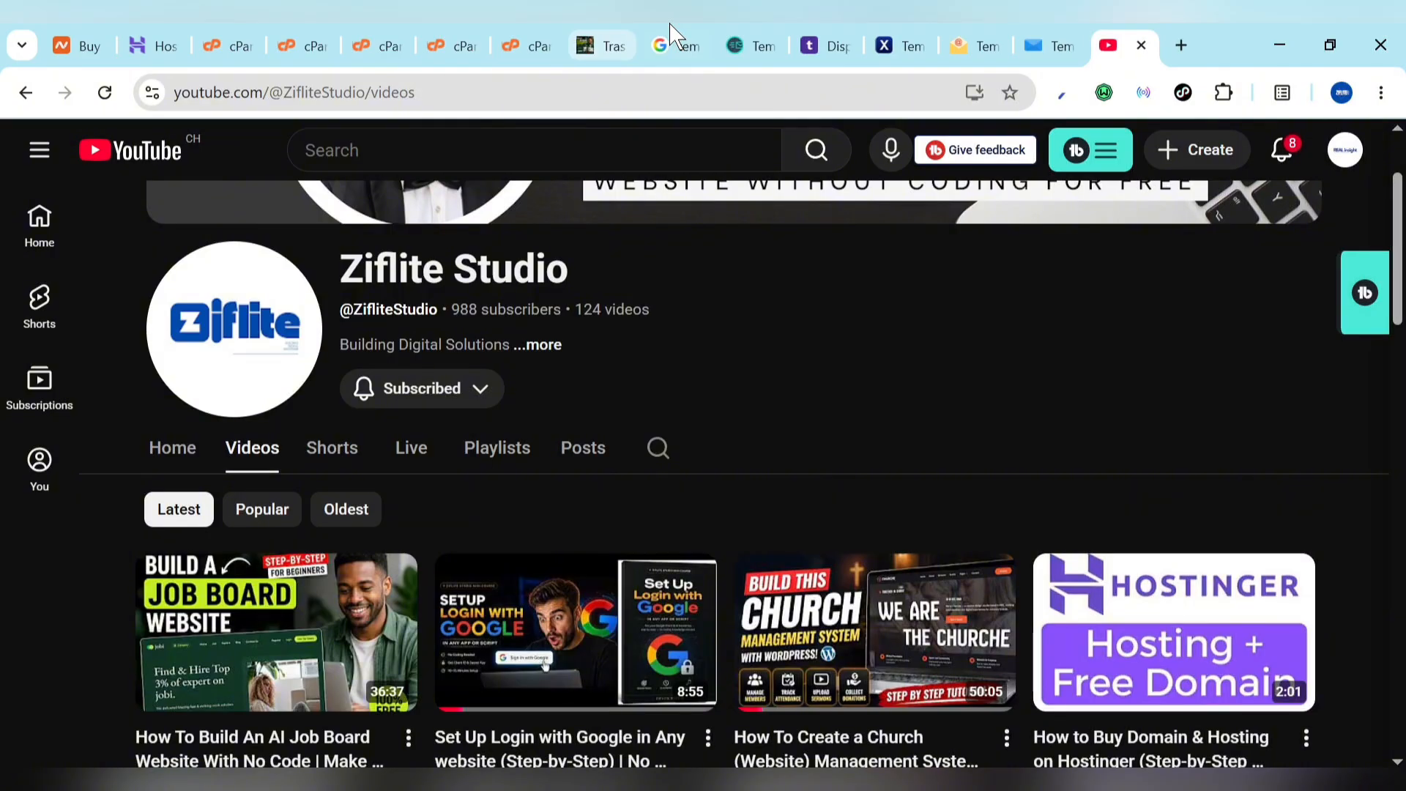
Step: Compare the temp-mail.org, temp-mail.io, Internxt, Tempmailo and TemporaryMail.com temporary email tabs
left_click(750, 43)
left_click(834, 38)
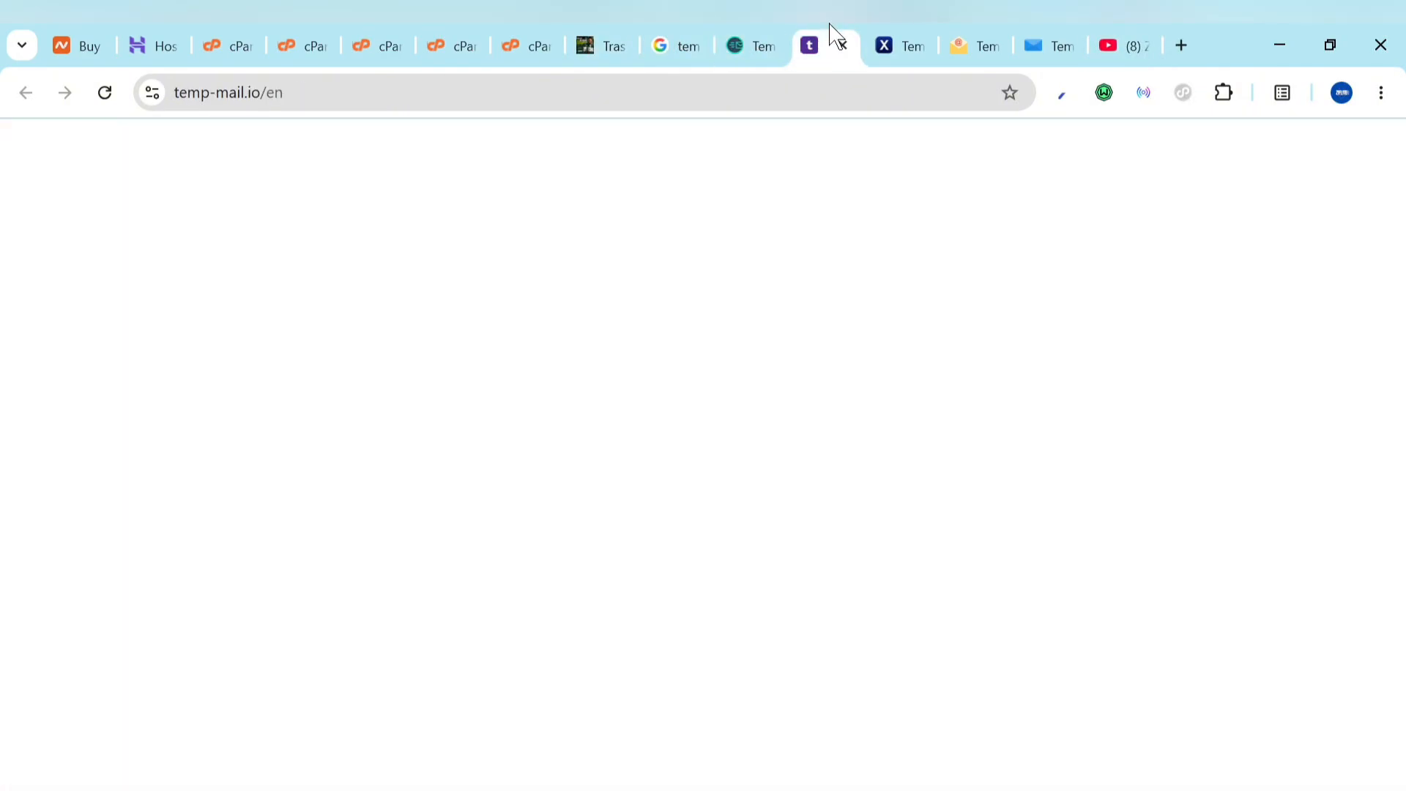
left_click(908, 41)
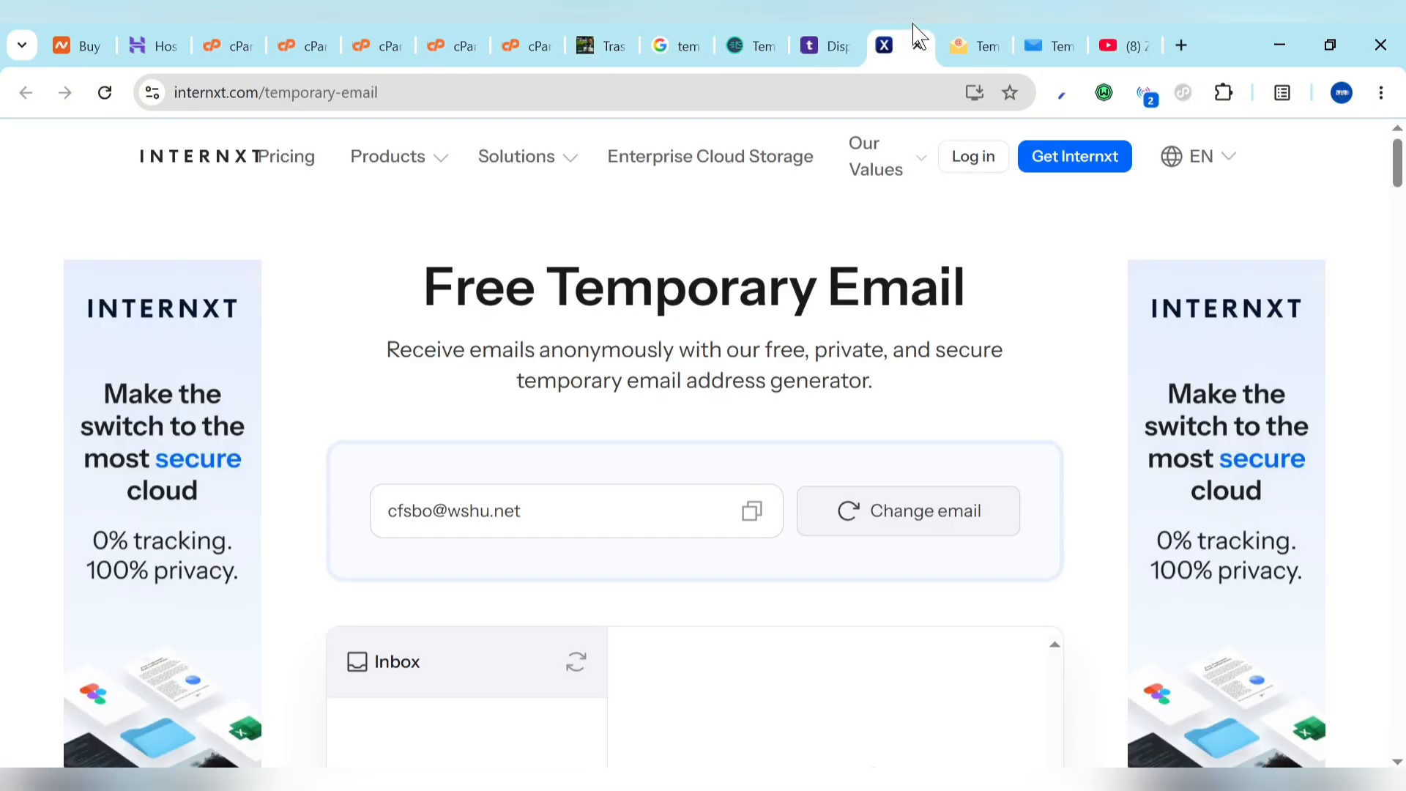
left_click(989, 34)
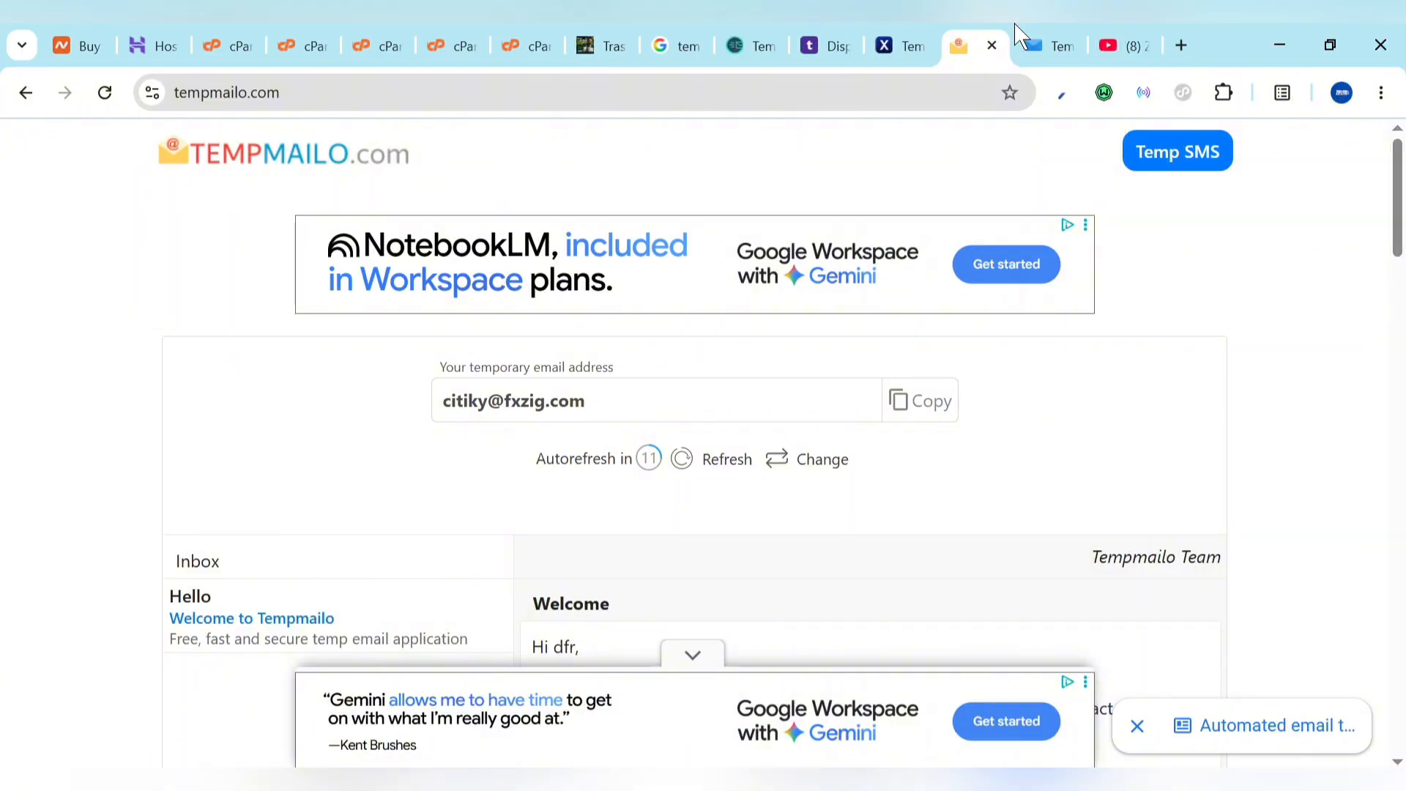
left_click(1029, 43)
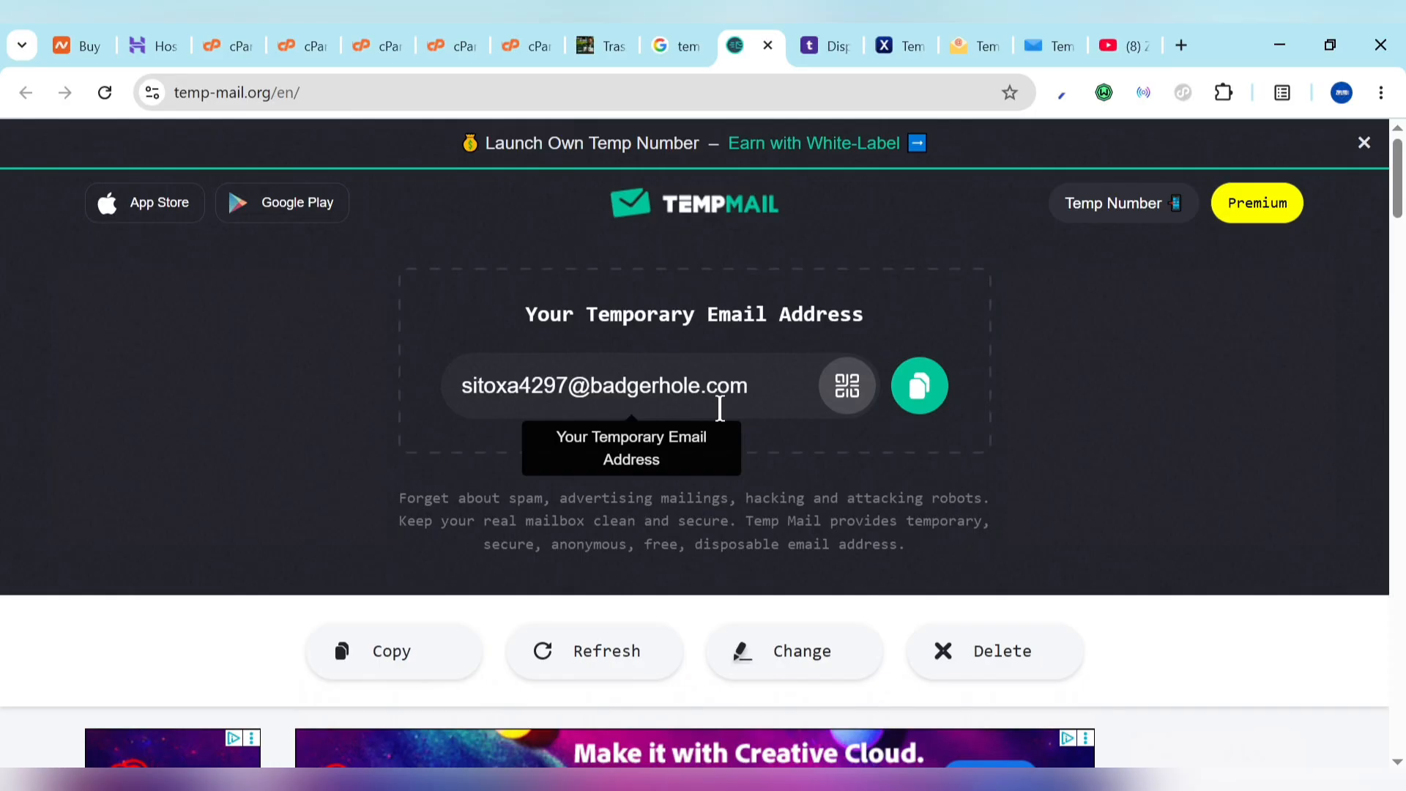
Step: Confirm the temp-mail.org inbox is empty, then return to Ziflite Studio's YouTube Videos page
scroll(723, 513, "down", 8)
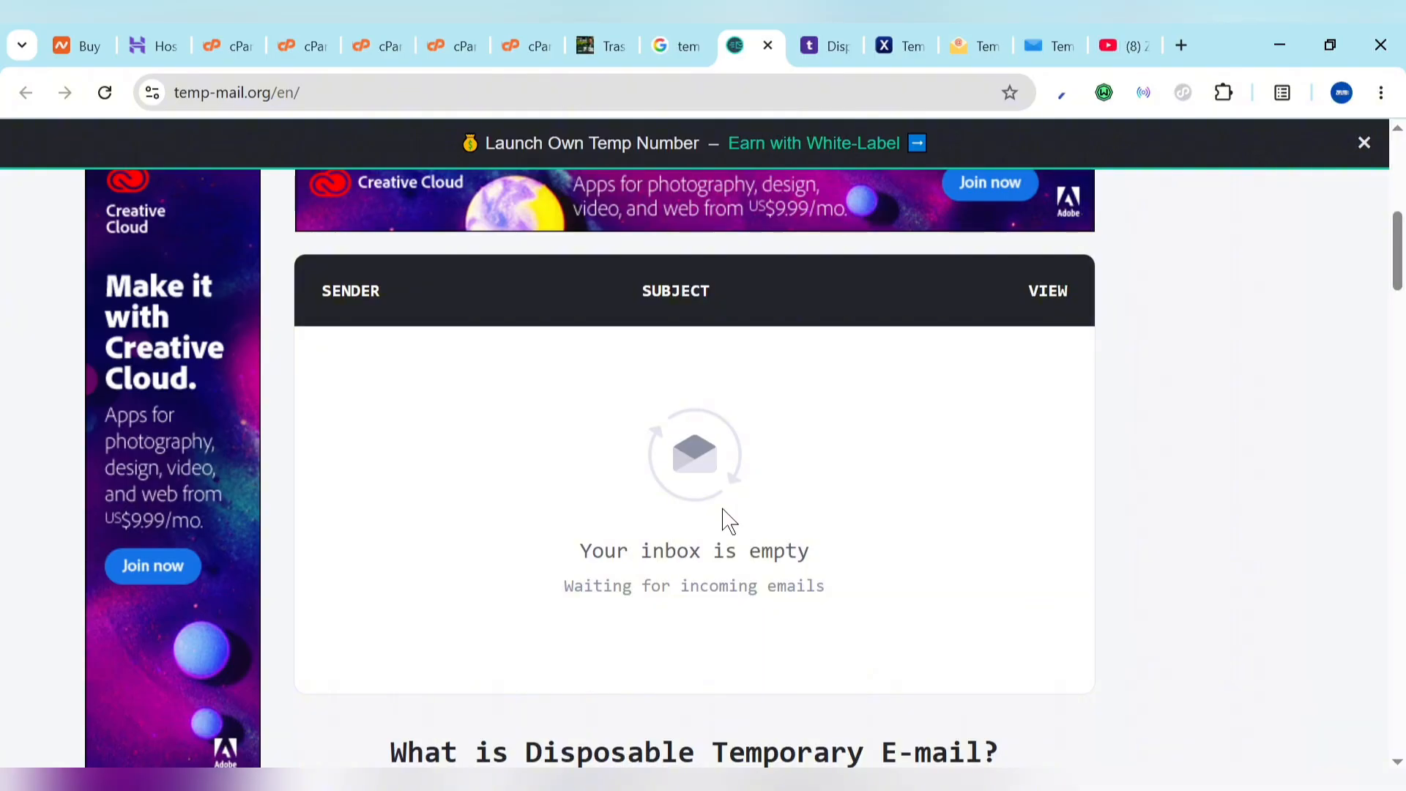
scroll(727, 521, "up", 1)
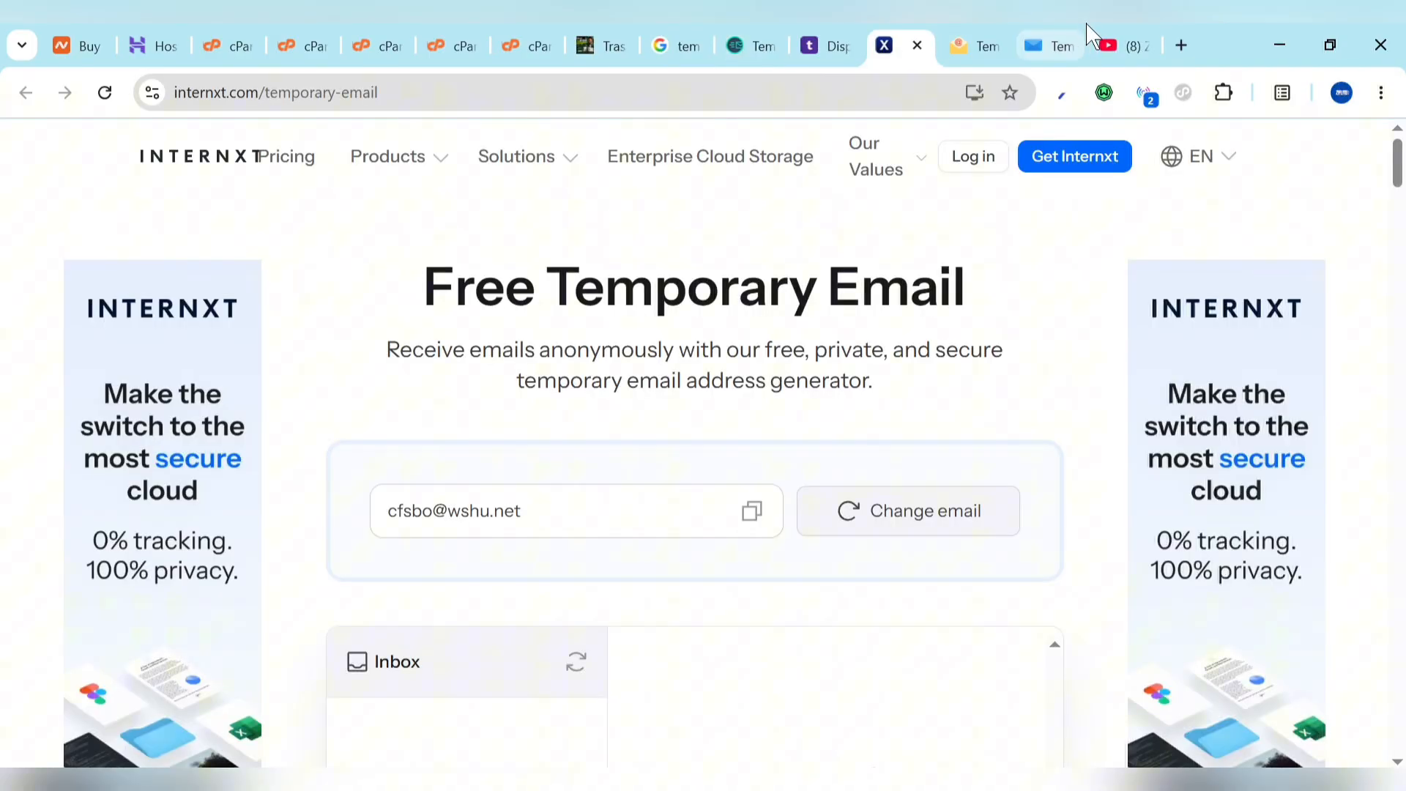
left_click(1096, 33)
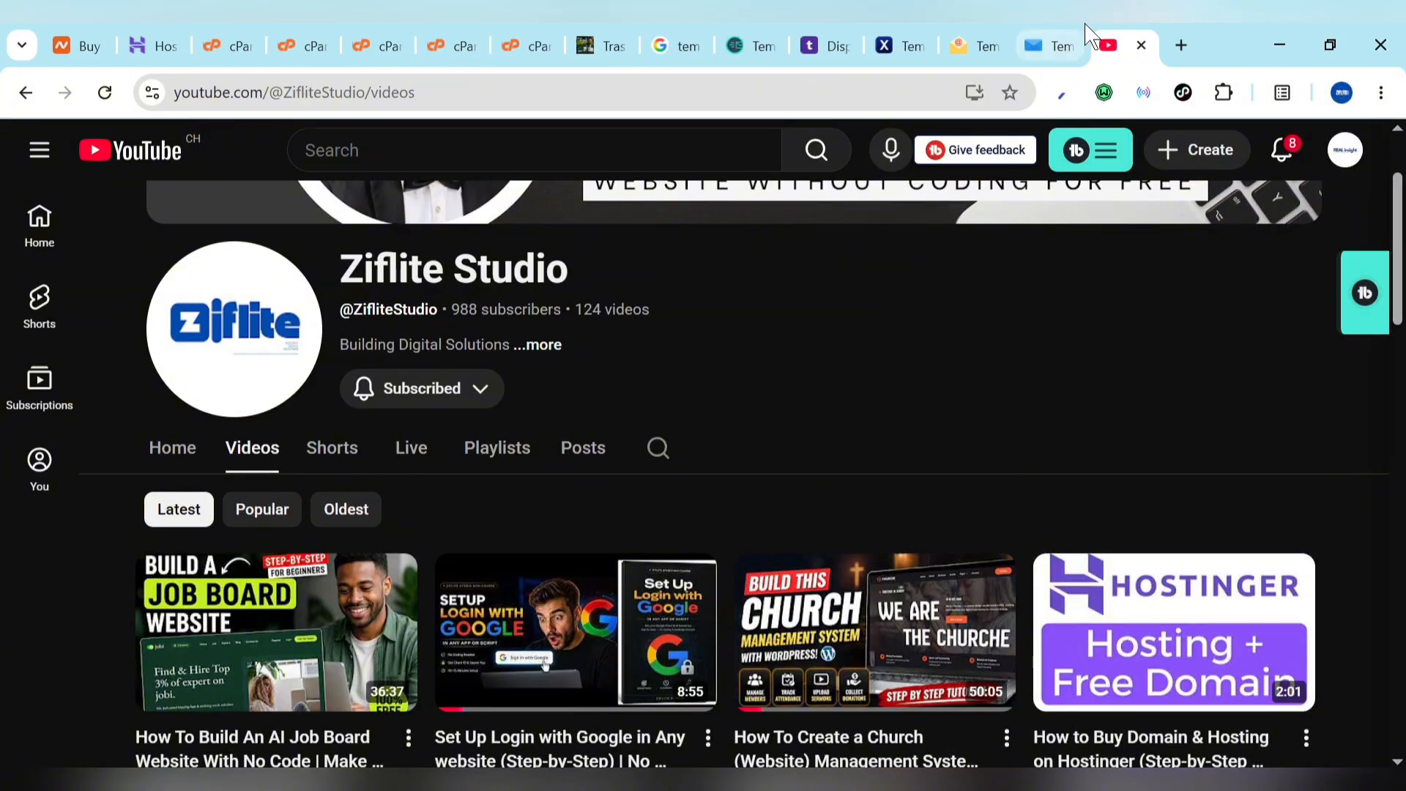
left_click(1087, 33)
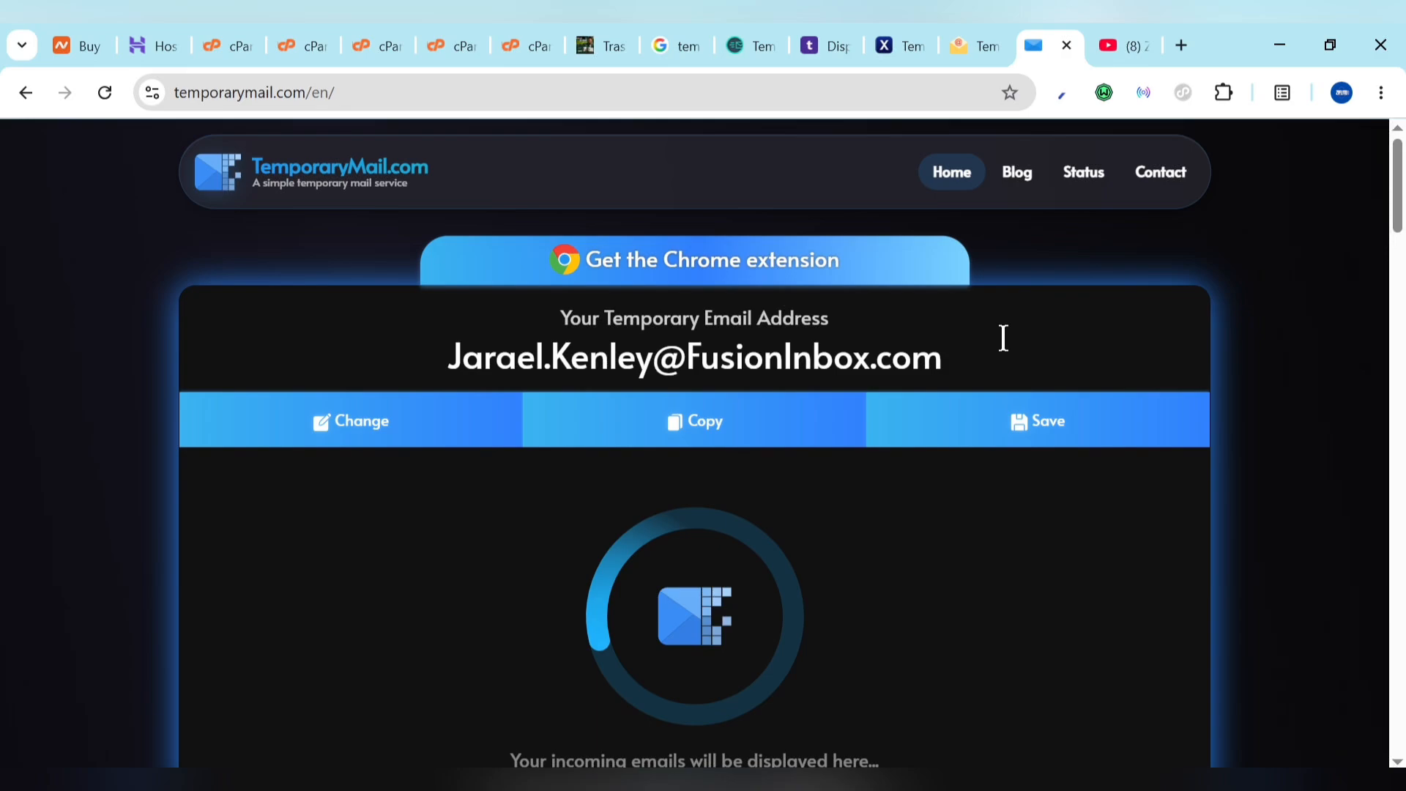
left_click(1120, 52)
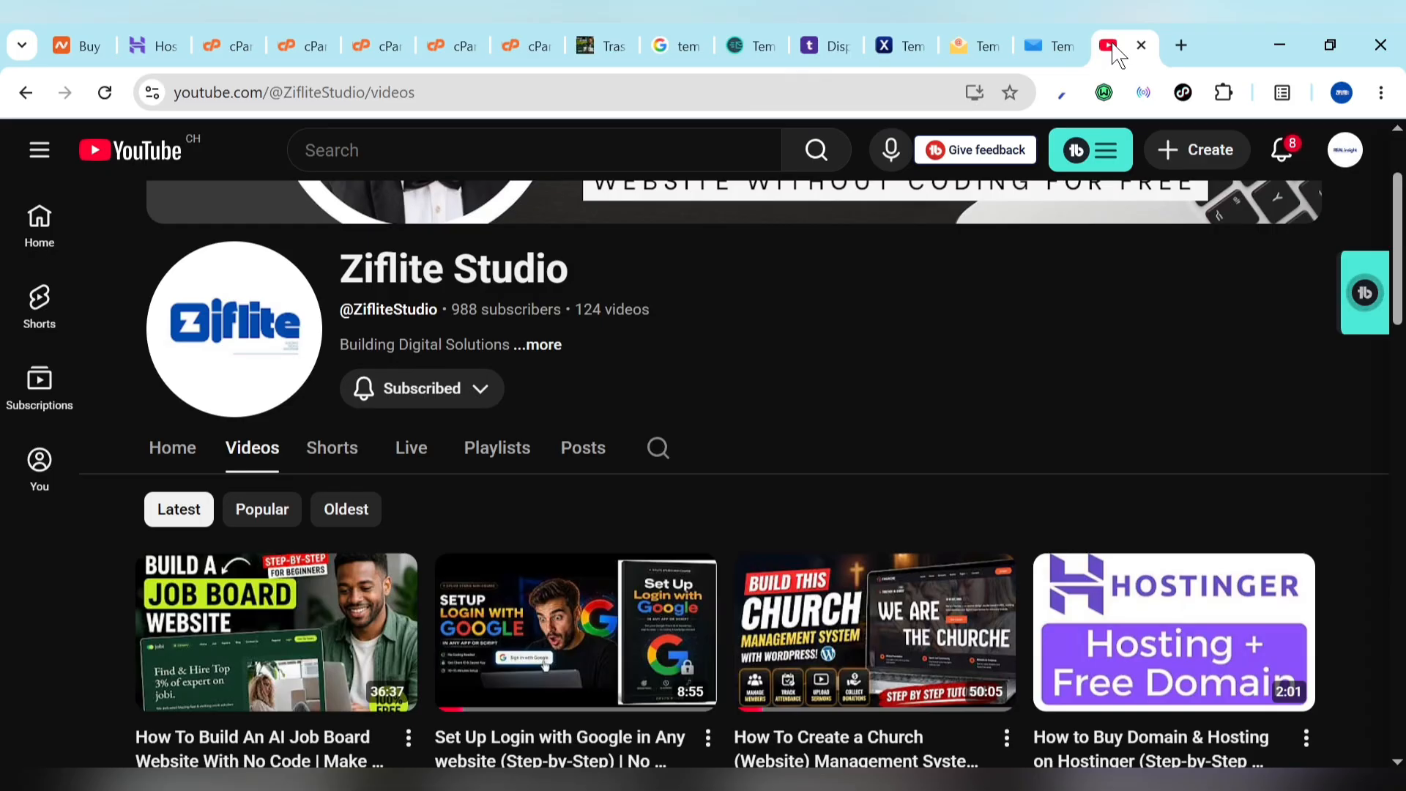
scroll(1043, 419, "up", 2)
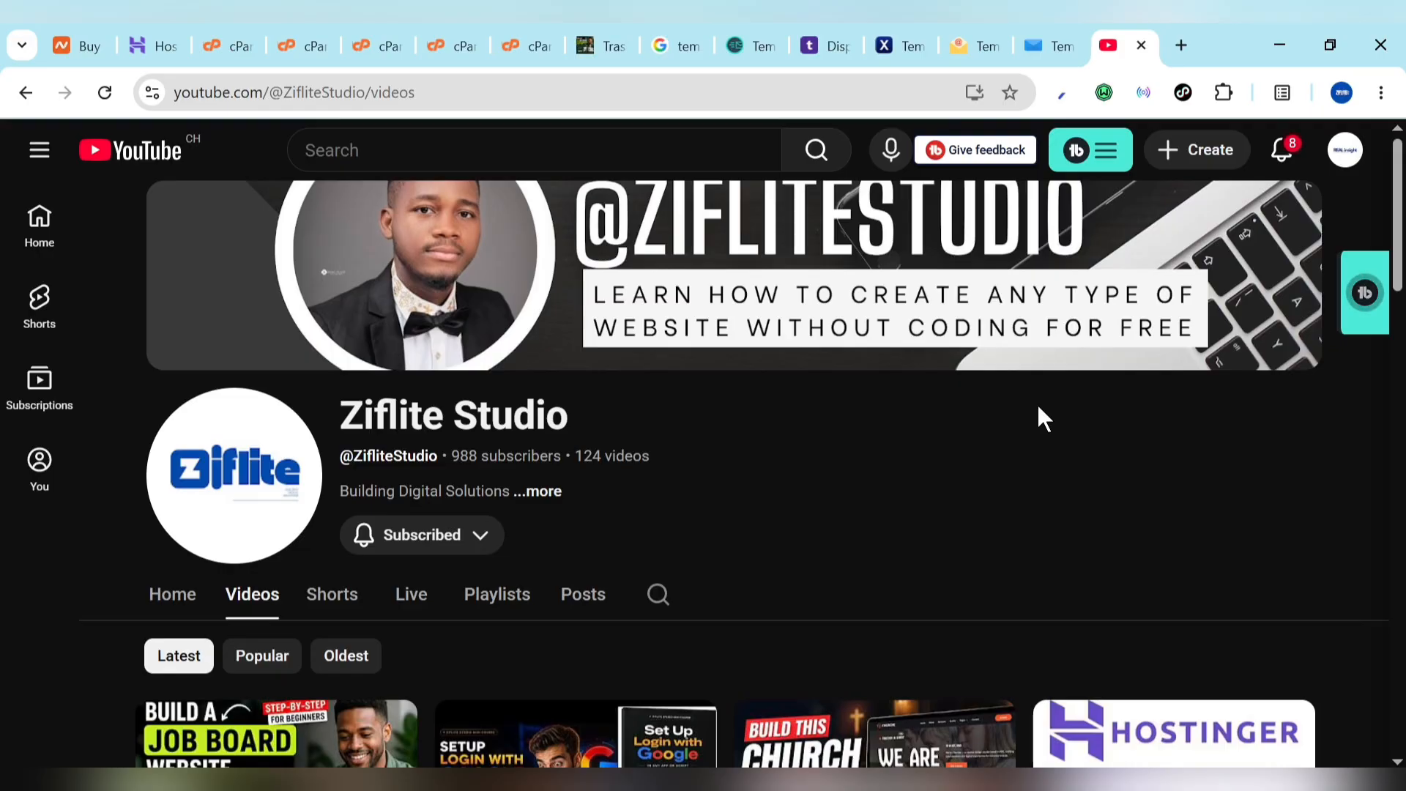
scroll(1038, 407, "down", 1)
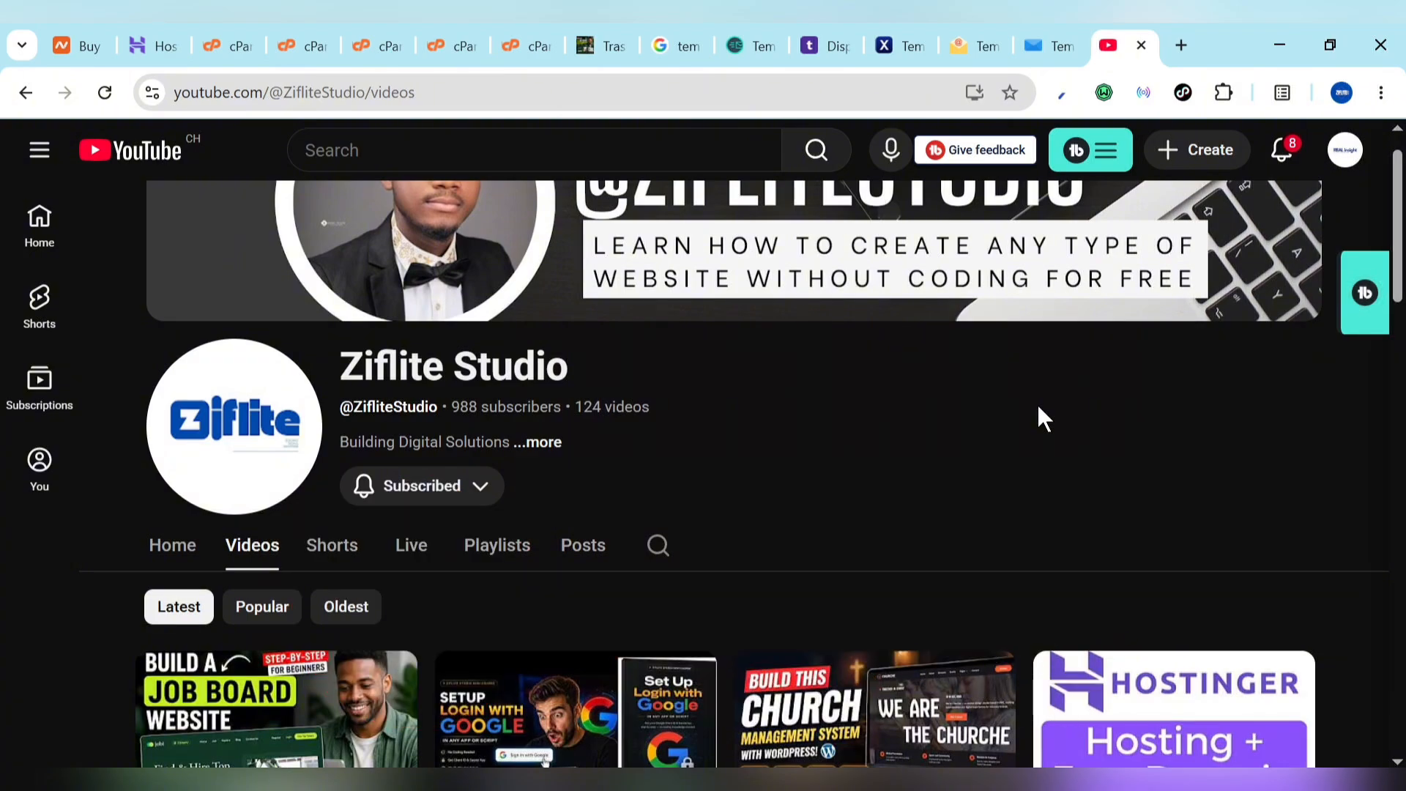
Step: Bring up the Trash Mails site on fibreworld.co.za and refresh its temporary inbox
left_click(636, 33)
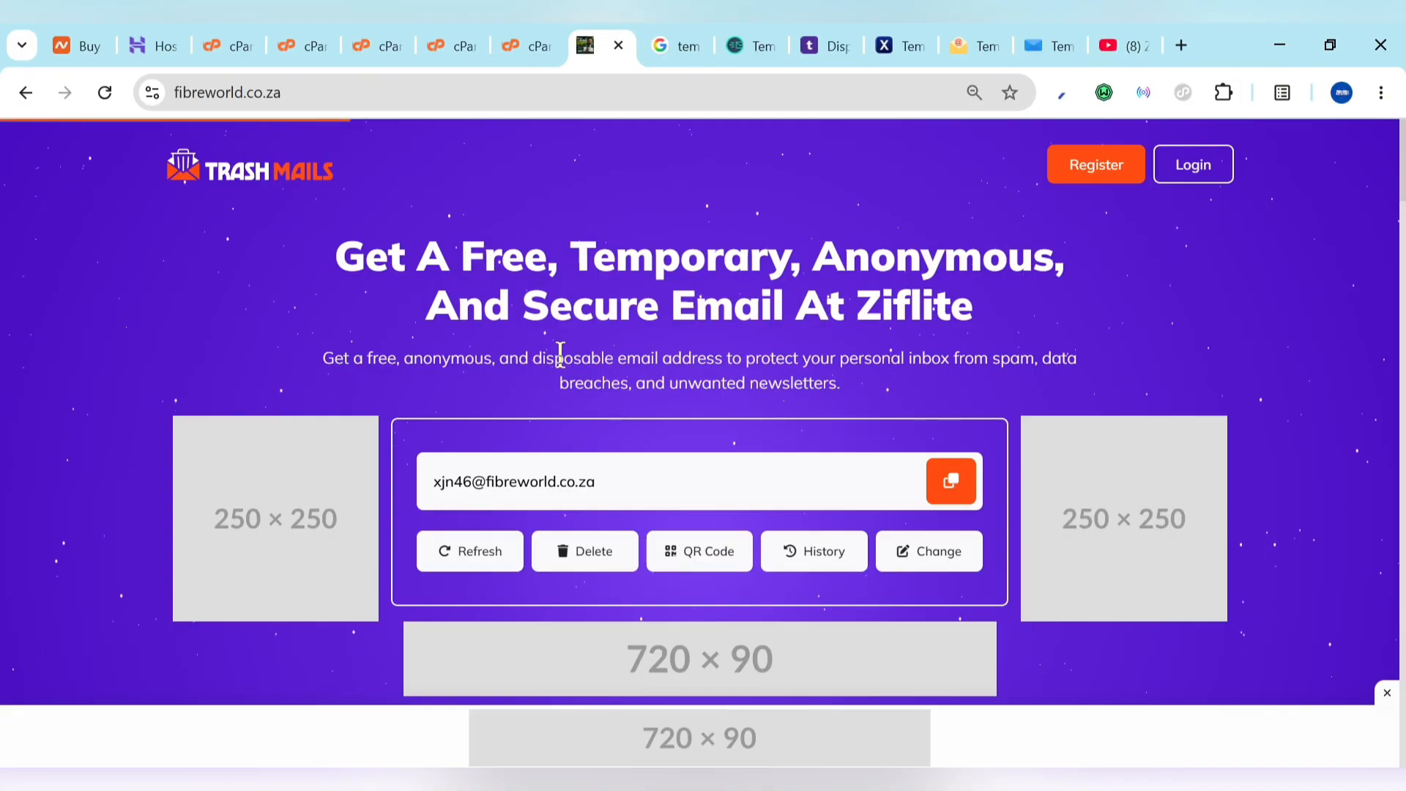
scroll(567, 366, "down", 6)
scroll(566, 367, "up", 6)
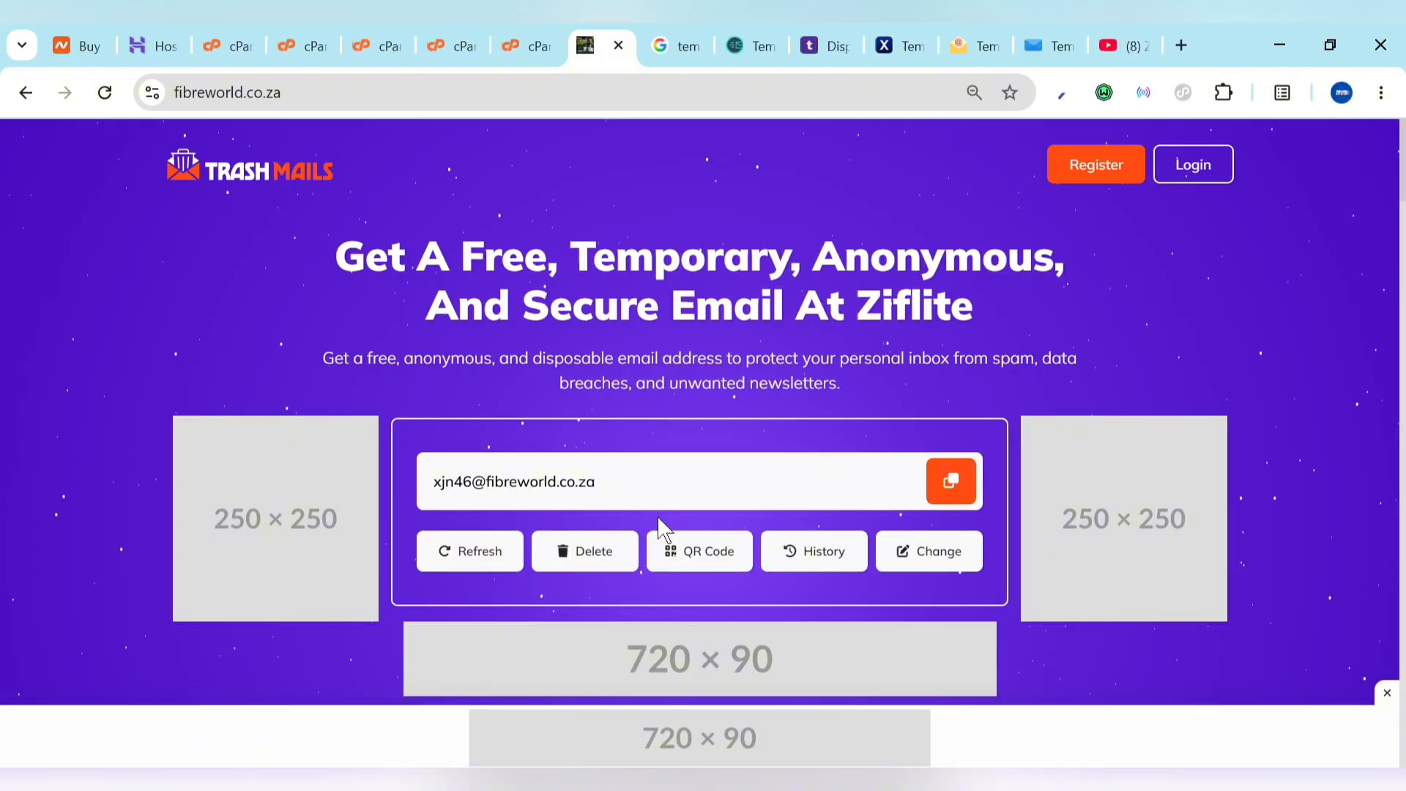
left_click(477, 568)
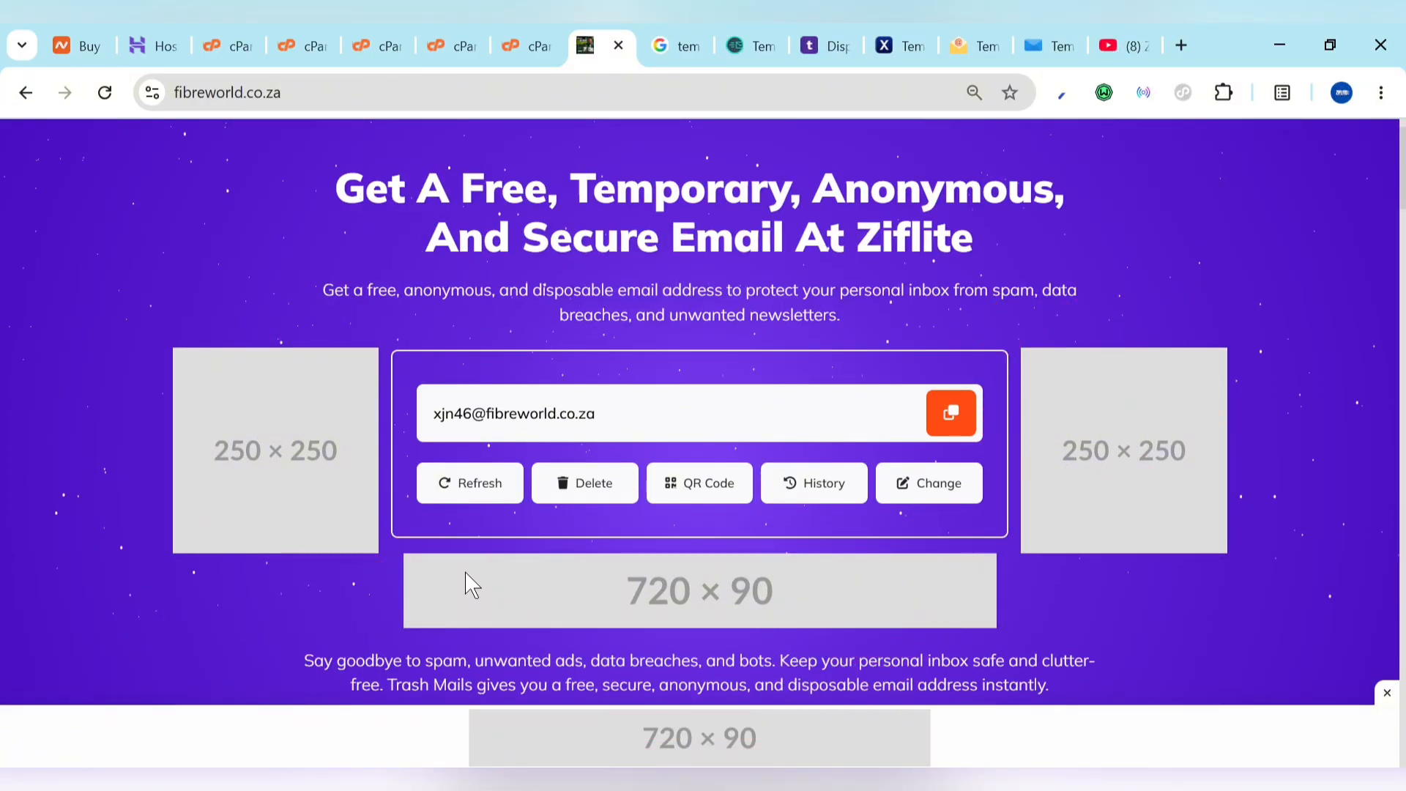
Step: Review the features, plans and FAQ sections, then request a free inbox via Get Your Free Inbox Now
scroll(912, 502, "down", 5)
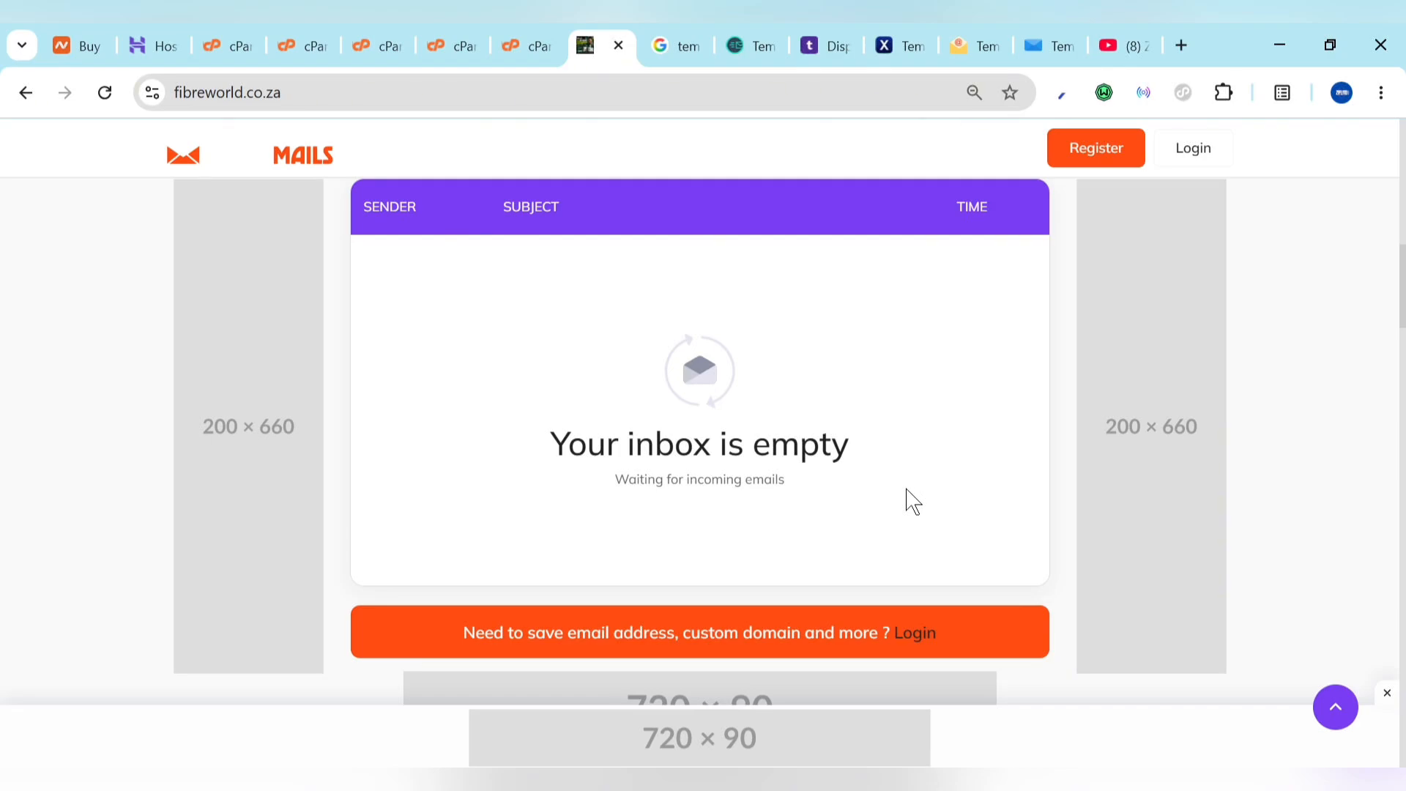
scroll(912, 502, "down", 10)
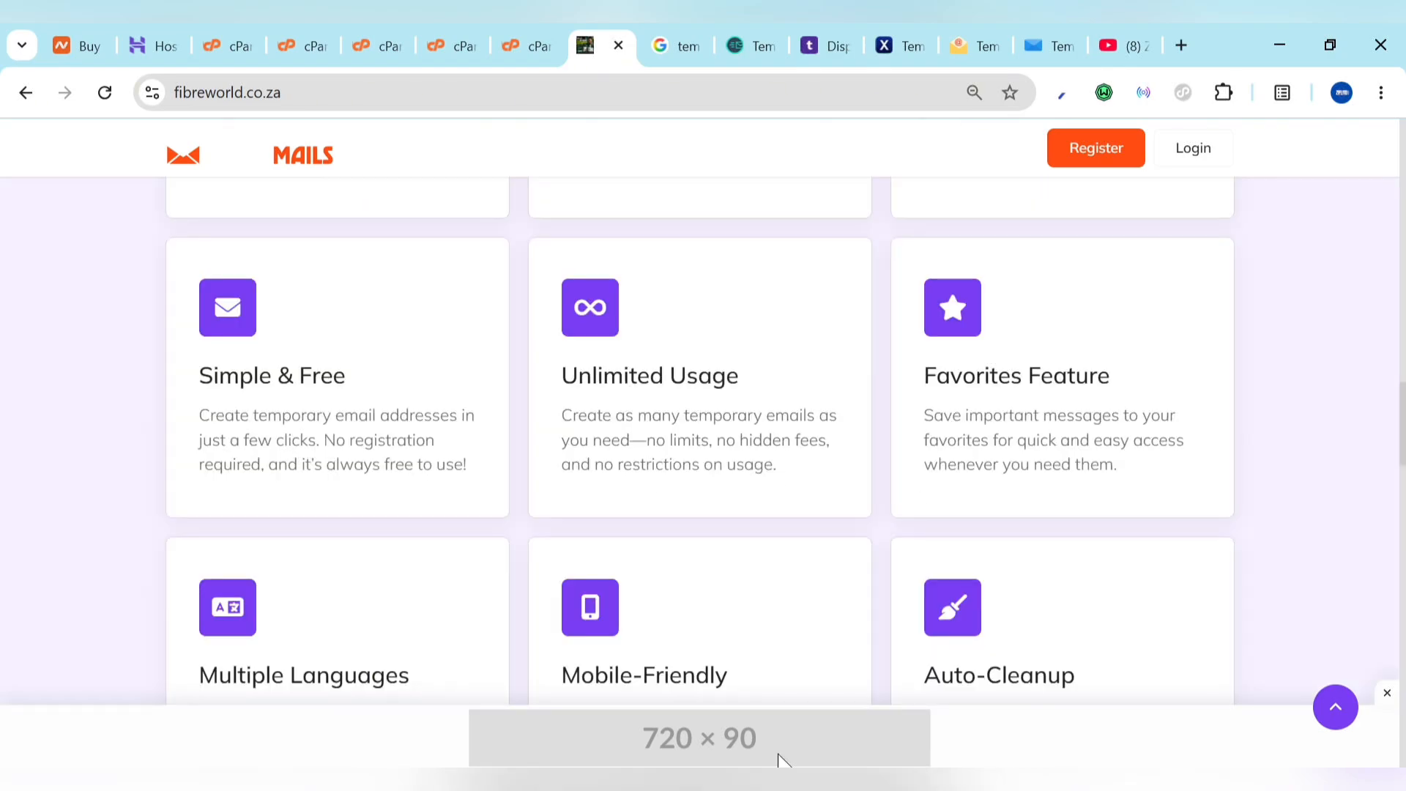
scroll(855, 556, "down", 4)
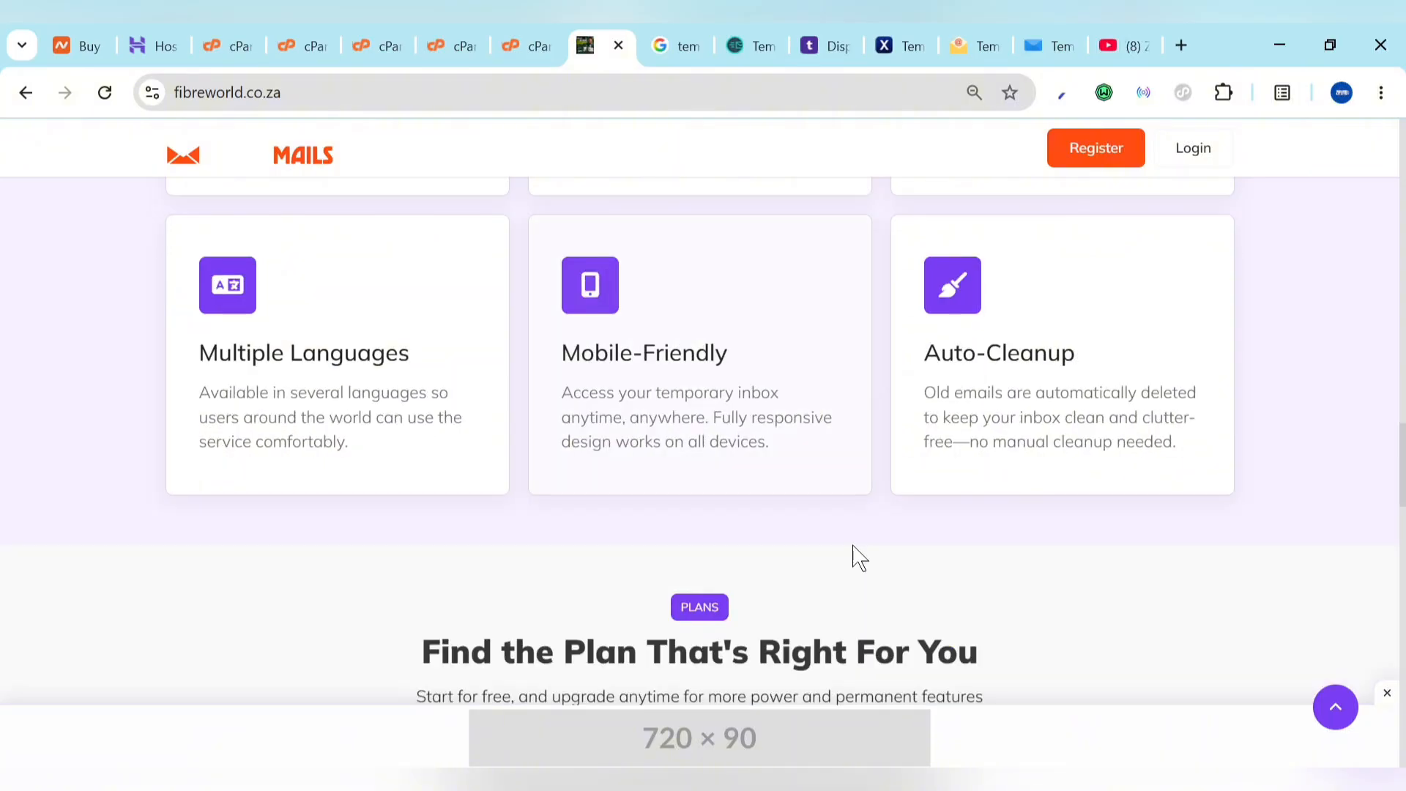
scroll(859, 558, "down", 3)
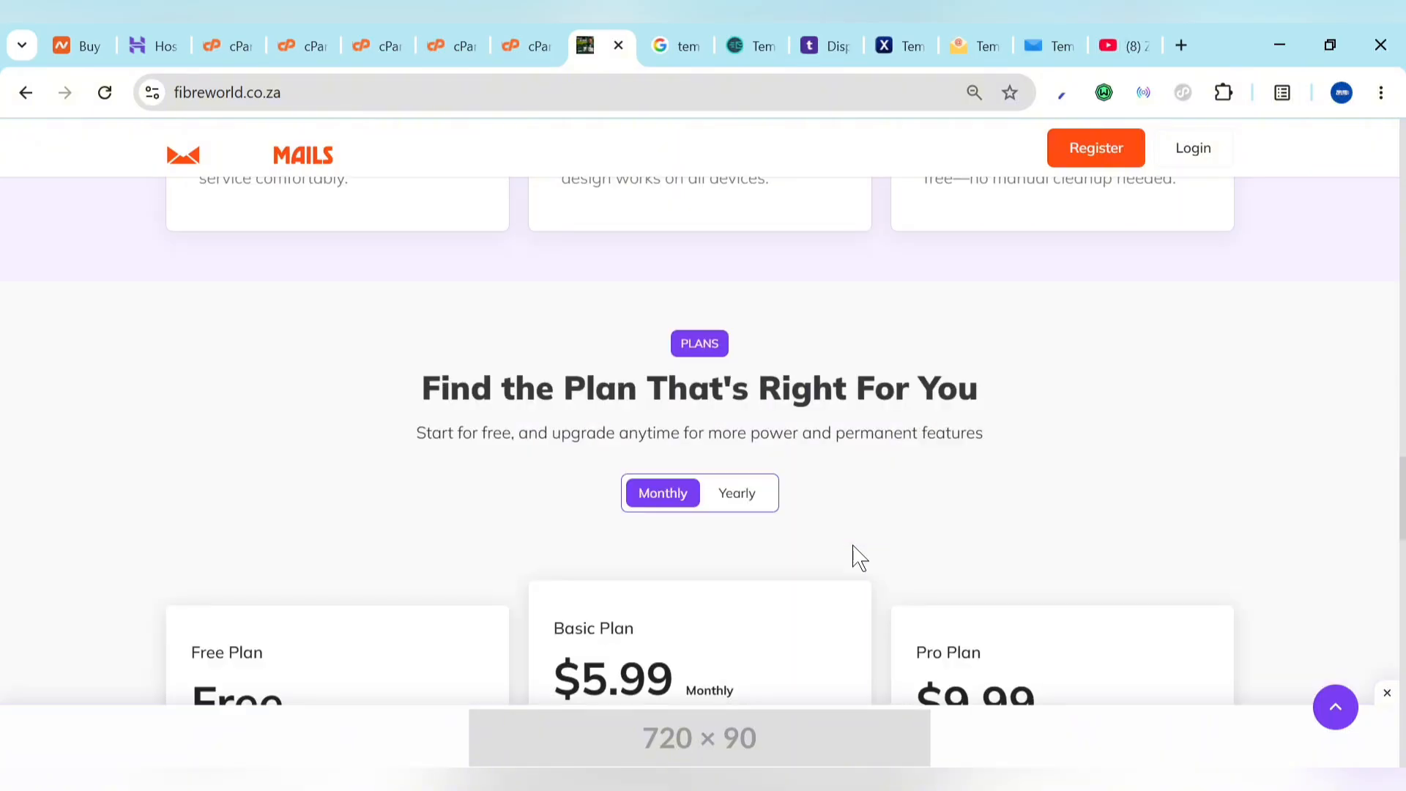
scroll(860, 558, "down", 3)
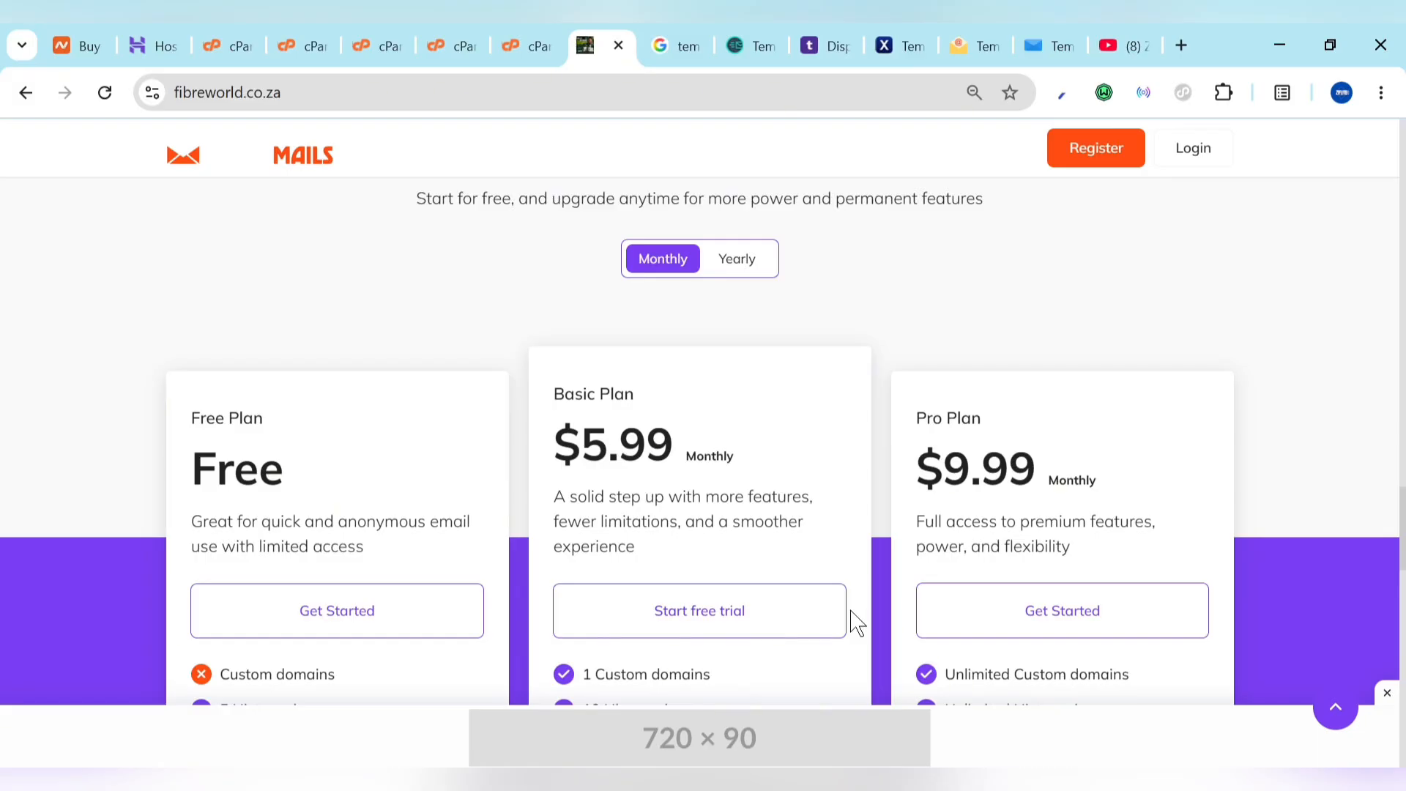
scroll(857, 624, "down", 5)
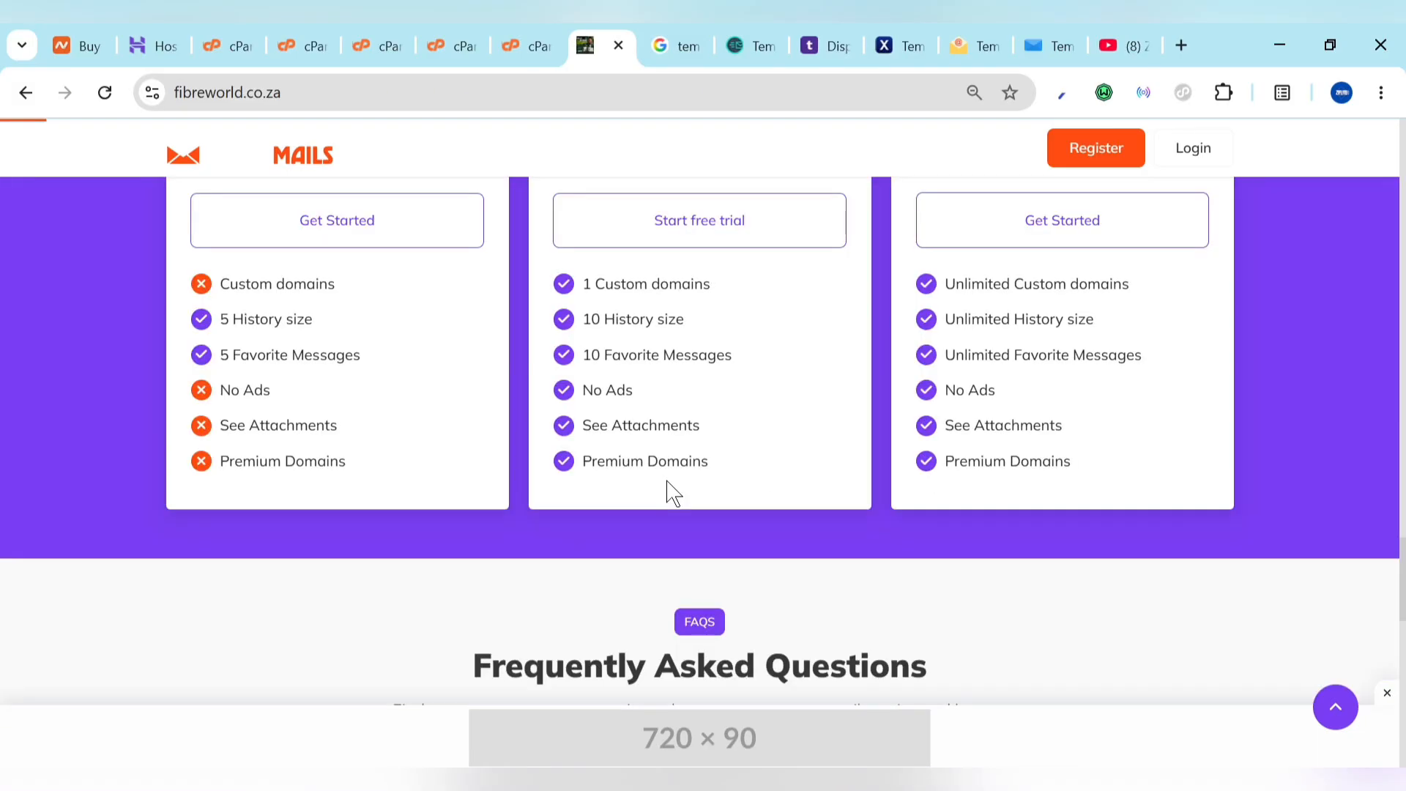
scroll(668, 482, "down", 10)
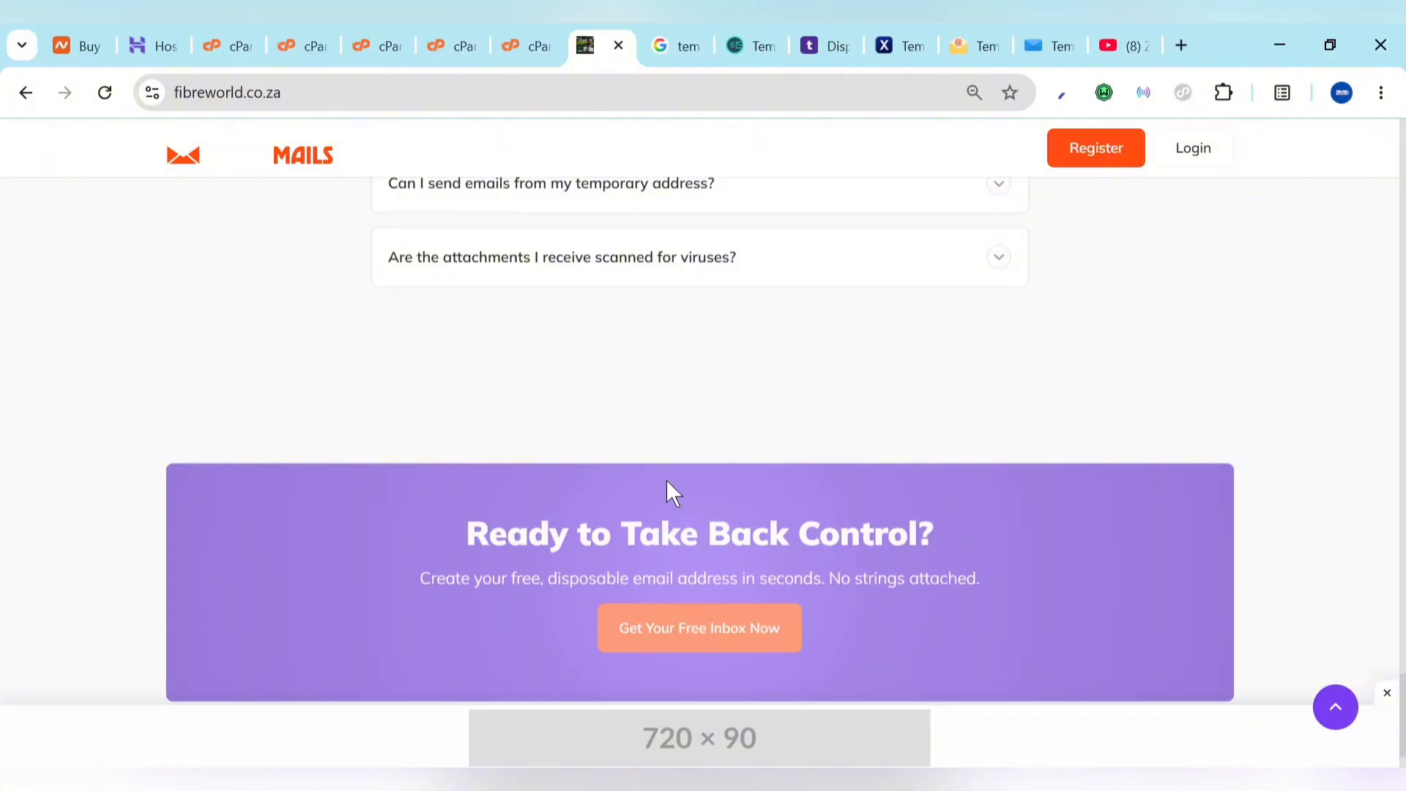
scroll(669, 490, "down", 2)
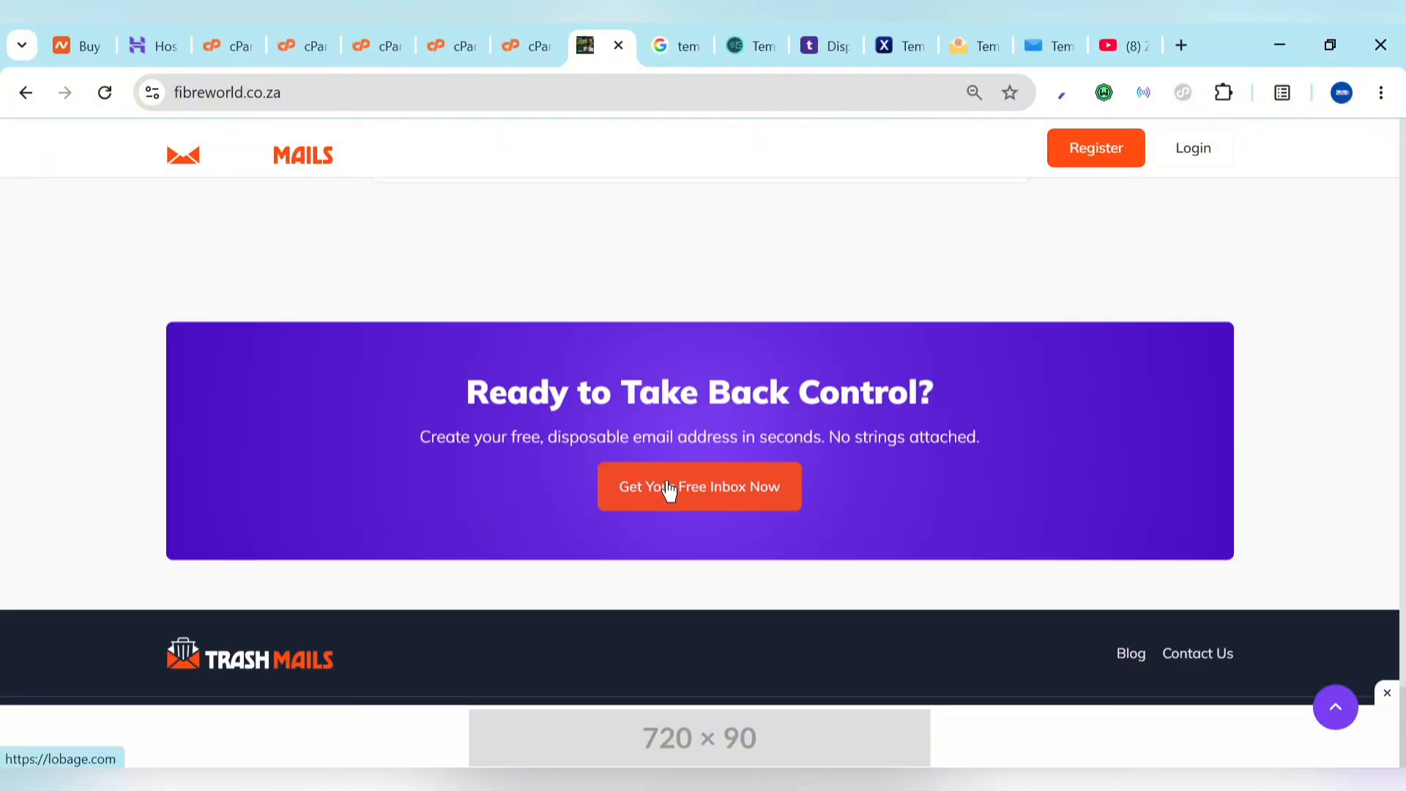
left_click(668, 489)
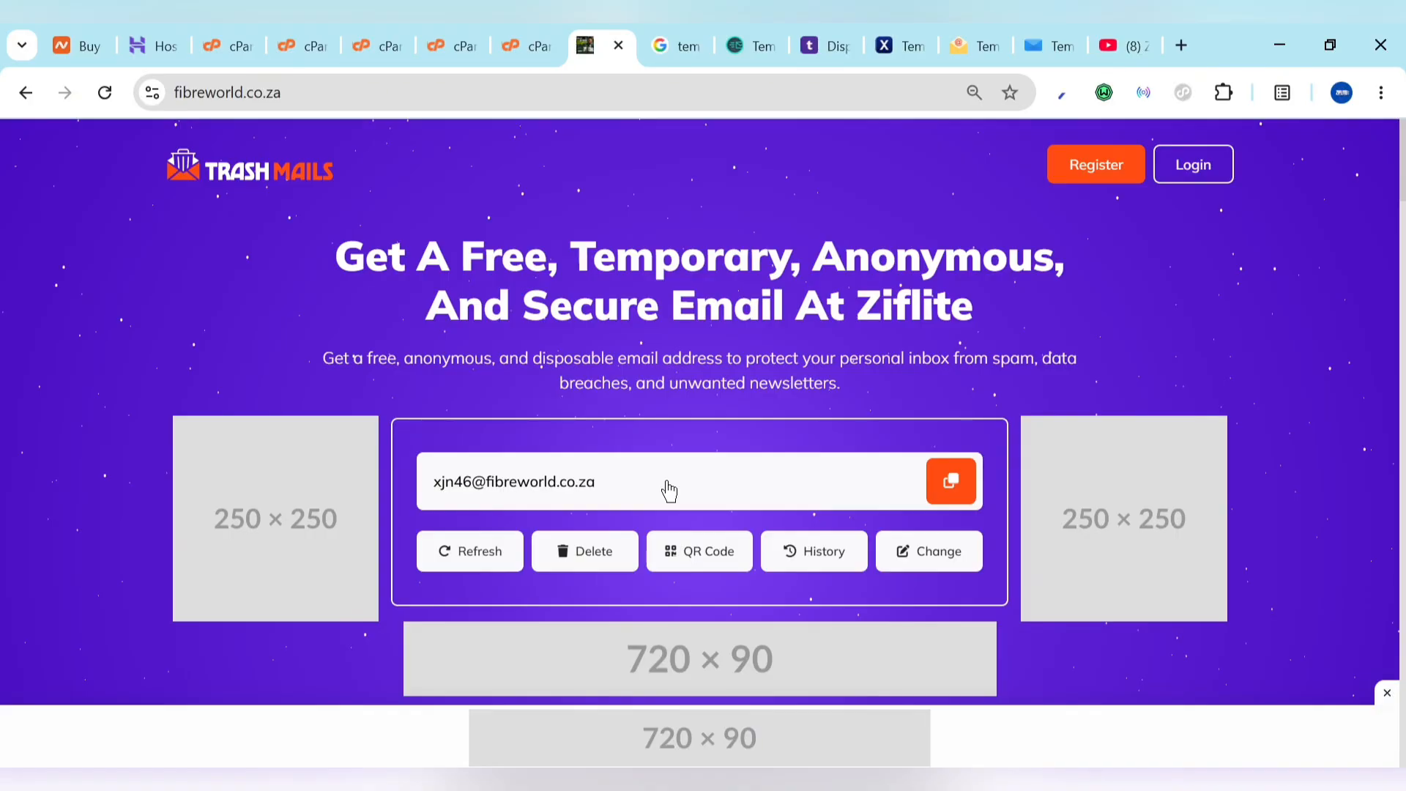
Step: Look over hostinger.com, then switch to Namecheap's homepage advertising .COM at $6.79
left_click(156, 35)
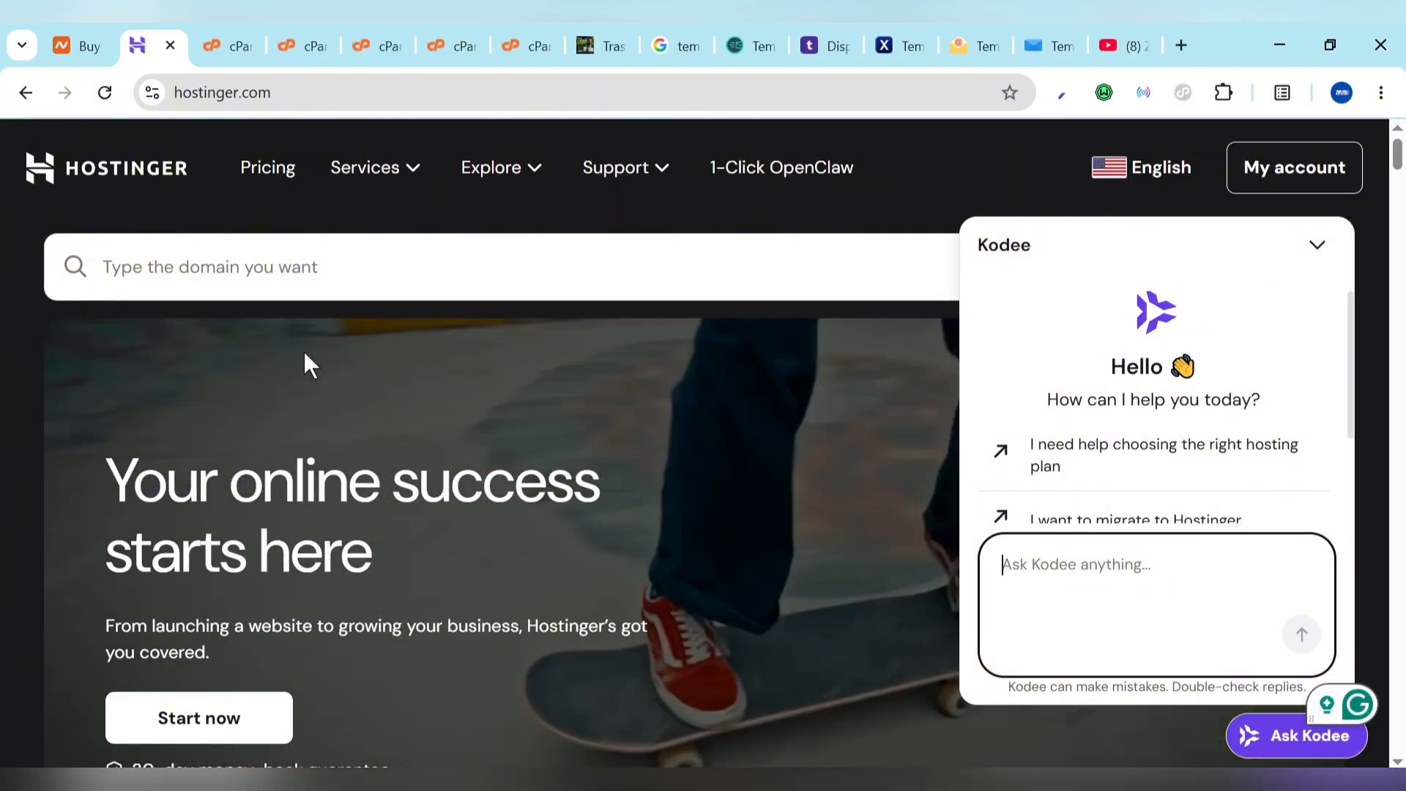
left_click(80, 47)
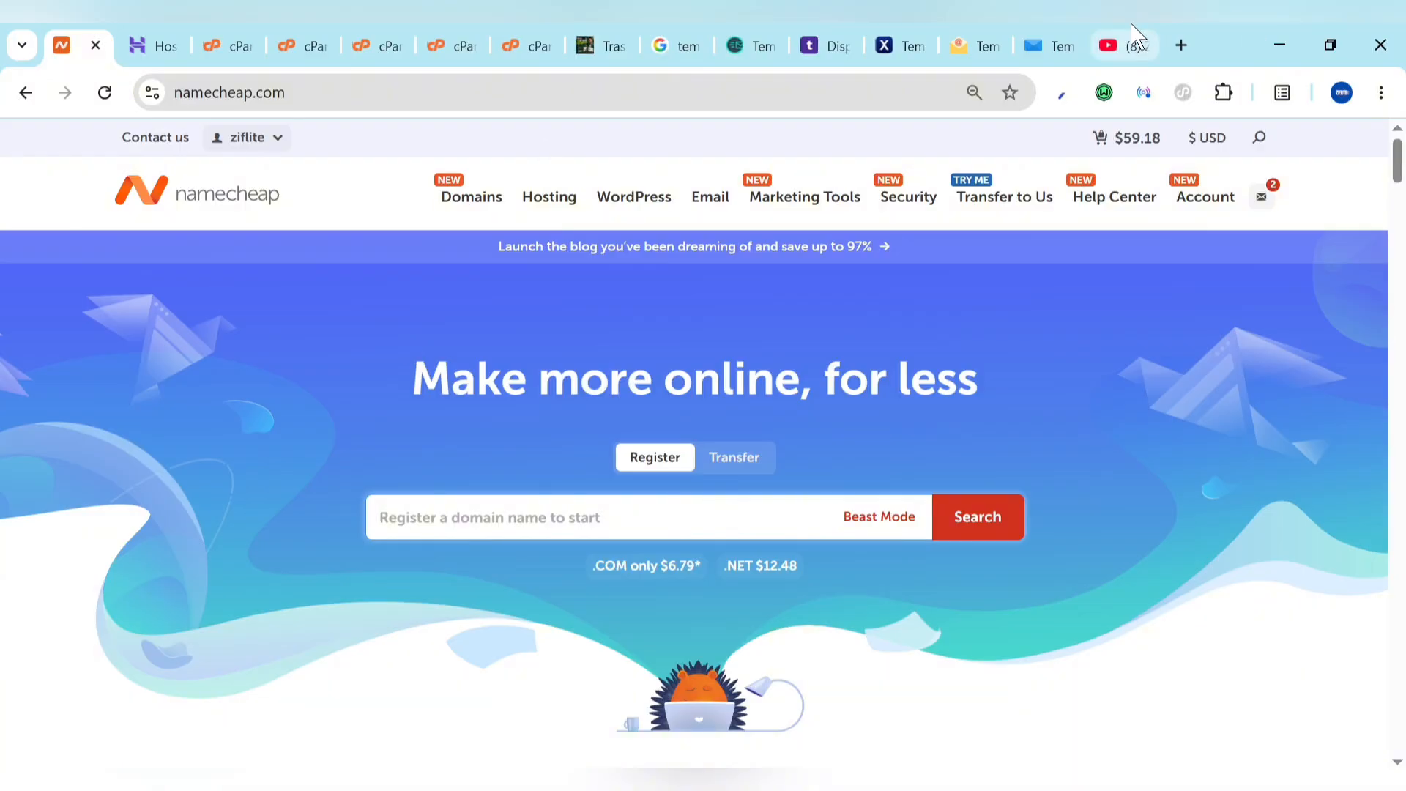
Step: Scan the Ziflite Studio YouTube videos list, then go back to the fibreworld.co.za Trash Mails tab
left_click(1128, 45)
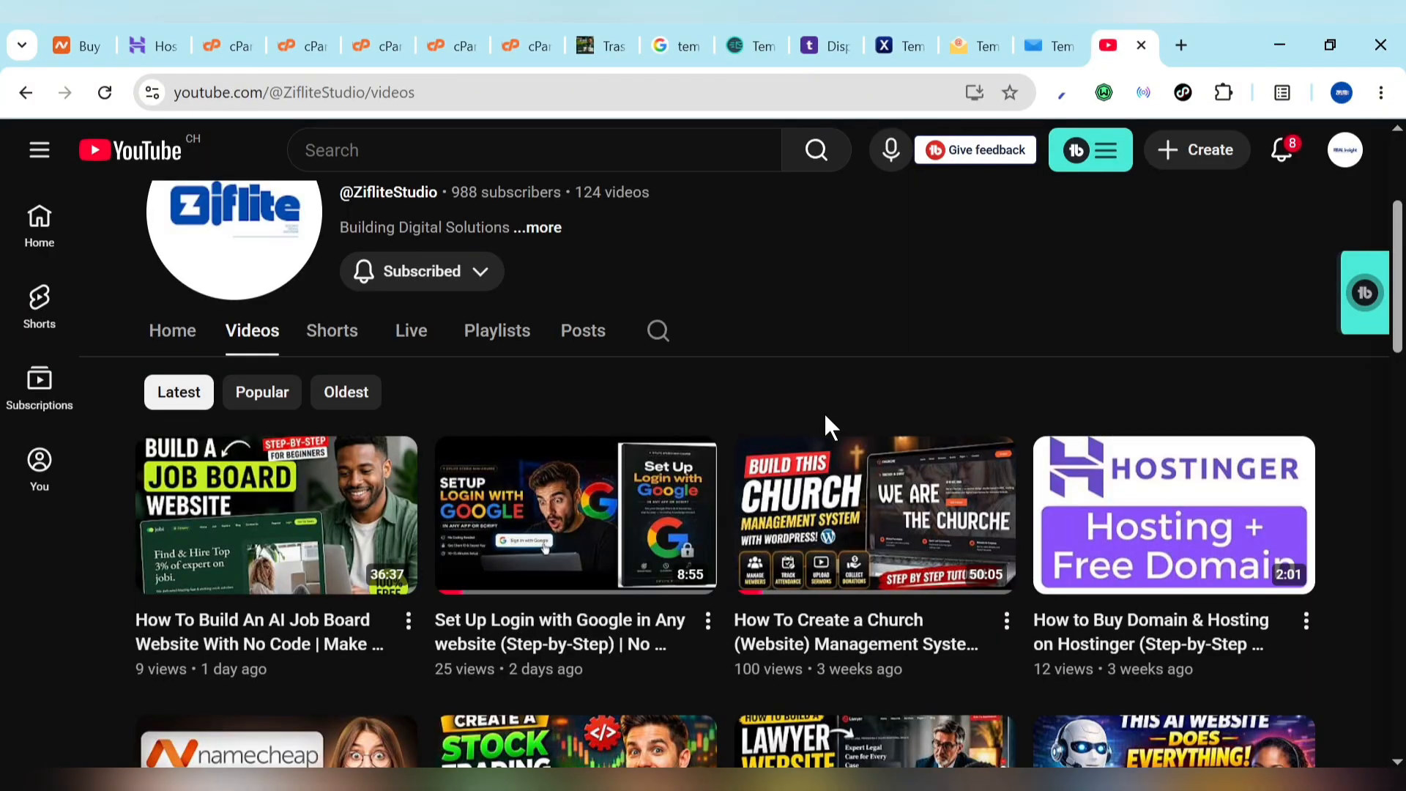
scroll(825, 416, "down", 2)
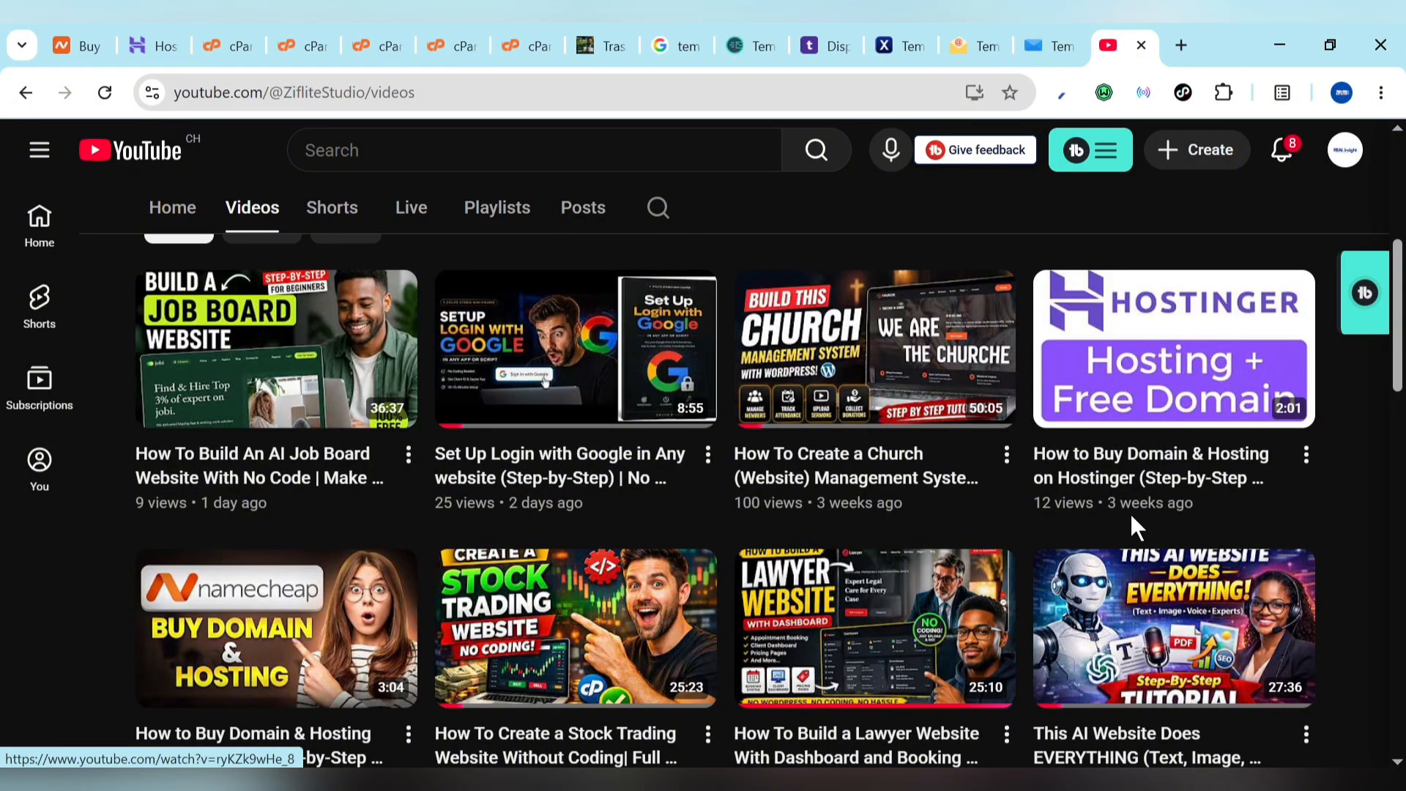
scroll(496, 430, "up", 5)
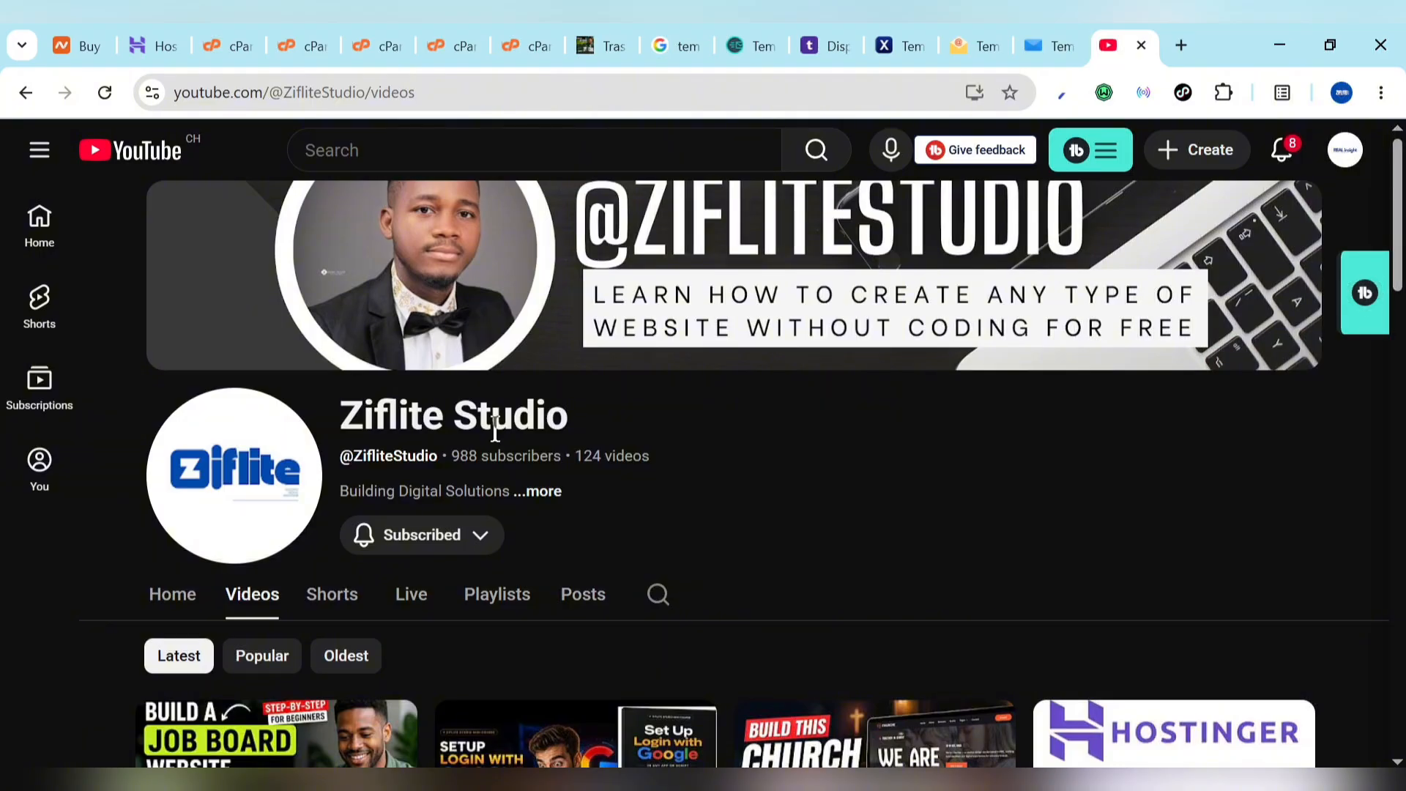
left_click(840, 790)
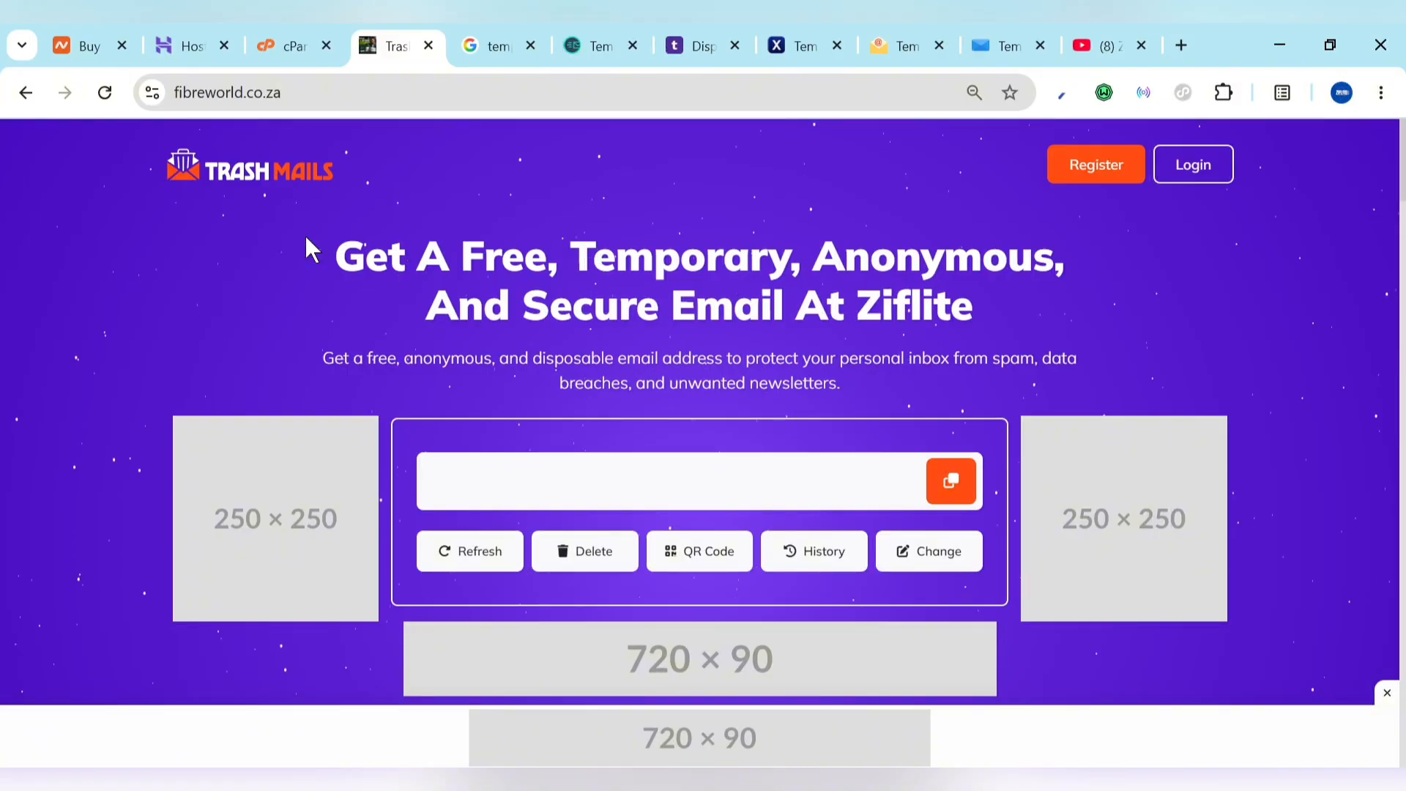
Step: Reload fibreworld.co.za so it shows the 'Index of /' listing with trashmails-saas.zip
left_click(112, 101)
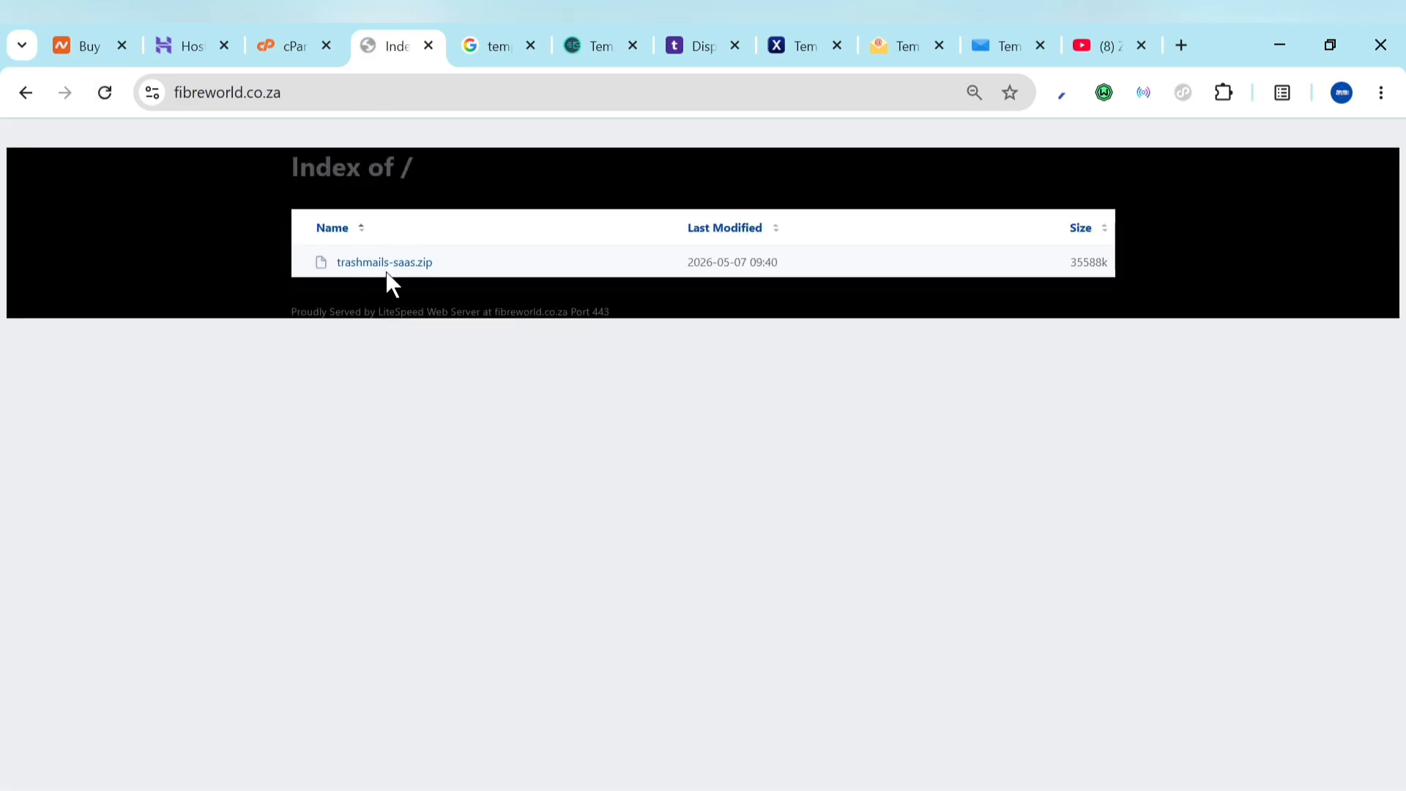
Step: Switch to the cPanel Tools dashboard for the ziflite.tech account
left_click(284, 35)
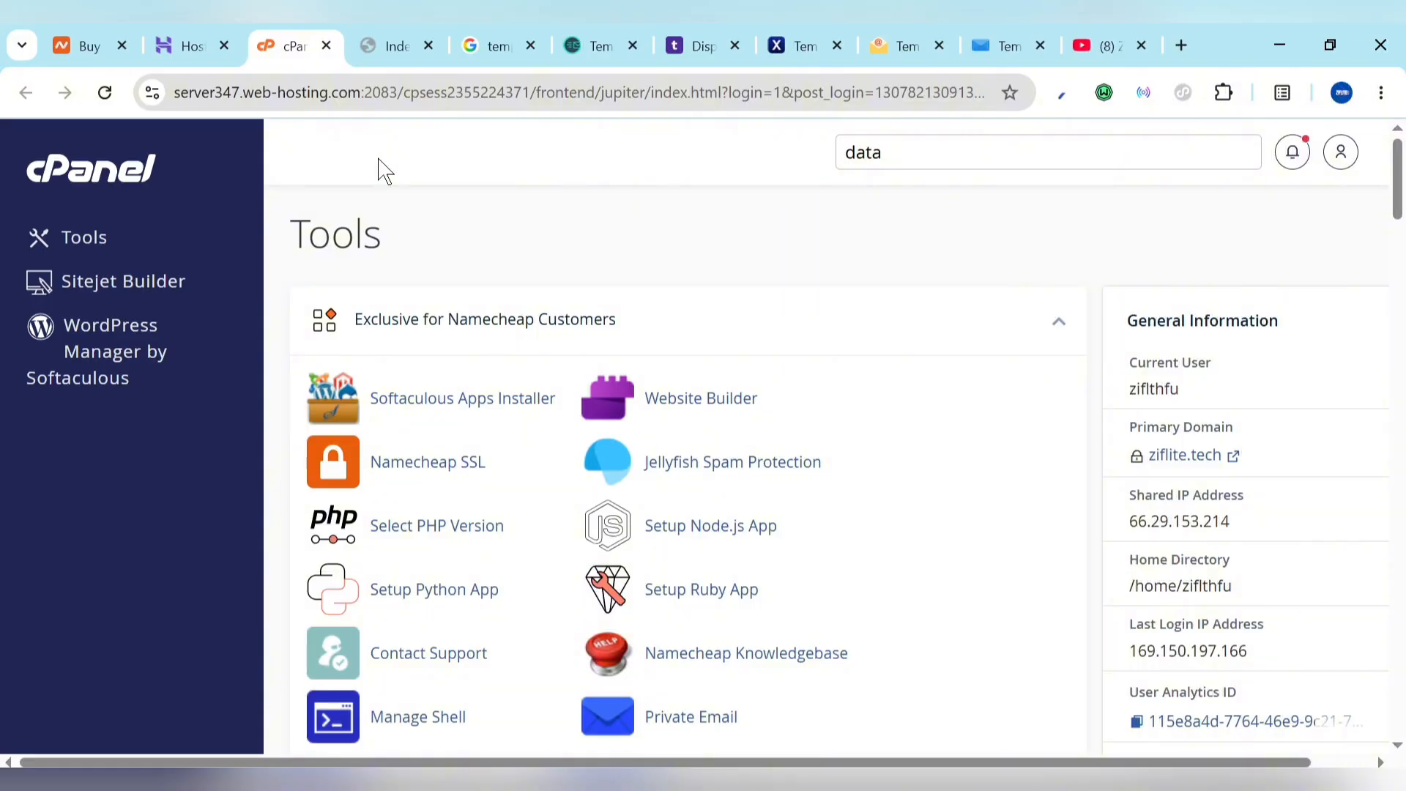
Step: Search cPanel tools for 'fi' and launch File Manager in a new tab
left_click(925, 163)
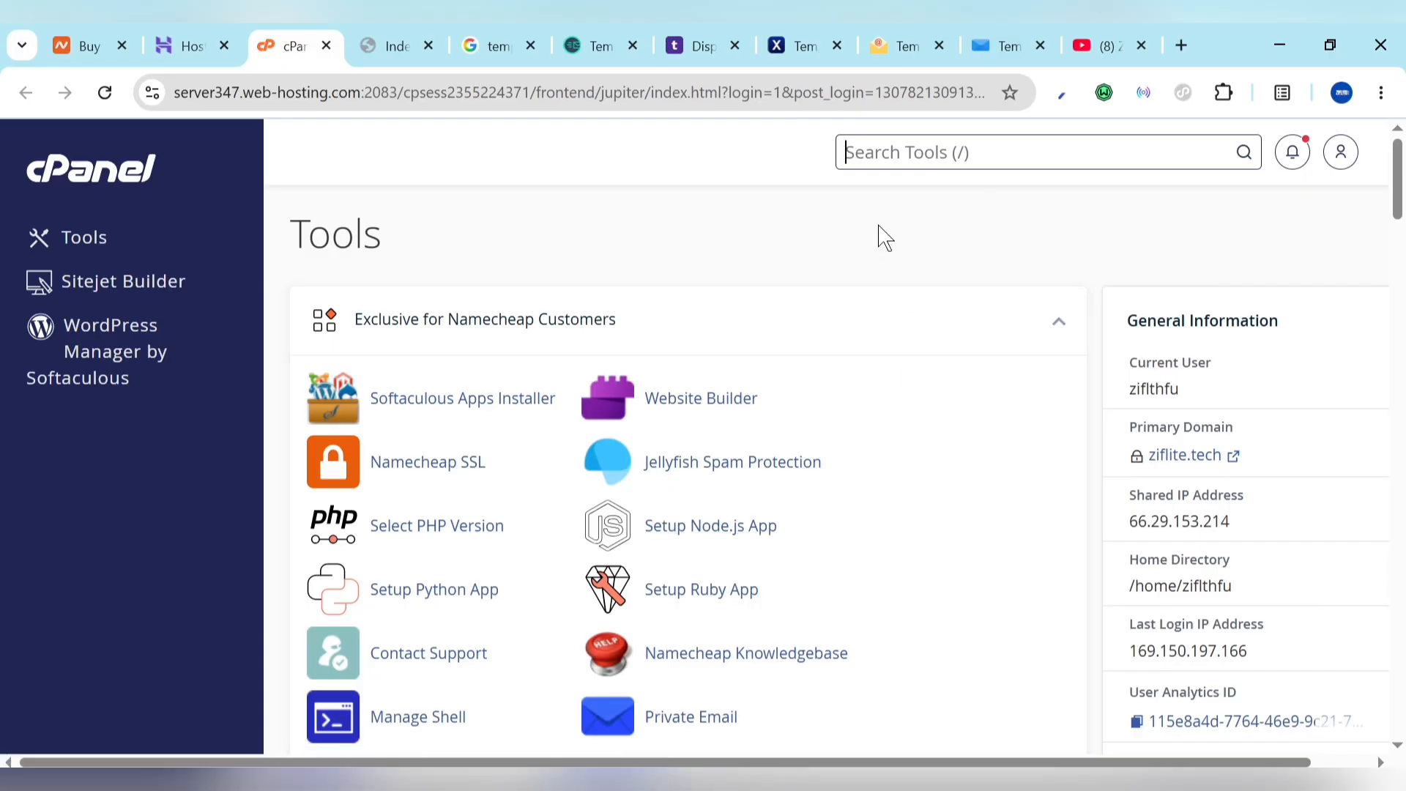
type("fil")
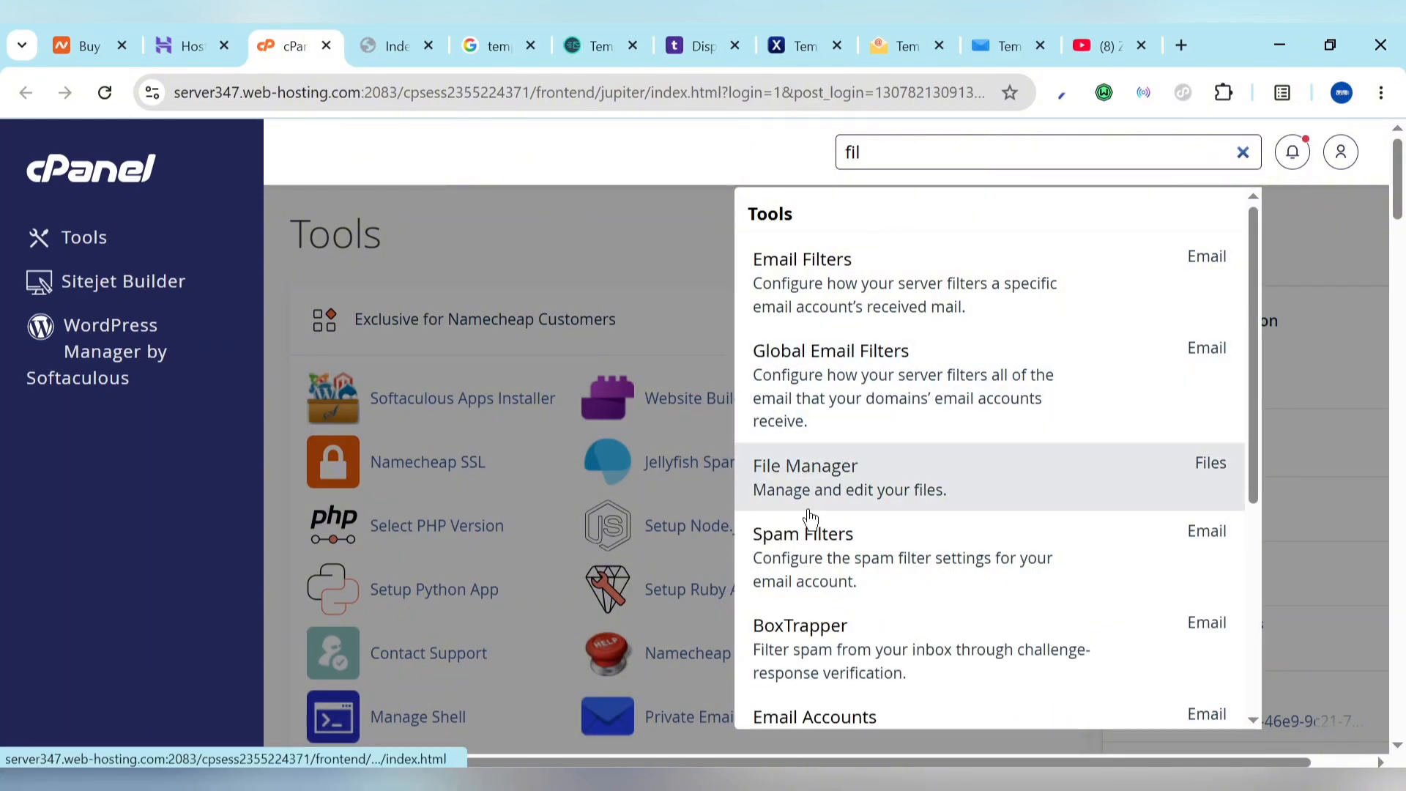
left_click(811, 513)
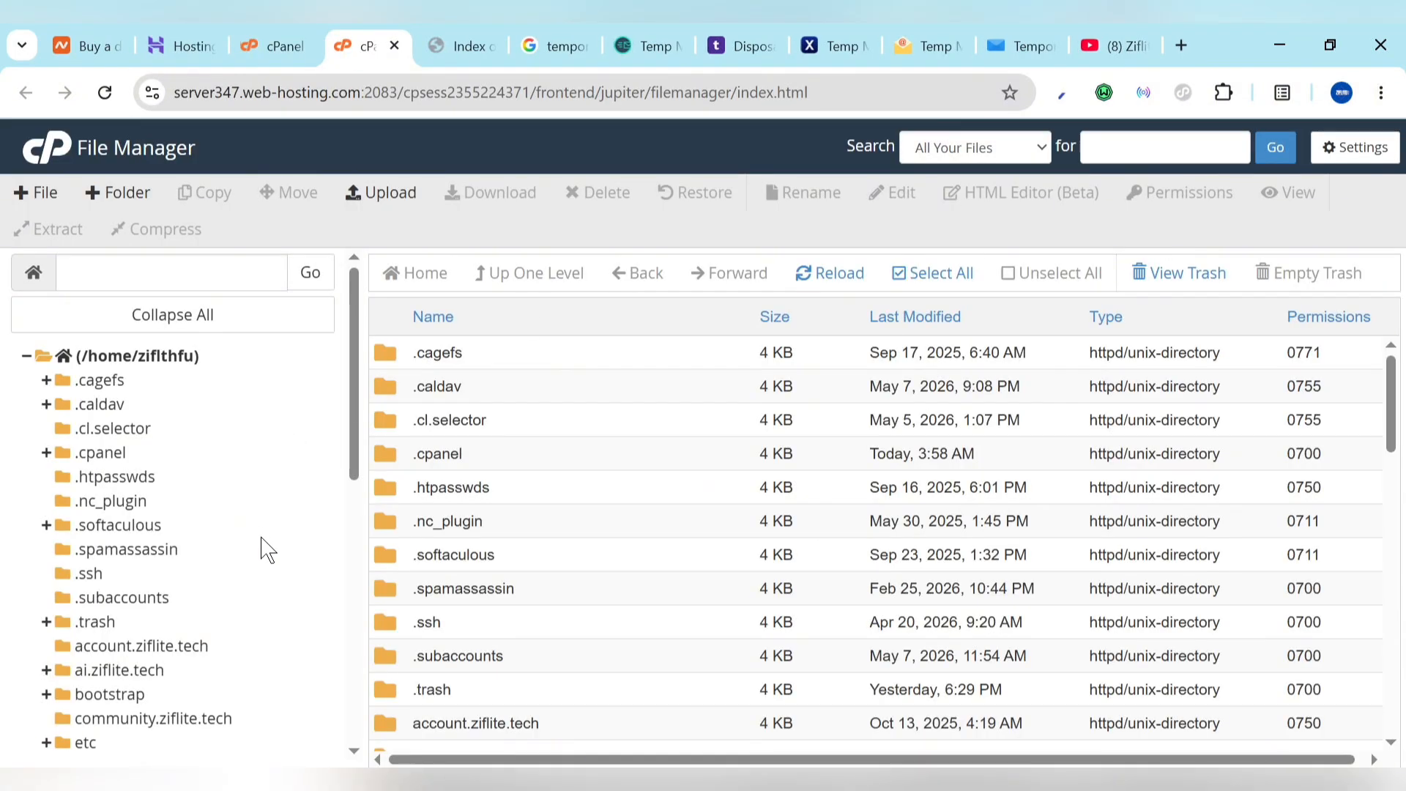
Step: Expand public_html in the folder tree and open the fibreworld.co.za folder containing micro-saas.zip
scroll(268, 549, "down", 5)
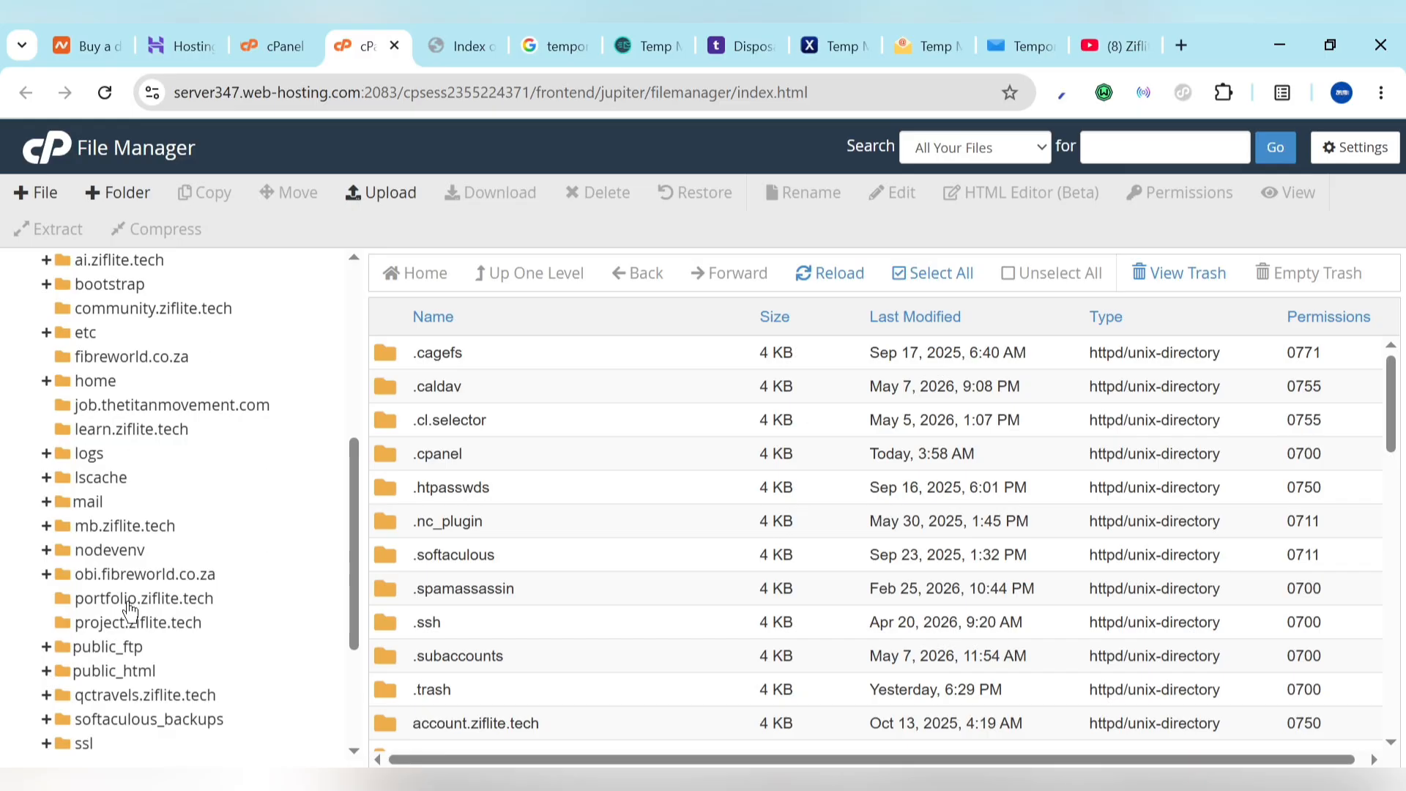
scroll(299, 483, "up", 5)
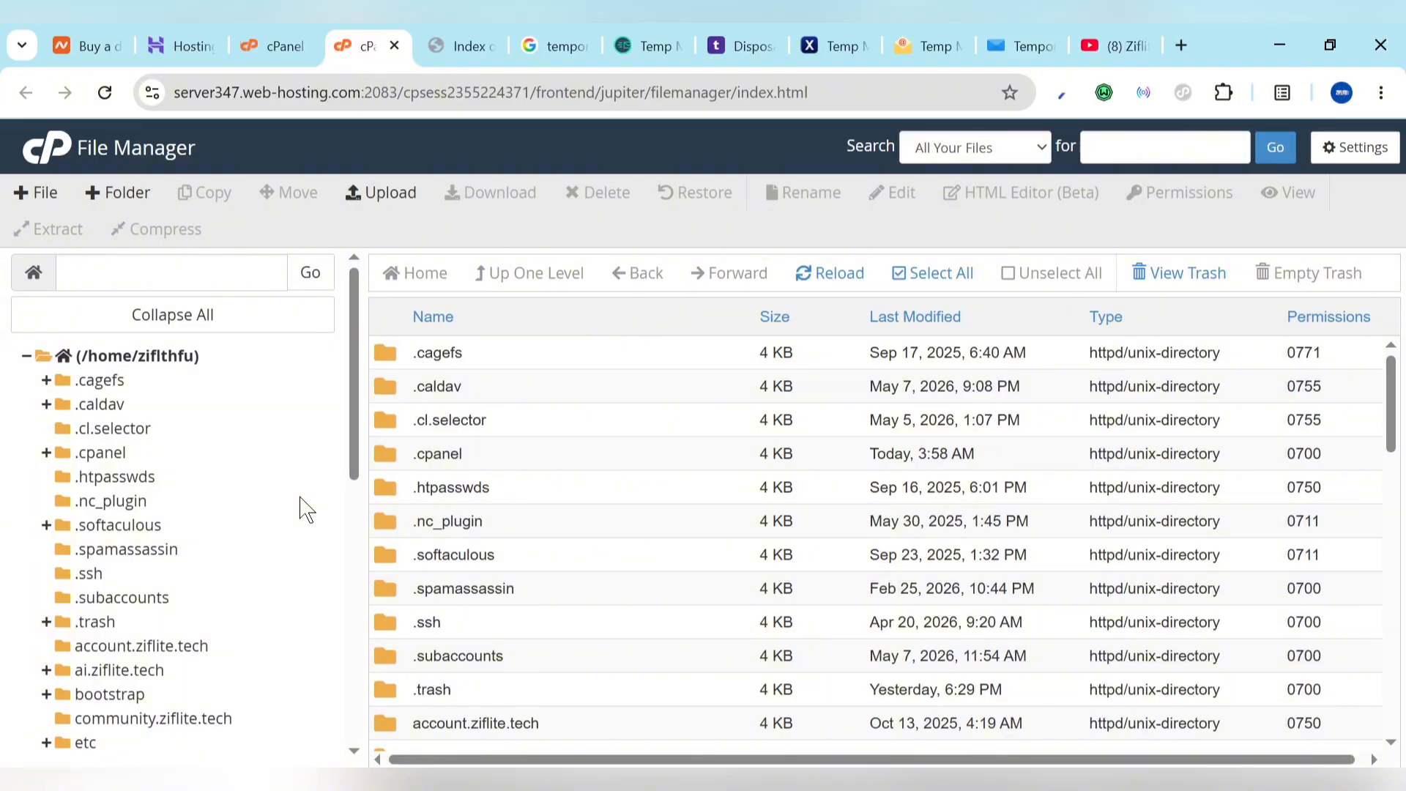
scroll(306, 510, "down", 3)
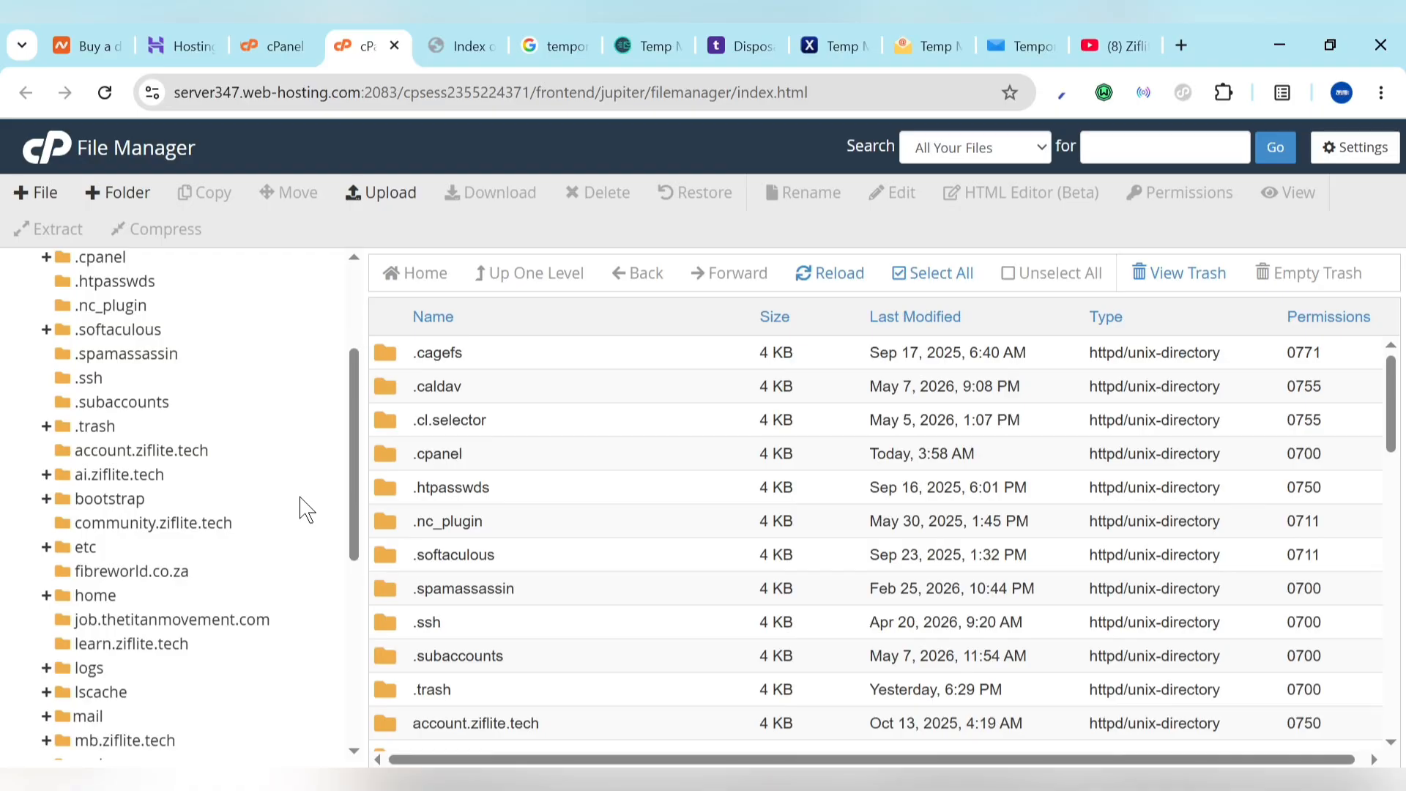
scroll(306, 510, "down", 3)
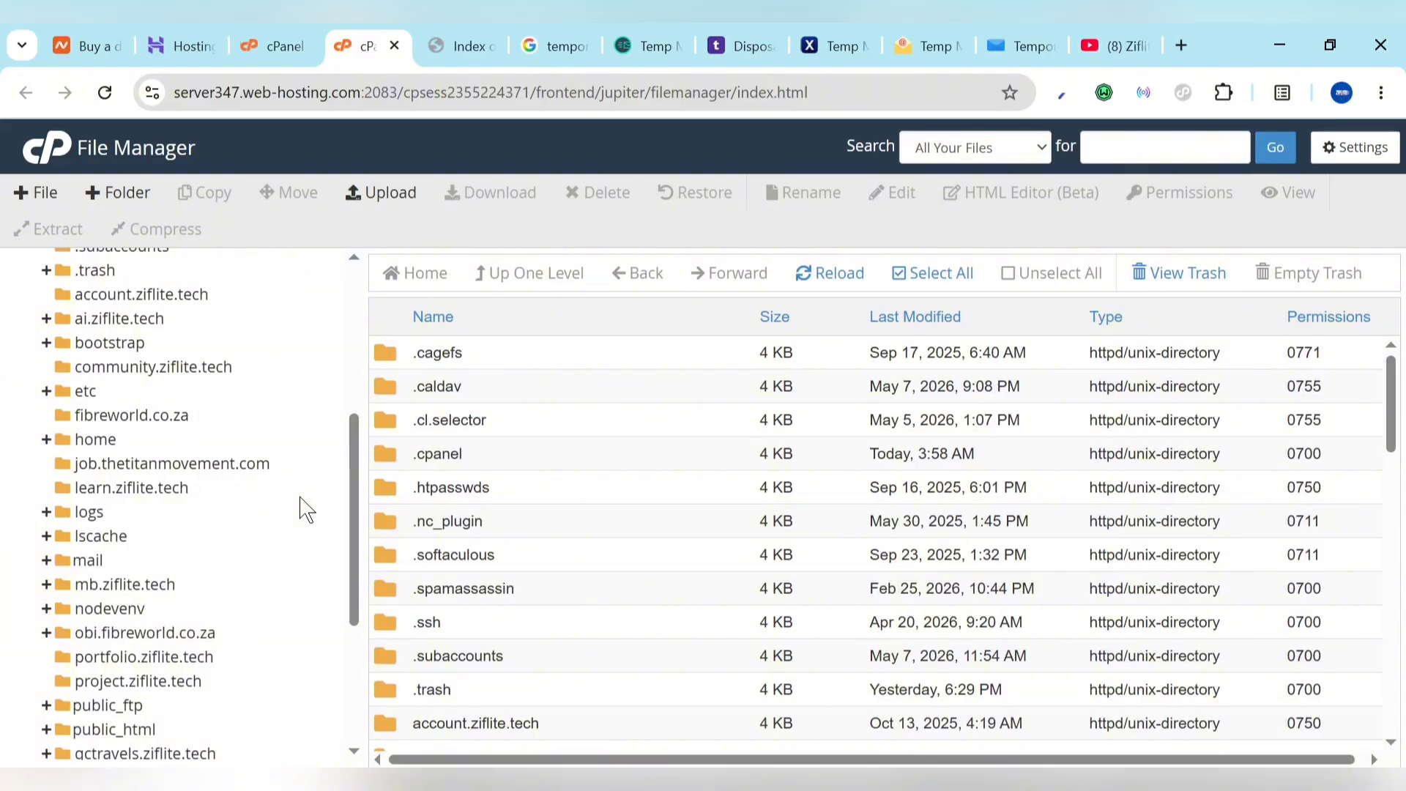
scroll(307, 510, "down", 5)
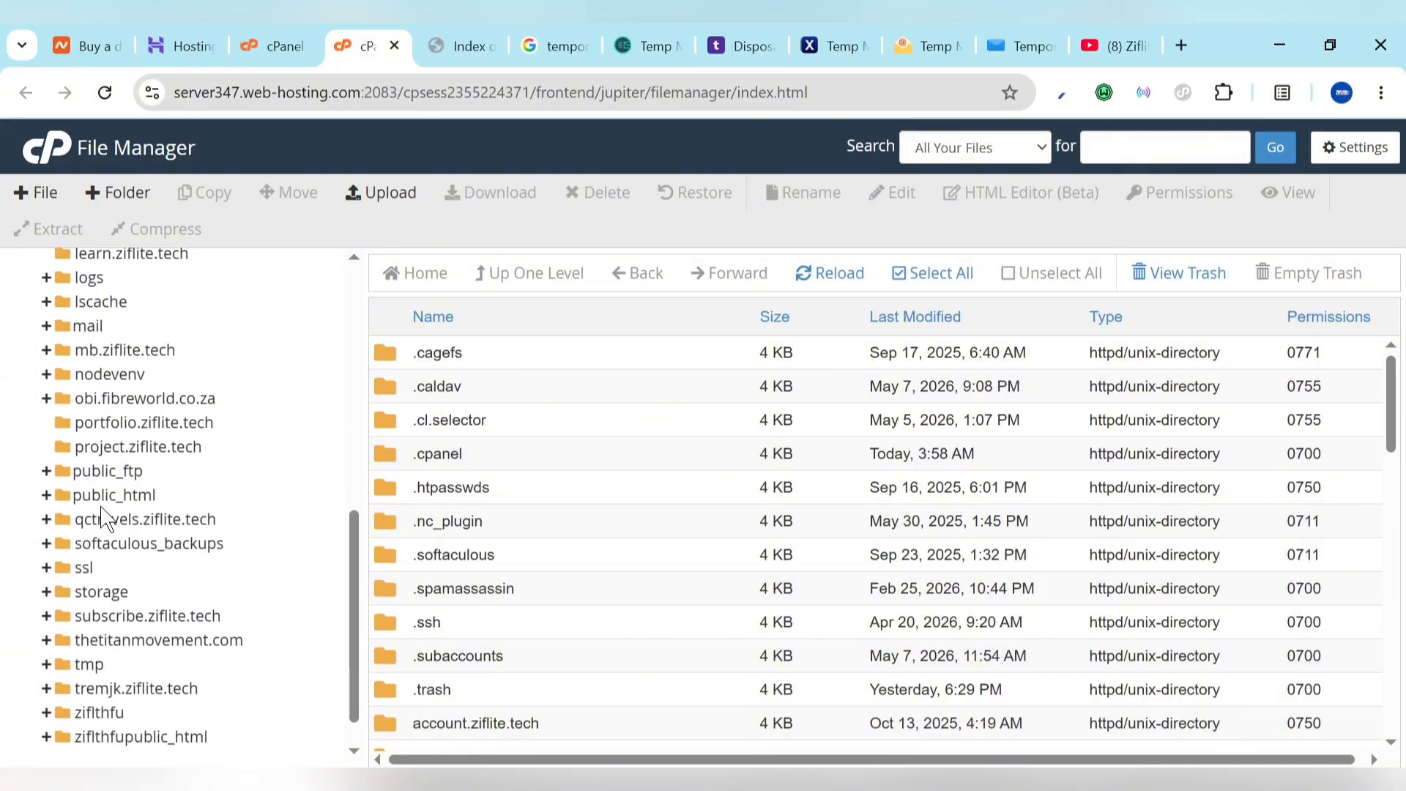
left_click(123, 495)
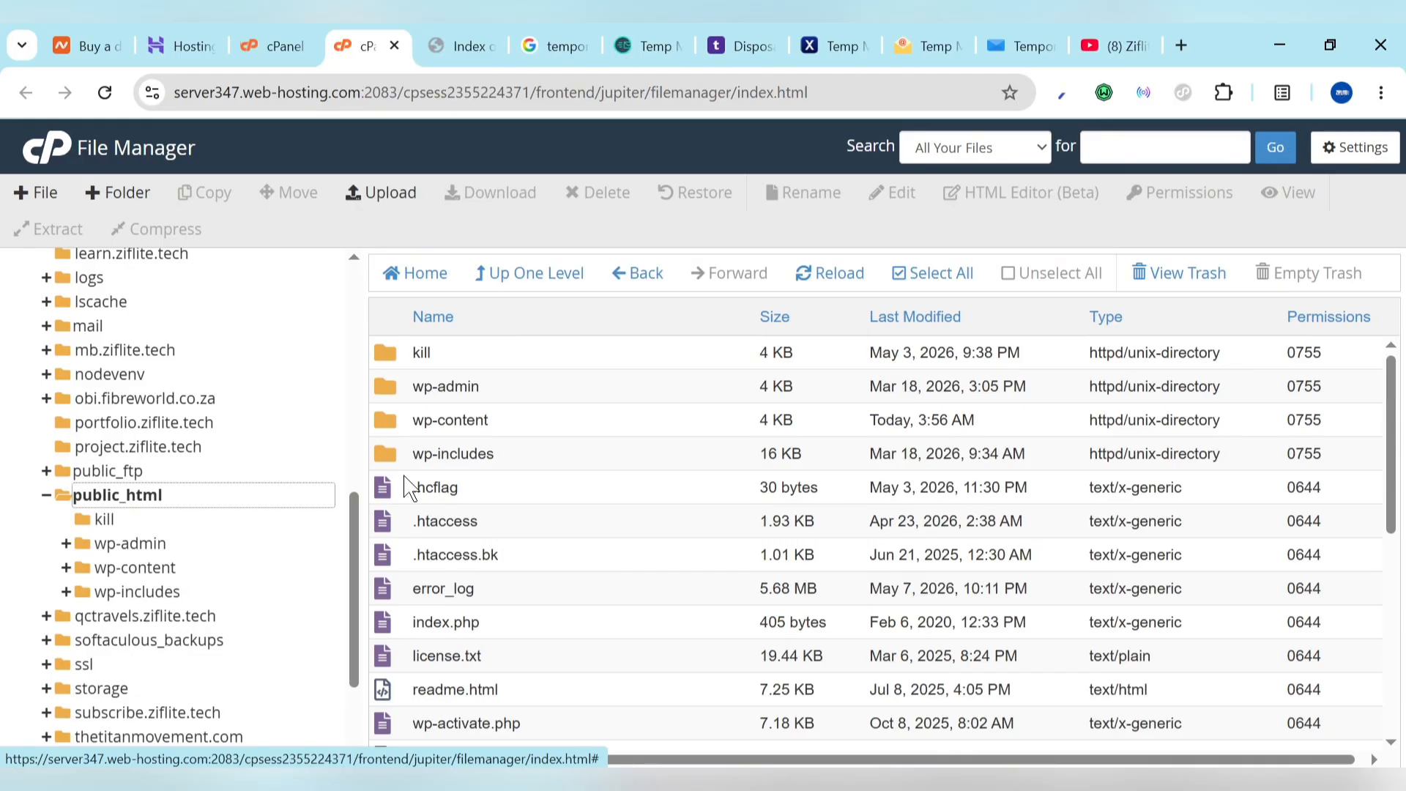
scroll(160, 507, "up", 6)
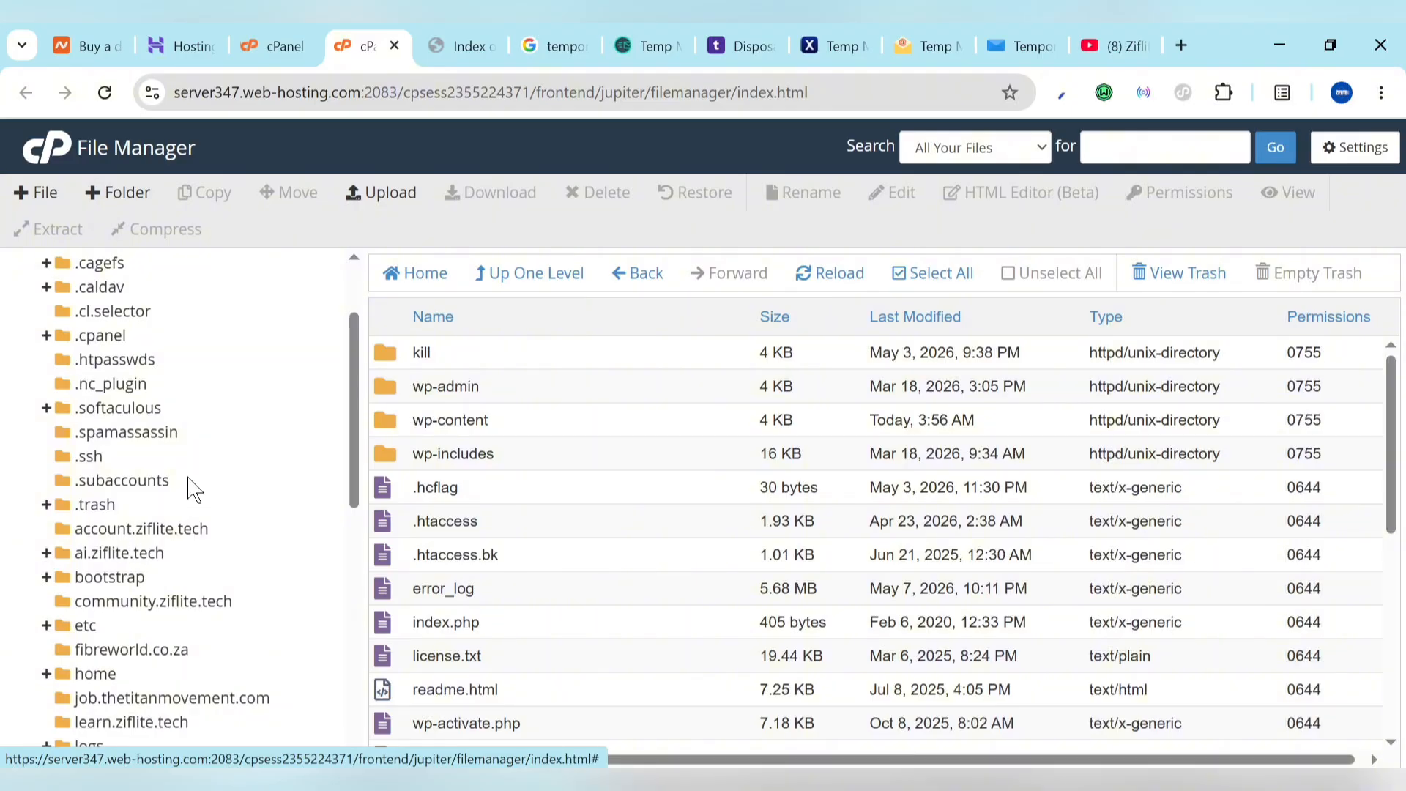
scroll(151, 538, "down", 1)
left_click(115, 643)
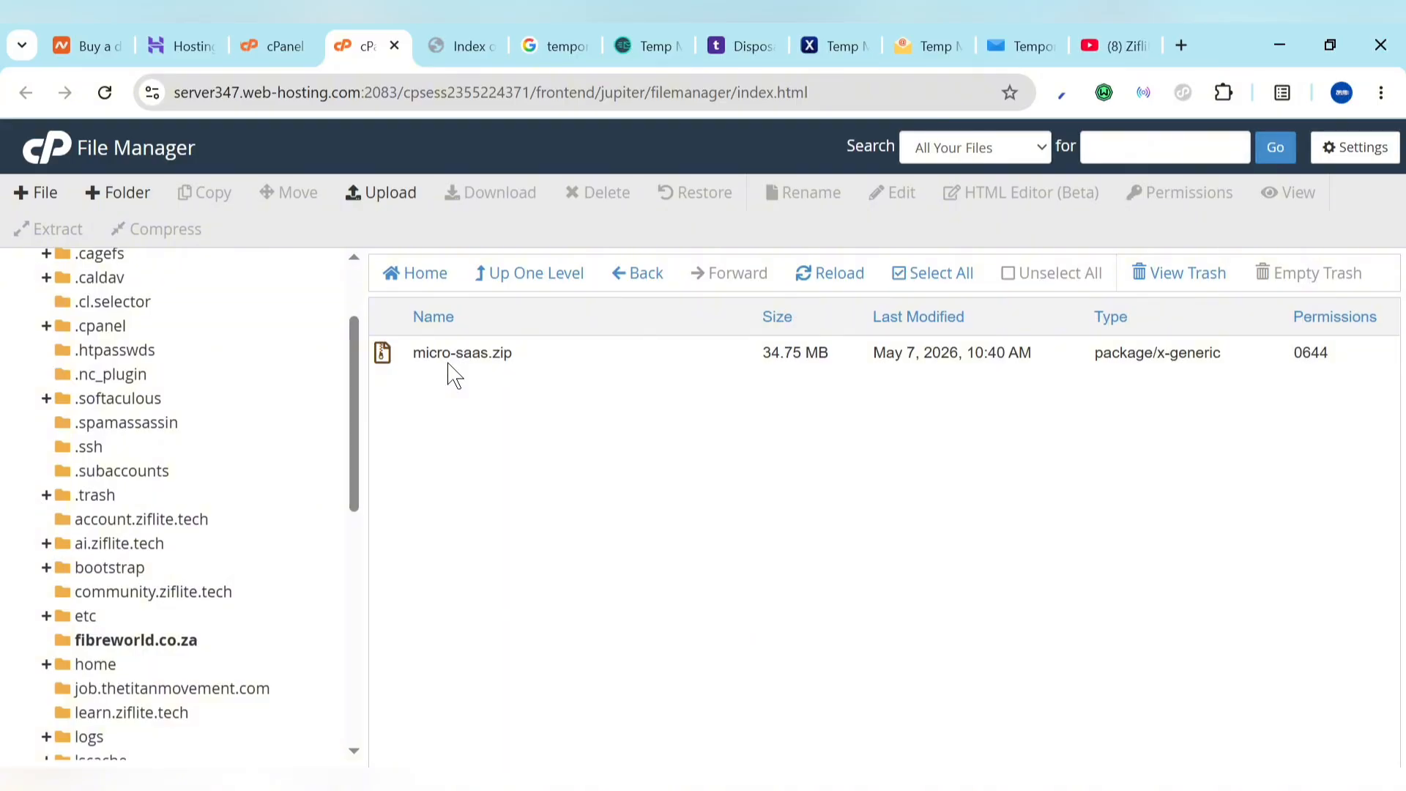
left_click(388, 194)
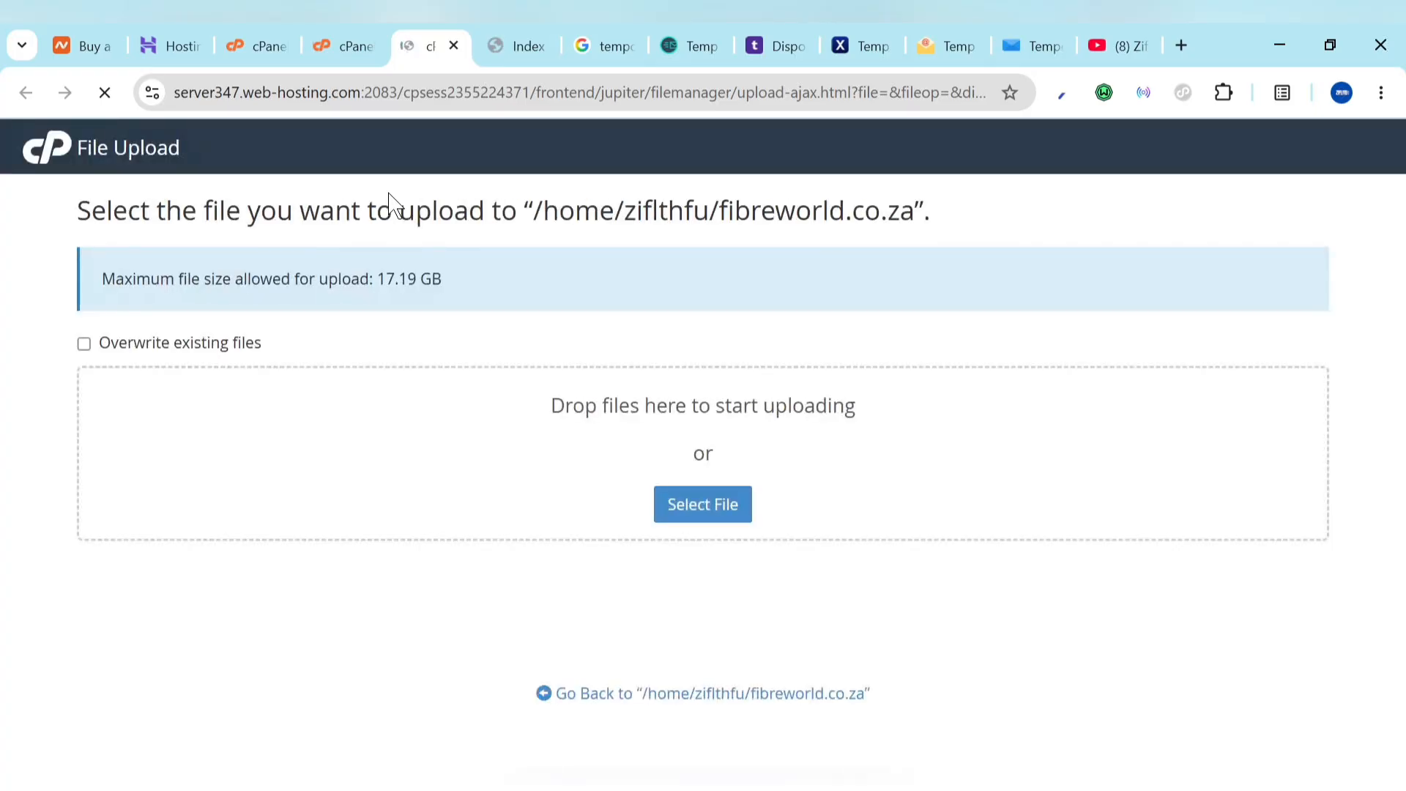
left_click(715, 517)
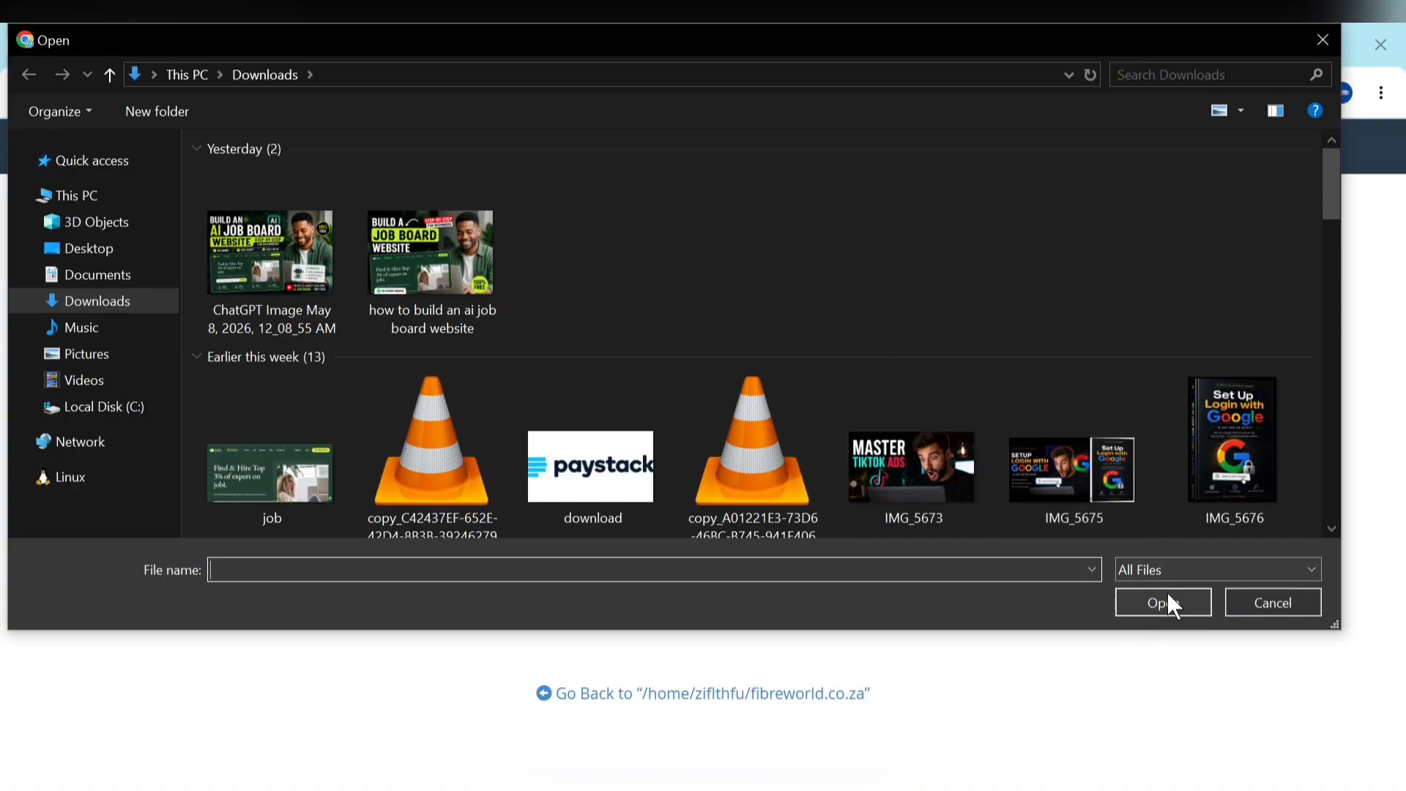
left_click(1322, 40)
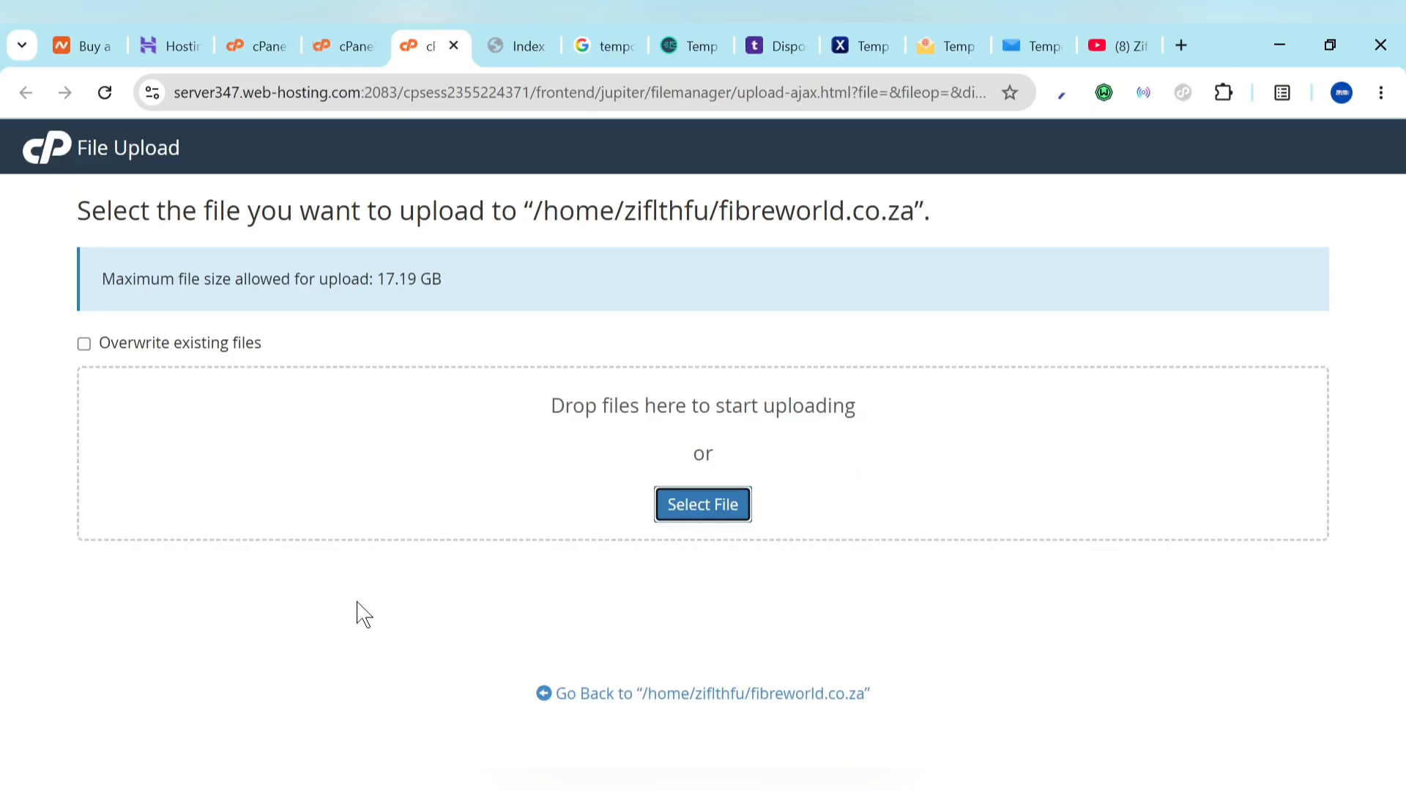
left_click(662, 696)
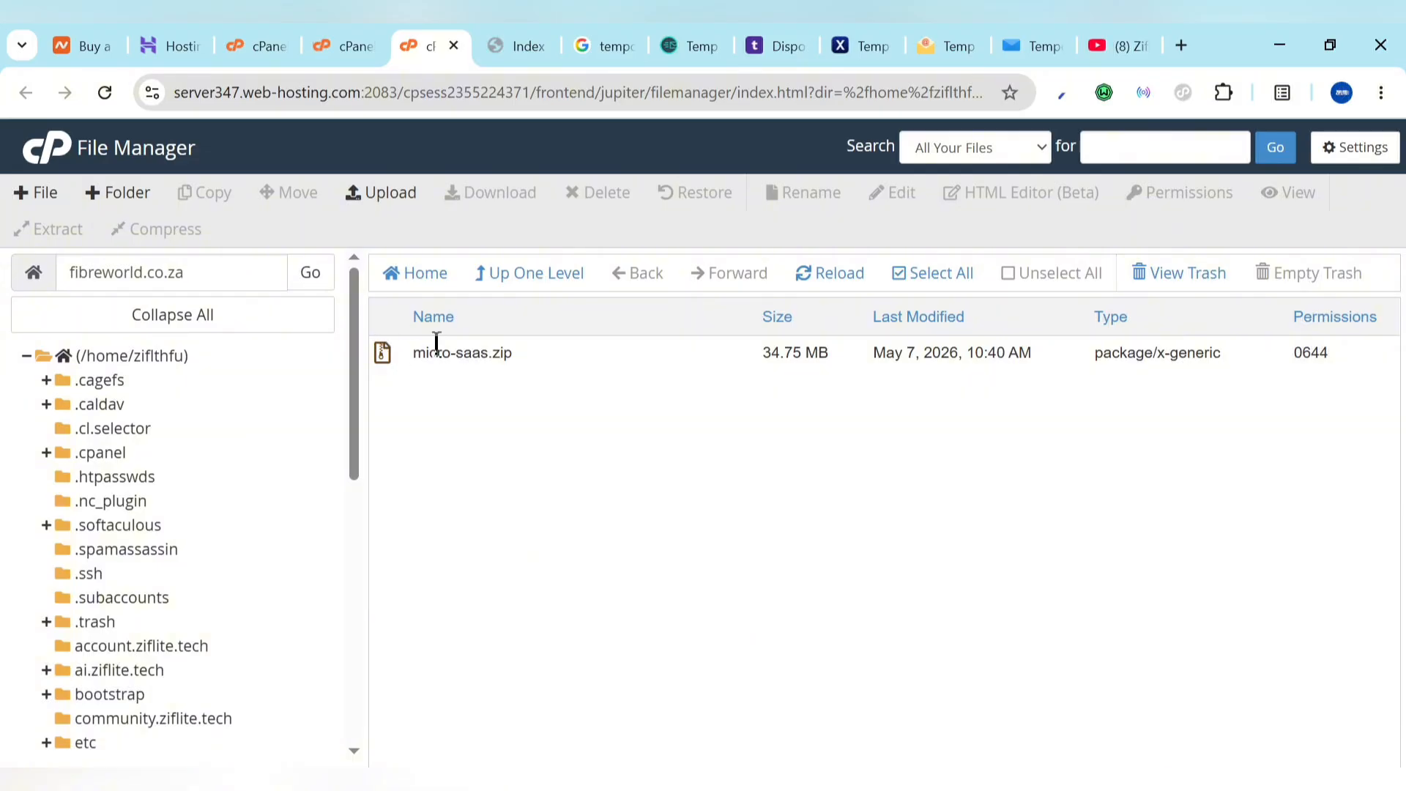
Step: Close the duplicate File Manager tab and extract micro-saas.zip into the fibreworld.co.za folder
left_click(341, 45)
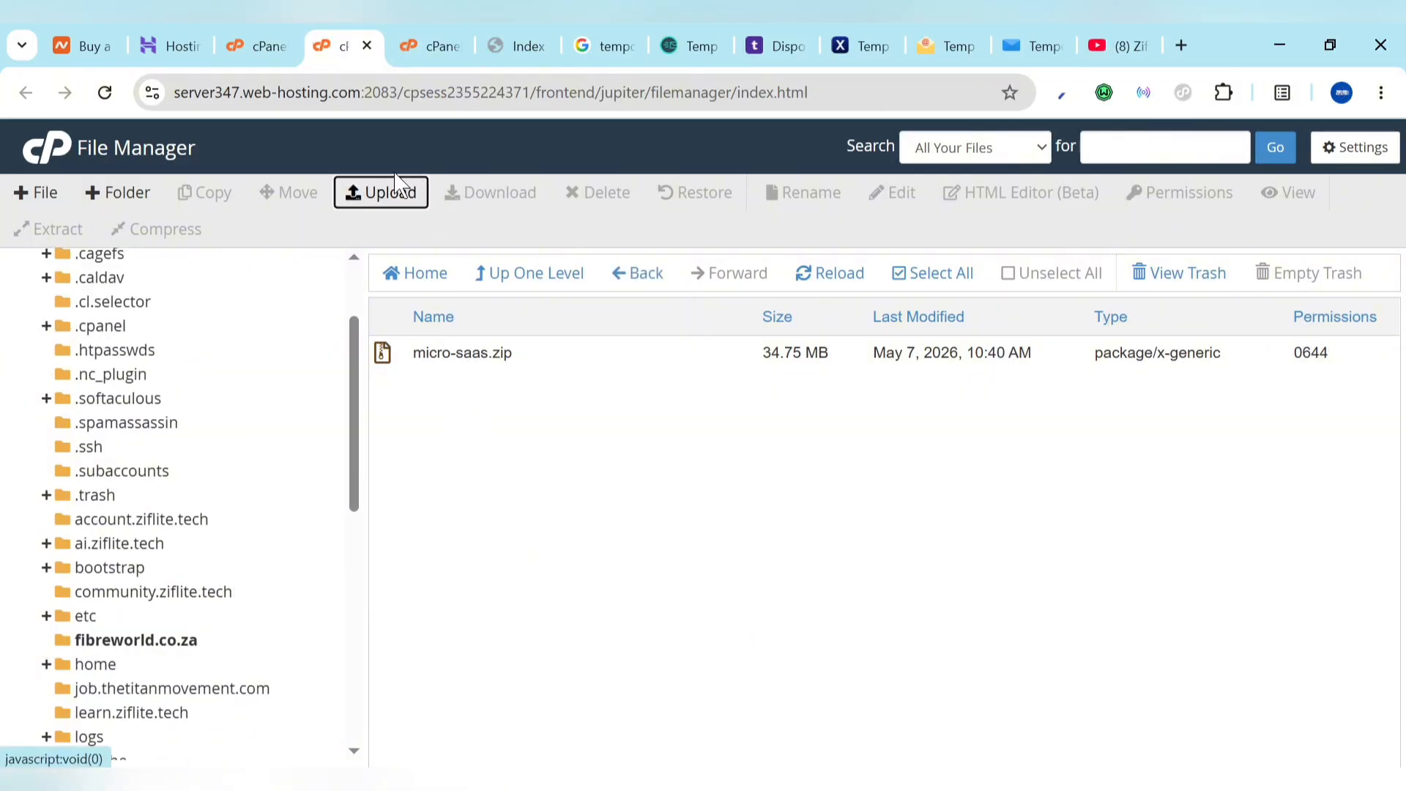
left_click(367, 46)
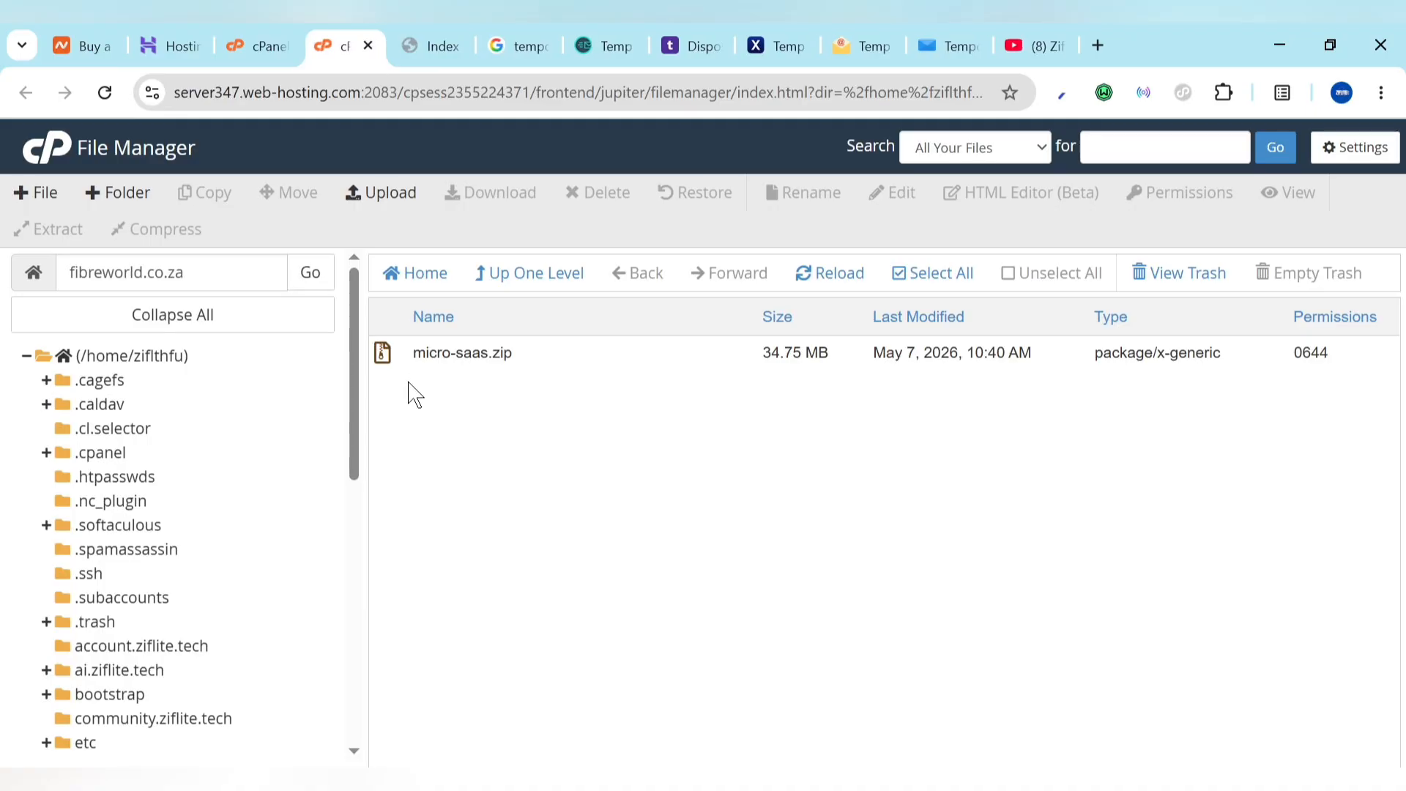
left_click(396, 362)
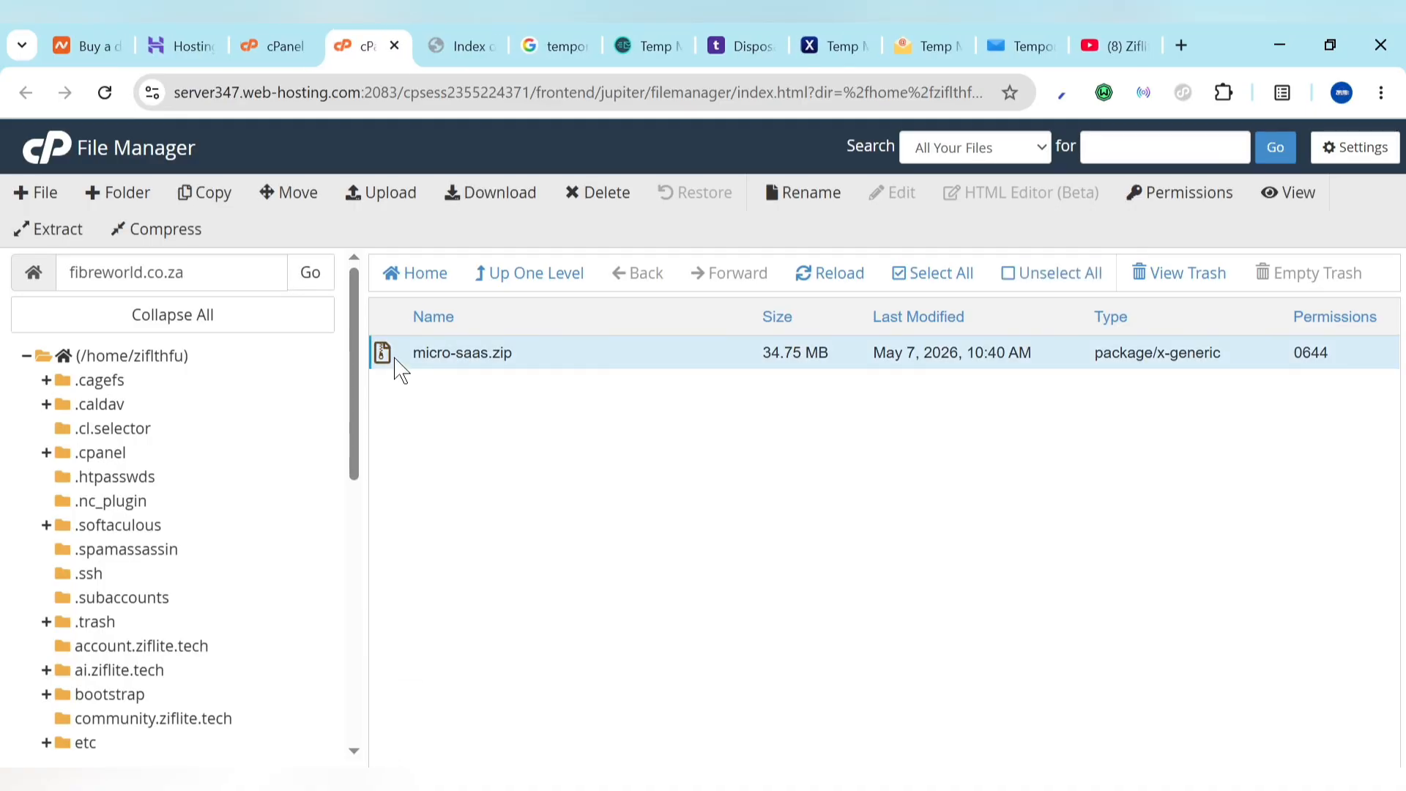
right_click(396, 359)
left_click(465, 602)
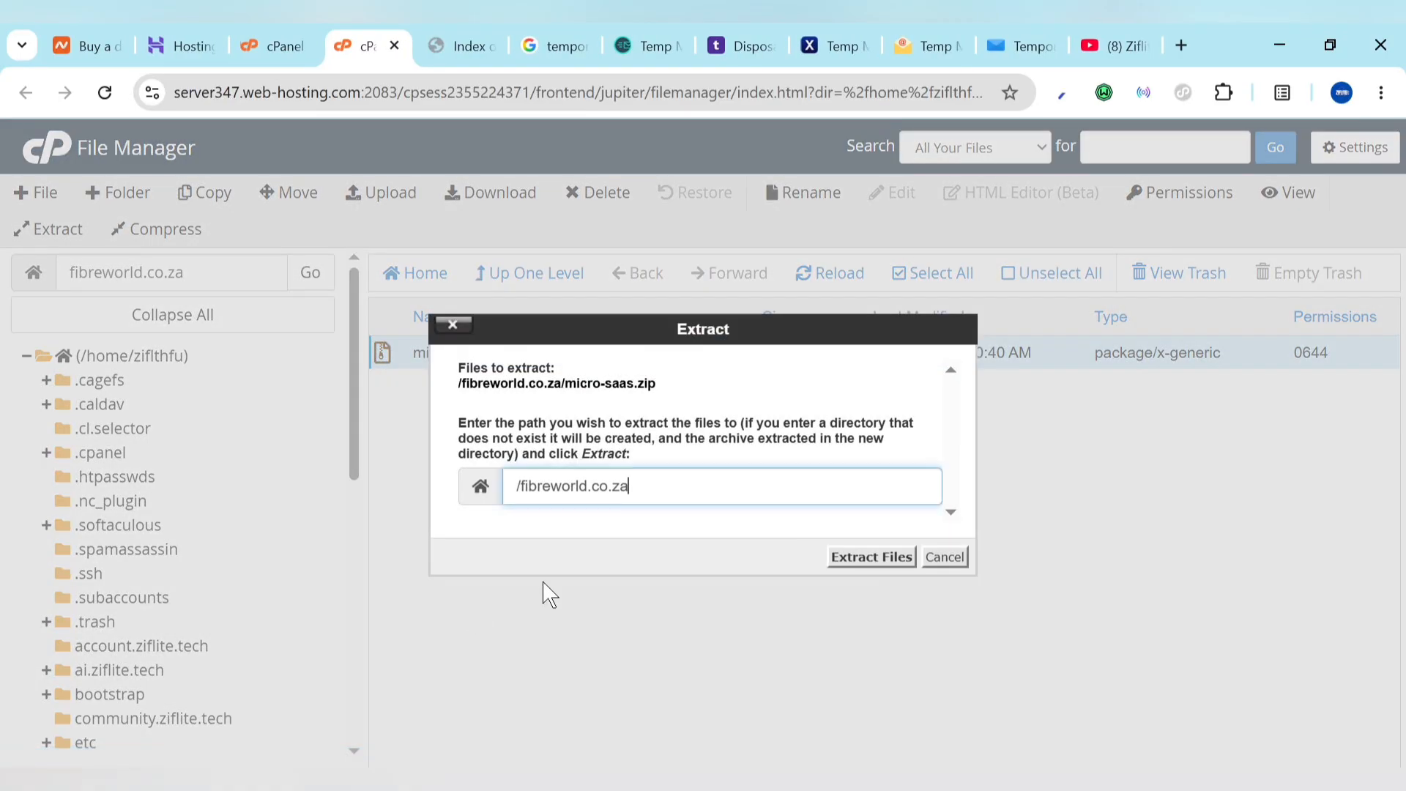
left_click(876, 558)
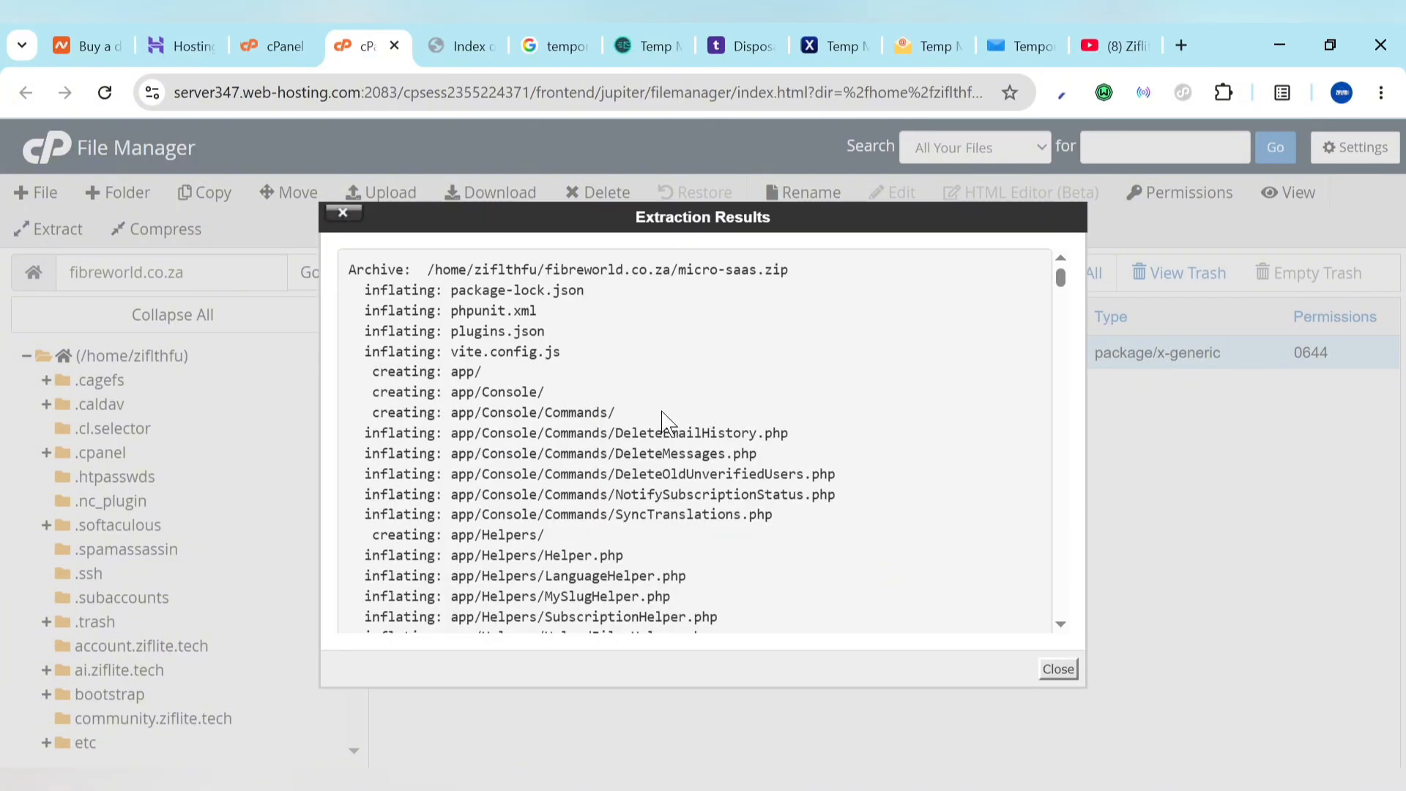
left_click(1055, 670)
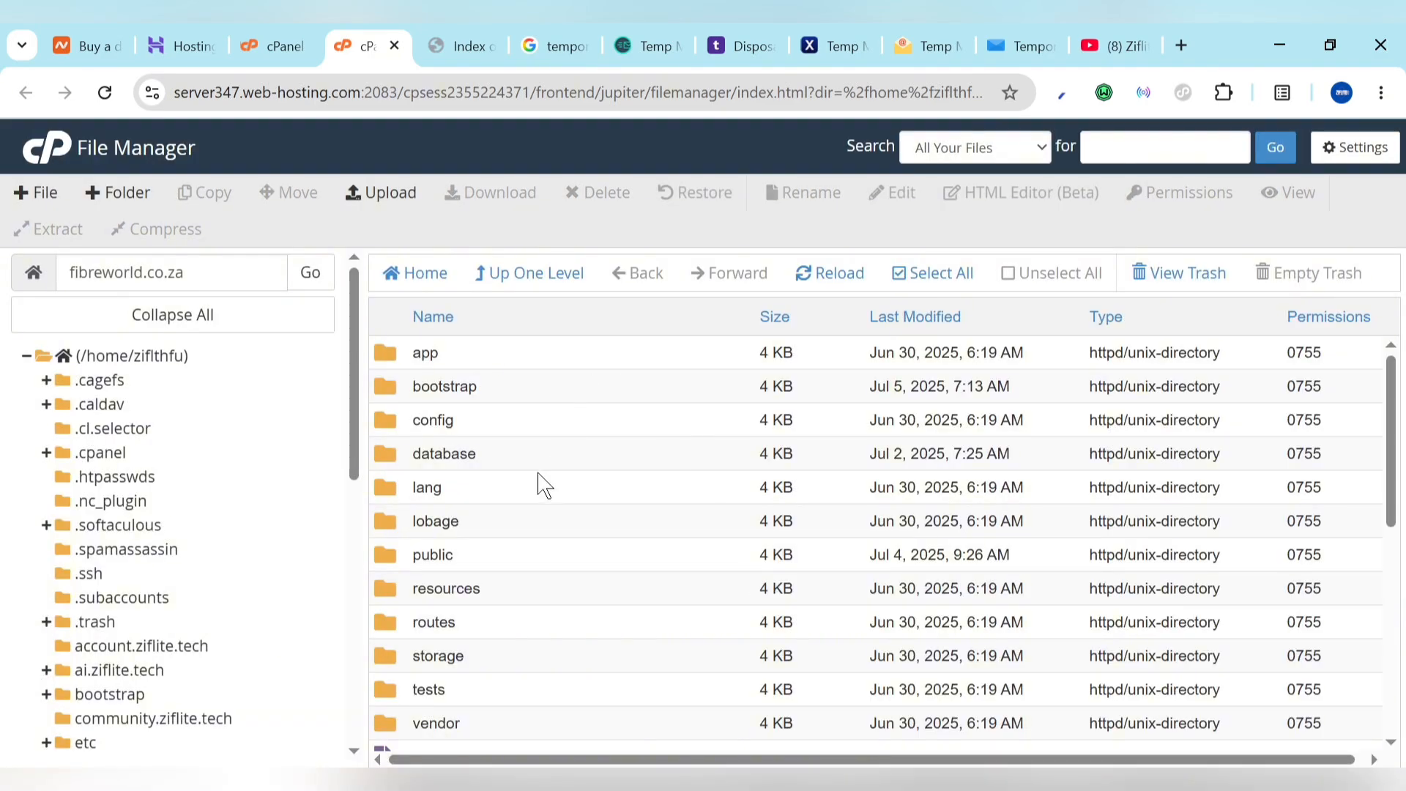
scroll(553, 636, "down", 6)
scroll(558, 635, "up", 7)
scroll(549, 637, "down", 8)
scroll(549, 638, "up", 8)
Step: Reload fibreworld.co.za to launch the Trash Mails installer and get past the Welcome step to Requirements
left_click(460, 41)
left_click(394, 104)
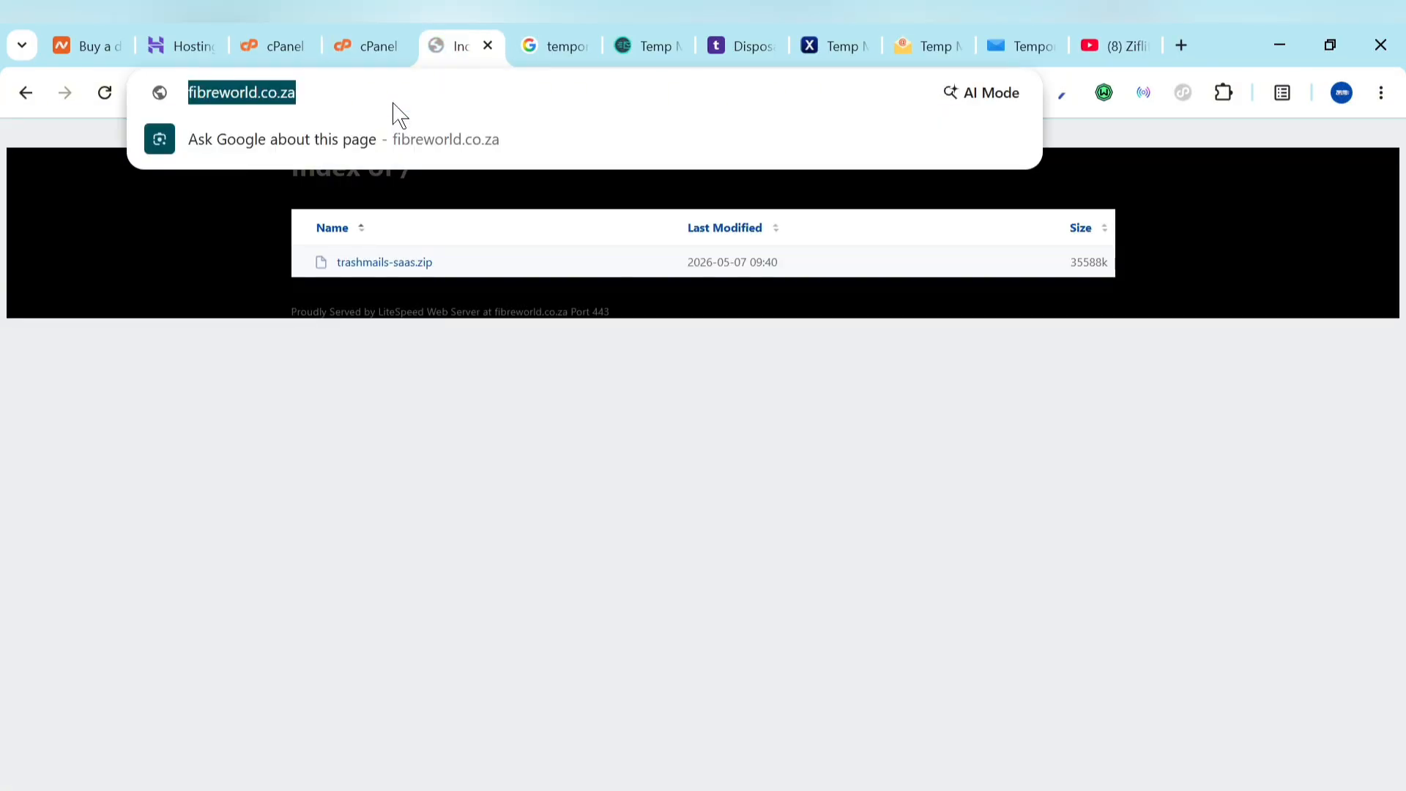
key("Return")
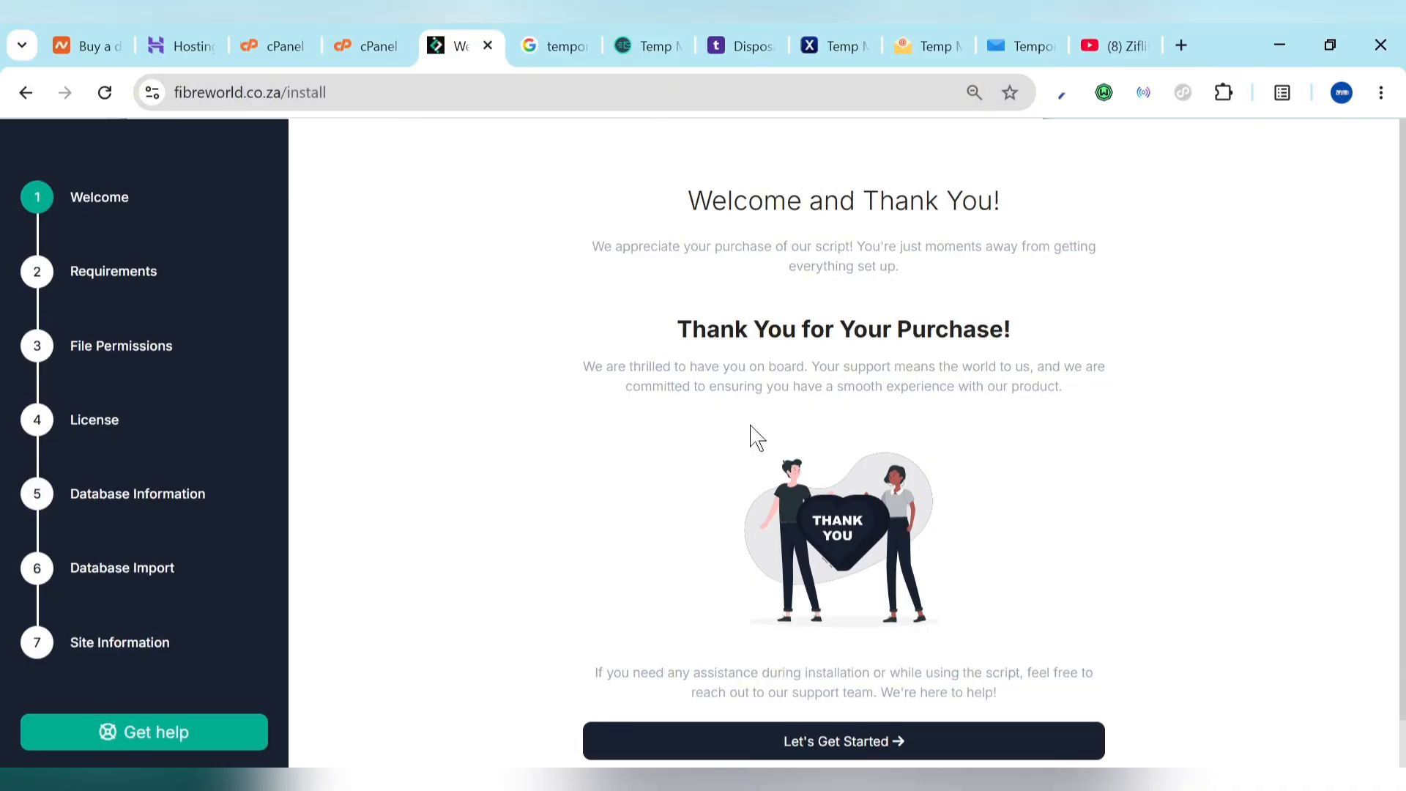
left_click(794, 746)
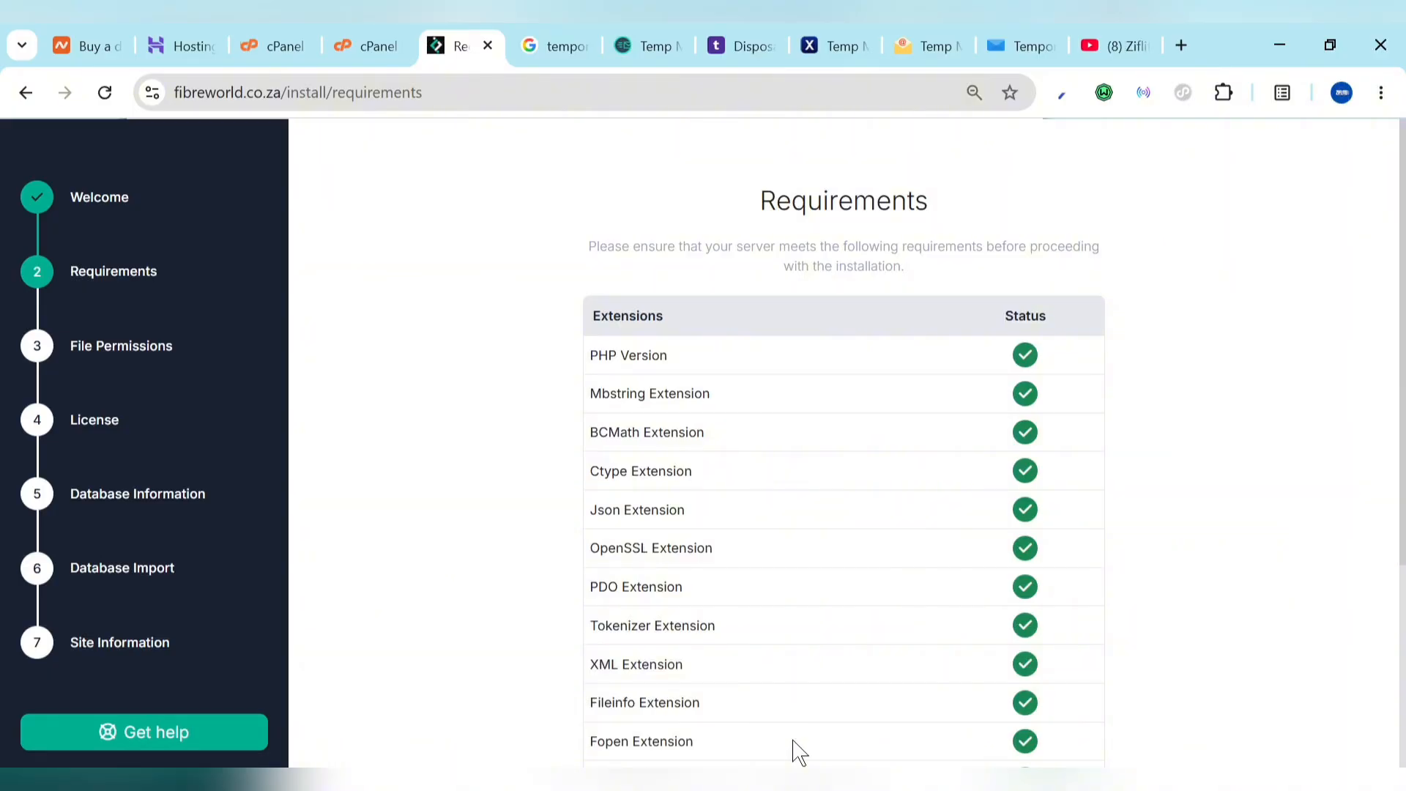
scroll(795, 515, "down", 4)
scroll(800, 517, "up", 3)
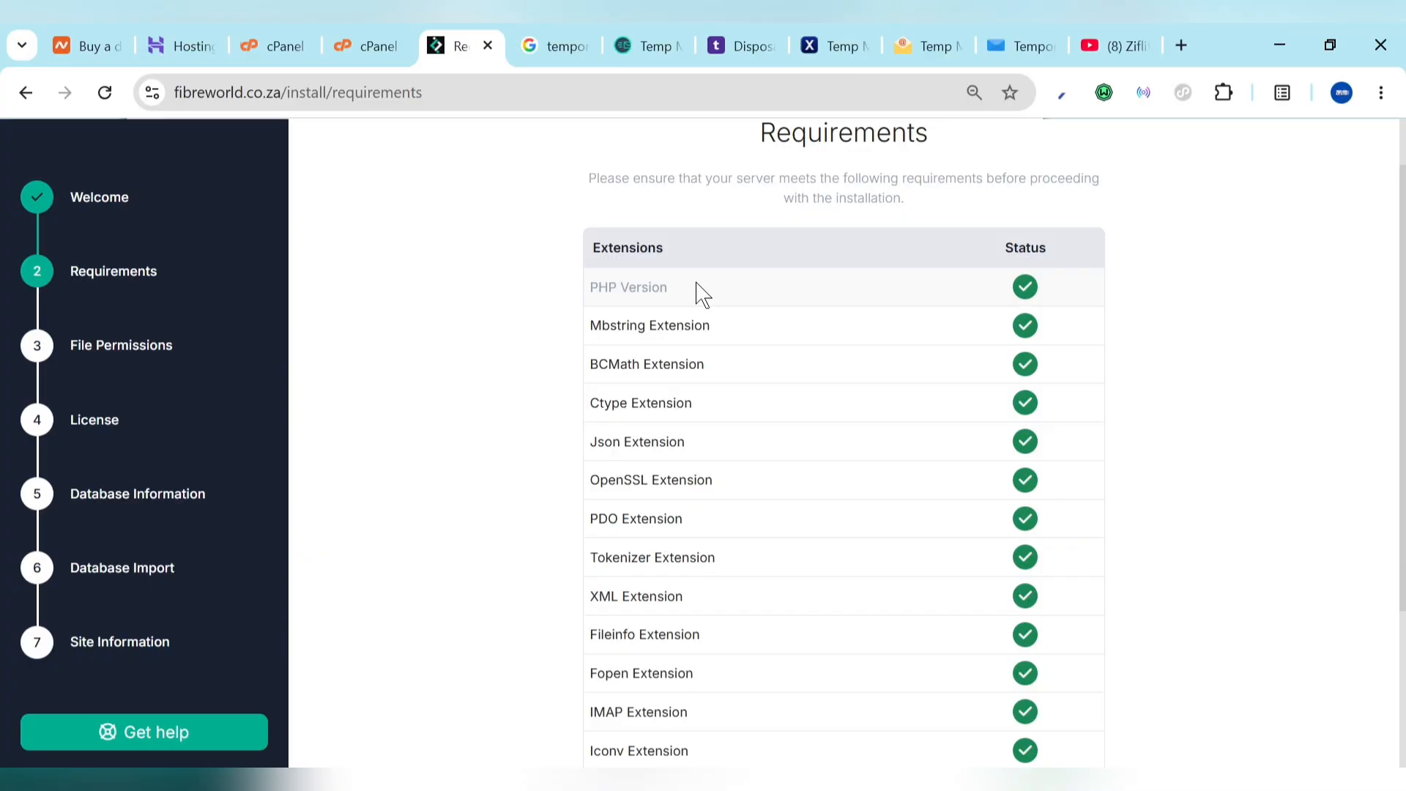
Step: Search cPanel tools for 'php' and open Select PHP Version in a new tab
left_click(274, 42)
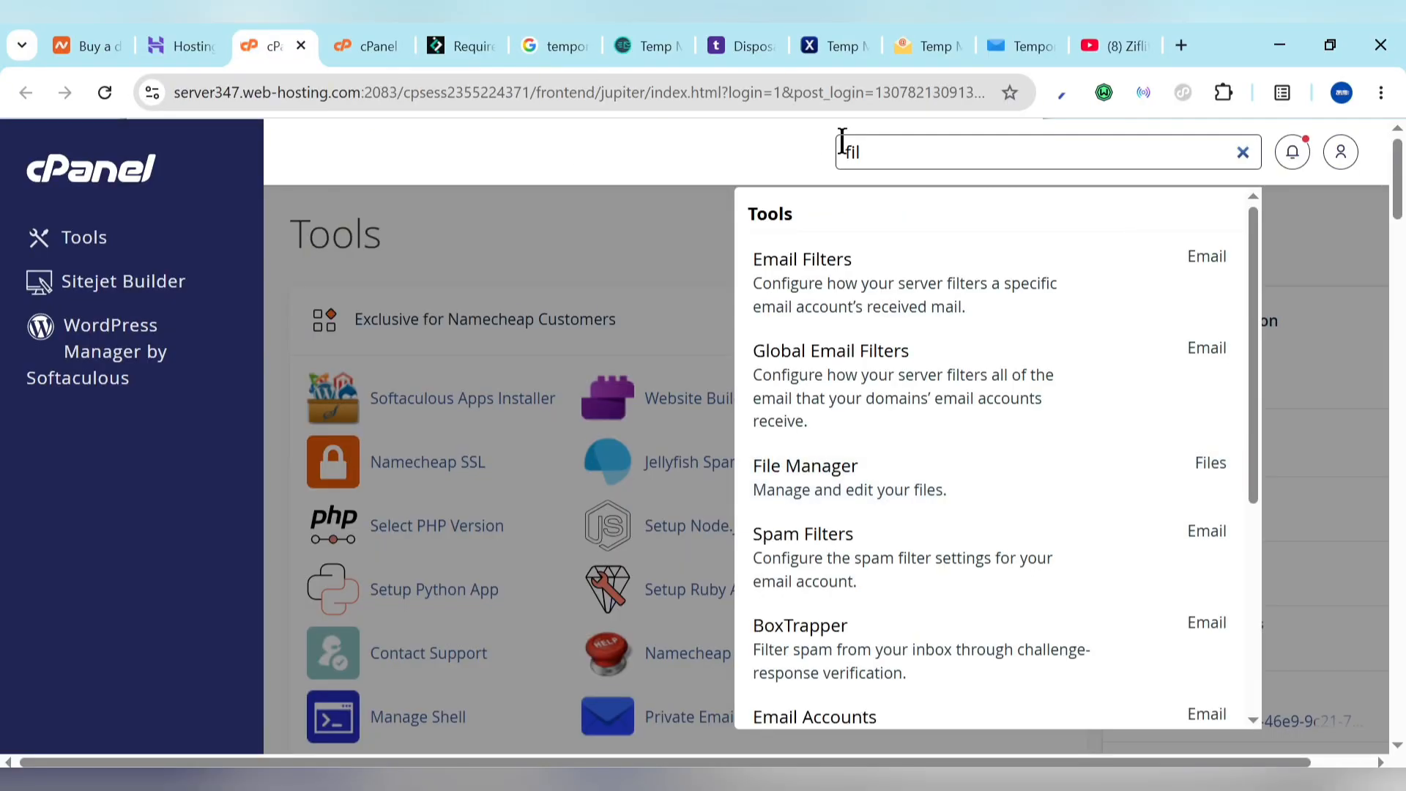
double_click(900, 140)
type("php")
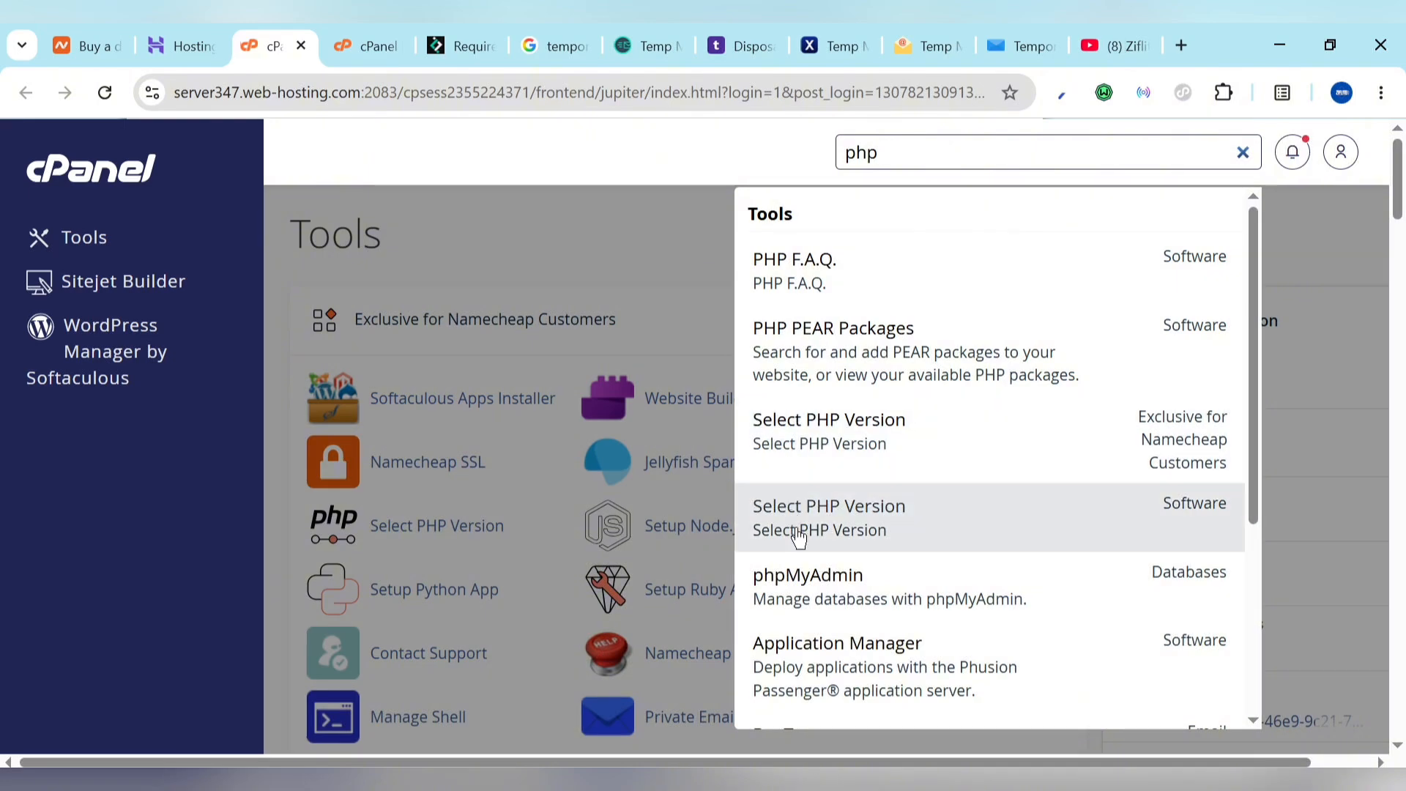
right_click(848, 514)
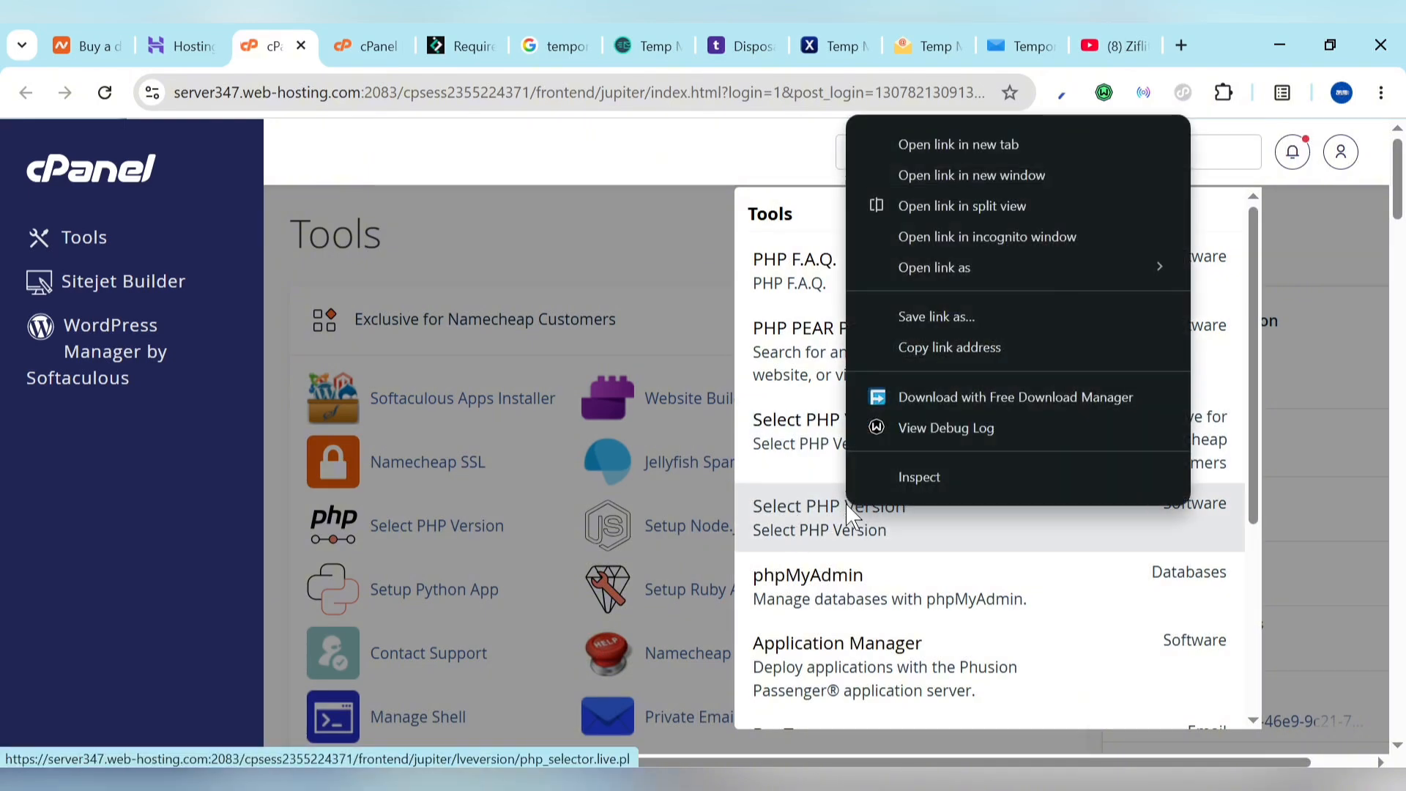
left_click(938, 144)
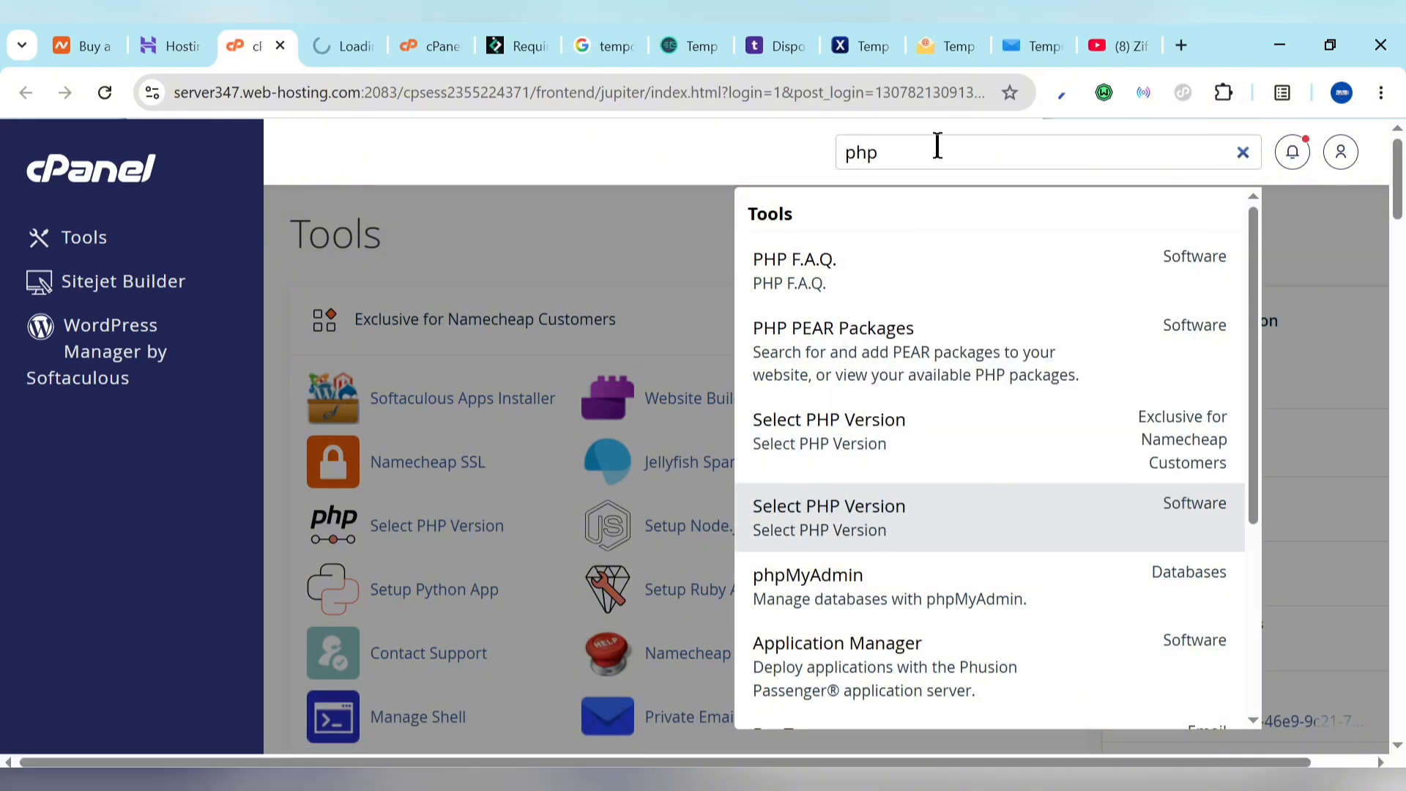
left_click(361, 33)
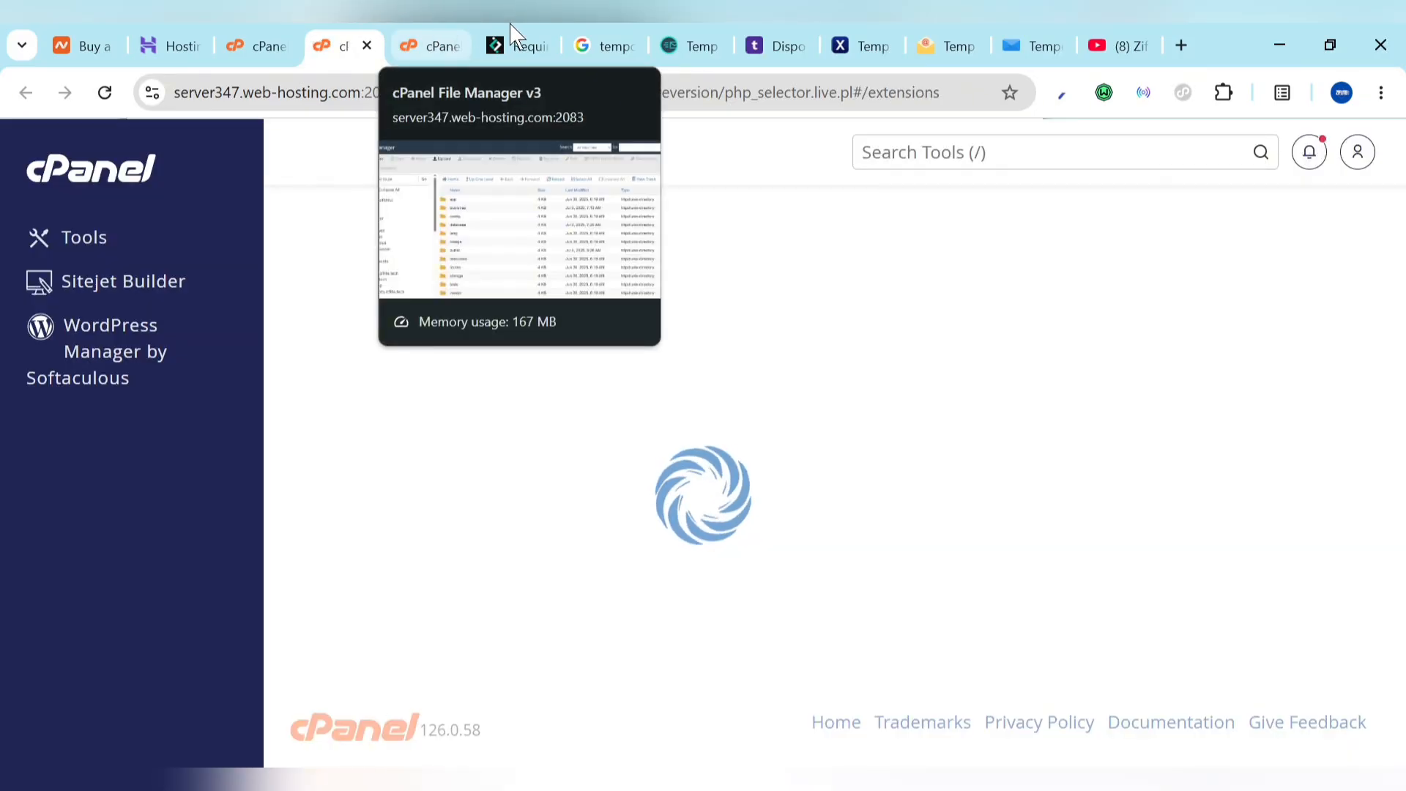
Step: Confirm PHP 8.2 and check the enabled extensions against the installer's requirements list
left_click(517, 45)
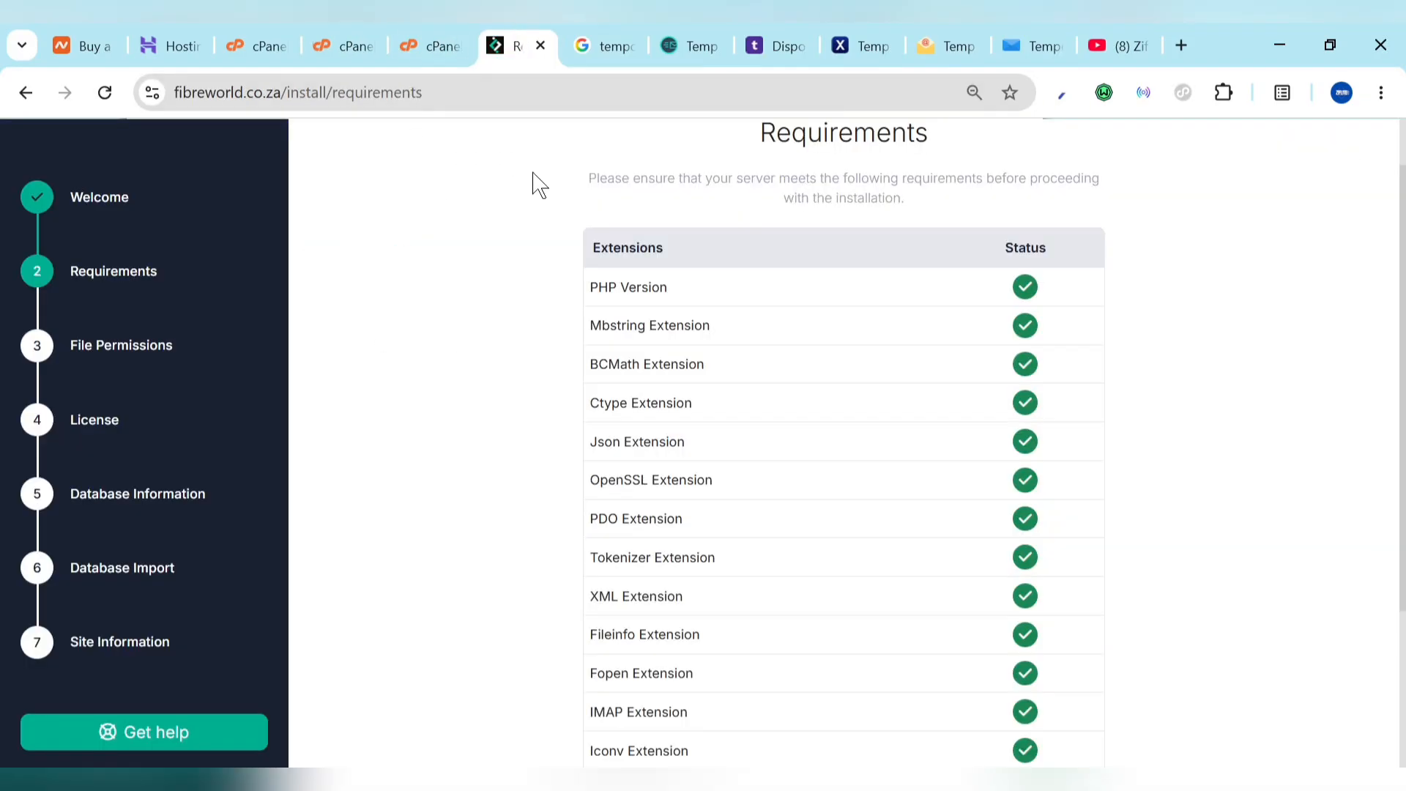
left_click(341, 38)
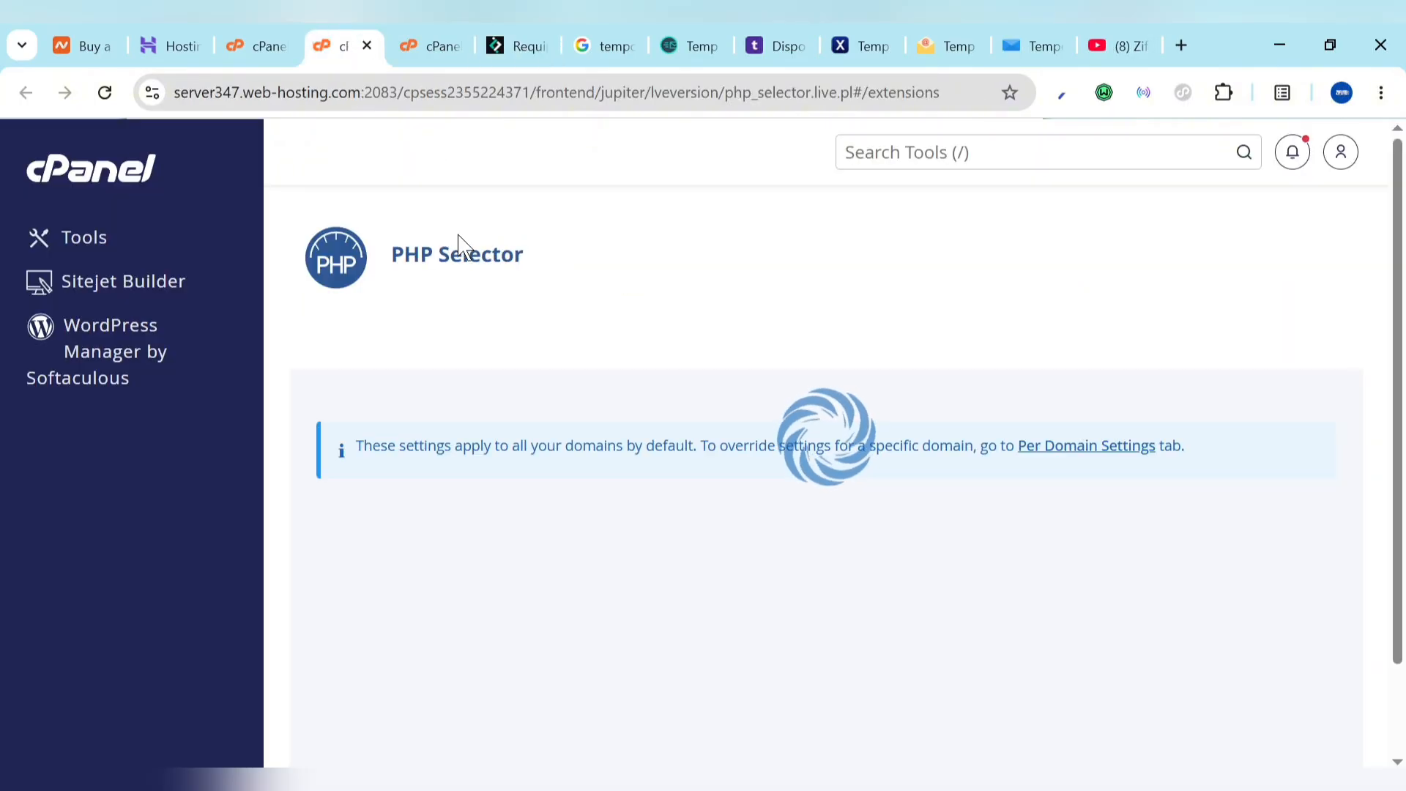
scroll(863, 466, "down", 3)
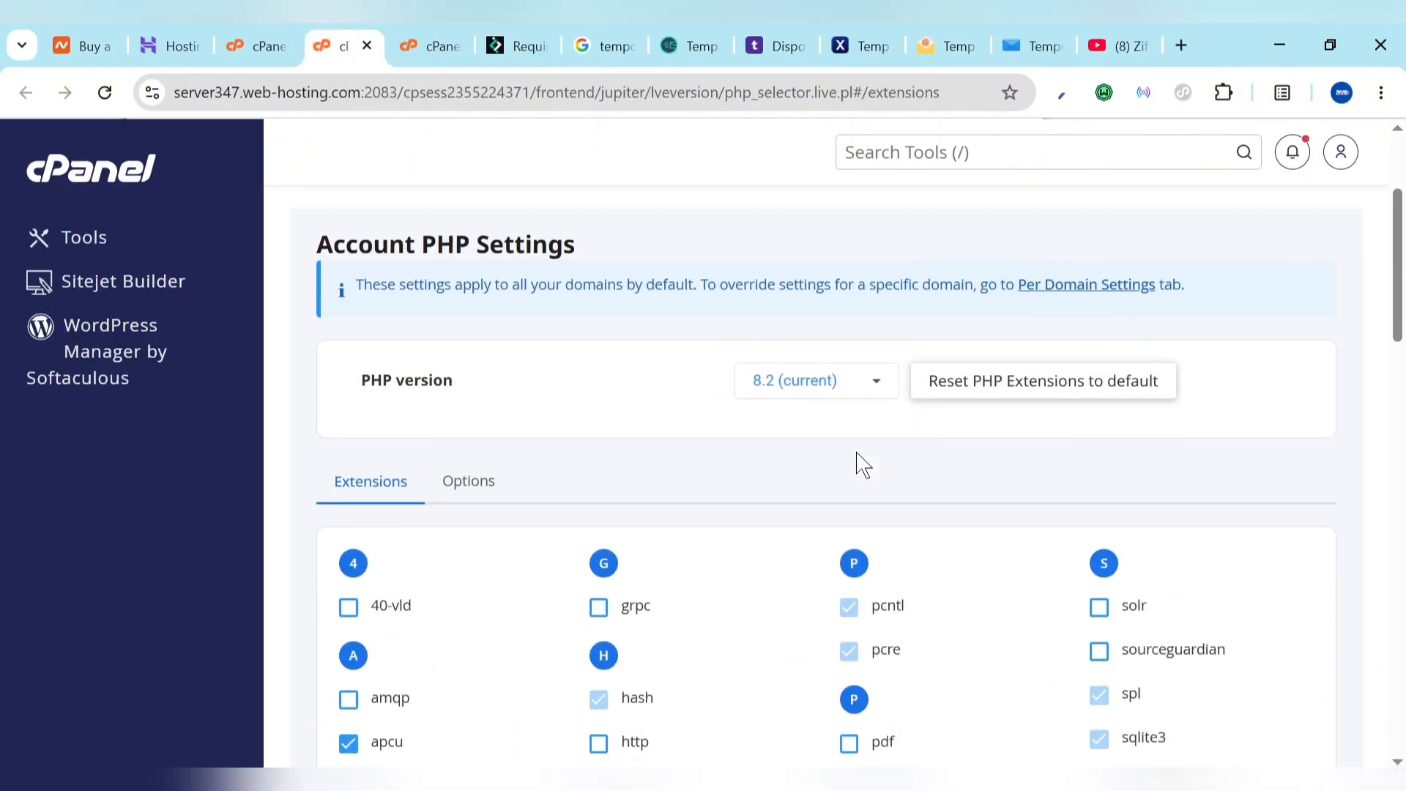
left_click(805, 388)
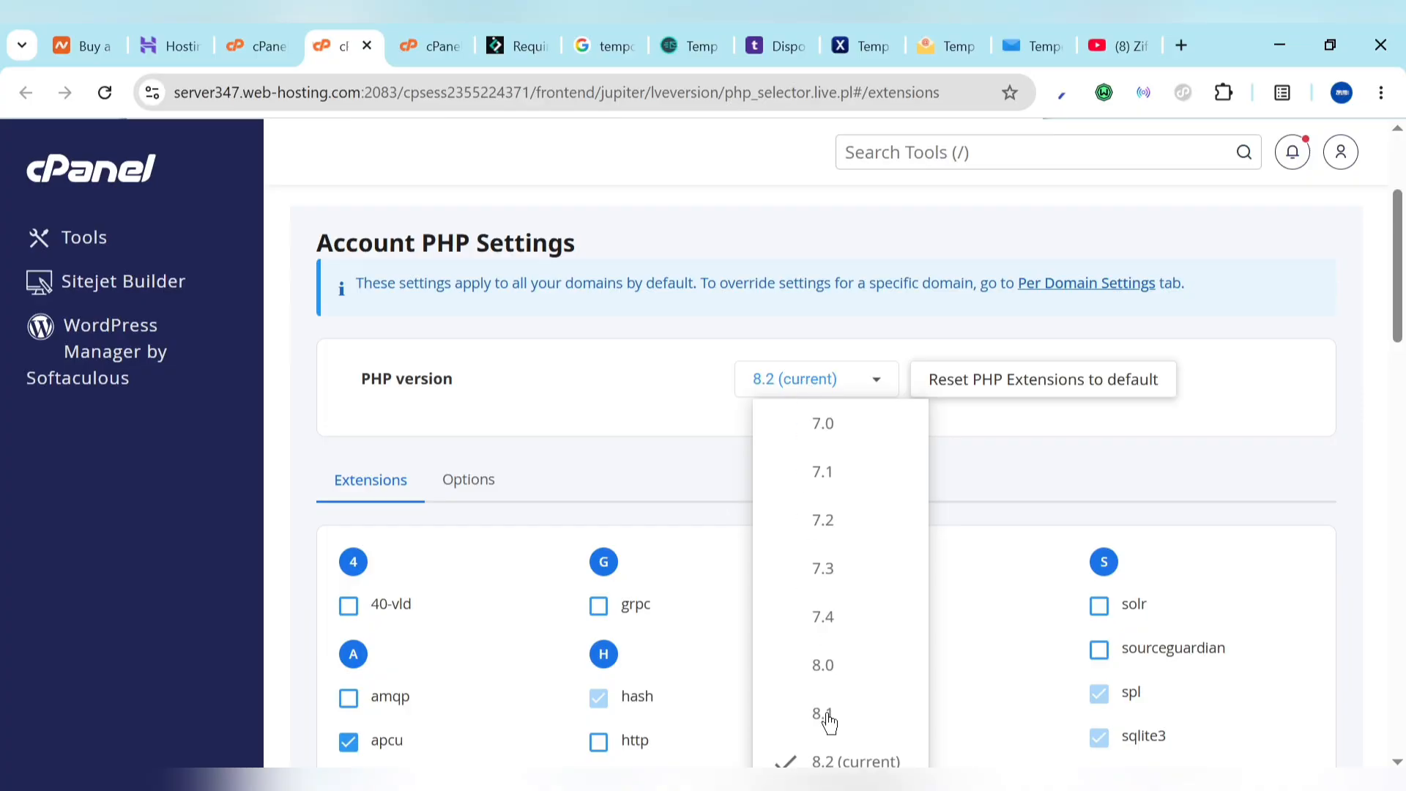
left_click(690, 498)
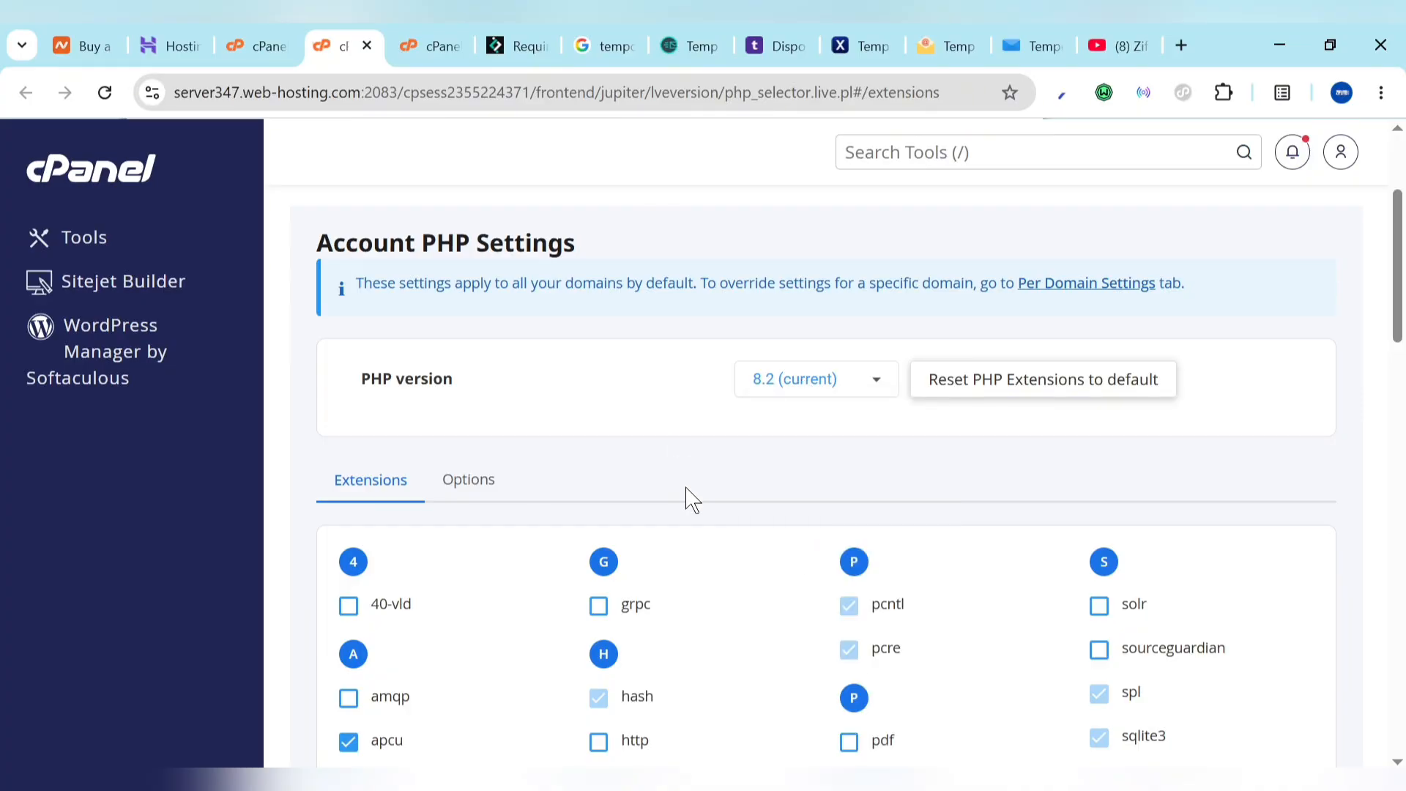
scroll(689, 497, "down", 2)
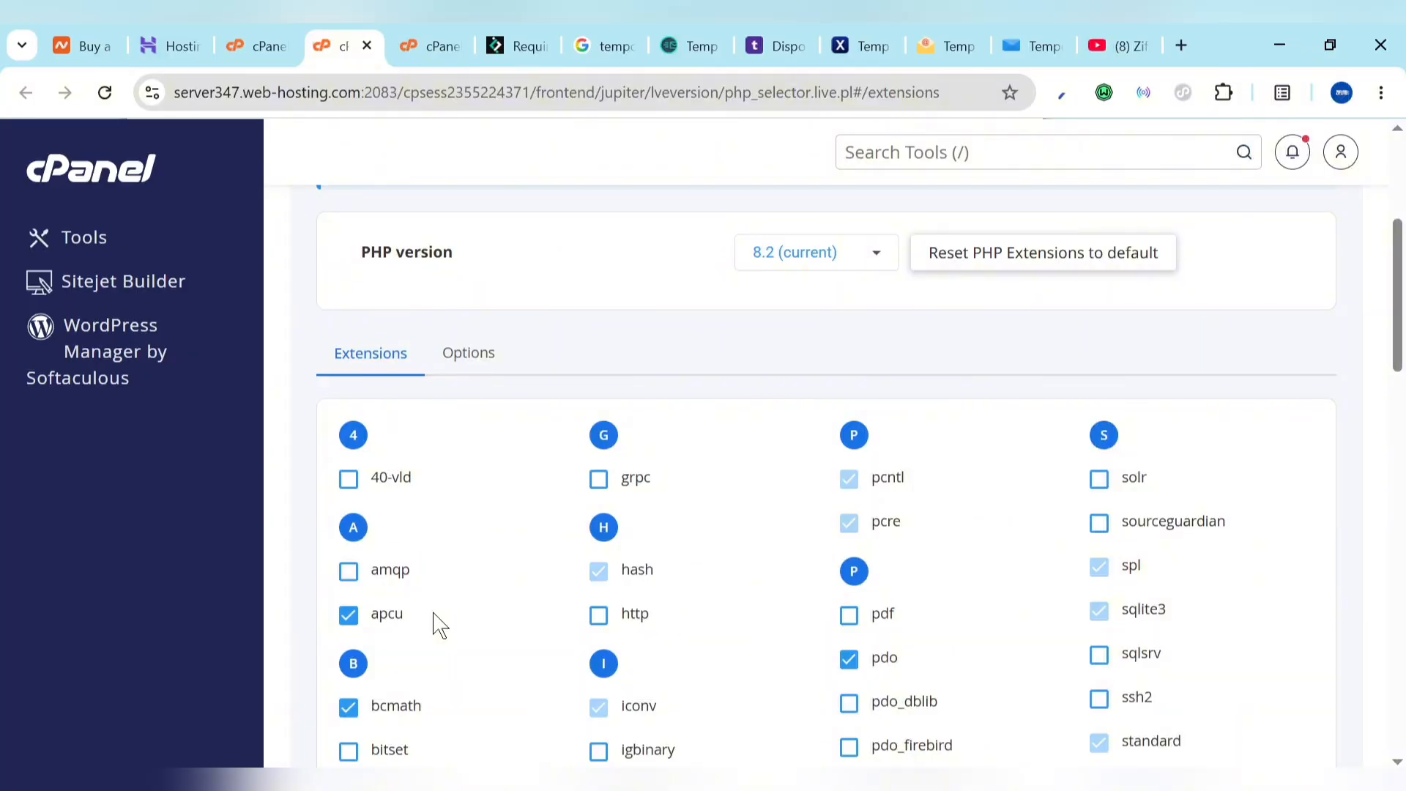
scroll(446, 694, "down", 6)
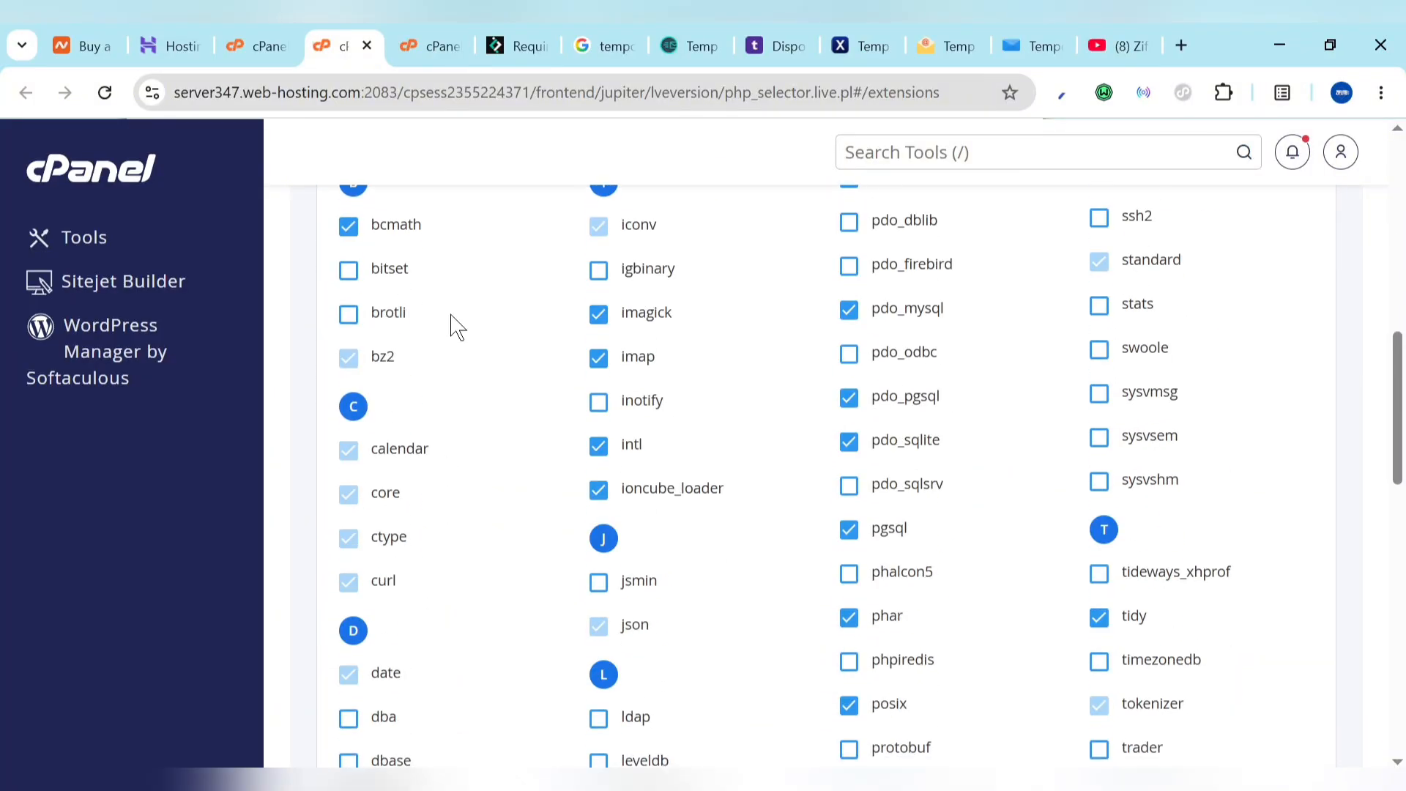
left_click(516, 46)
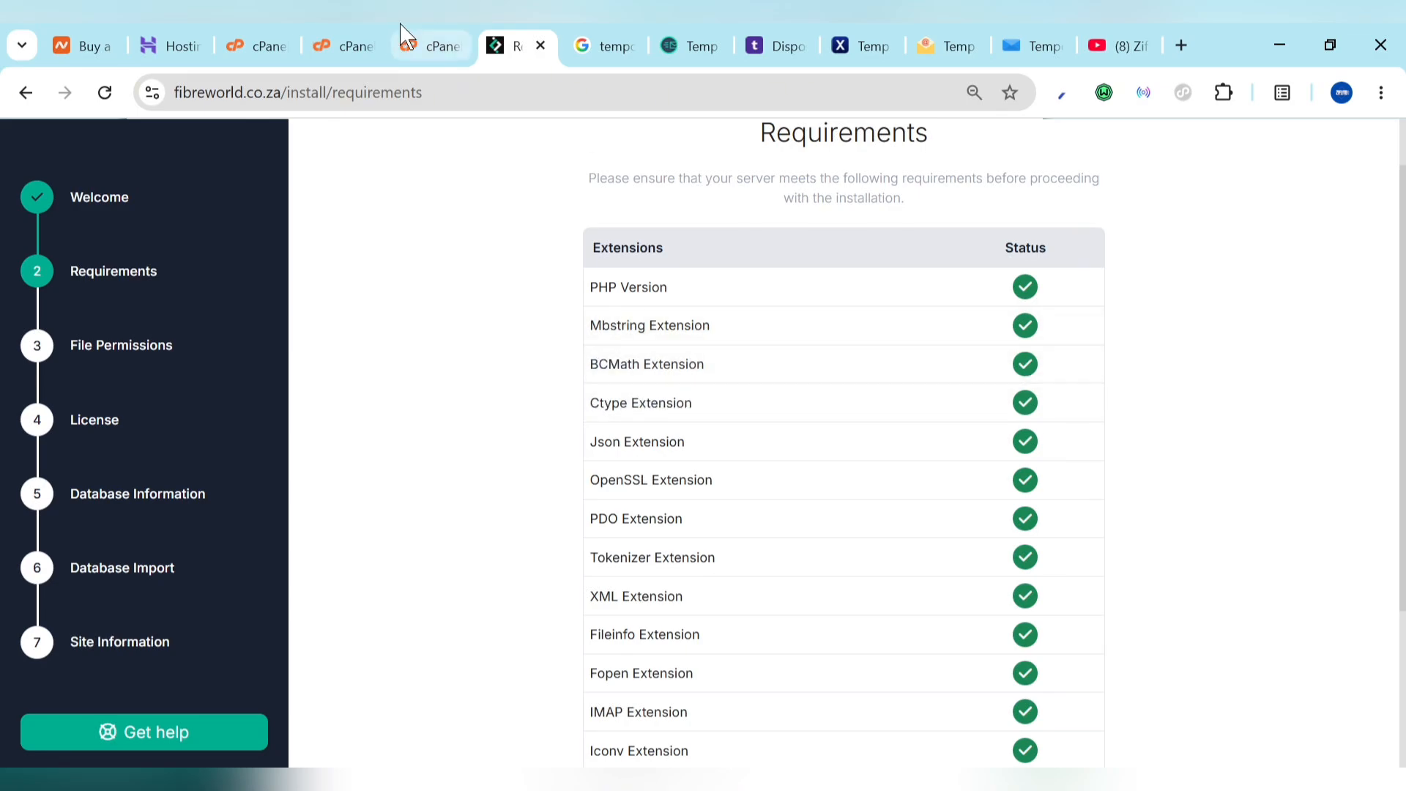
left_click(355, 33)
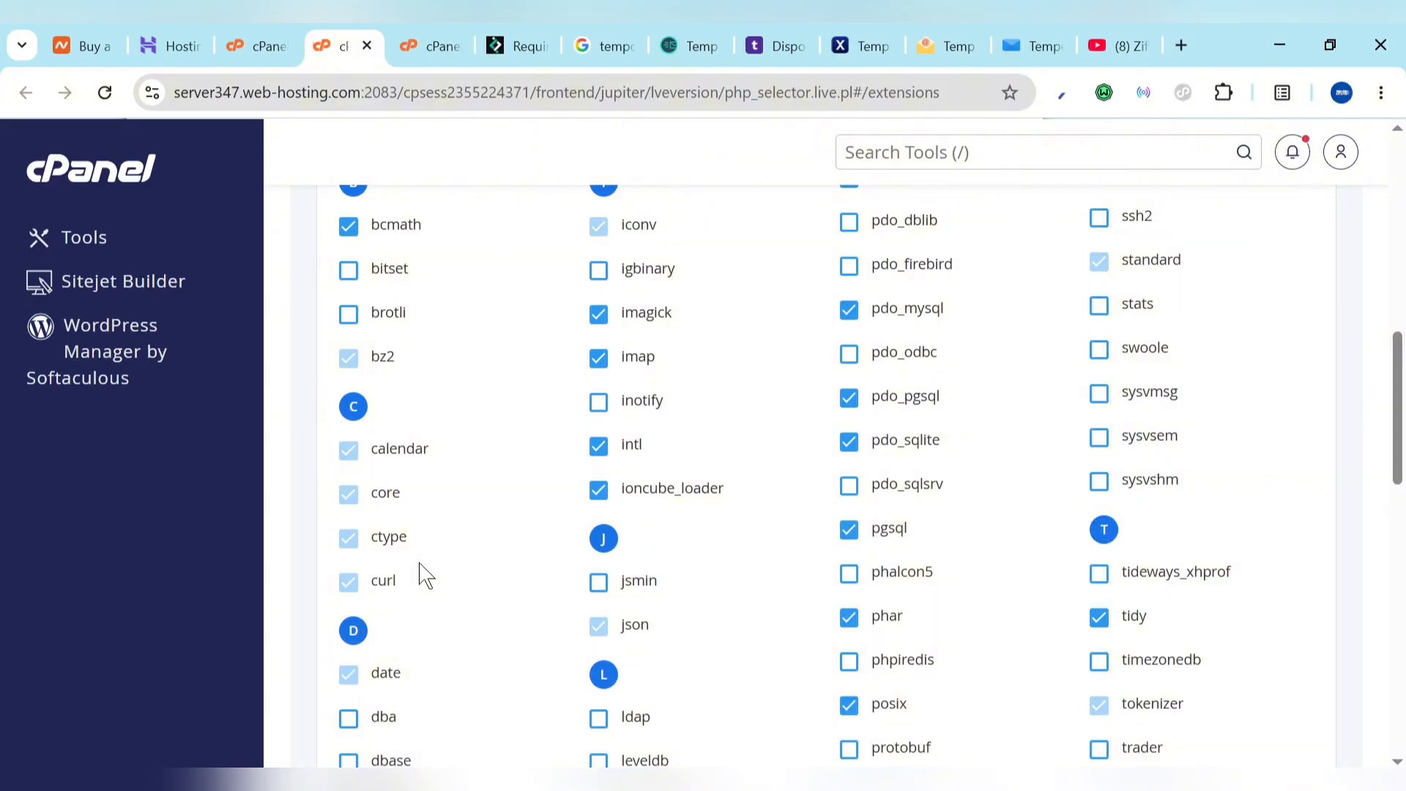
scroll(425, 575, "up", 2)
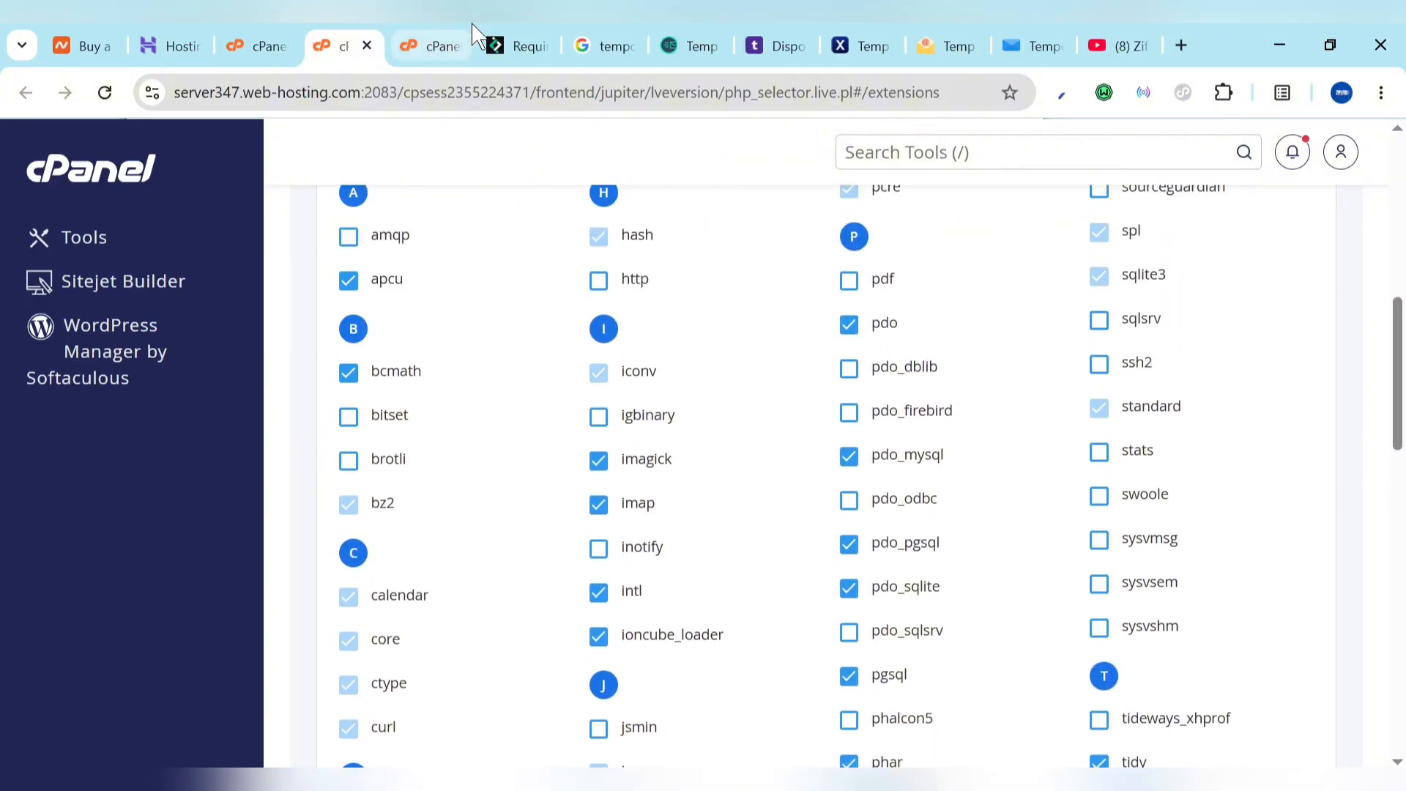
Step: Continue past Requirements, File Permissions and License to the Database Information form with host localhost
left_click(506, 45)
scroll(811, 493, "down", 2)
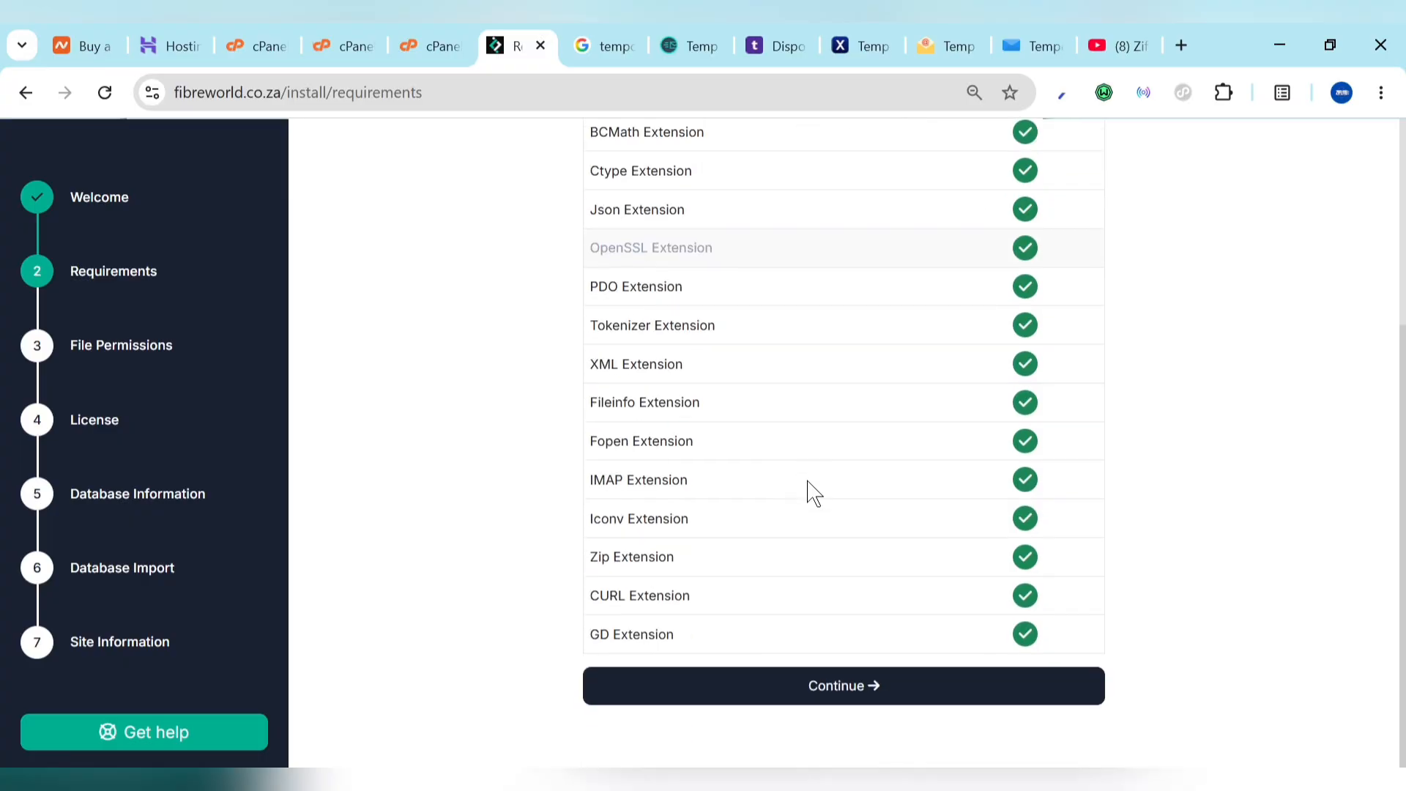
left_click(836, 696)
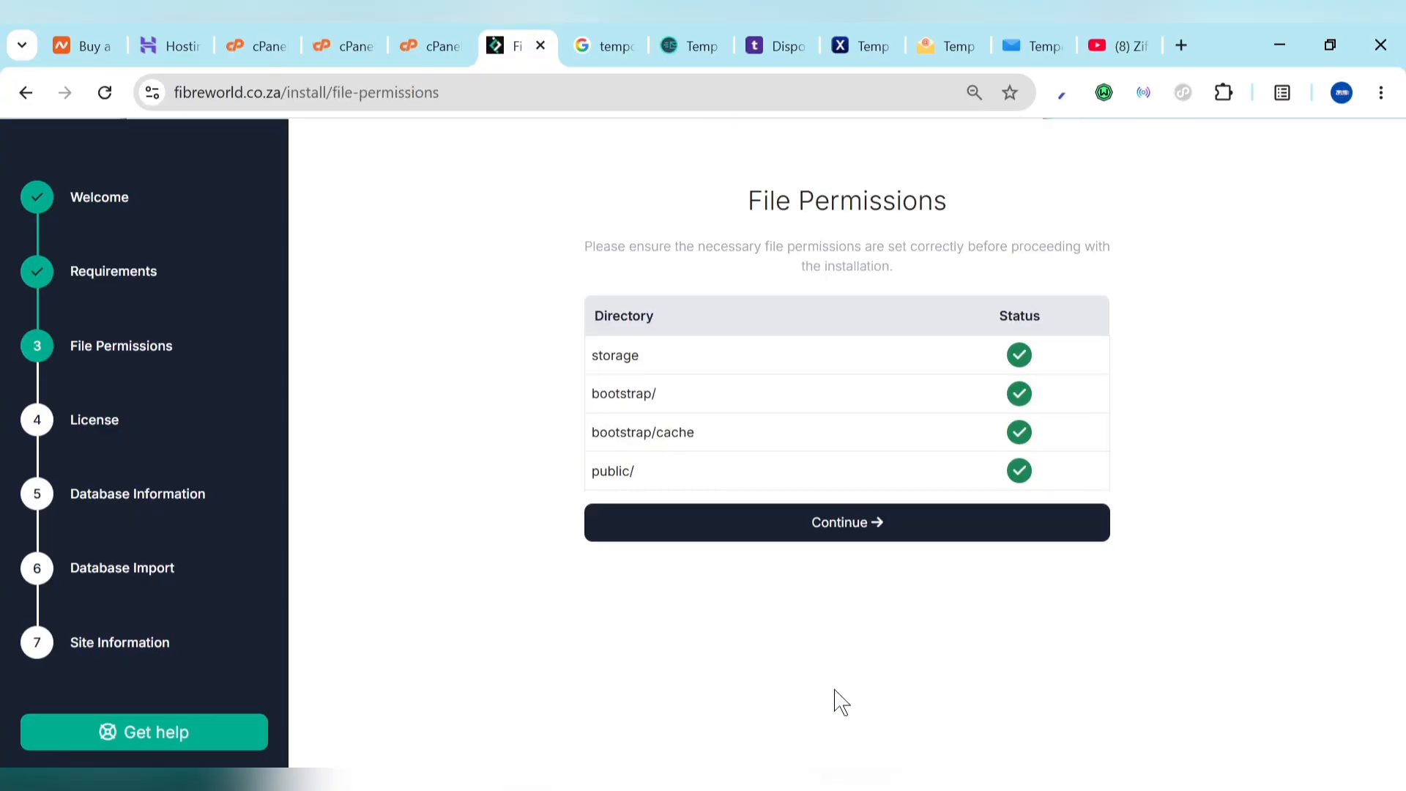
left_click(909, 525)
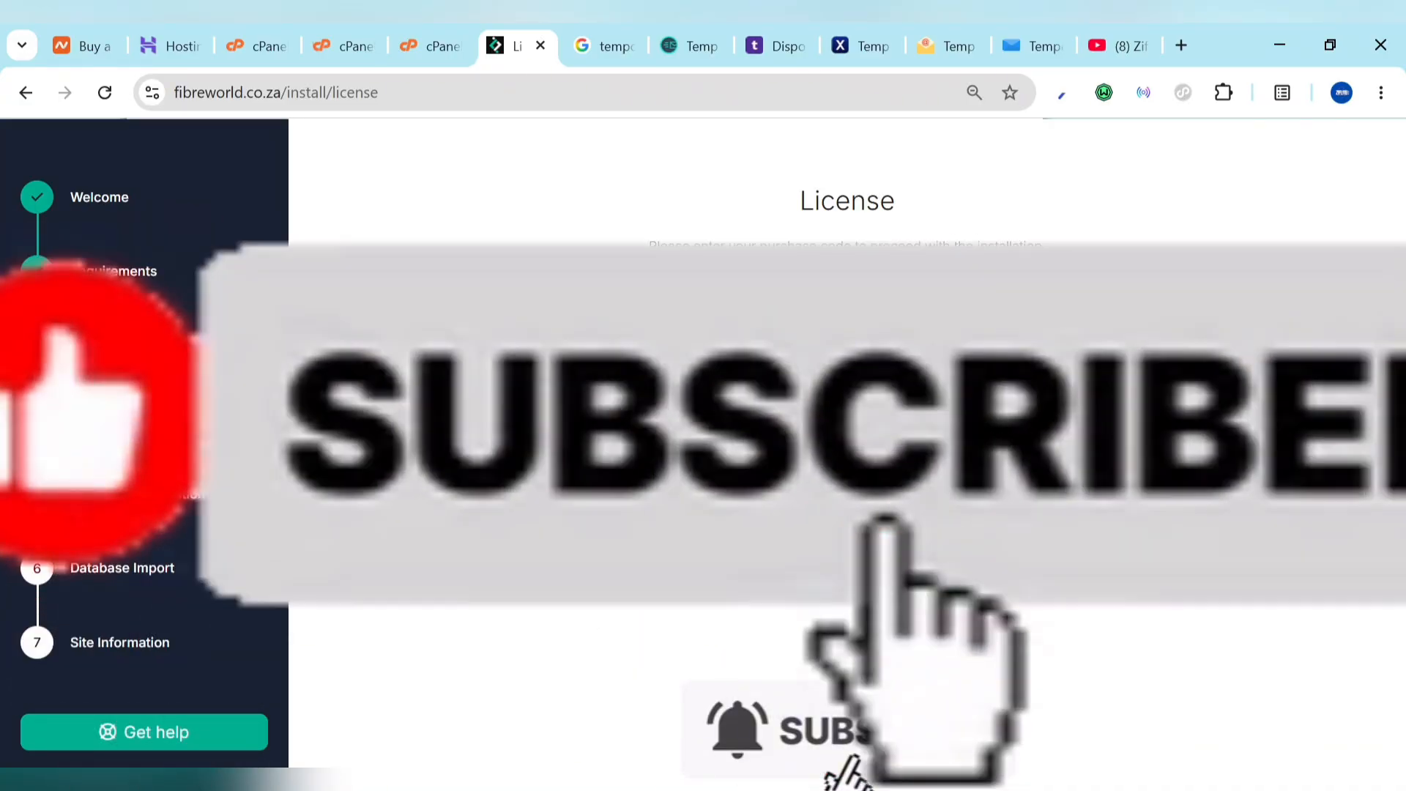
key("Return")
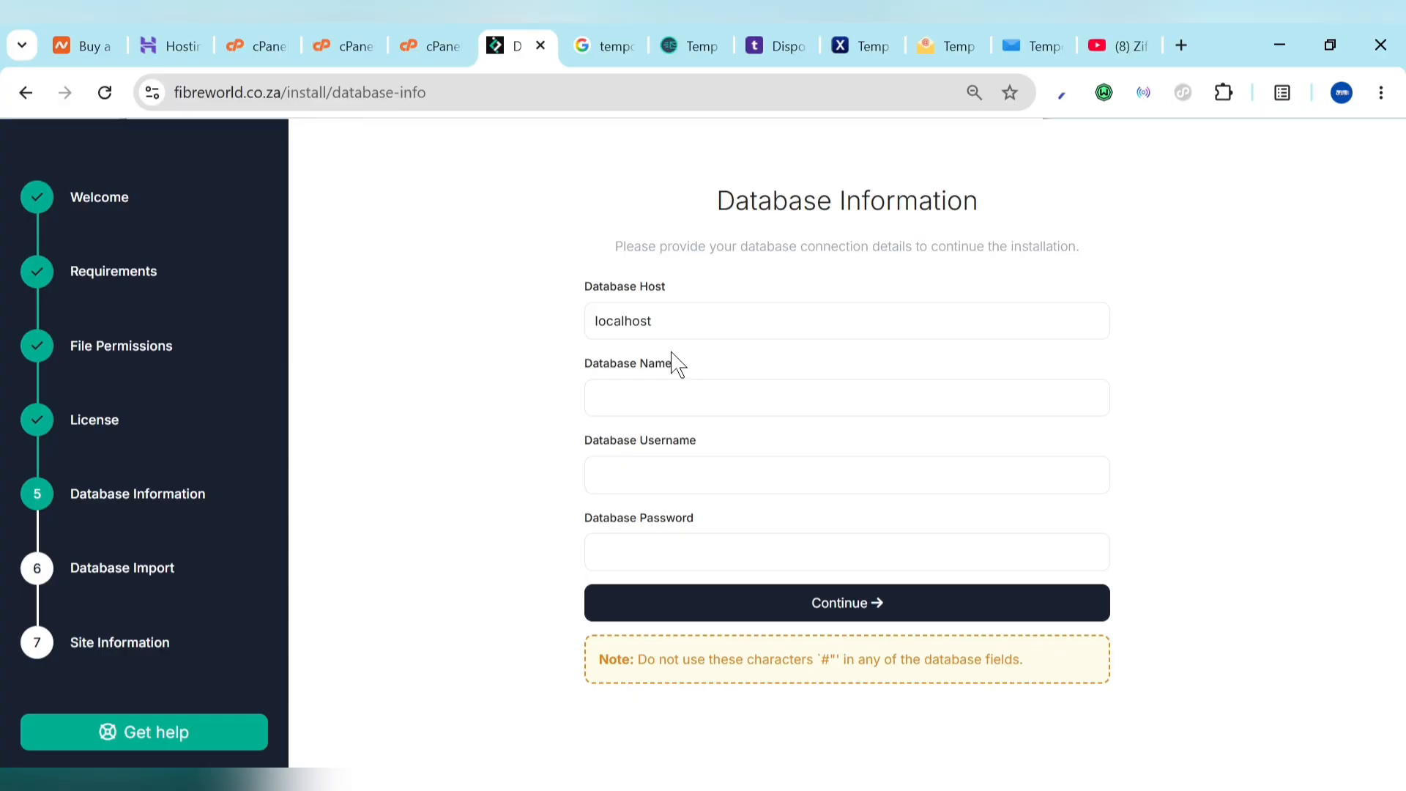
Step: Search cPanel tools for 'data' and open Manage My Databases
left_click(282, 33)
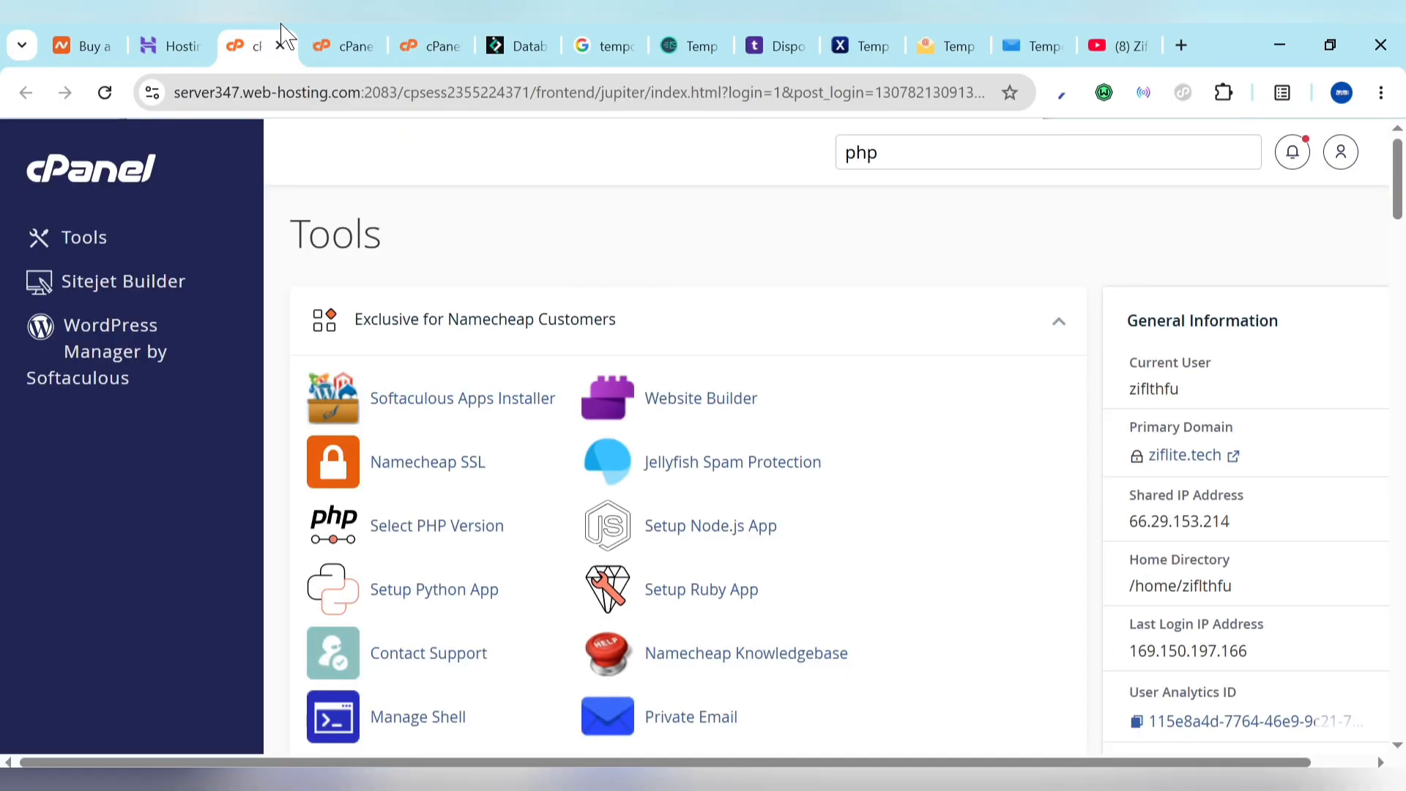
left_click(937, 151)
double_click(939, 153)
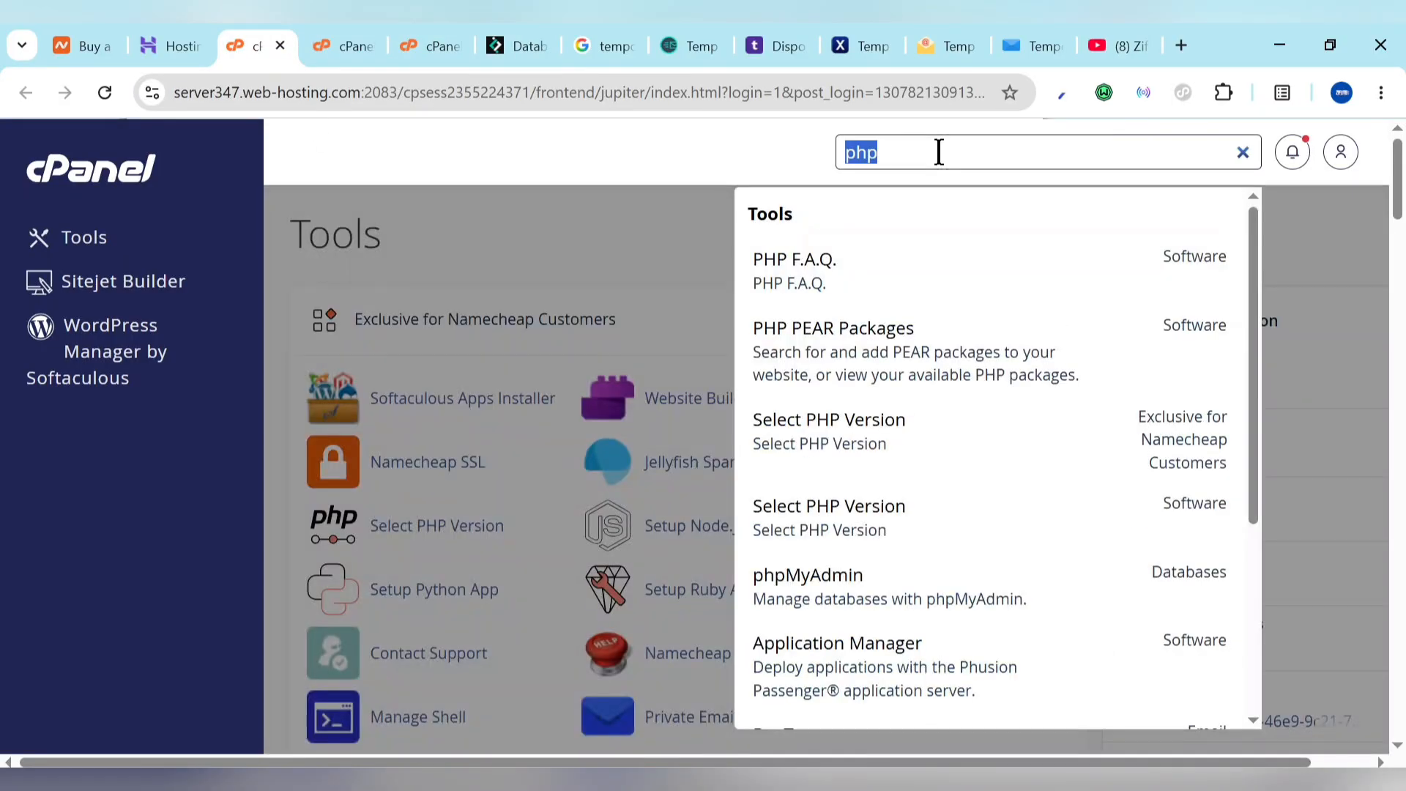
type("data")
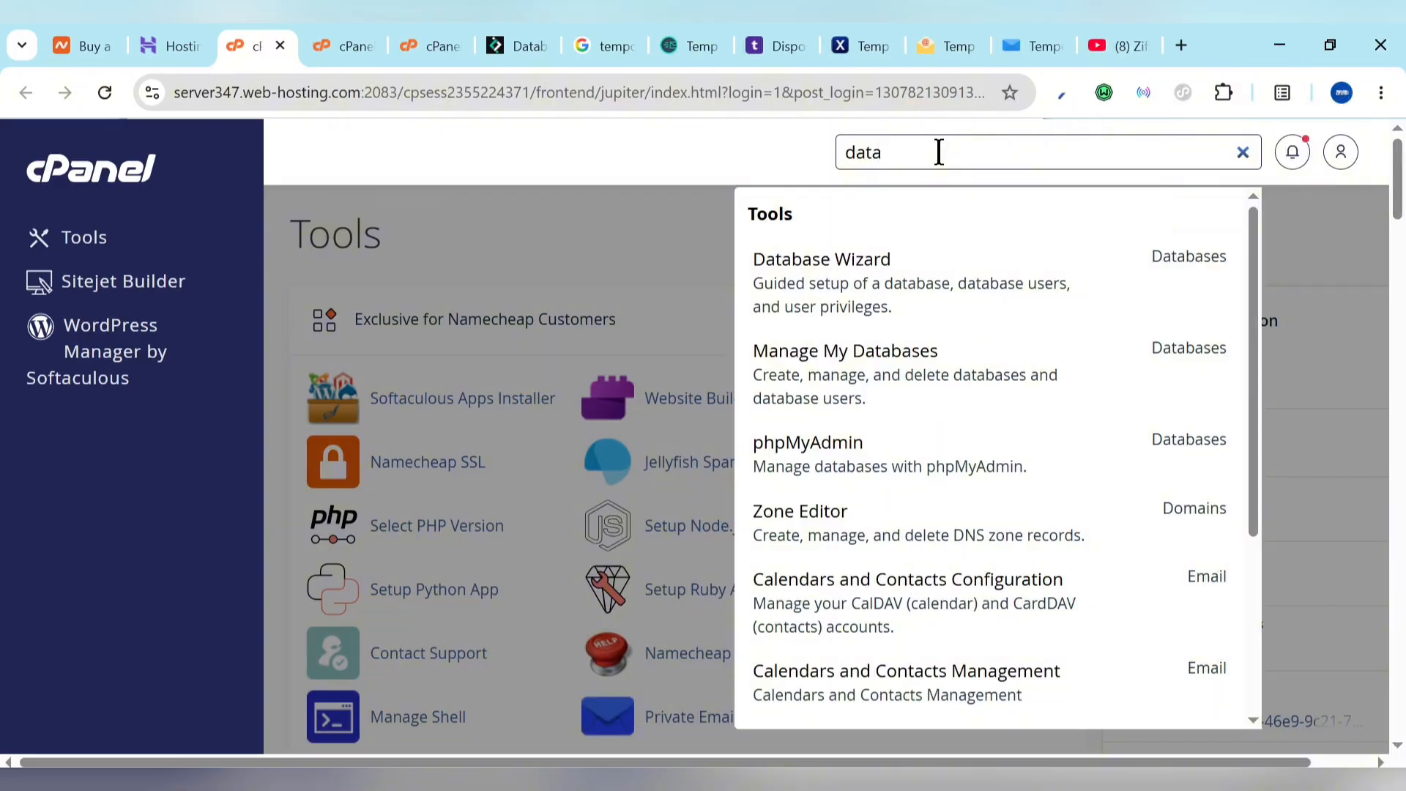
left_click(824, 362)
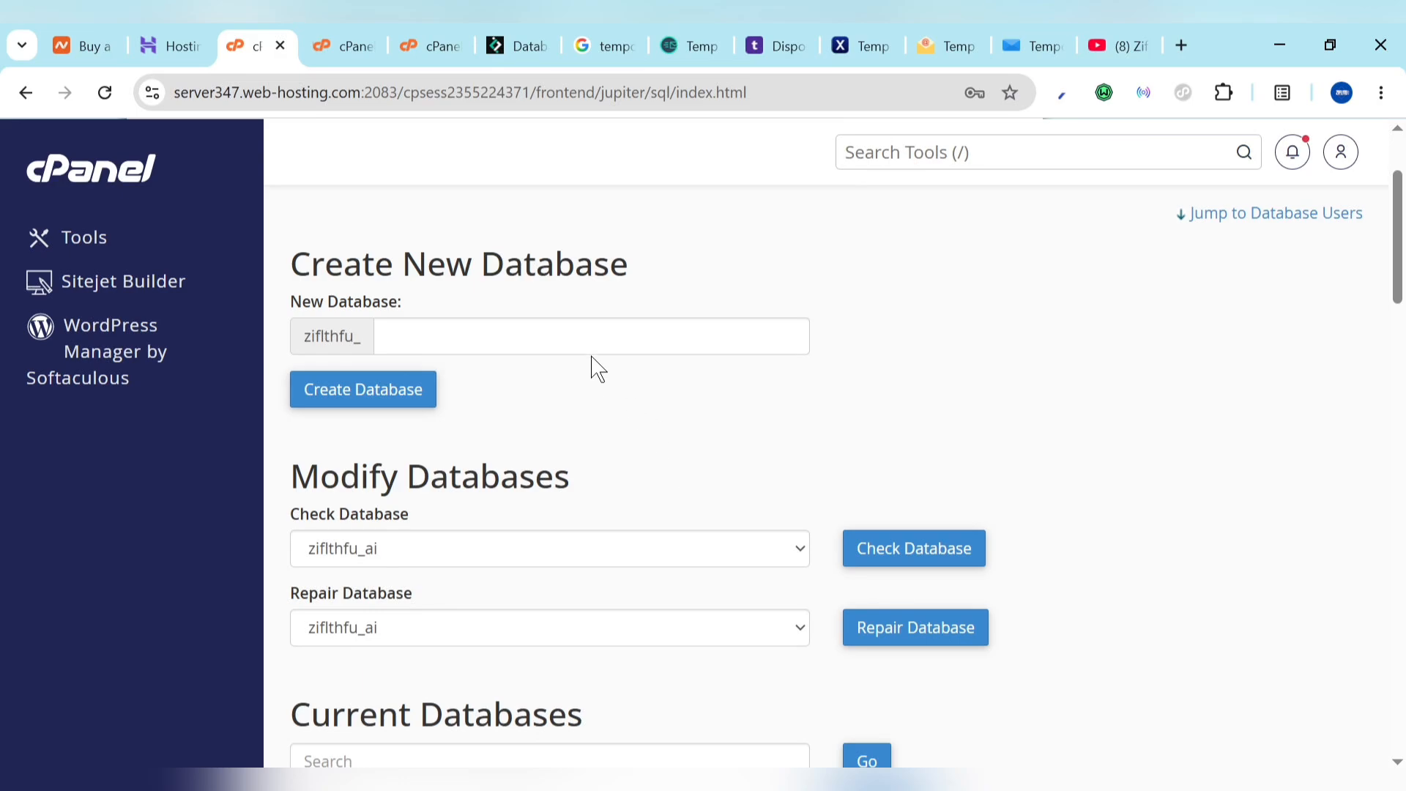
Step: Create the database zifithfu_123 by entering 123 as the new database name
left_click(569, 338)
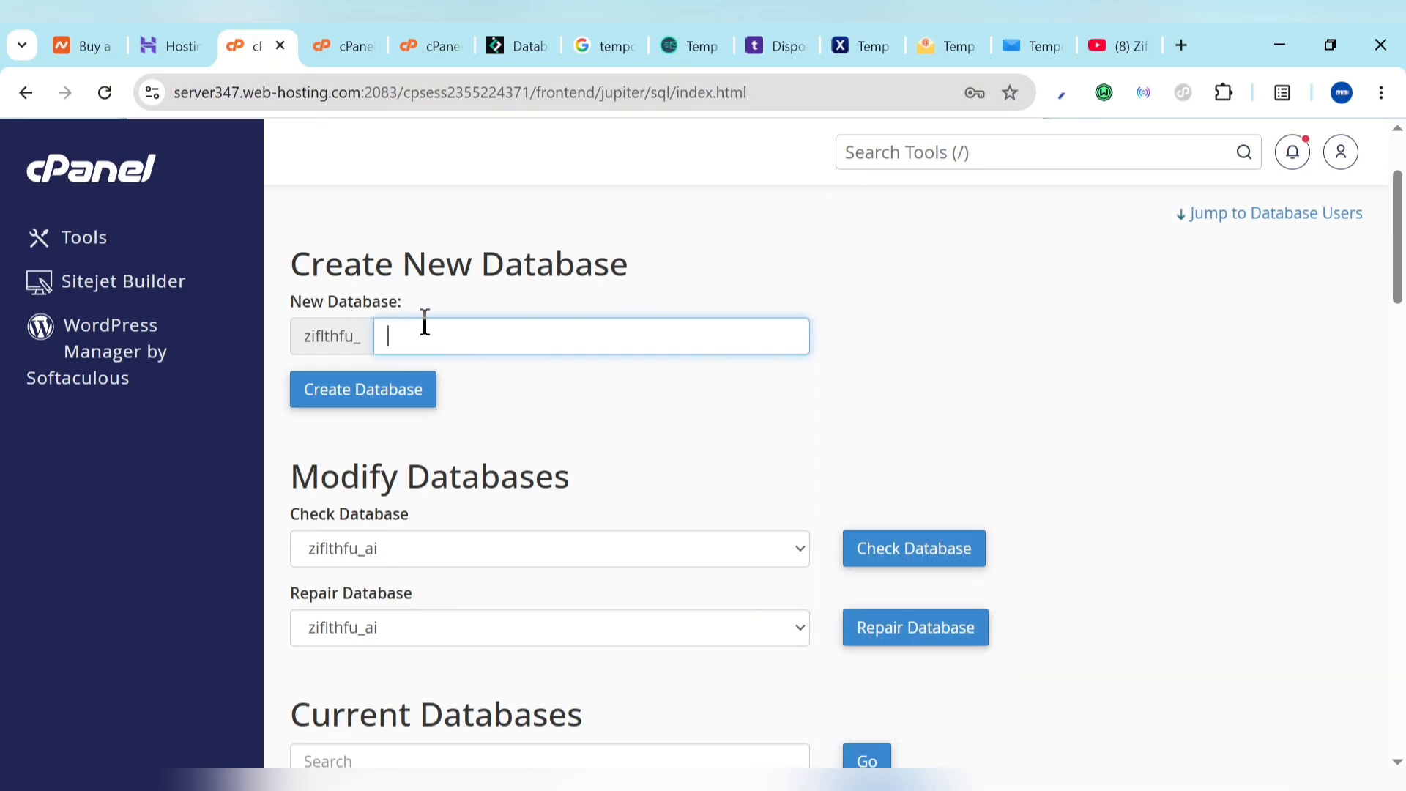
type("123")
double_click(430, 333)
left_click(346, 398)
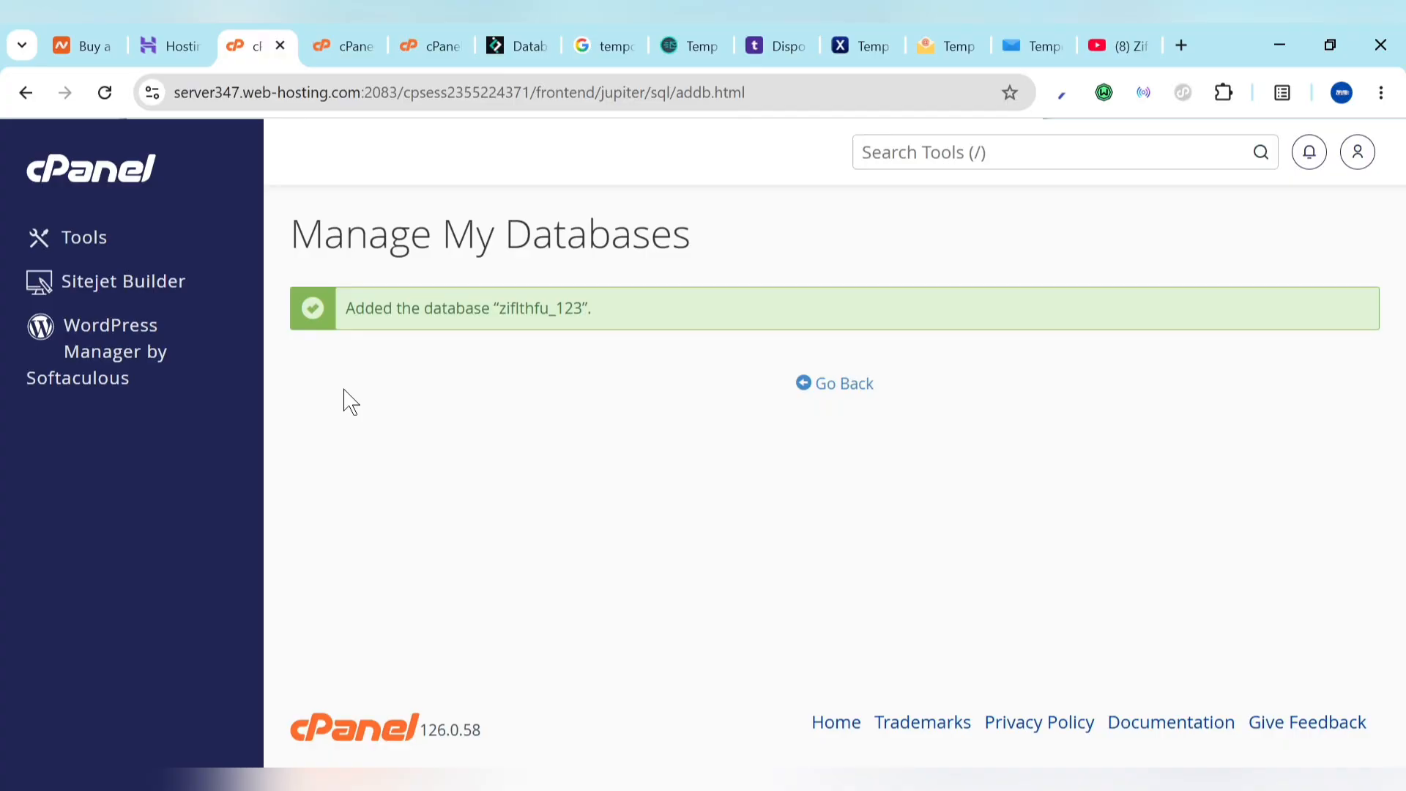
Step: Enter 123 as the new database username
left_click(844, 384)
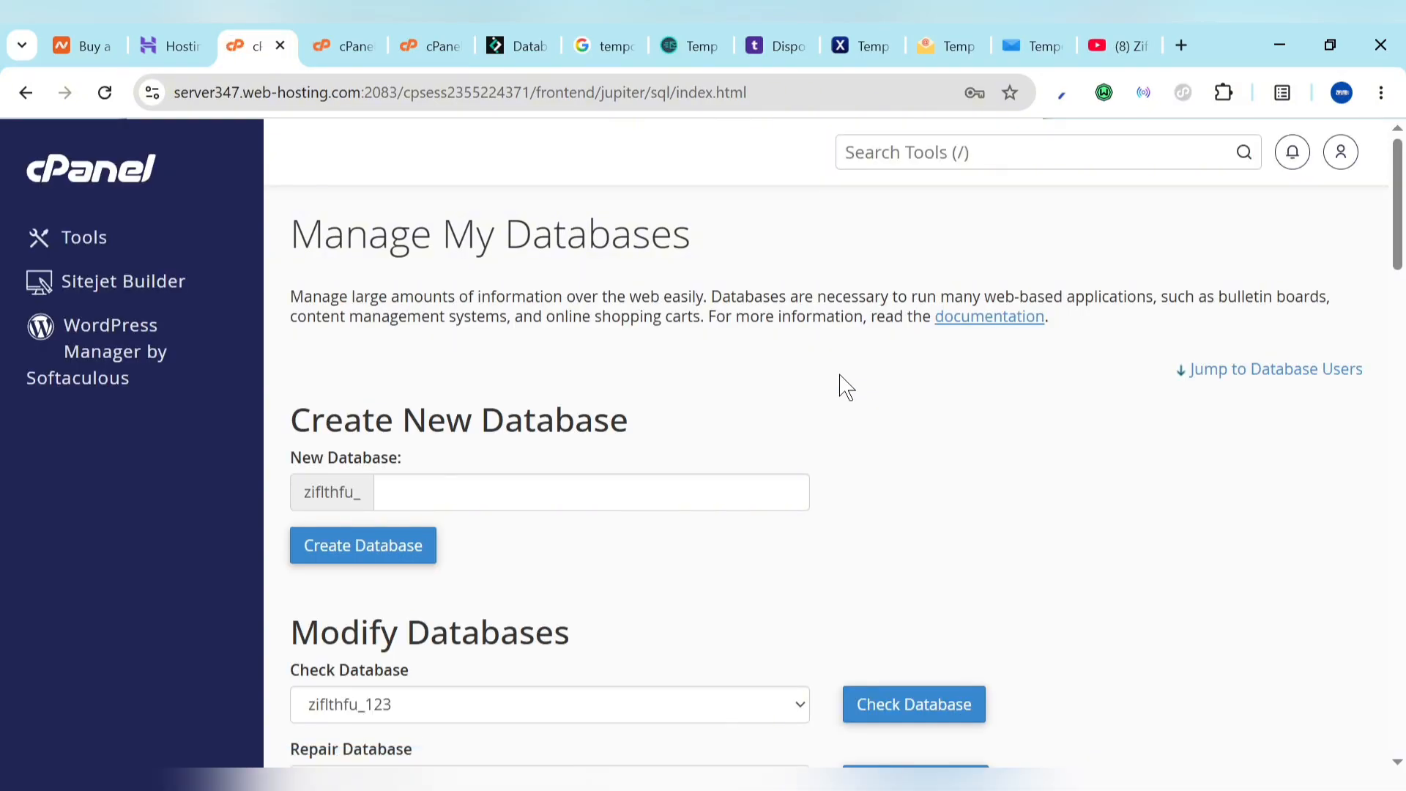
scroll(844, 385, "down", 15)
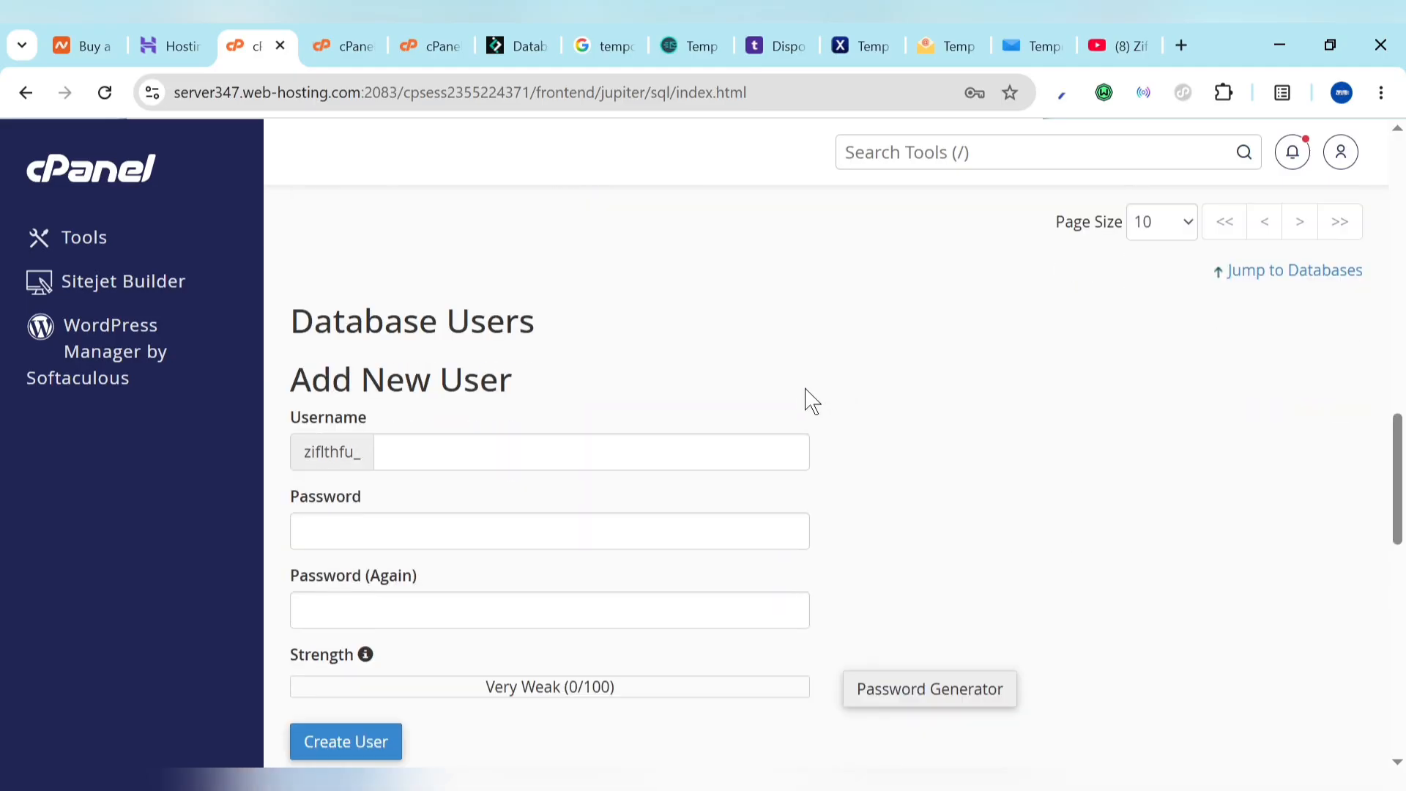
left_click(604, 451)
type("123")
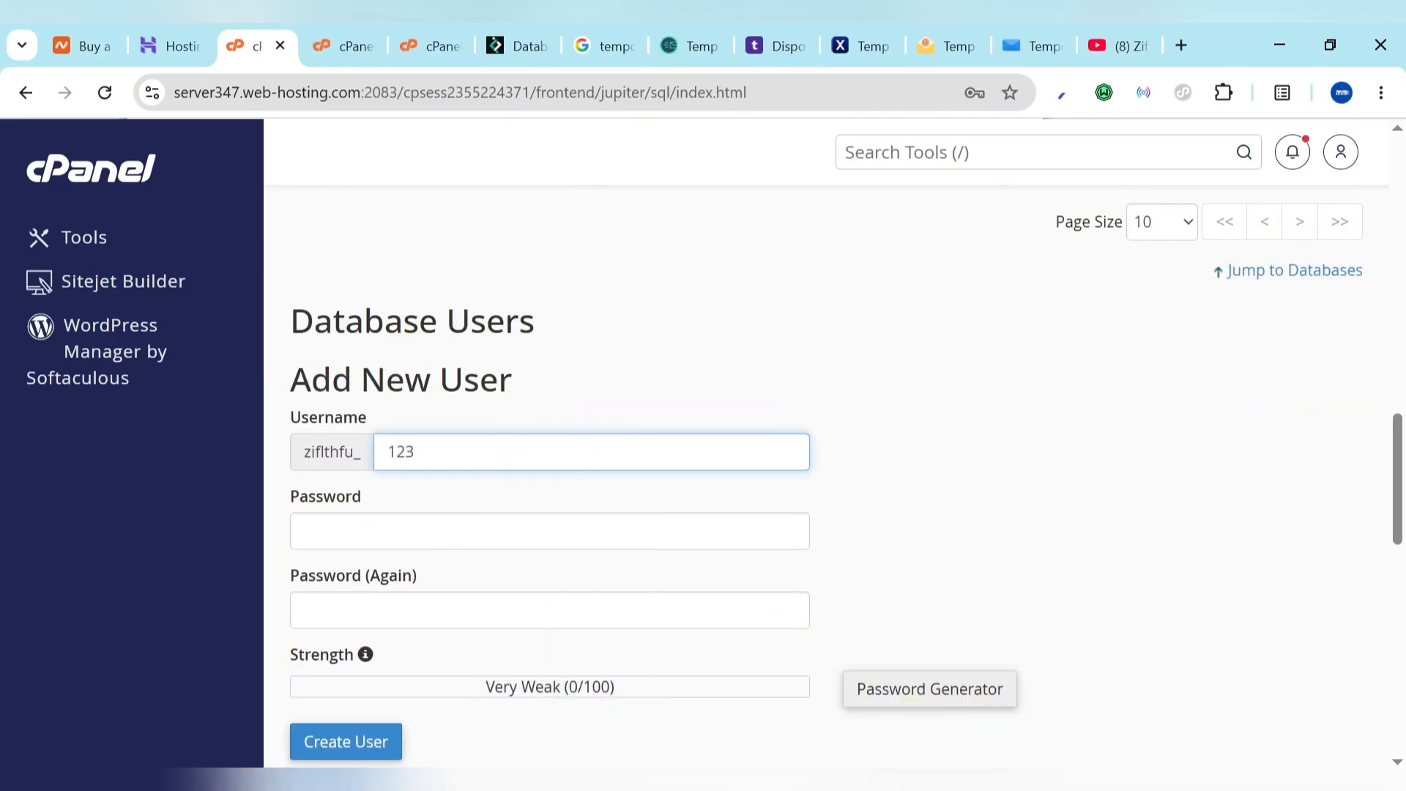
Step: Generate and copy a strong password, use it, and create user zifithfu_123
left_click(956, 701)
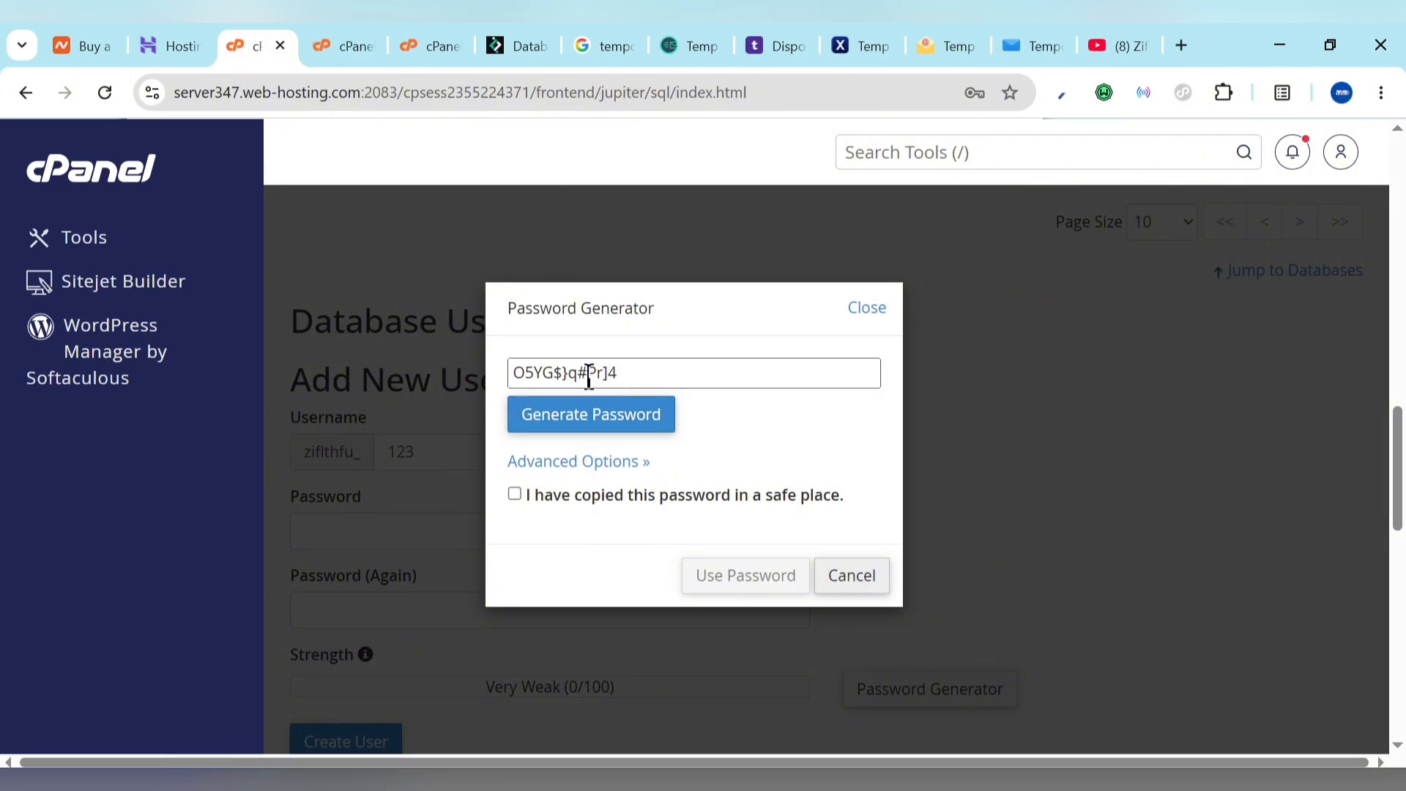
left_click(598, 416)
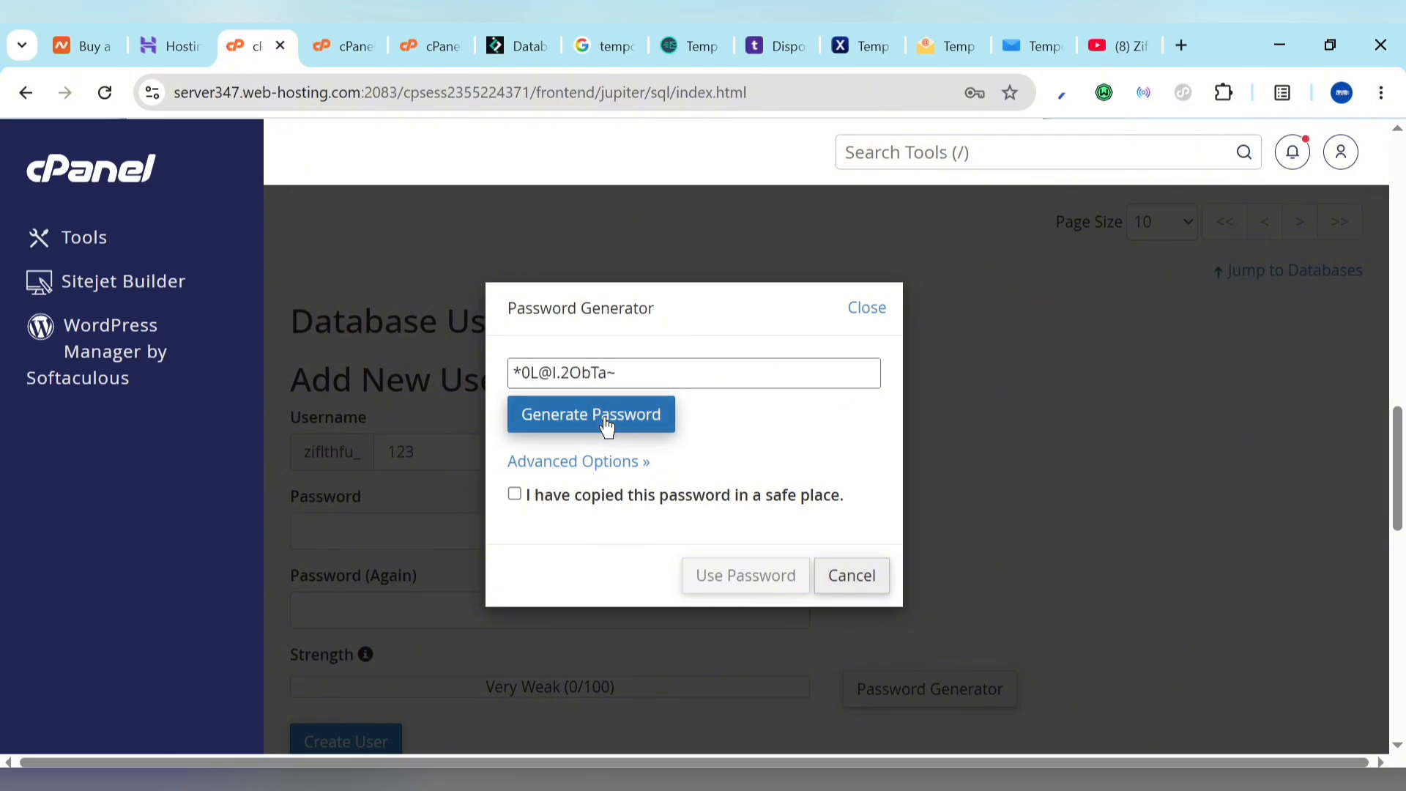
triple_click(640, 377)
key("ctrl+c")
key("BackSpace")
key("ctrl+v")
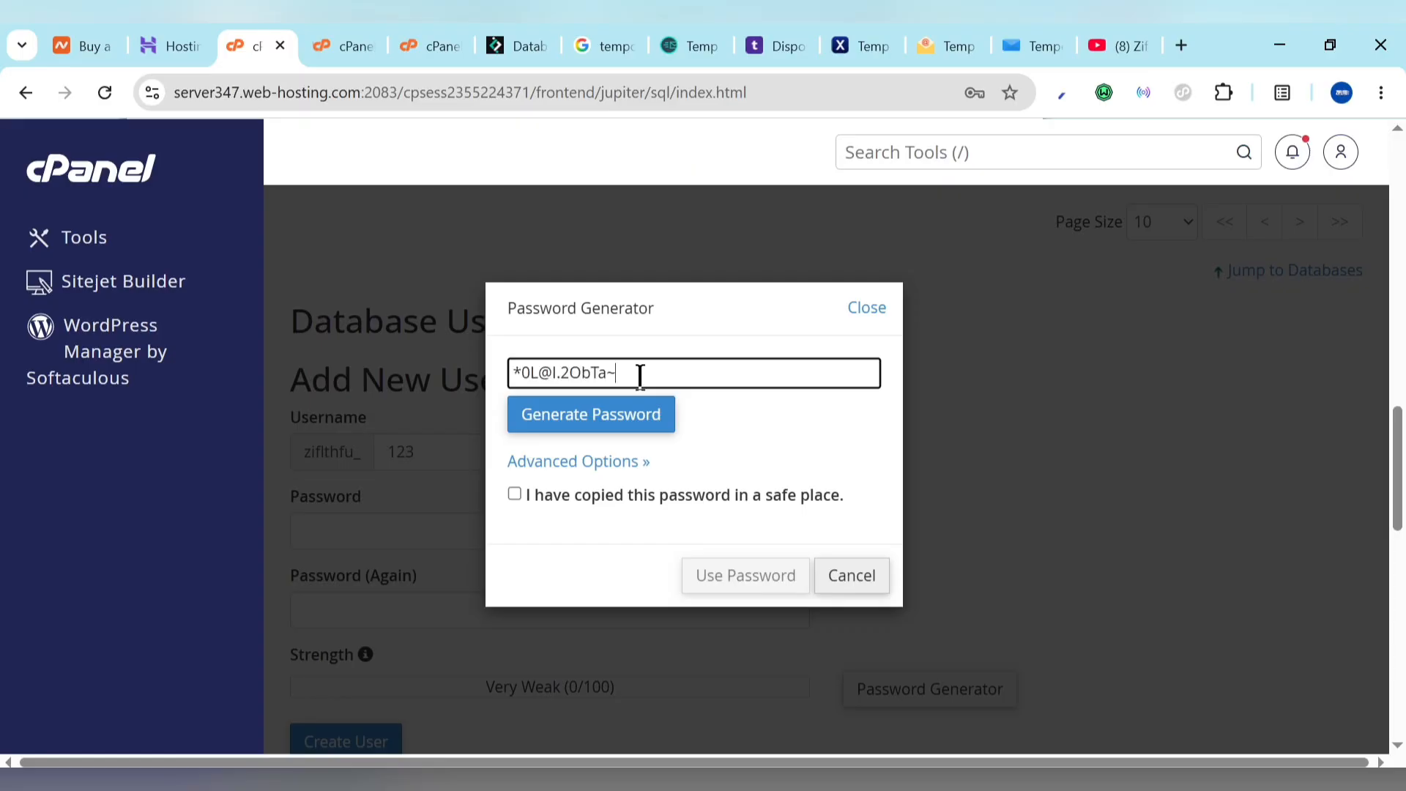
left_click(515, 495)
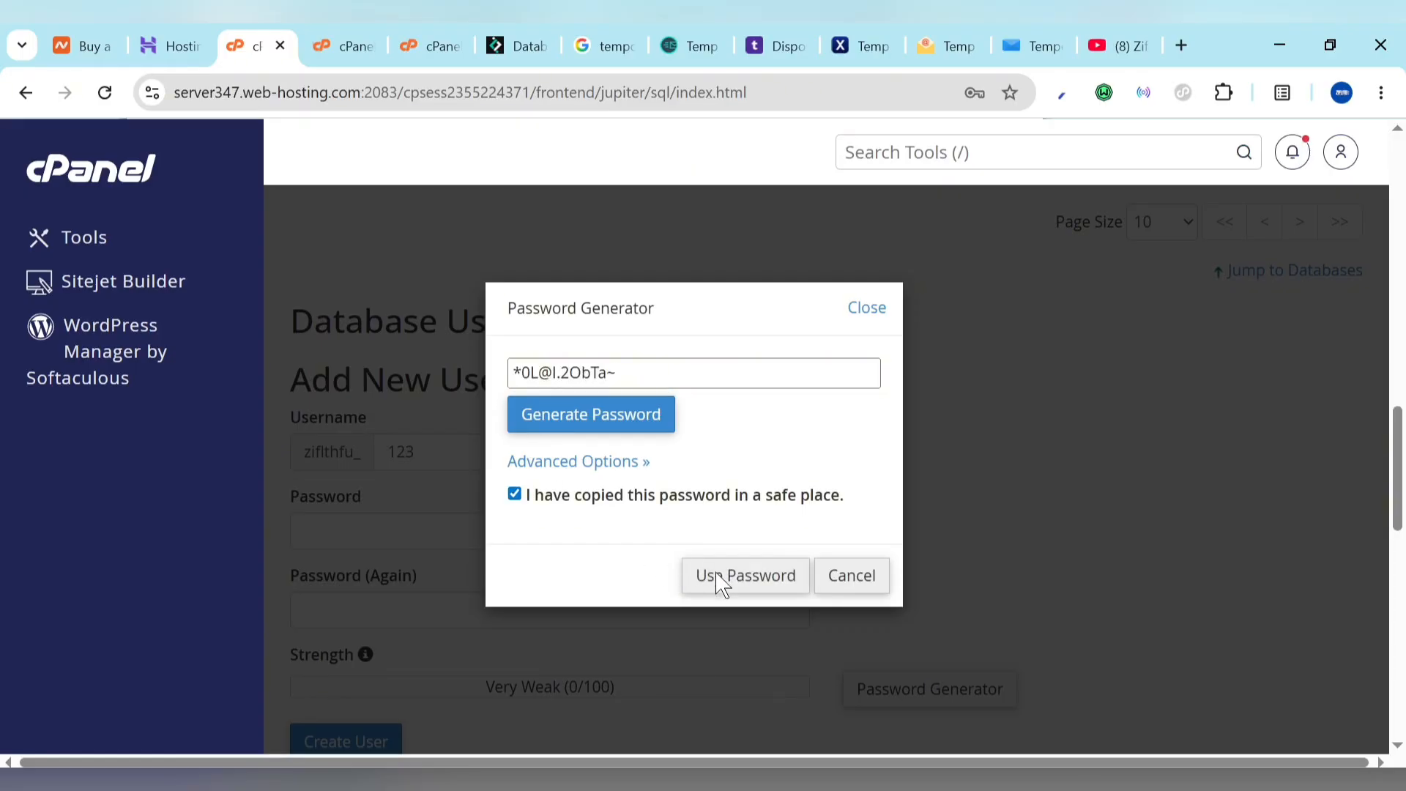
left_click(718, 576)
scroll(520, 593, "down", 2)
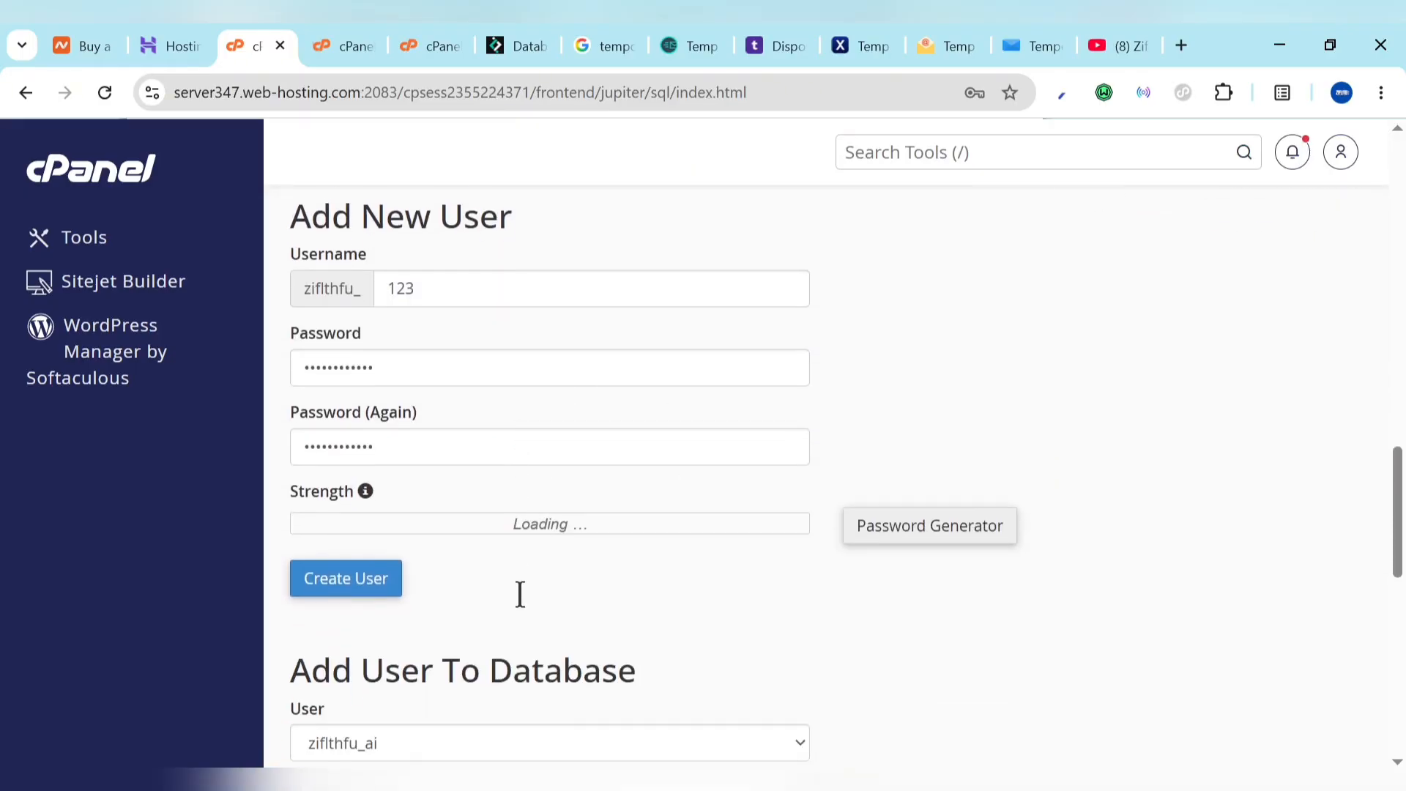
left_click(346, 558)
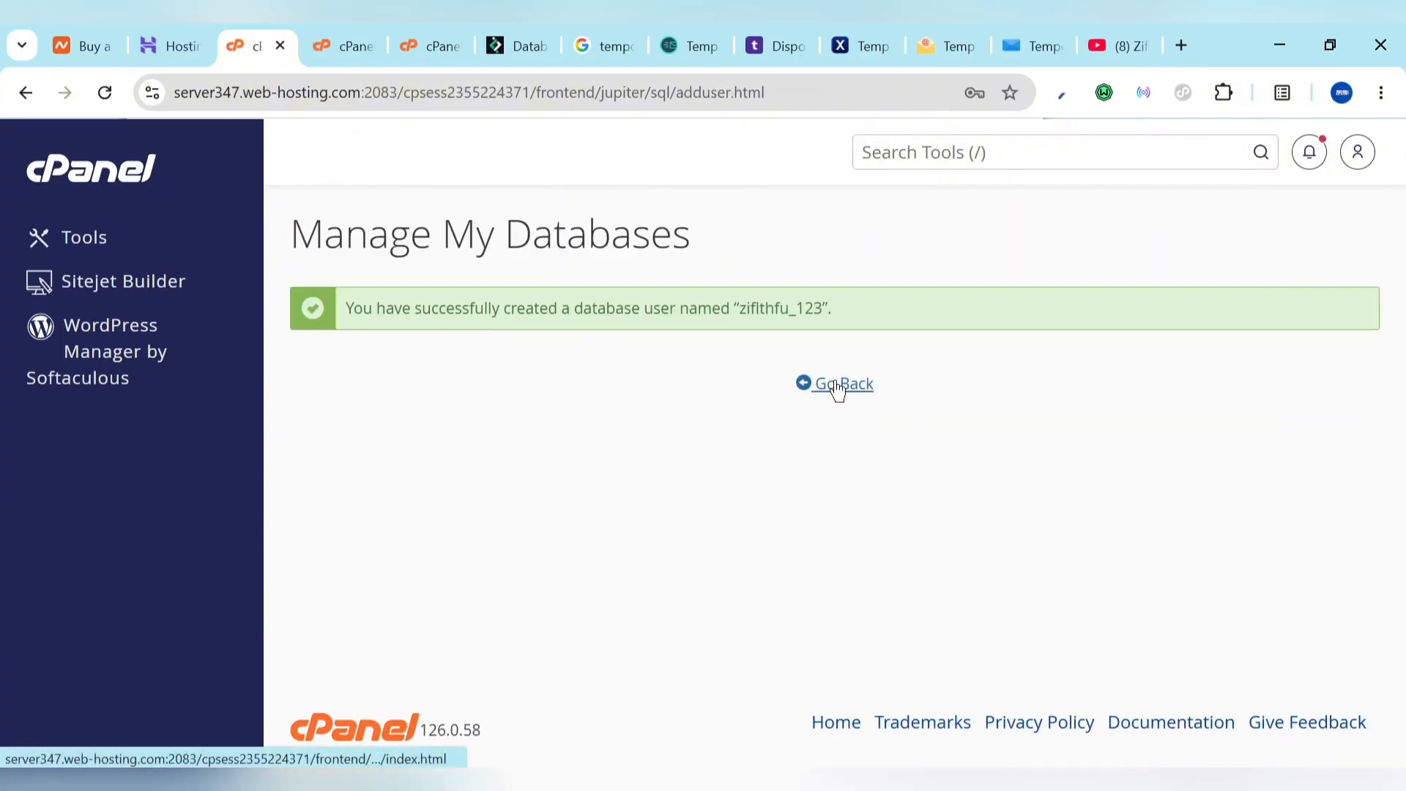
left_click(838, 387)
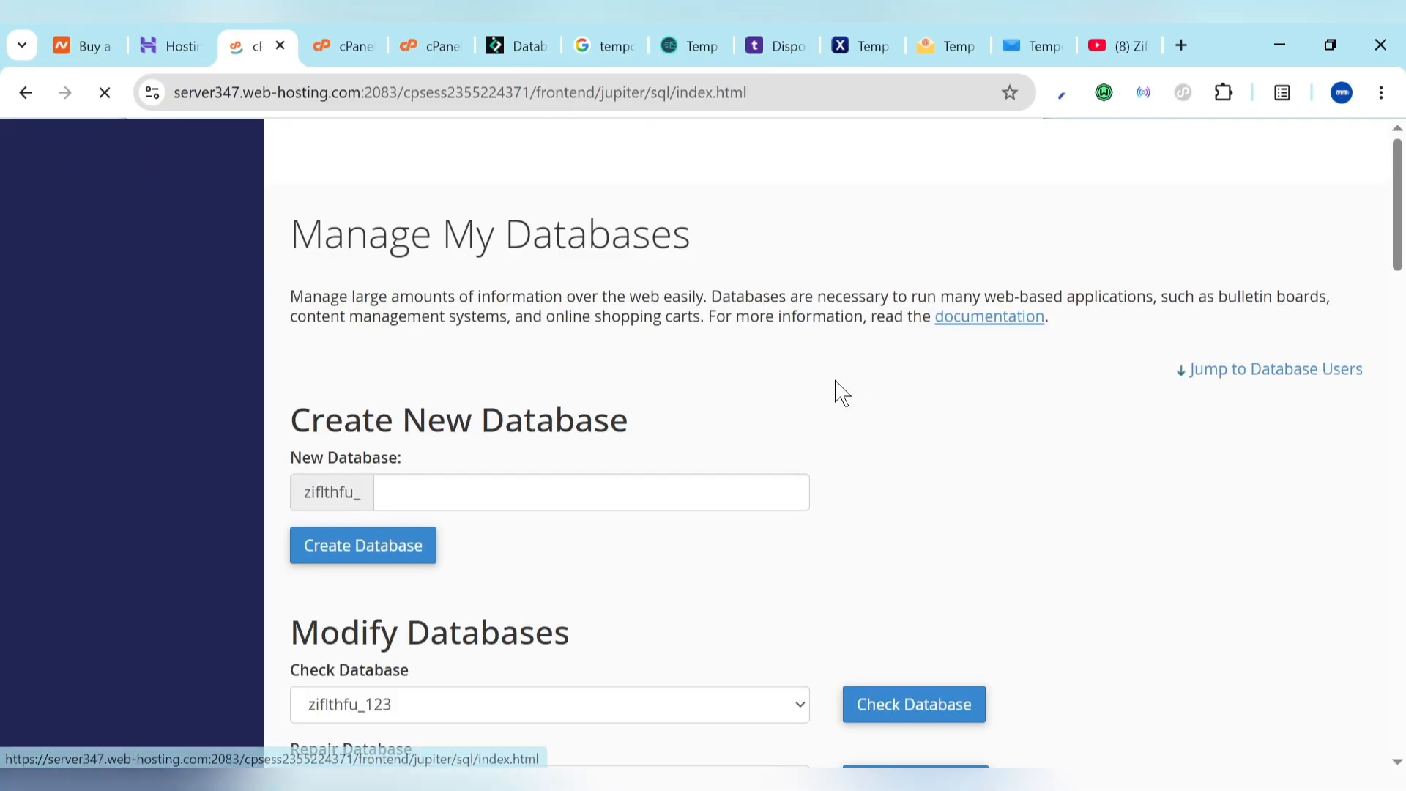
Step: Add user zifithfu_123 to database zifithfu_123
scroll(763, 628, "down", 8)
scroll(763, 628, "down", 10)
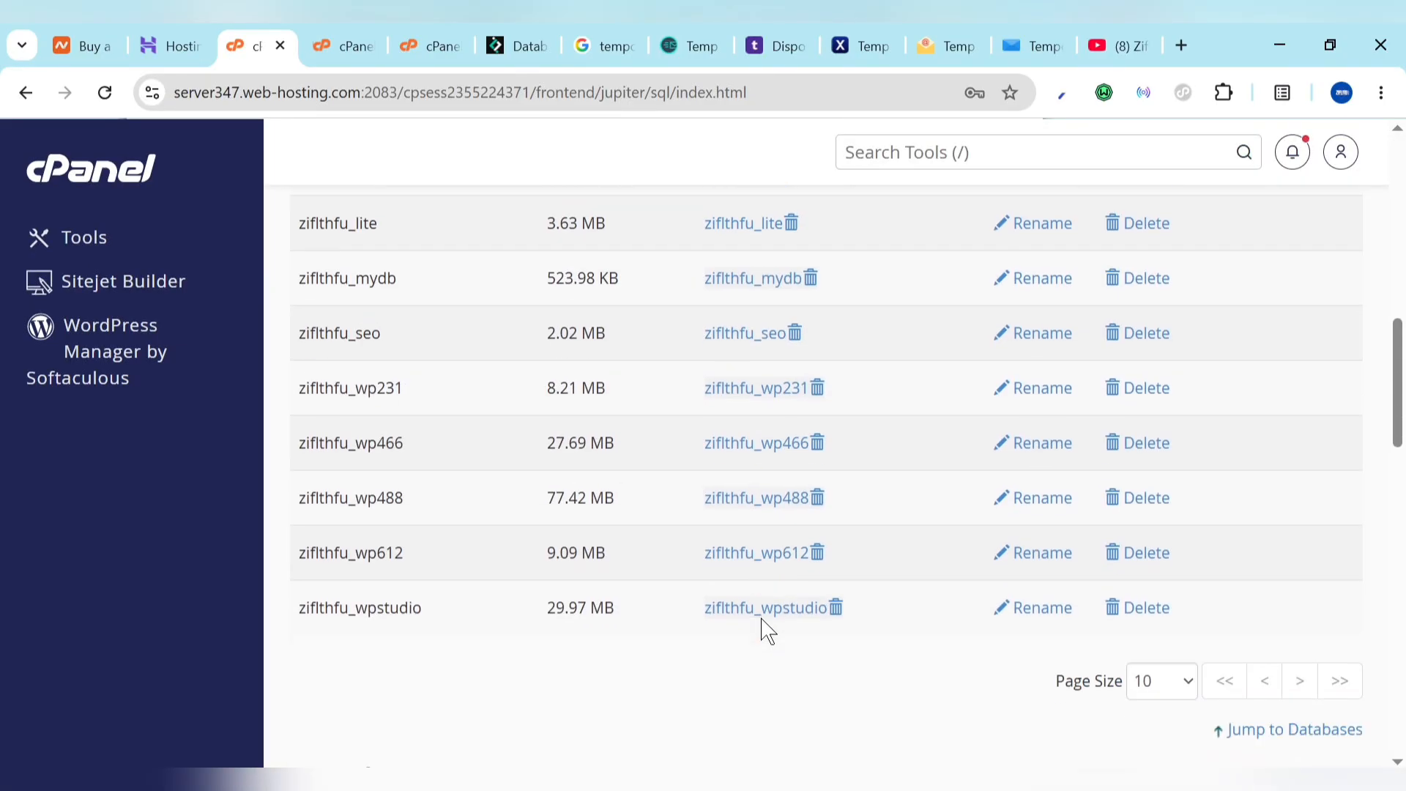
scroll(586, 643, "down", 4)
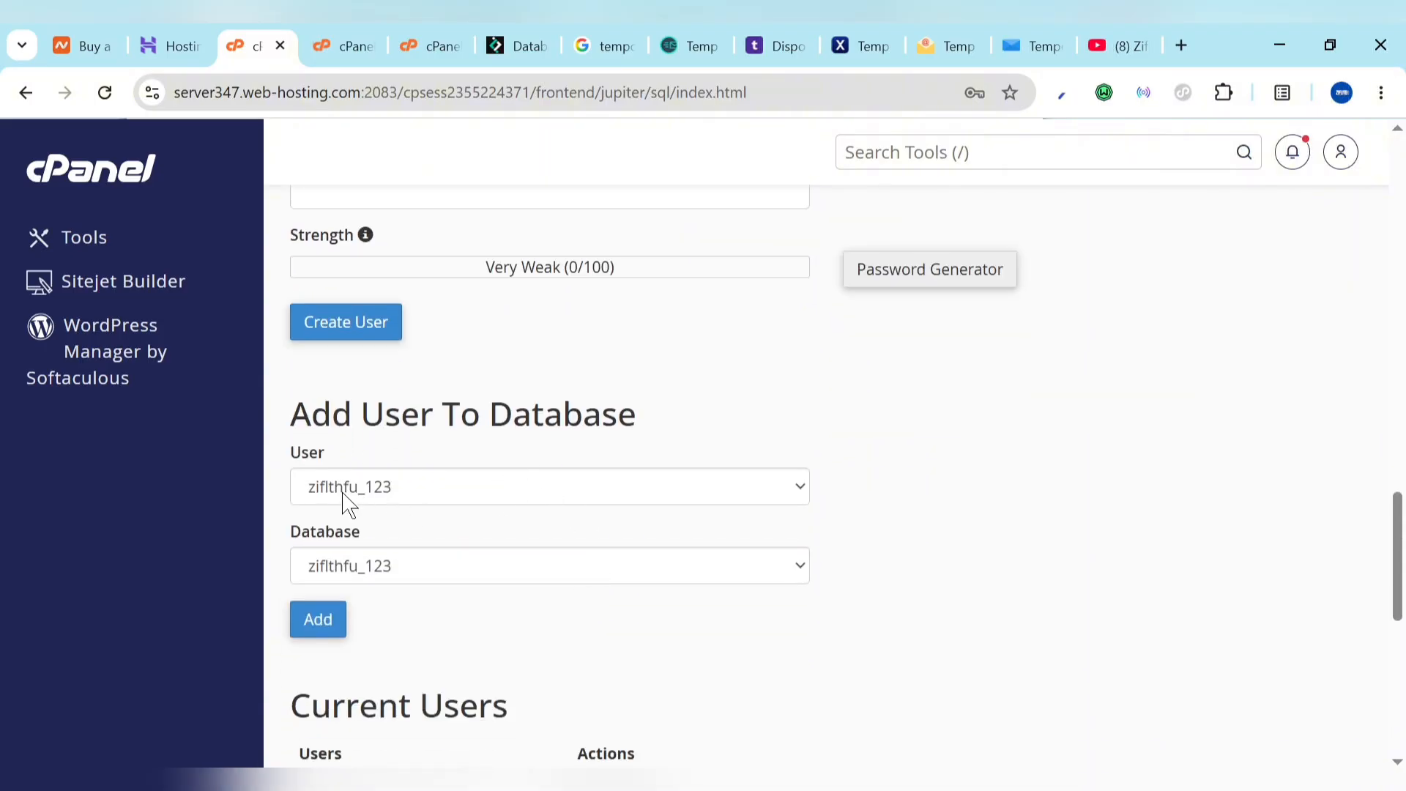
left_click(390, 504)
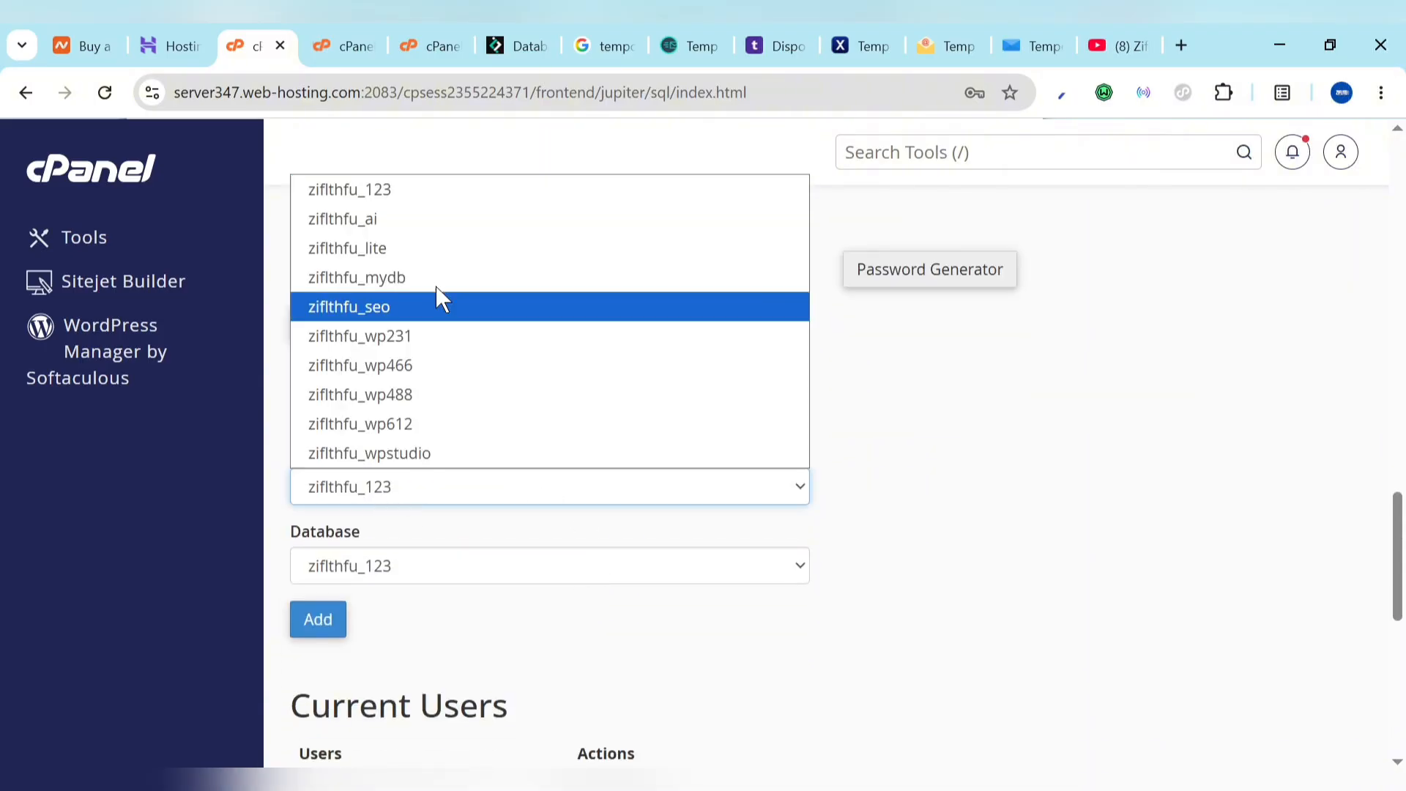
left_click(444, 496)
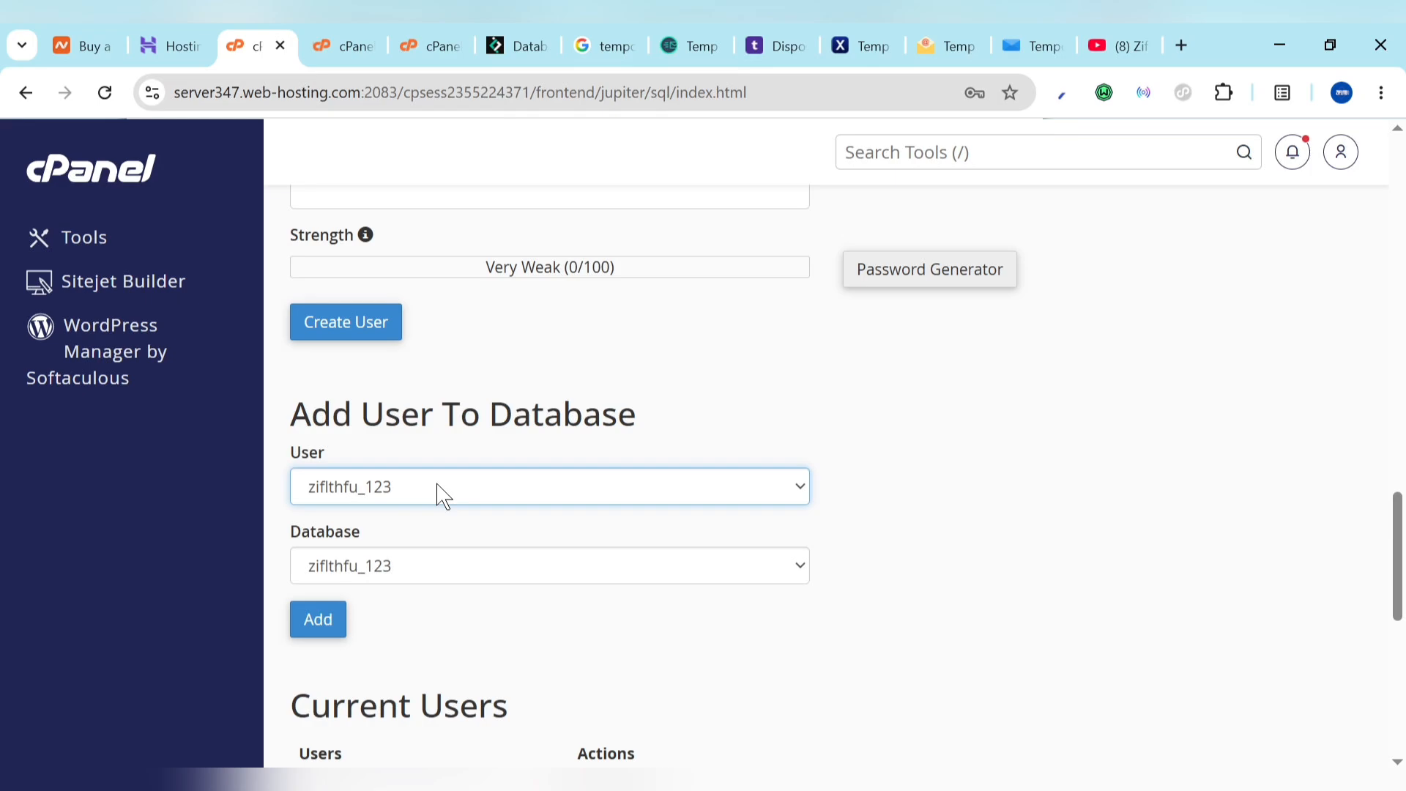
left_click(322, 628)
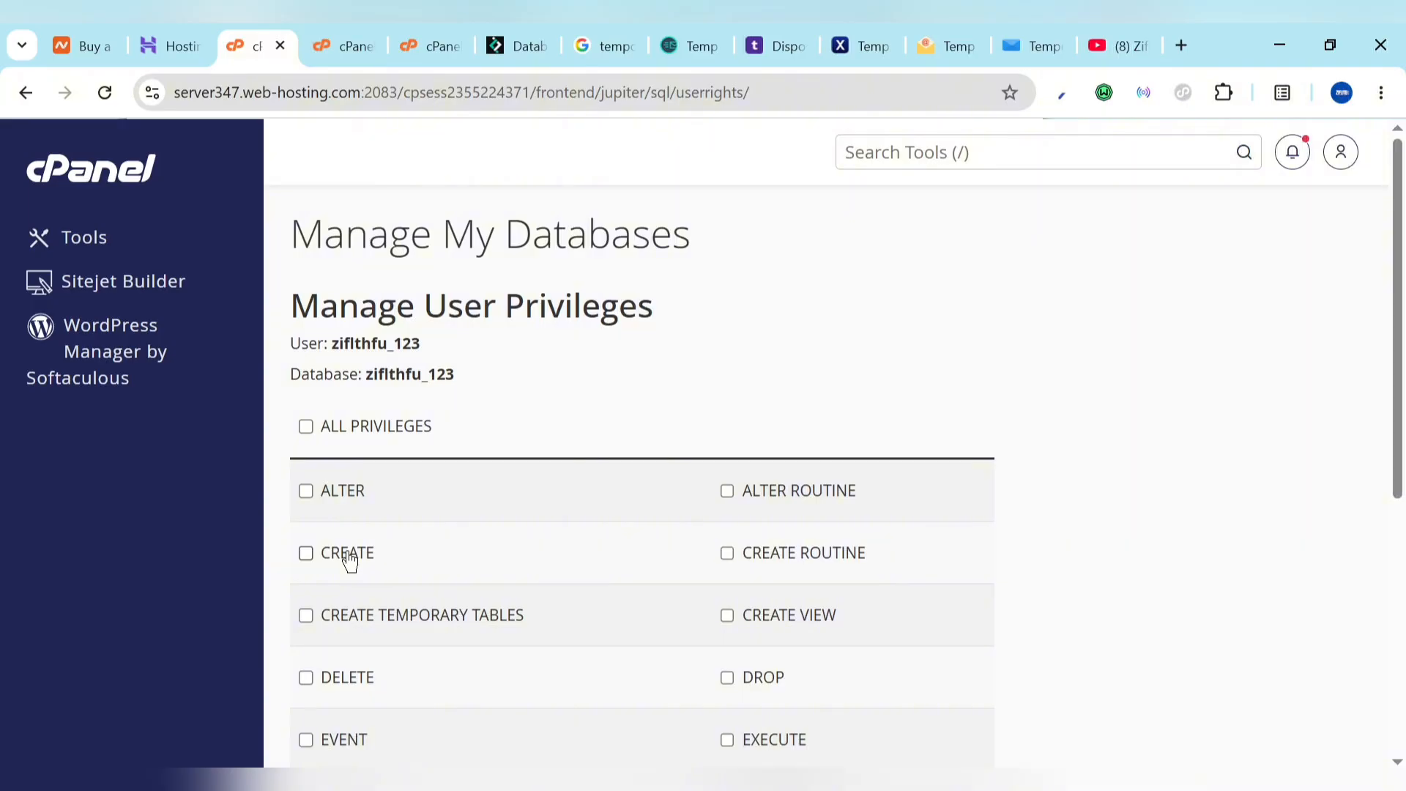
Step: Grant the user ALL PRIVILEGES on the database and save the changes
left_click(306, 427)
scroll(320, 469, "down", 5)
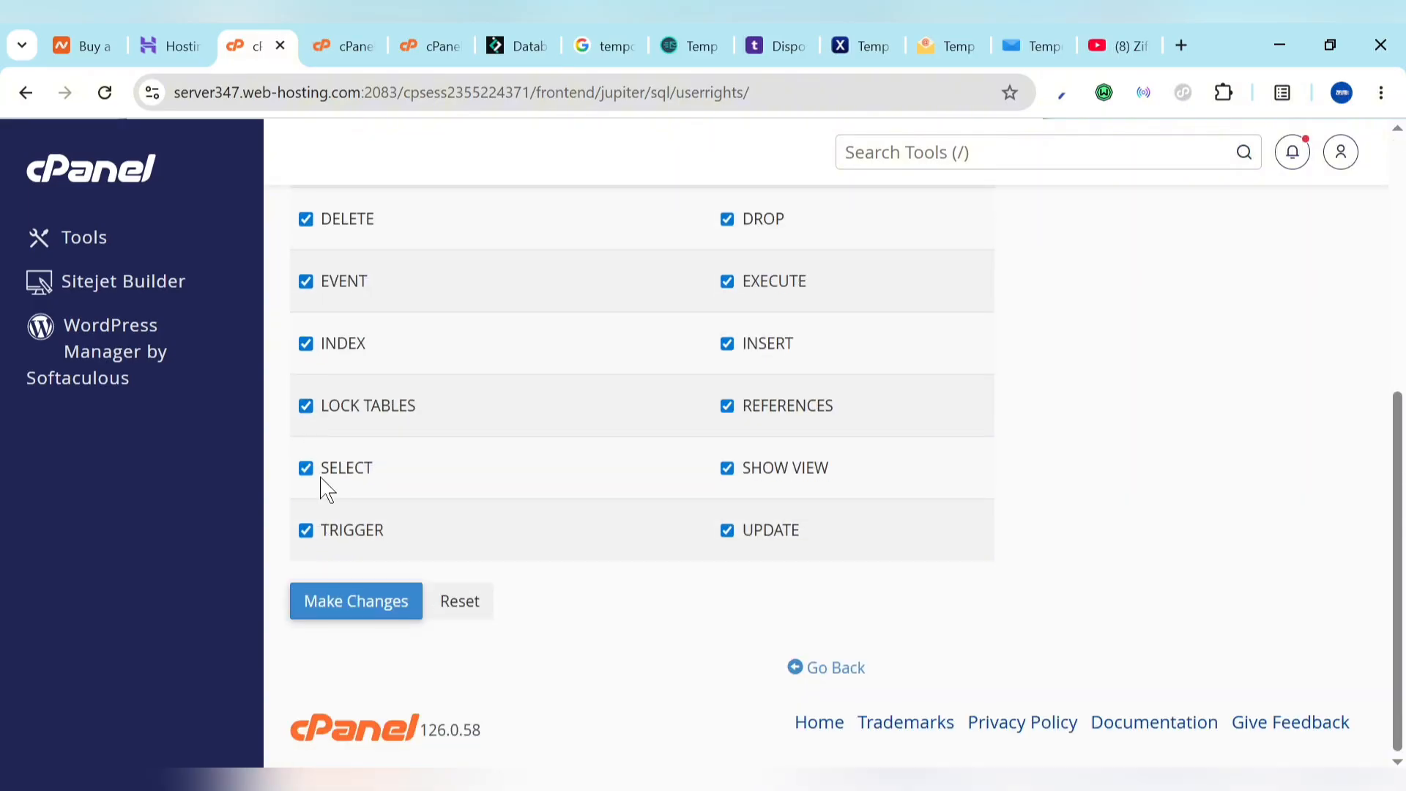
left_click(361, 599)
scroll(476, 454, "up", 5)
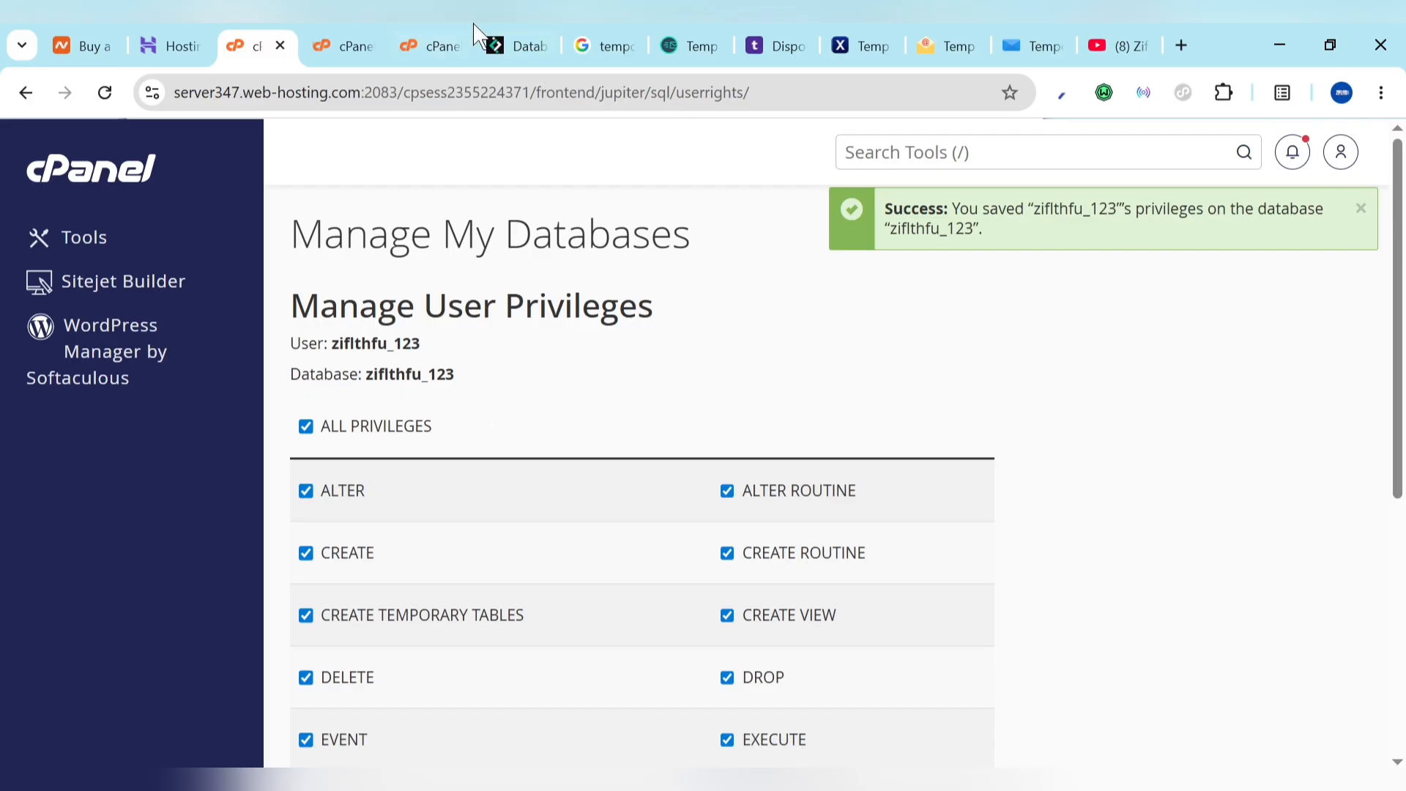
left_click(497, 44)
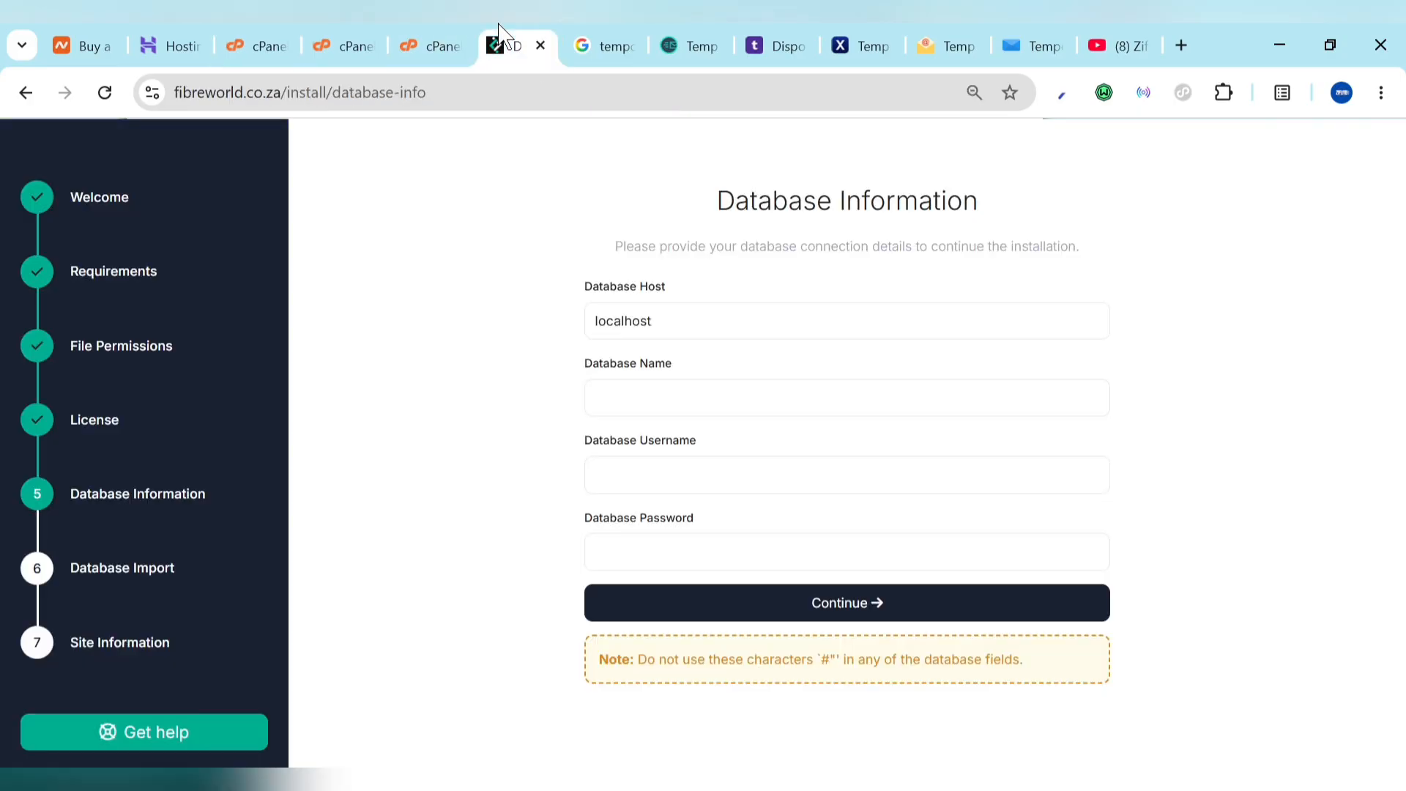
left_click(662, 562)
key("ctrl+v")
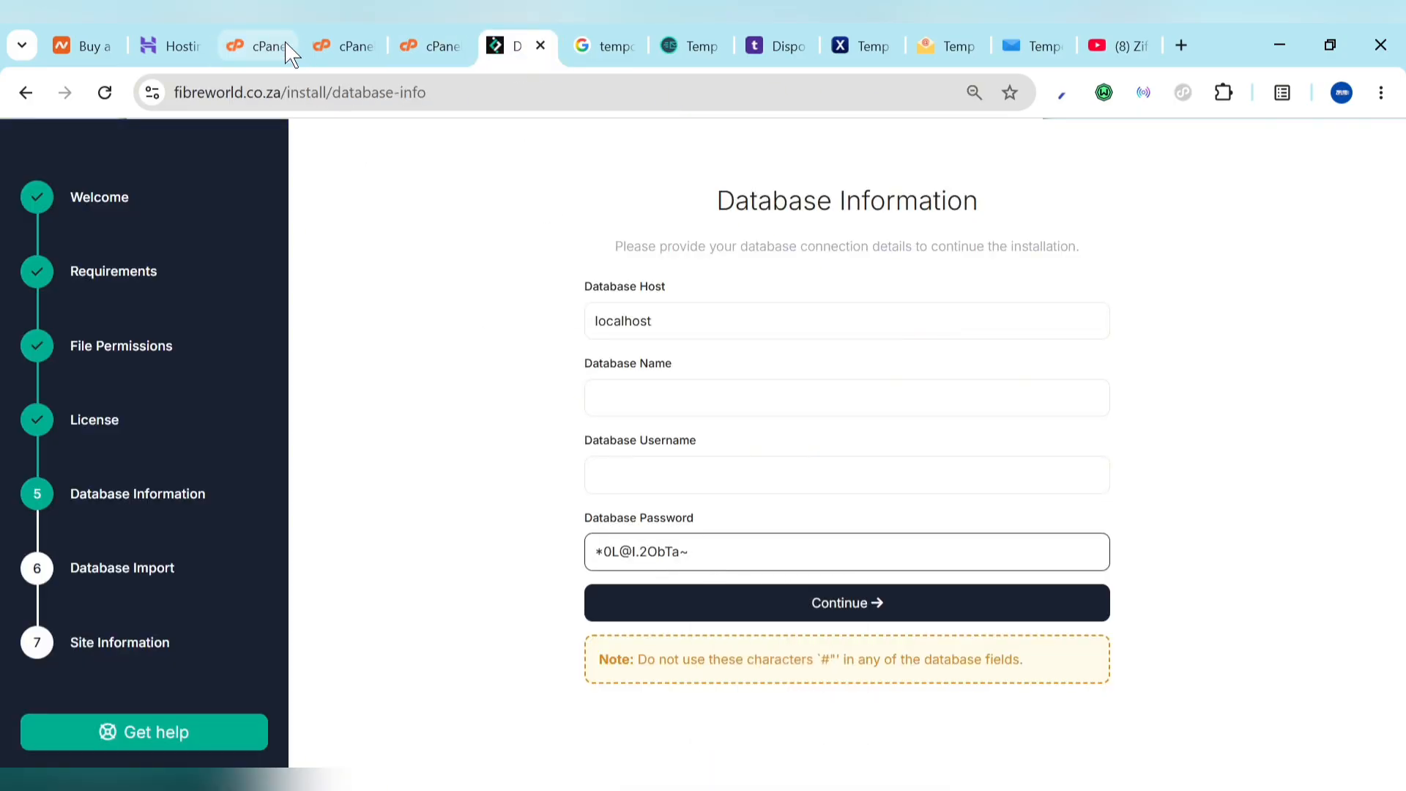
left_click(256, 42)
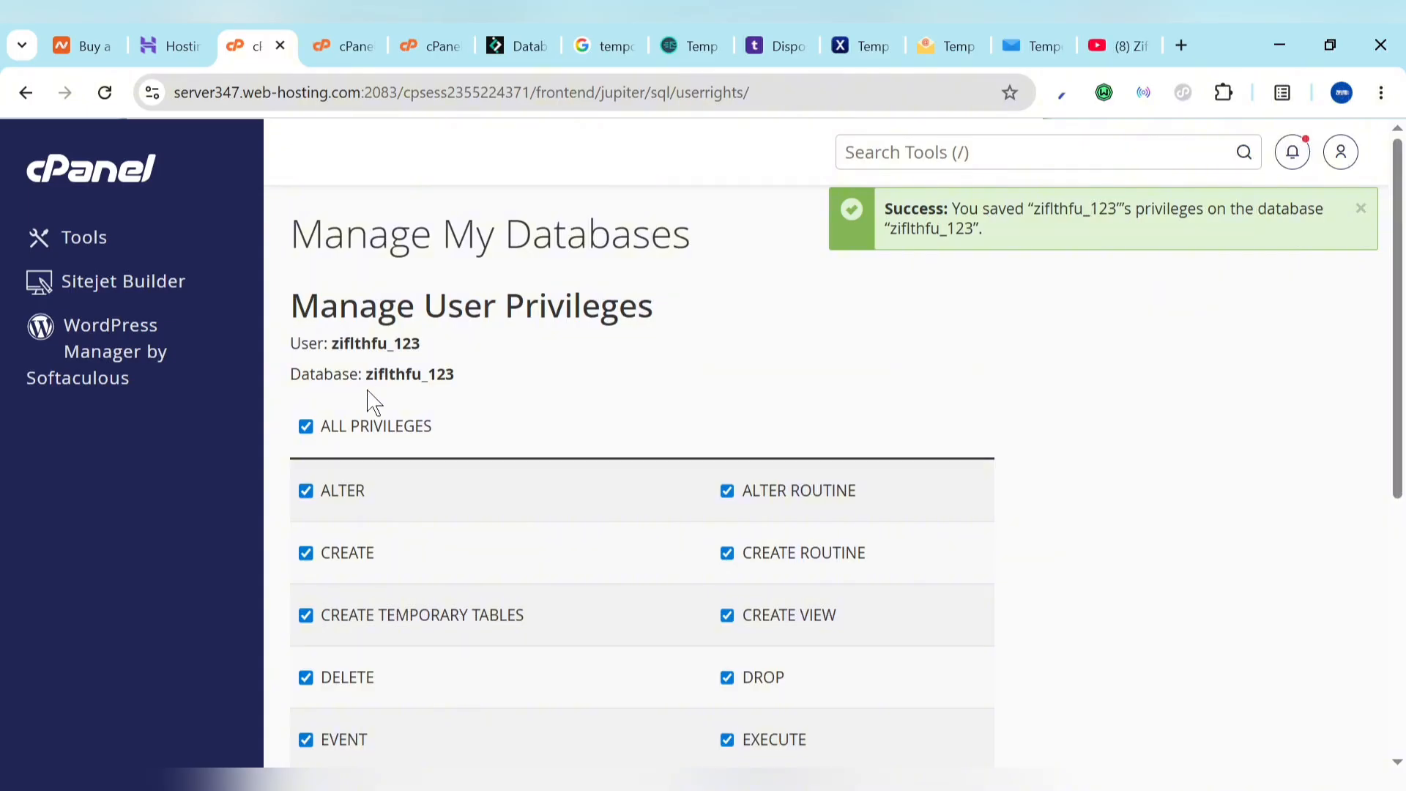
left_click_drag(366, 374, 473, 390)
key("ctrl+c")
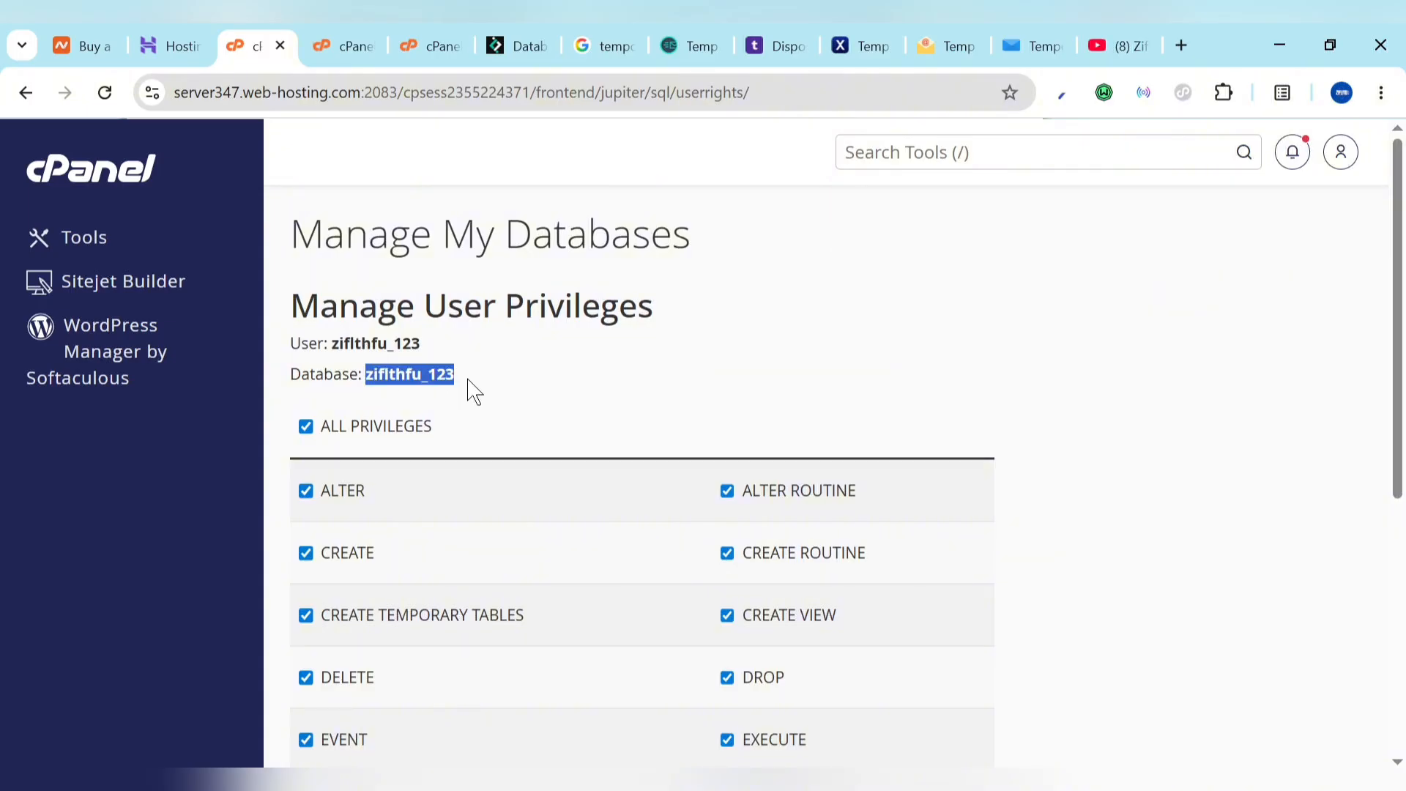
left_click(516, 45)
left_click(690, 400)
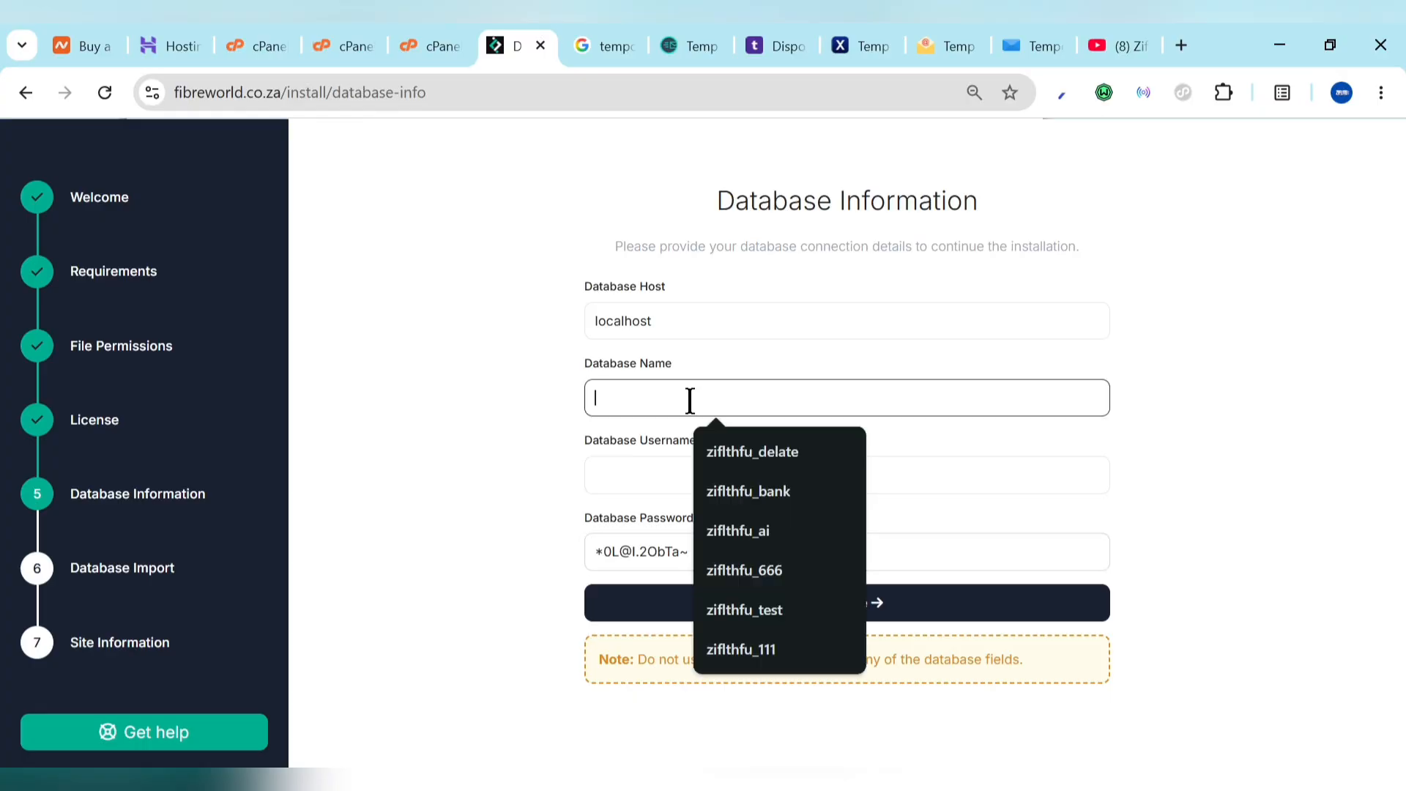
key("ctrl+v")
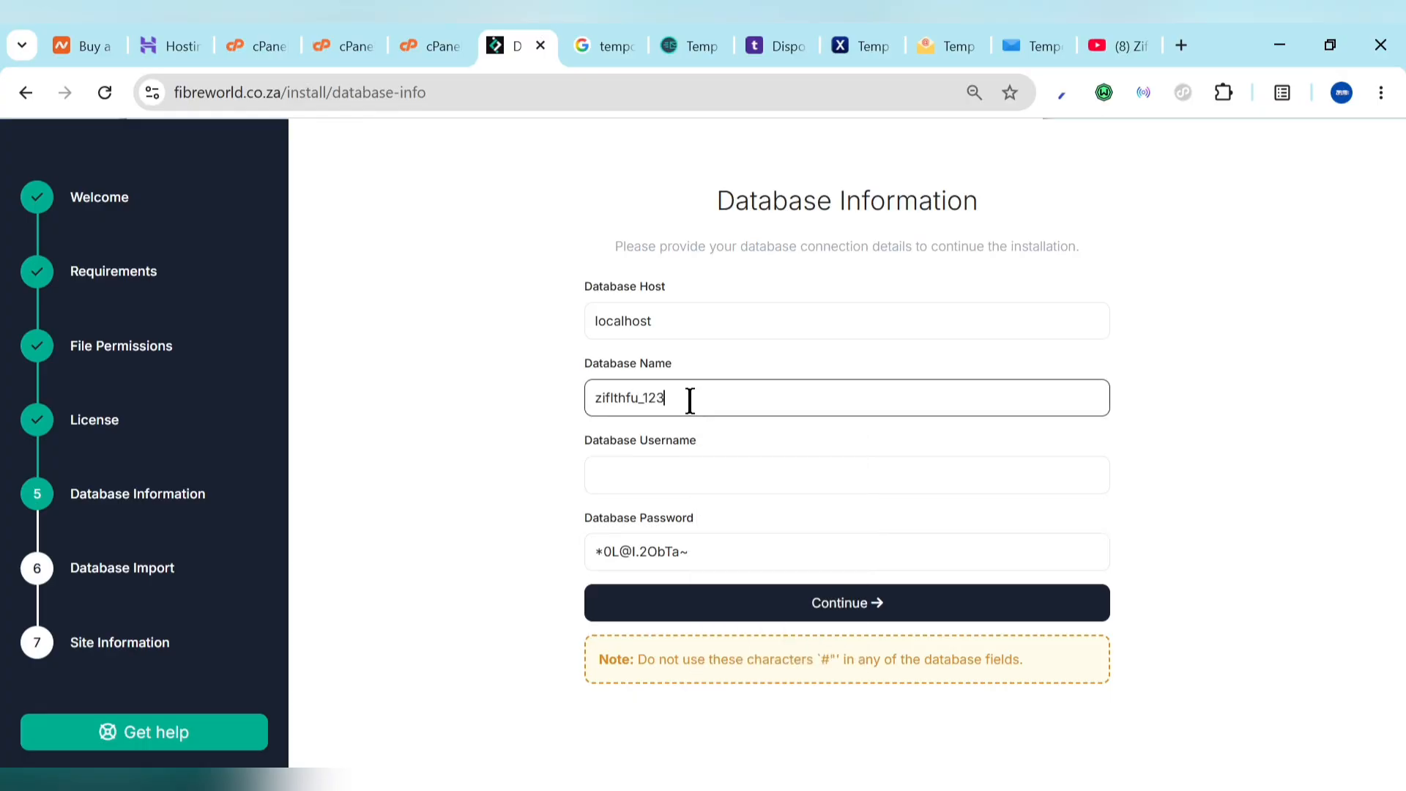
left_click(687, 487)
key("ctrl+v")
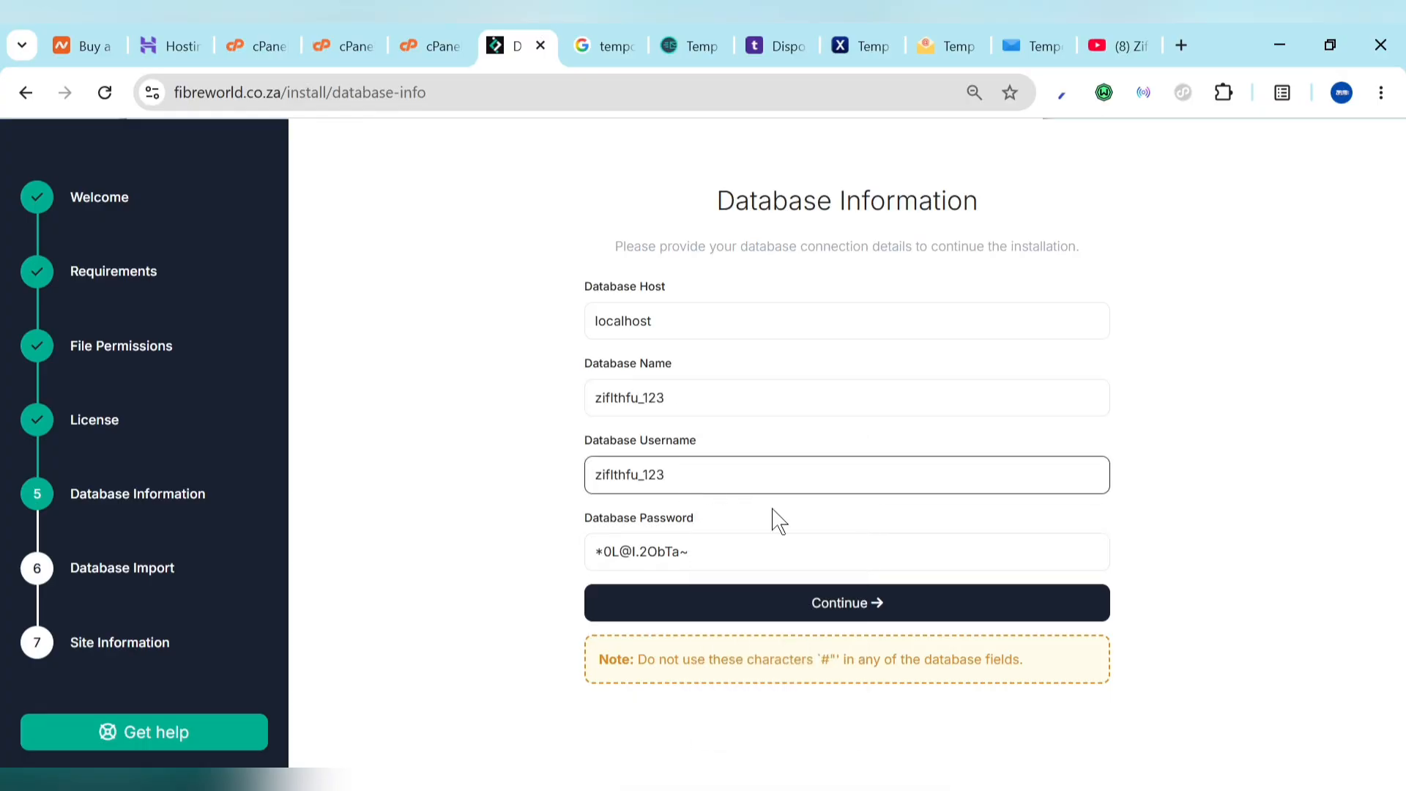
Step: Submit the database details and import the database tables
left_click(880, 597)
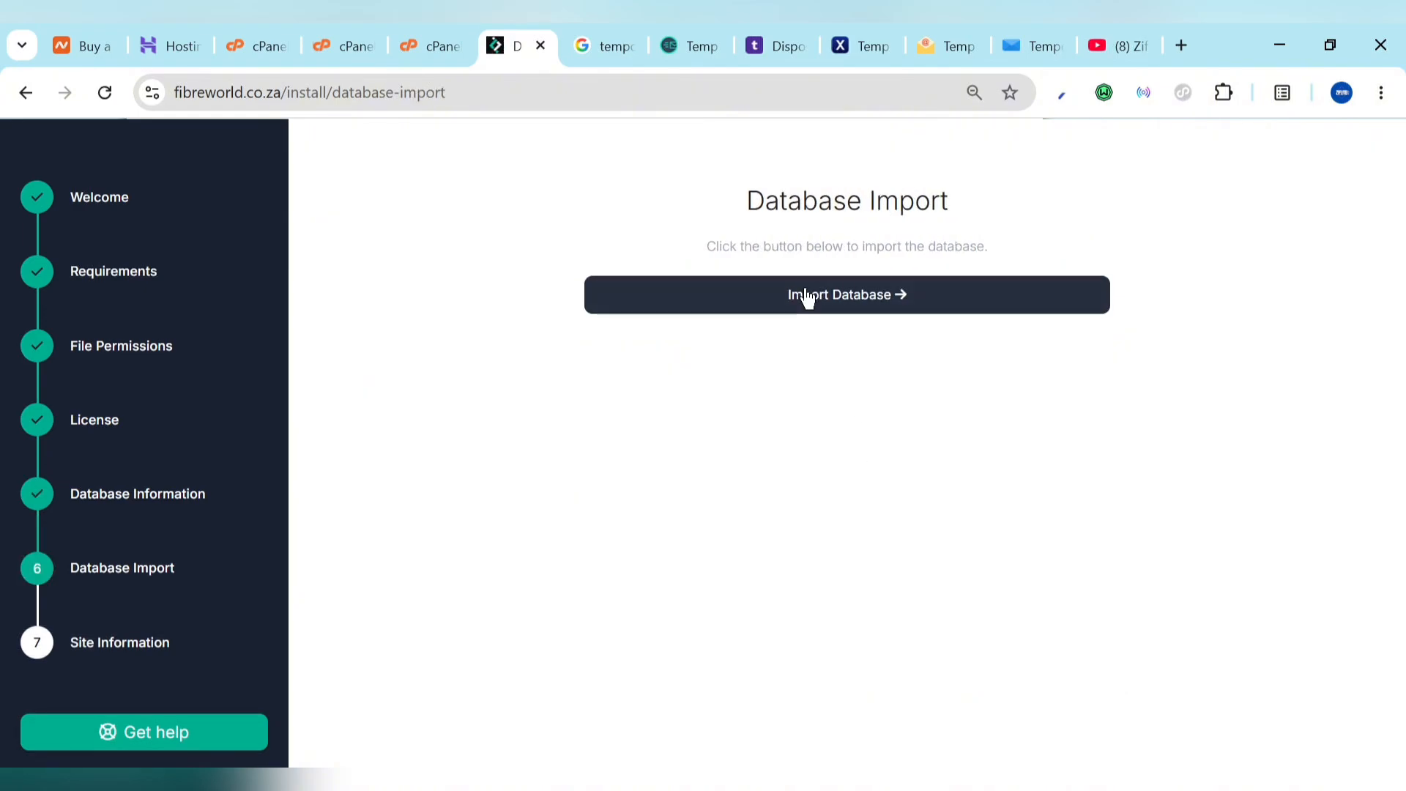
left_click(807, 297)
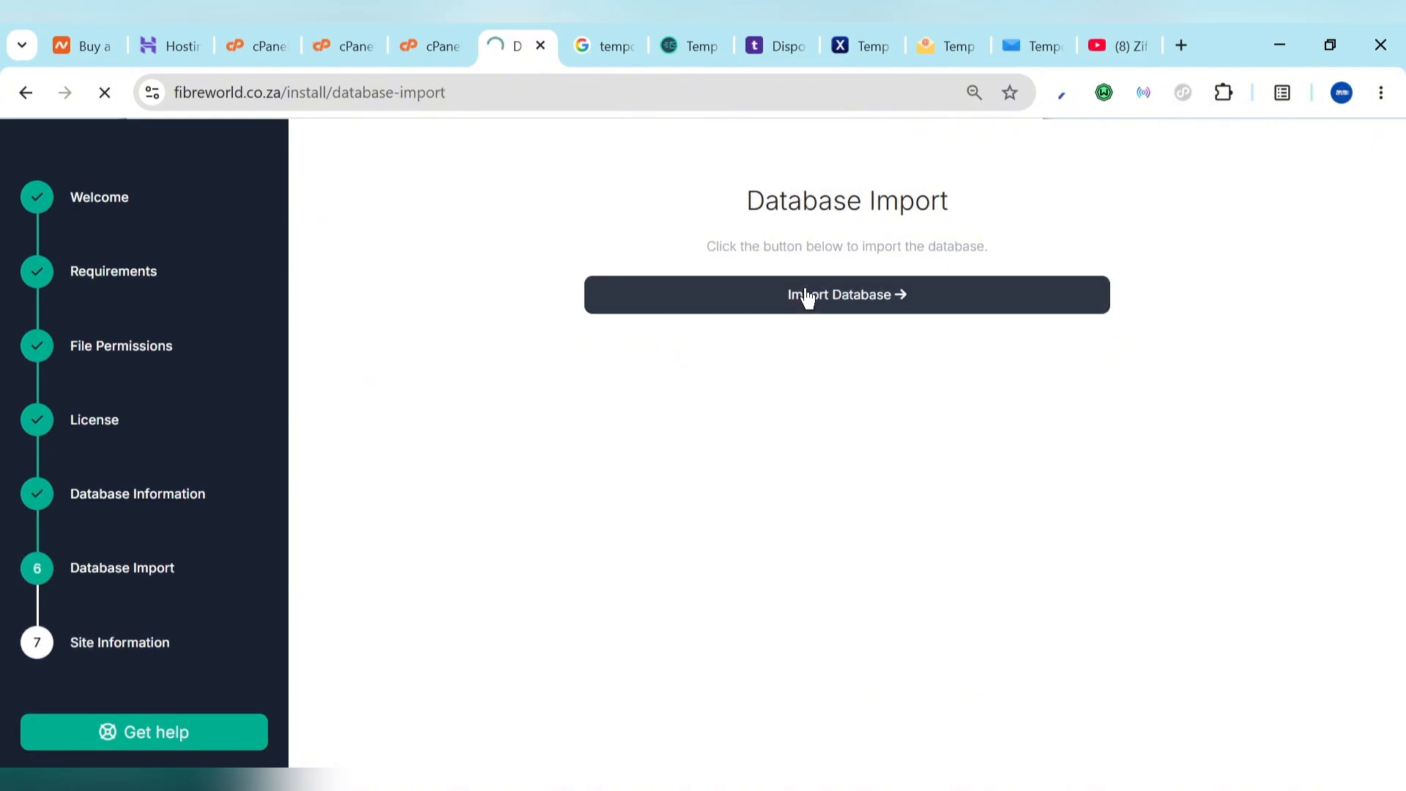
left_click(769, 328)
Step: Set site name Ziflite, fill the admin e-mail and password, and submit to finish installing
left_click(742, 326)
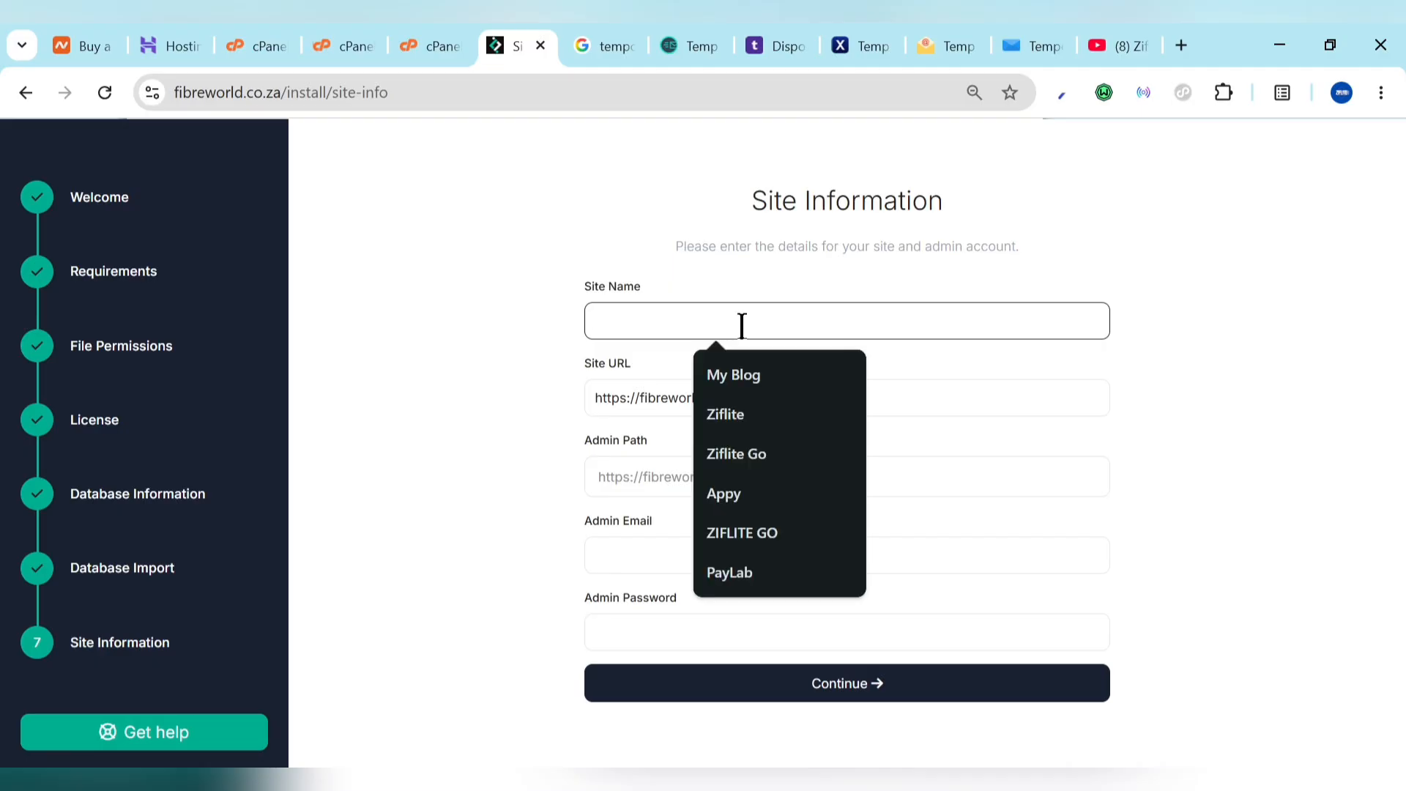
left_click(741, 414)
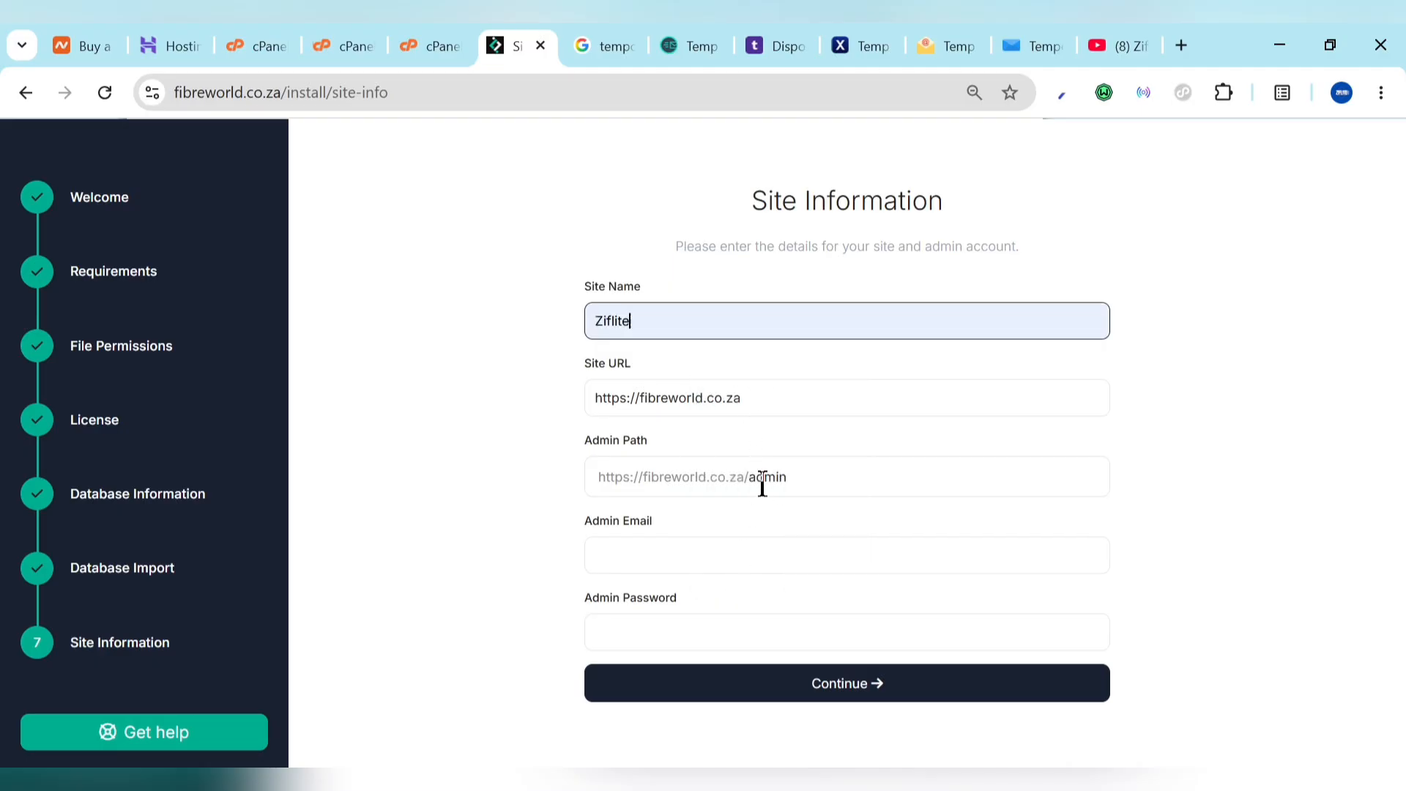
left_click_drag(752, 476, 826, 474)
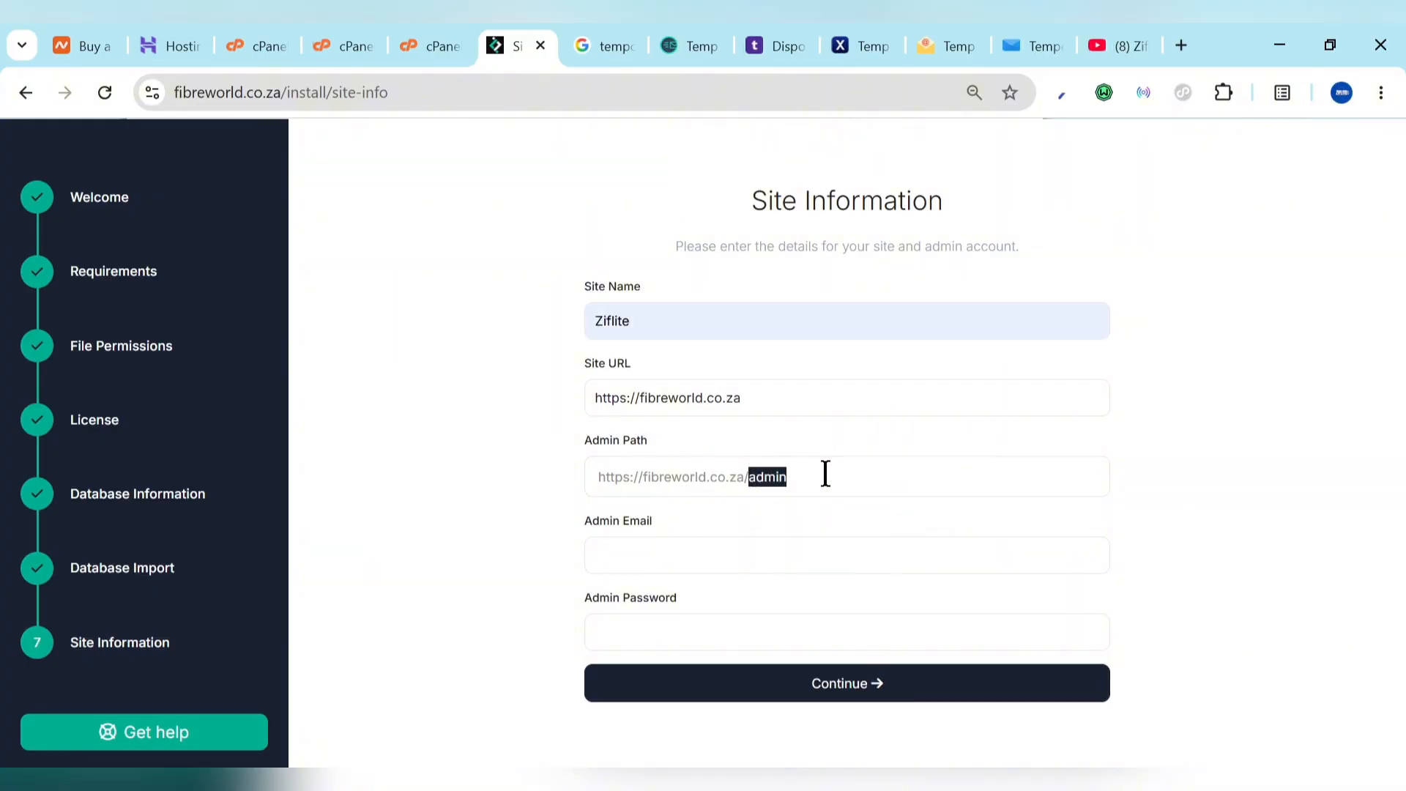
left_click(654, 560)
left_click(753, 340)
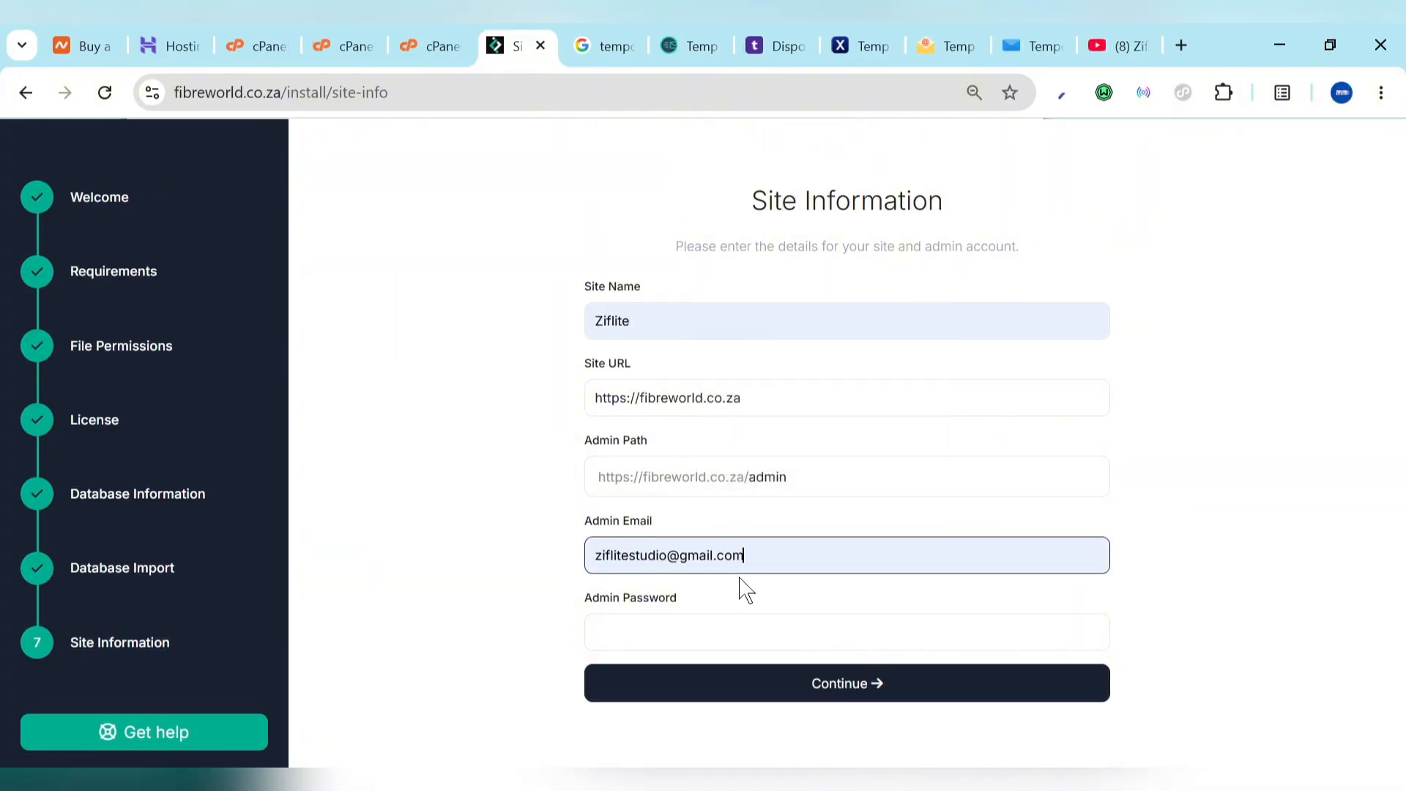
left_click(757, 646)
type("adminadmin")
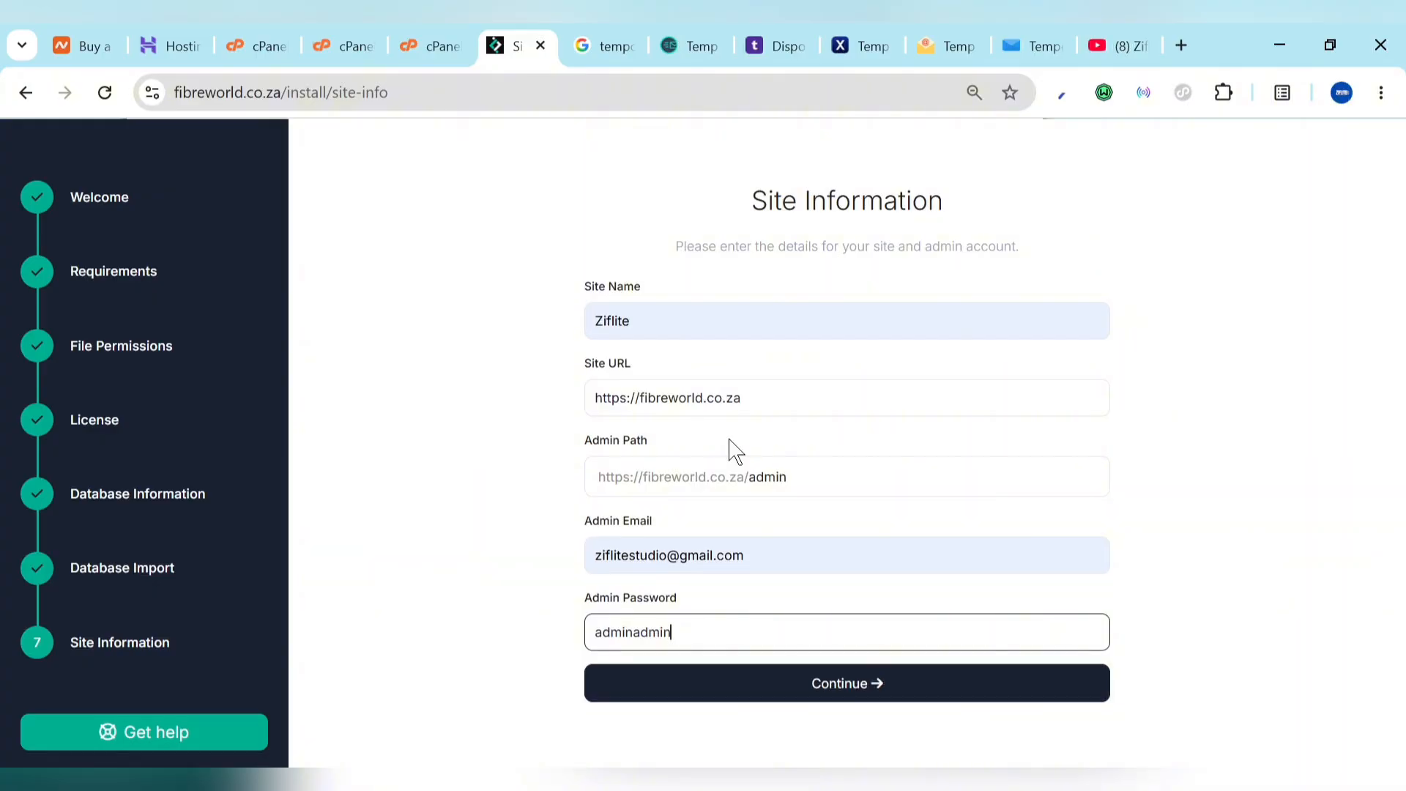
left_click(849, 693)
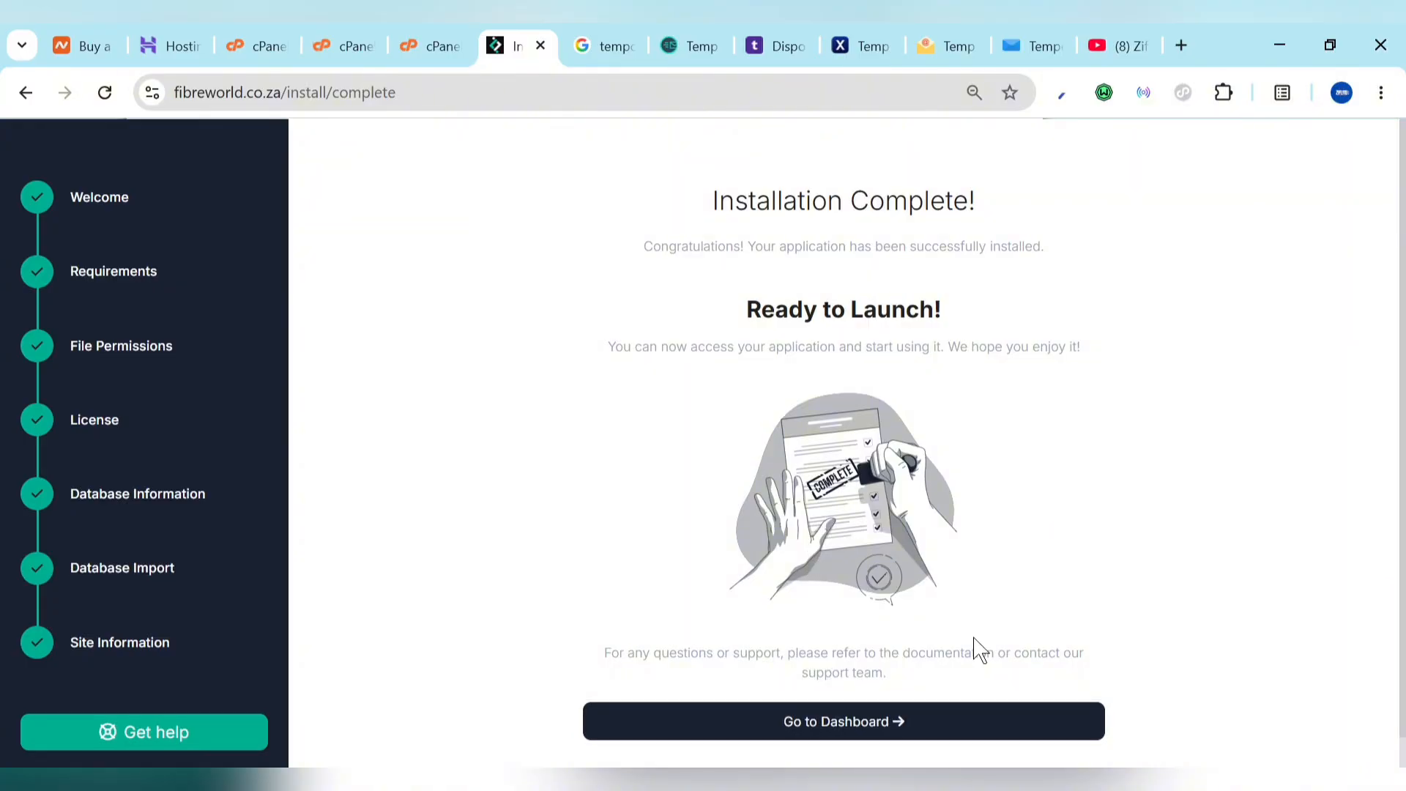
Step: Go to the admin dashboard and start entering login details on the Login page
left_click(857, 724)
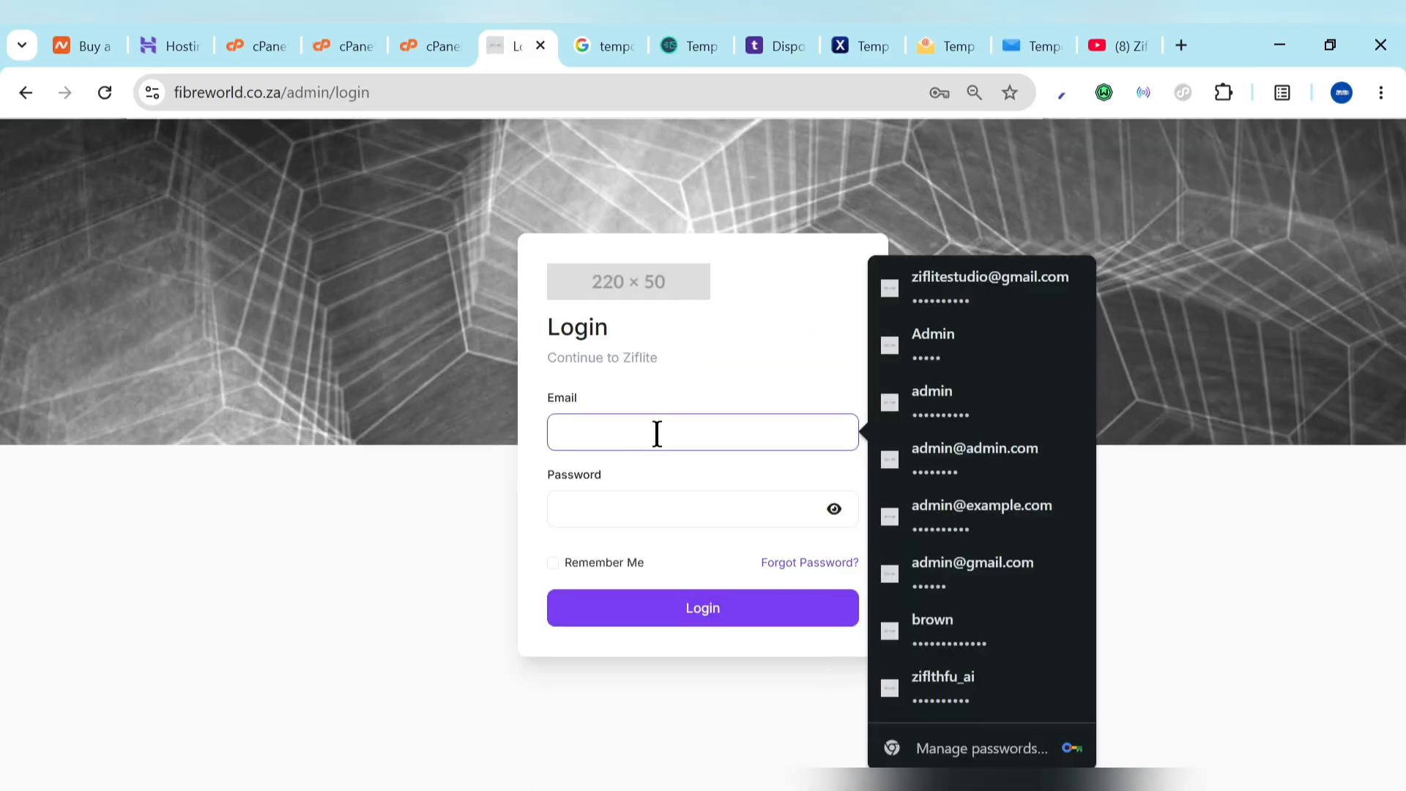
type("admin")
key("ctrl+a")
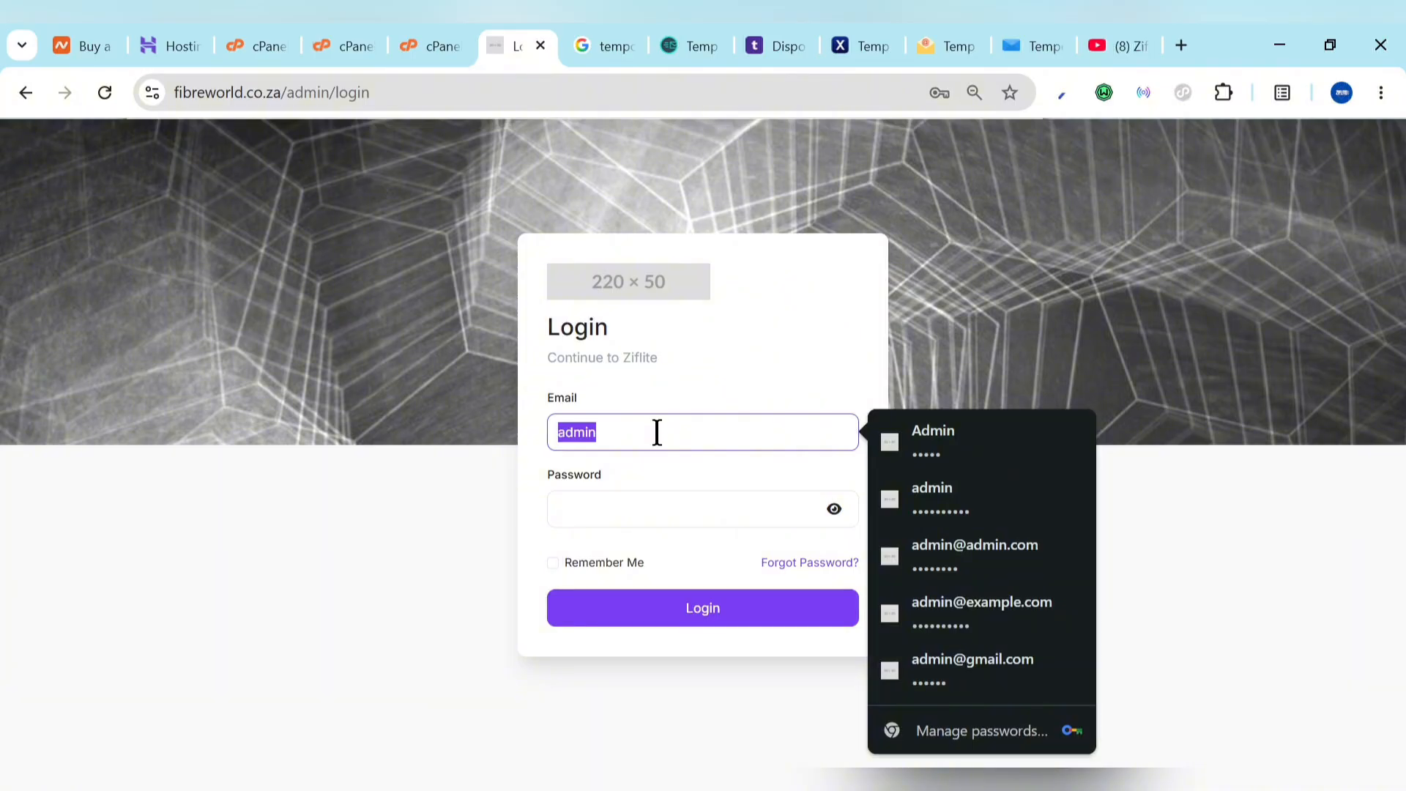
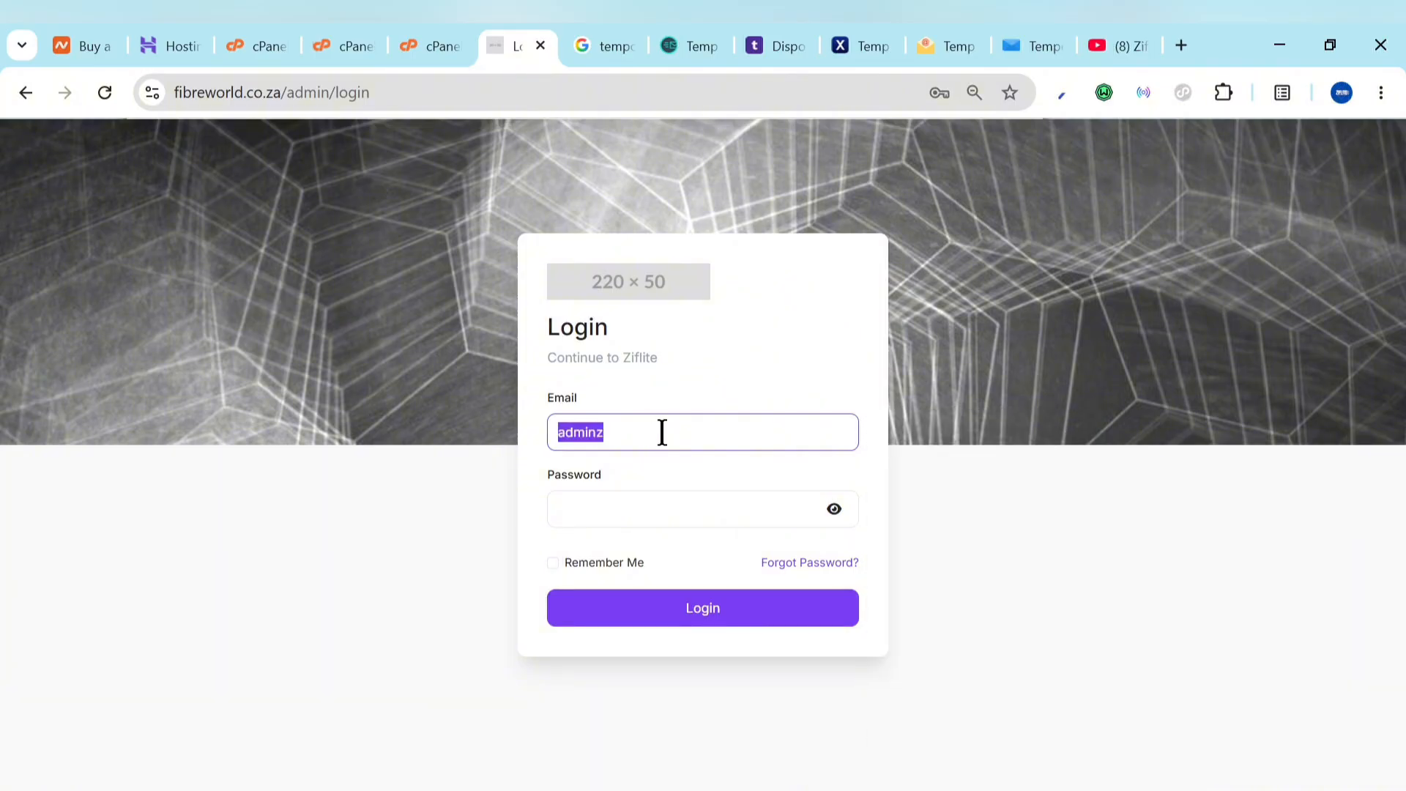
Step: Log in to the Trash Mails admin with the saved admin login, confirmed by Windows PIN
key("BackSpace")
type("z")
left_click(722, 490)
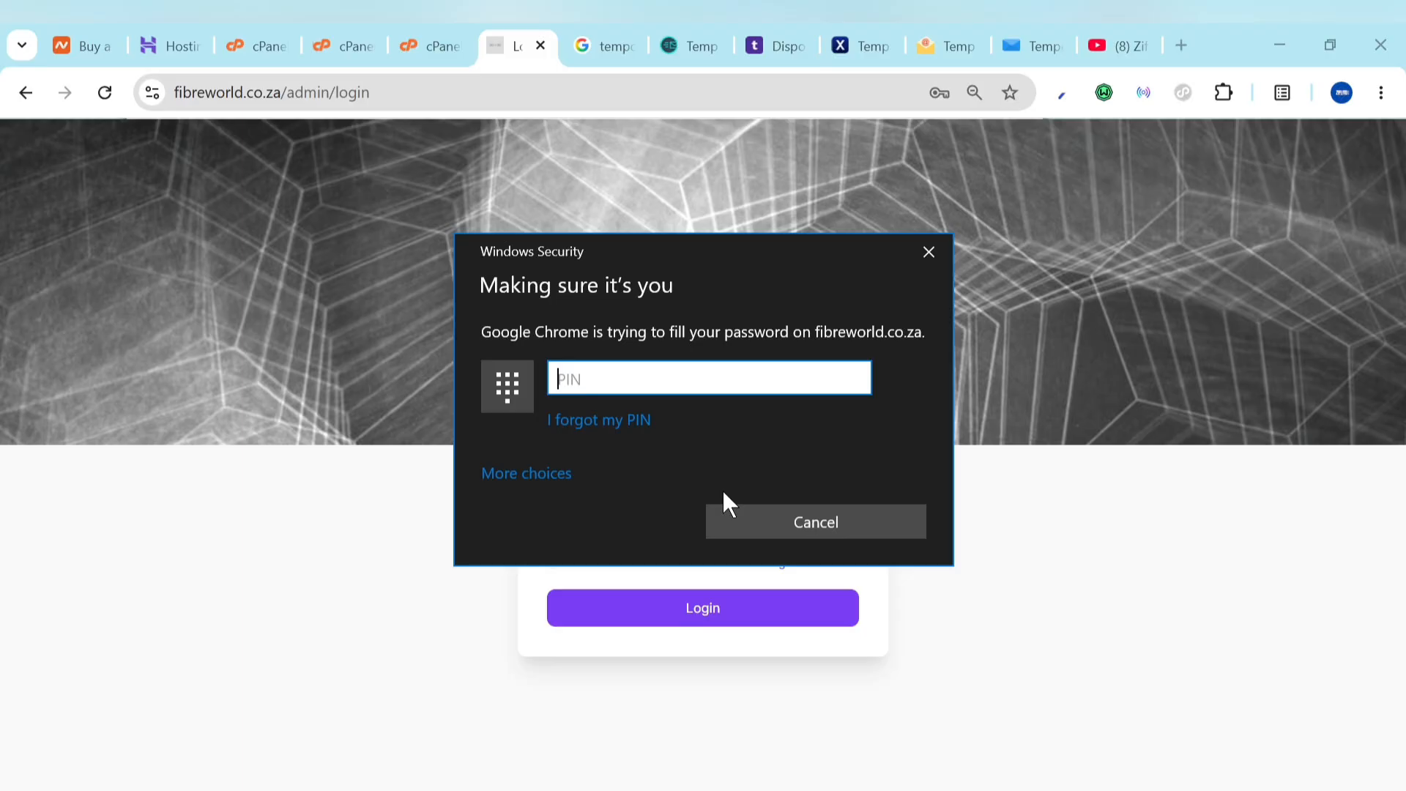
type("•")
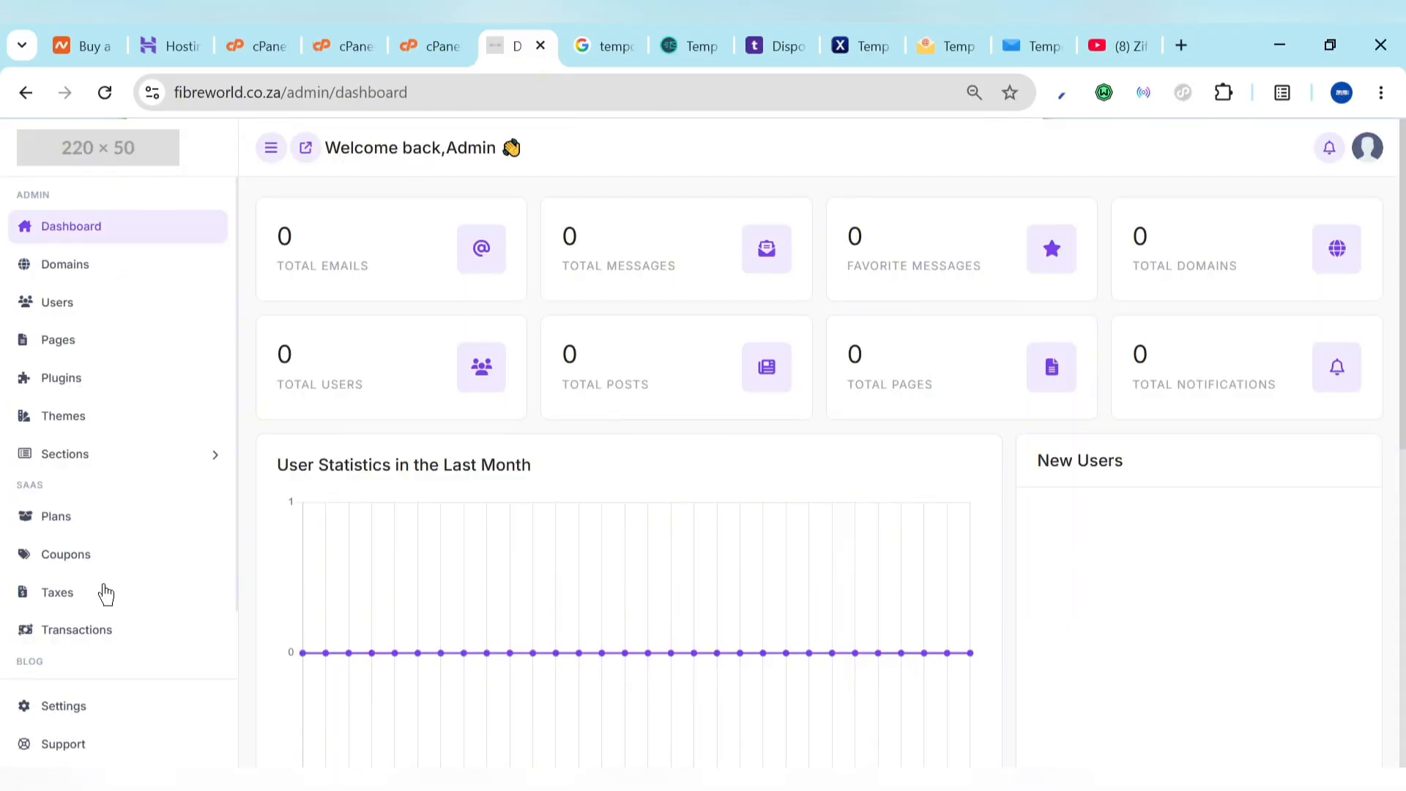
scroll(95, 645, "down", 1)
Step: Check General Settings (site name Ziflite, URLs, currency code), then open Advanced Settings
left_click(74, 708)
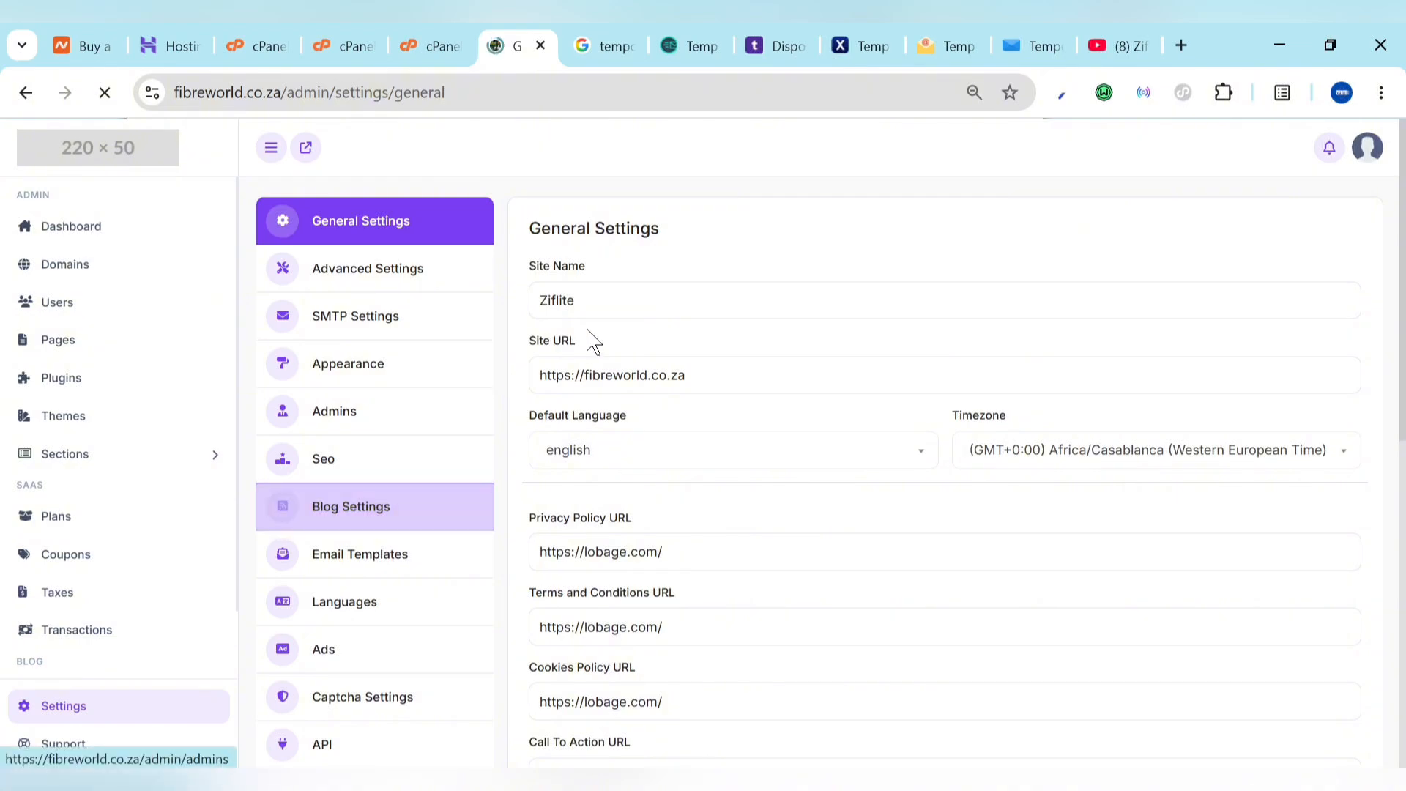
left_click(641, 297)
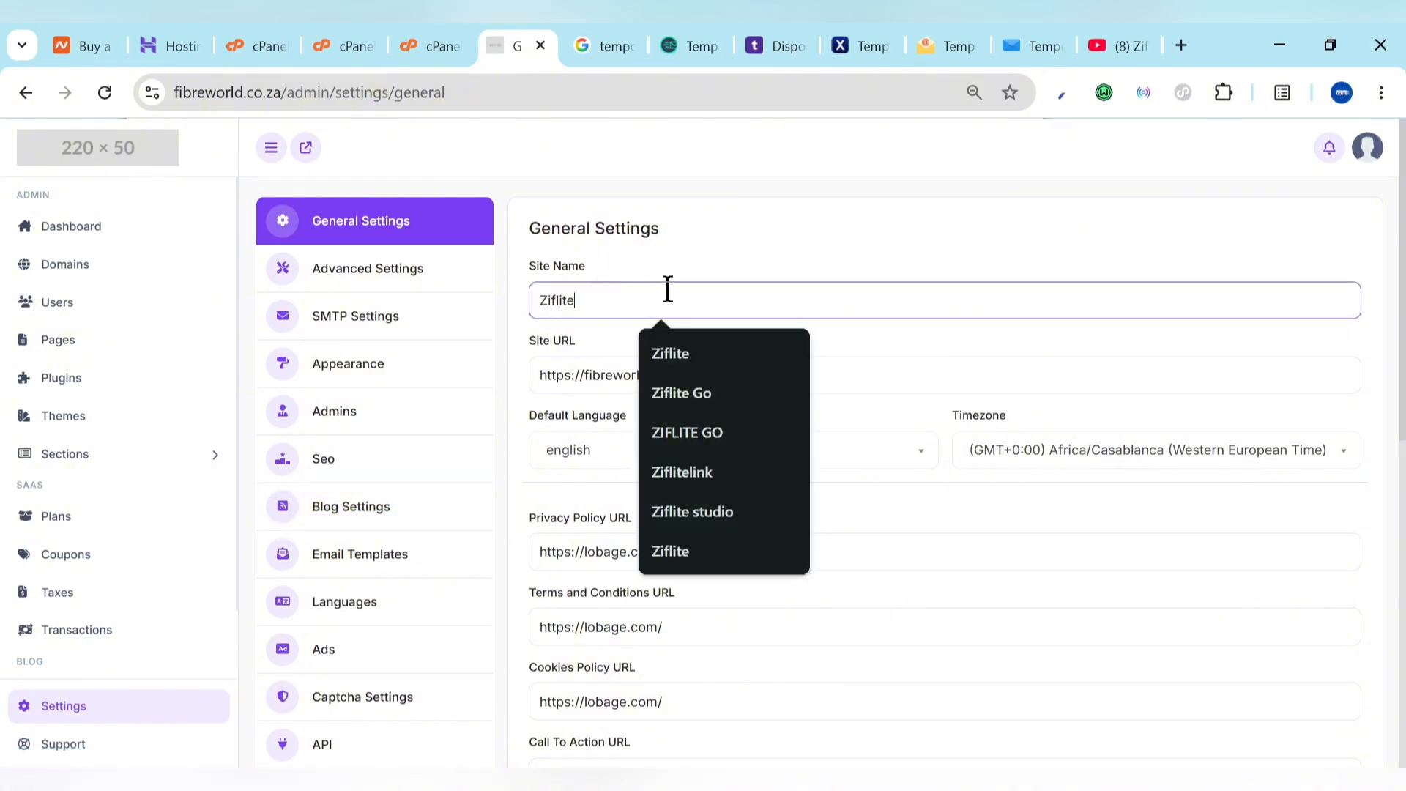
scroll(734, 242, "down", 3)
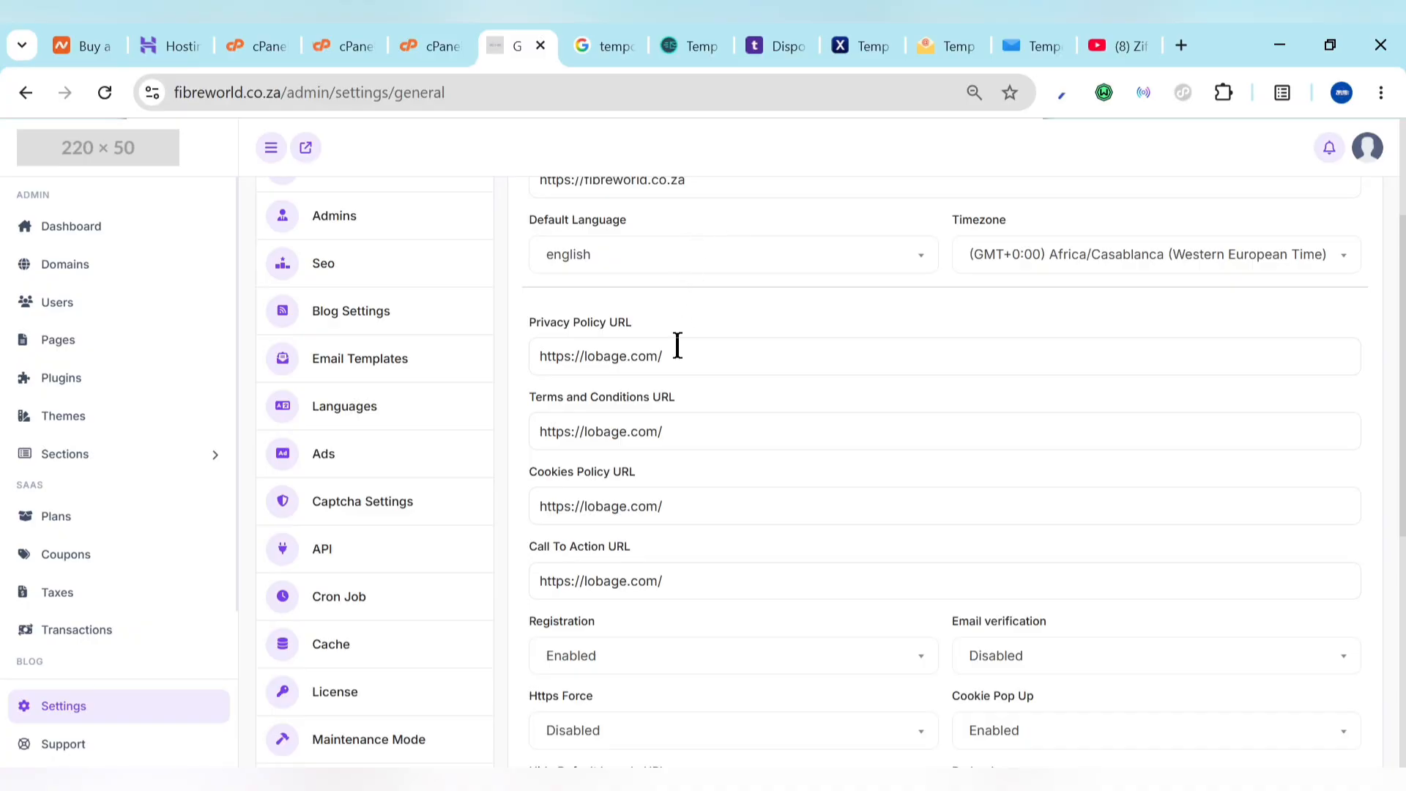
scroll(703, 568, "down", 7)
scroll(701, 564, "up", 2)
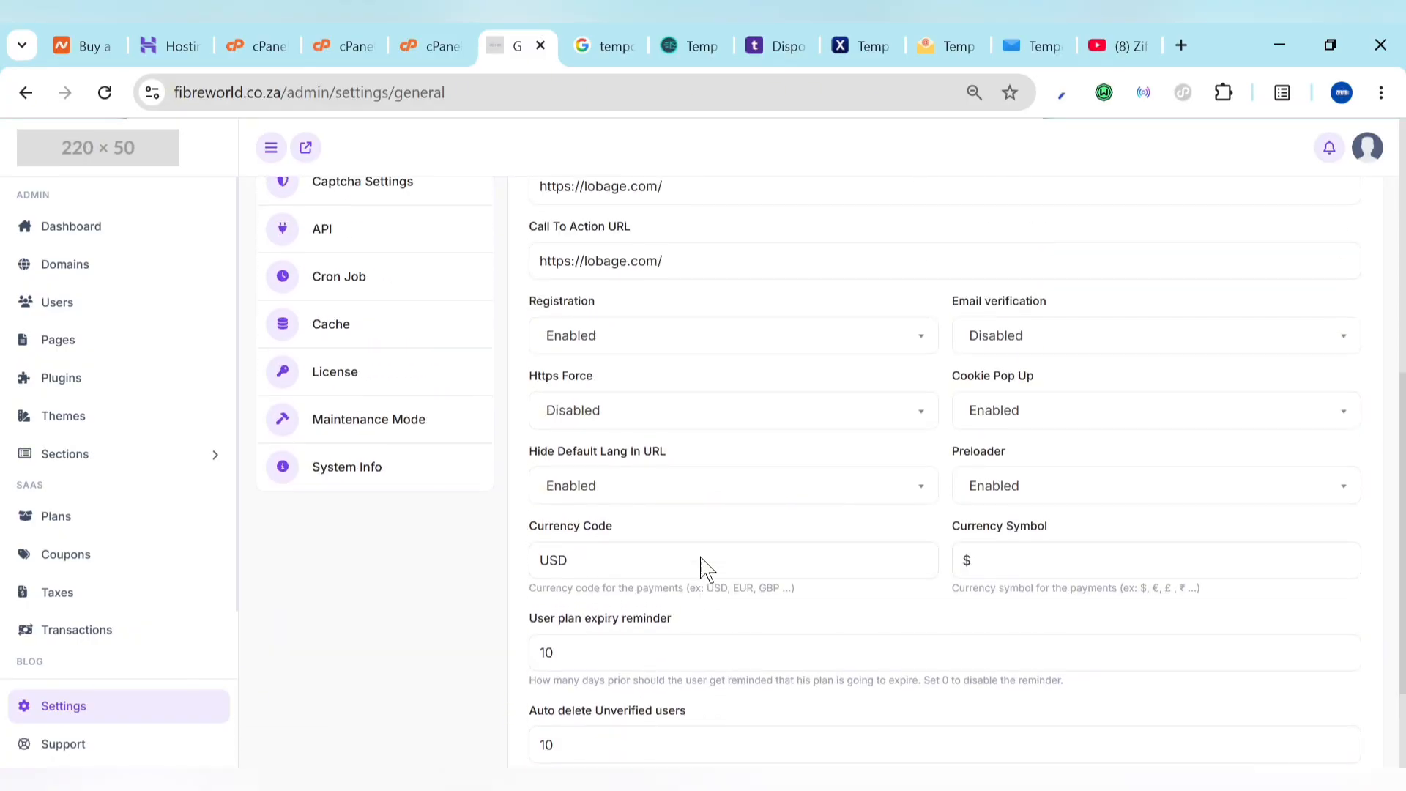
scroll(703, 568, "down", 2)
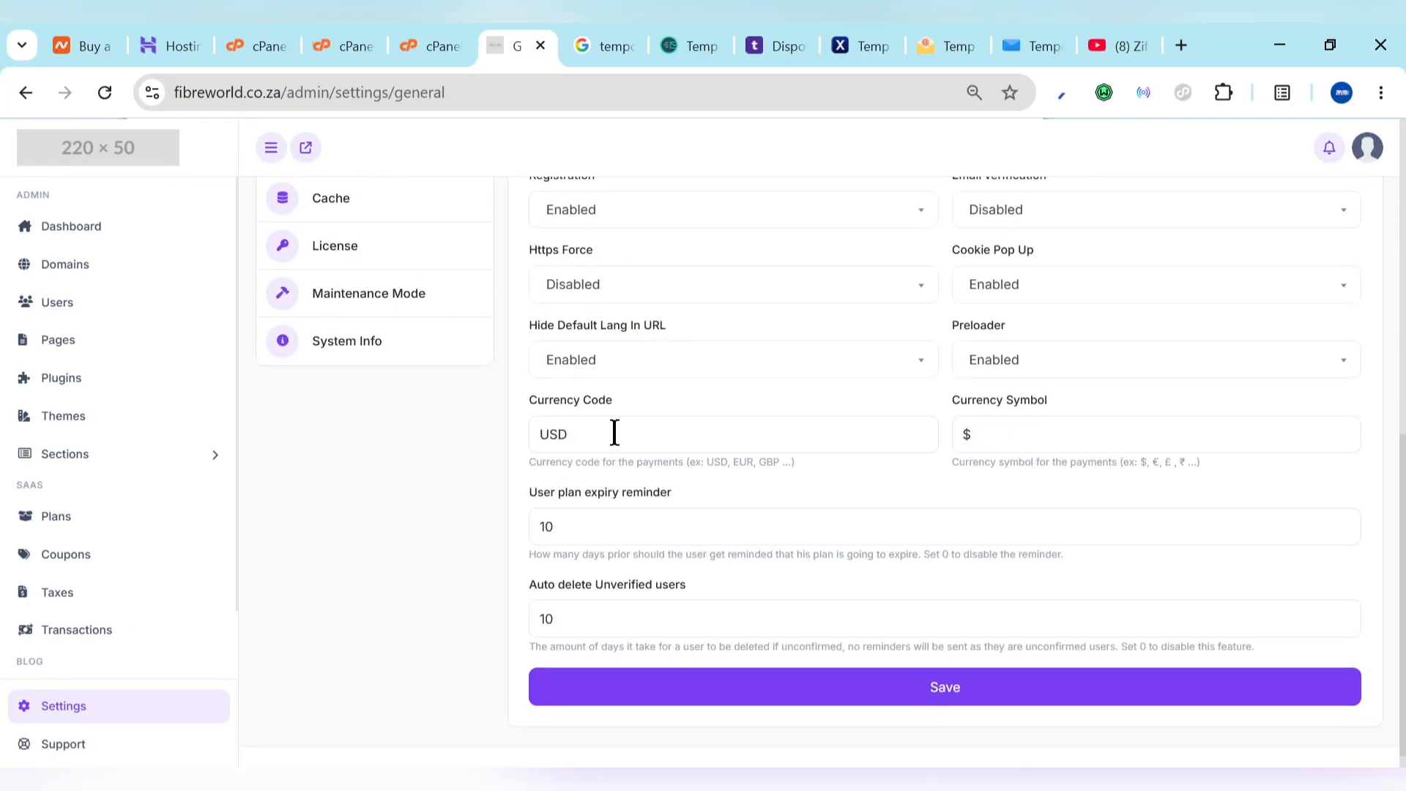
left_click(615, 434)
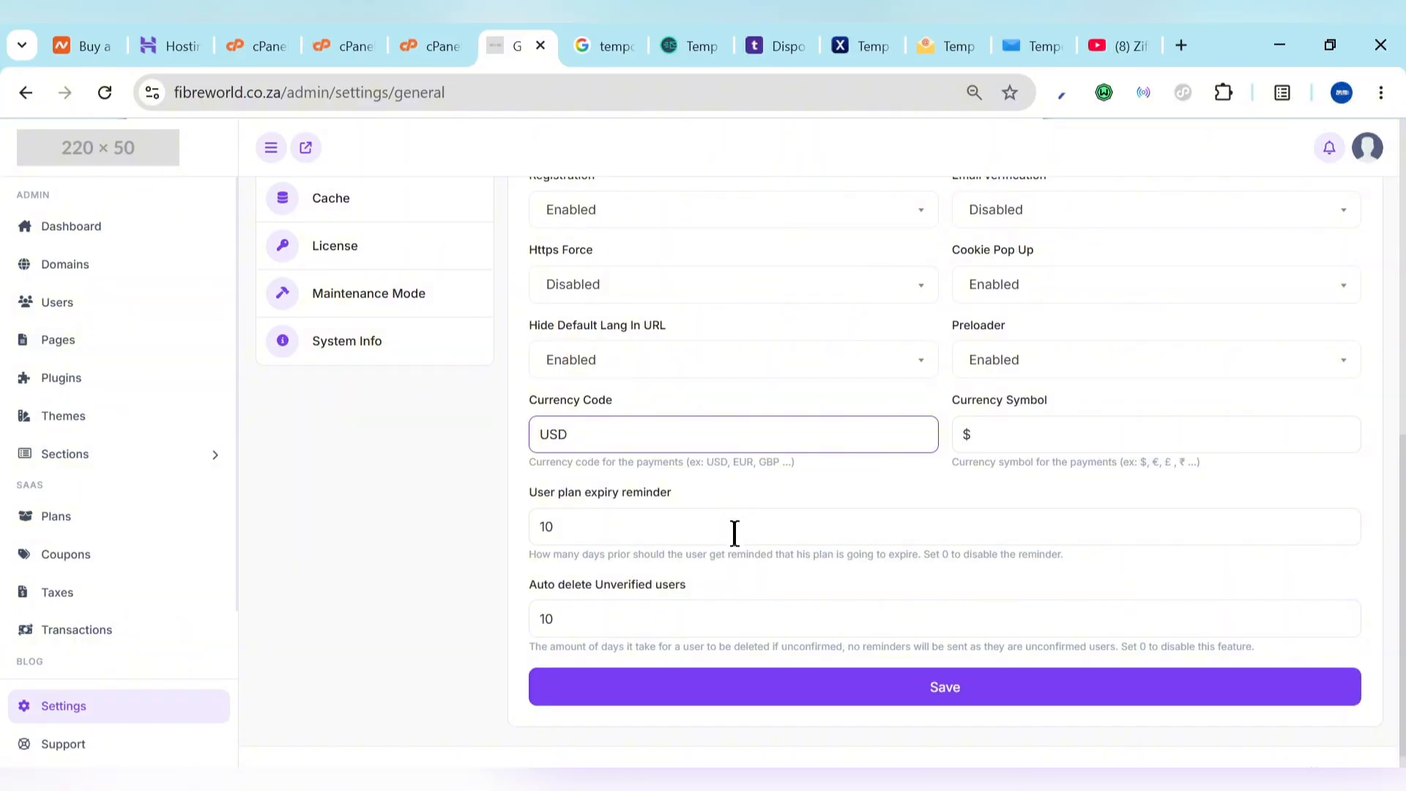
scroll(747, 597, "up", 15)
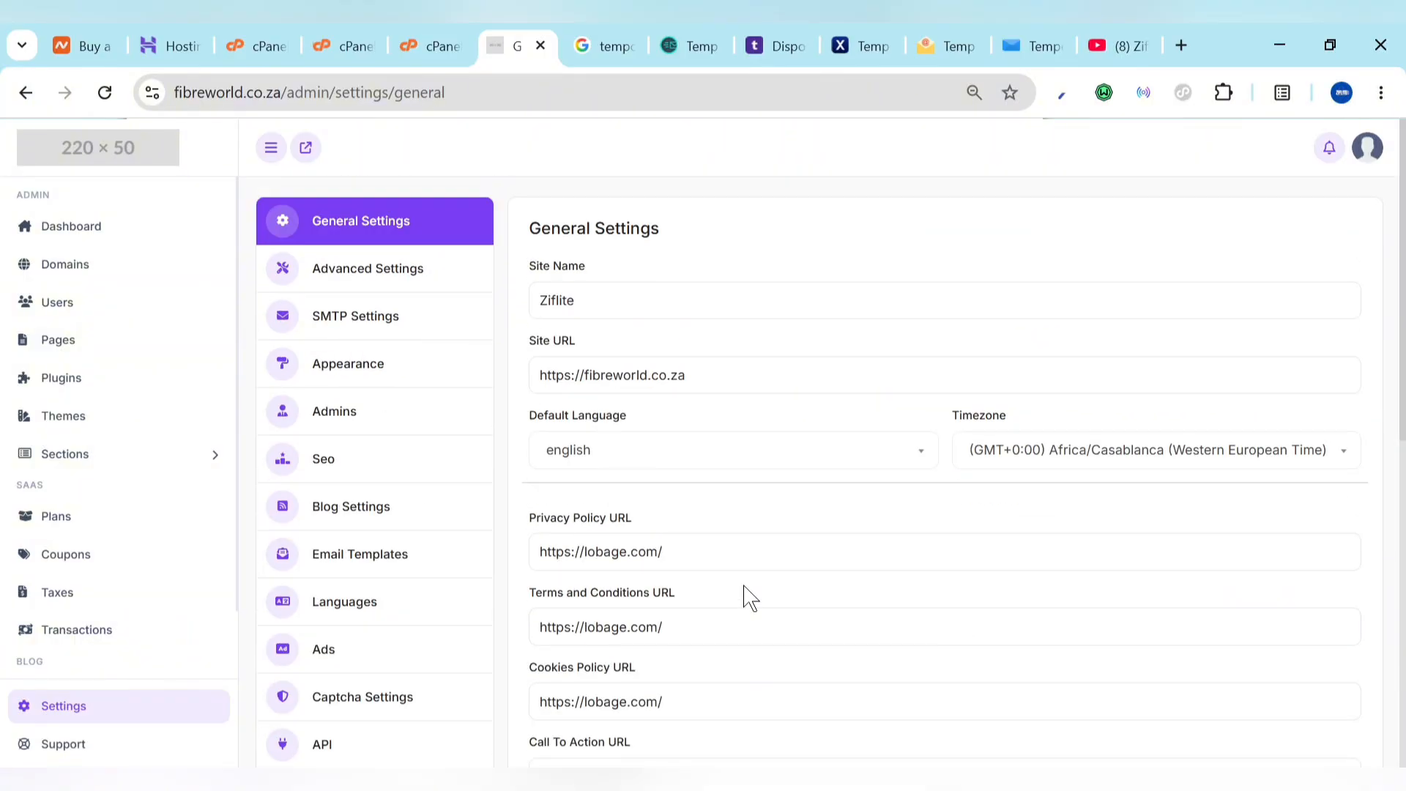
left_click(341, 290)
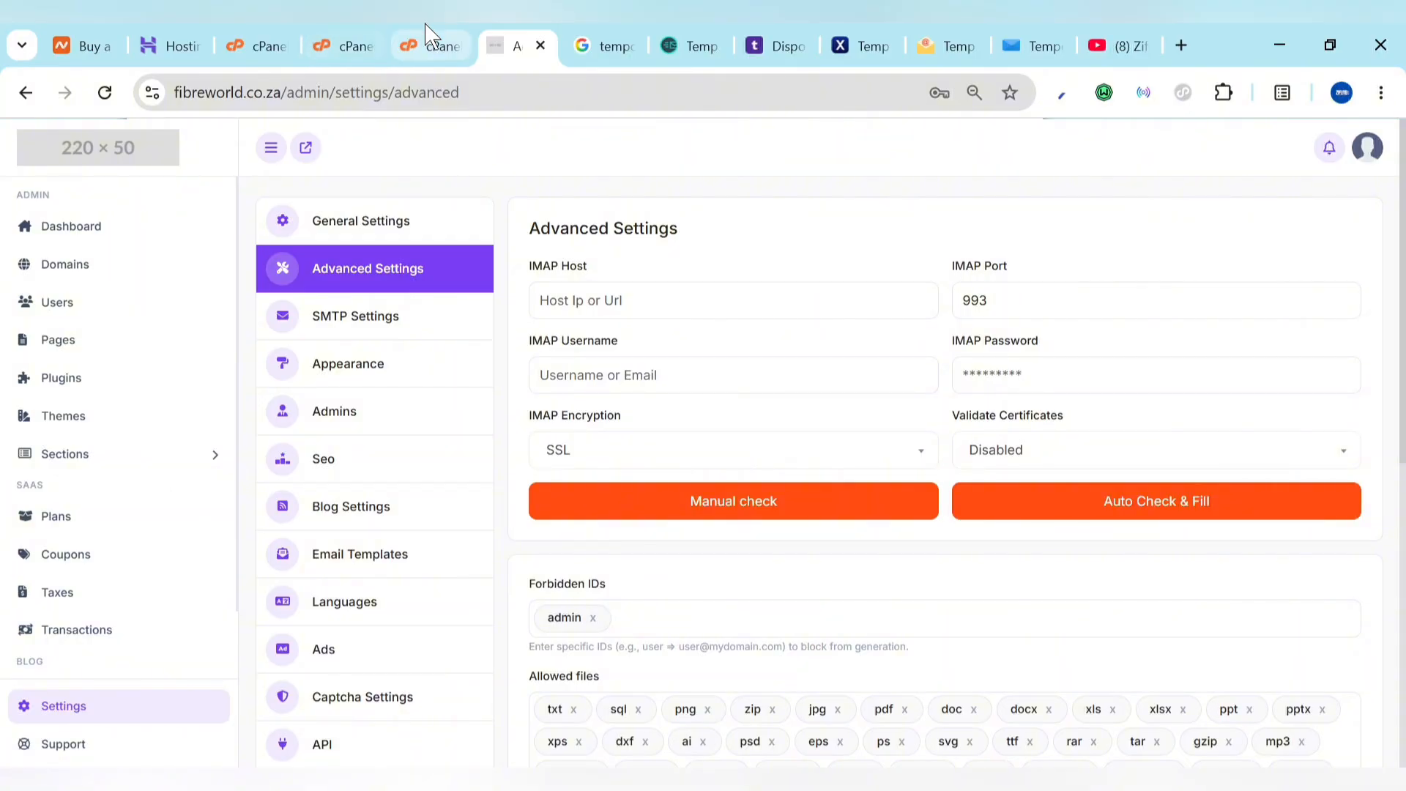
Step: Reorder the browser tabs and go from cPanel's database privileges page back to the Tools home
left_click(417, 42)
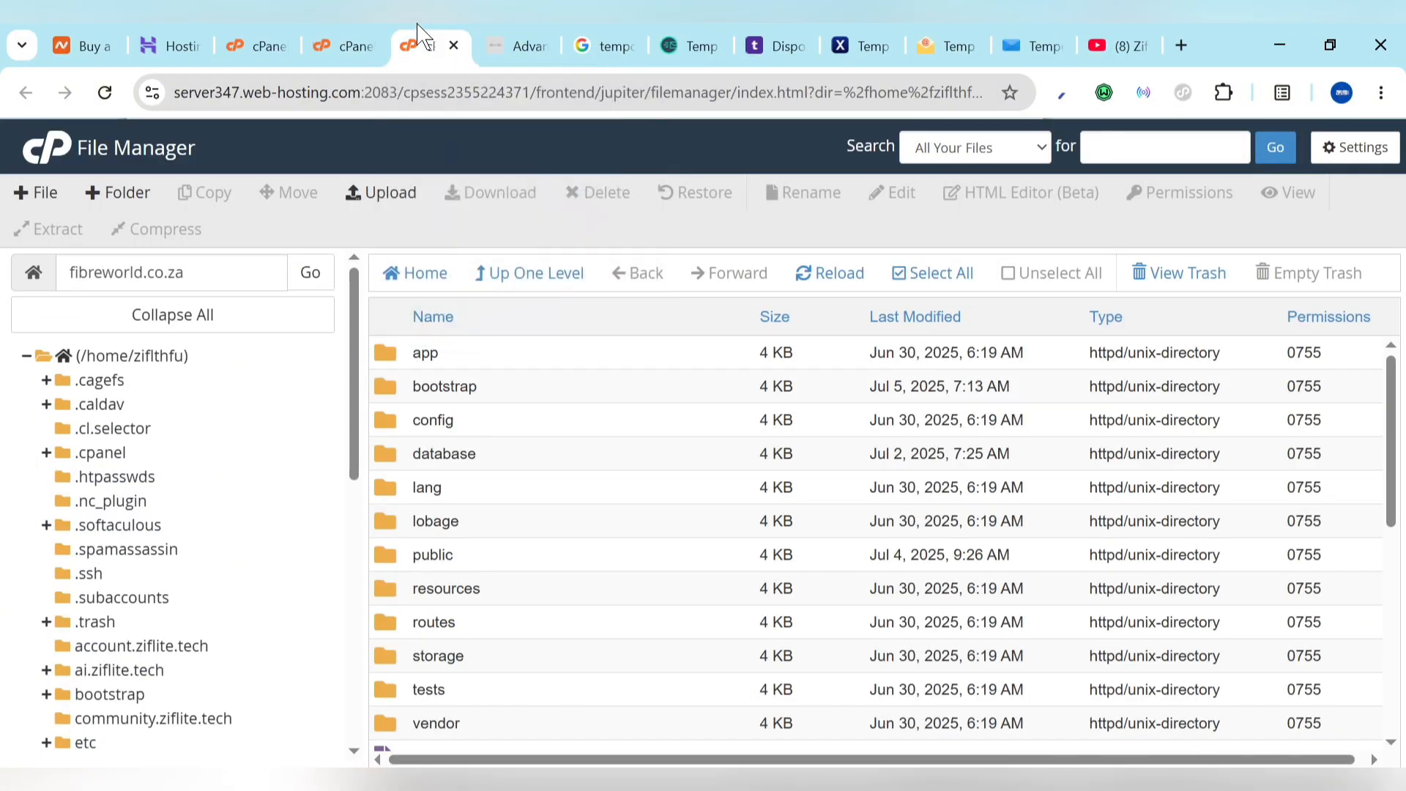
left_click_drag(443, 33, 555, 37)
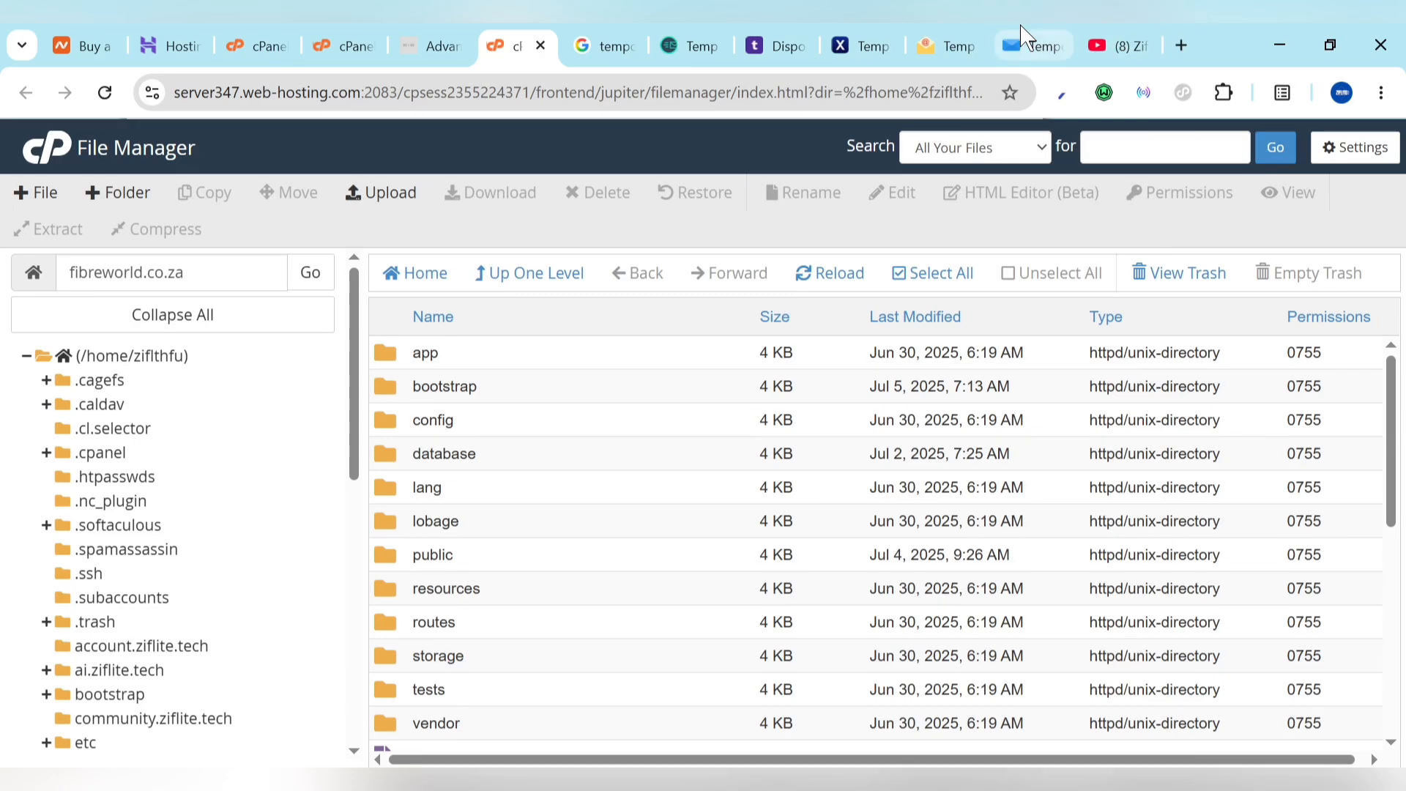
left_click(1022, 45)
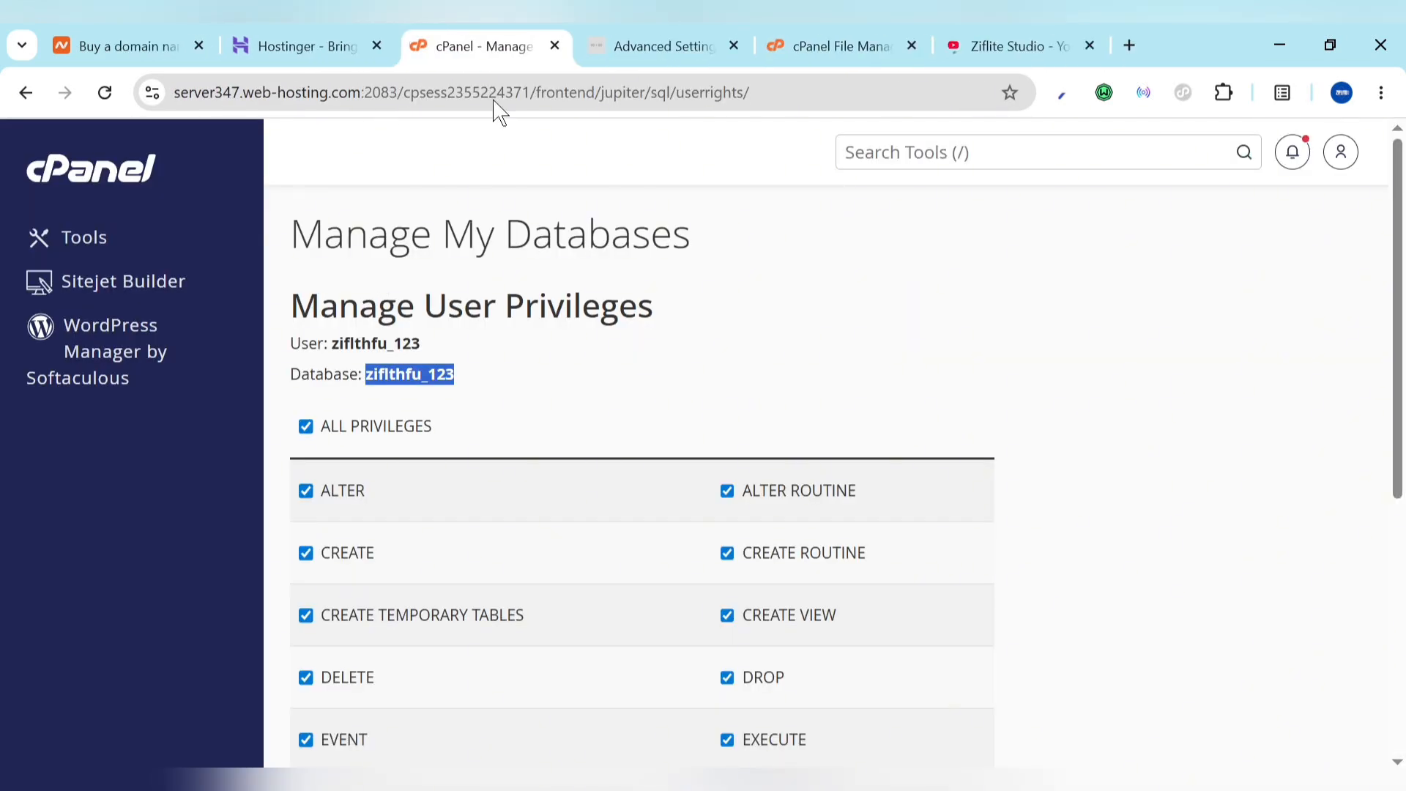
left_click(629, 37)
left_click(561, 37)
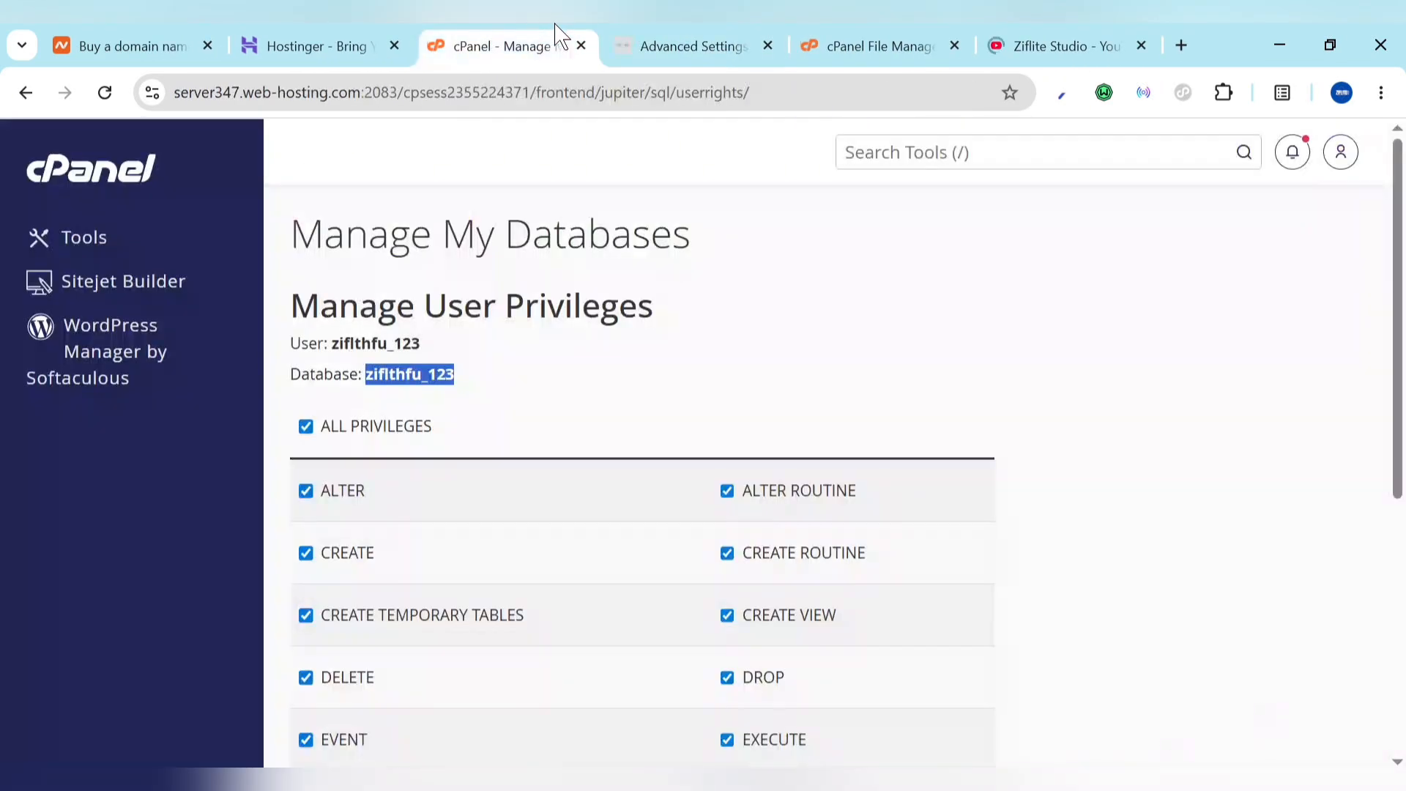
left_click(578, 220)
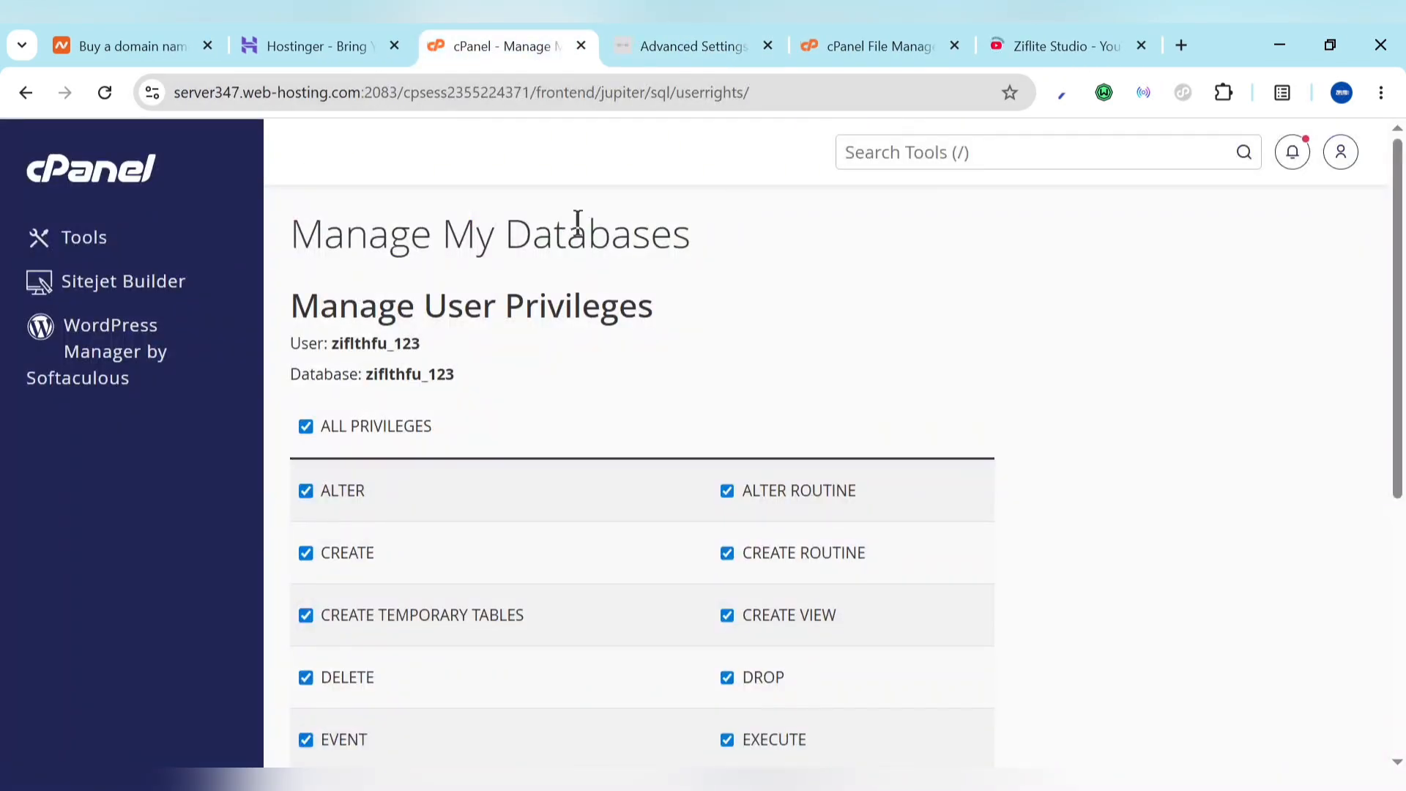
left_click(73, 169)
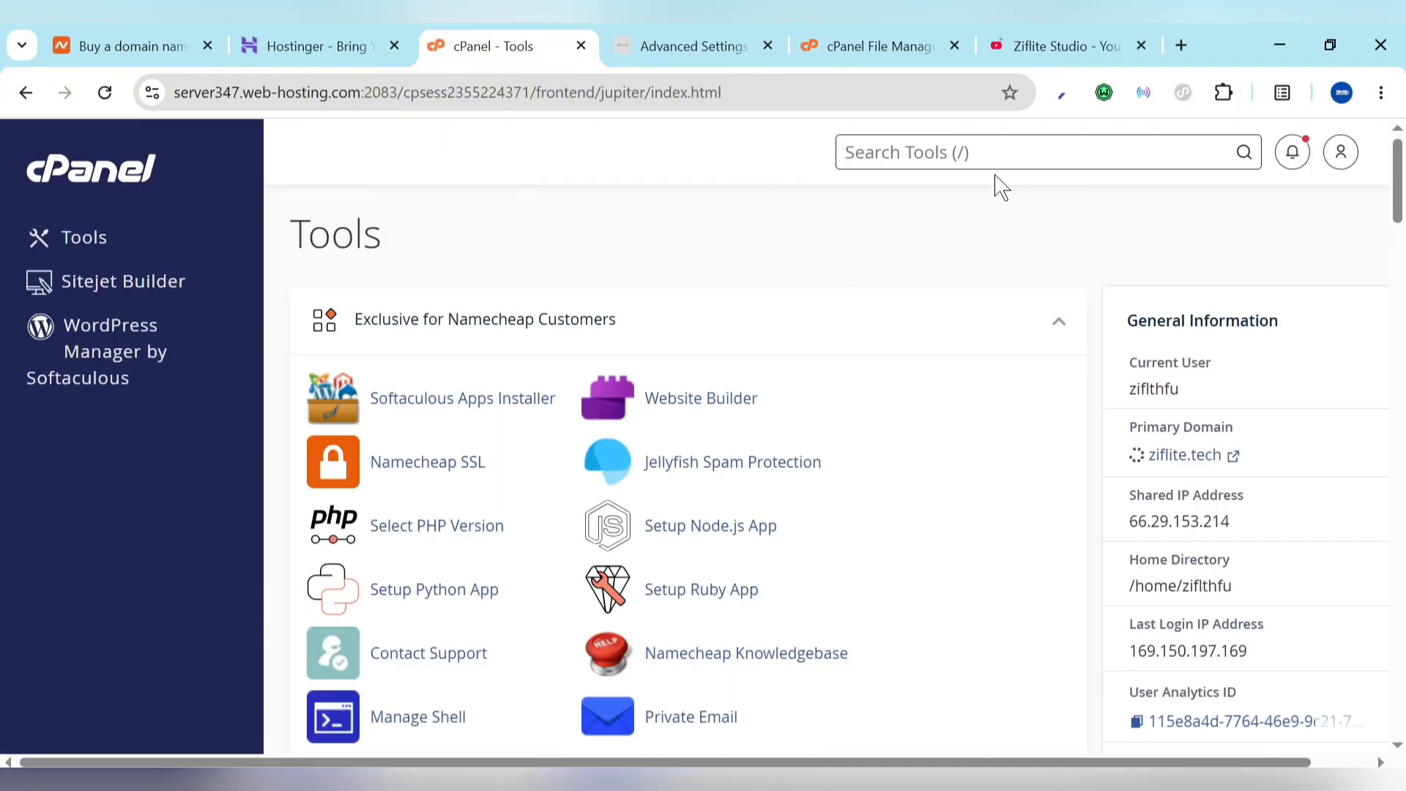
Step: Search cPanel tools for 'email', open Email Accounts and start creating a new account
type("email")
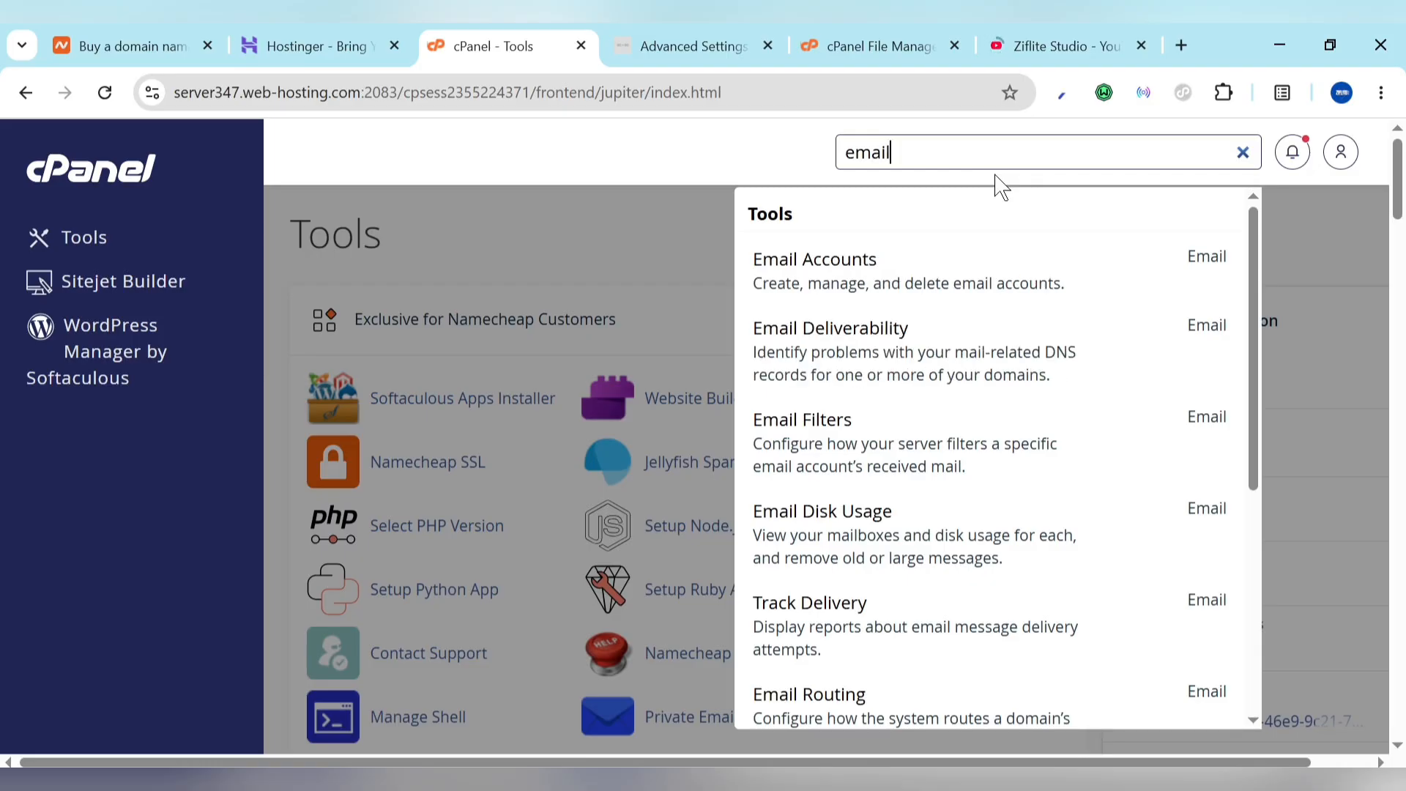
left_click(848, 257)
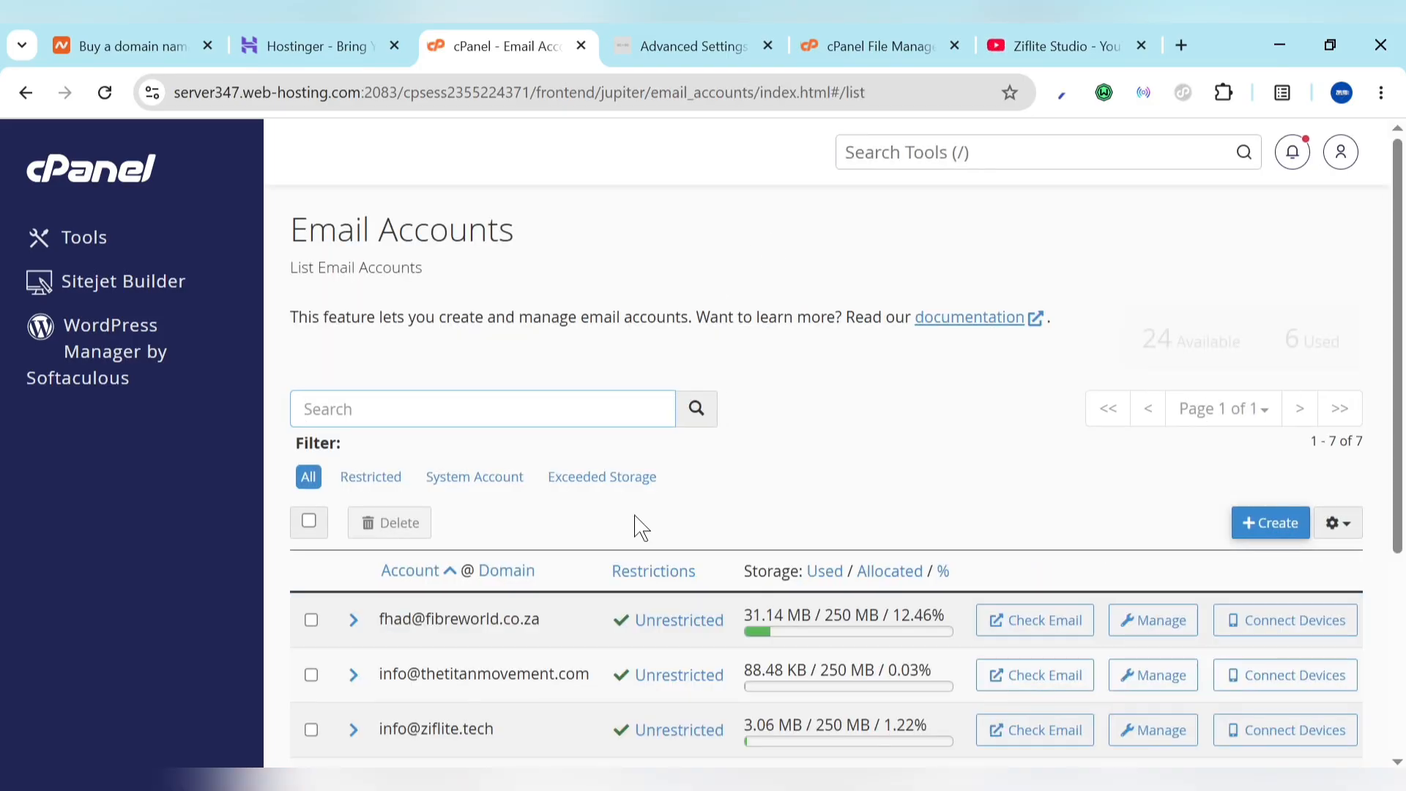
scroll(621, 627, "down", 2)
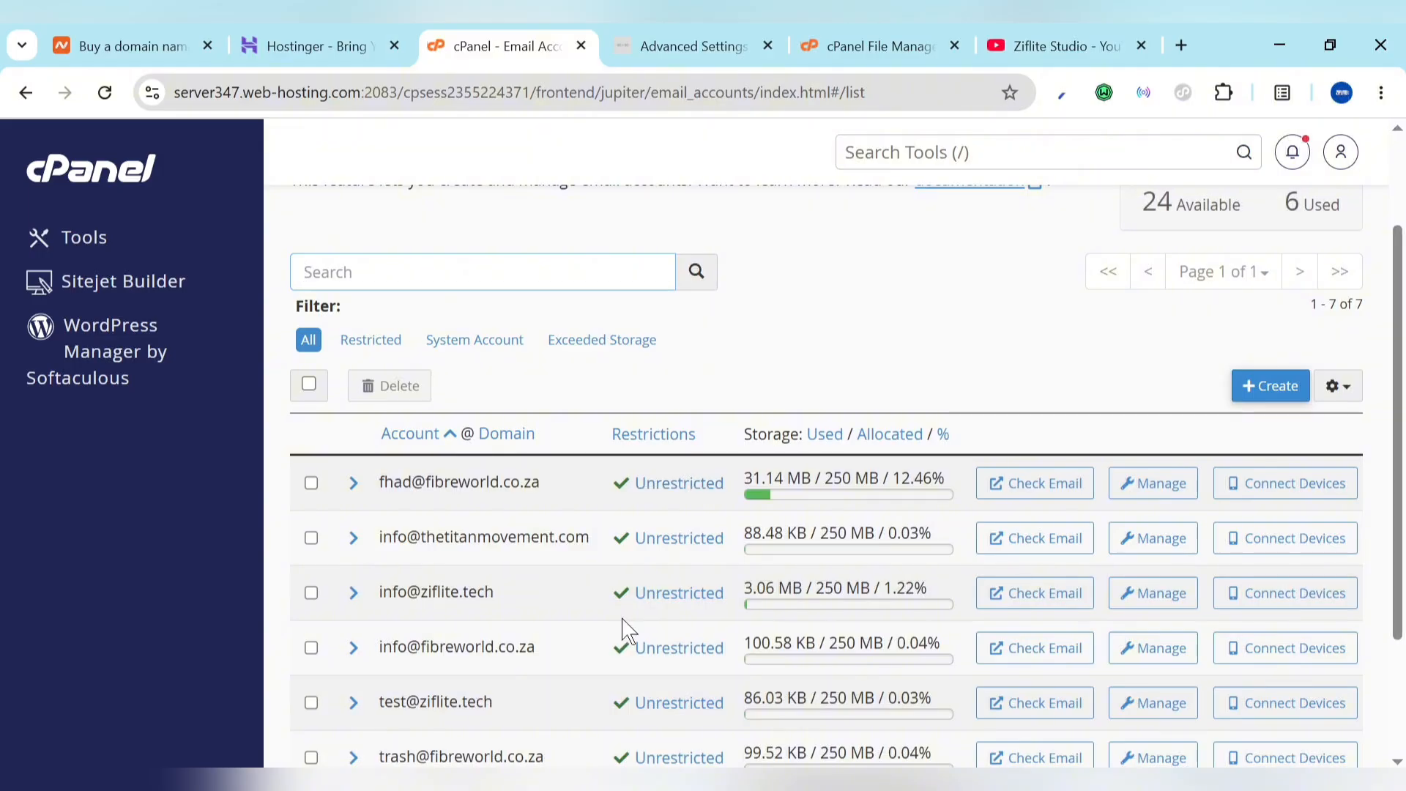
scroll(622, 628, "up", 2)
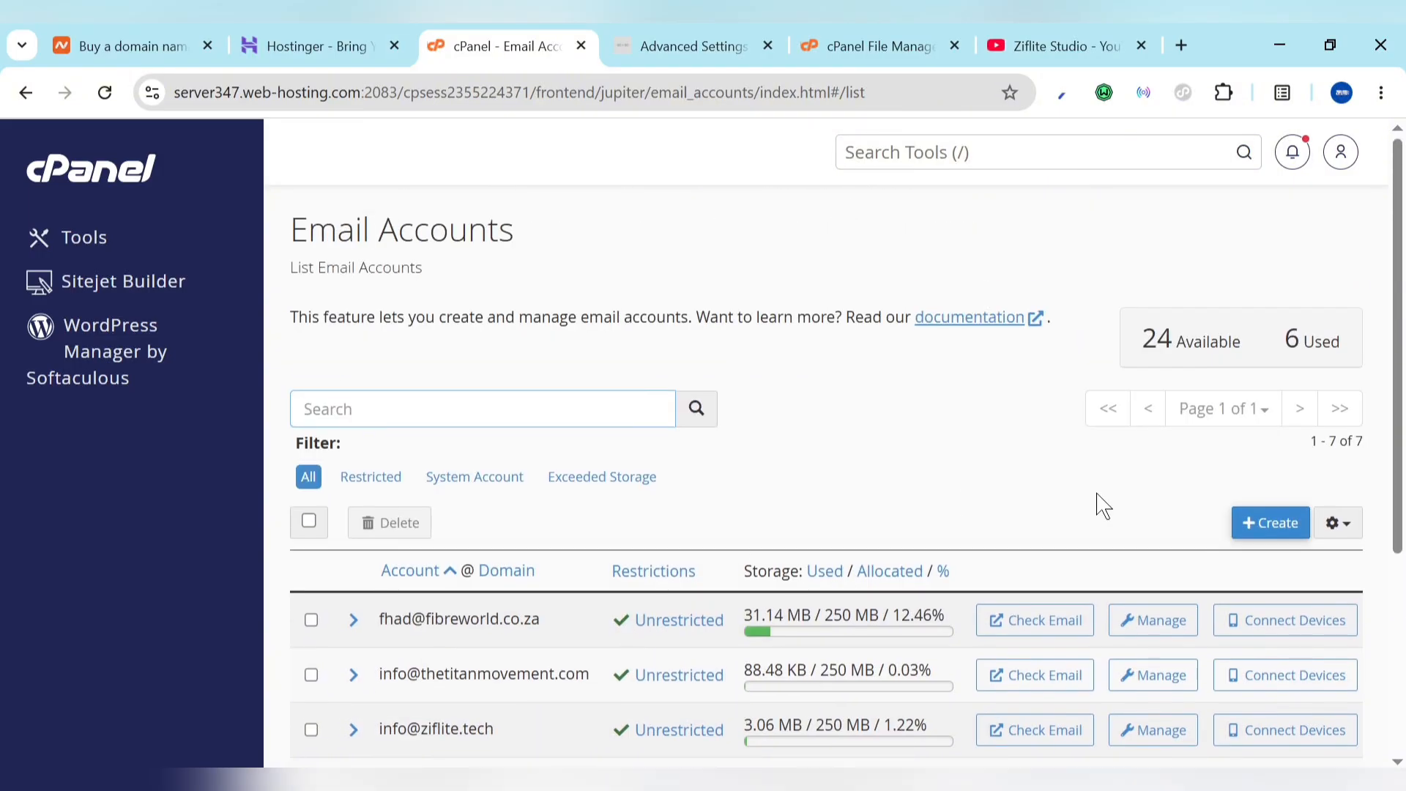
left_click(1265, 537)
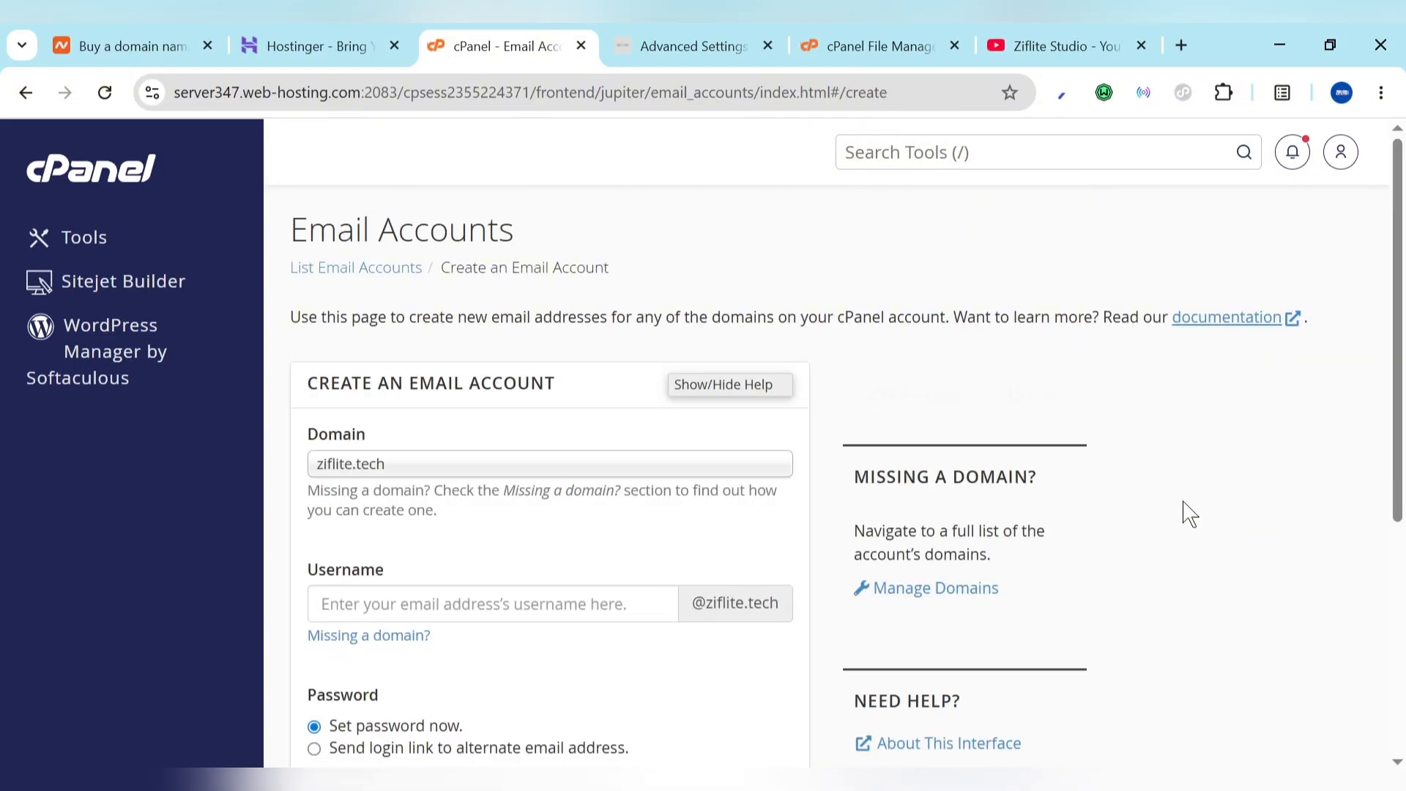
Step: Generate a strength-100 password for the new email account and go back to the account list
scroll(578, 542, "down", 2)
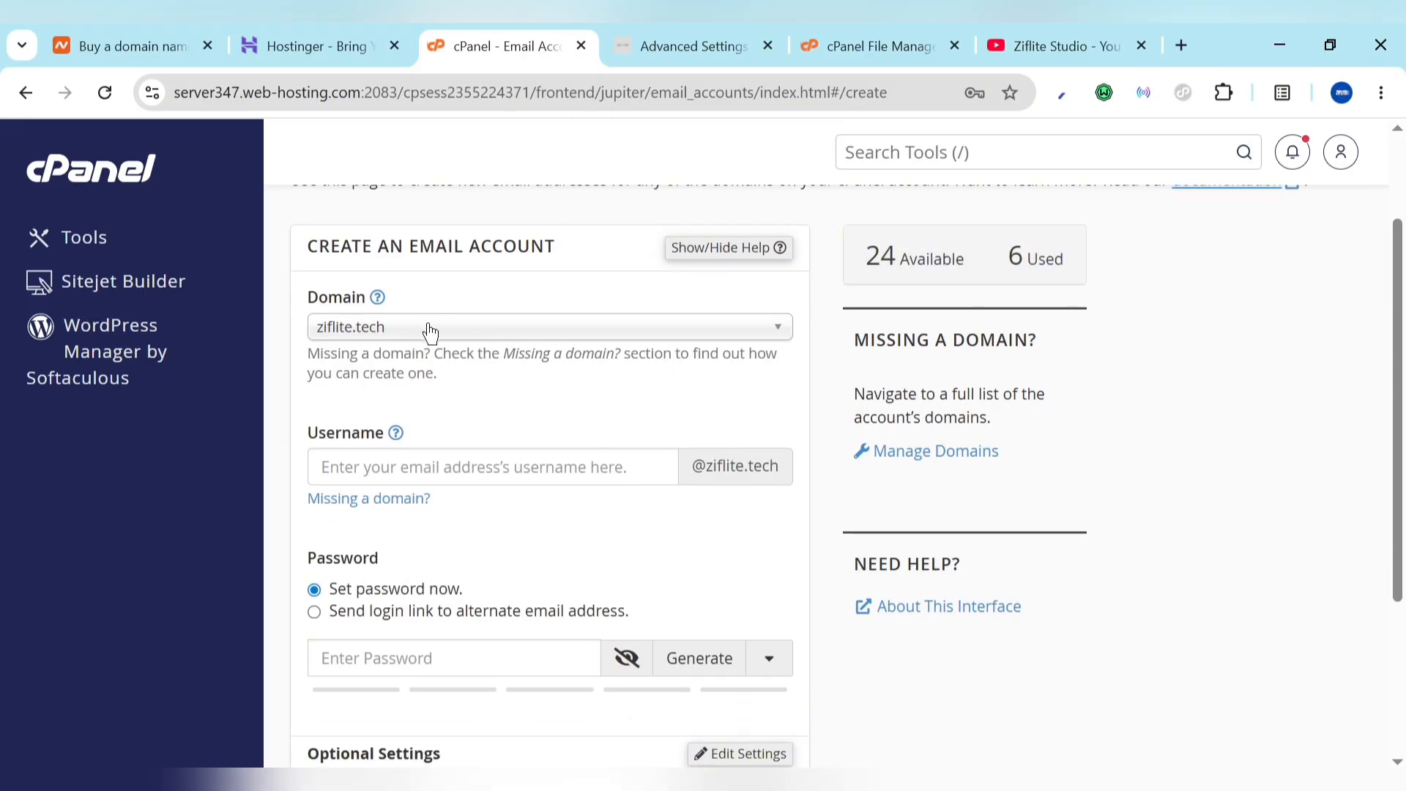
left_click(437, 481)
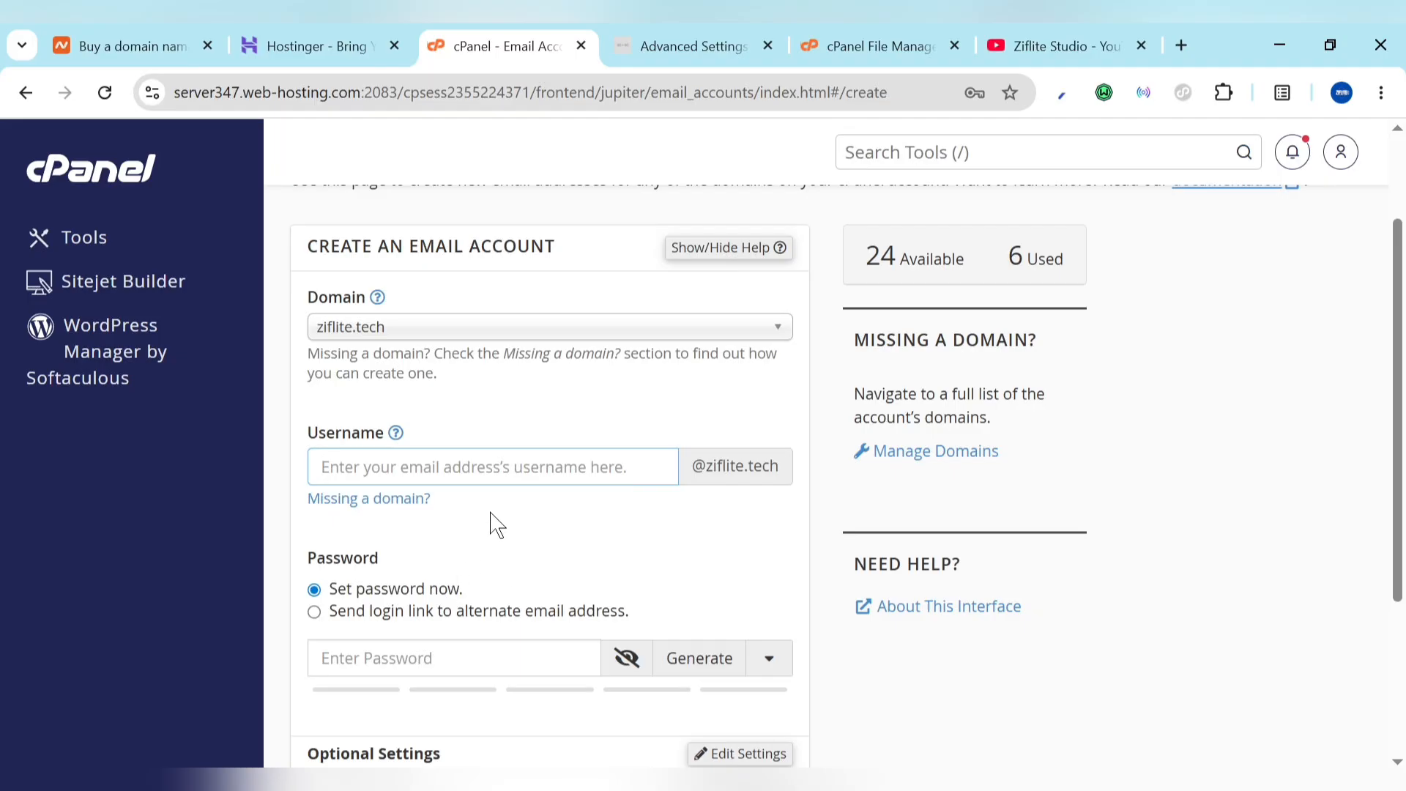
scroll(494, 524, "down", 2)
scroll(494, 524, "down", 1)
left_click(700, 413)
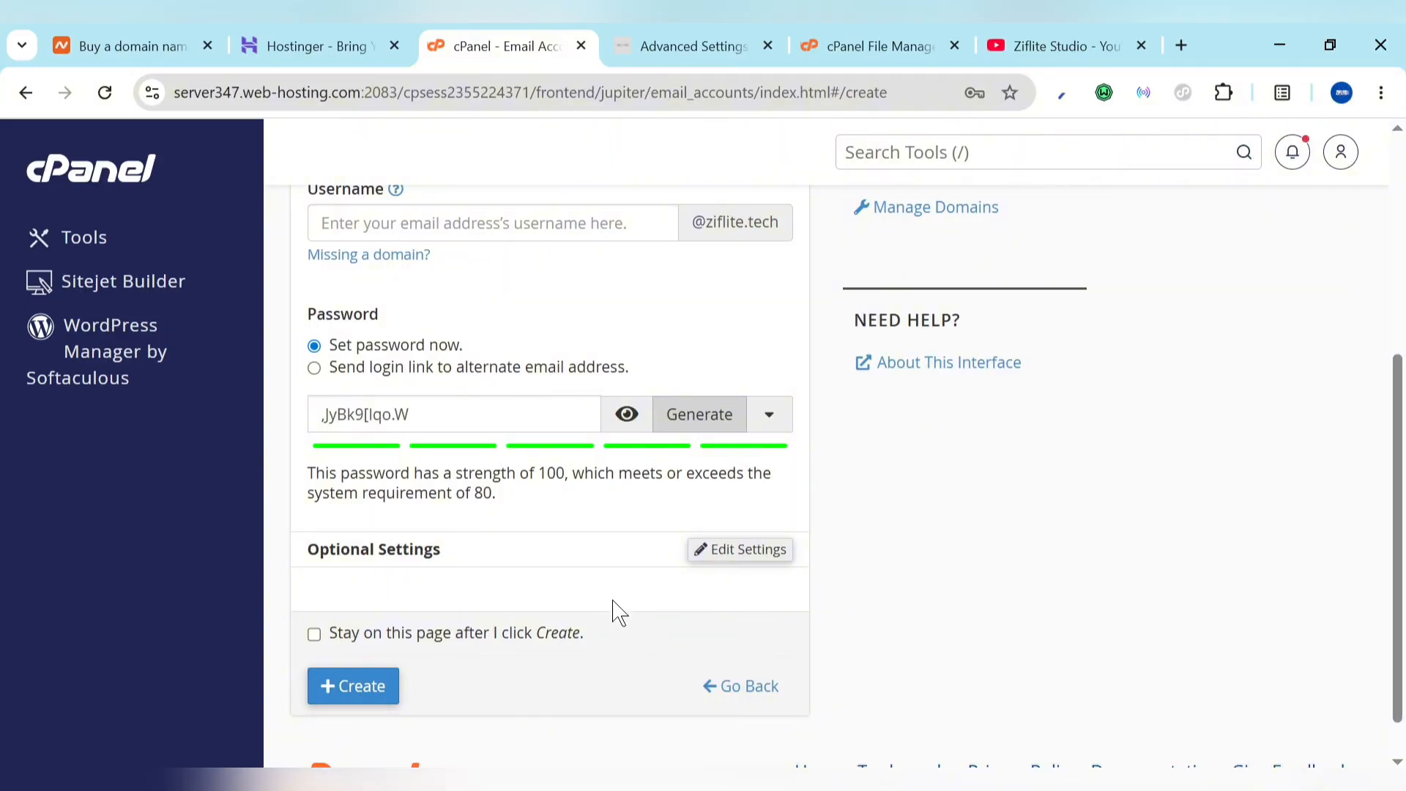
left_click(736, 700)
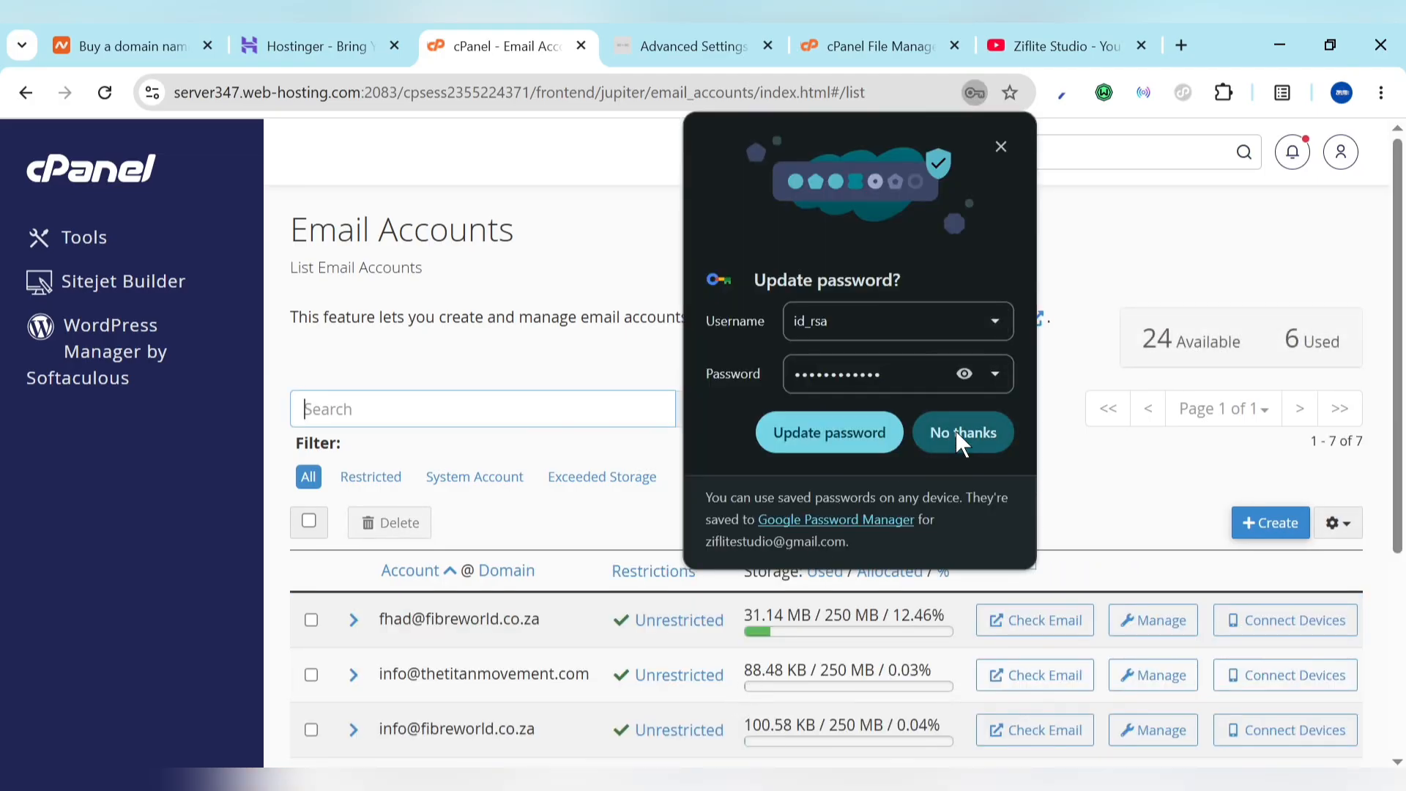
Step: Decline Chrome's password update and show the trash mailbox's client settings: IMAP 993, SMTP 465
left_click(955, 430)
scroll(884, 570, "down", 4)
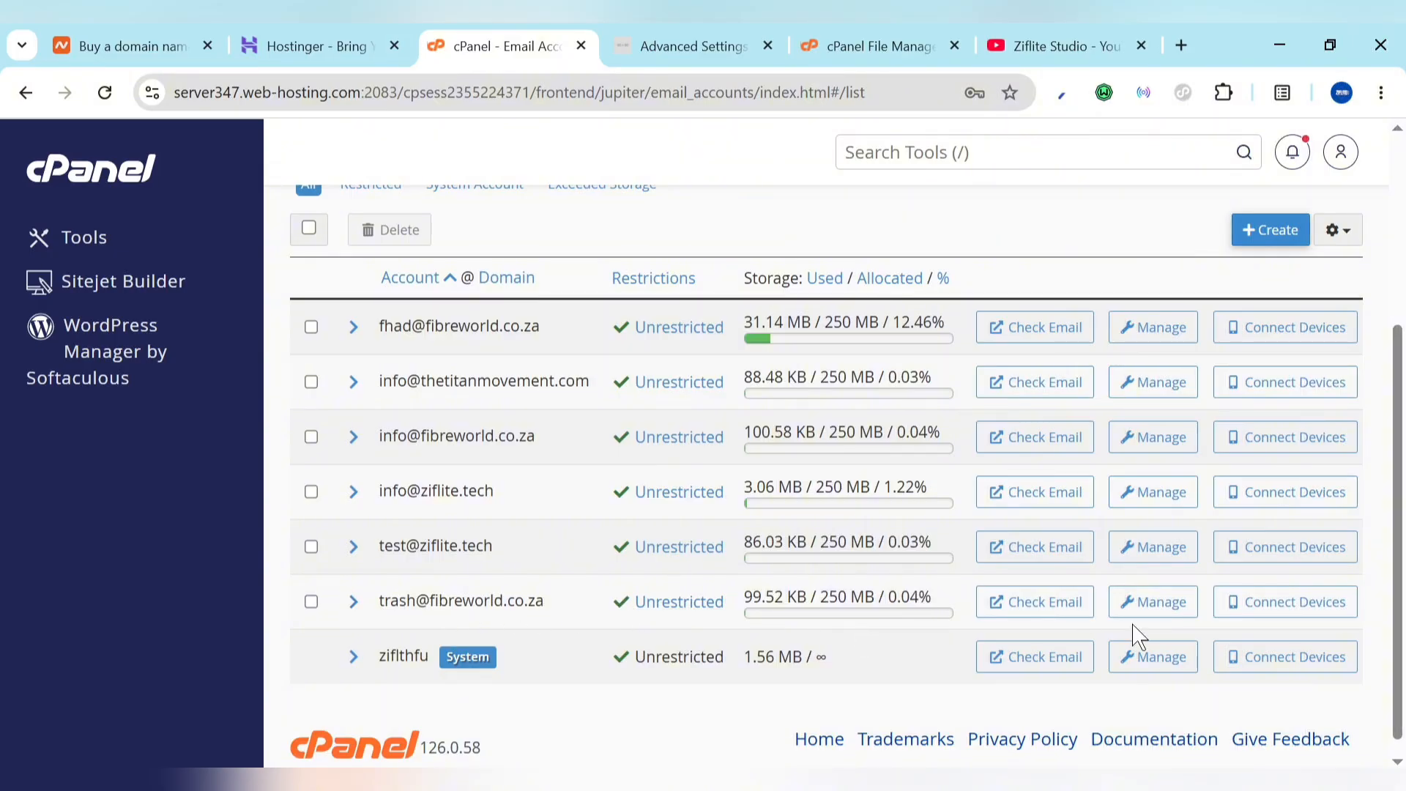
left_click(1297, 603)
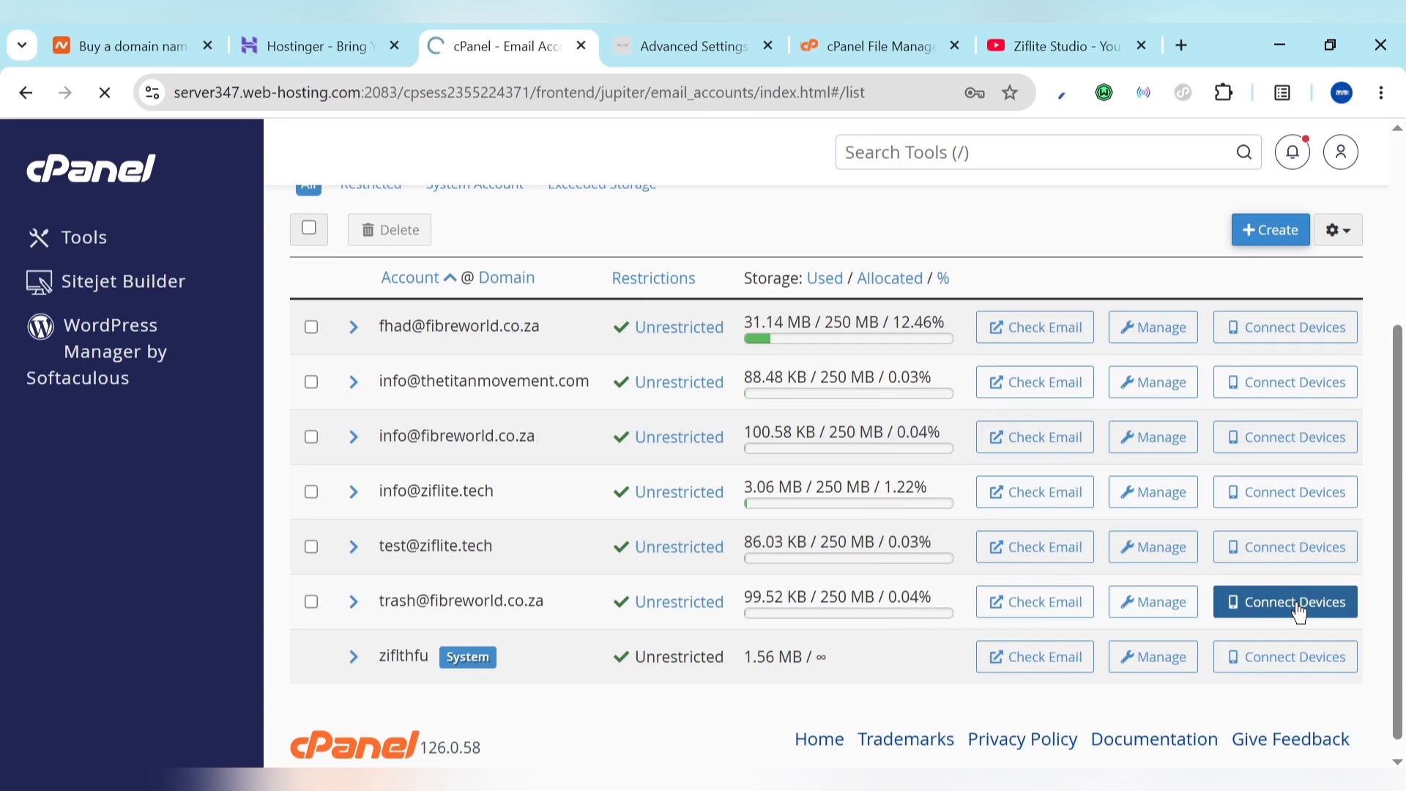
scroll(842, 567, "down", 6)
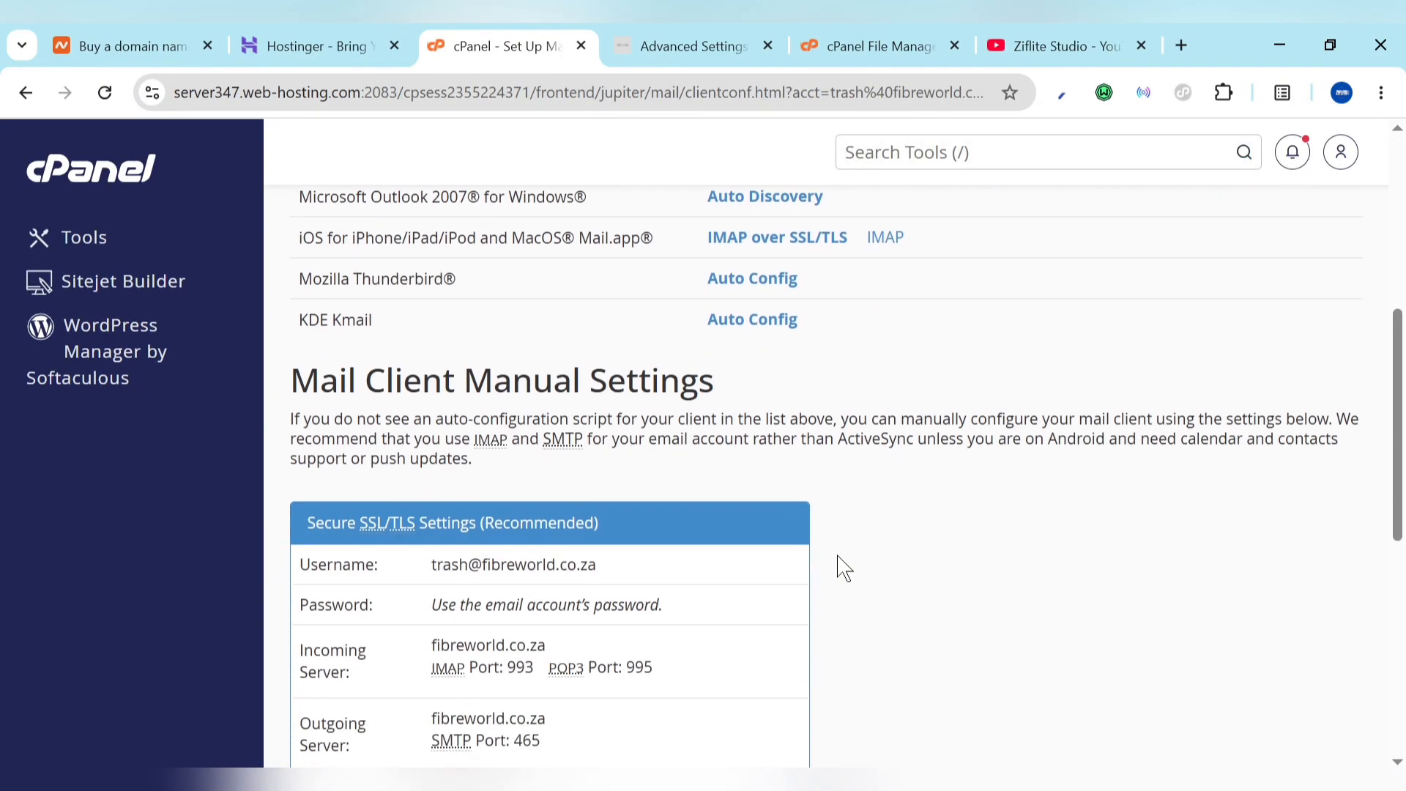
scroll(841, 568, "down", 3)
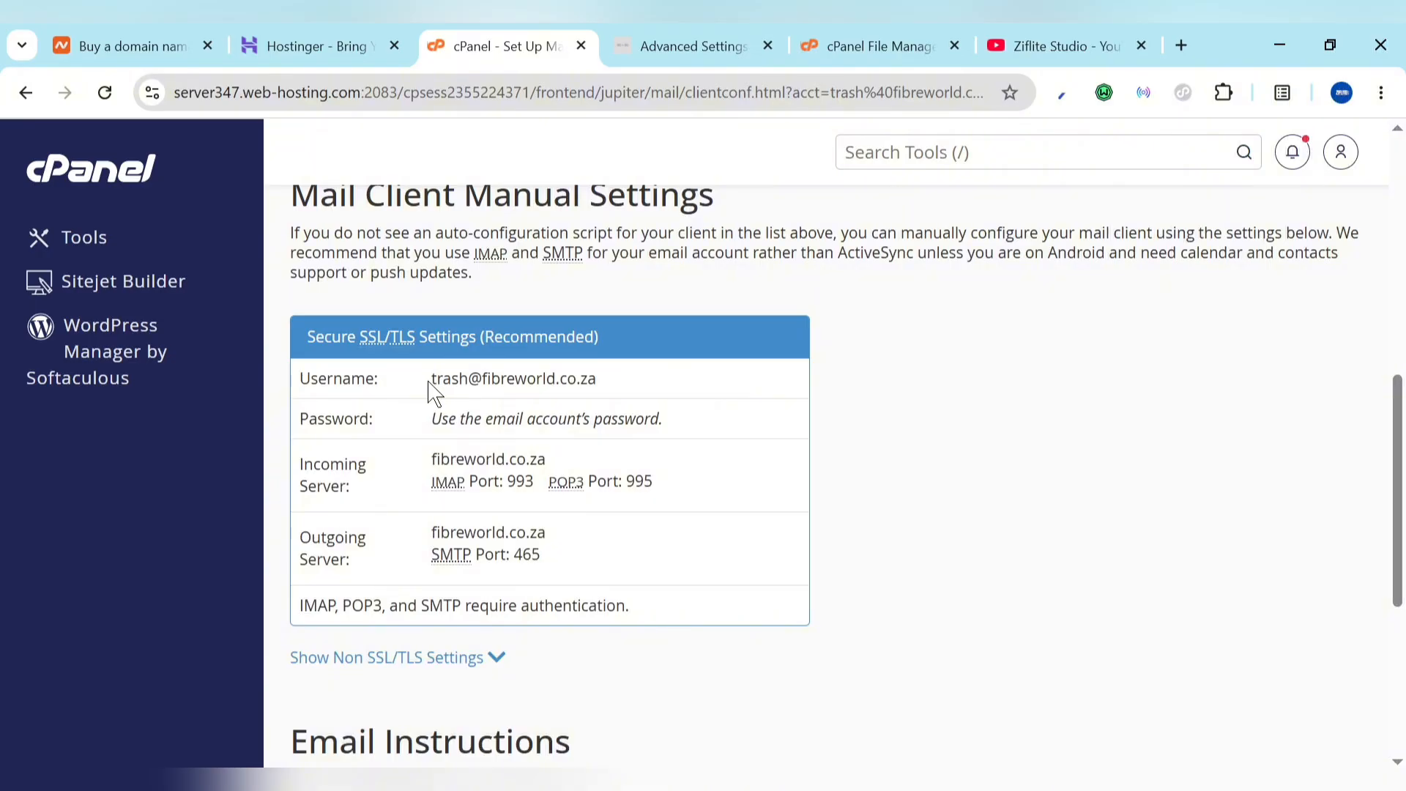
Step: Set the IMAP username to the trash mailbox address and IMAP host to fibreworld.co.za
key("ctrl+Tab")
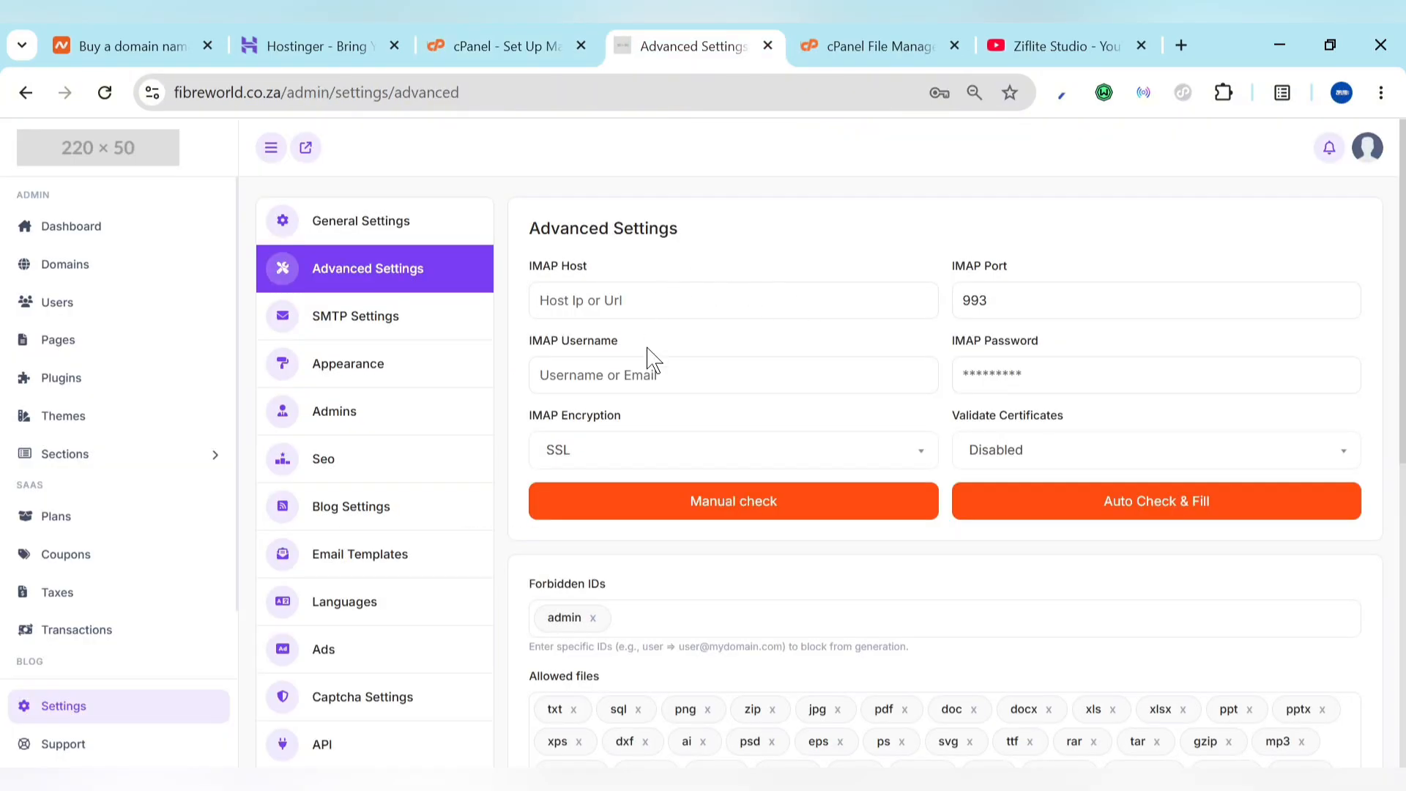
left_click(628, 366)
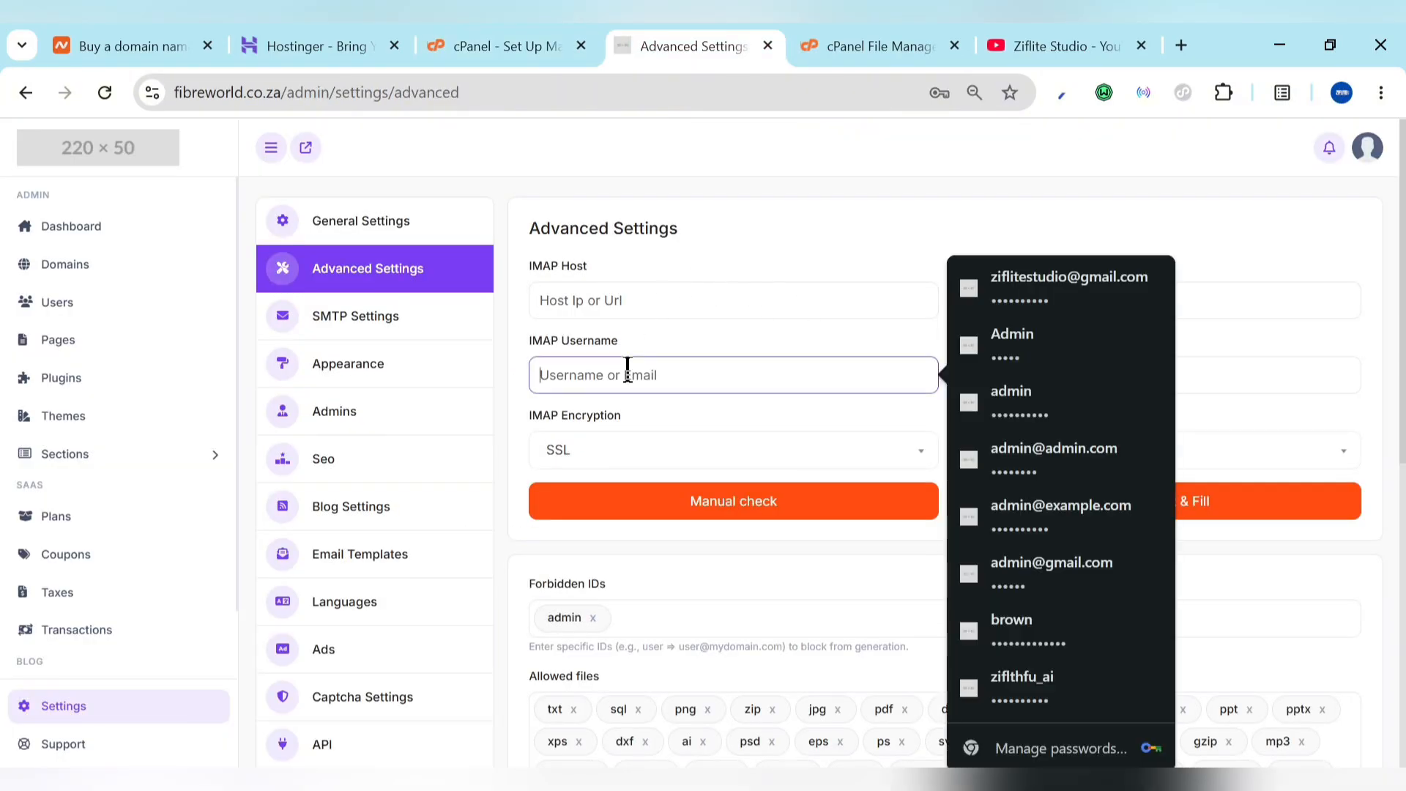
key("ctrl+v")
left_click(674, 304)
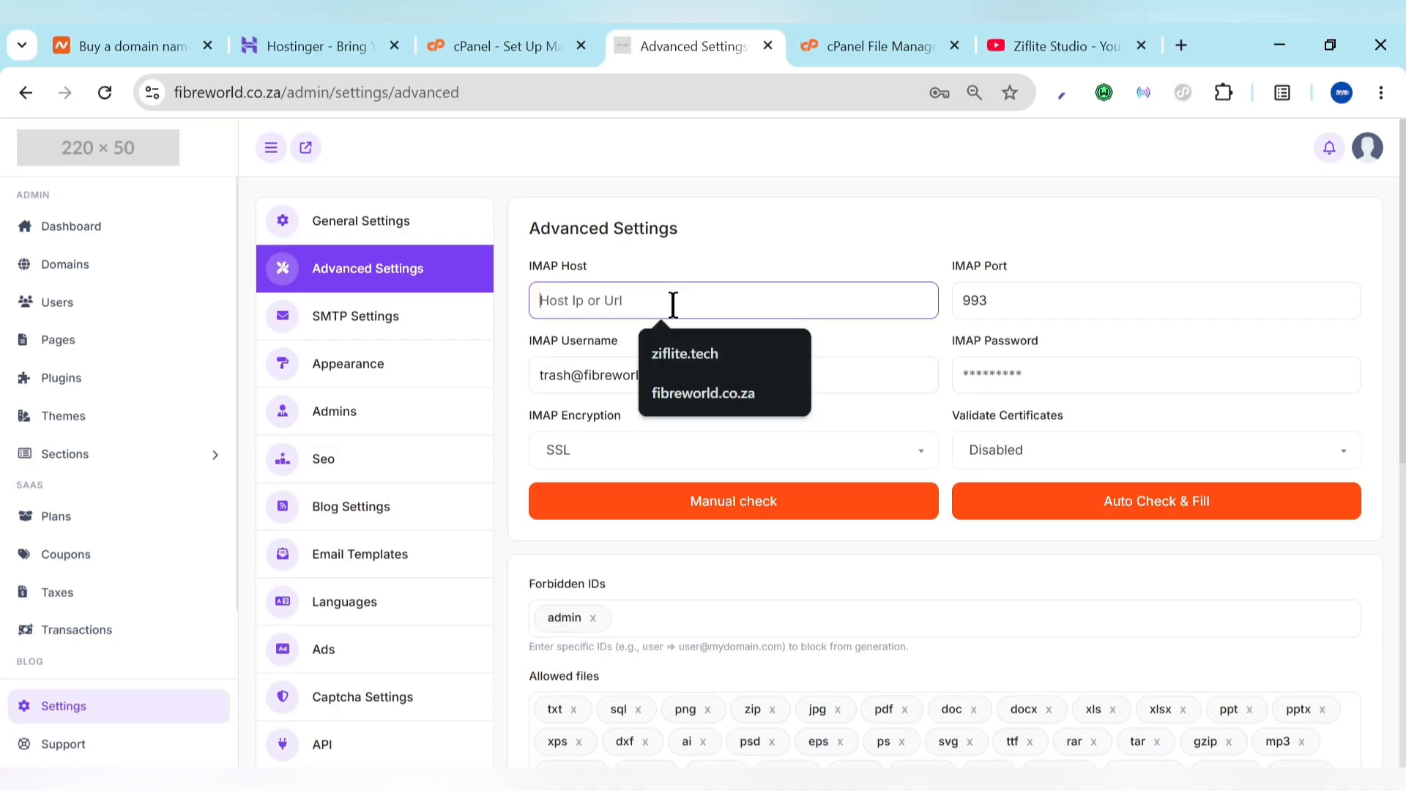
left_click(537, 38)
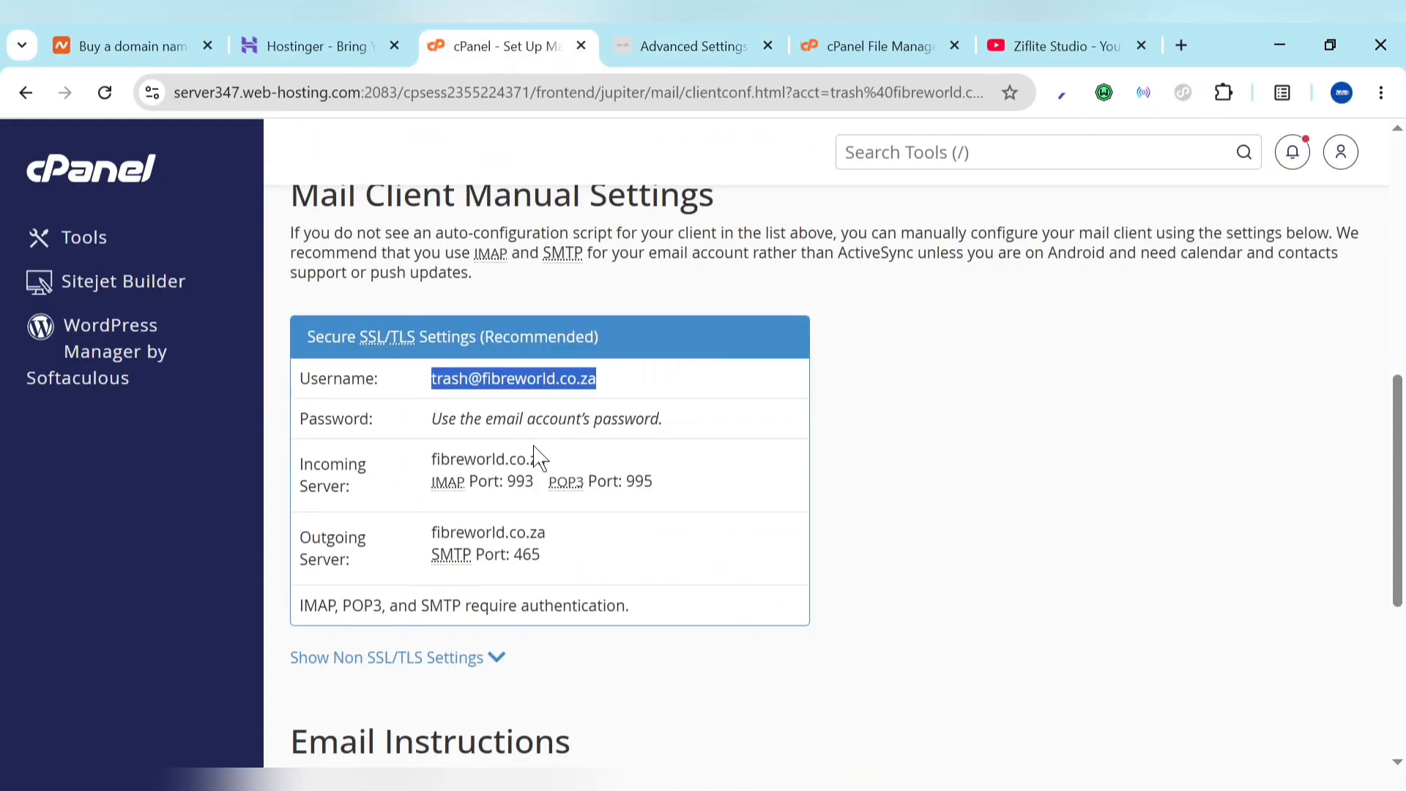
left_click(684, 38)
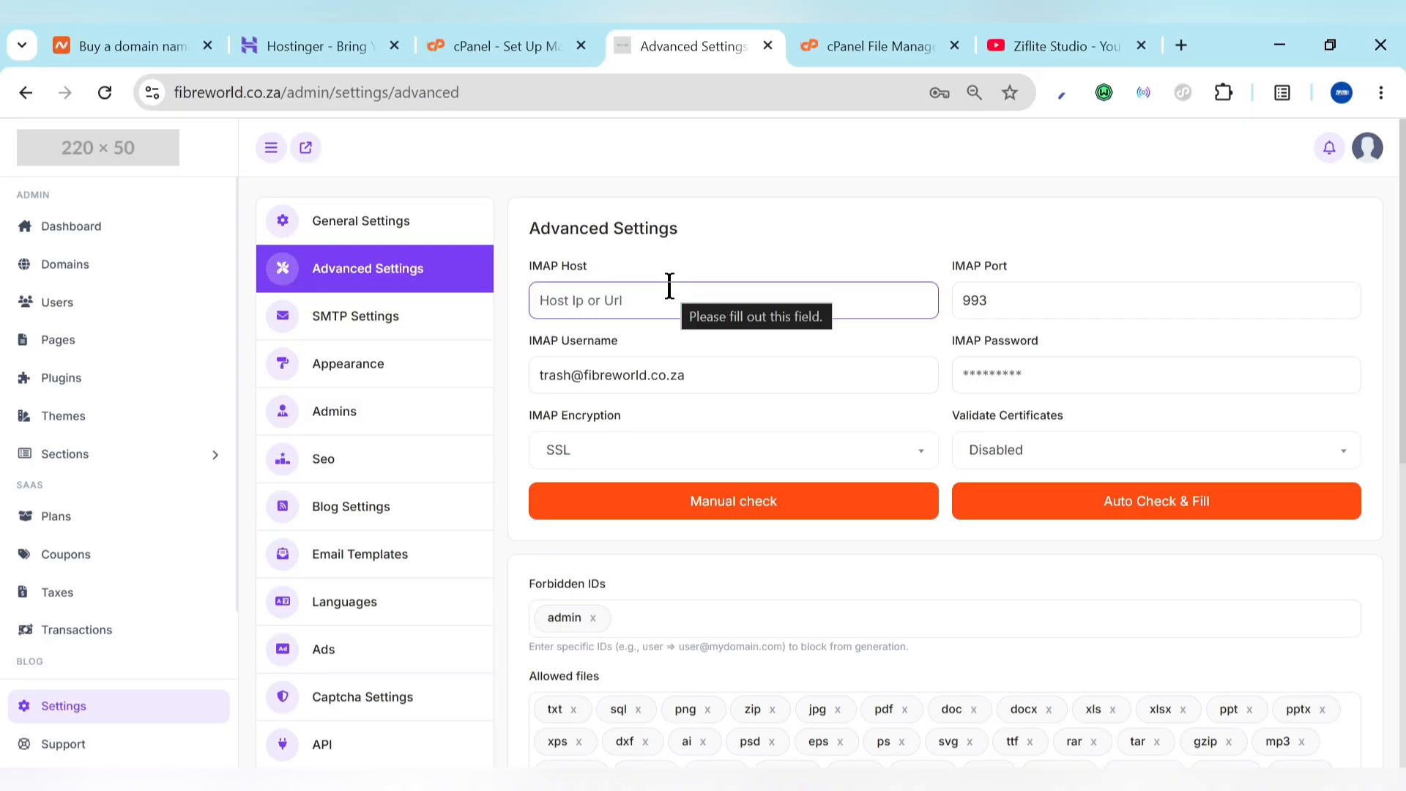
key("ctrl+v")
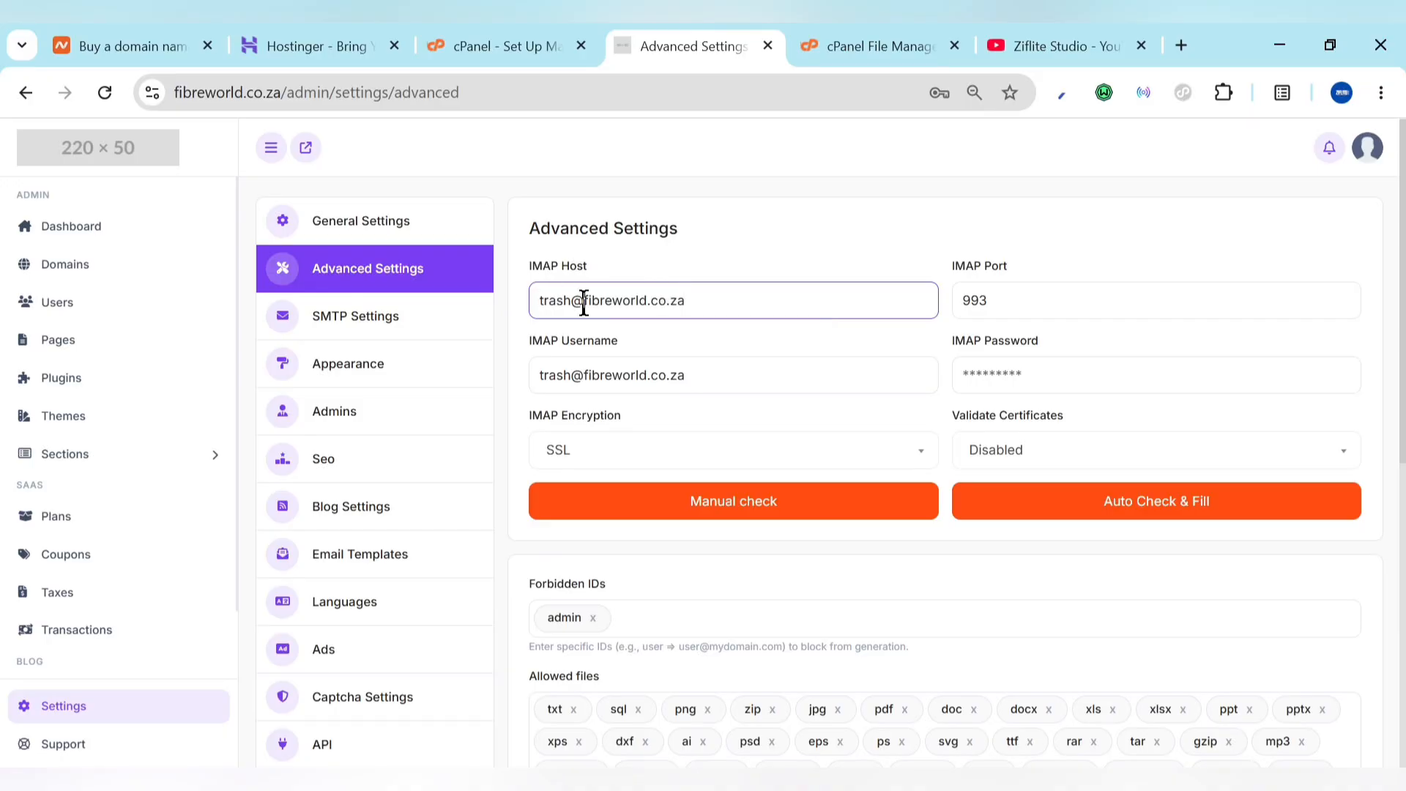
left_click_drag(584, 303, 512, 314)
key("BackSpace")
Step: Enter the mailbox password and run a manual check confirming the IMAP server connects
left_click(538, 36)
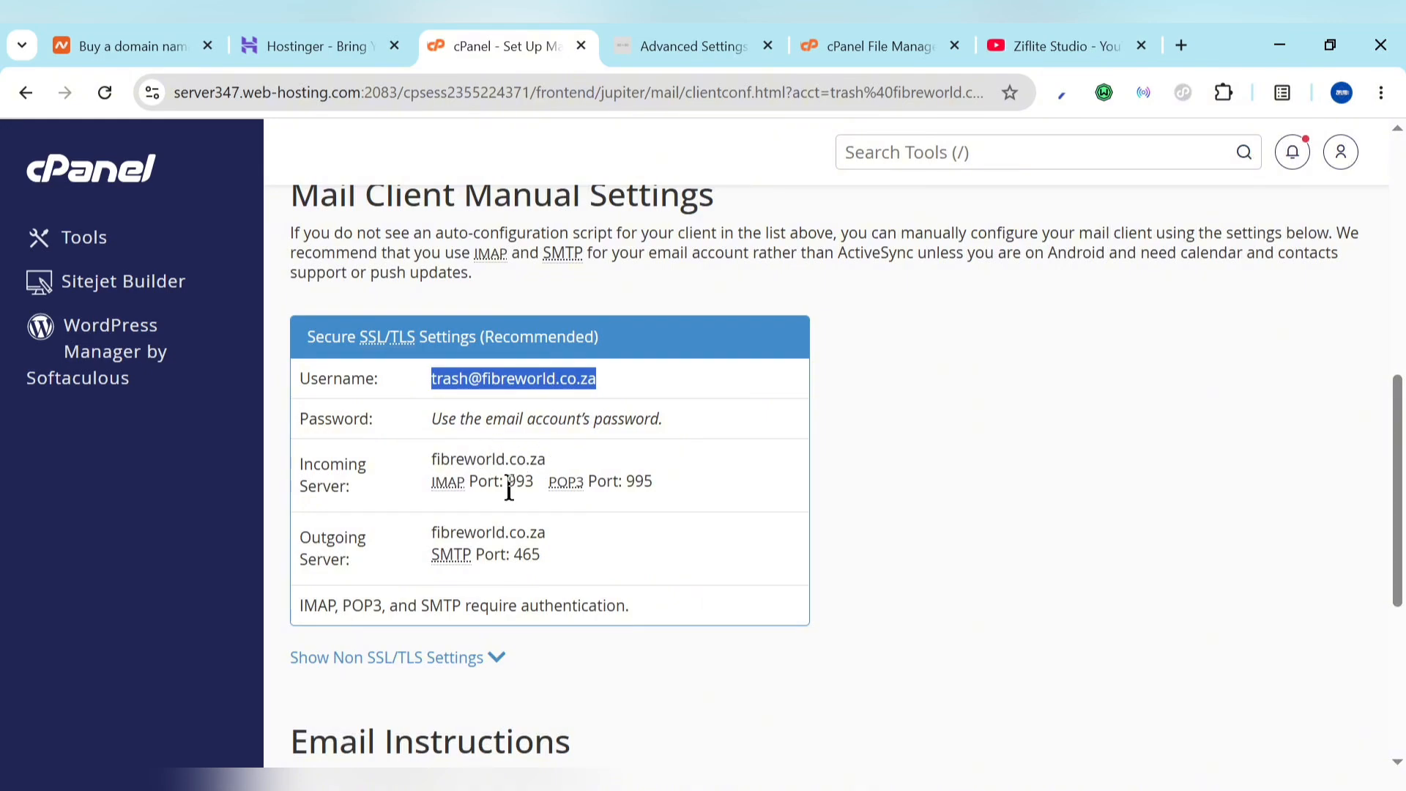
left_click(648, 40)
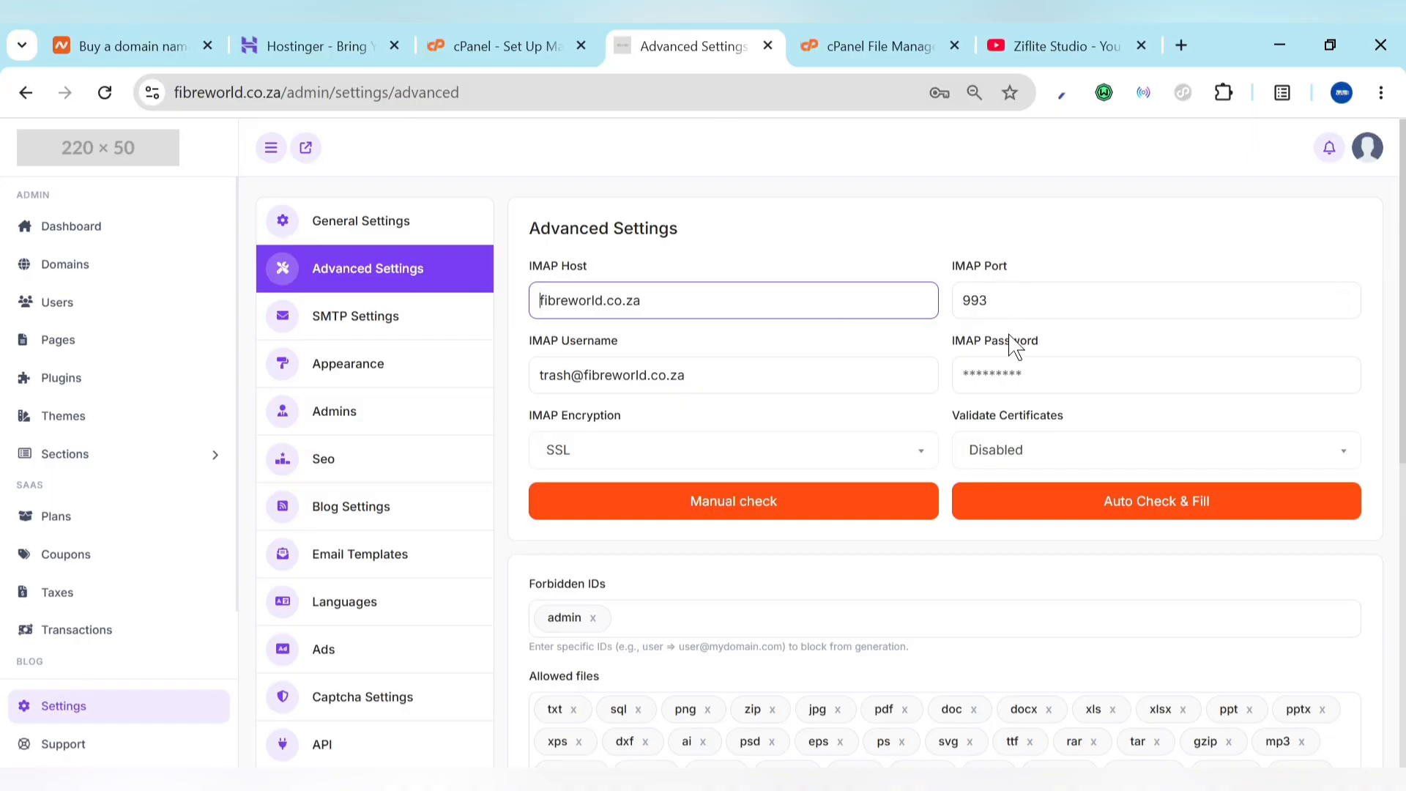
left_click(1022, 377)
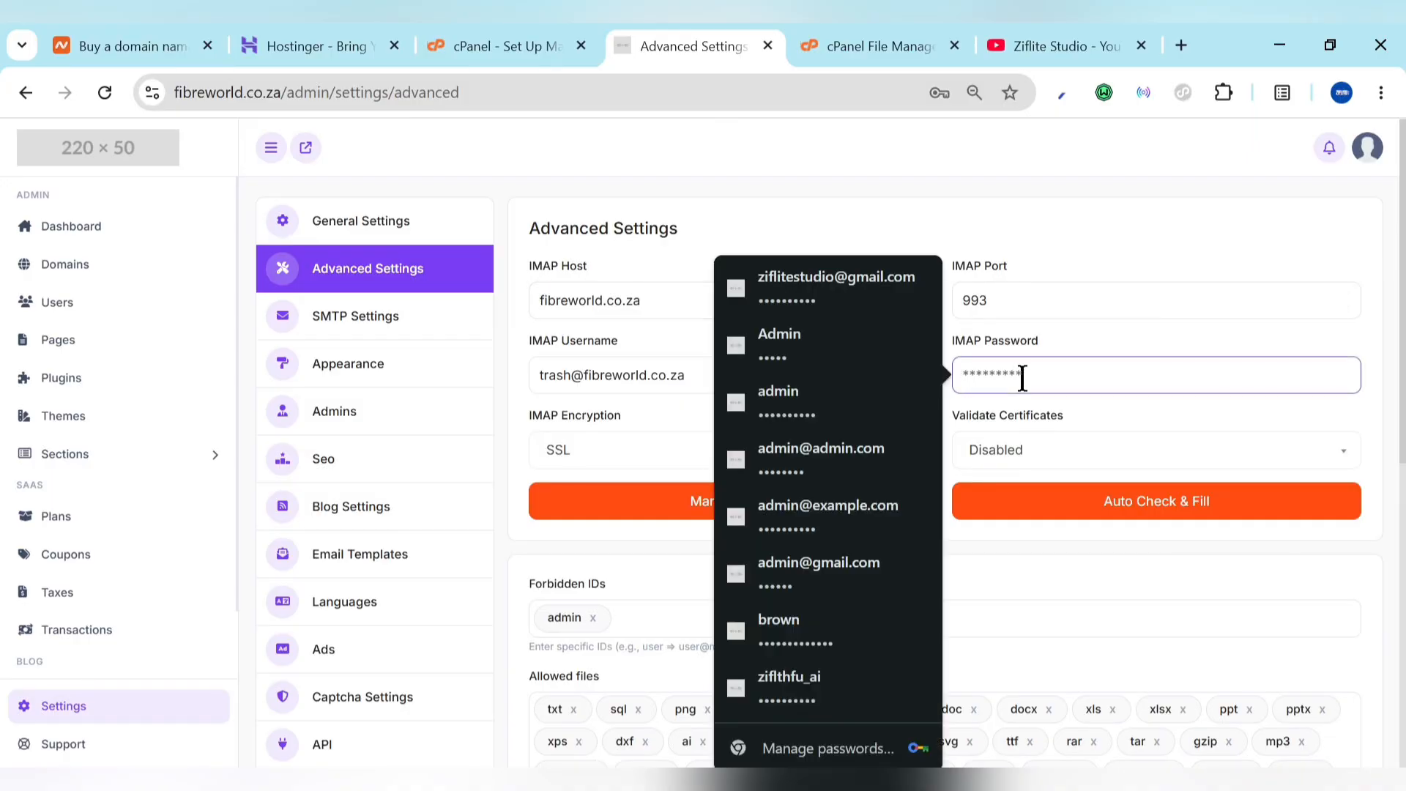
key("ctrl+v")
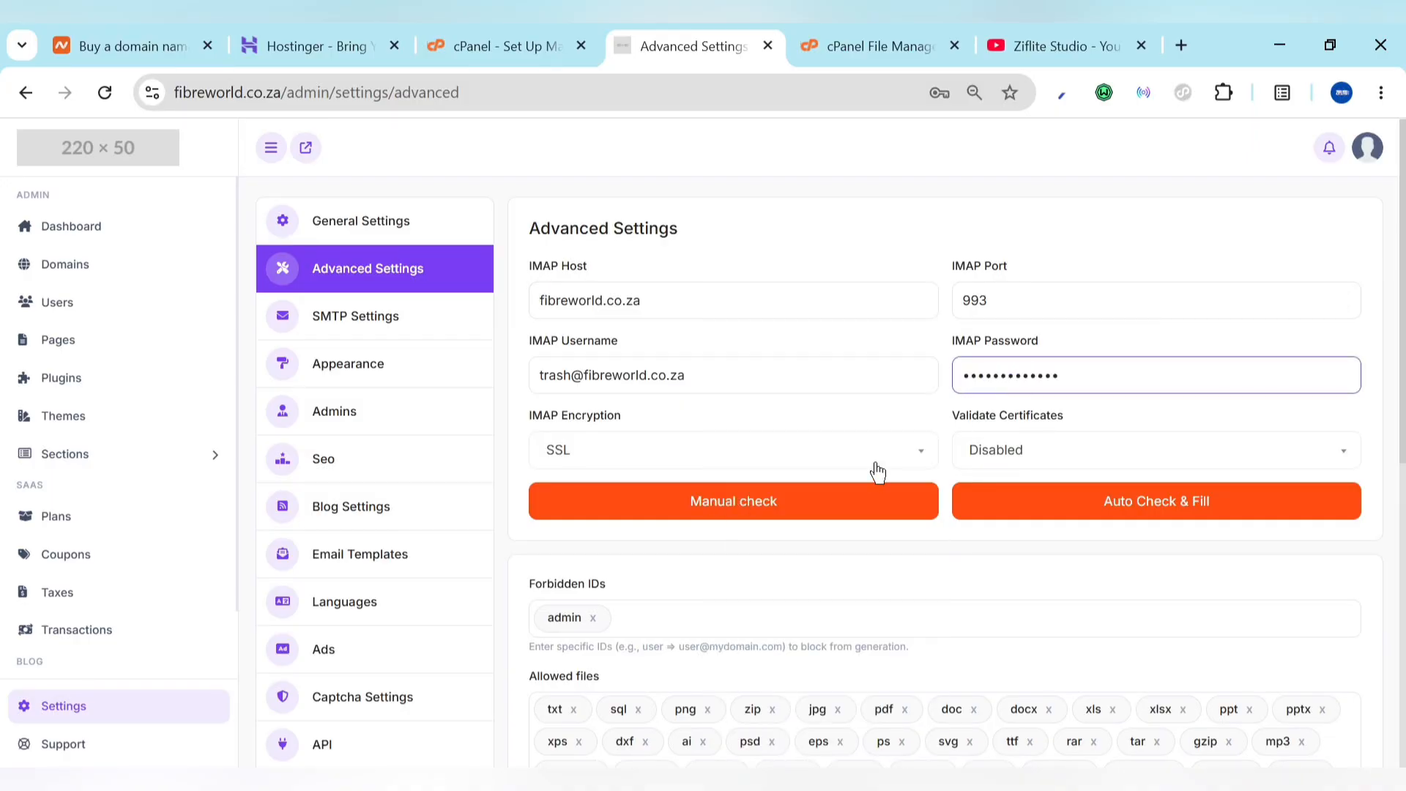
left_click(782, 501)
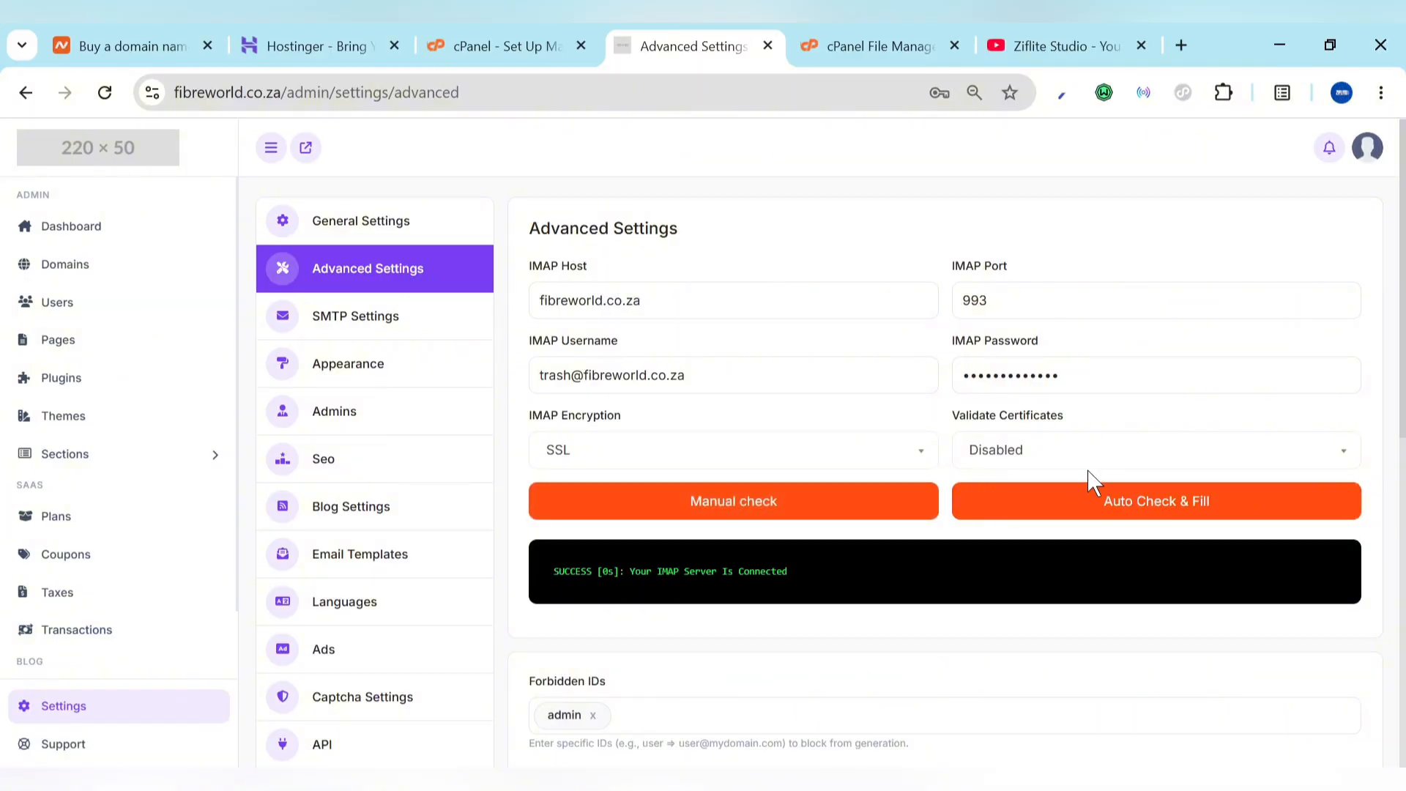
Step: Run Auto Check & Fill, save the IMAP Advanced Settings, and go to SMTP Settings
left_click(1121, 504)
scroll(850, 633, "down", 10)
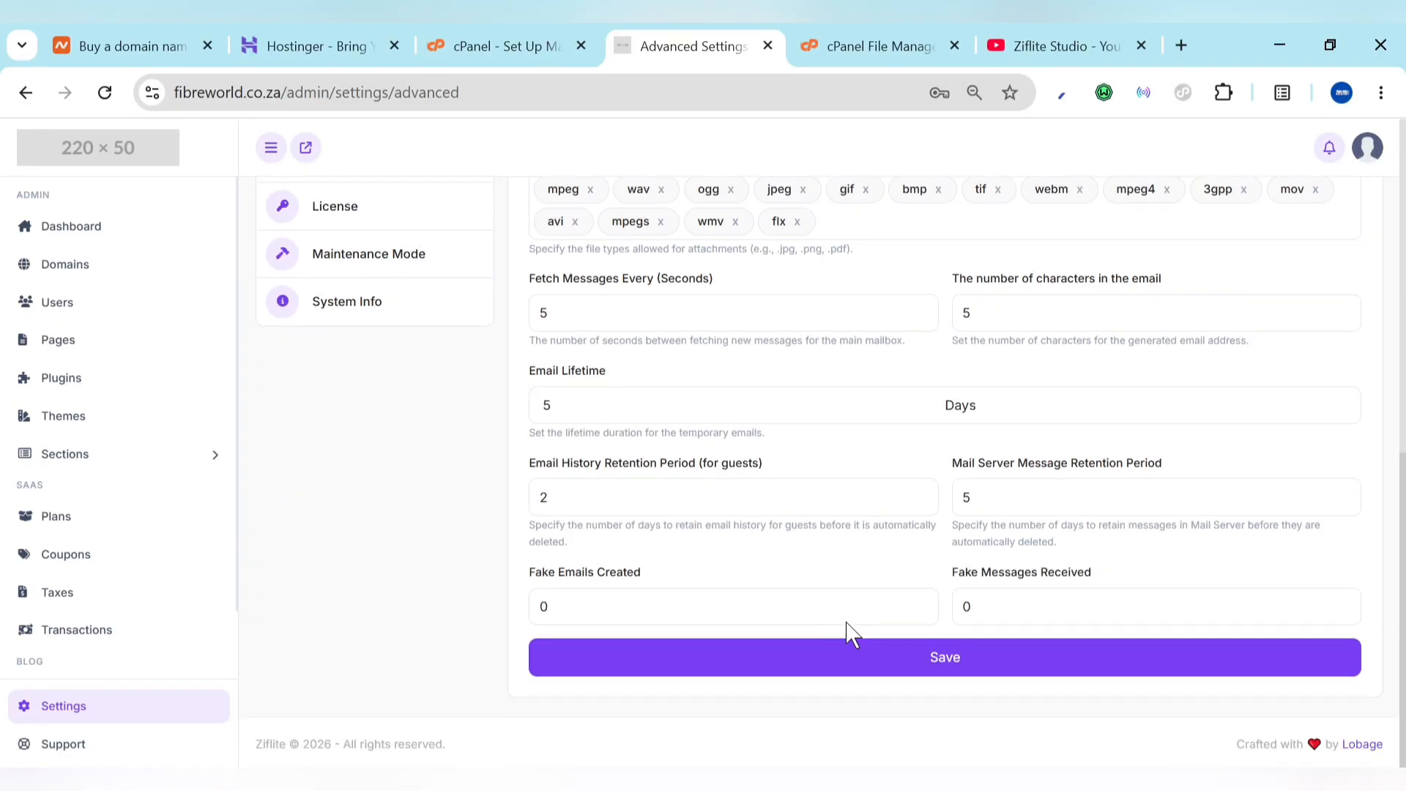
left_click(928, 672)
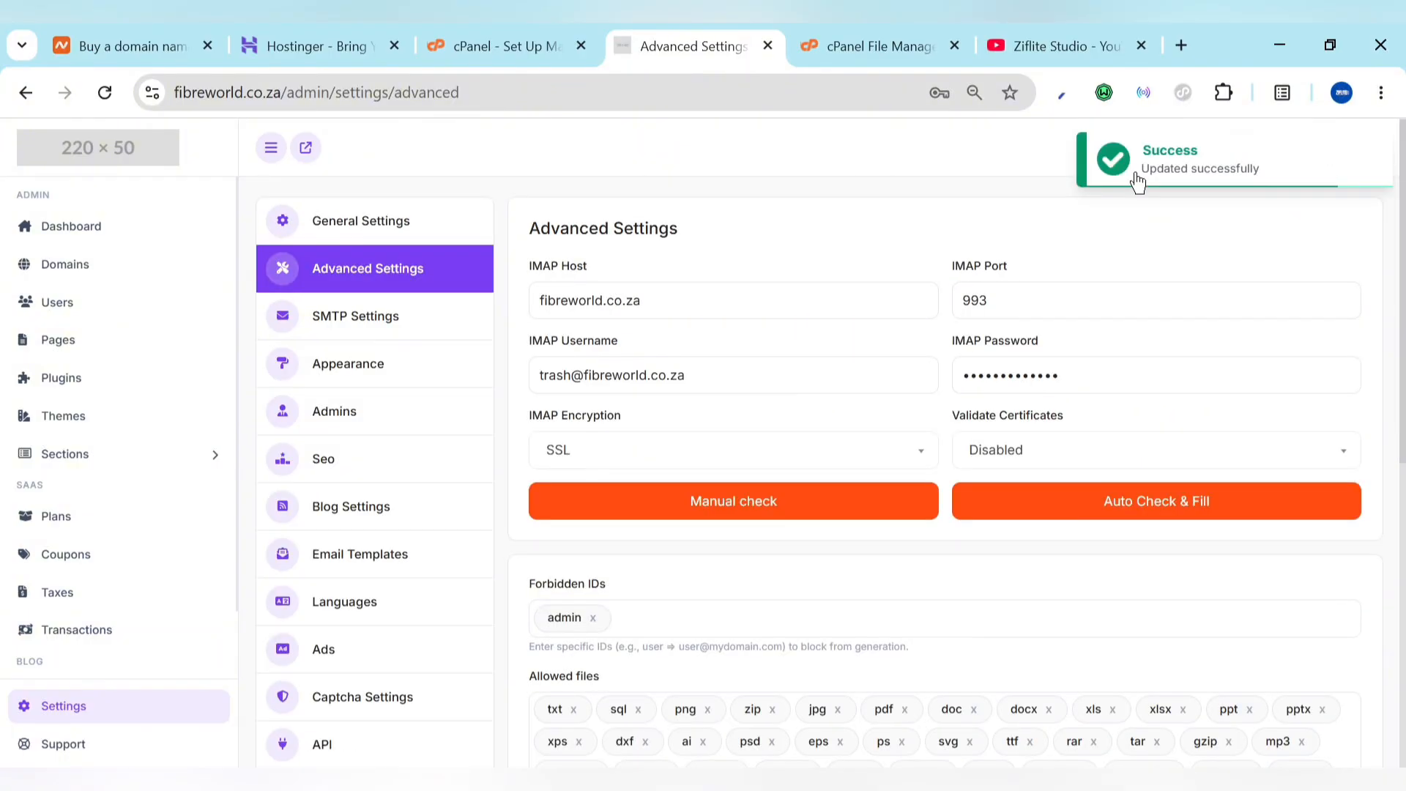
left_click(328, 314)
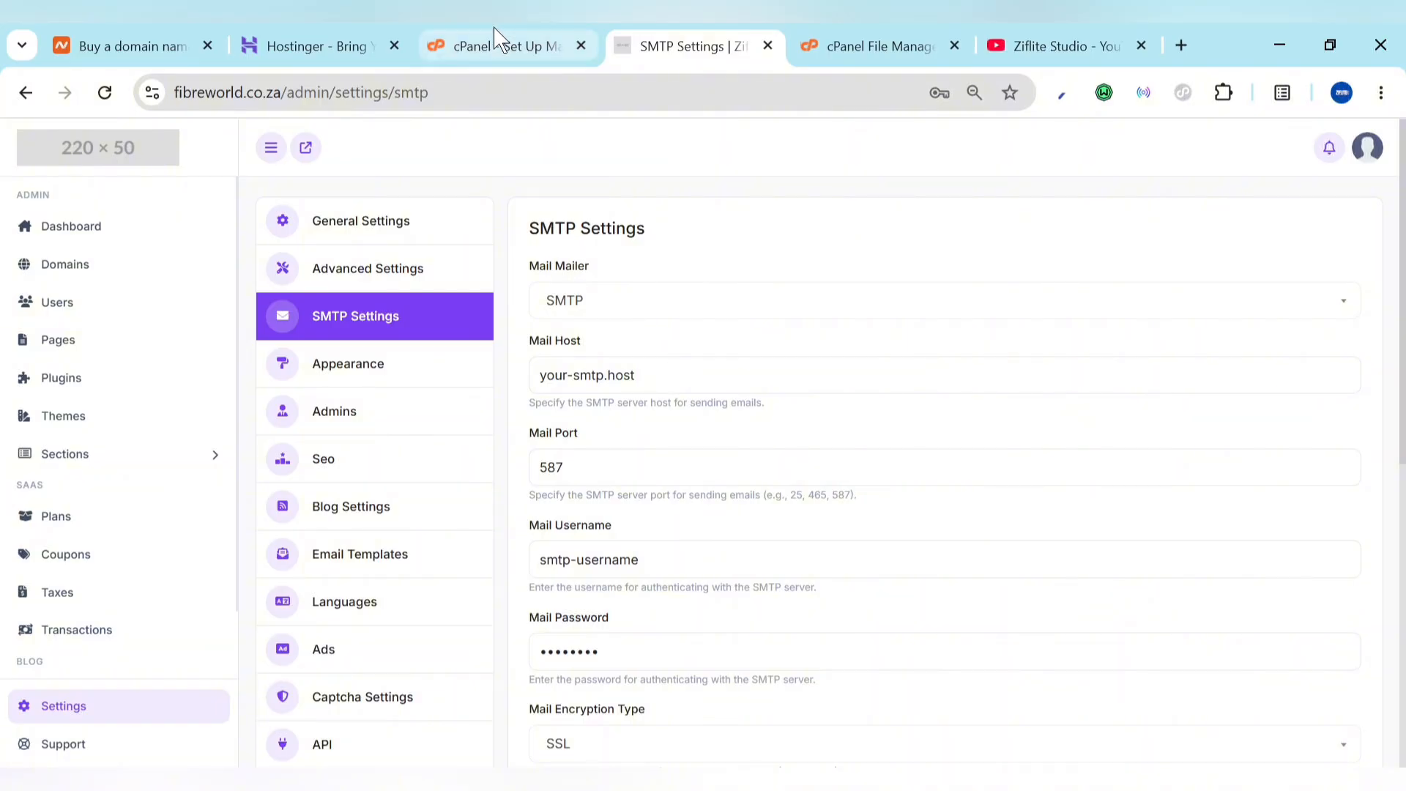
Step: Set the SMTP mail host to fibreworld.co.za and fill in the mailbox username and password
left_click(680, 374)
key("ctrl+a")
key("ctrl+v")
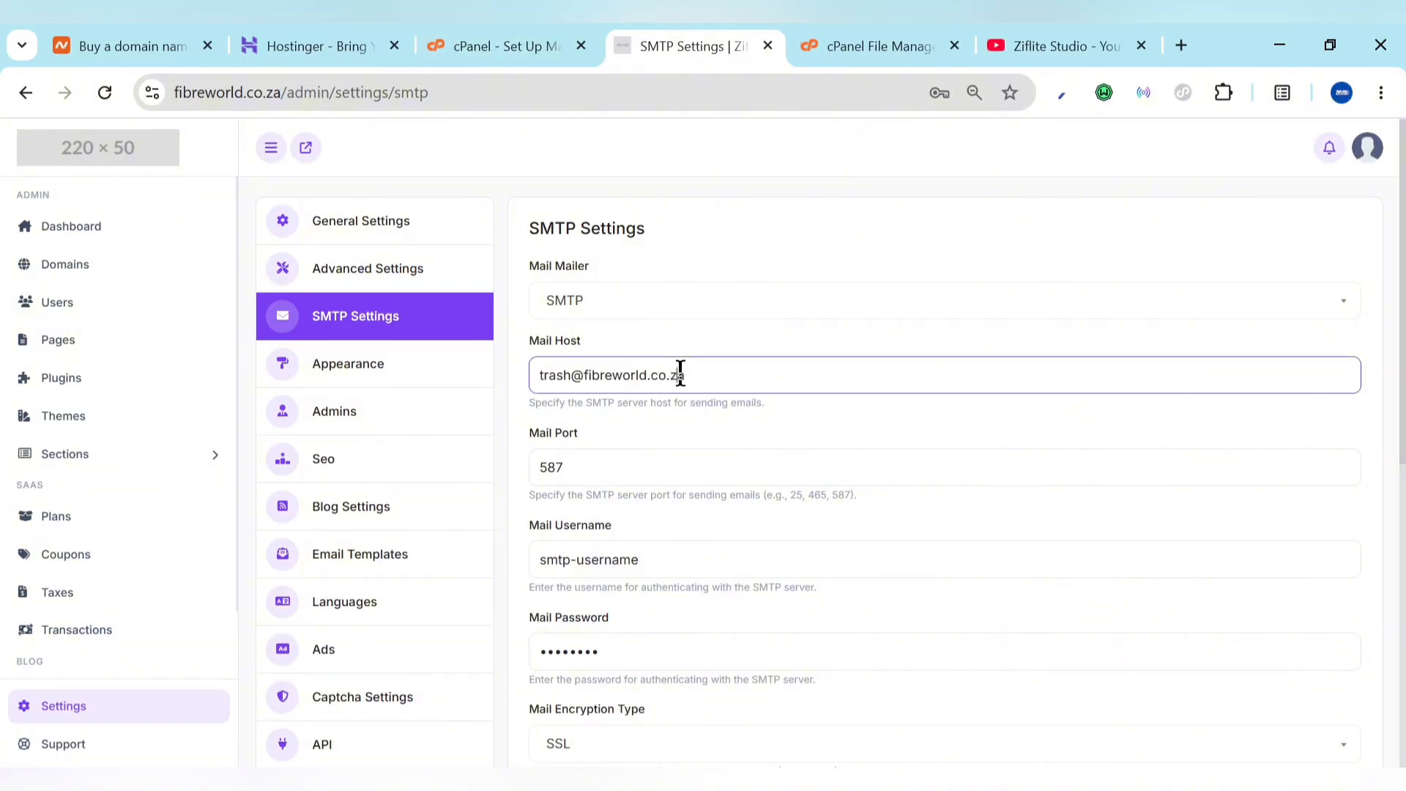
left_click_drag(582, 377, 505, 393)
key("BackSpace")
left_click(703, 548)
key("ctrl+a")
key("ctrl+v")
scroll(764, 650, "down", 3)
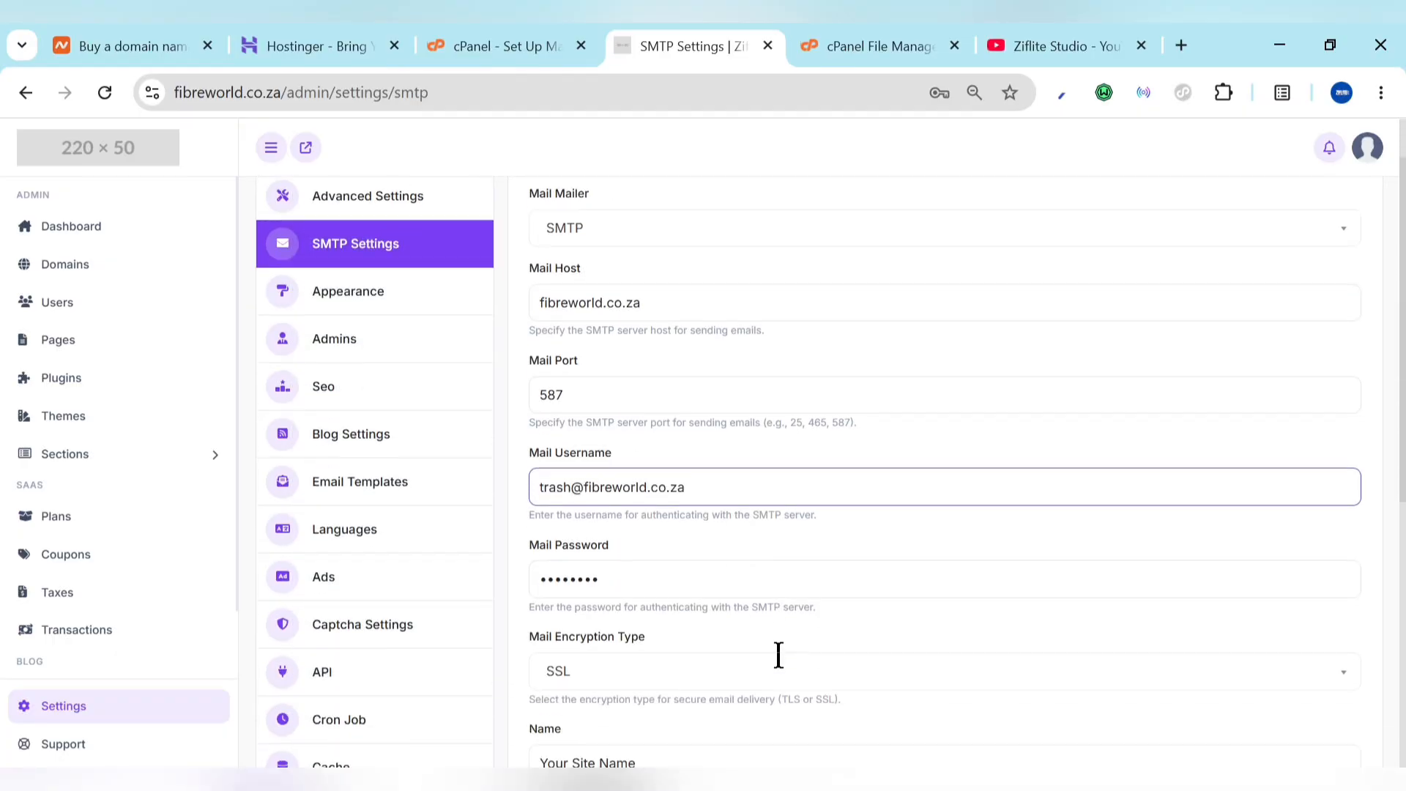
left_click(728, 461)
key("ctrl+a")
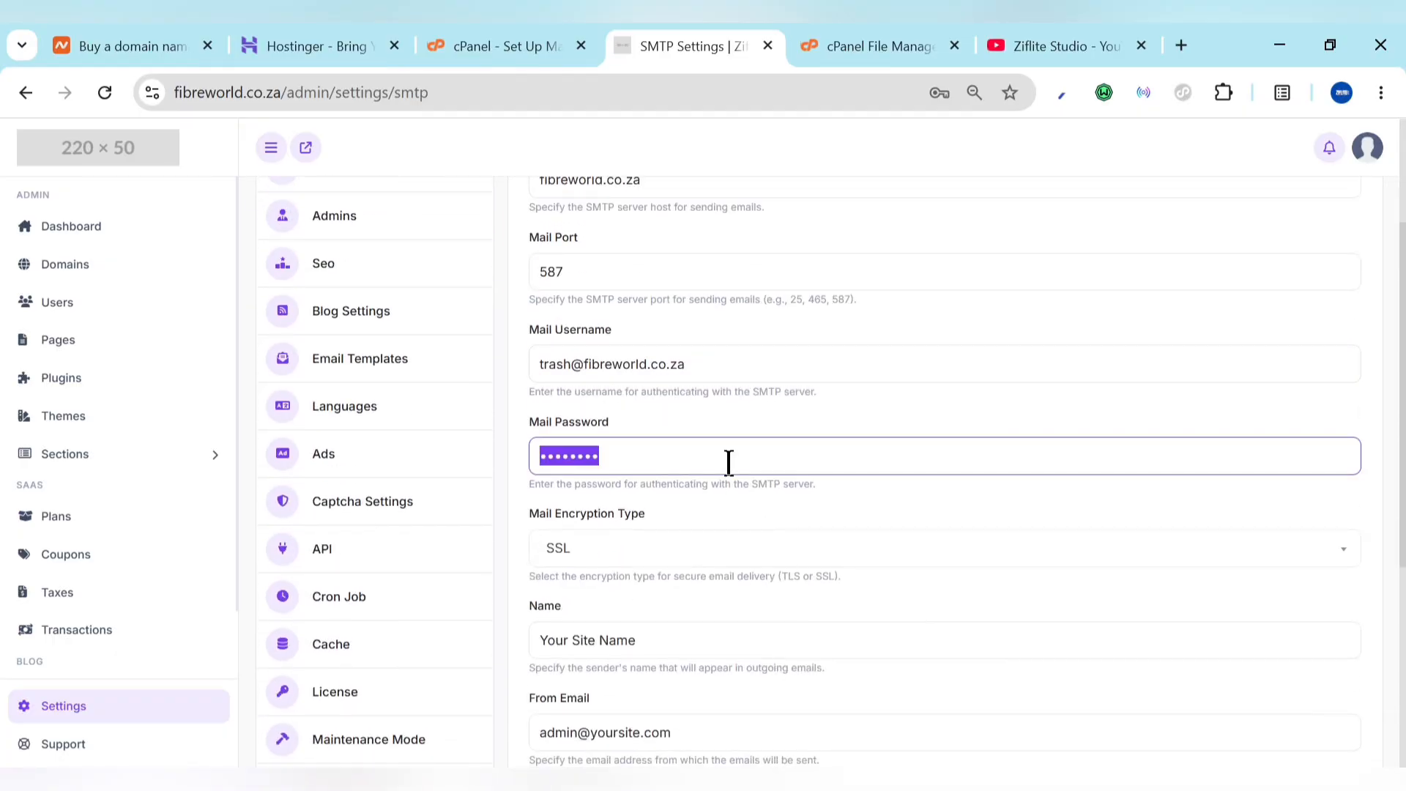
type("•")
scroll(654, 381, "up", 3)
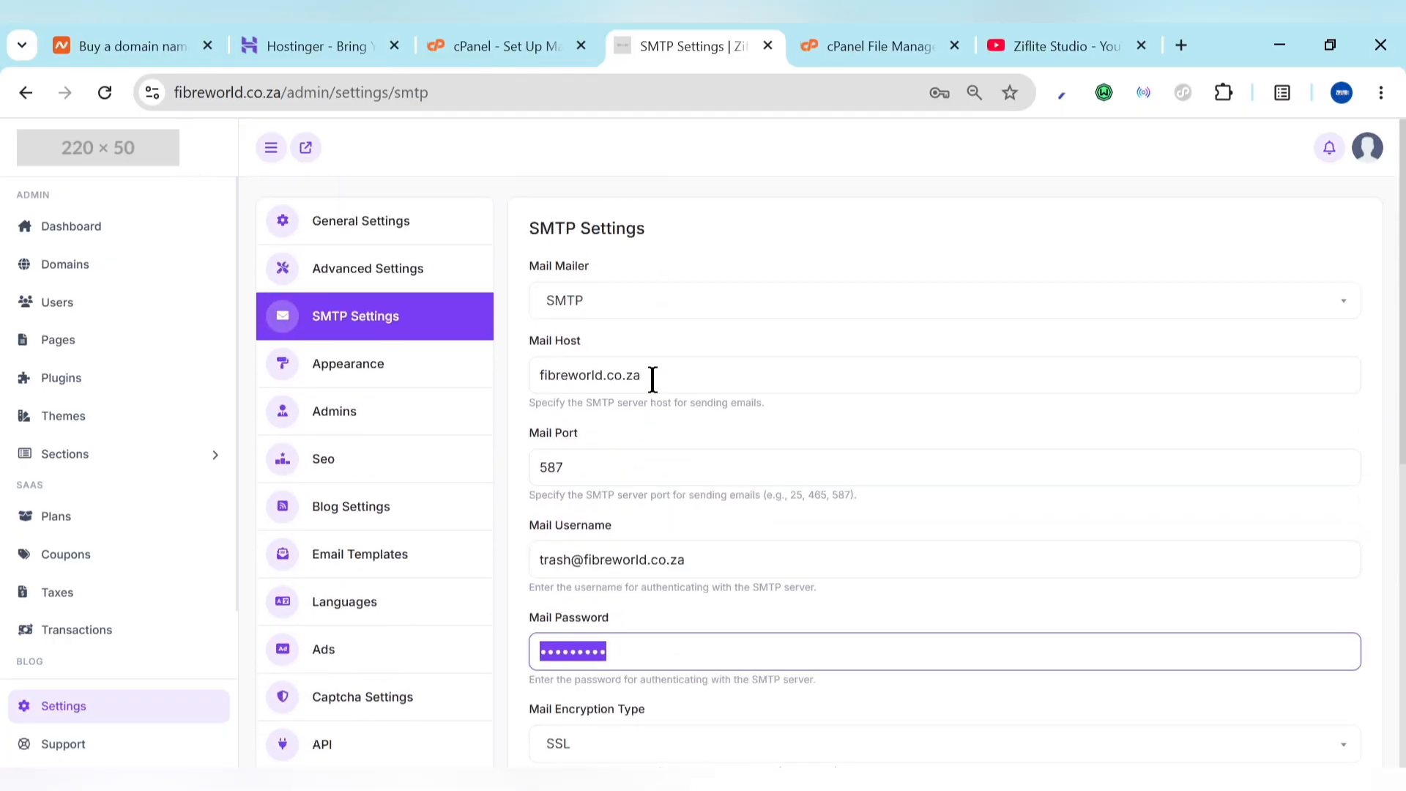
Step: Re-enter mail host fibreworld.co.za, the mailbox username and password after reloading SMTP Settings
left_click(361, 282)
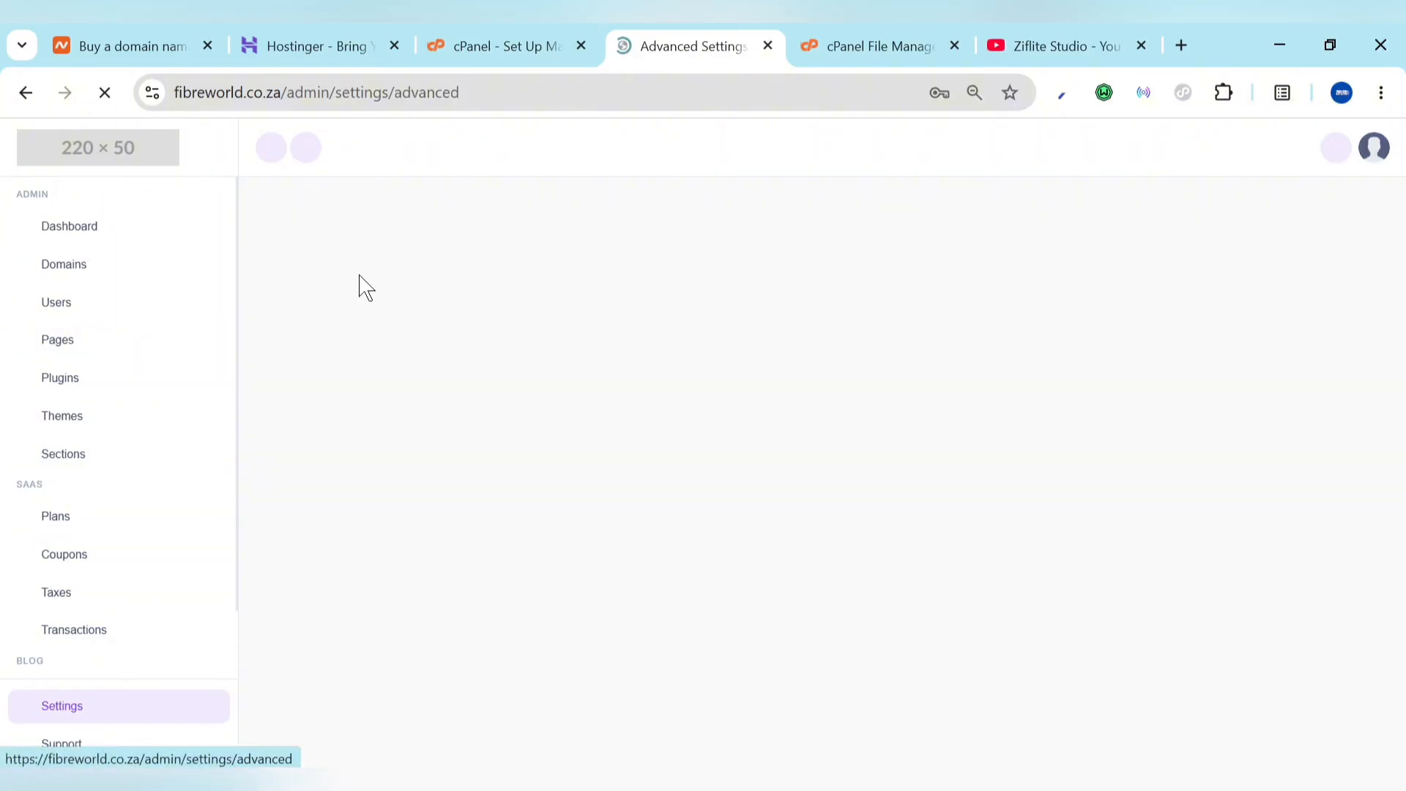
left_click(357, 316)
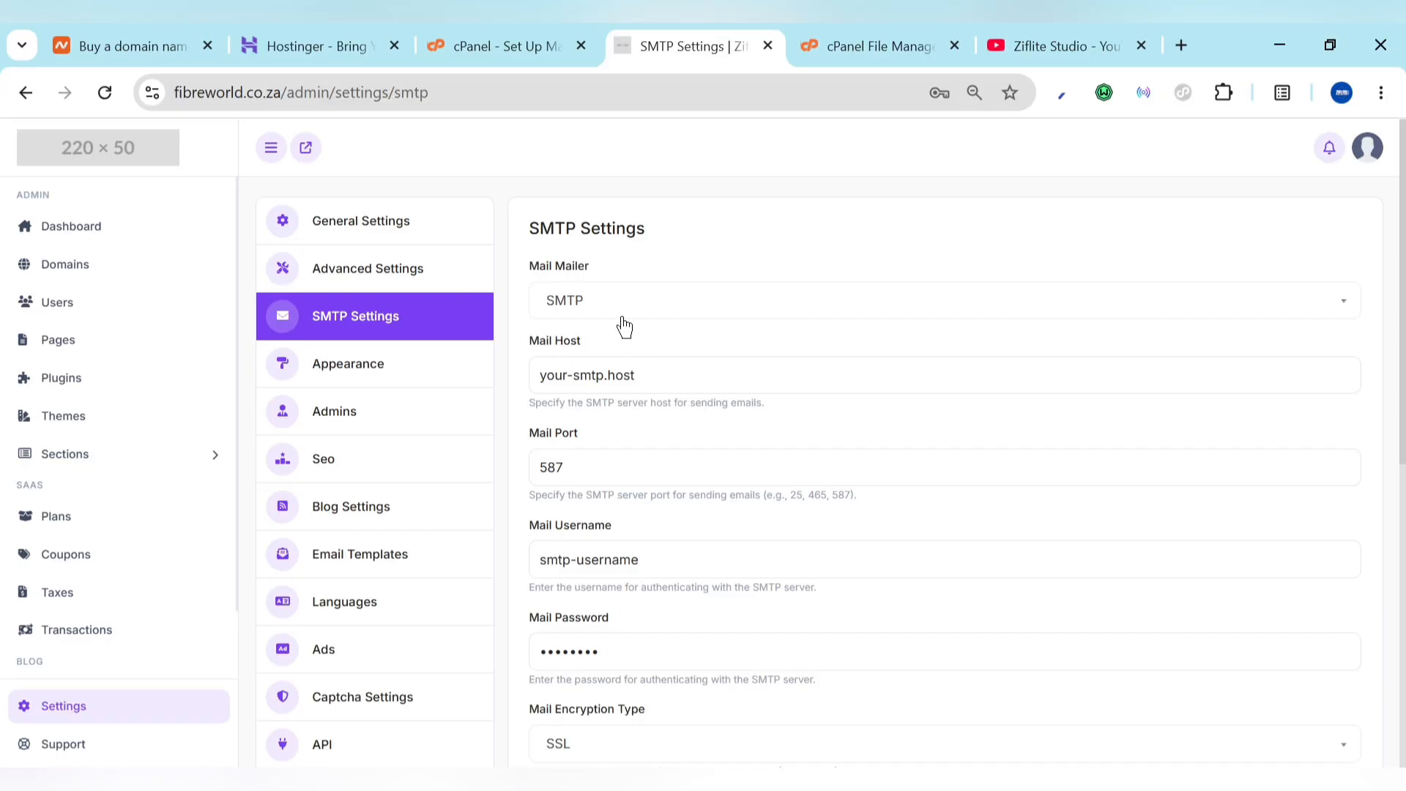
triple_click(655, 376)
key("ctrl+v")
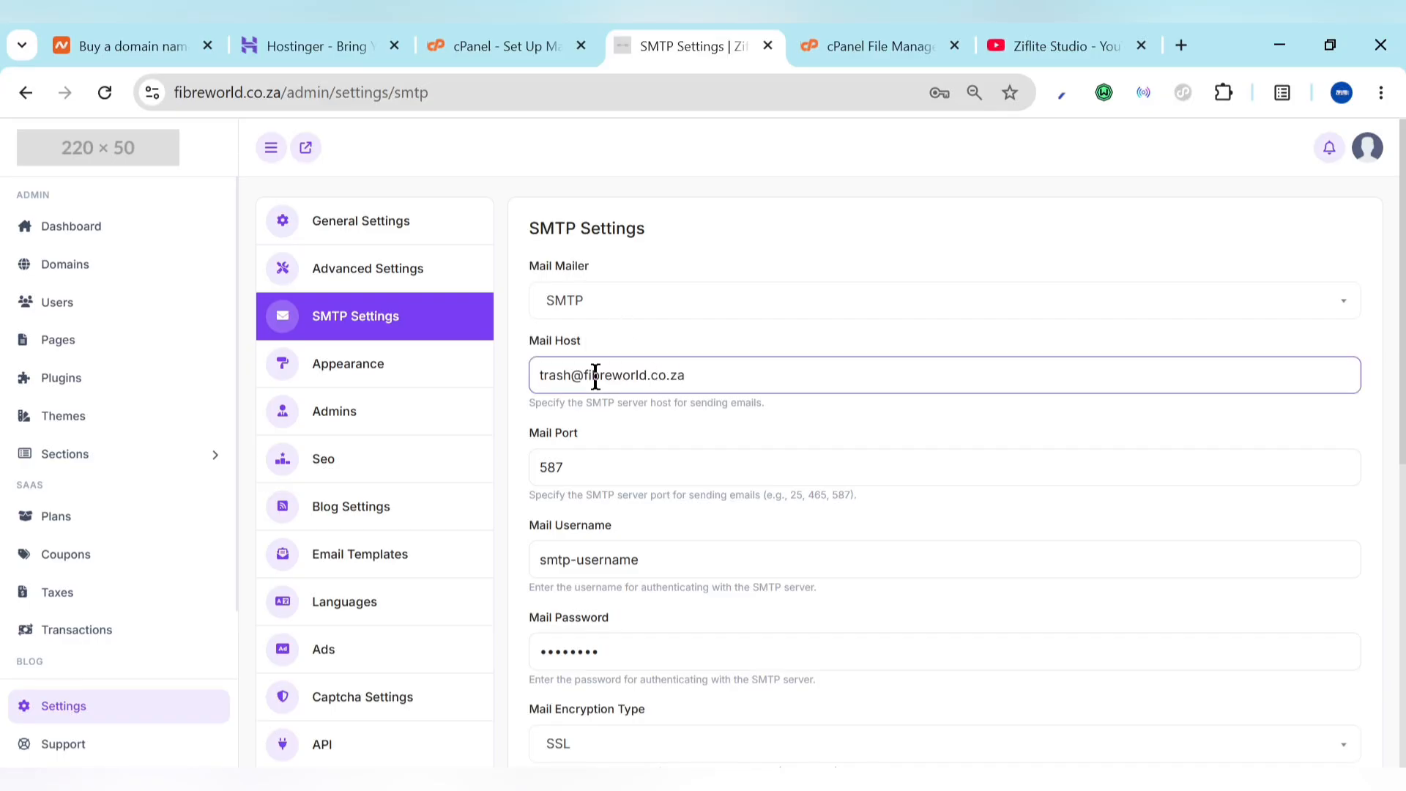
left_click_drag(588, 376, 476, 374)
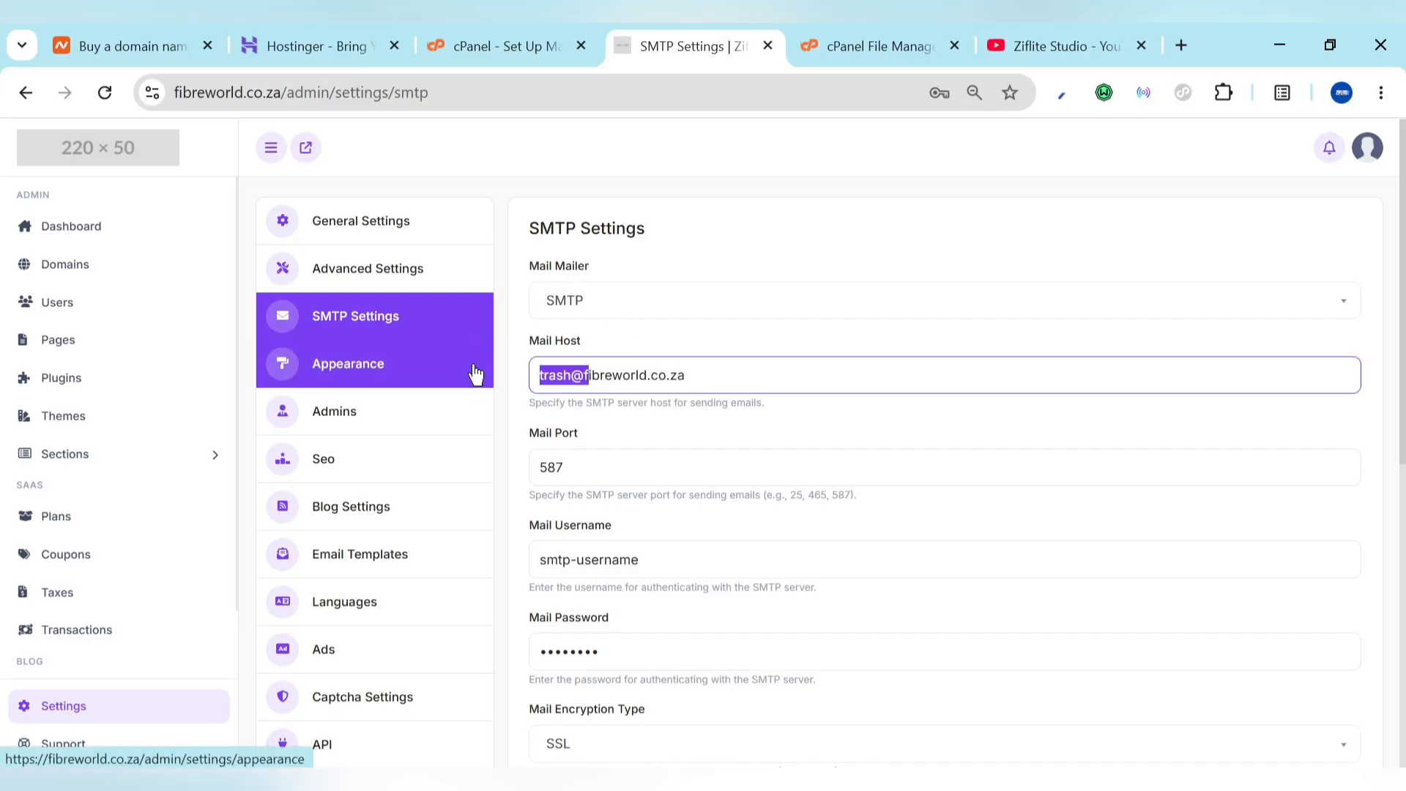
key("BackSpace")
left_click(637, 471)
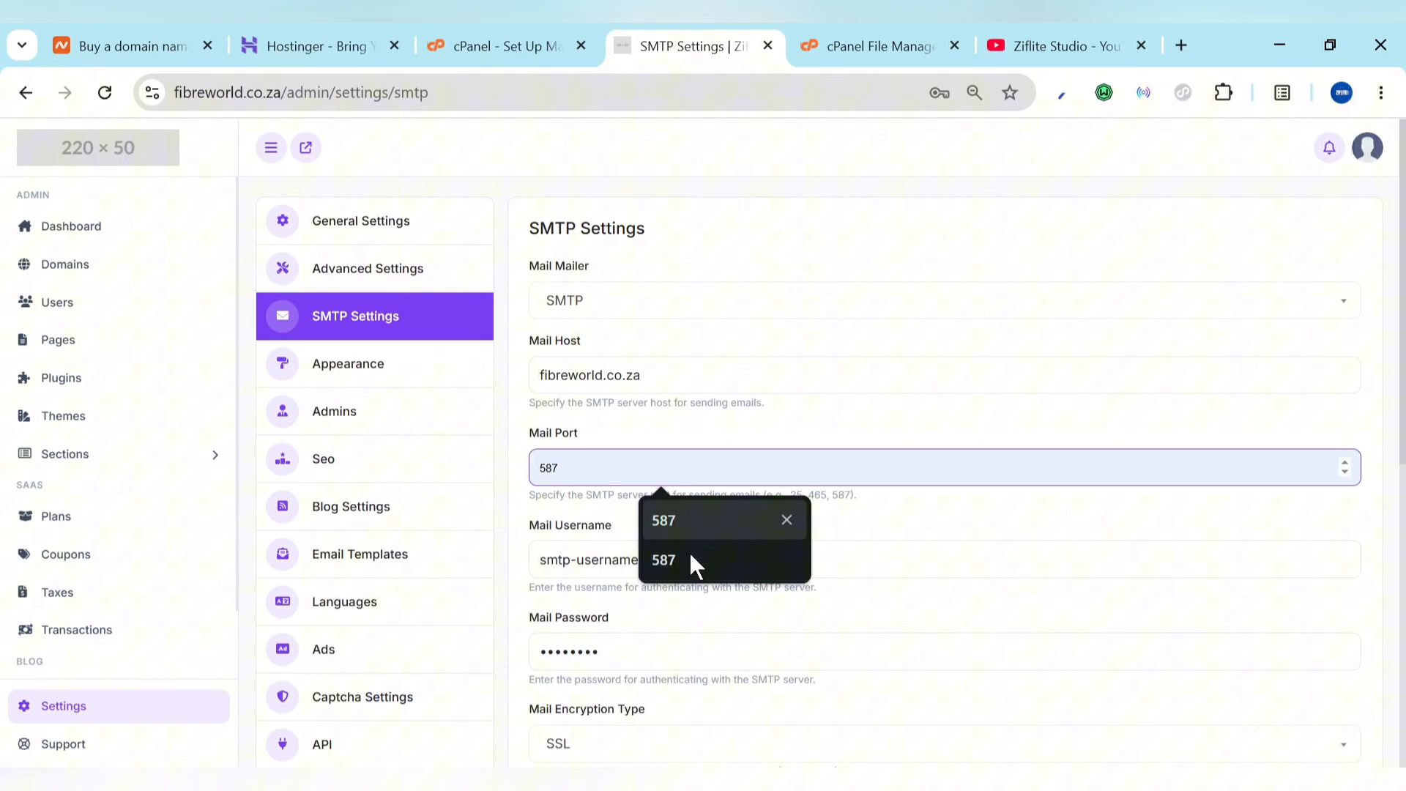
left_click(839, 575)
key("ctrl+a")
key("ctrl+v")
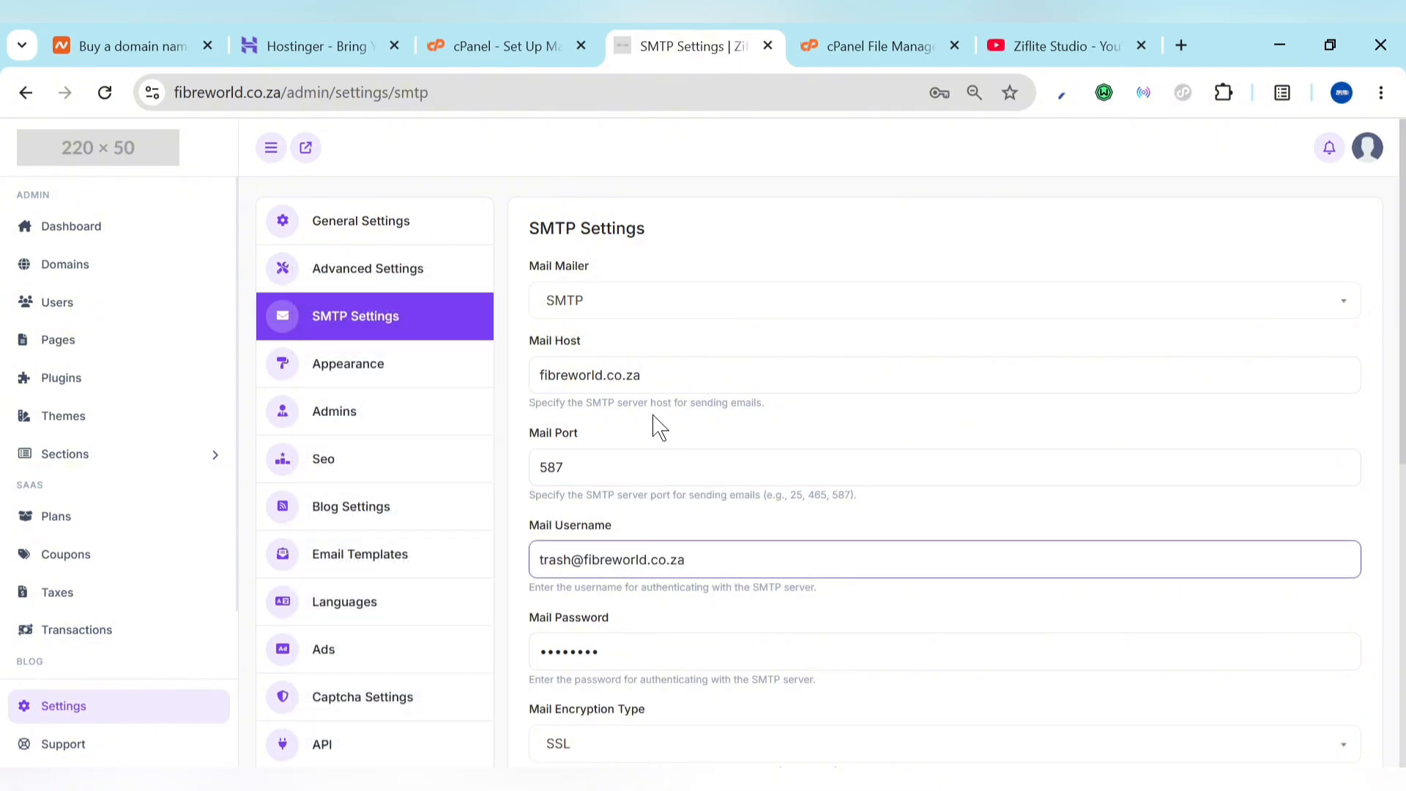
double_click(617, 634)
key("BackSpace")
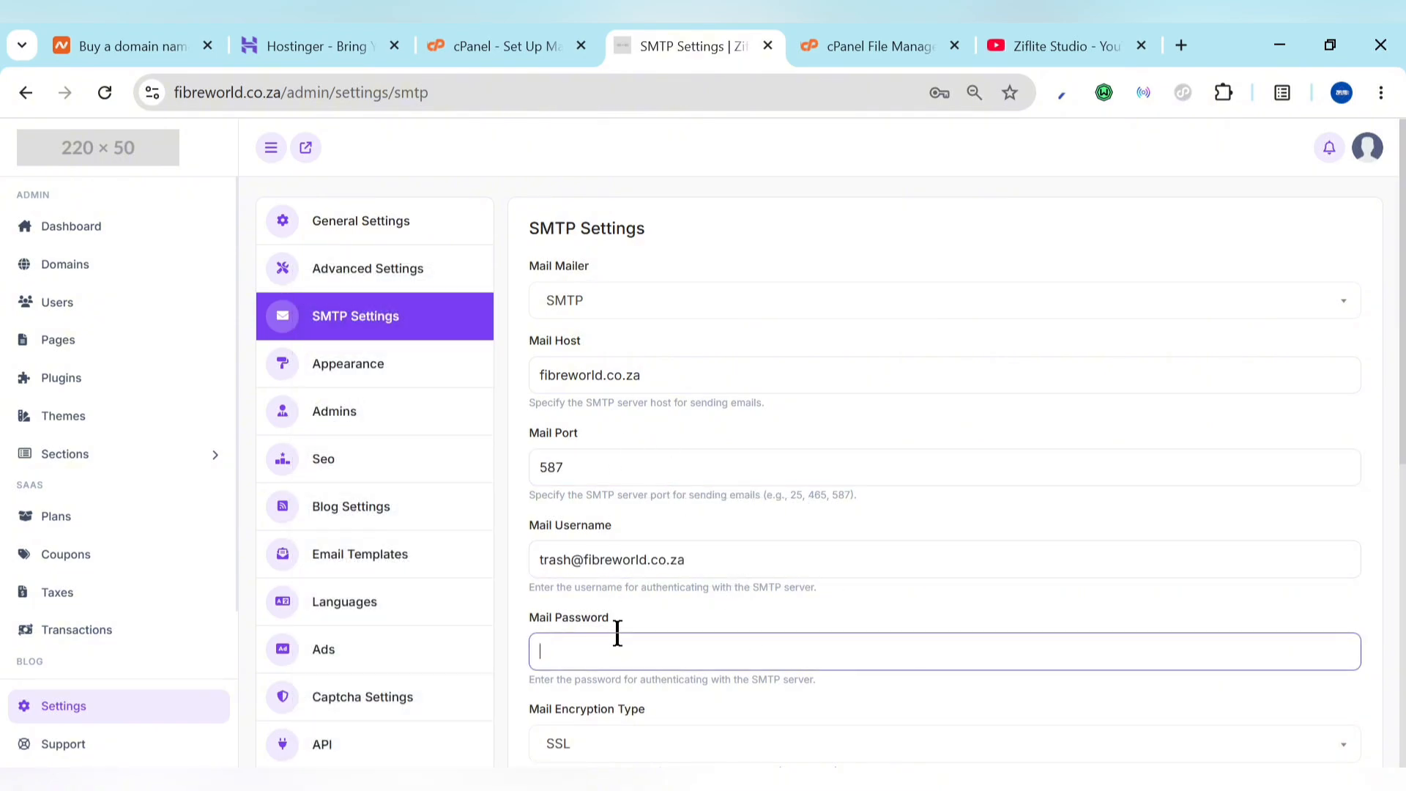
key("ctrl+v")
scroll(684, 439, "down", 5)
Step: Set sender name Ziflite, From Email to the mailbox address, choose the recipient, and save
triple_click(684, 411)
type("z")
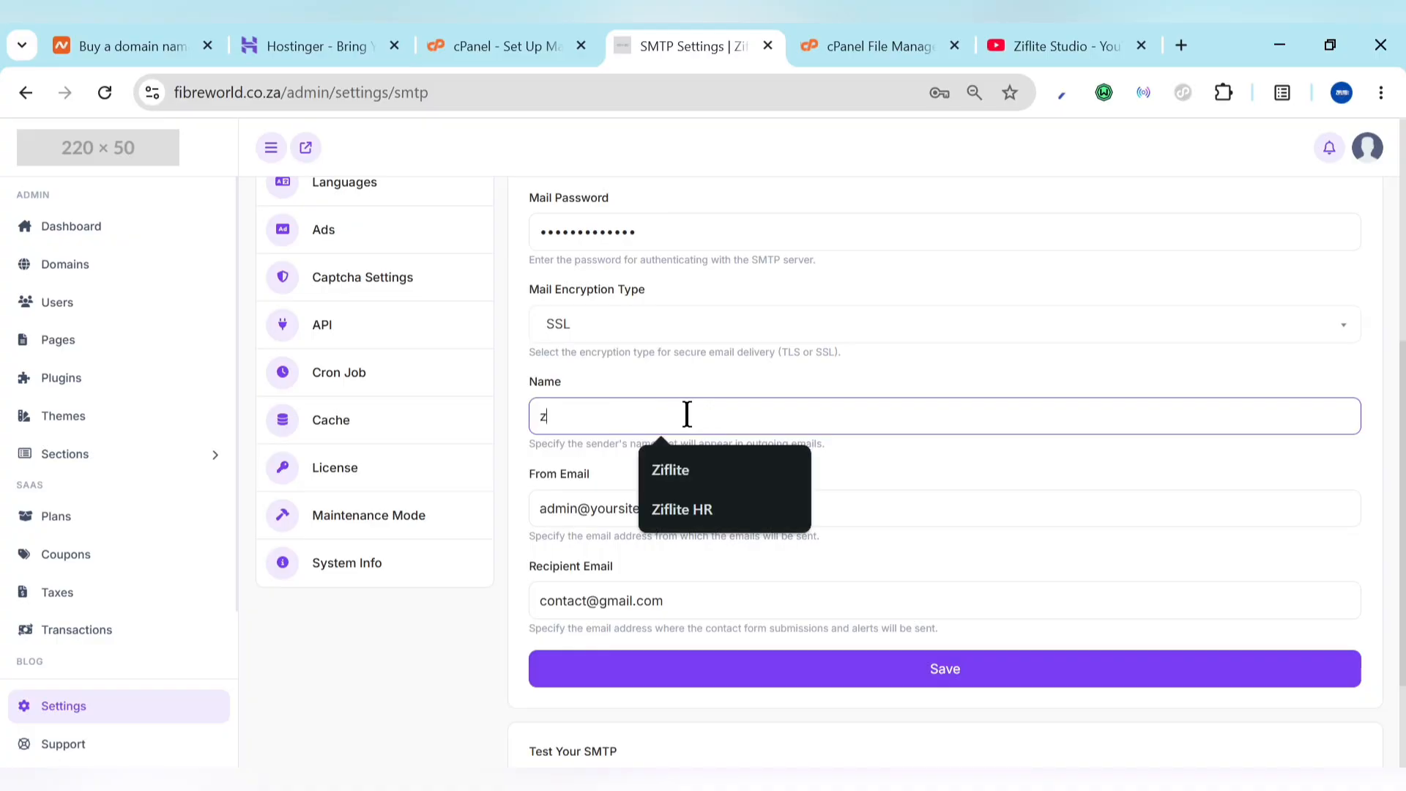
left_click(684, 467)
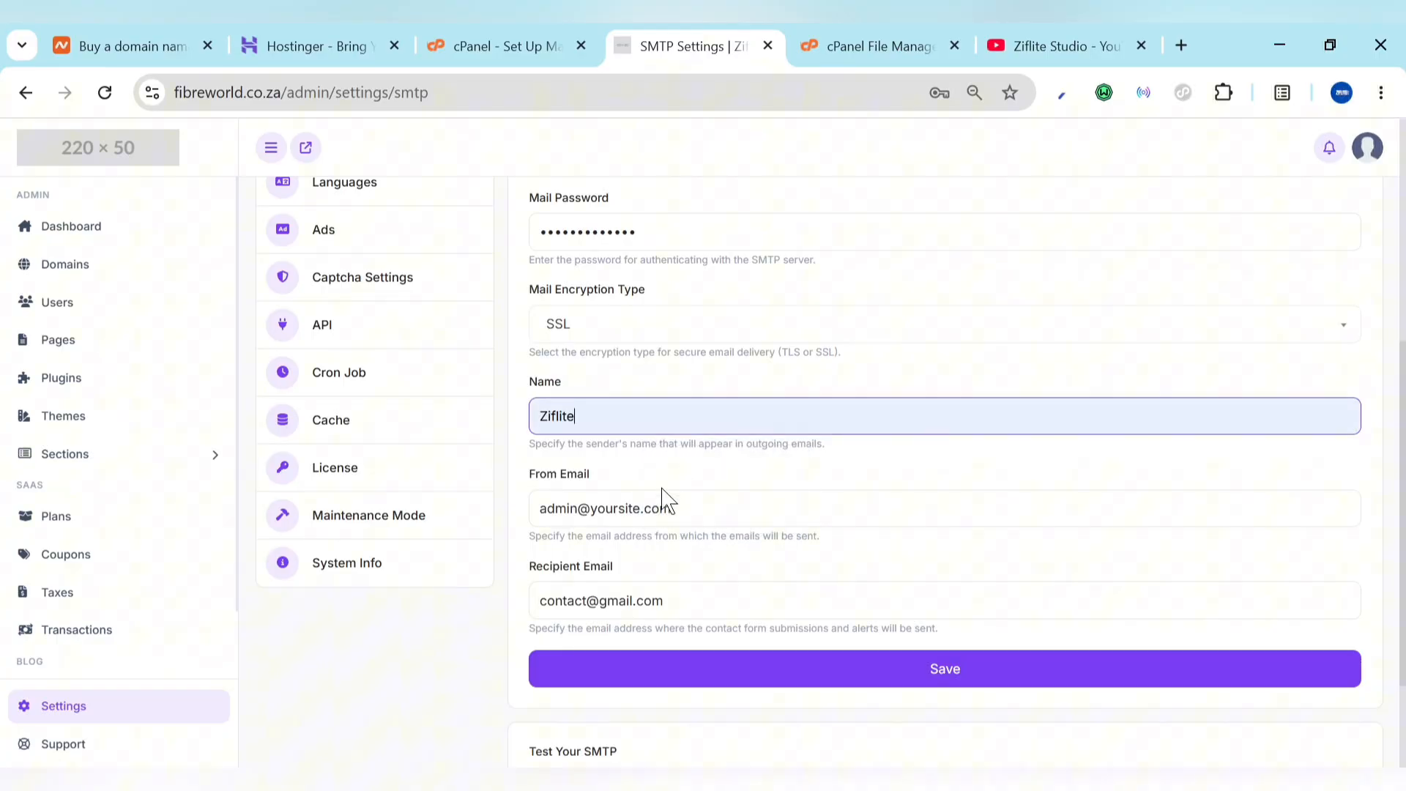
triple_click(701, 505)
key("ctrl+v")
triple_click(687, 586)
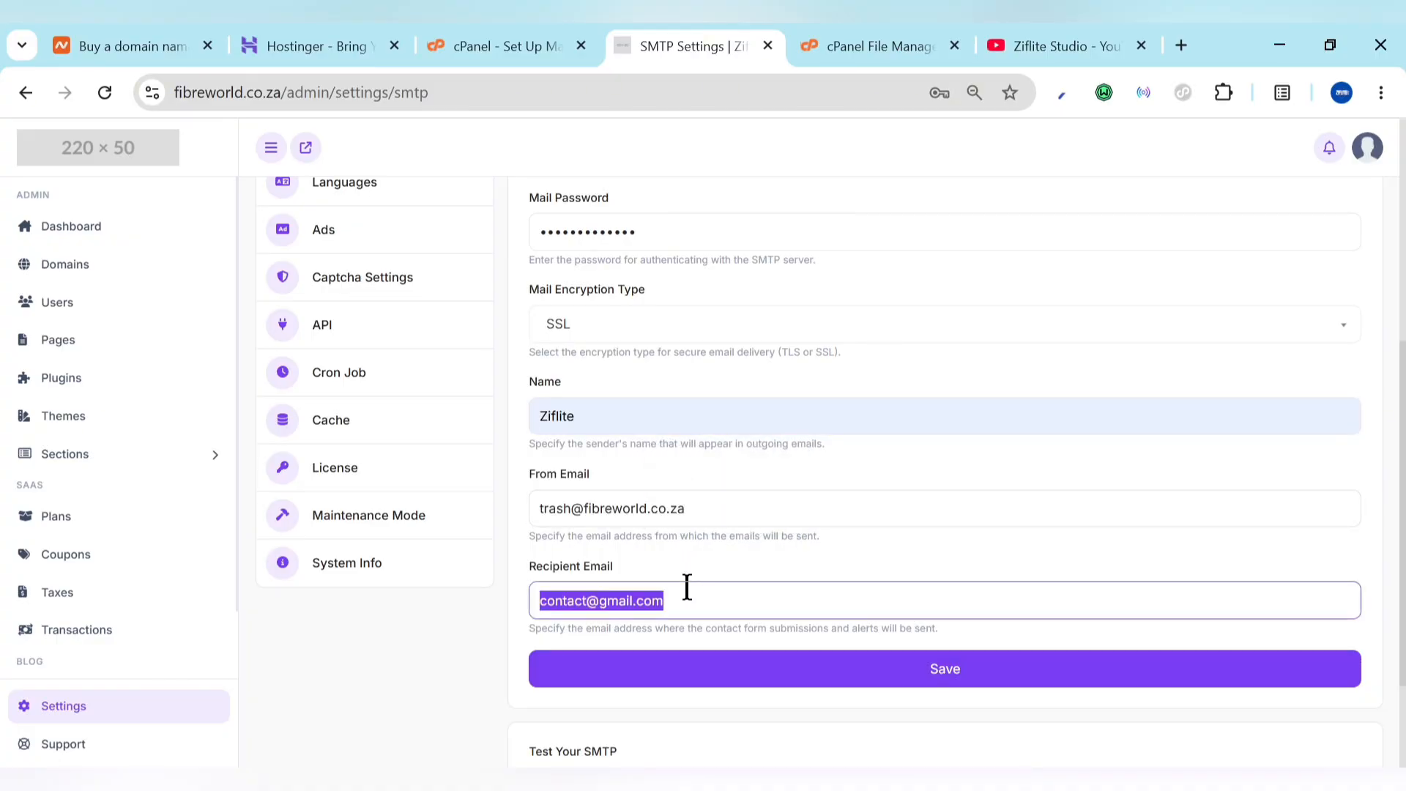
type("ziflitestudi")
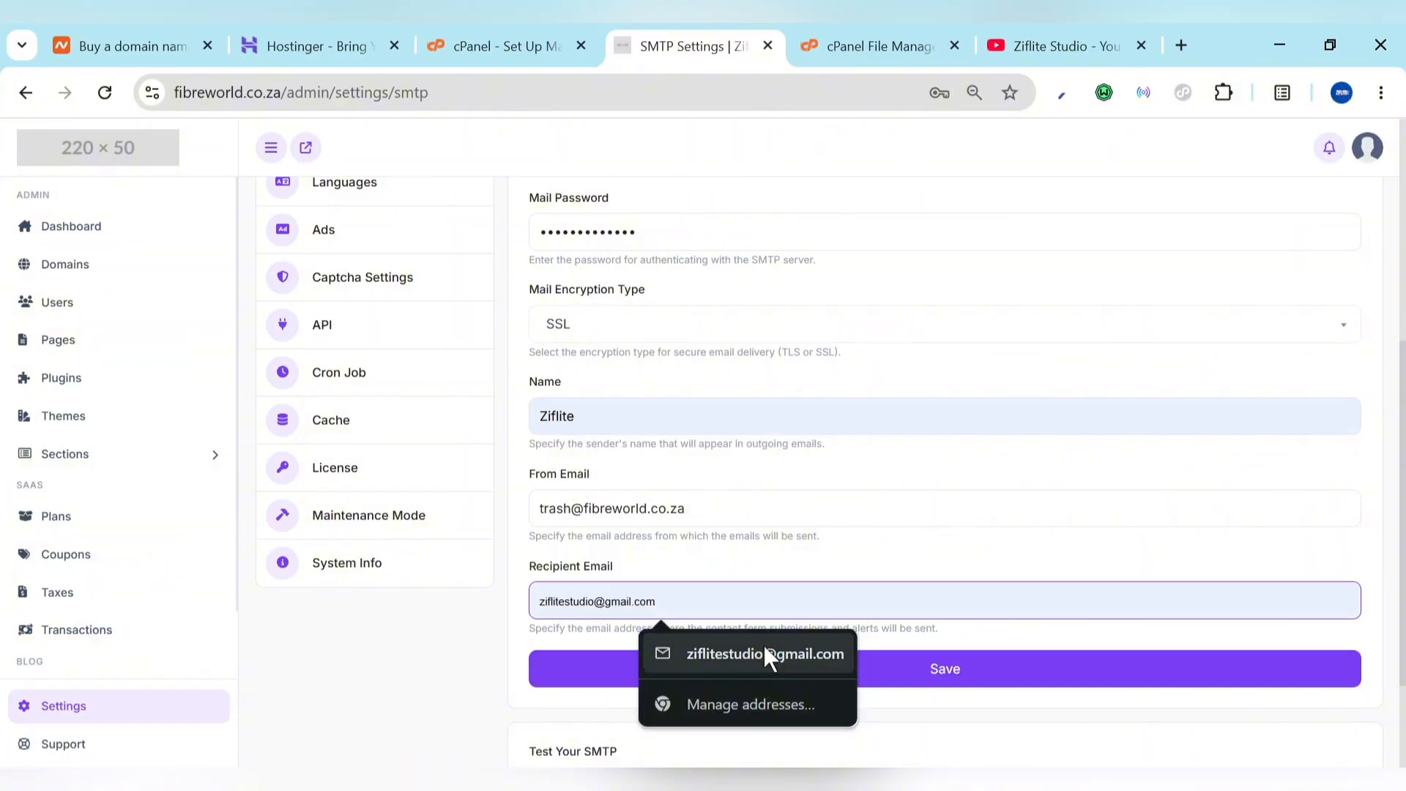
left_click(764, 645)
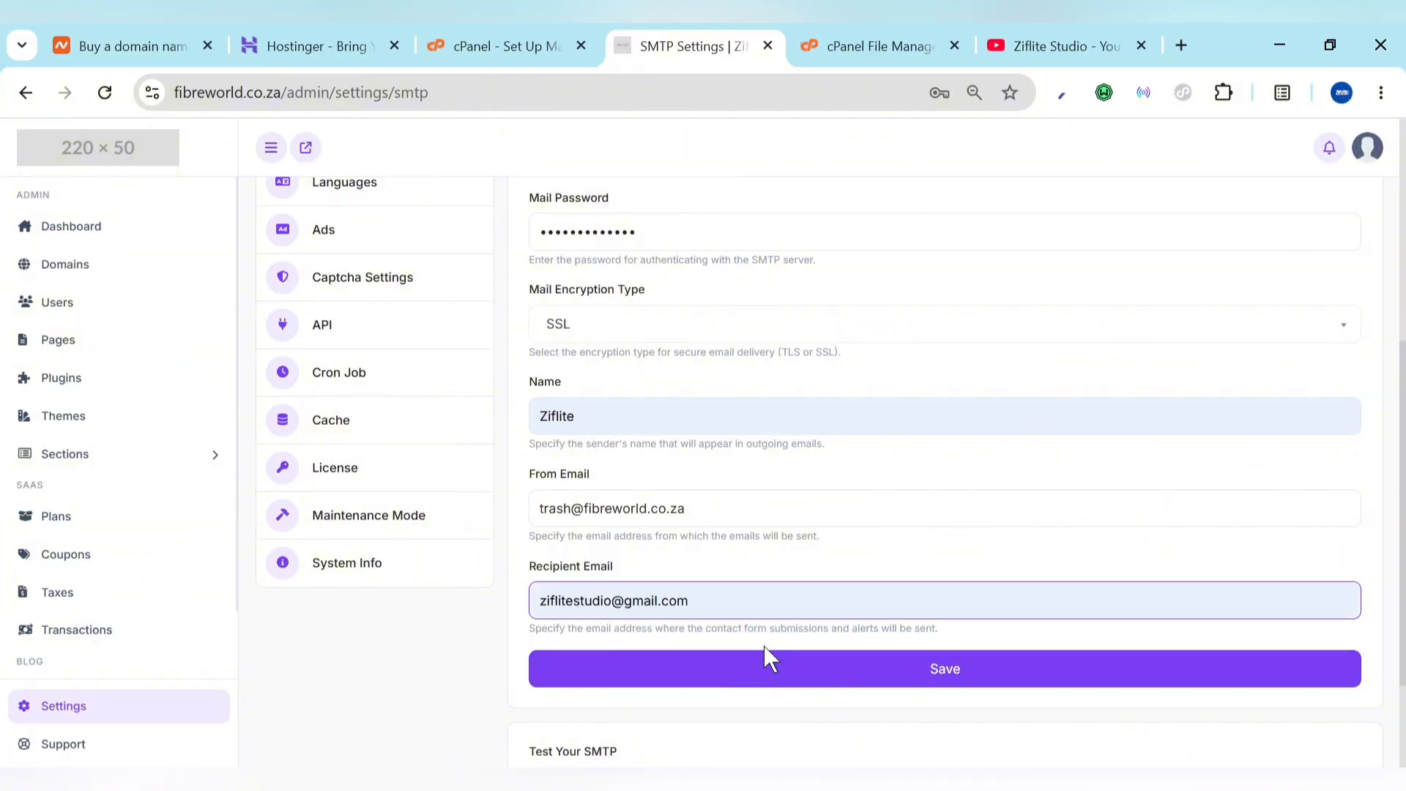
left_click(923, 680)
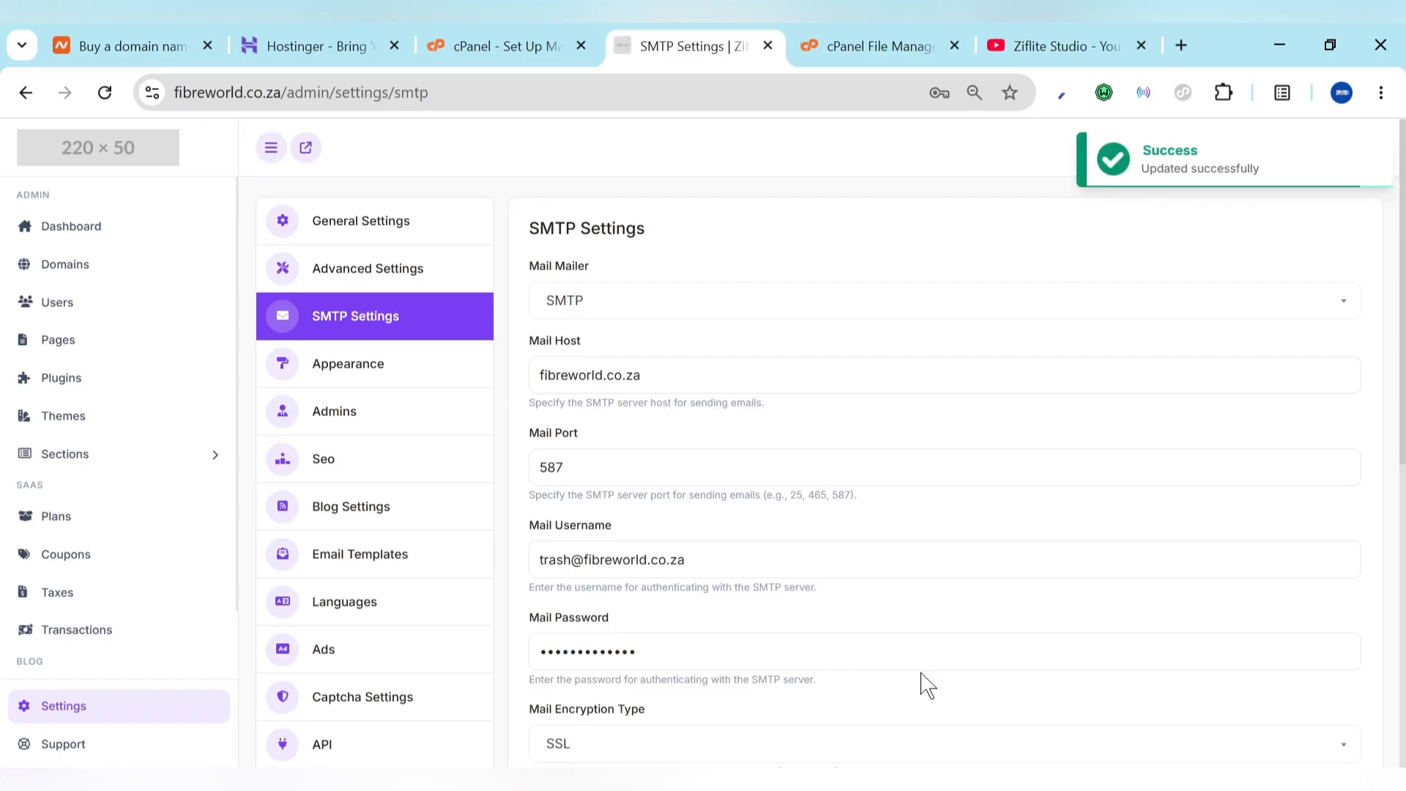
Step: Look through the panel appearance settings and the list of admin accounts
left_click(355, 382)
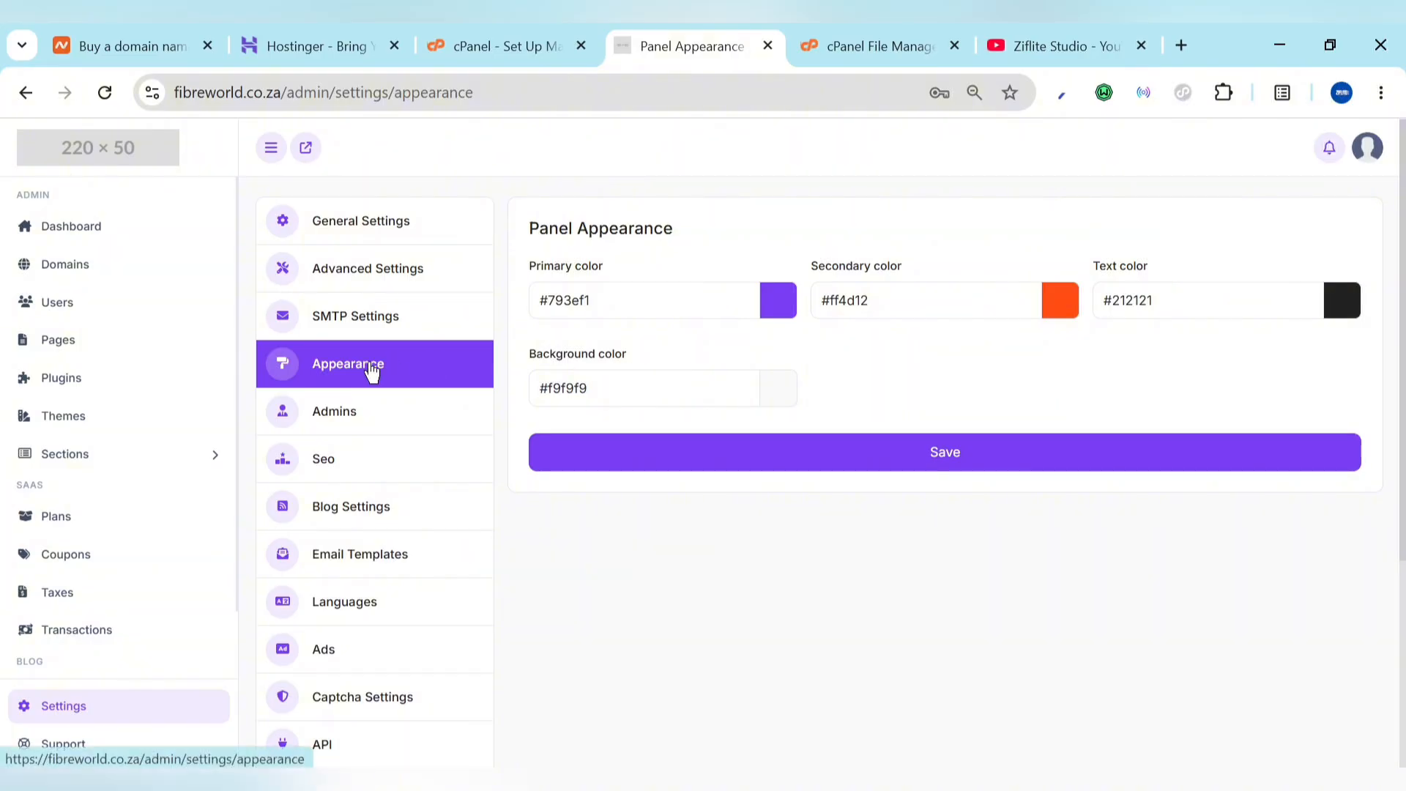
left_click(332, 431)
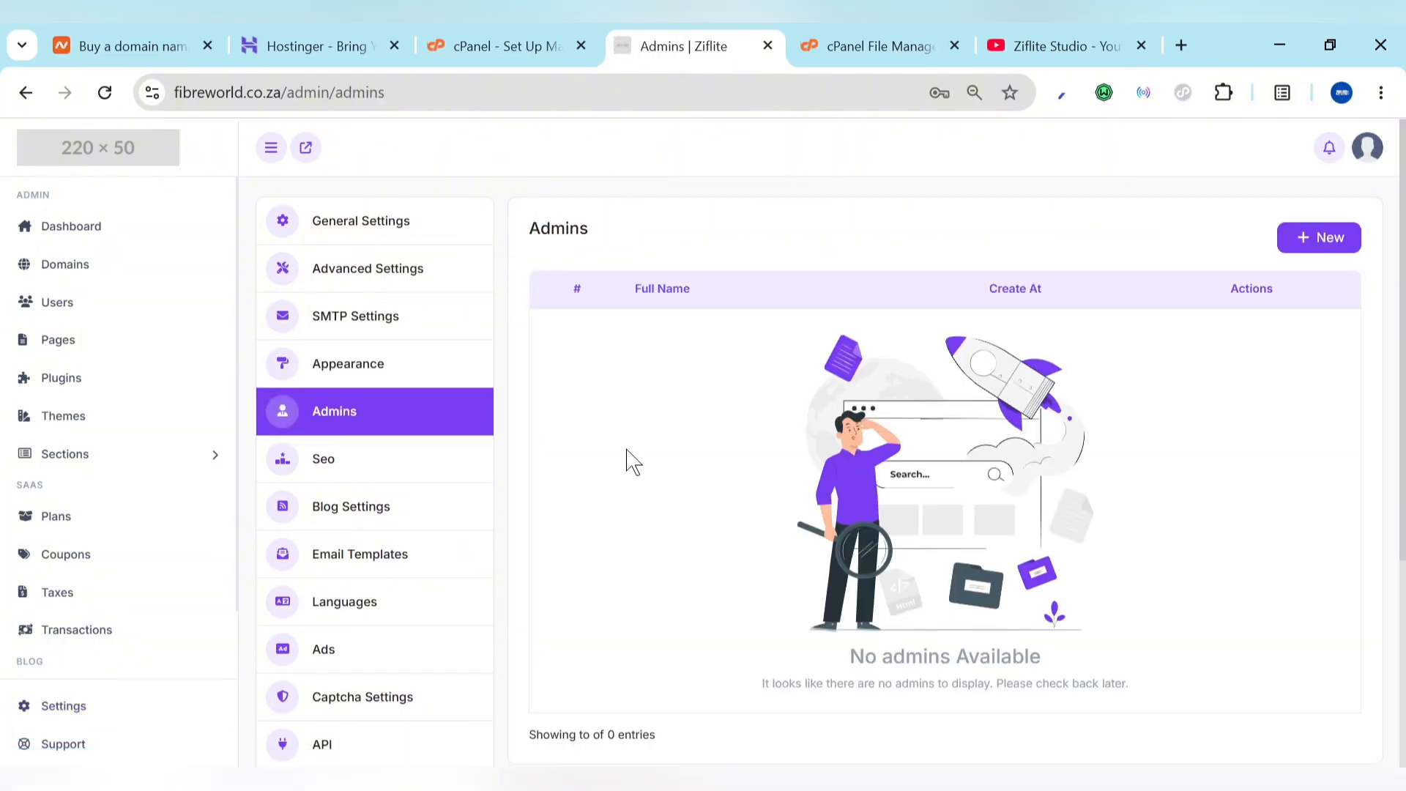
scroll(792, 590, "down", 4)
scroll(791, 592, "up", 2)
scroll(795, 592, "up", 2)
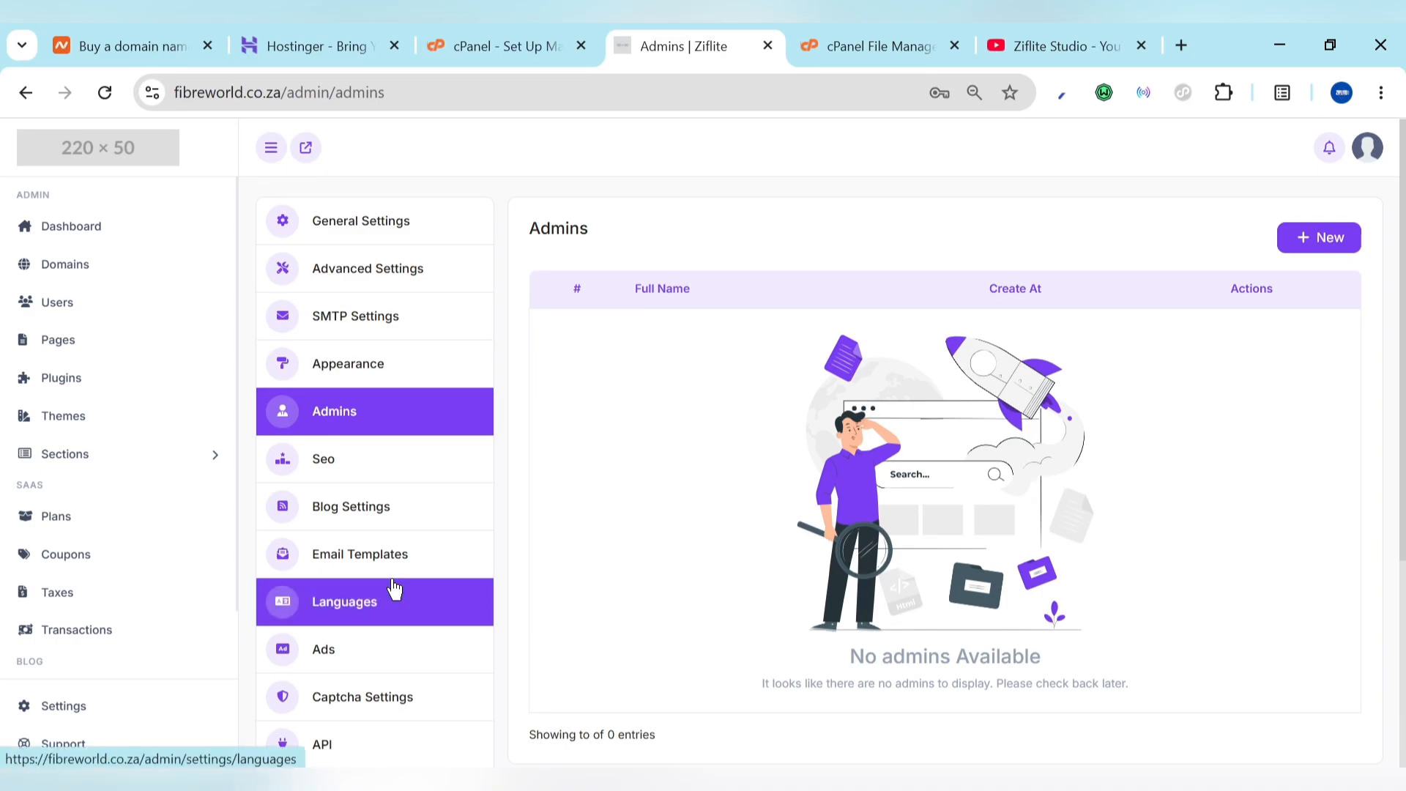
Step: Review the email verification template, then visit Languages and the Ads slot settings
left_click(367, 562)
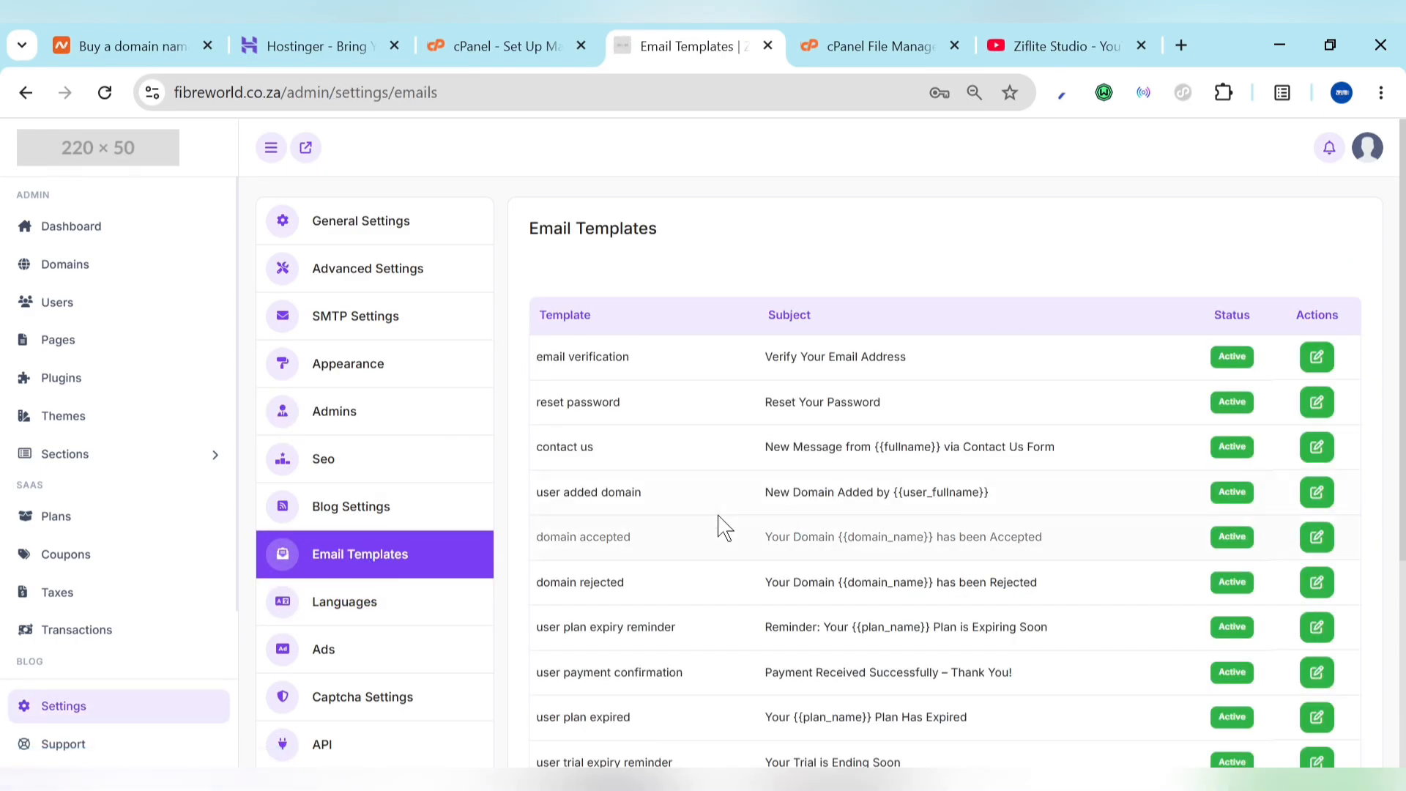
left_click(1332, 358)
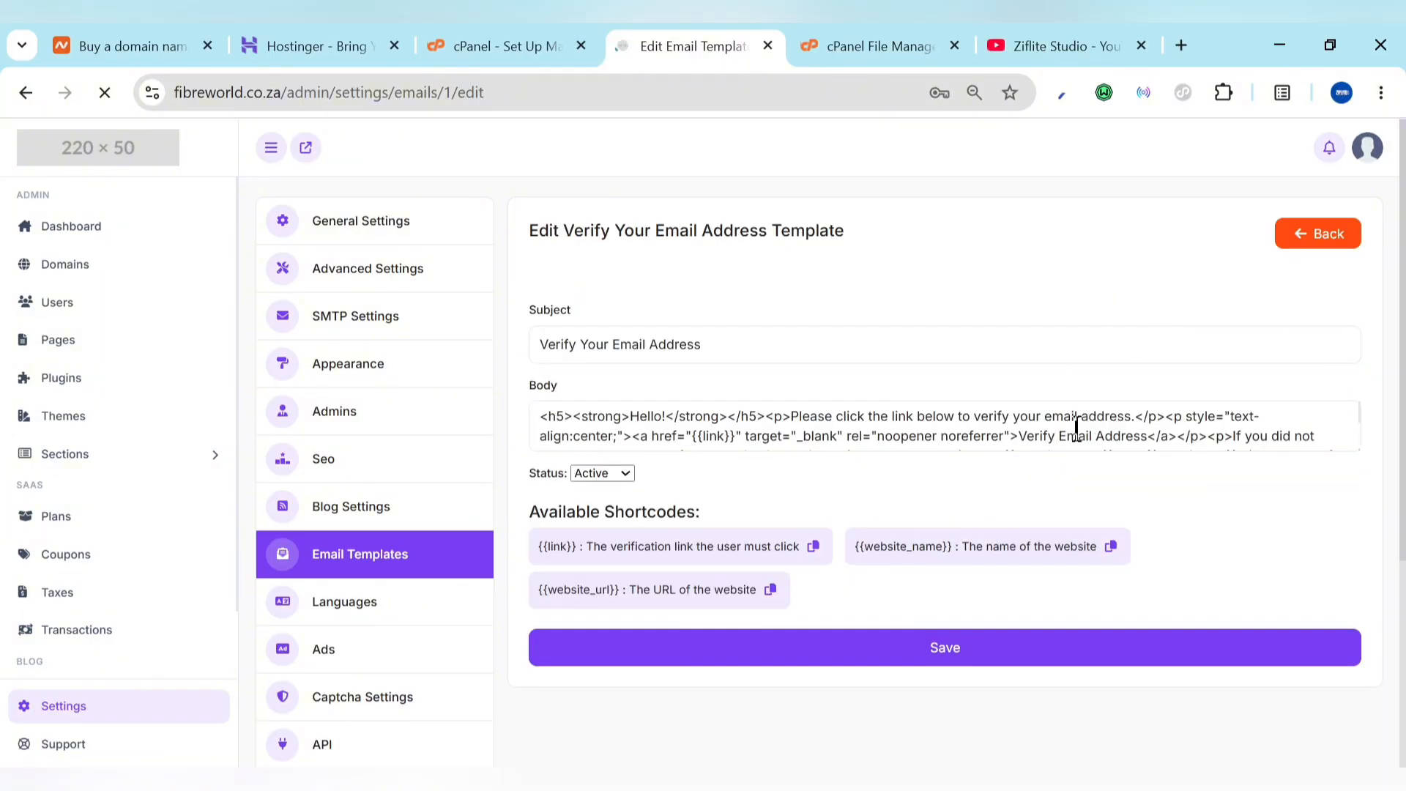
scroll(454, 577, "down", 3)
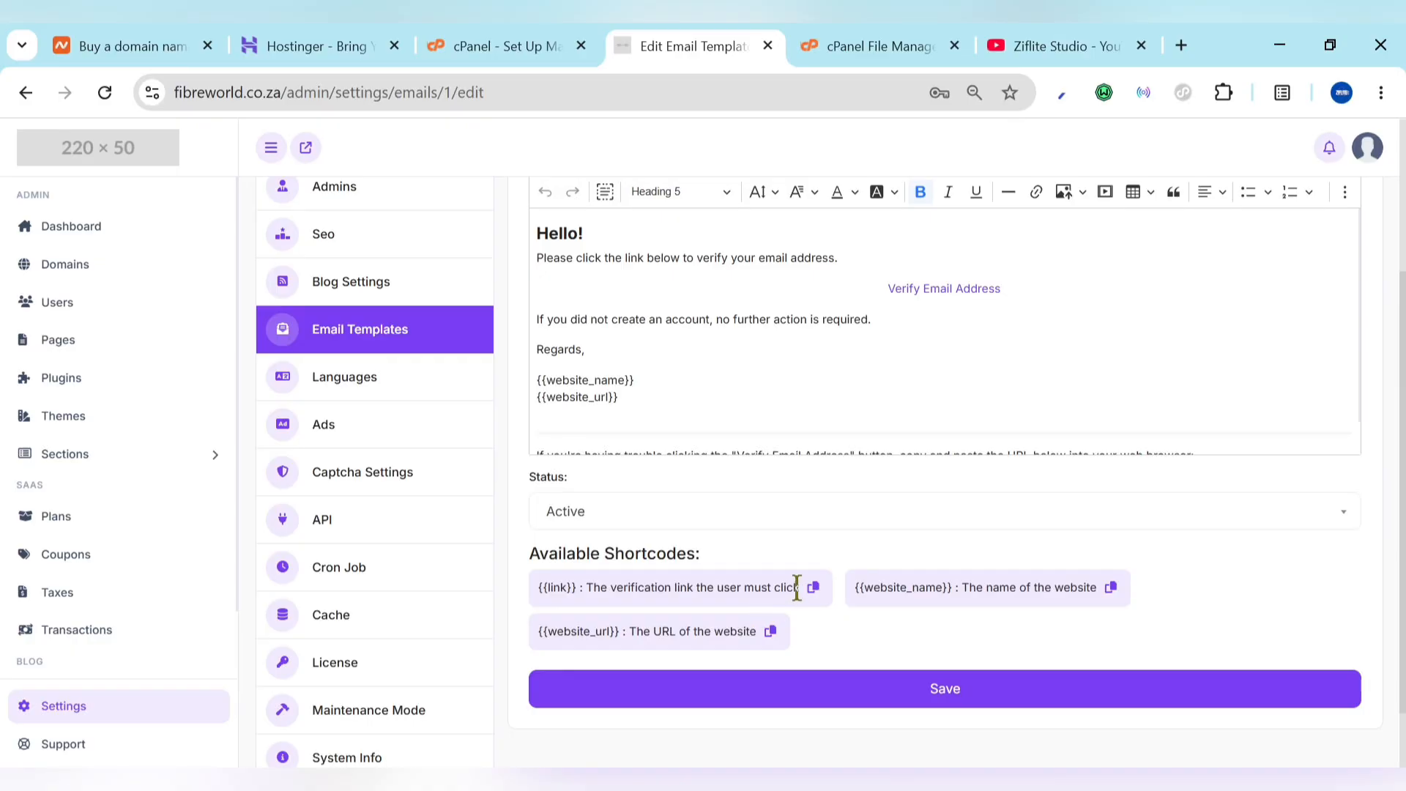
scroll(801, 519, "up", 2)
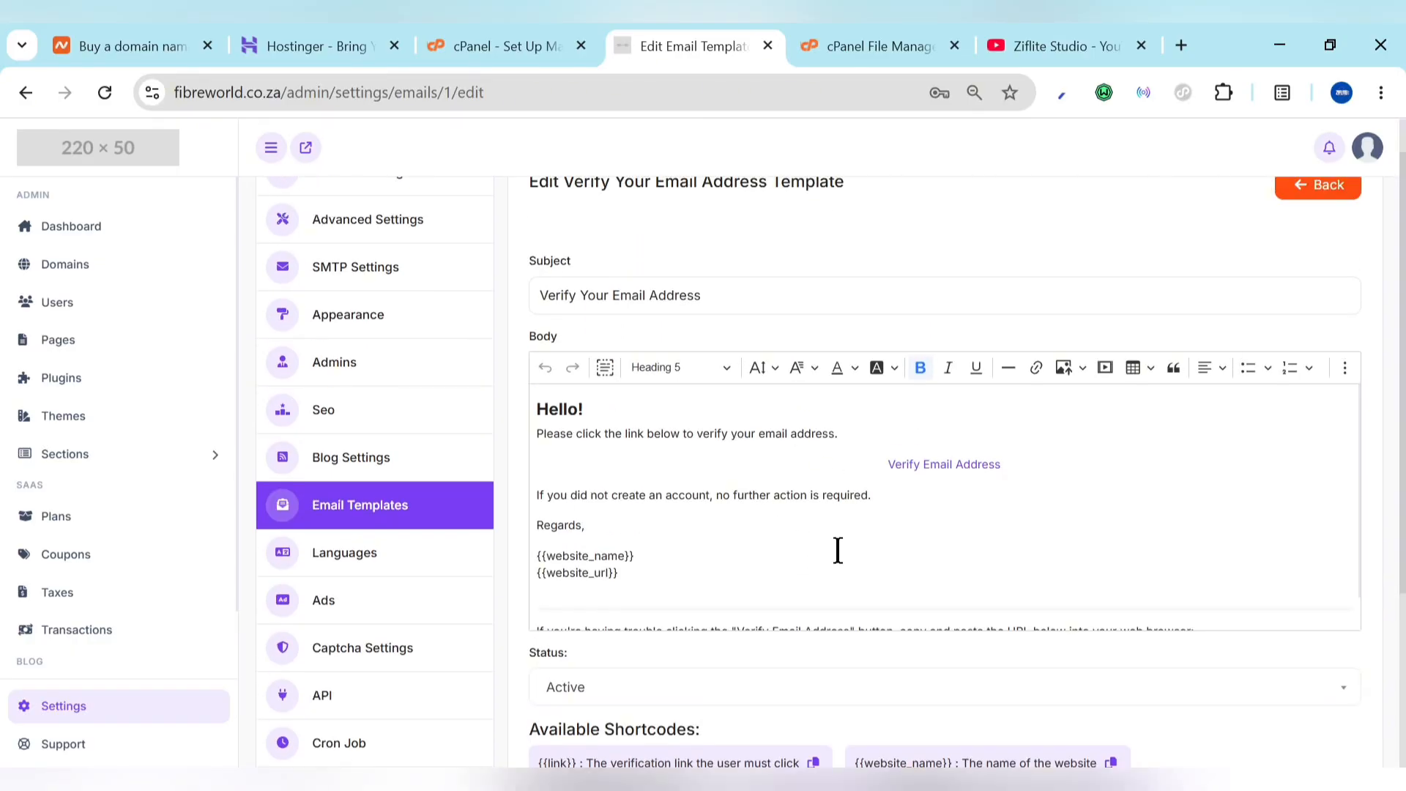
scroll(838, 551, "down", 1)
scroll(854, 688, "down", 3)
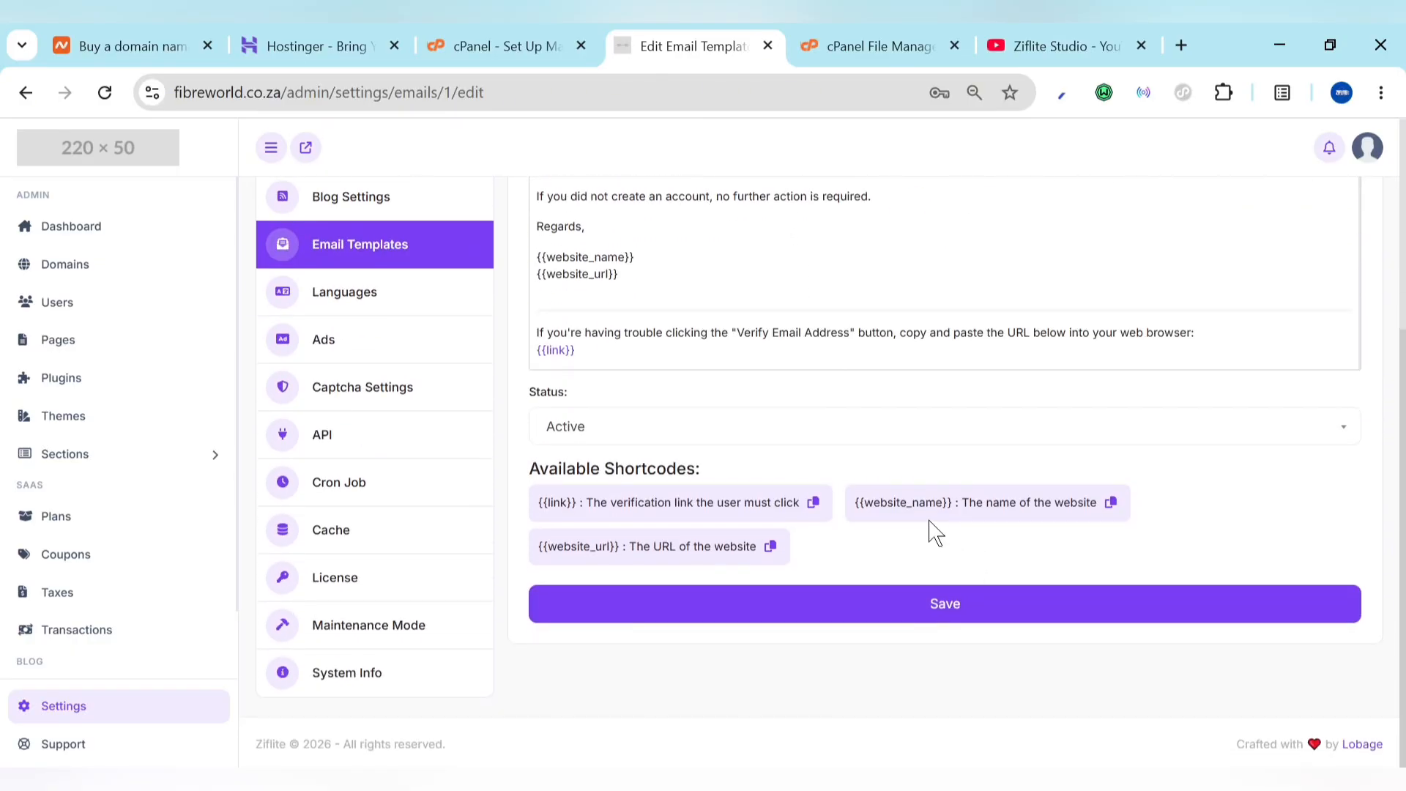
scroll(849, 498, "up", 1)
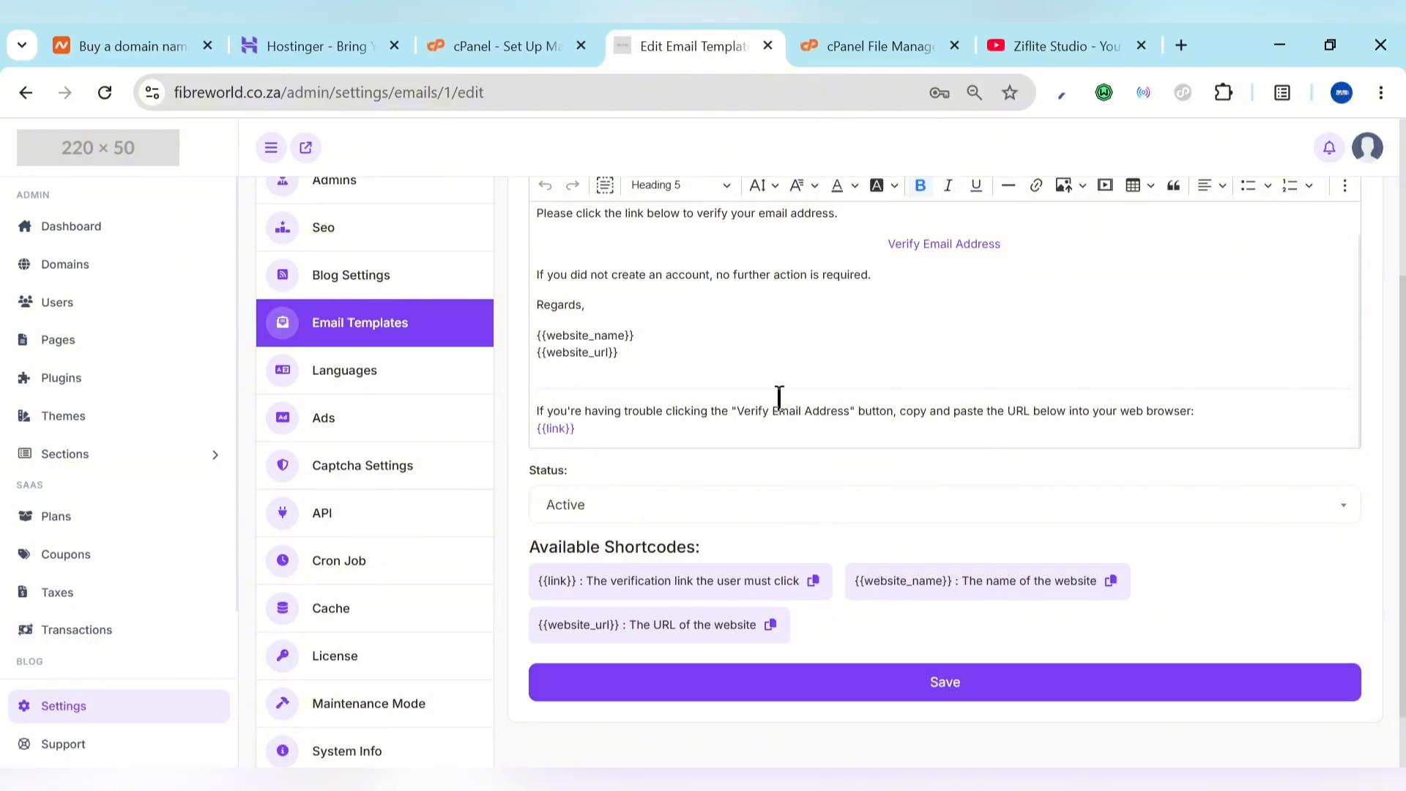
scroll(727, 419, "up", 1)
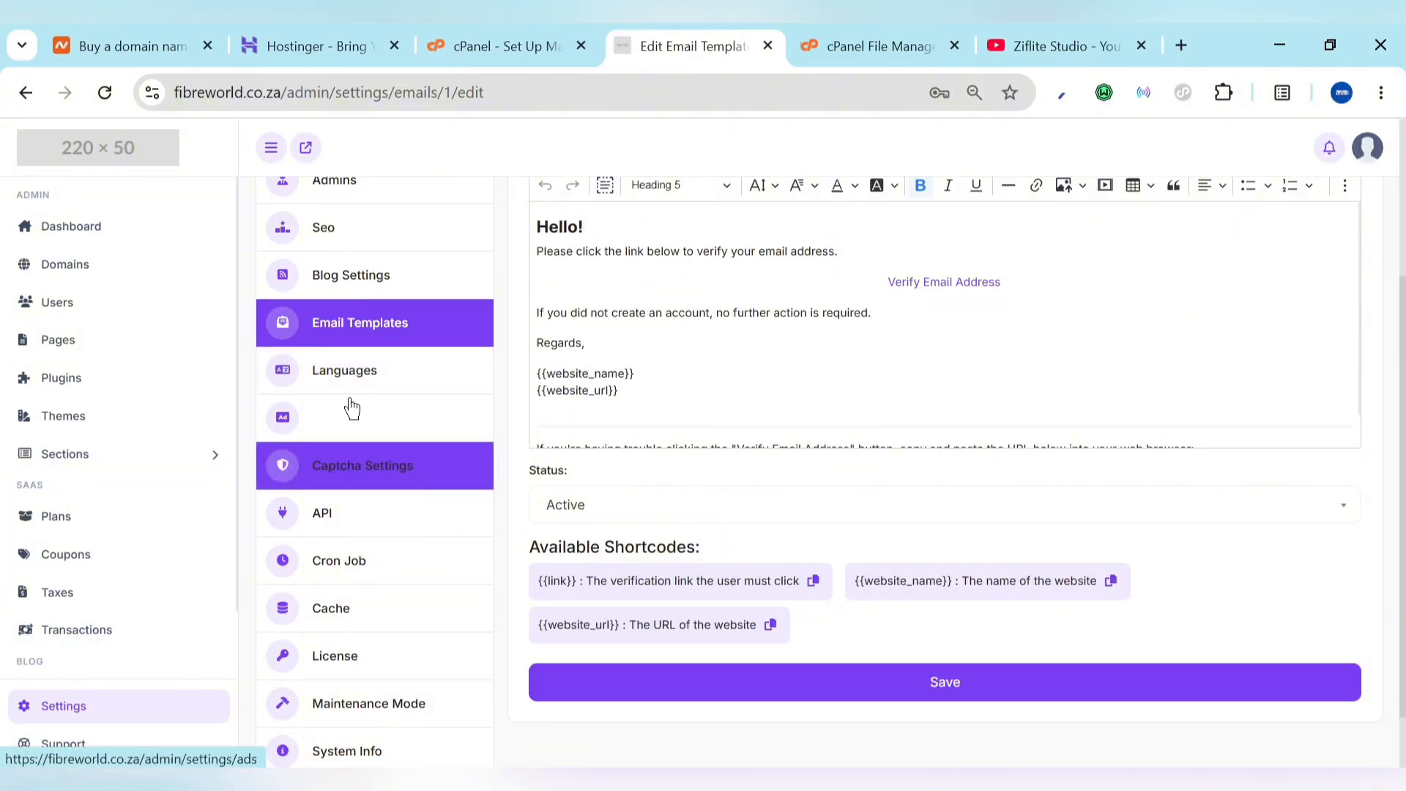
left_click(331, 388)
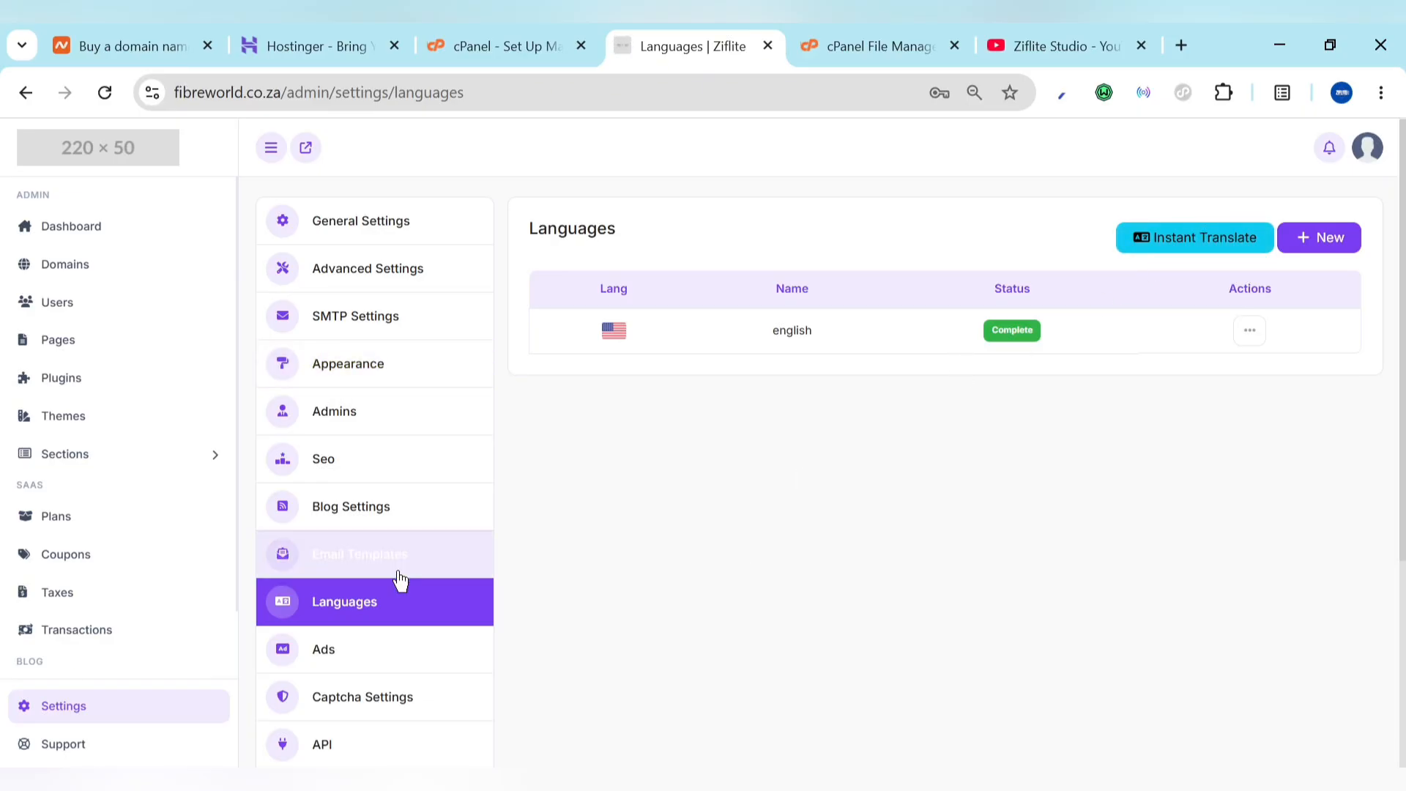
left_click(314, 670)
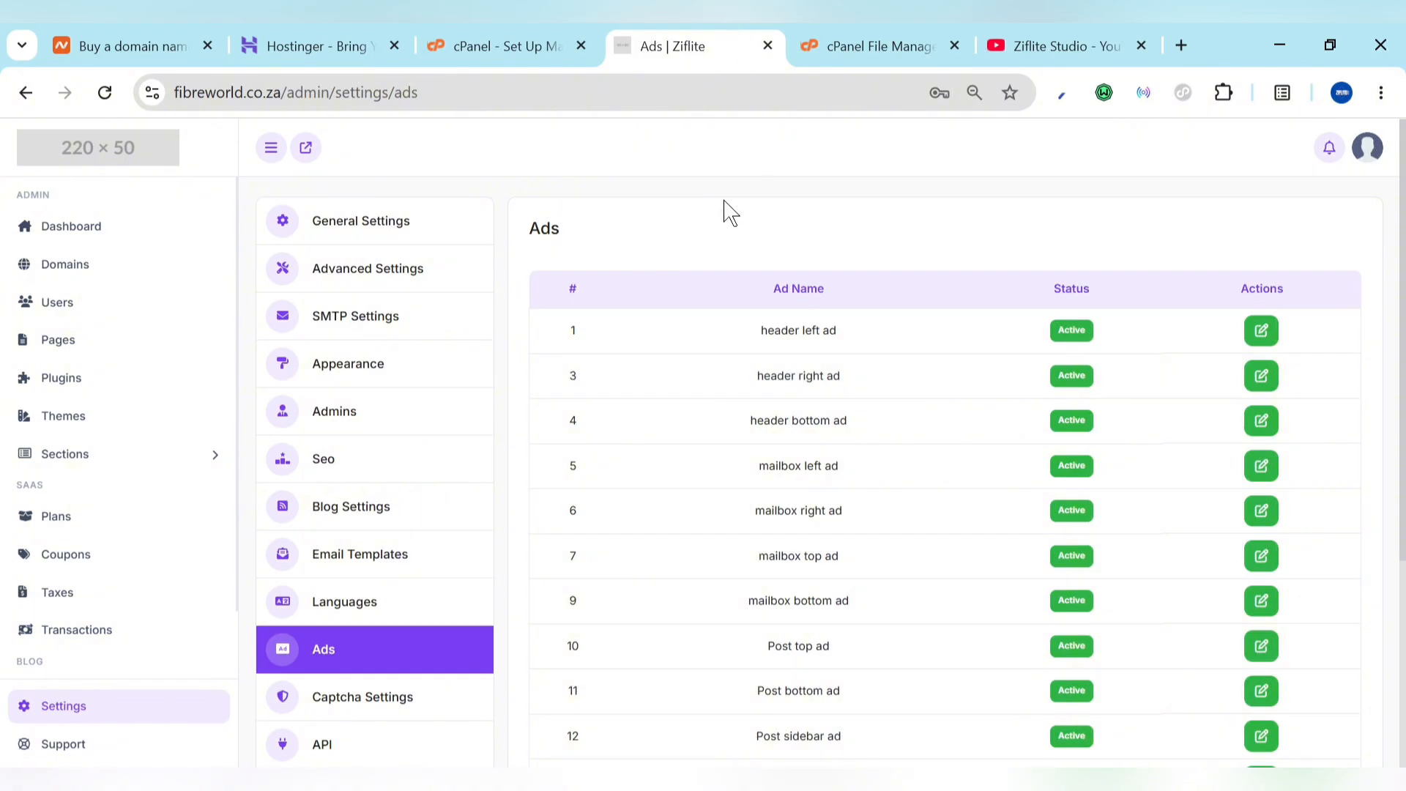
Step: Load the fibreworld.co.za homepage in a new tab placed beside the admin Ads tab
left_click(1182, 42)
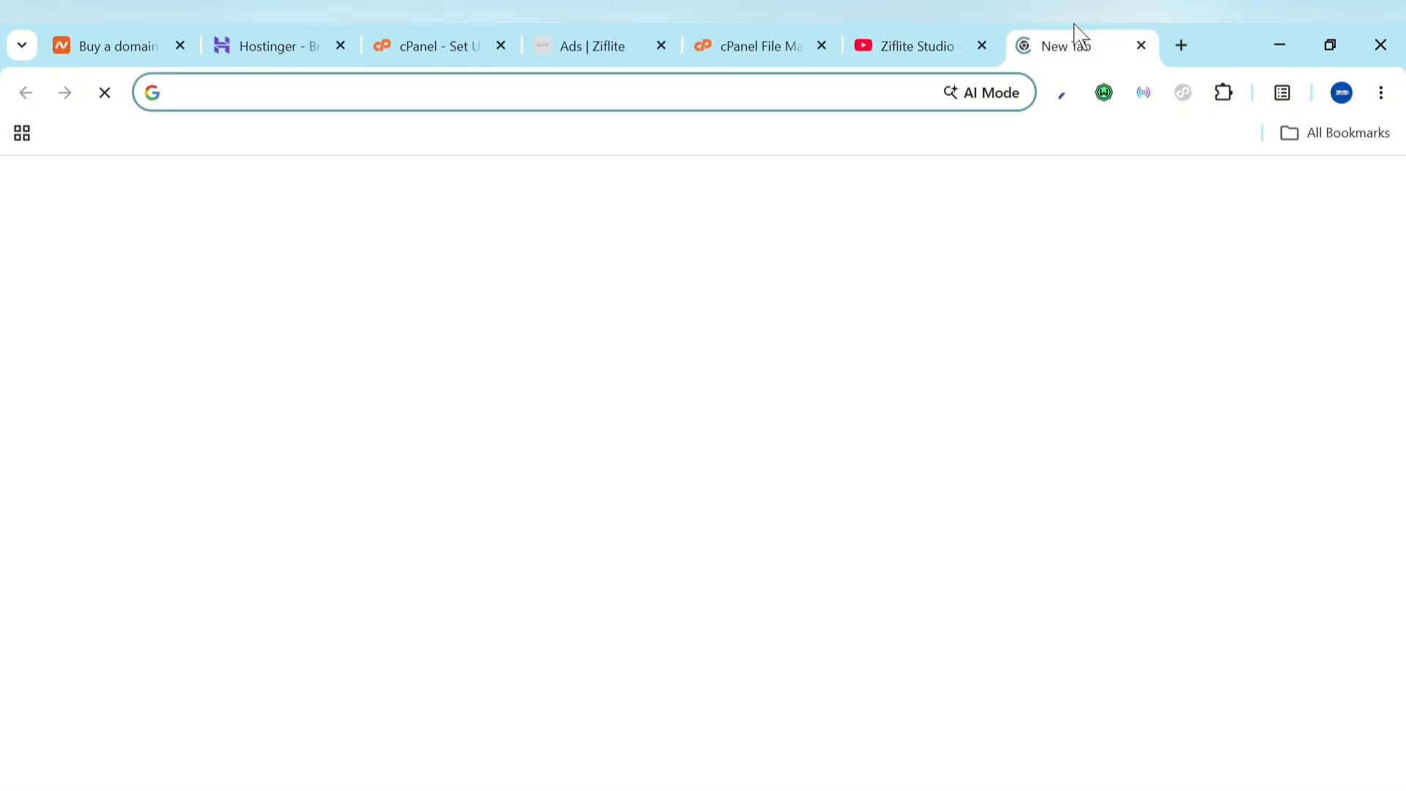
left_click_drag(1082, 35, 756, 32)
type("fi")
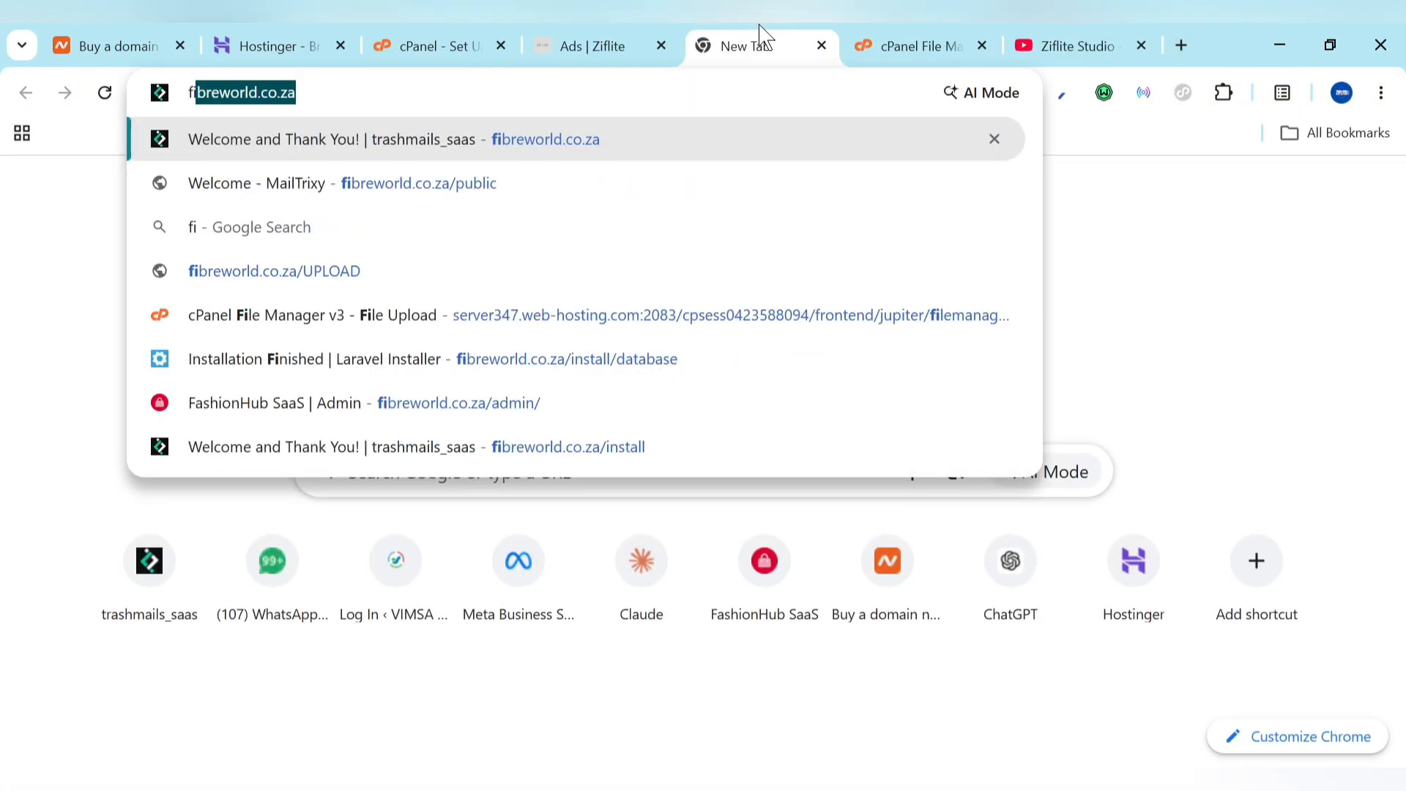
key("Return")
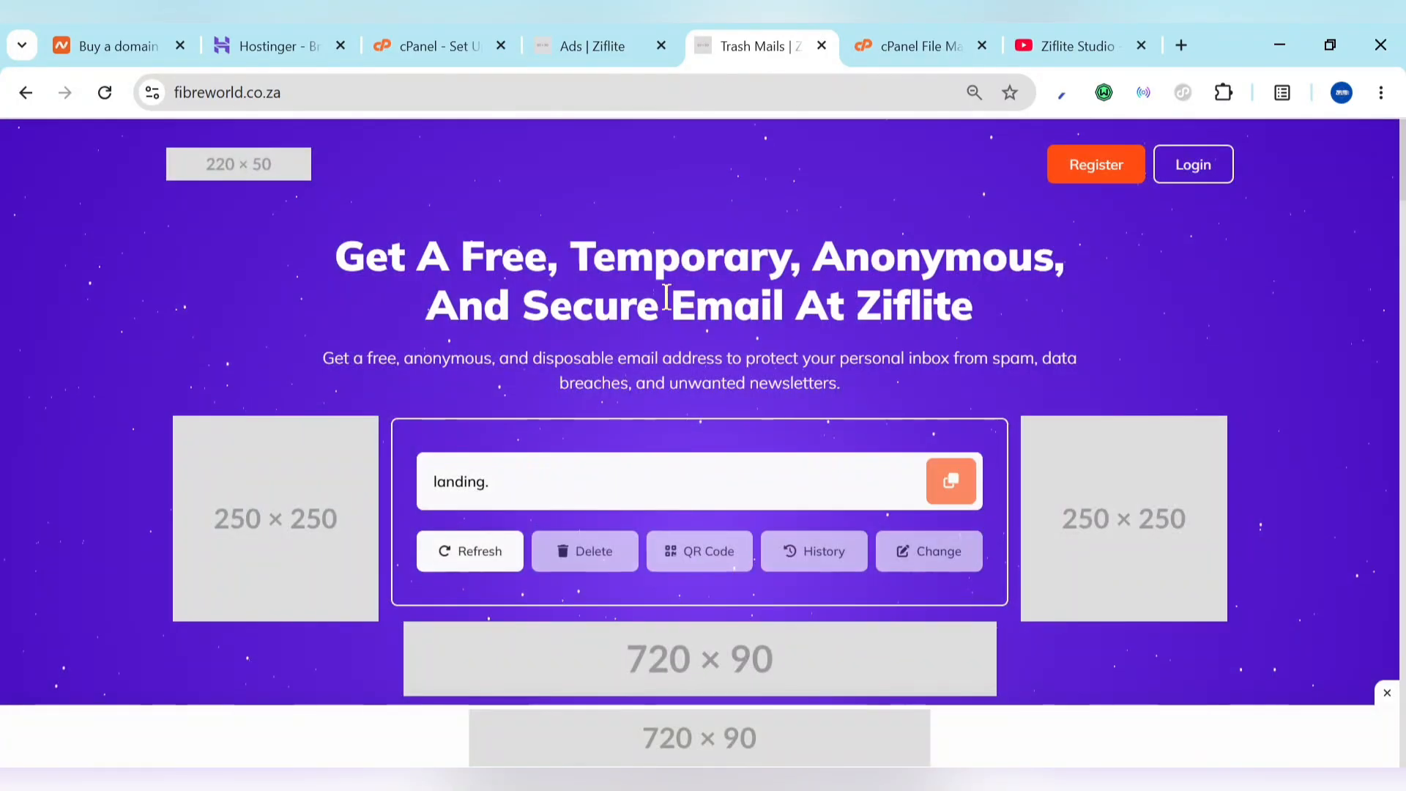
Step: Compare the homepage's ad placeholders with the admin Ads settings, ending on the Ads settings
scroll(638, 590, "down", 6)
scroll(323, 330, "up", 5)
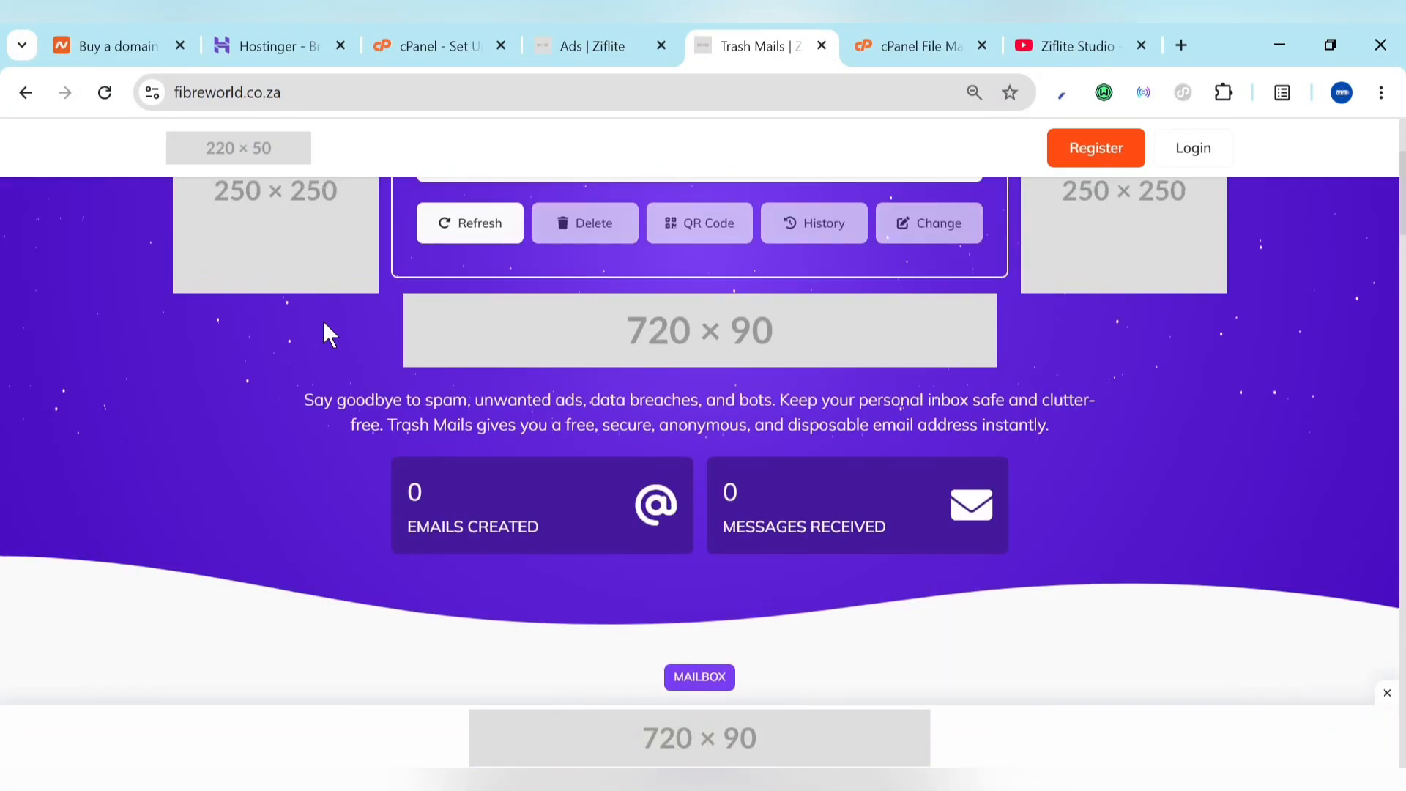
scroll(857, 386, "down", 8)
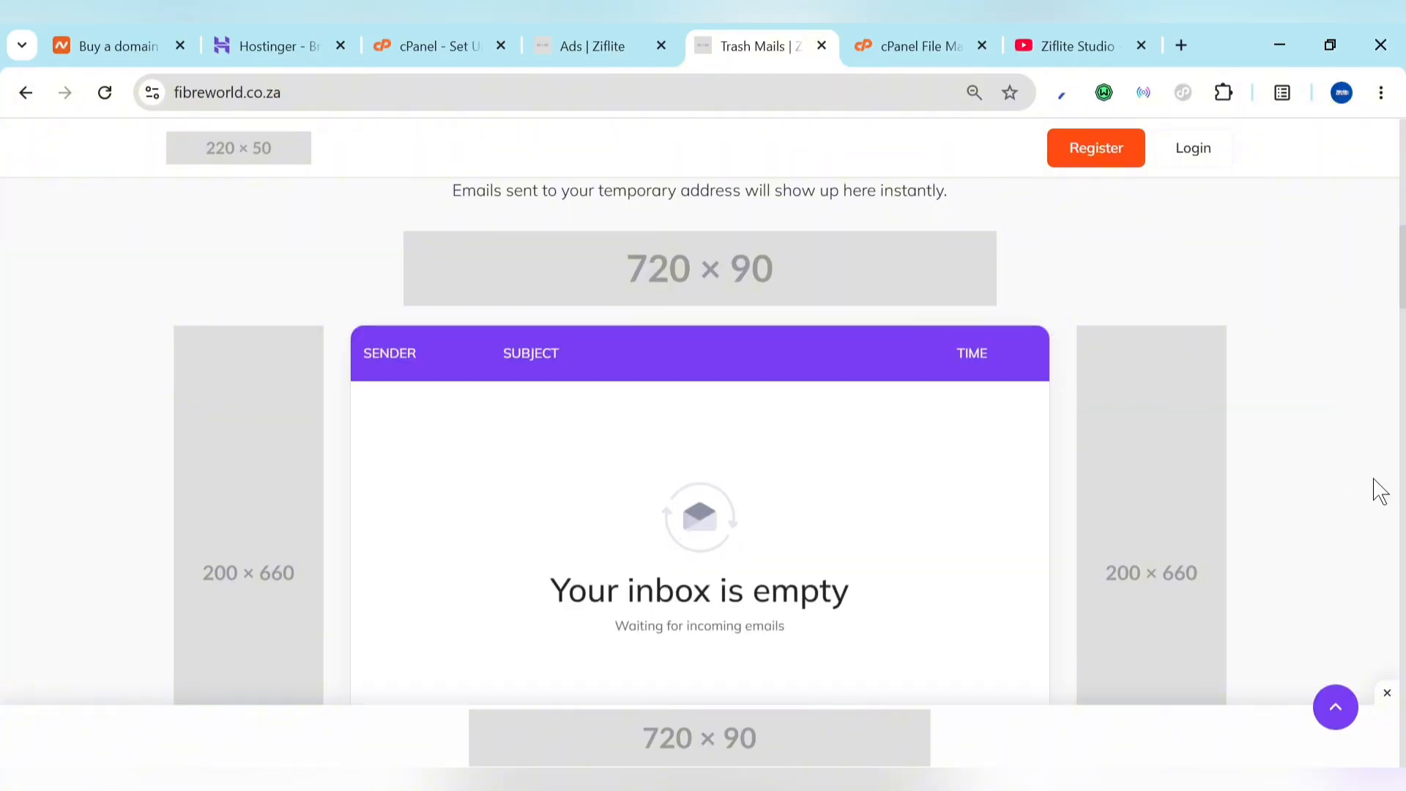
scroll(1375, 490, "down", 10)
left_click(582, 33)
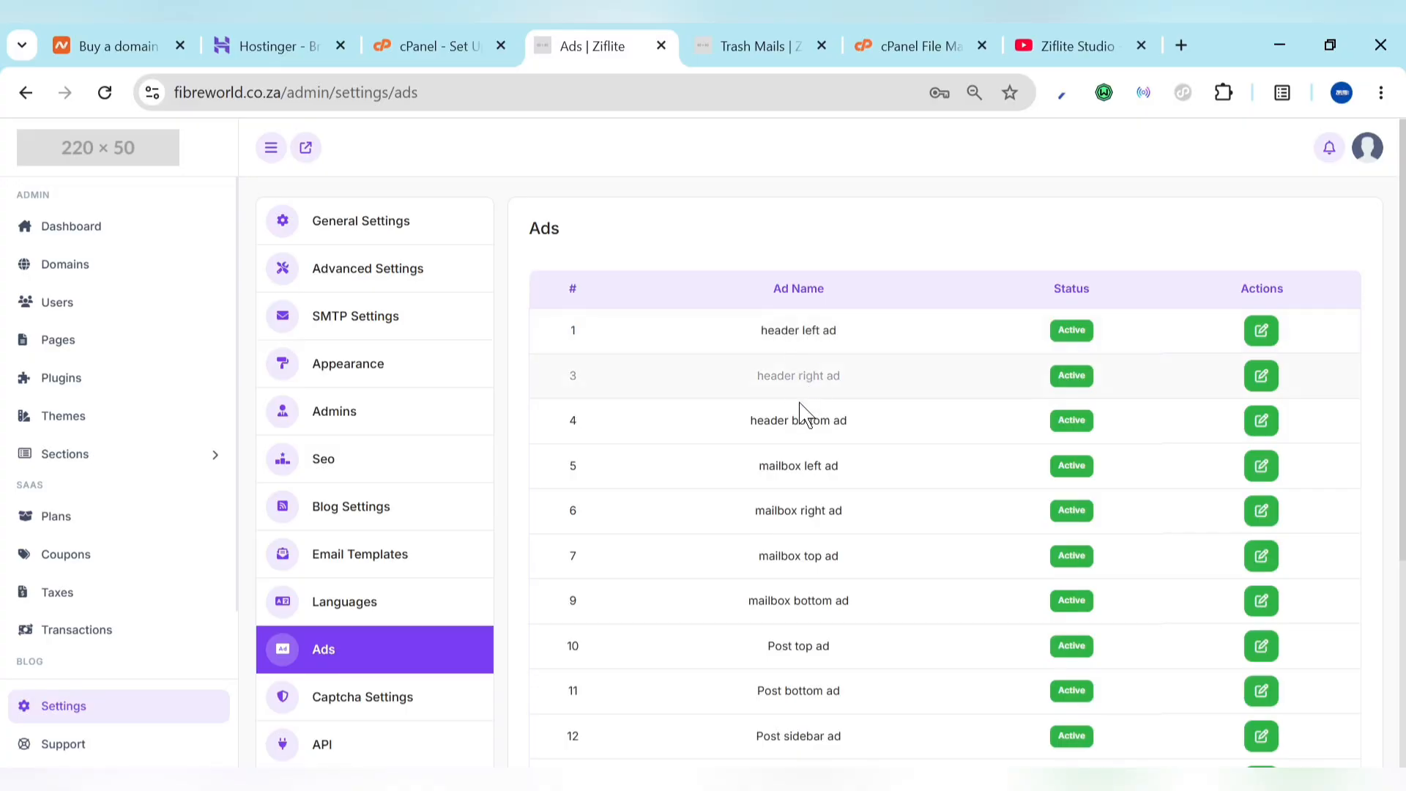
left_click(706, 33)
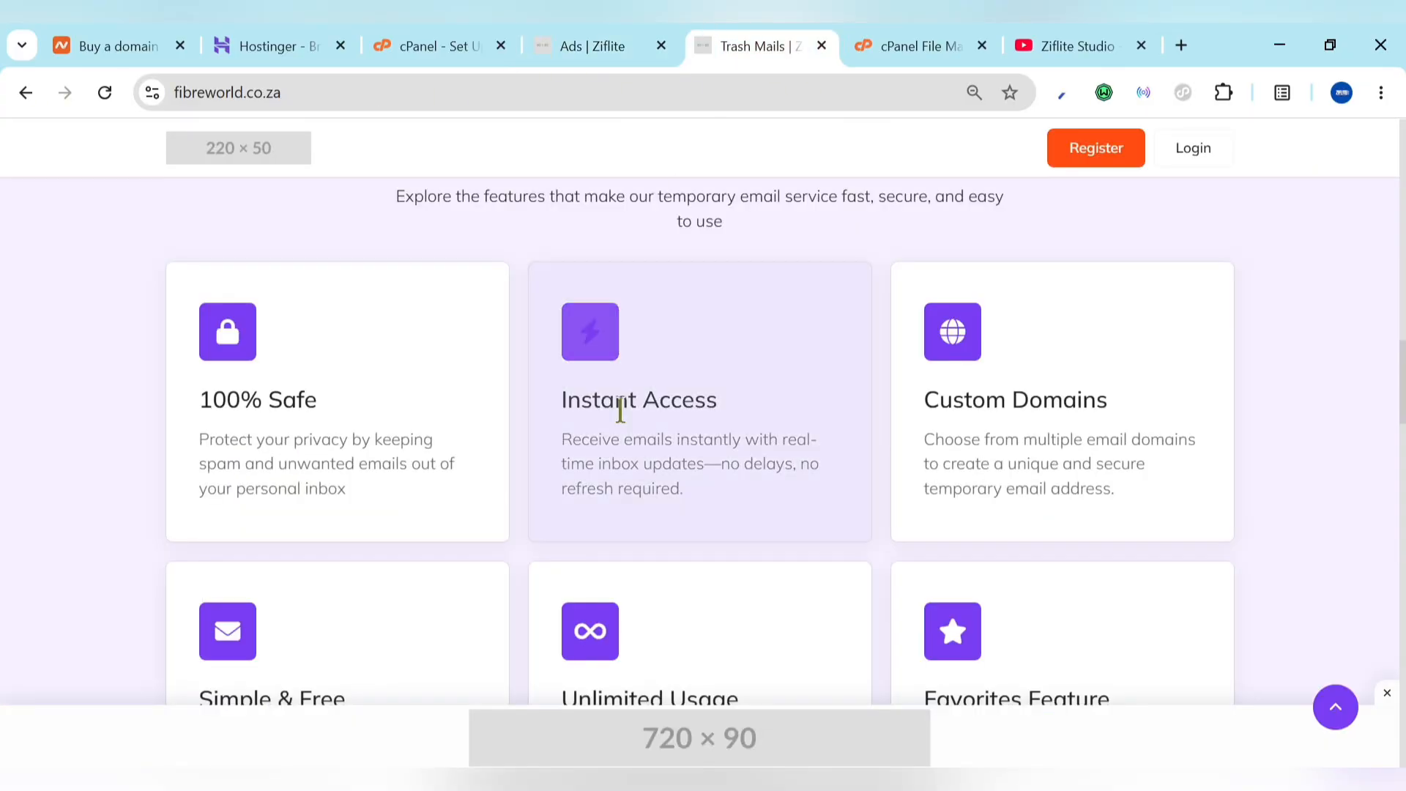
scroll(620, 423, "up", 5)
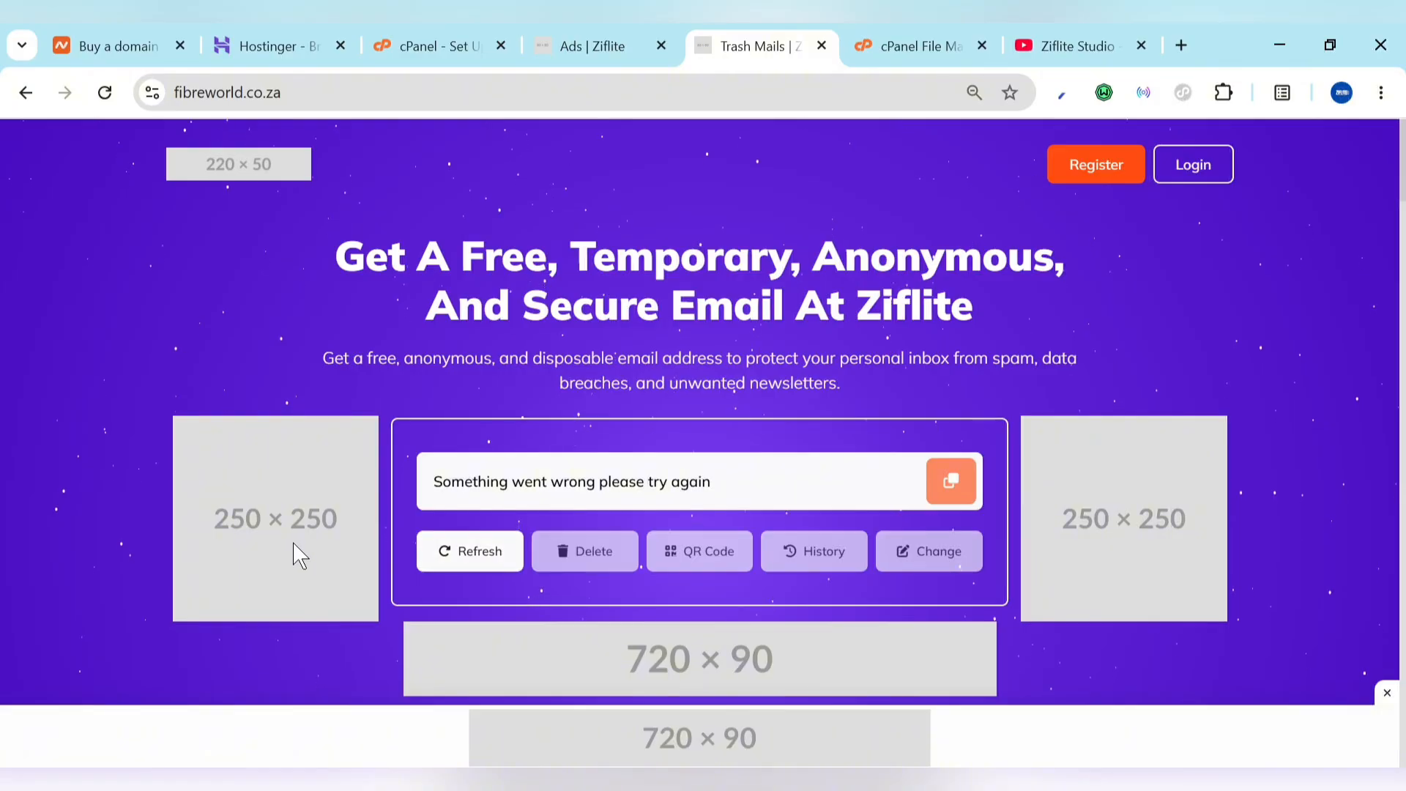
left_click(613, 33)
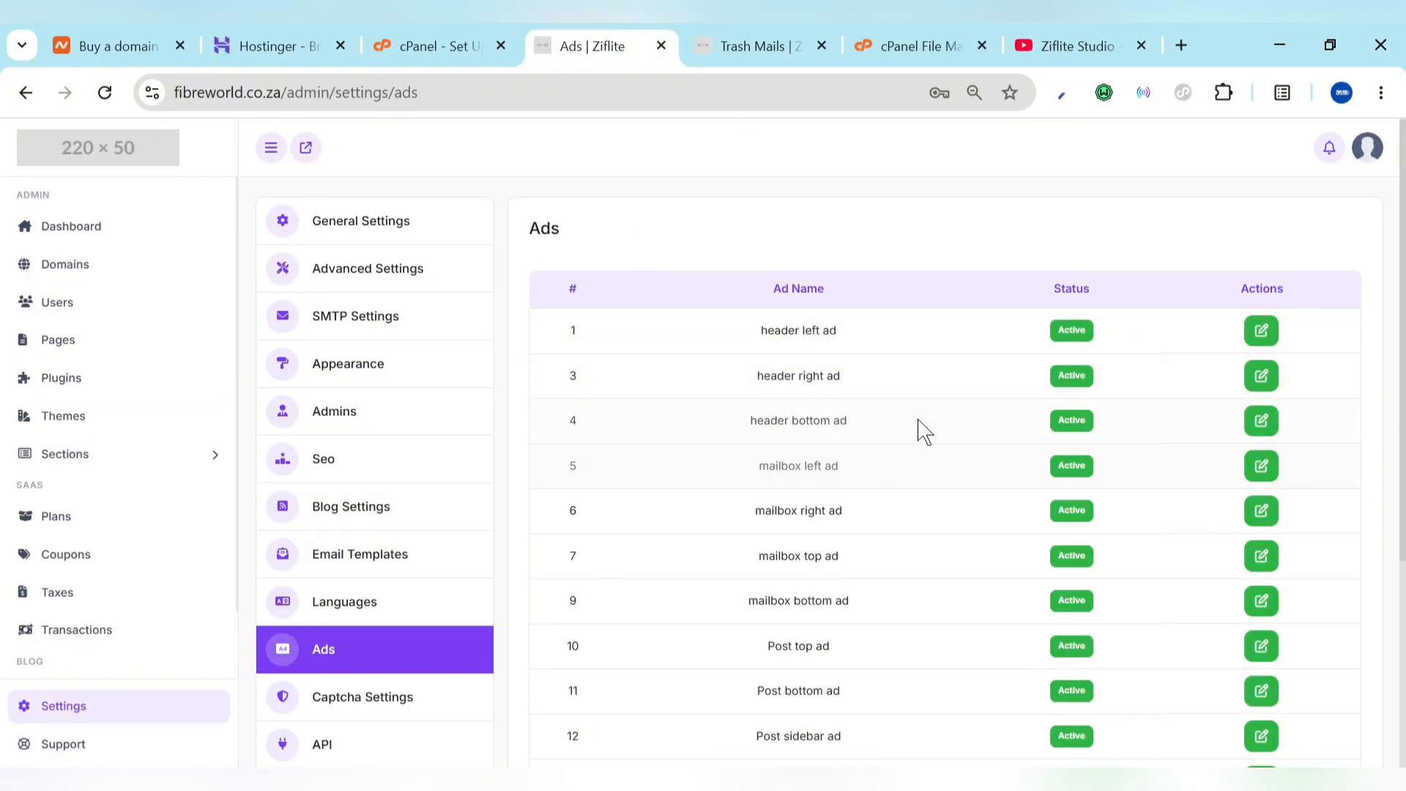
Step: Open the header left ad's Edit Ad form and review its 250x250 placeholder image code
left_click(1264, 337)
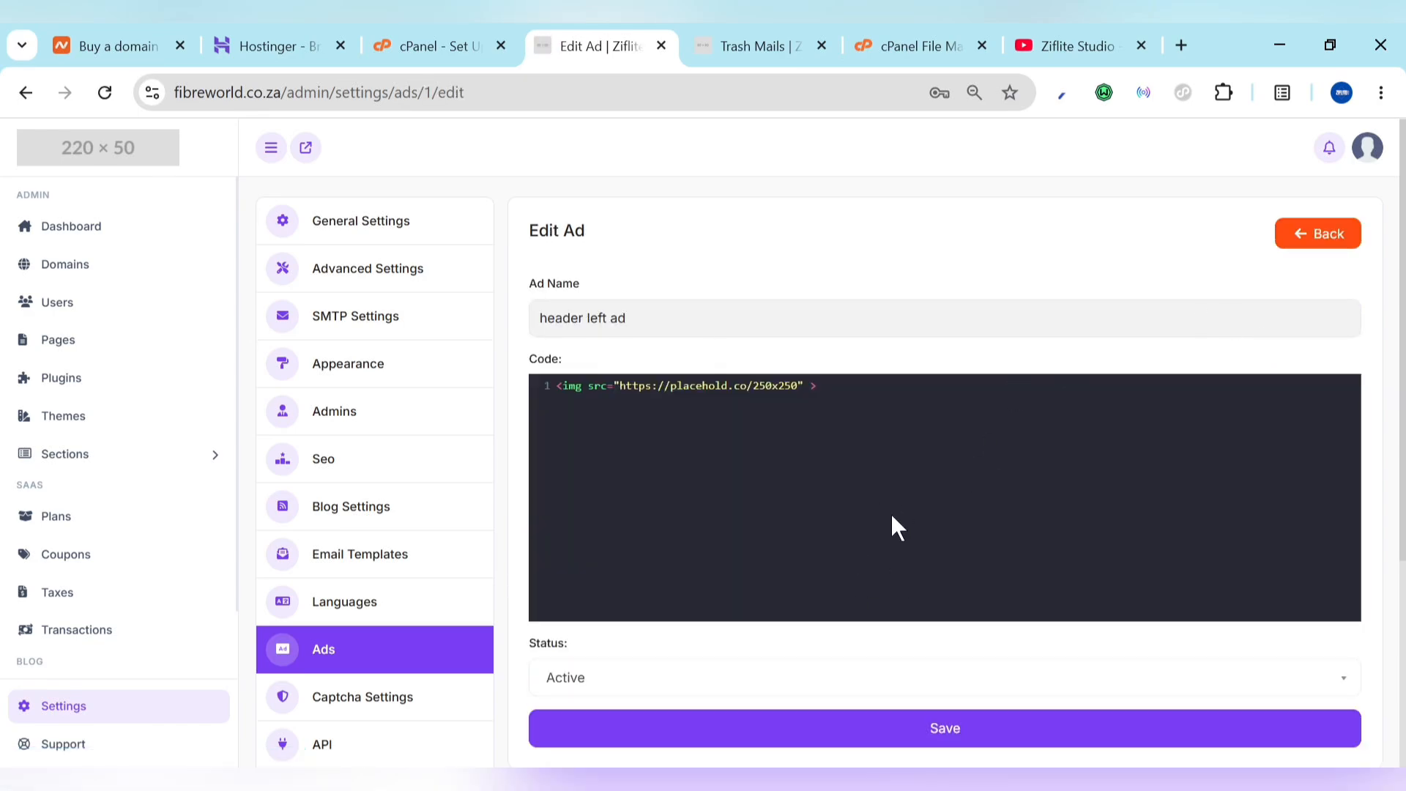
scroll(891, 524, "down", 3)
scroll(895, 534, "up", 3)
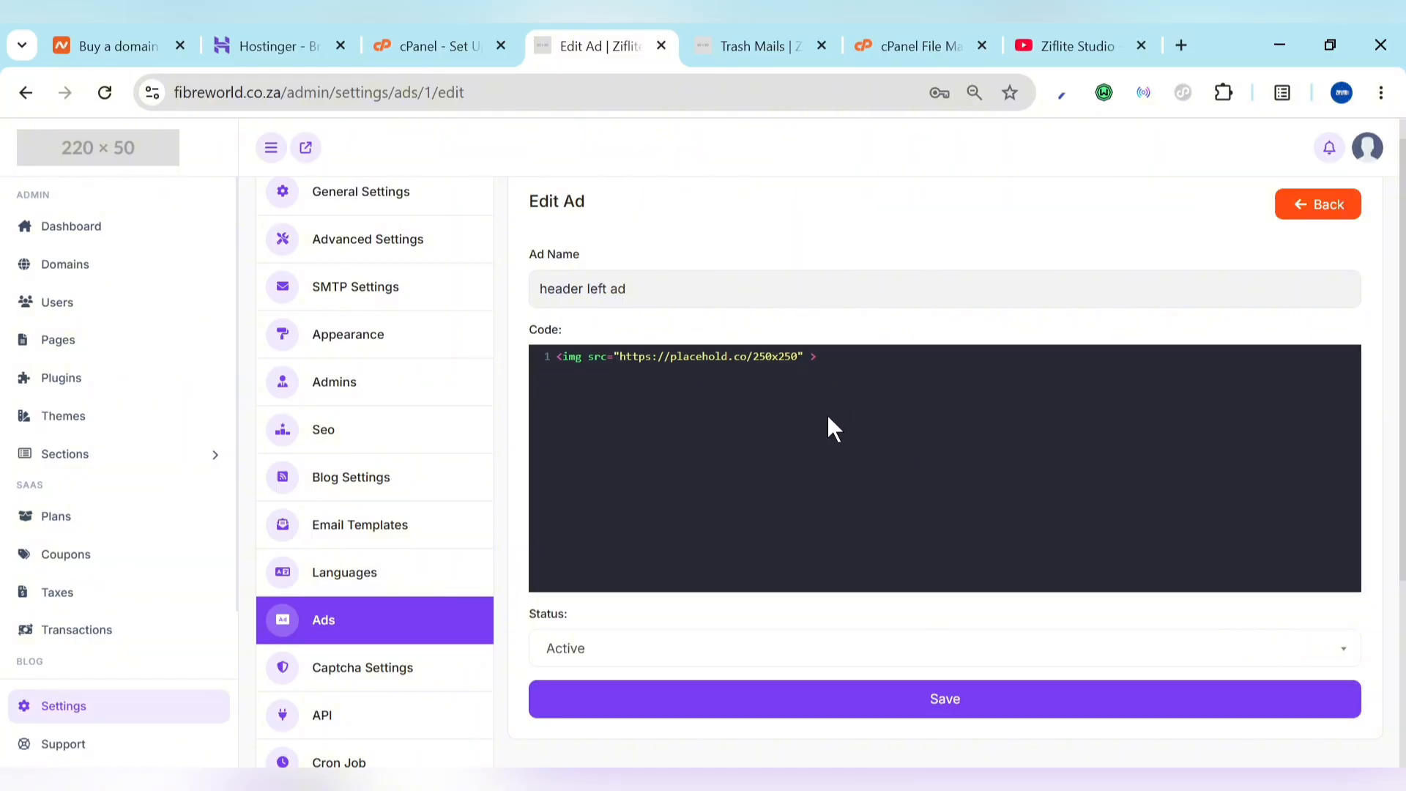
Step: View the captcha providers available in Captcha Settings
scroll(377, 578, "down", 4)
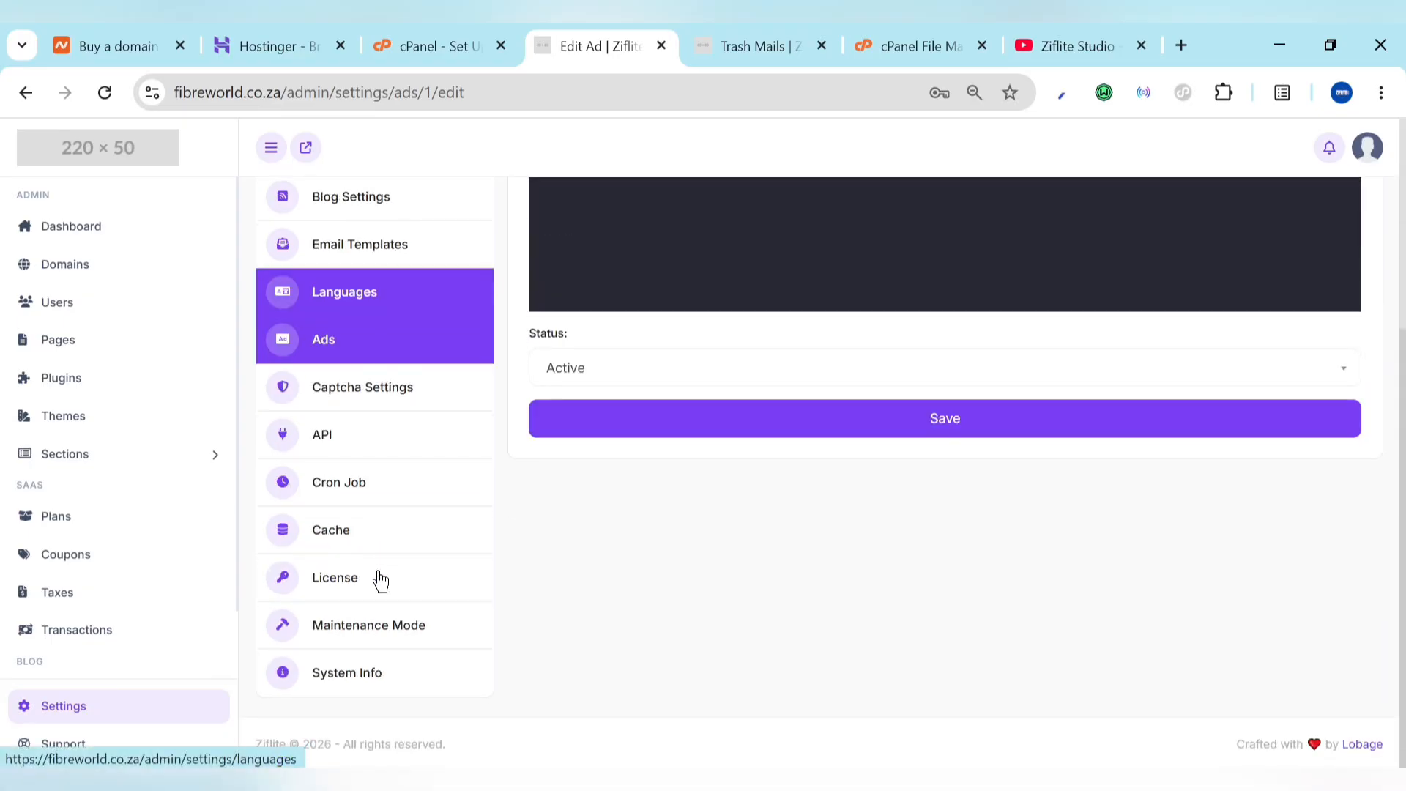
left_click(339, 393)
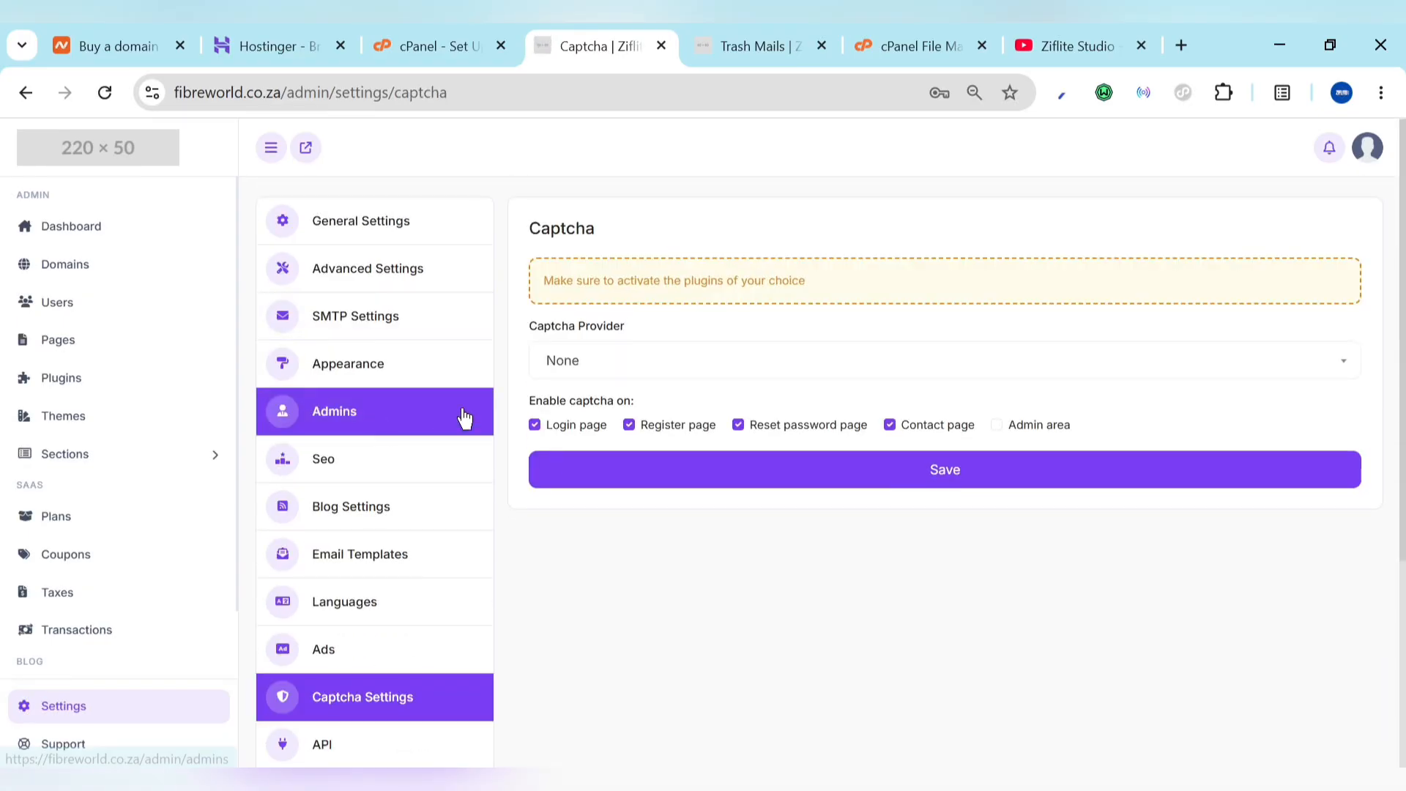
left_click(626, 361)
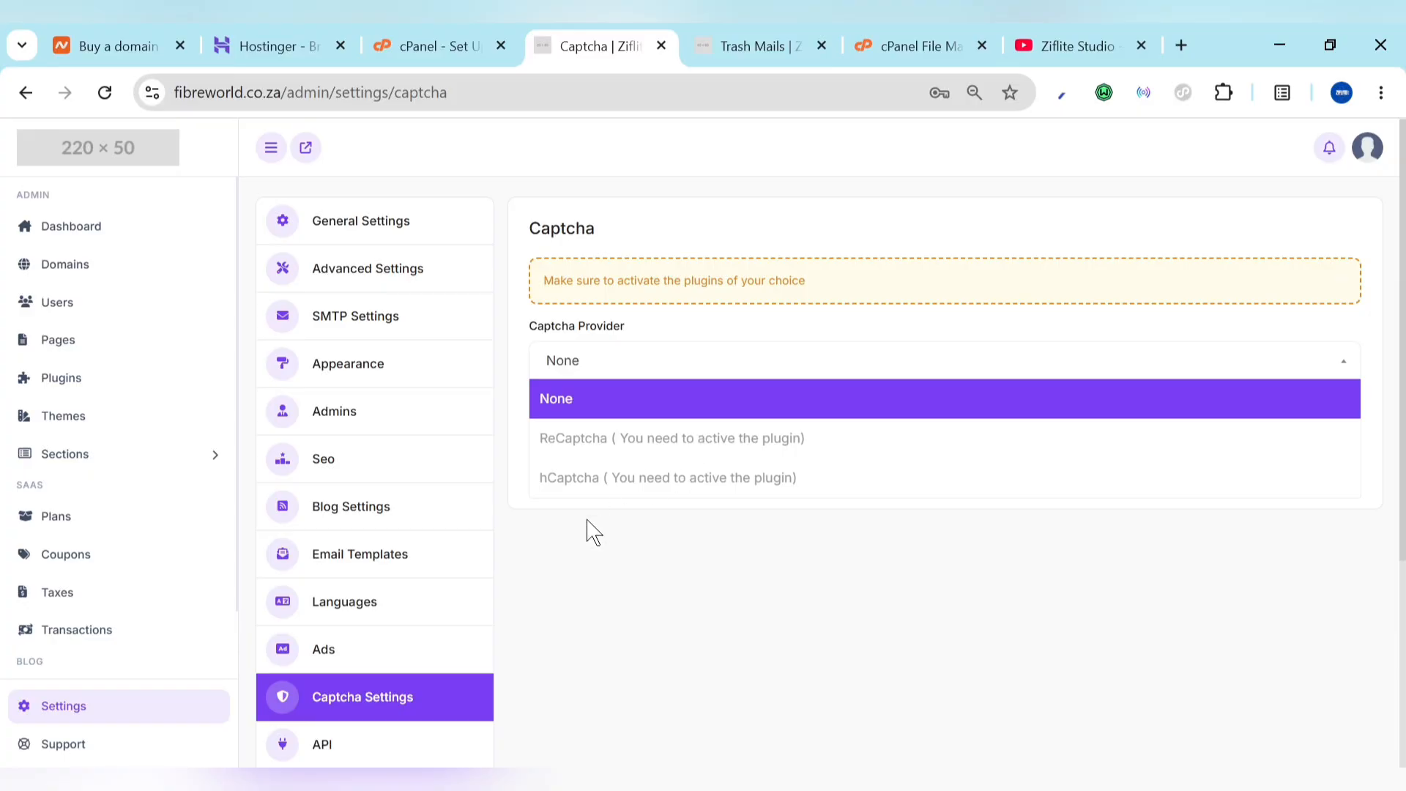
Step: Copy the every-minute cron job command and return to the cPanel mail client page
scroll(371, 616, "down", 4)
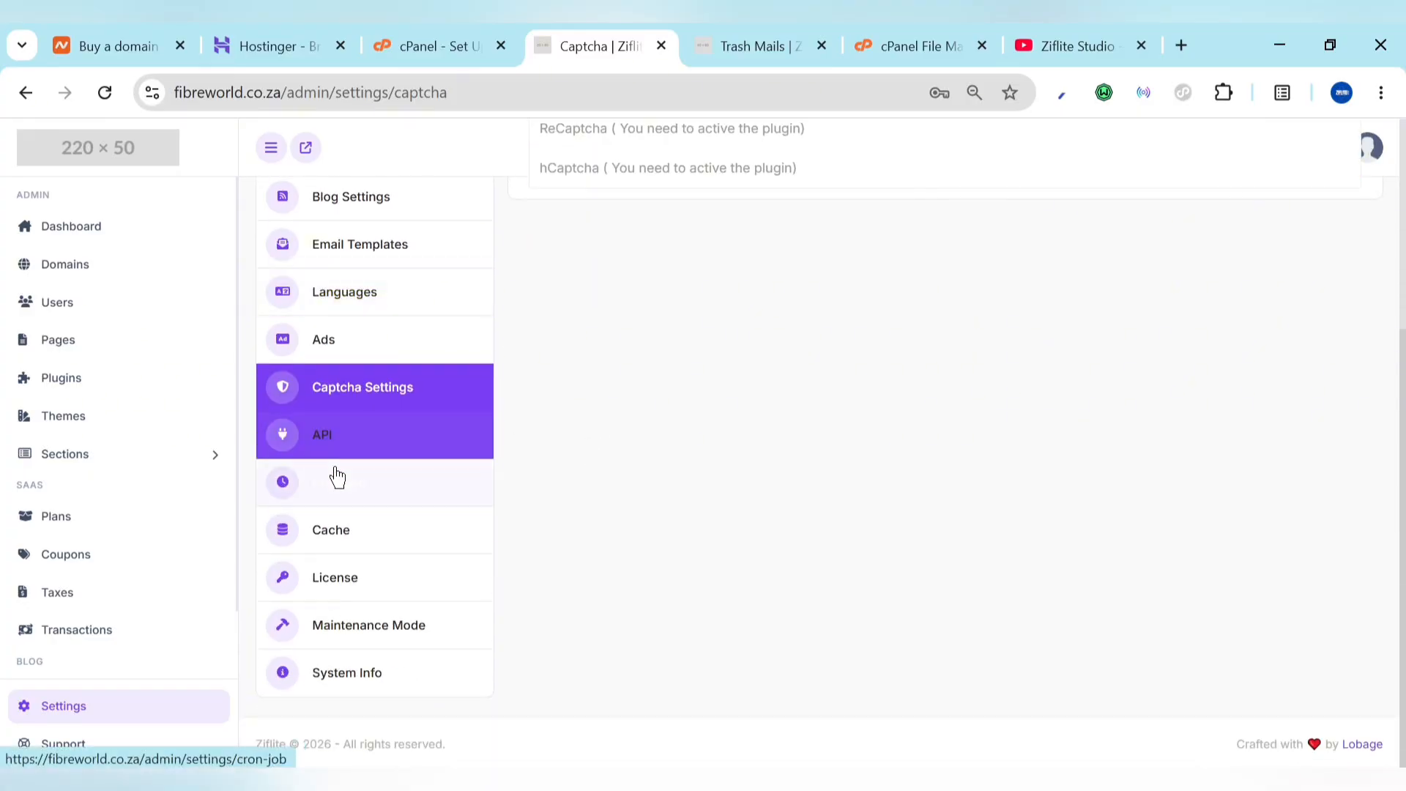
left_click(337, 477)
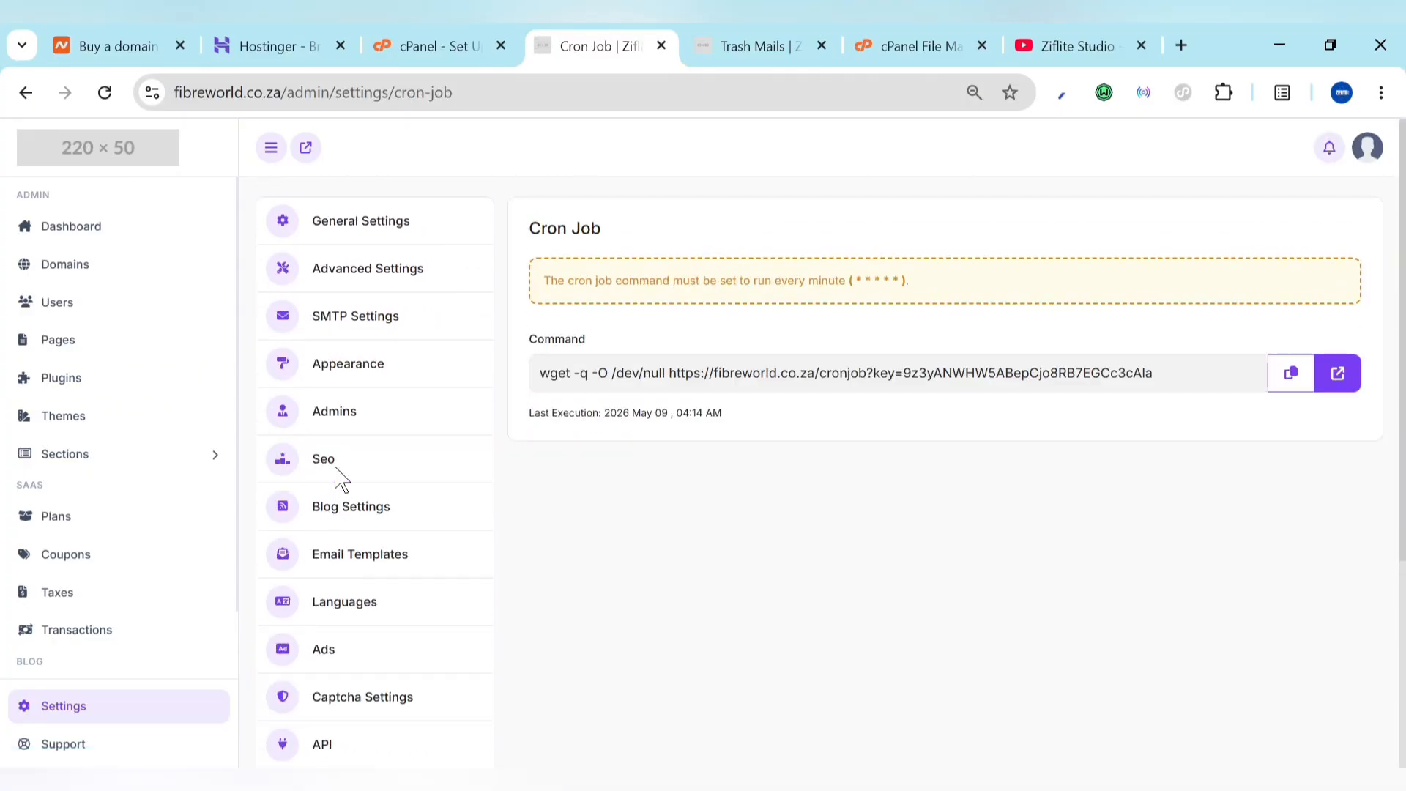
left_click(1292, 395)
left_click(493, 33)
Step: Open cPanel's Cron Jobs tool by searching the tools for 'cron'
scroll(652, 305, "up", 10)
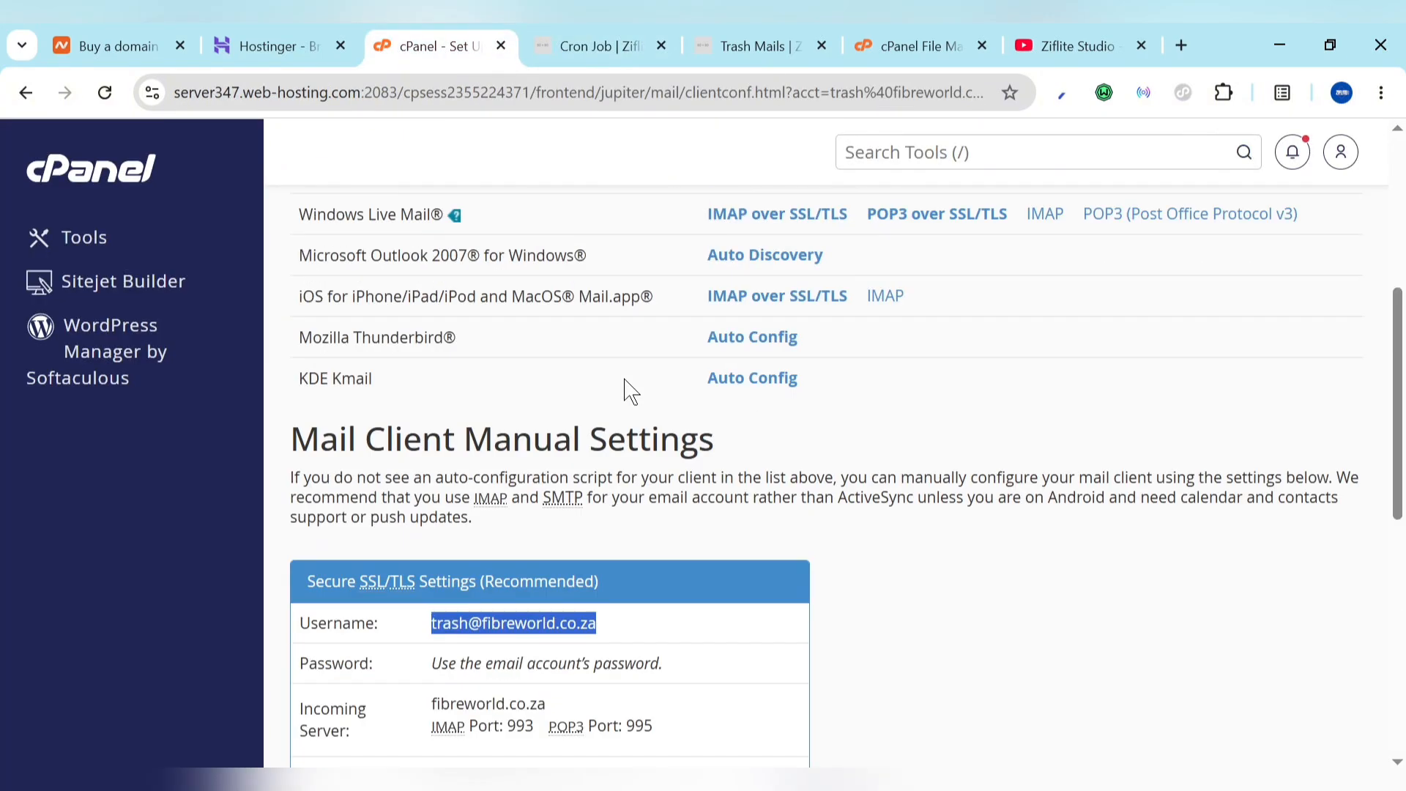
left_click(108, 172)
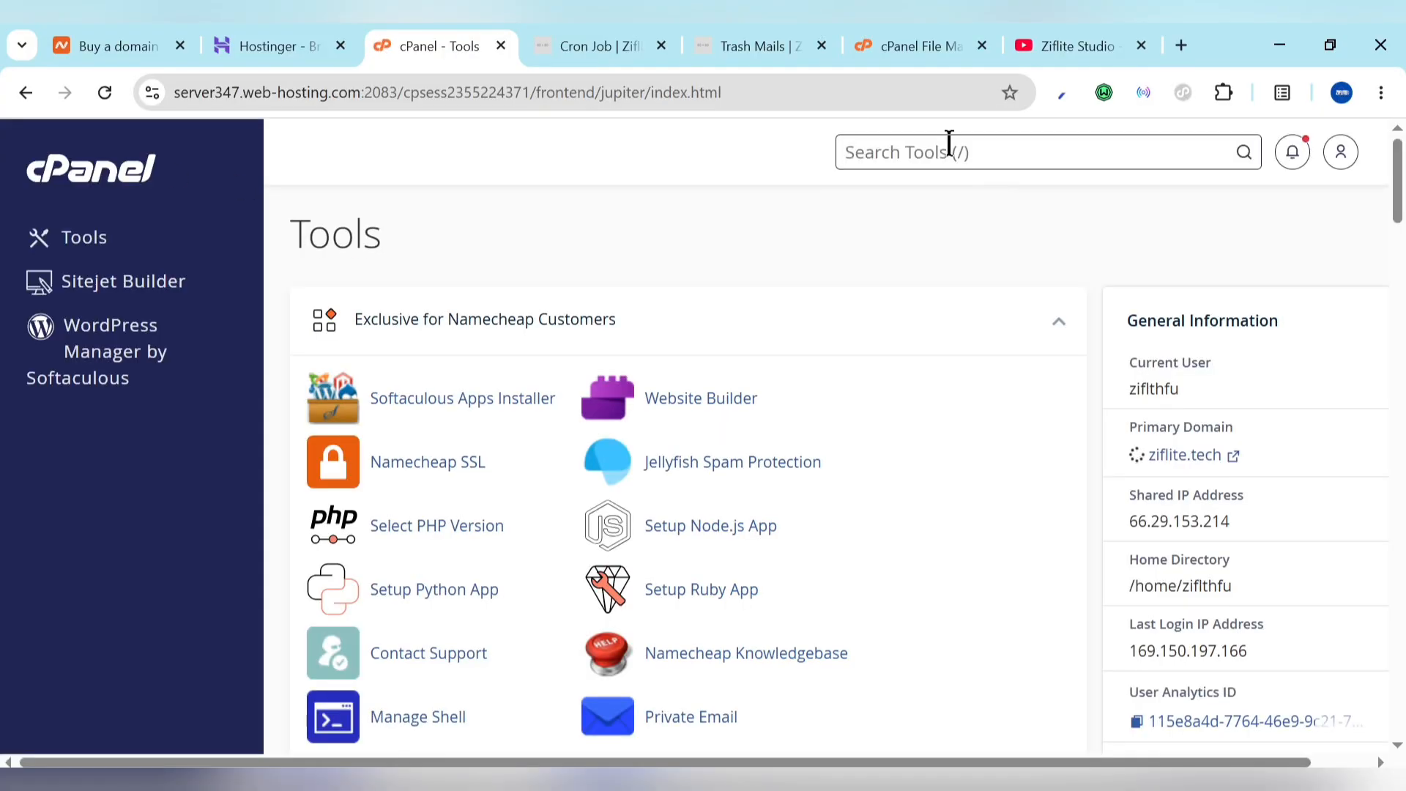
left_click(949, 152)
type("cron")
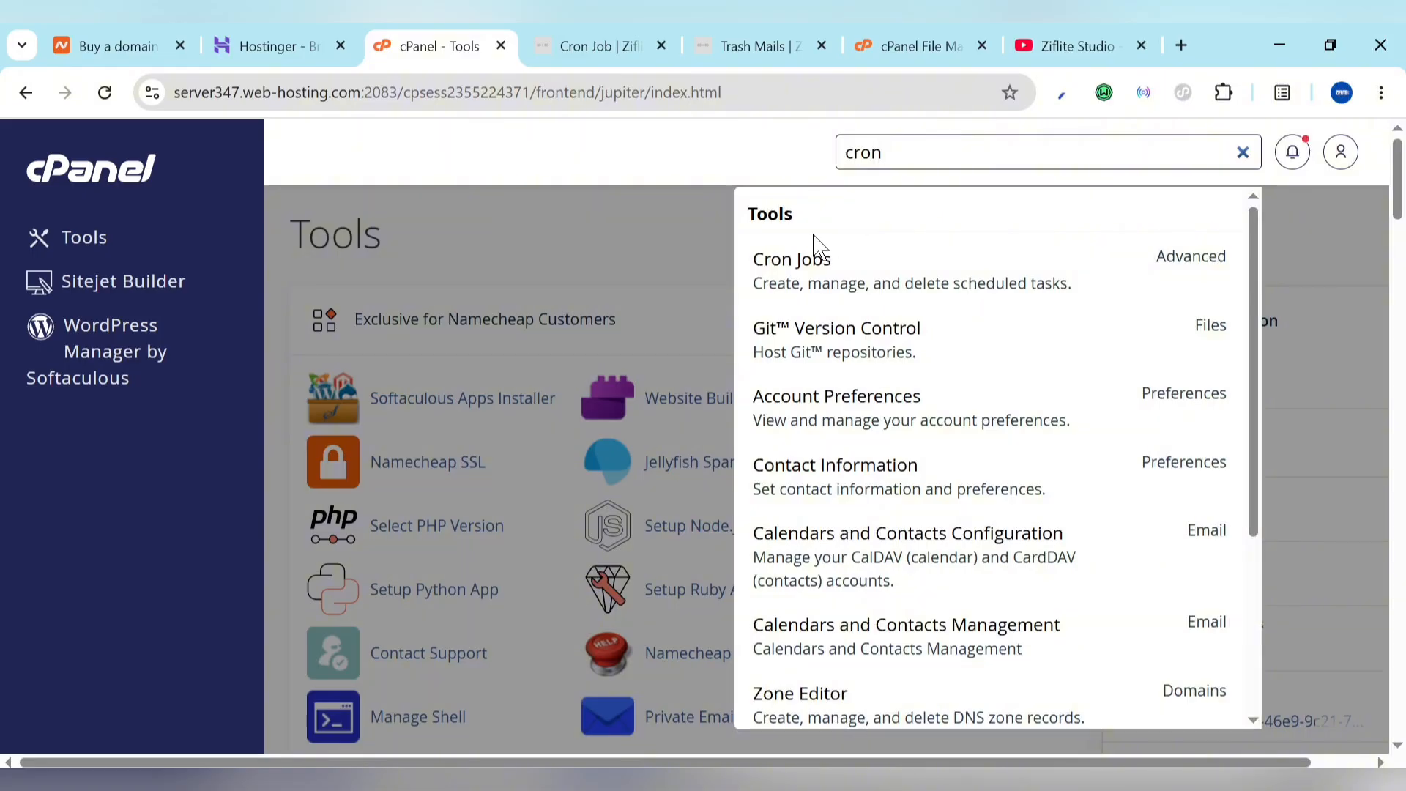
left_click(800, 285)
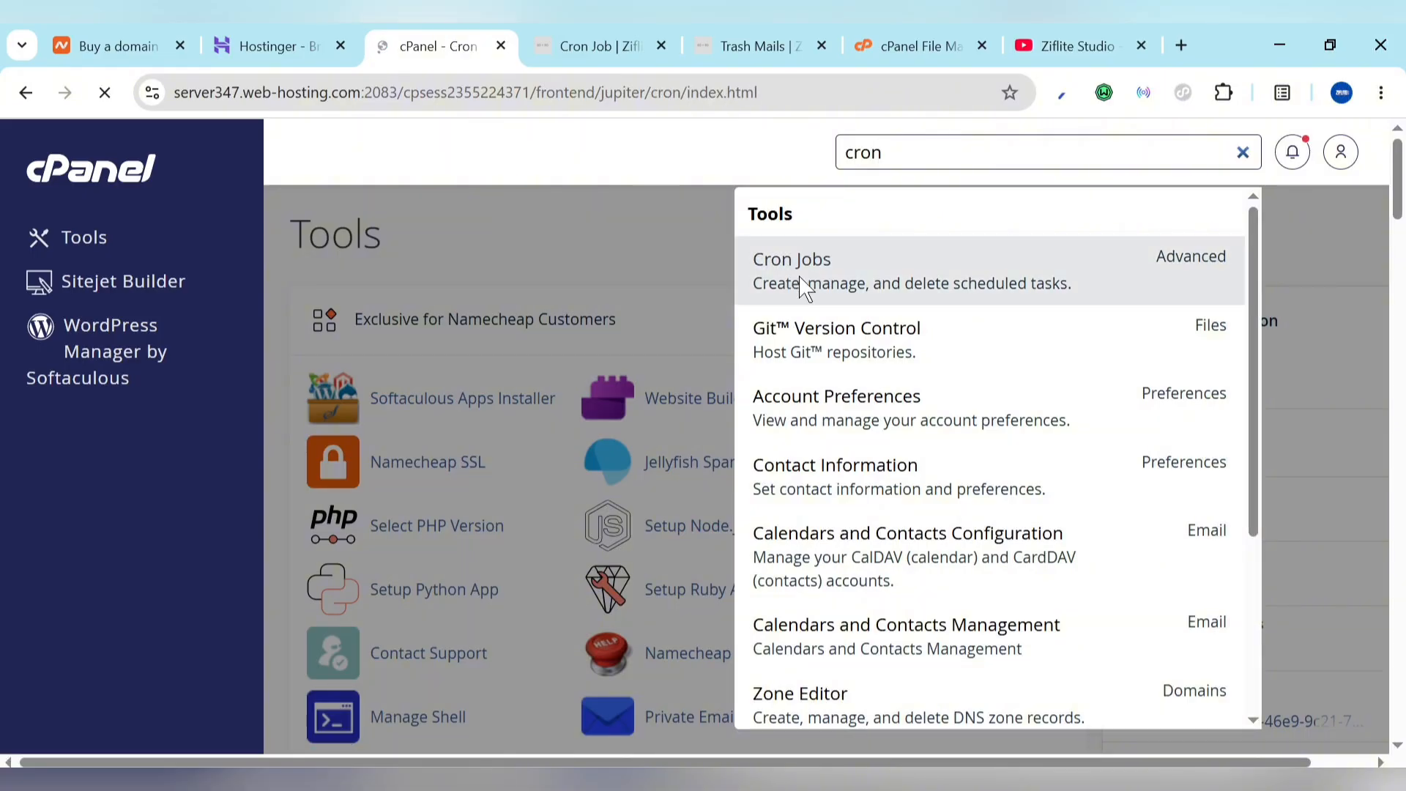
Step: Schedule a new cron job Once Per Five Minutes with the copied wget command
scroll(739, 540, "down", 5)
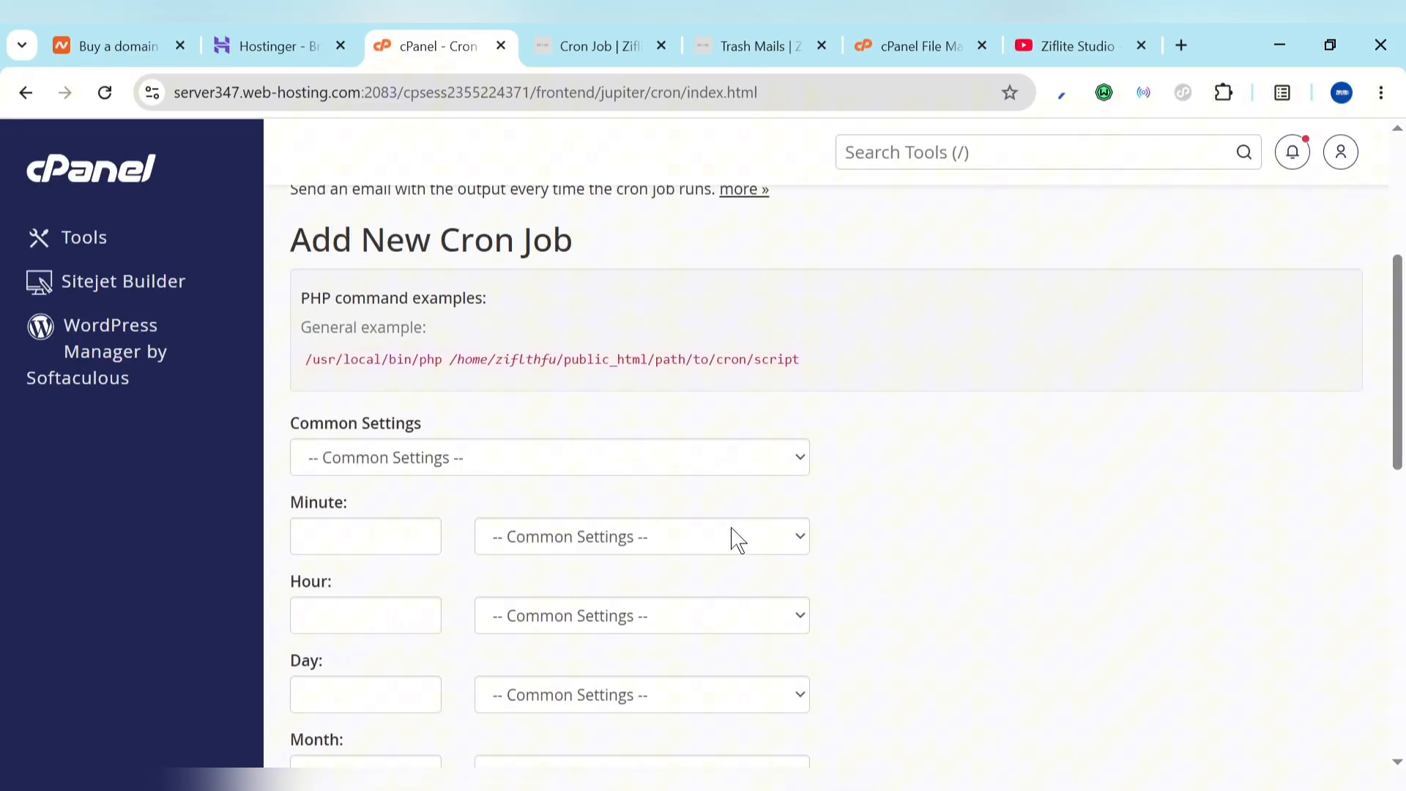
left_click(640, 472)
left_click(539, 523)
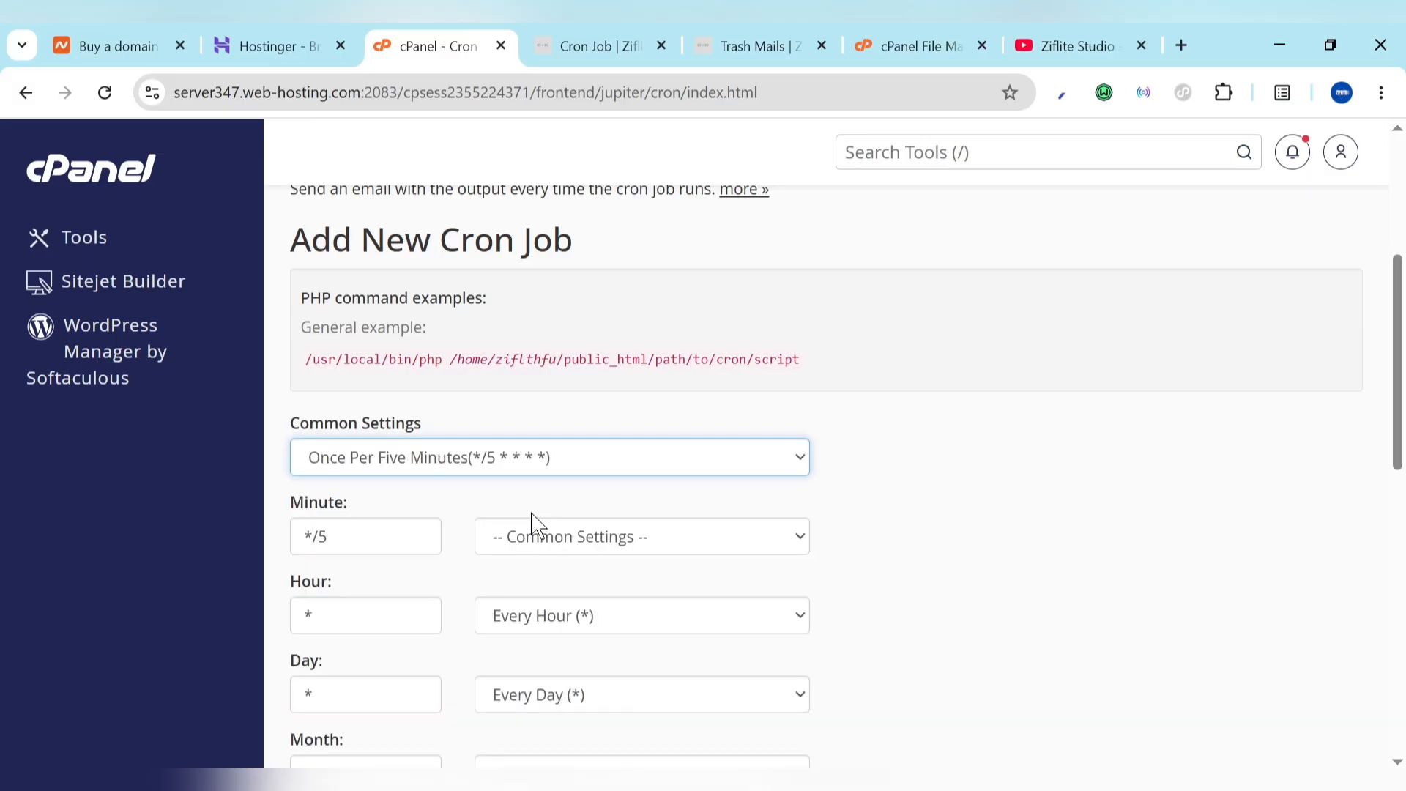
scroll(772, 425, "down", 4)
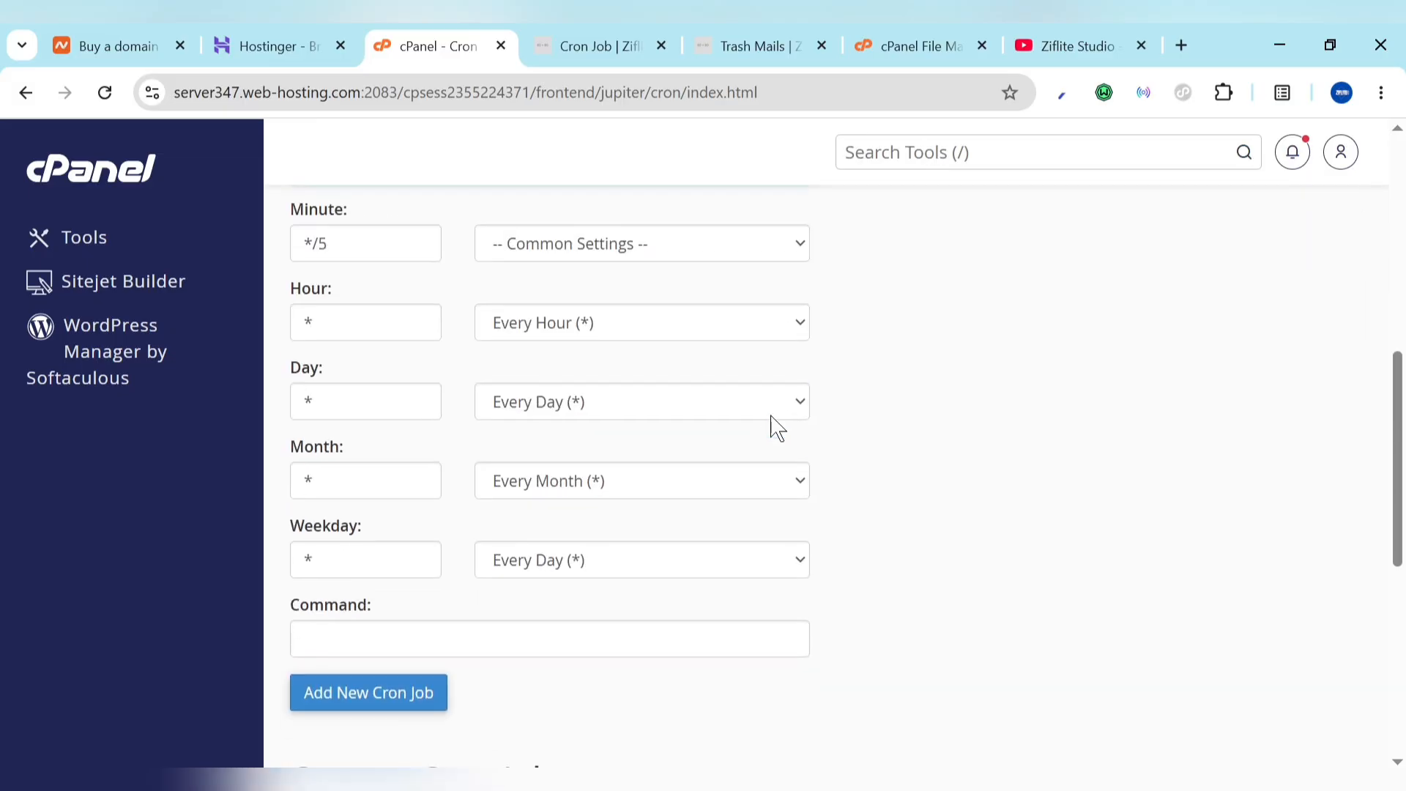
left_click(572, 646)
key("ctrl+v")
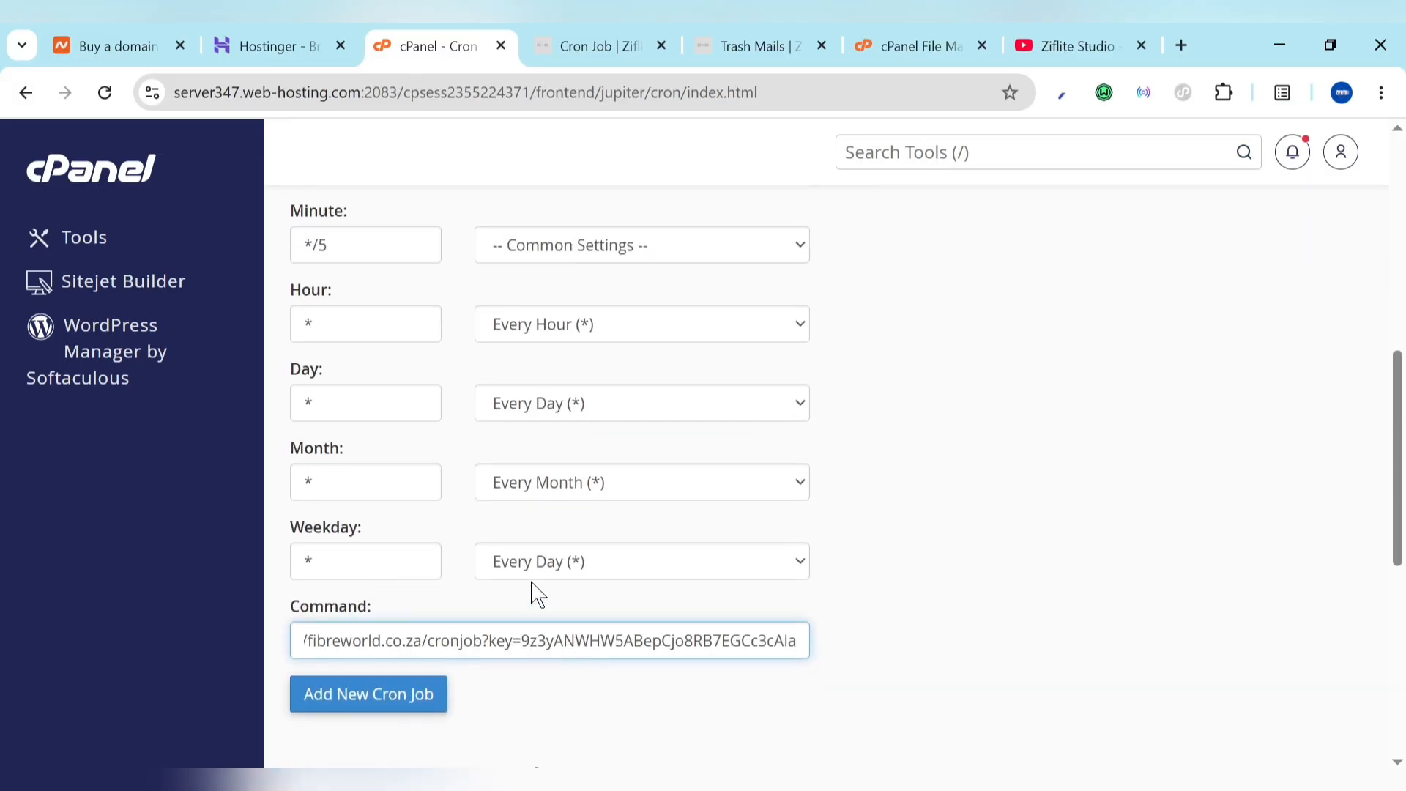
scroll(443, 432, "up", 3)
left_click(363, 406)
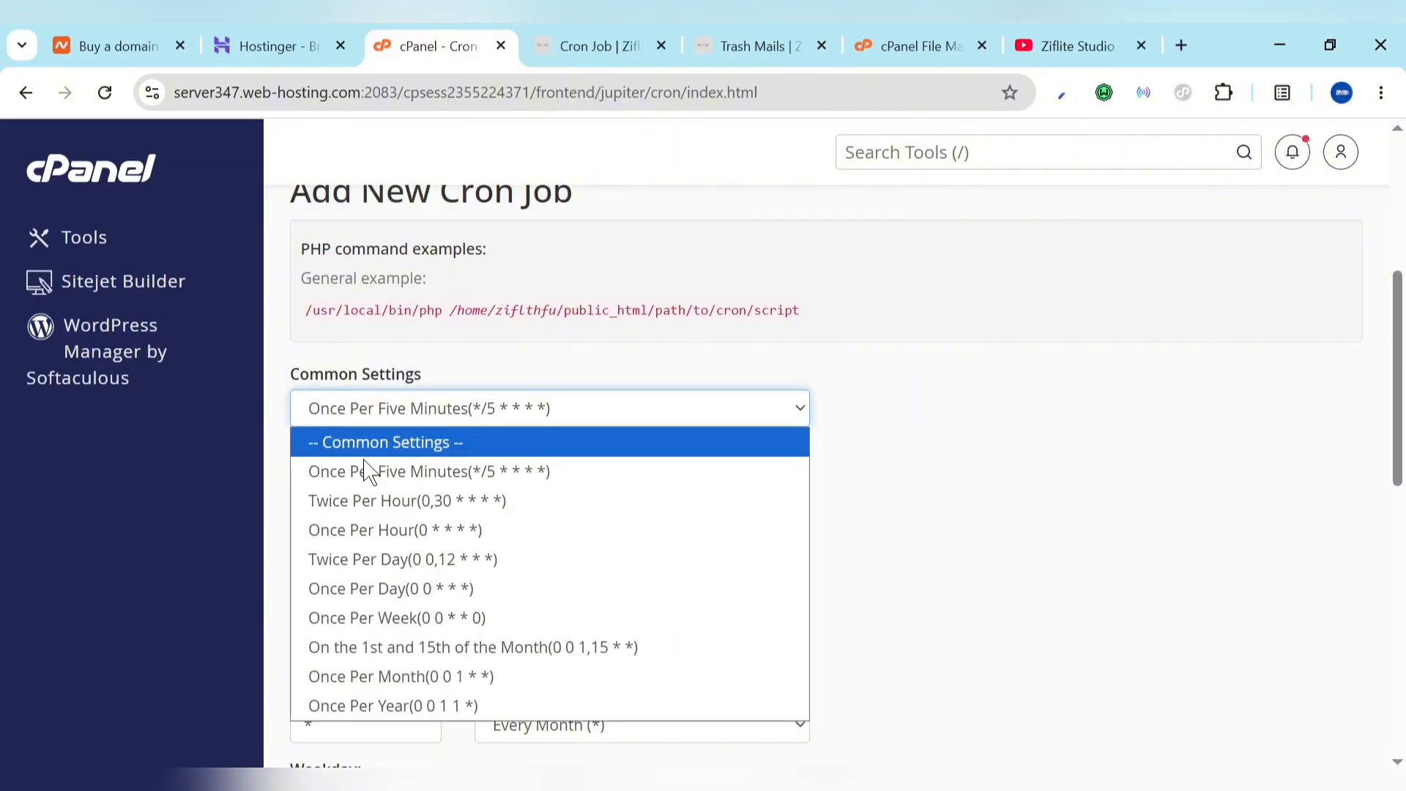
left_click(641, 372)
scroll(650, 361, "down", 5)
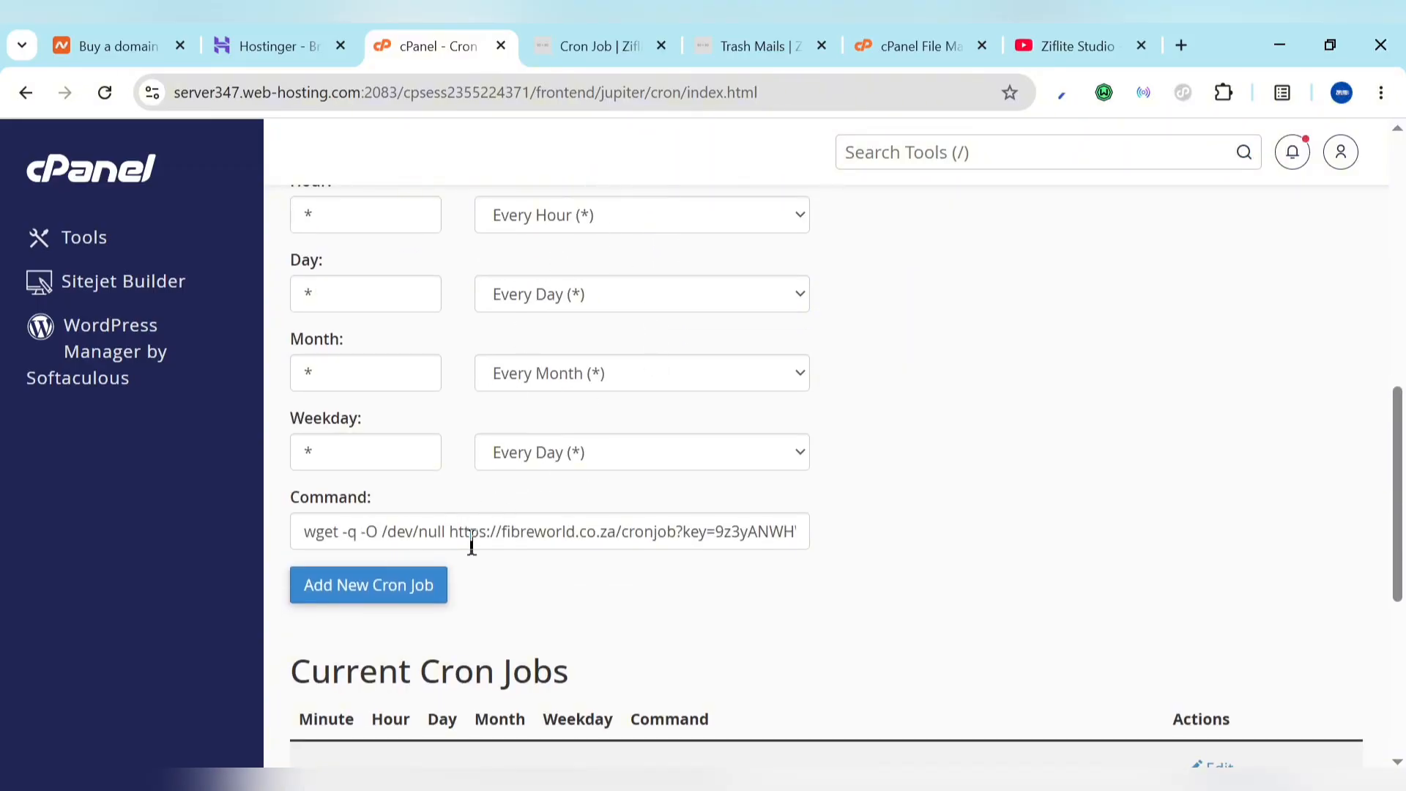
Step: Add the new cron job and return to the Ziflite cron settings
left_click(381, 586)
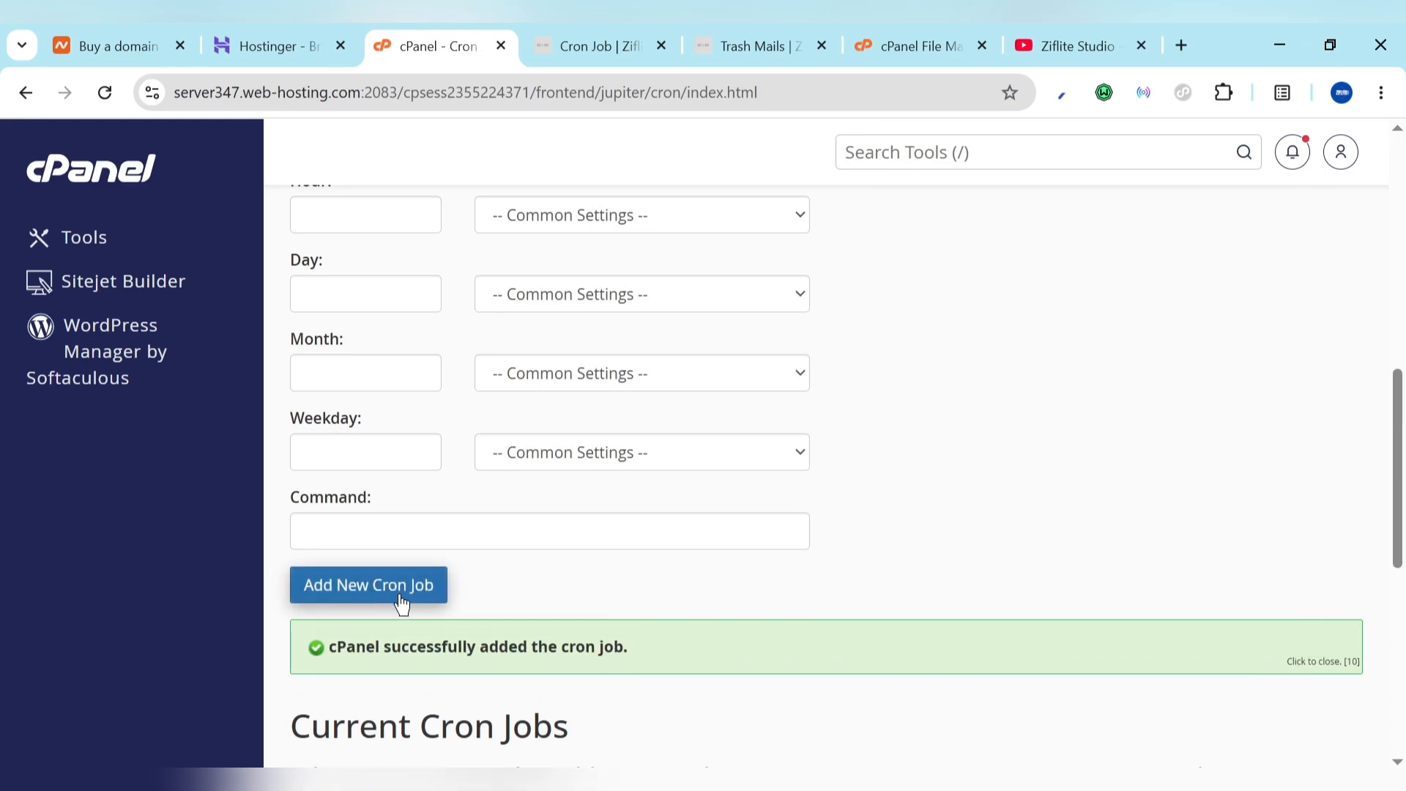
scroll(493, 671, "down", 5)
scroll(493, 672, "up", 9)
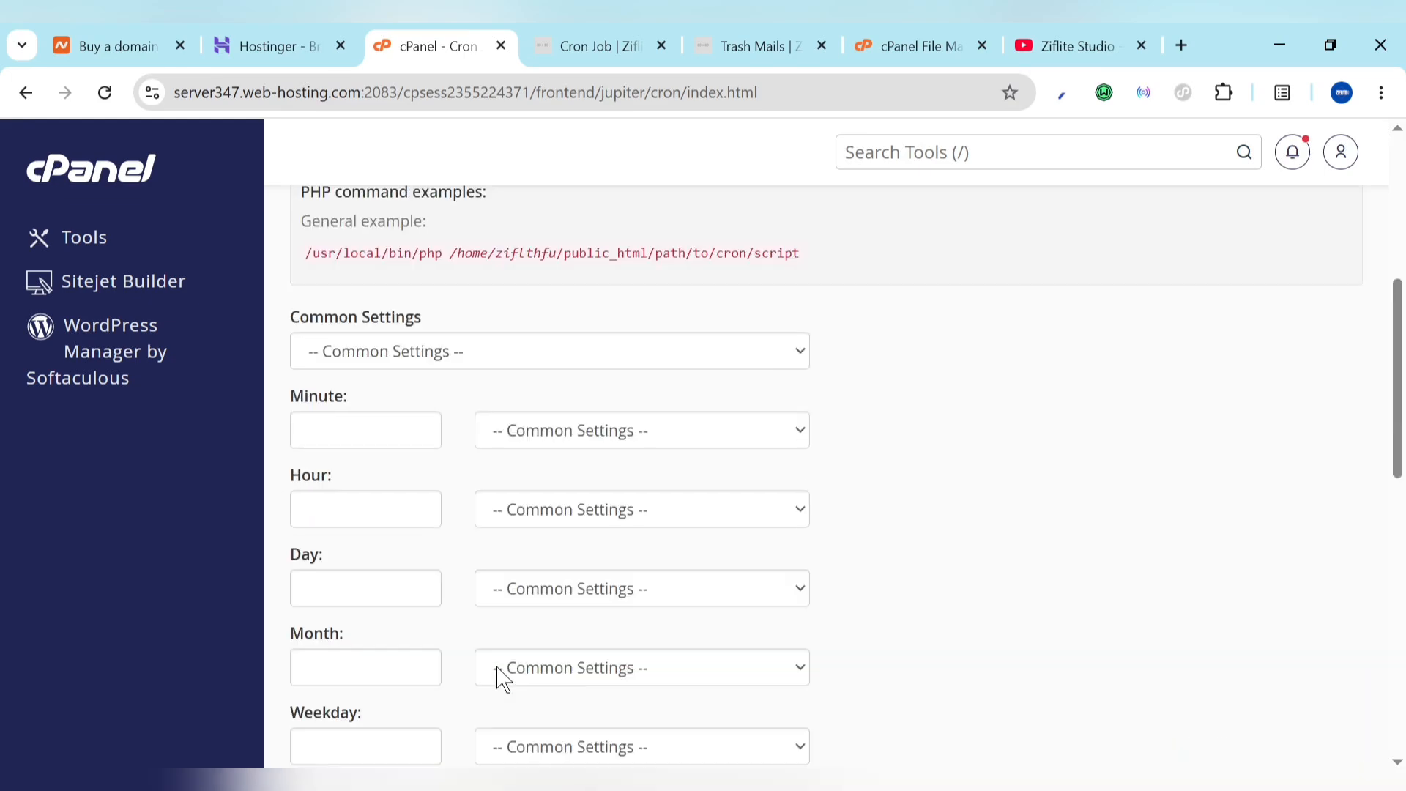
scroll(500, 677, "up", 3)
left_click(655, 34)
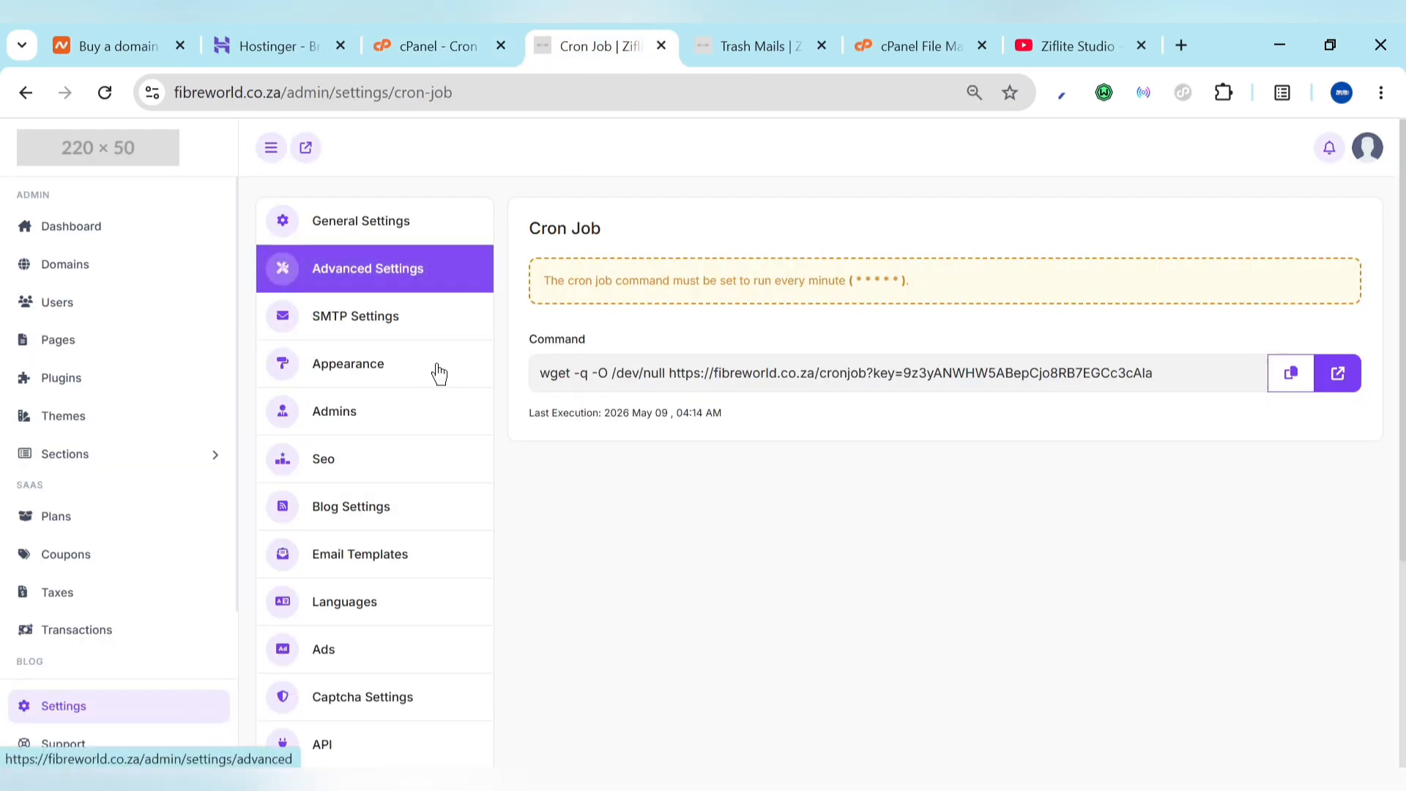
scroll(471, 631, "down", 4)
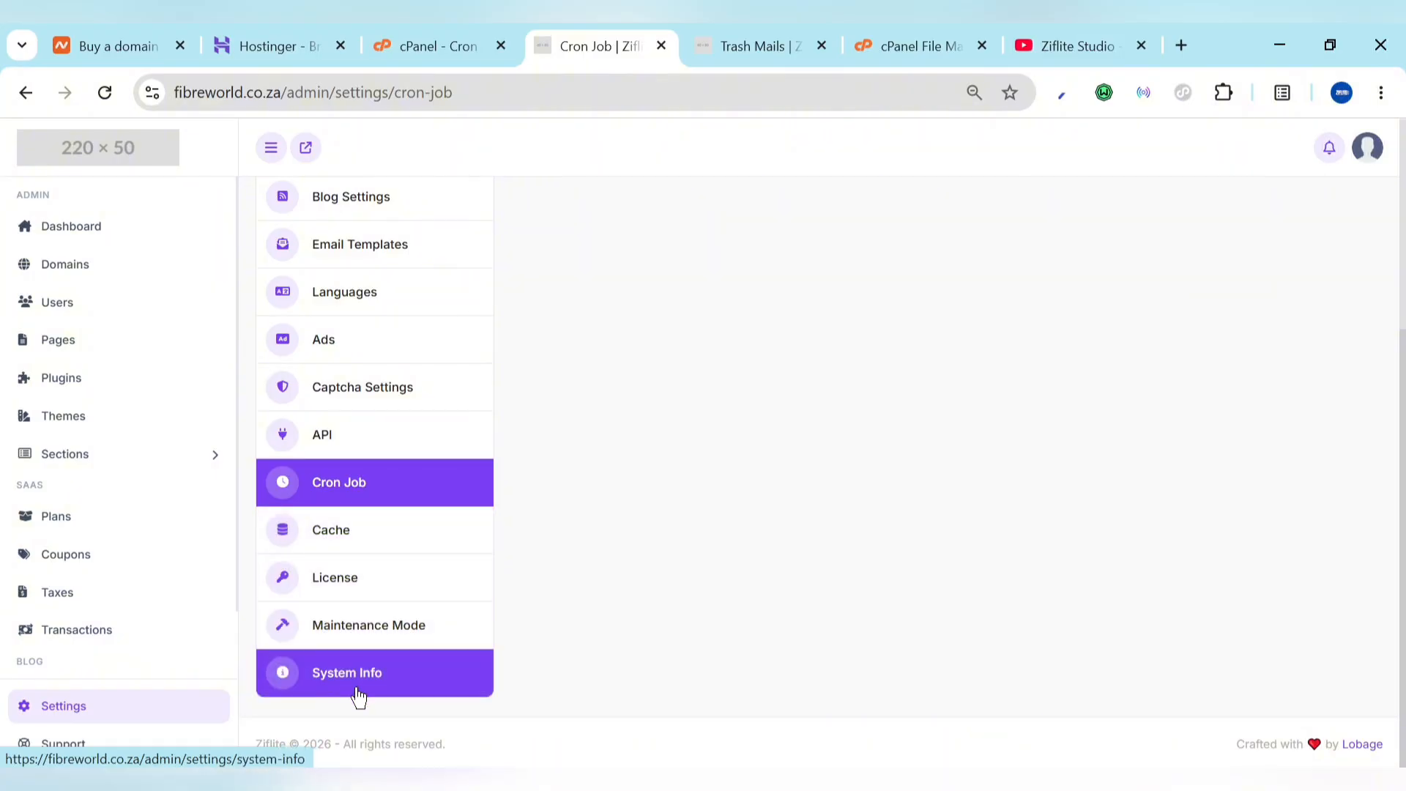
scroll(458, 675, "up", 4)
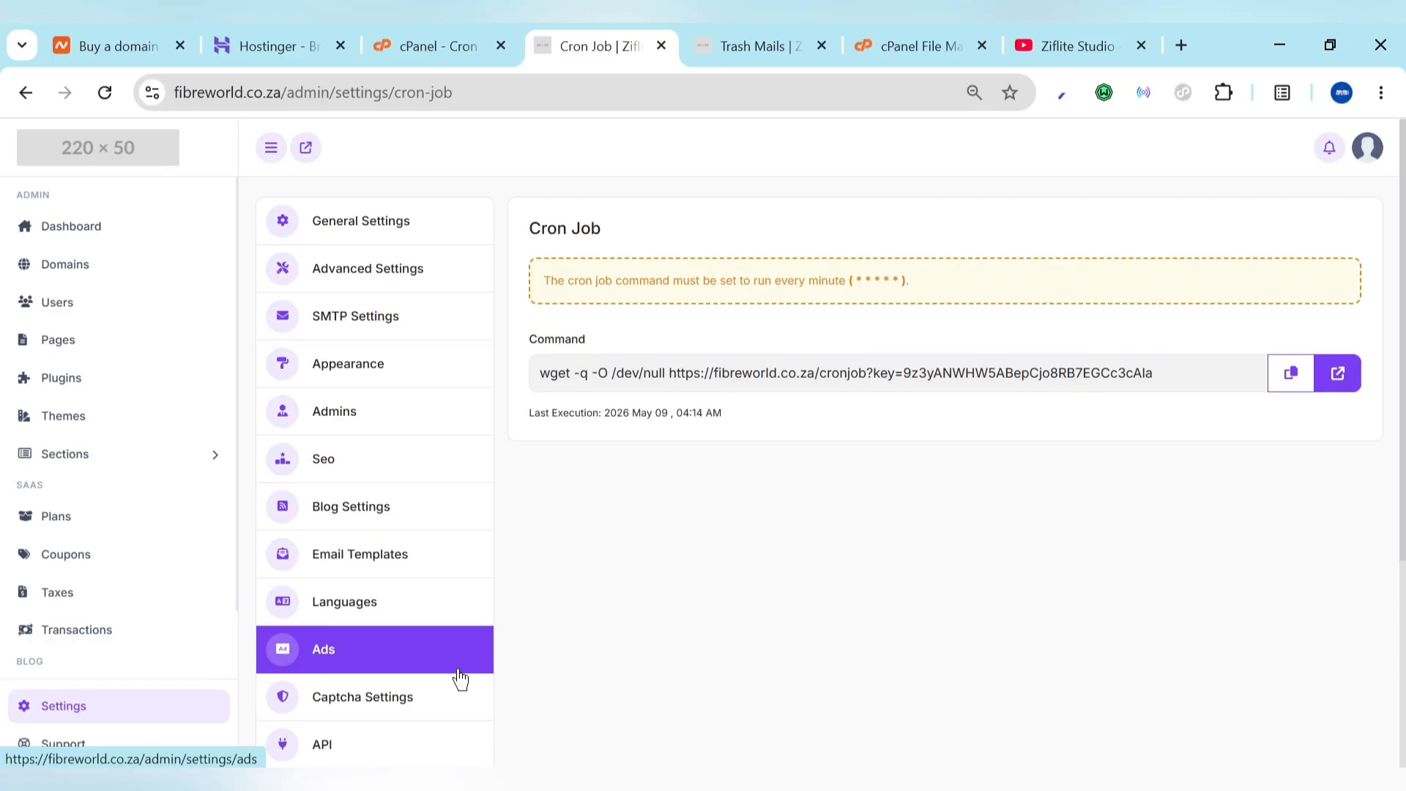
scroll(88, 674, "down", 2)
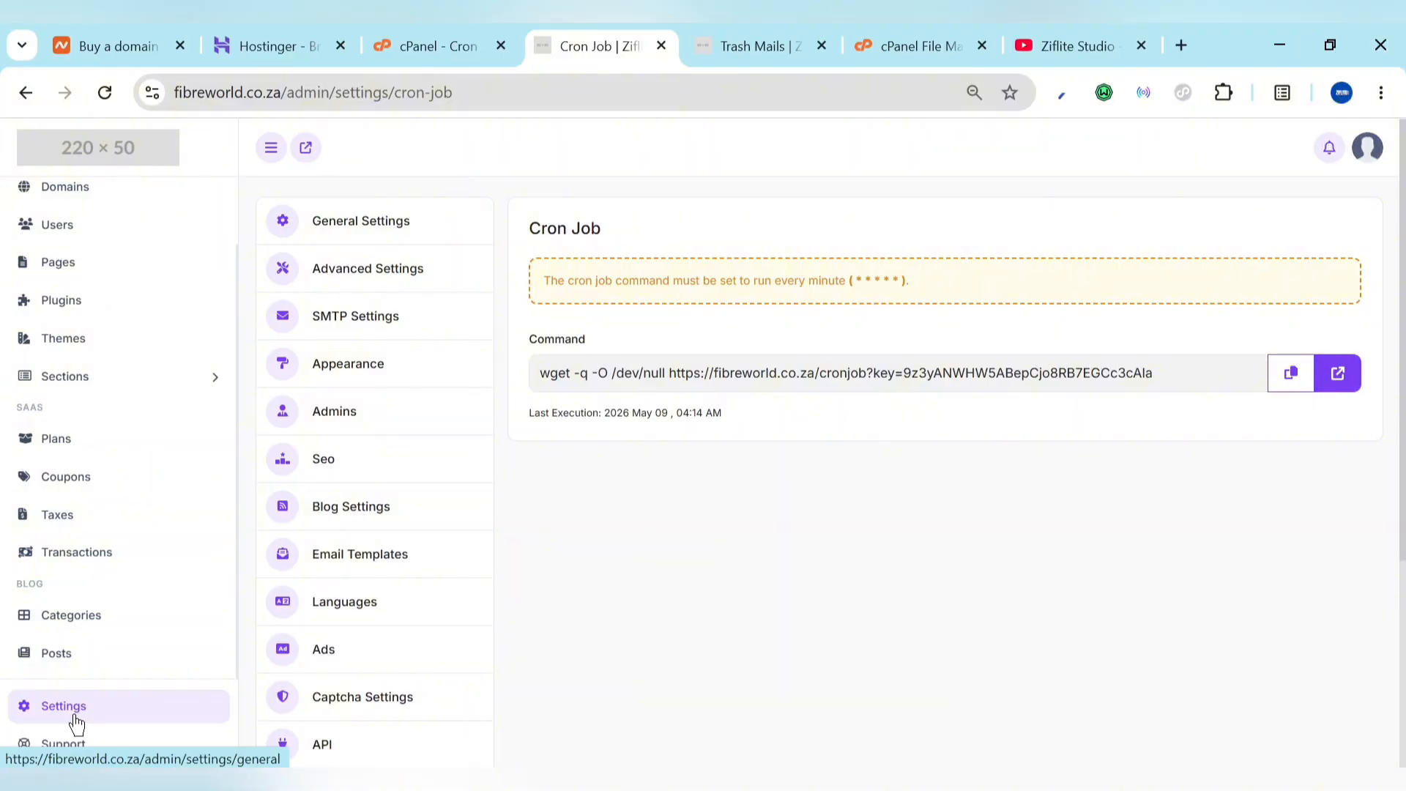
Step: Browse the blog posts and categories lists and look over the new category form
left_click(51, 664)
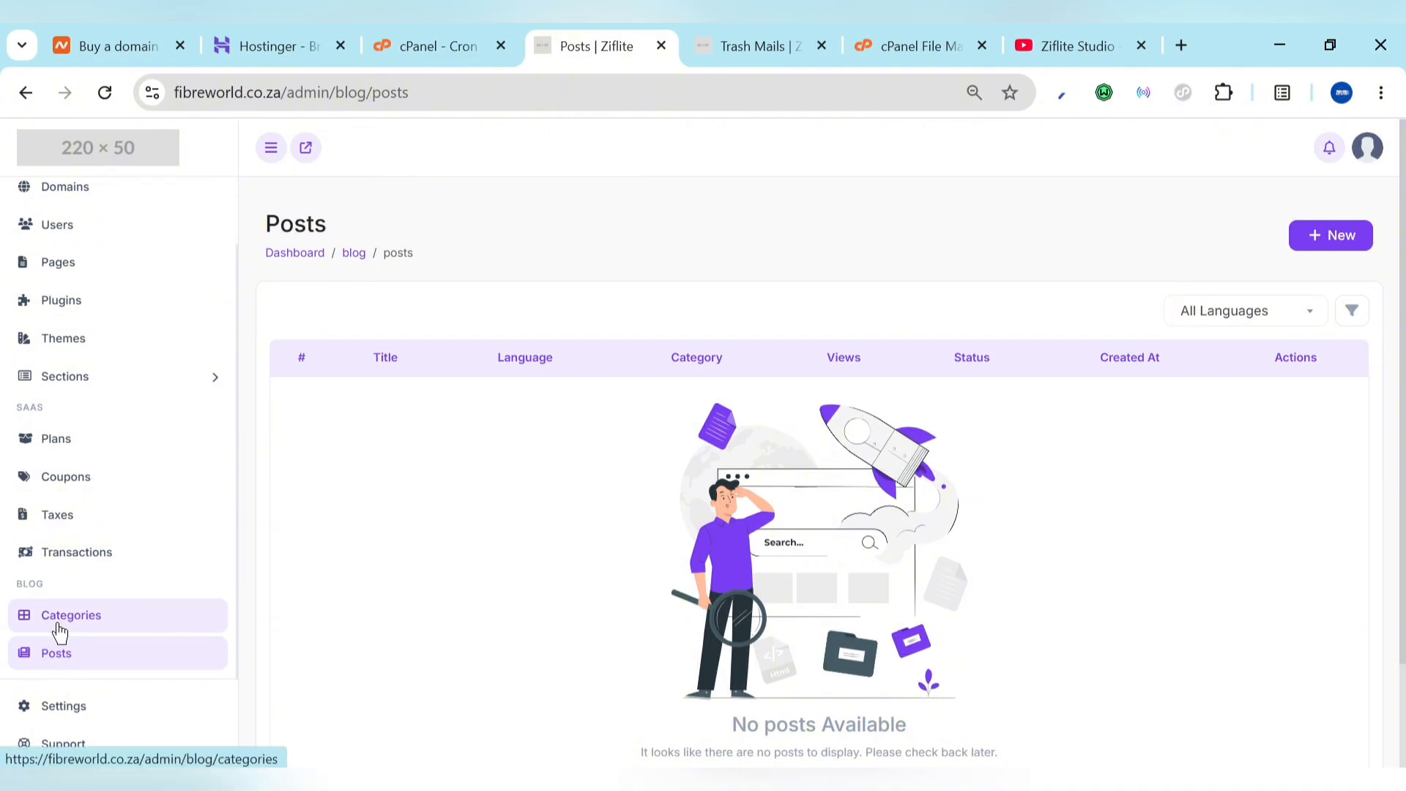
left_click(60, 633)
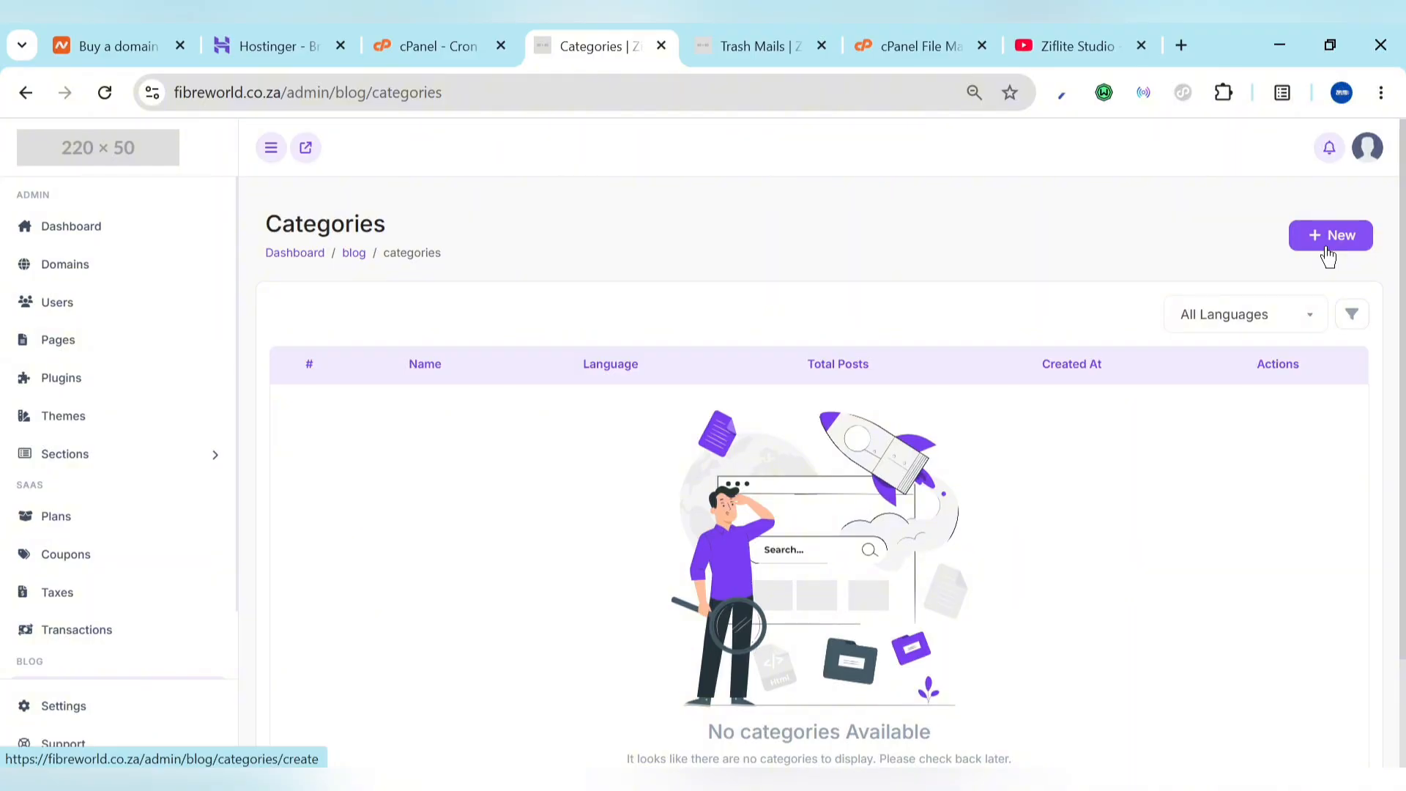
left_click(1328, 253)
left_click(838, 353)
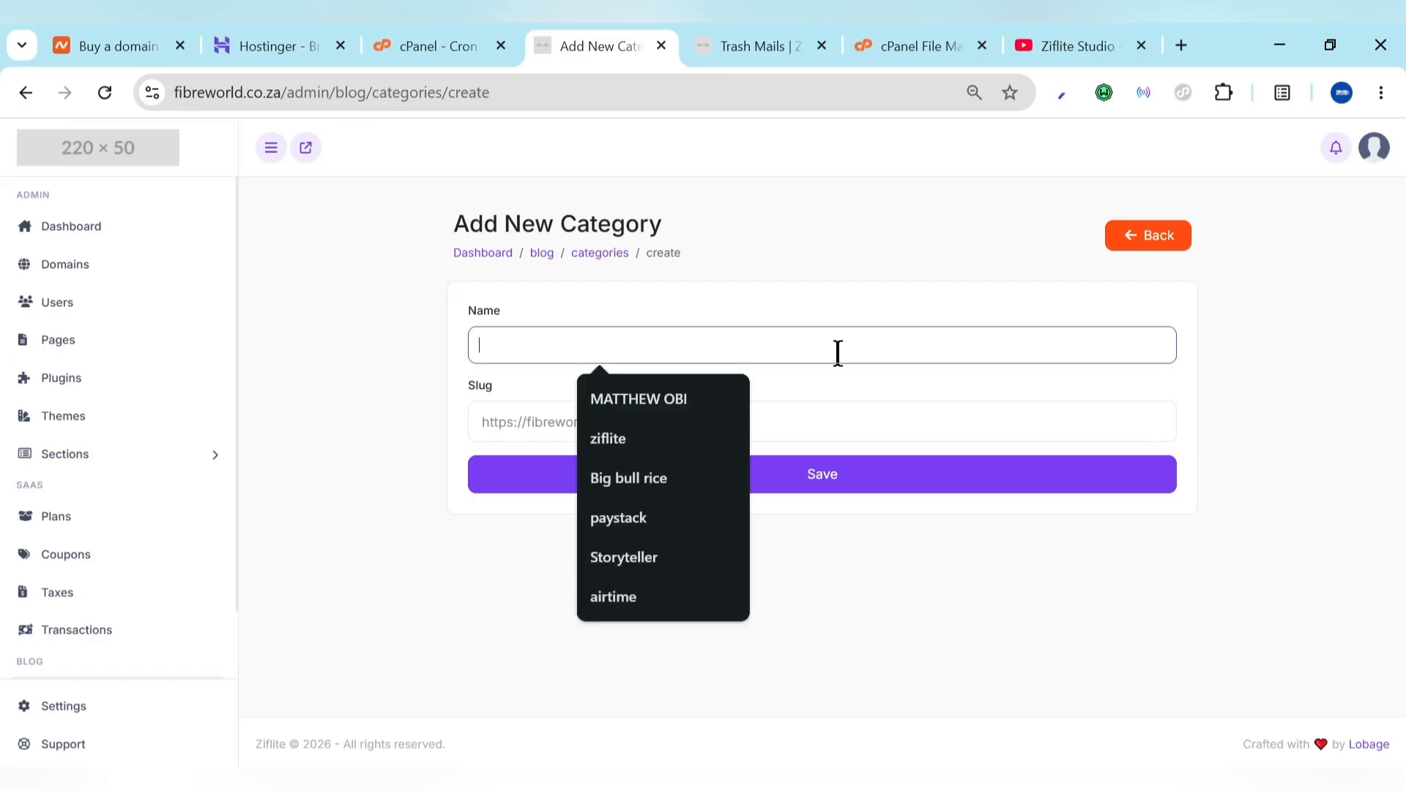
left_click(846, 417)
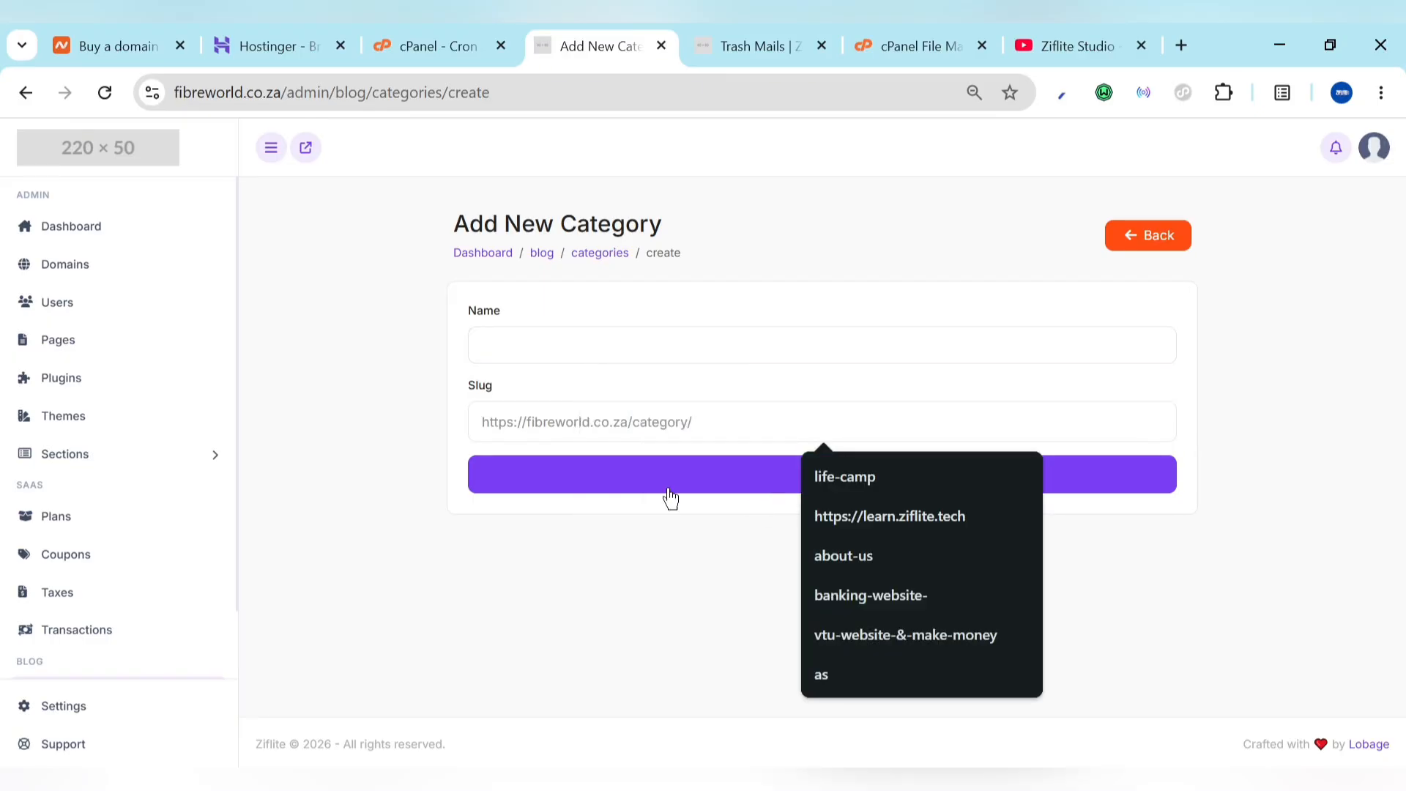
scroll(95, 657, "down", 1)
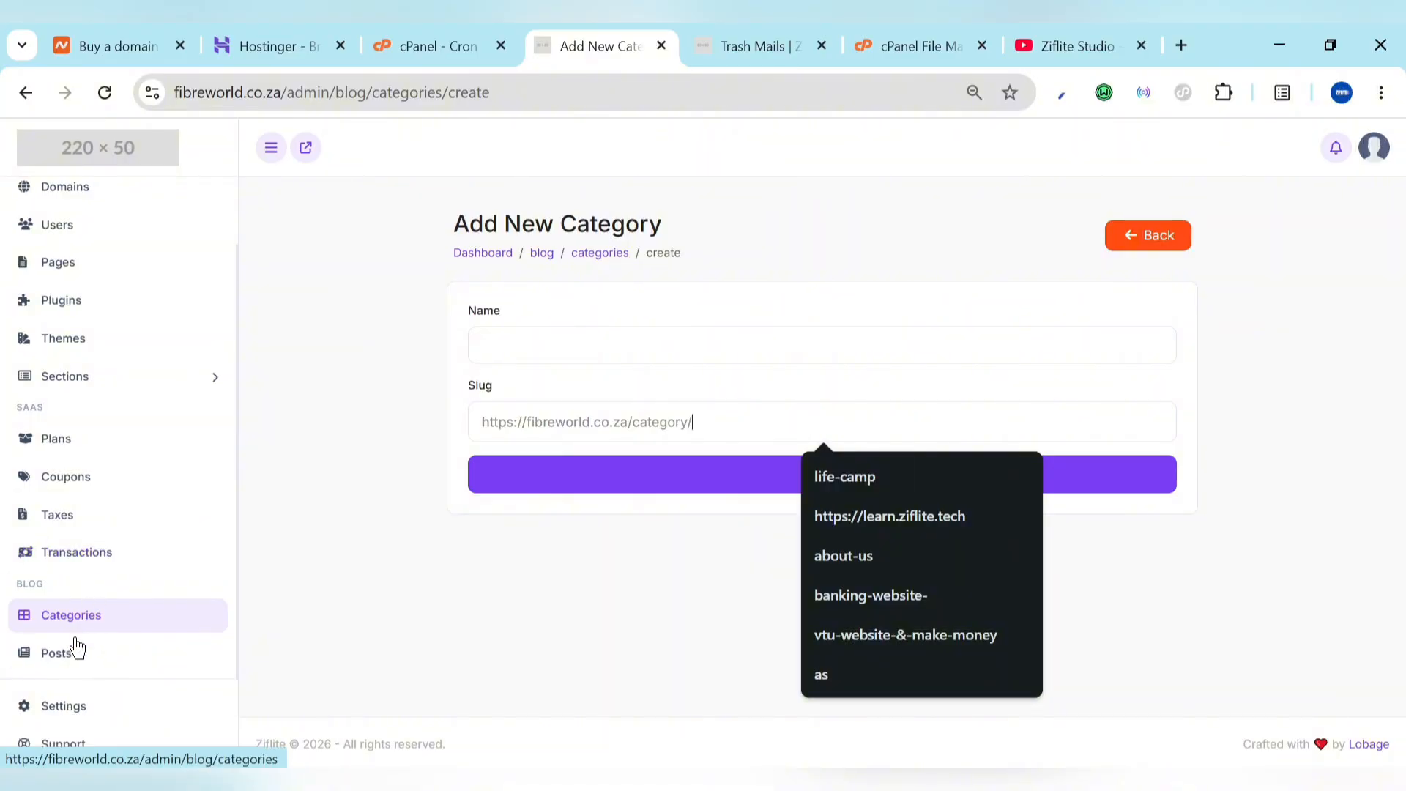
left_click(74, 668)
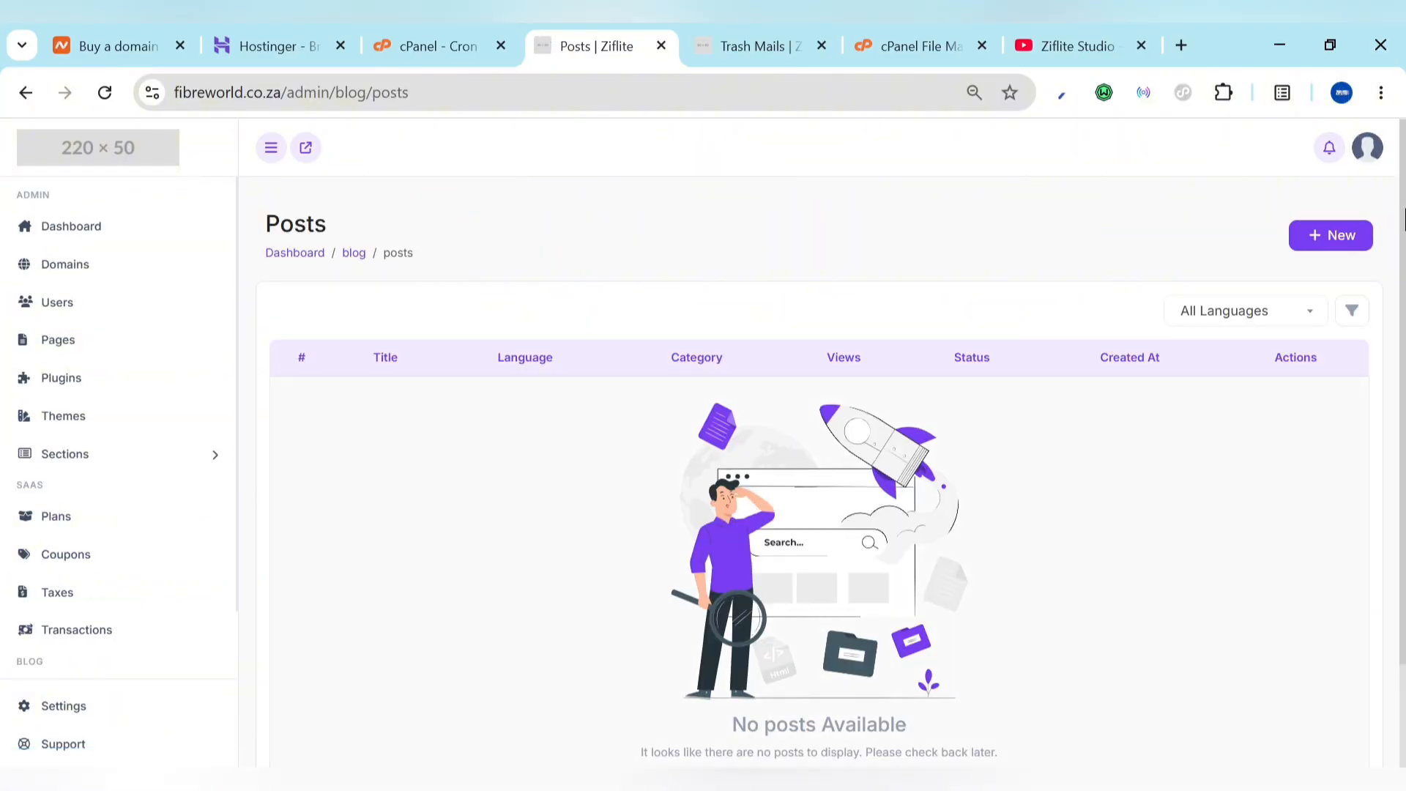
Step: Create a blog category named 'ok' and return to the Posts list
left_click(1327, 240)
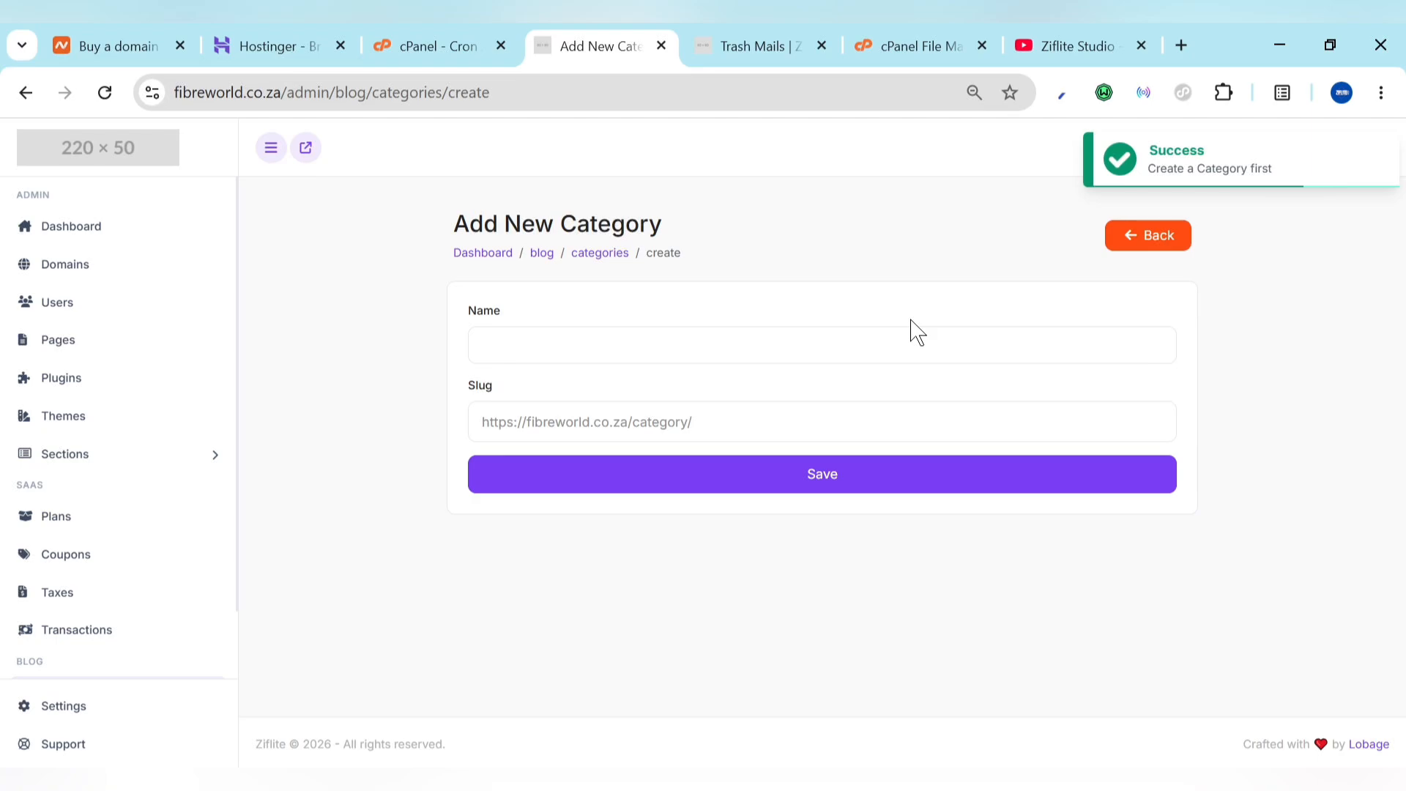
left_click(880, 327)
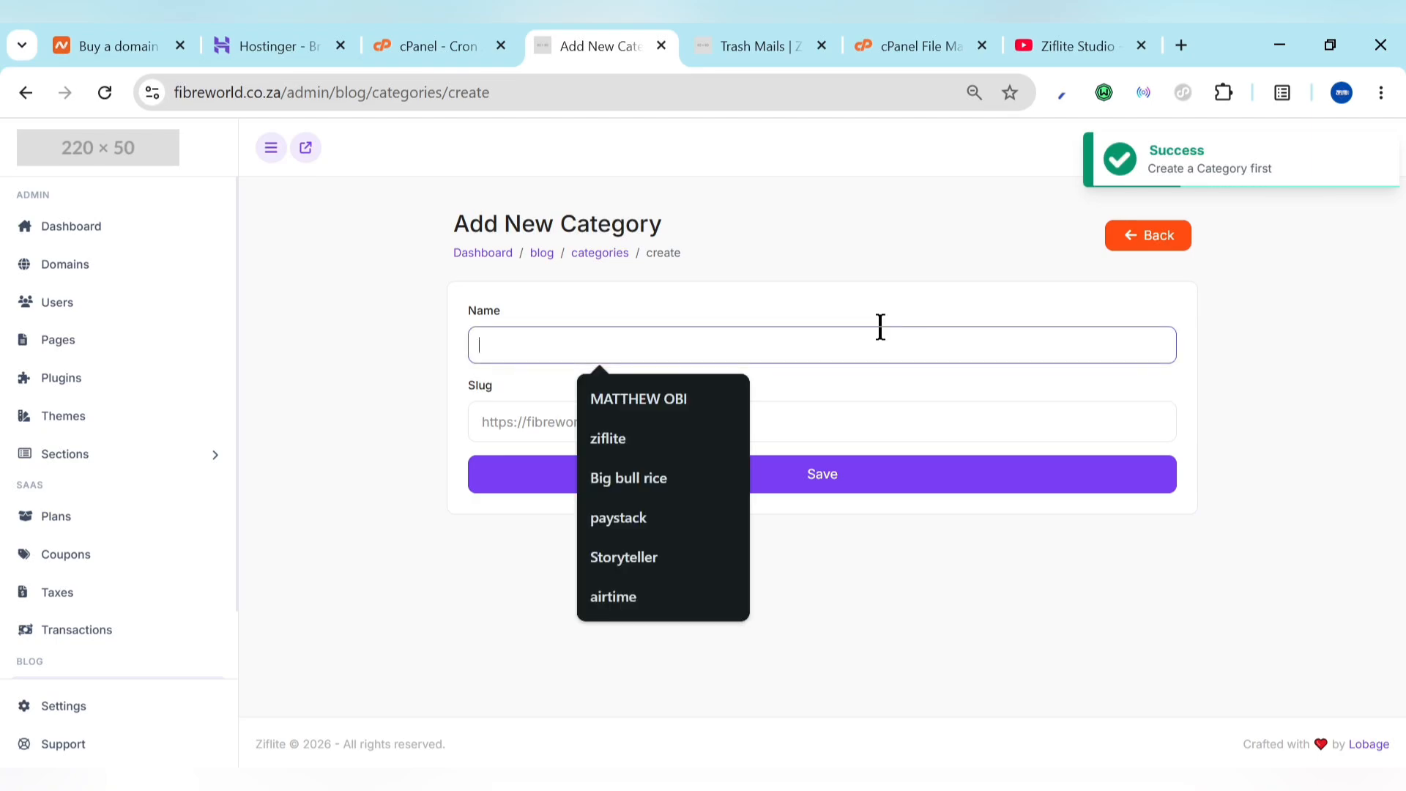
type("ok")
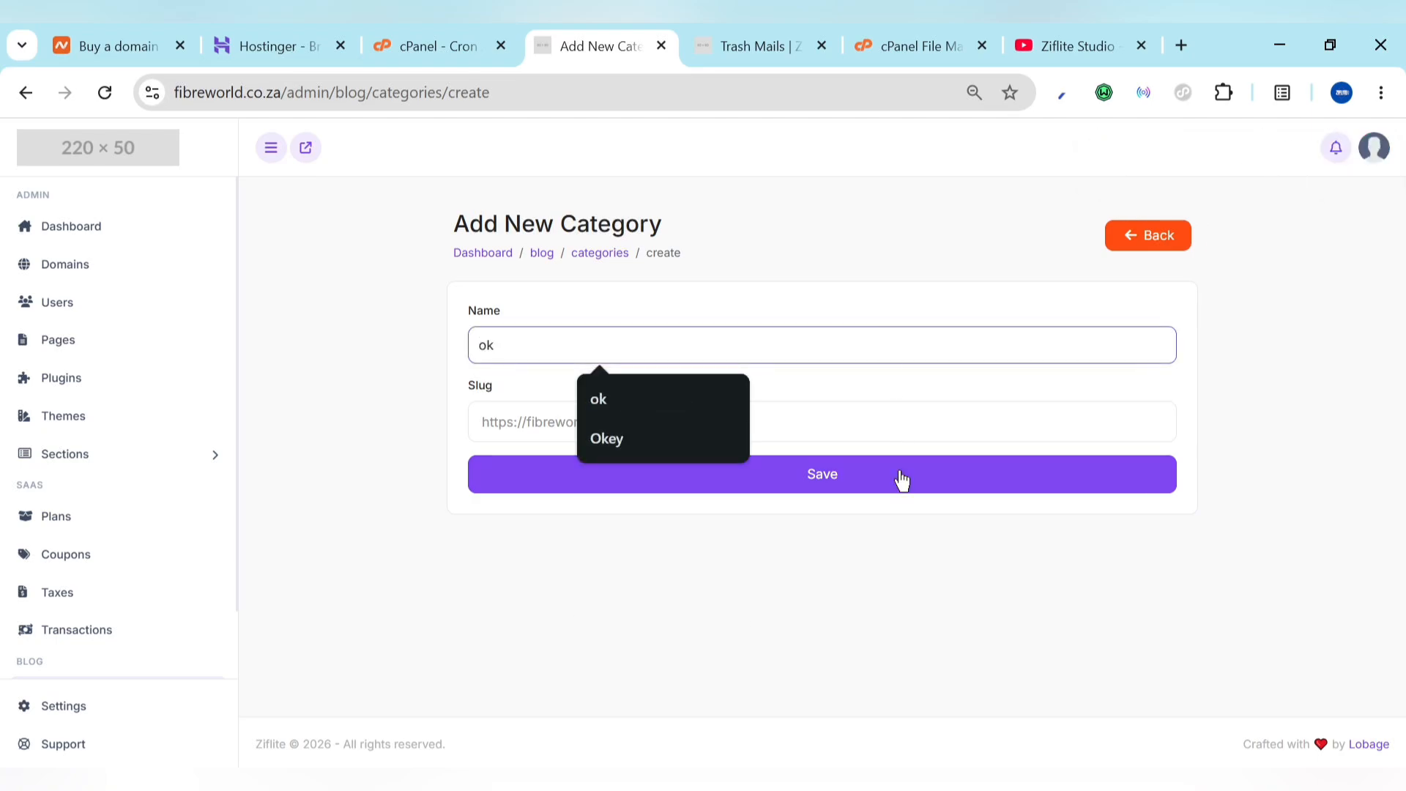
key("Tab")
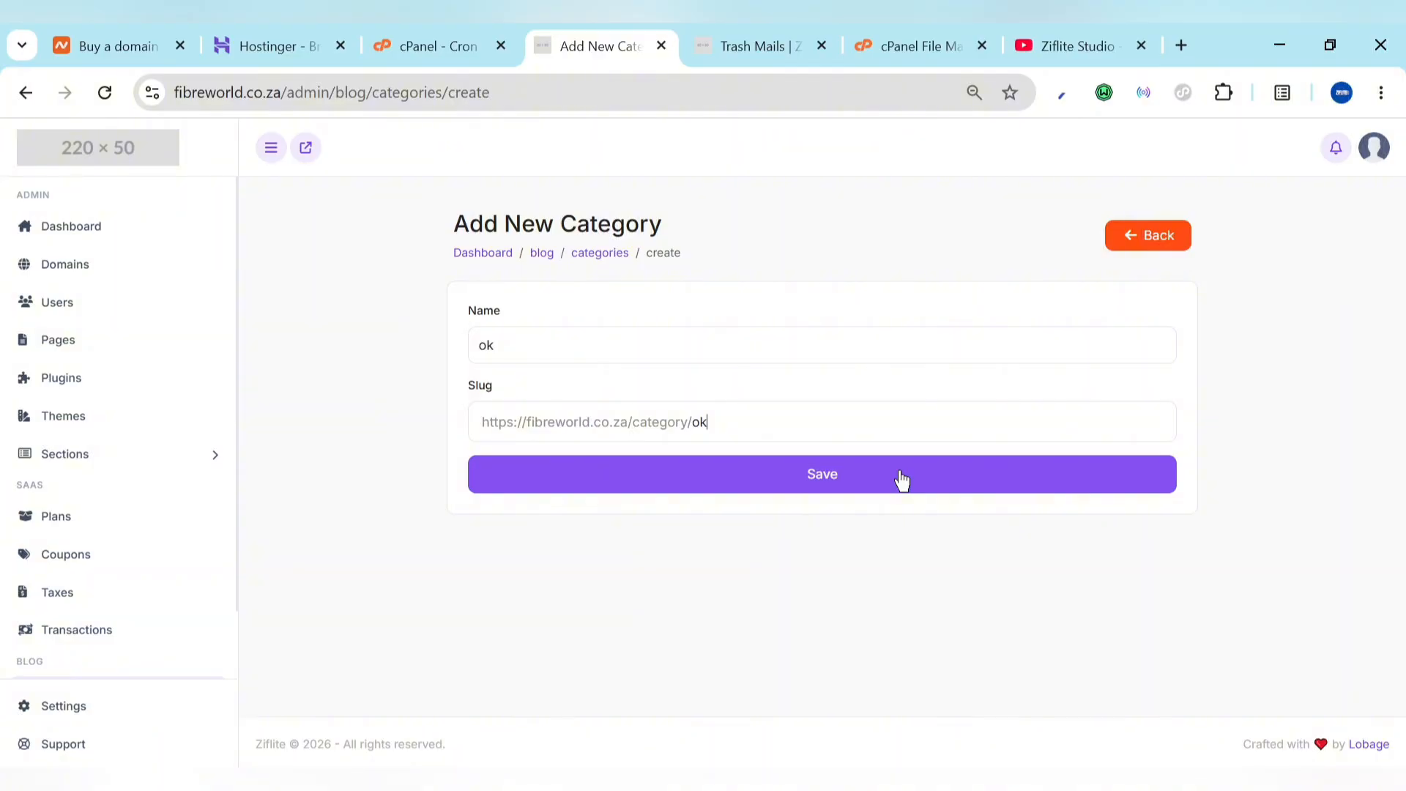
left_click(791, 488)
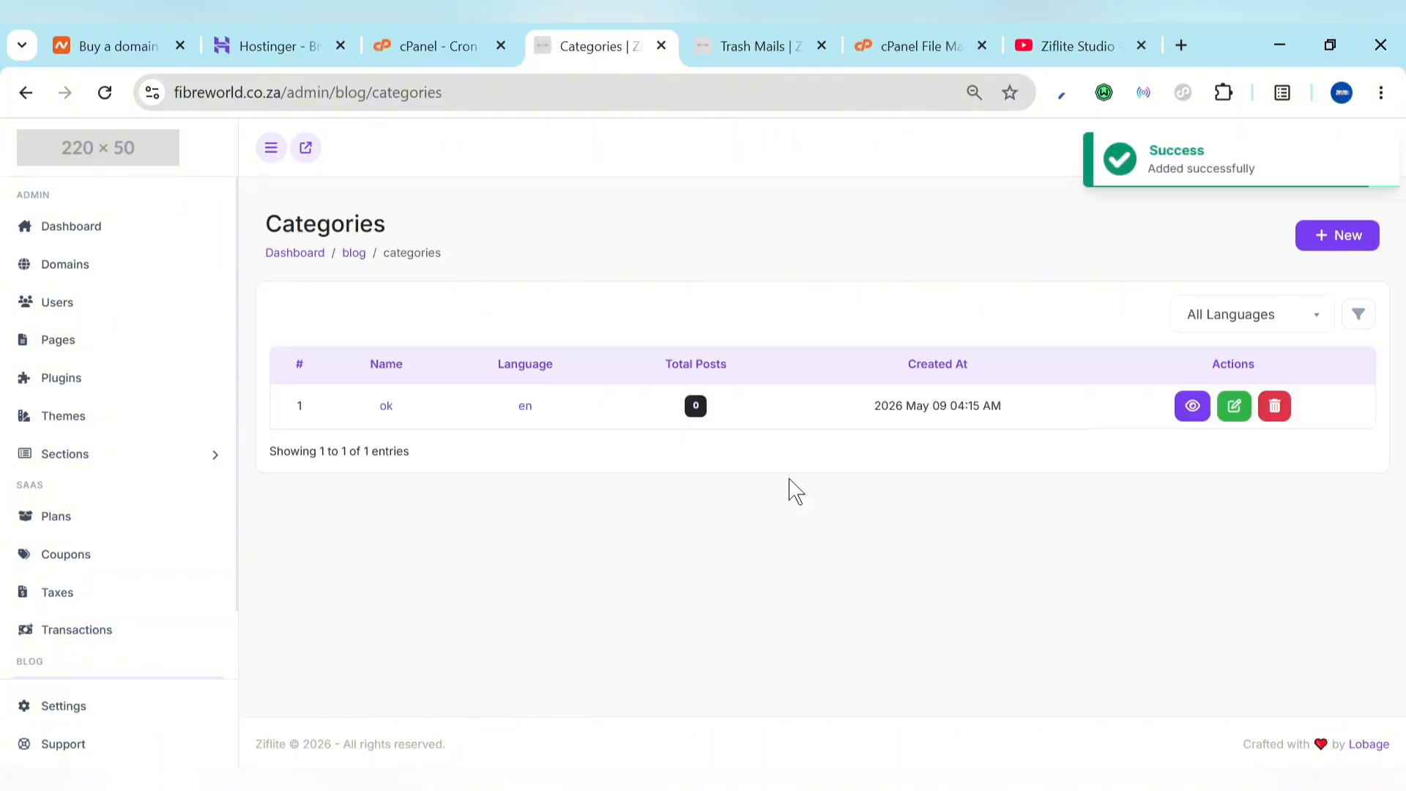
scroll(116, 513, "down", 1)
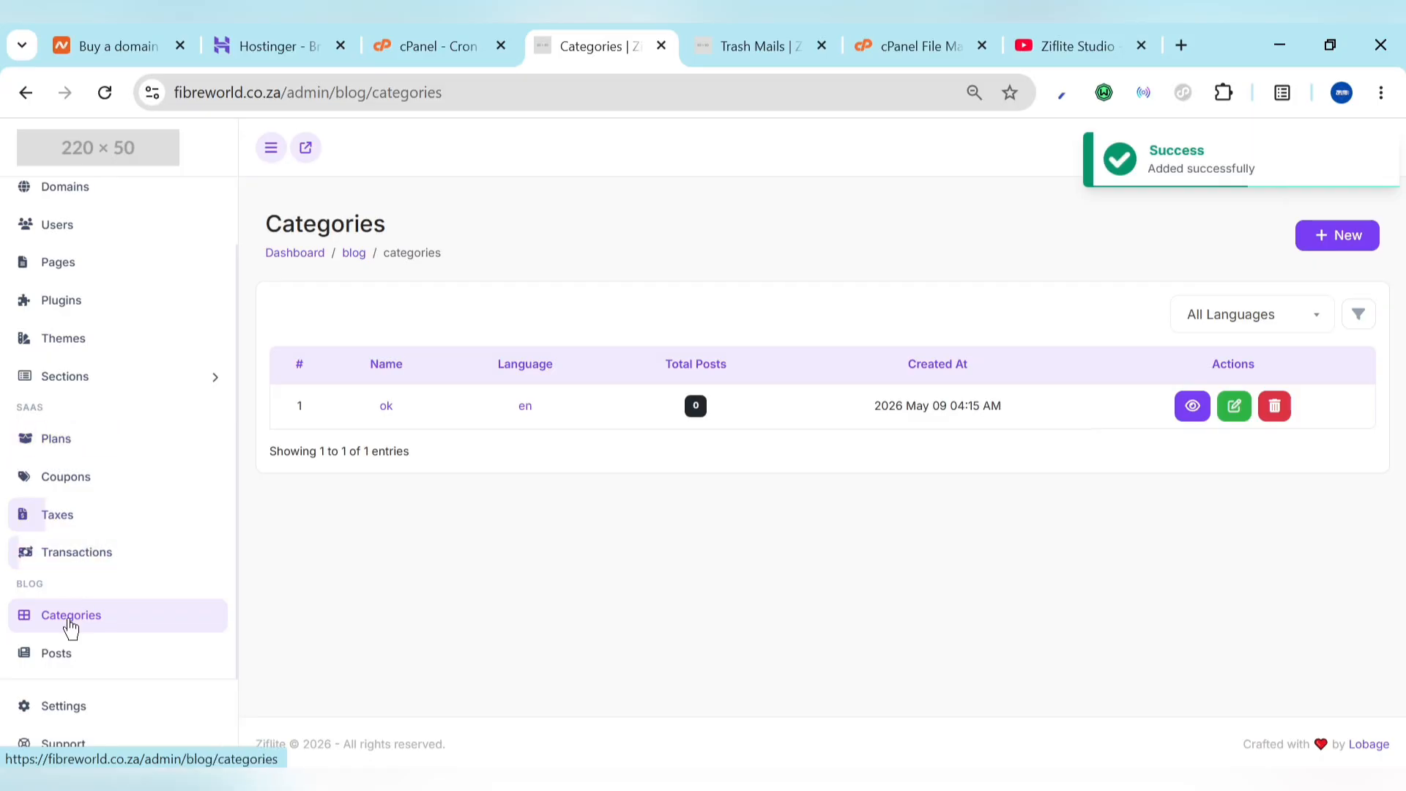
left_click(66, 668)
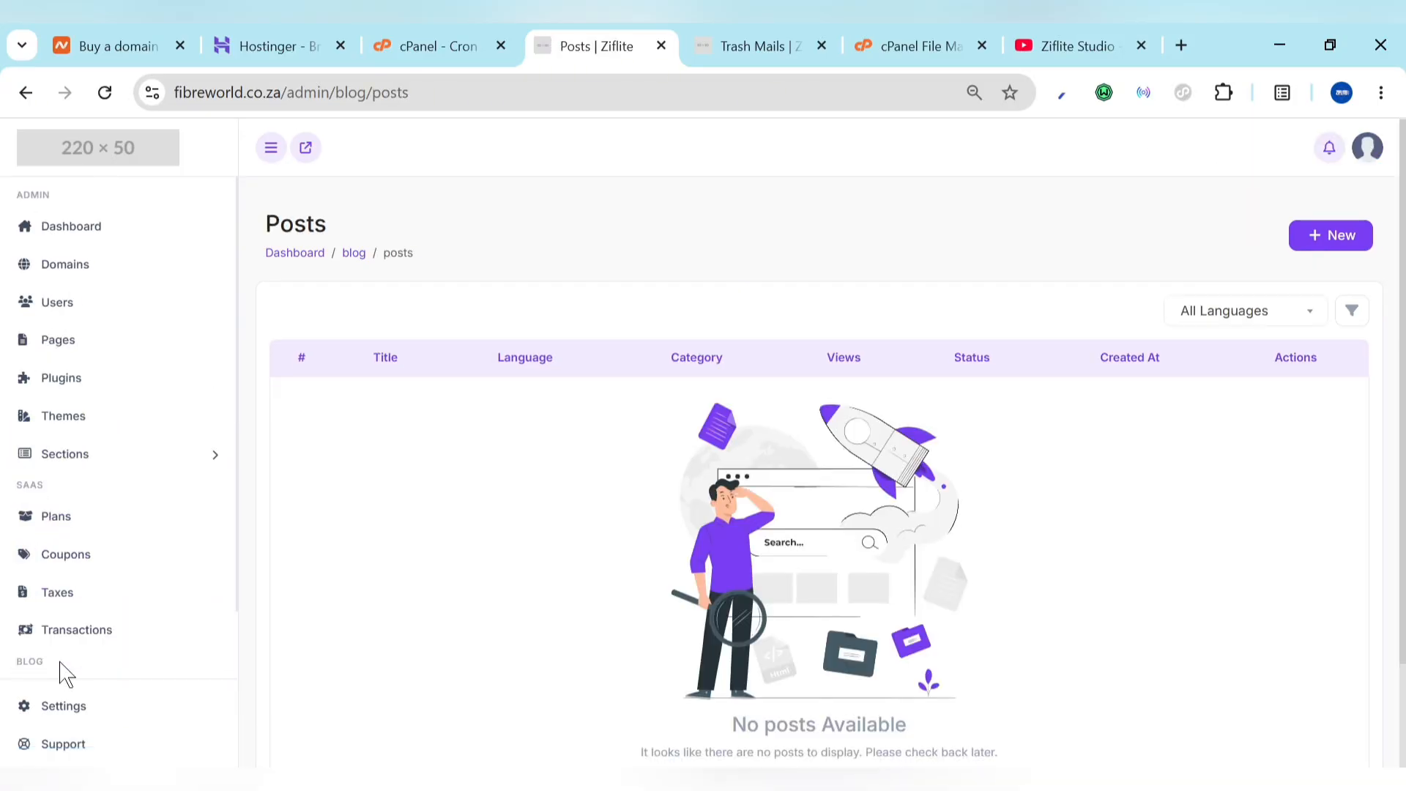
Step: Open a new blog post form and look over its title and tag fields
left_click(1331, 236)
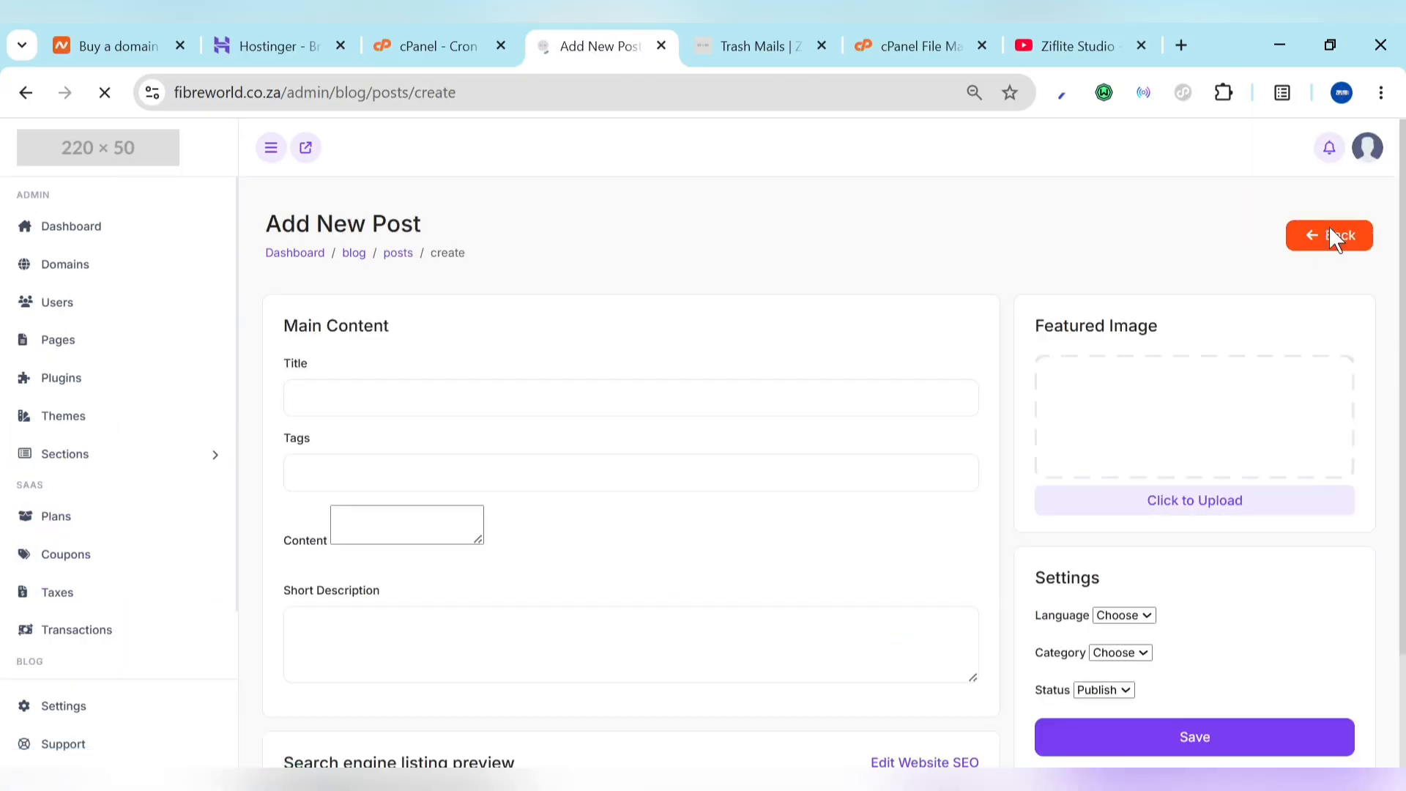
left_click(659, 392)
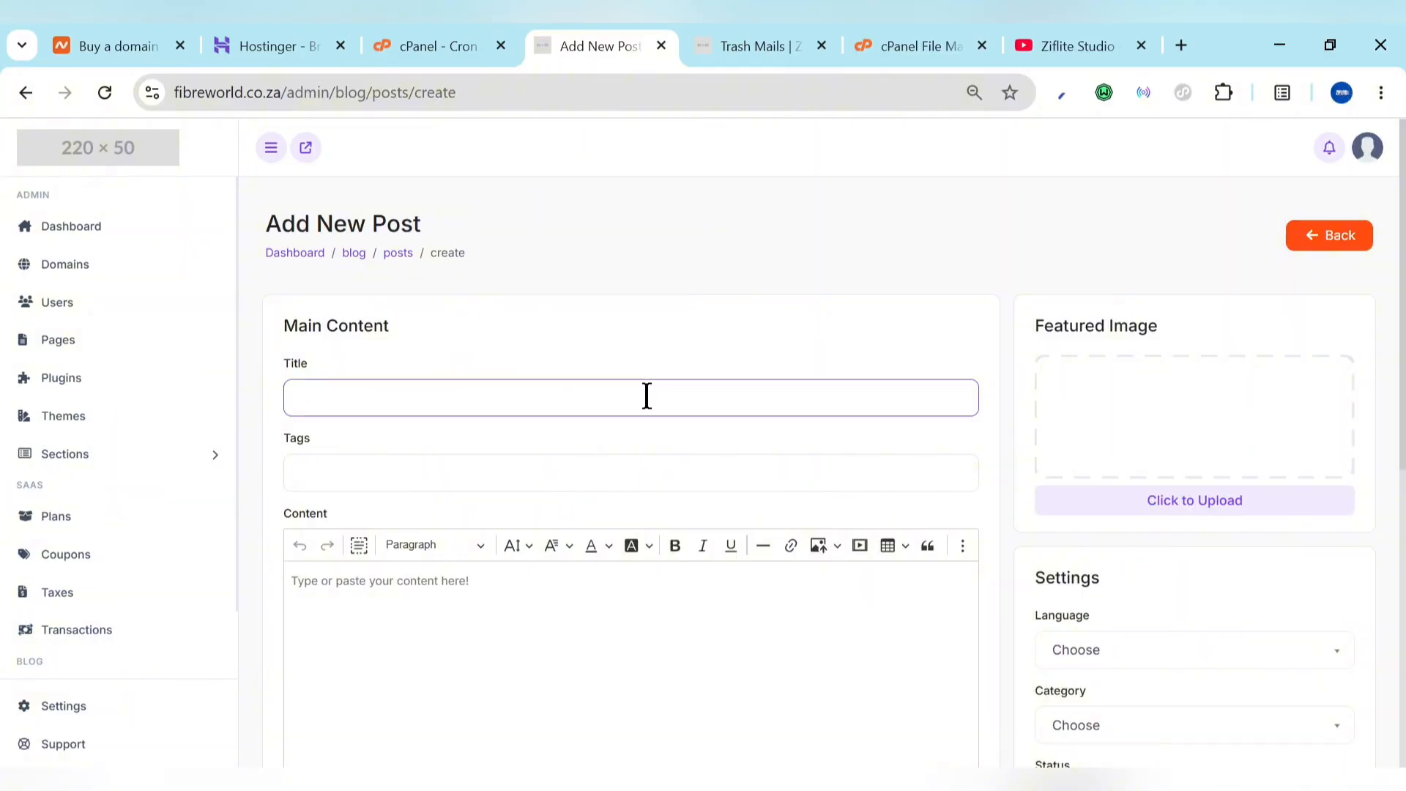
left_click(600, 470)
scroll(599, 470, "down", 4)
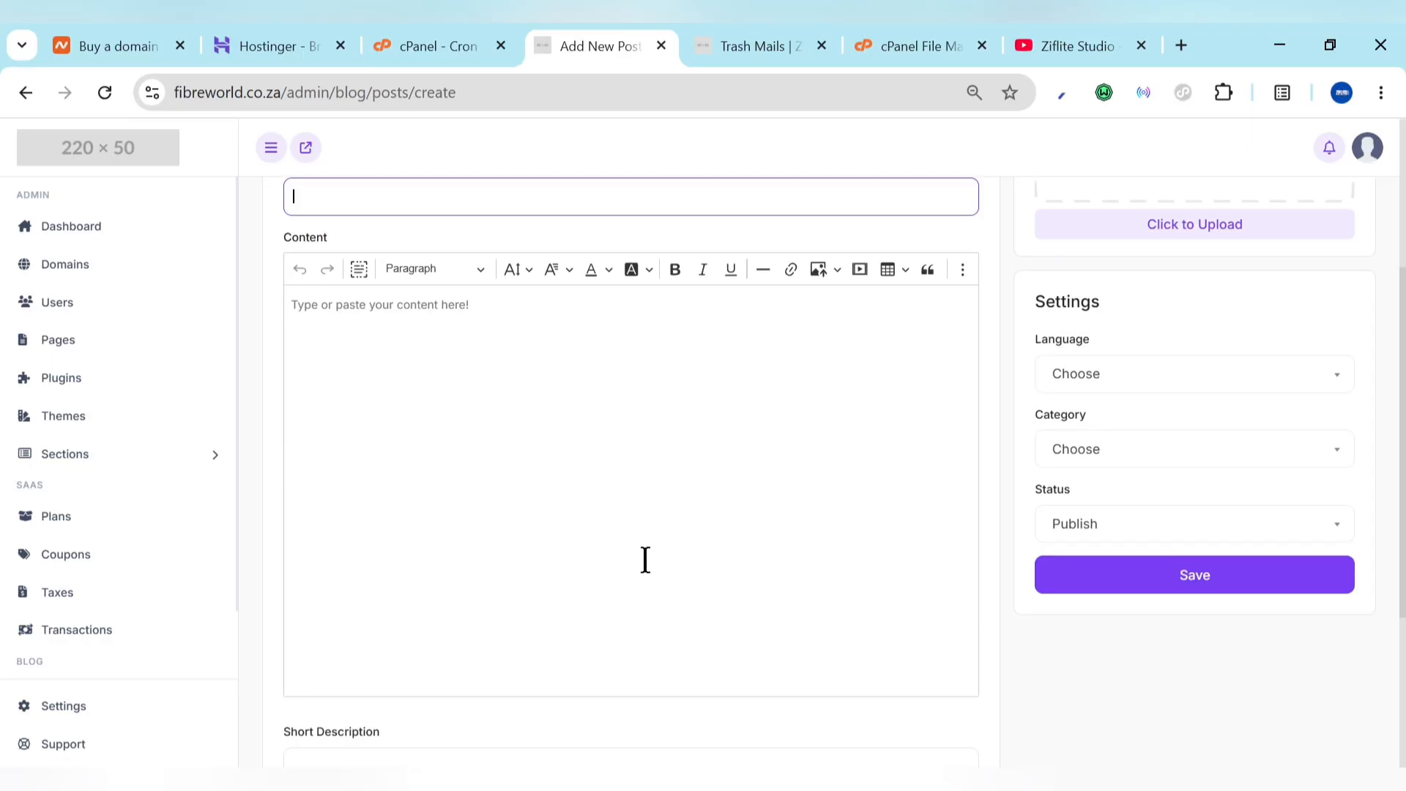
scroll(644, 559, "down", 4)
scroll(645, 575, "up", 4)
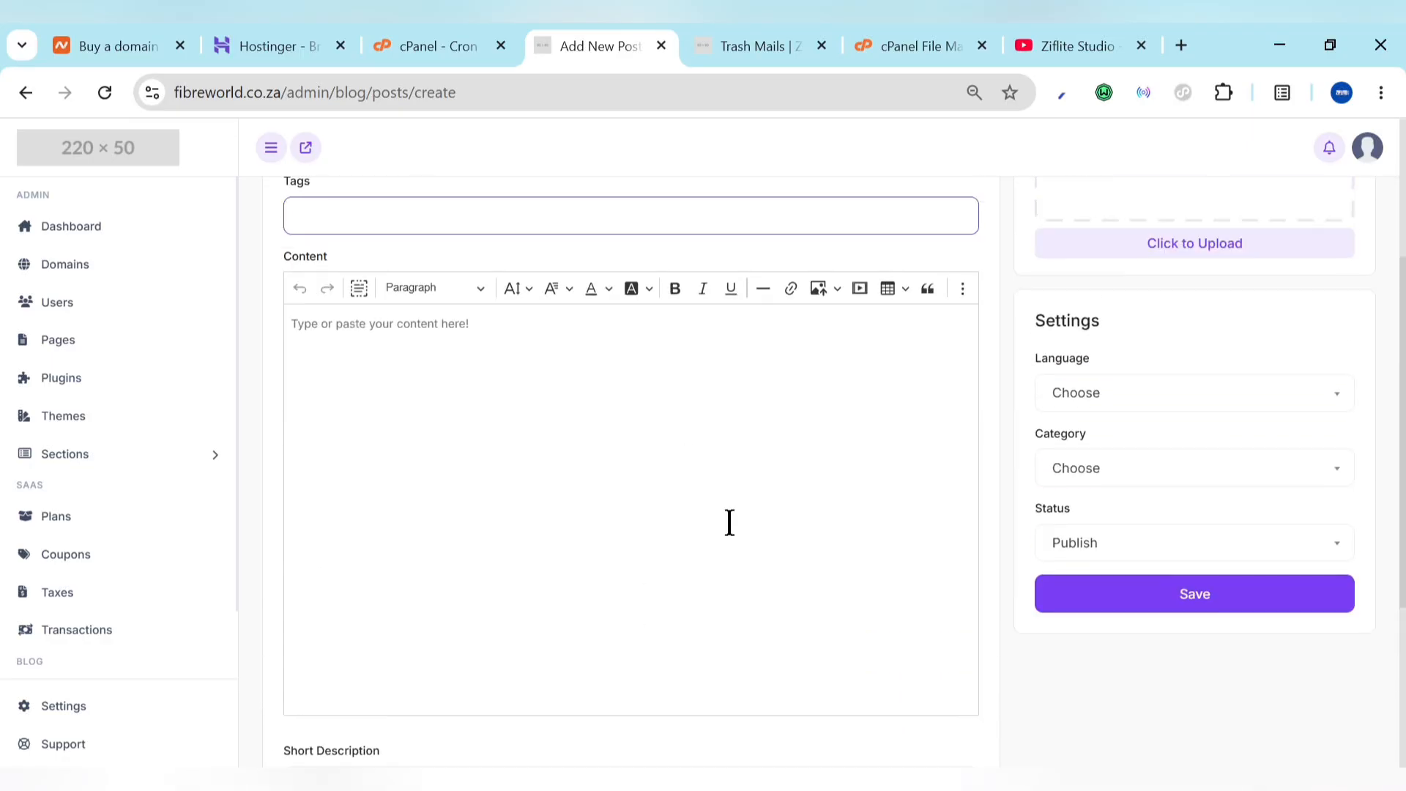
Step: Check the post's category choices without saving, then go to the Taxes page
left_click(1099, 476)
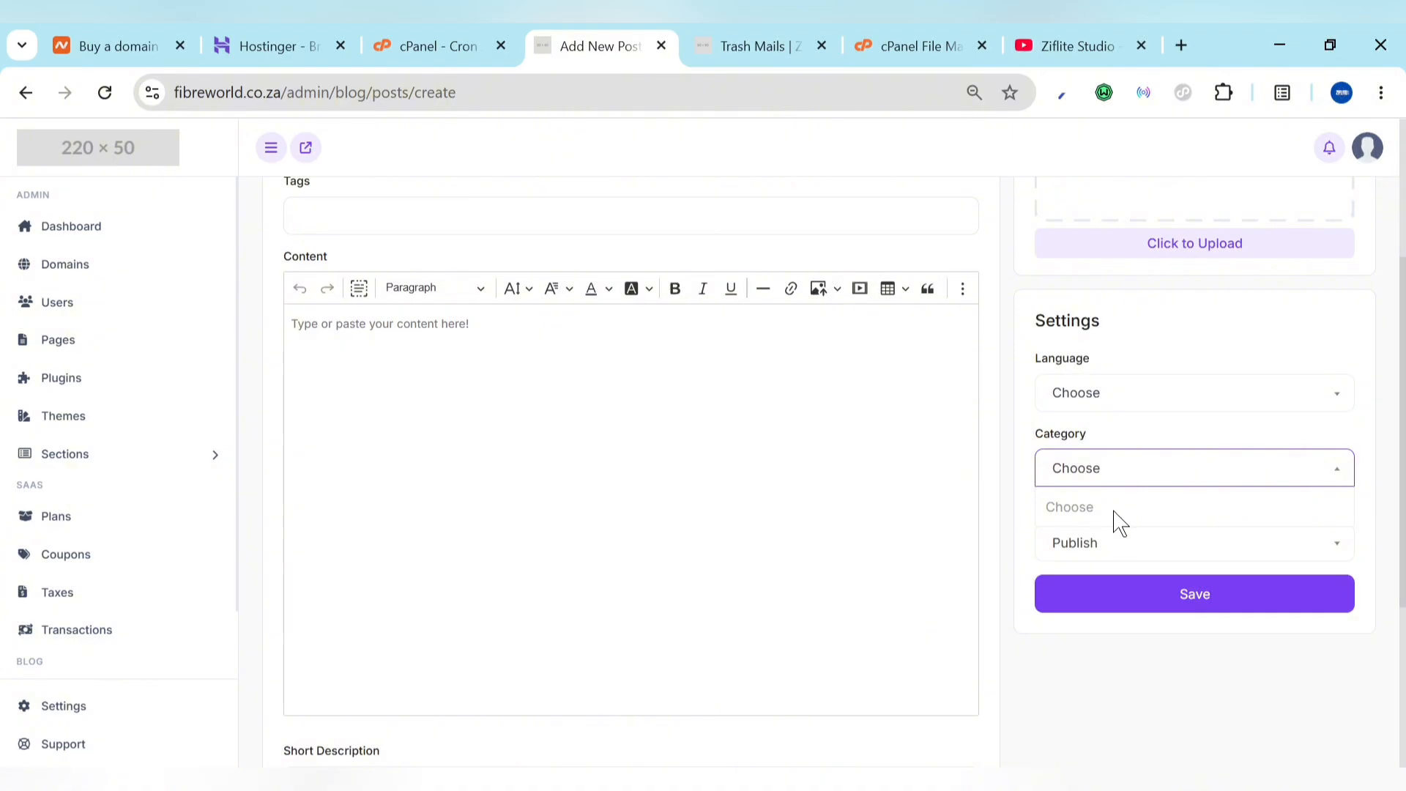
left_click(1131, 482)
left_click(1132, 485)
left_click(1131, 485)
scroll(1177, 400, "up", 4)
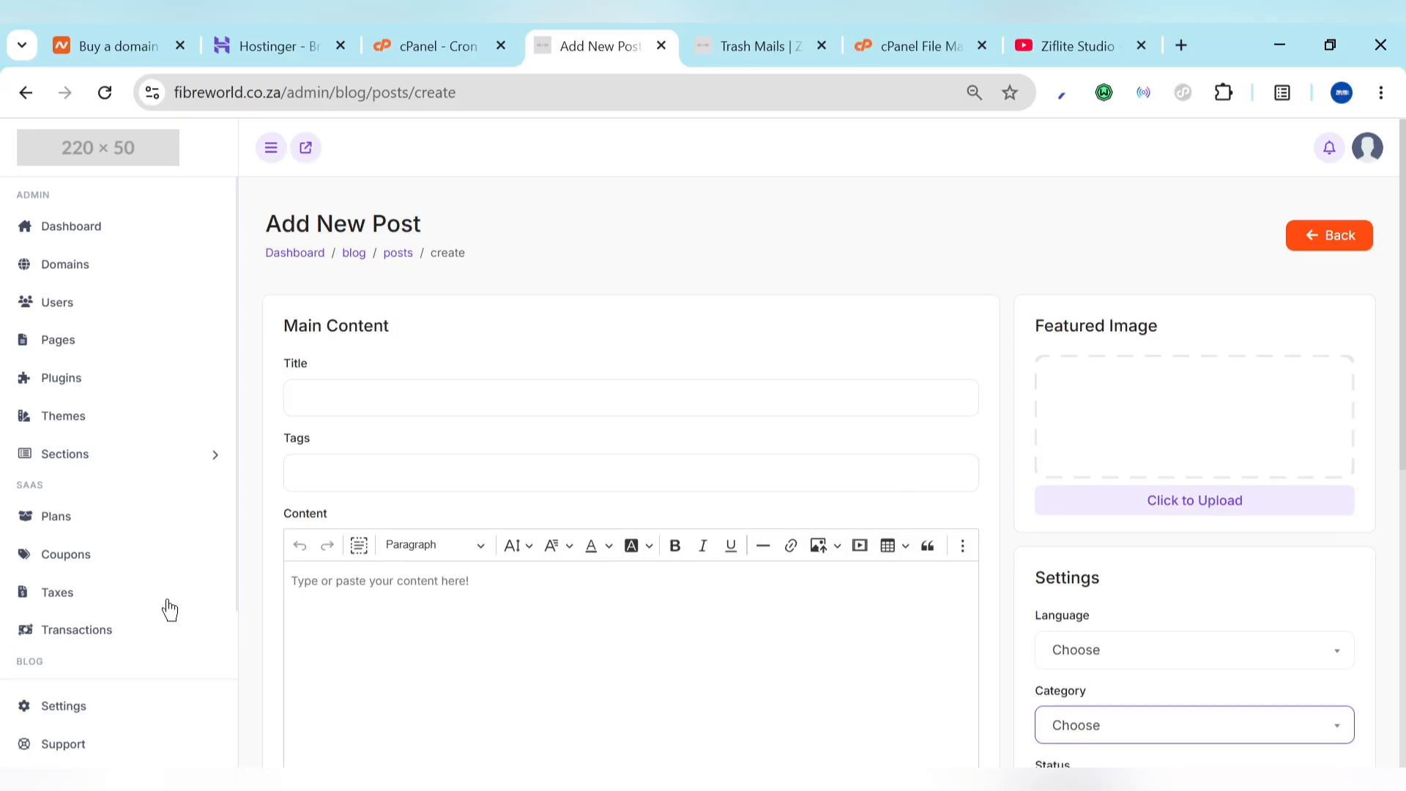
scroll(25, 425, "down", 1)
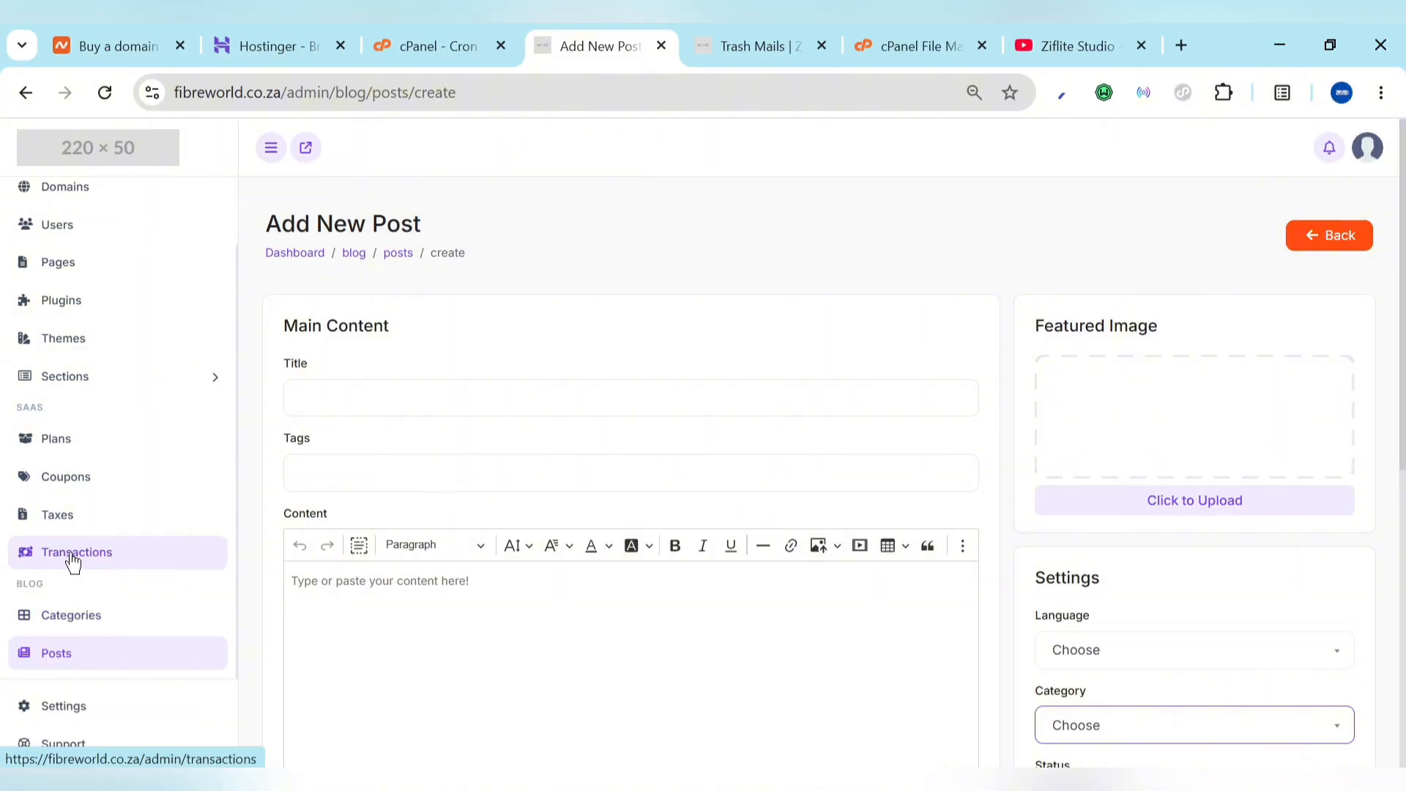
left_click(55, 513)
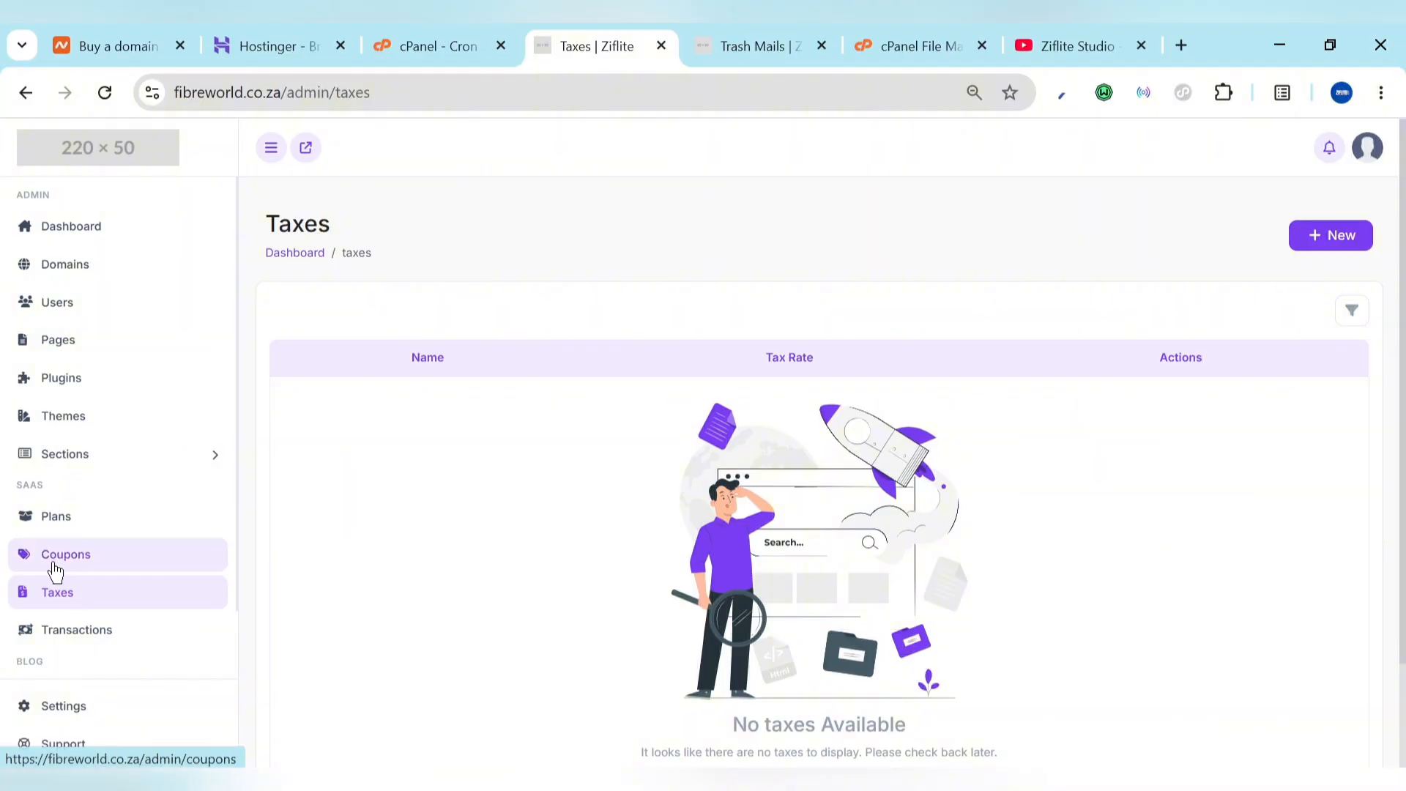
Step: Open the Plans list and compare it with the public site's Free, Basic and Pro pricing cards
left_click(57, 517)
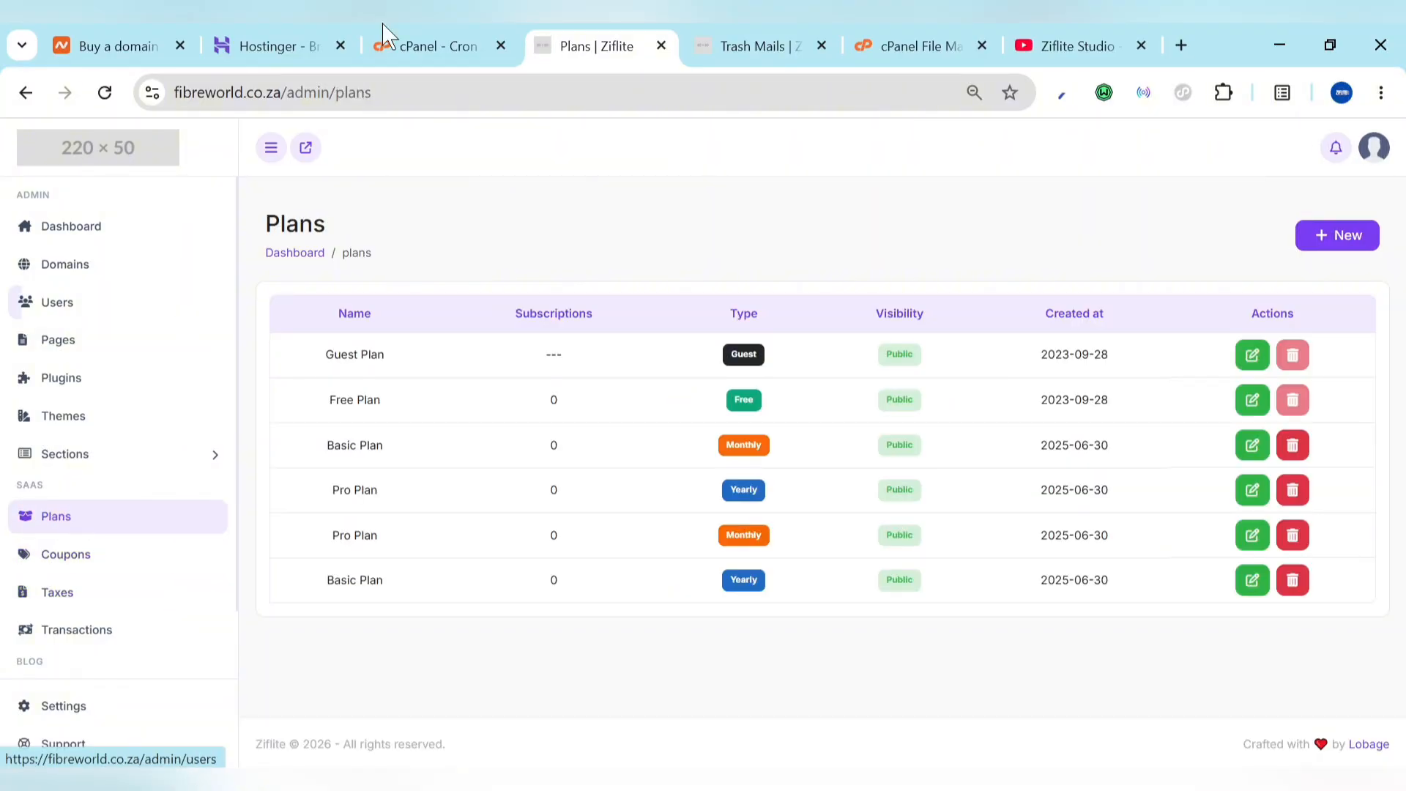
left_click(743, 36)
scroll(666, 462, "down", 20)
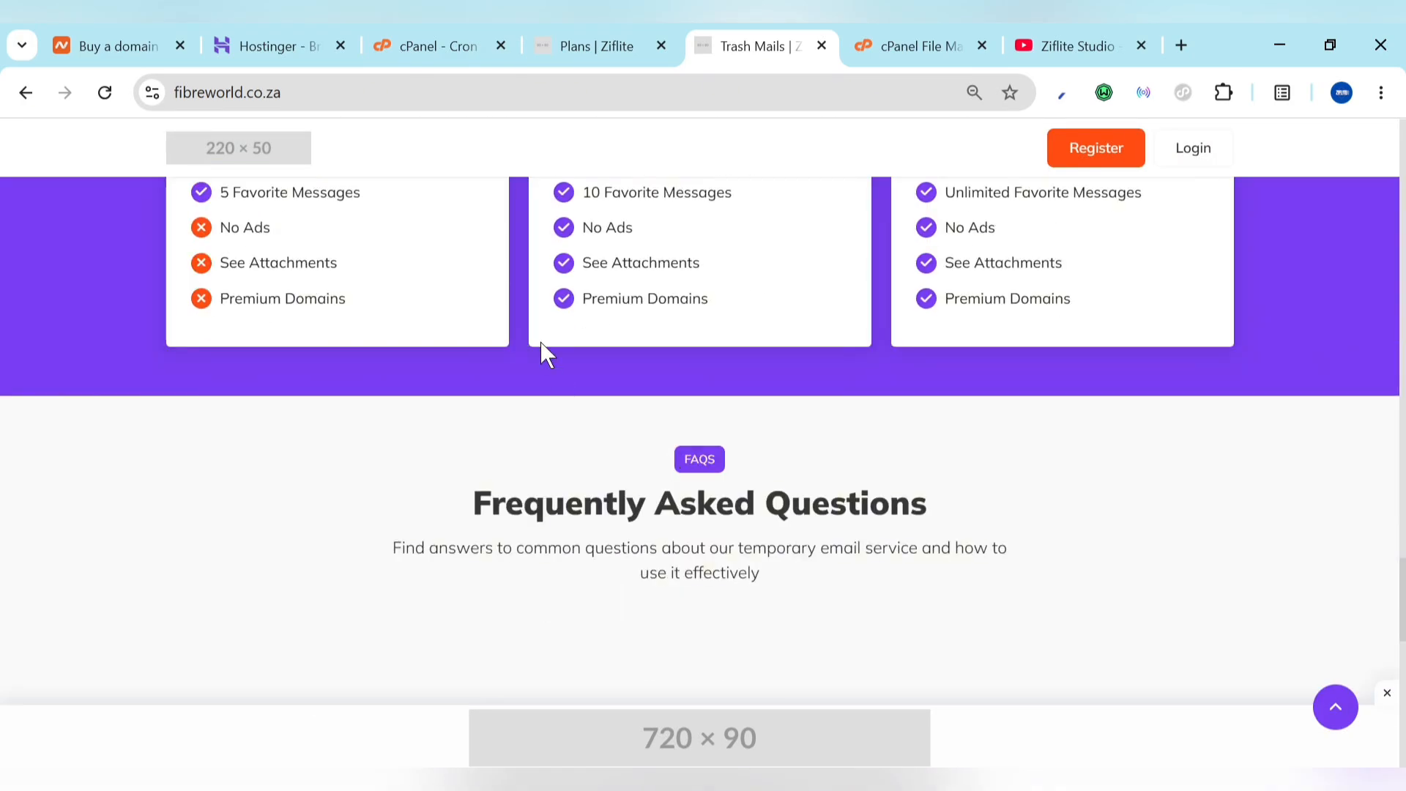
scroll(544, 352, "up", 5)
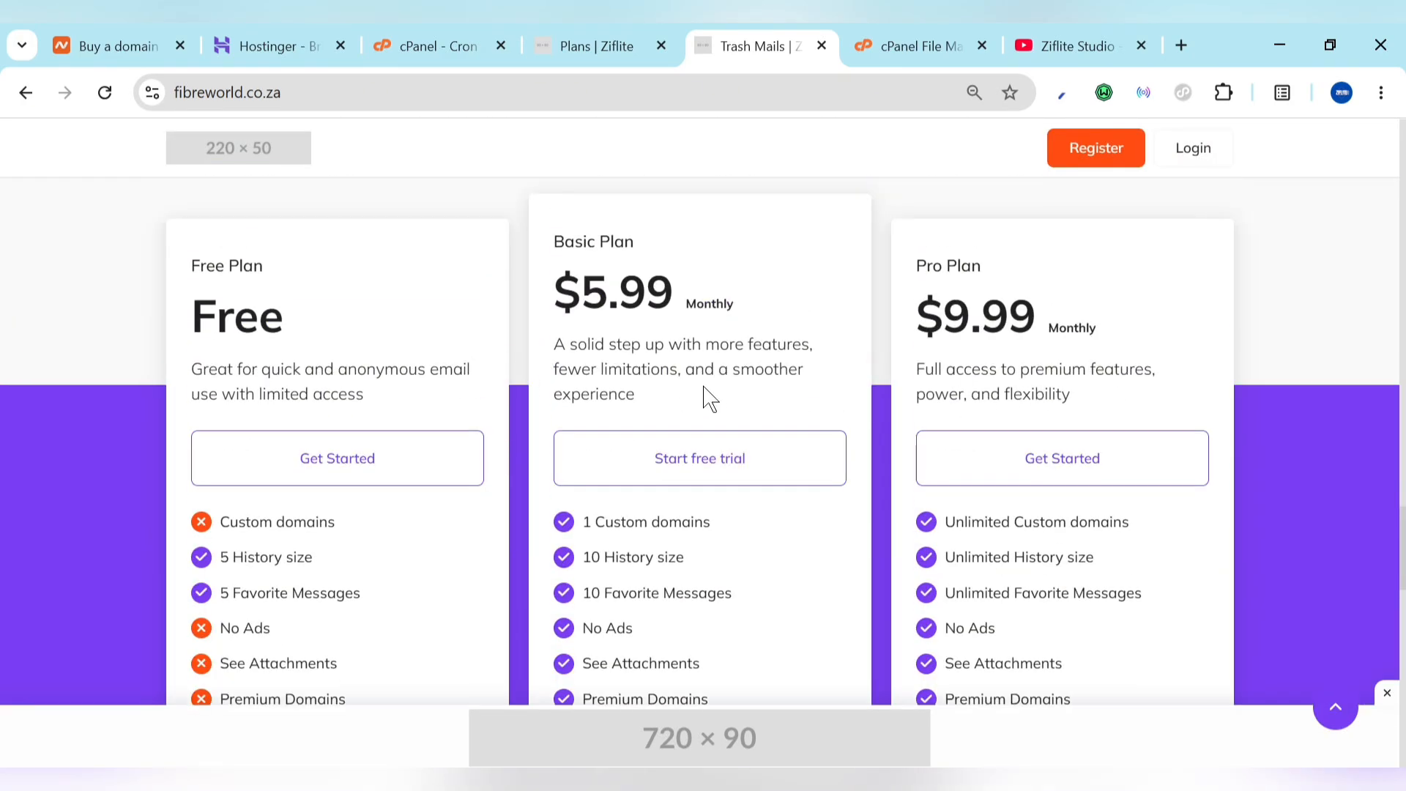
left_click(597, 38)
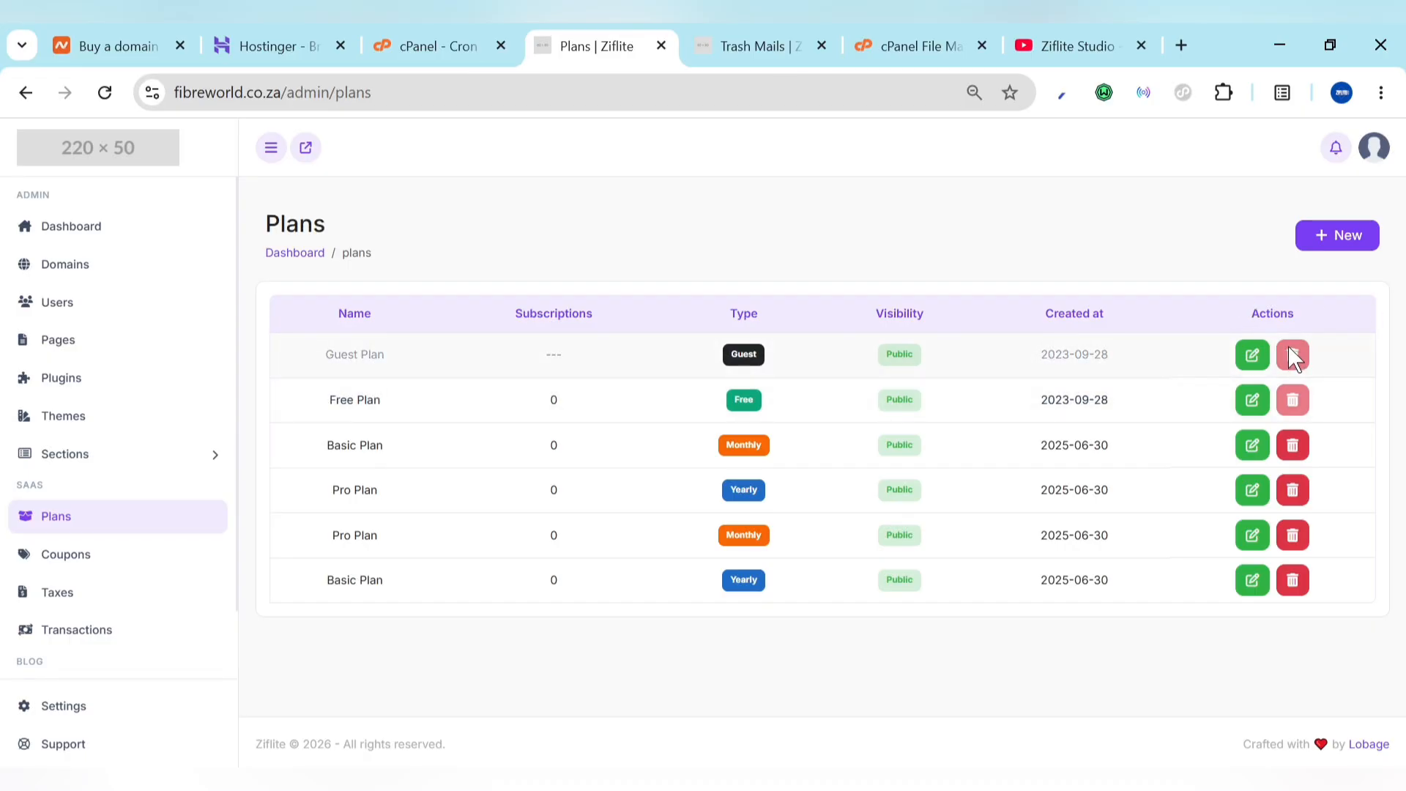
left_click(1292, 444)
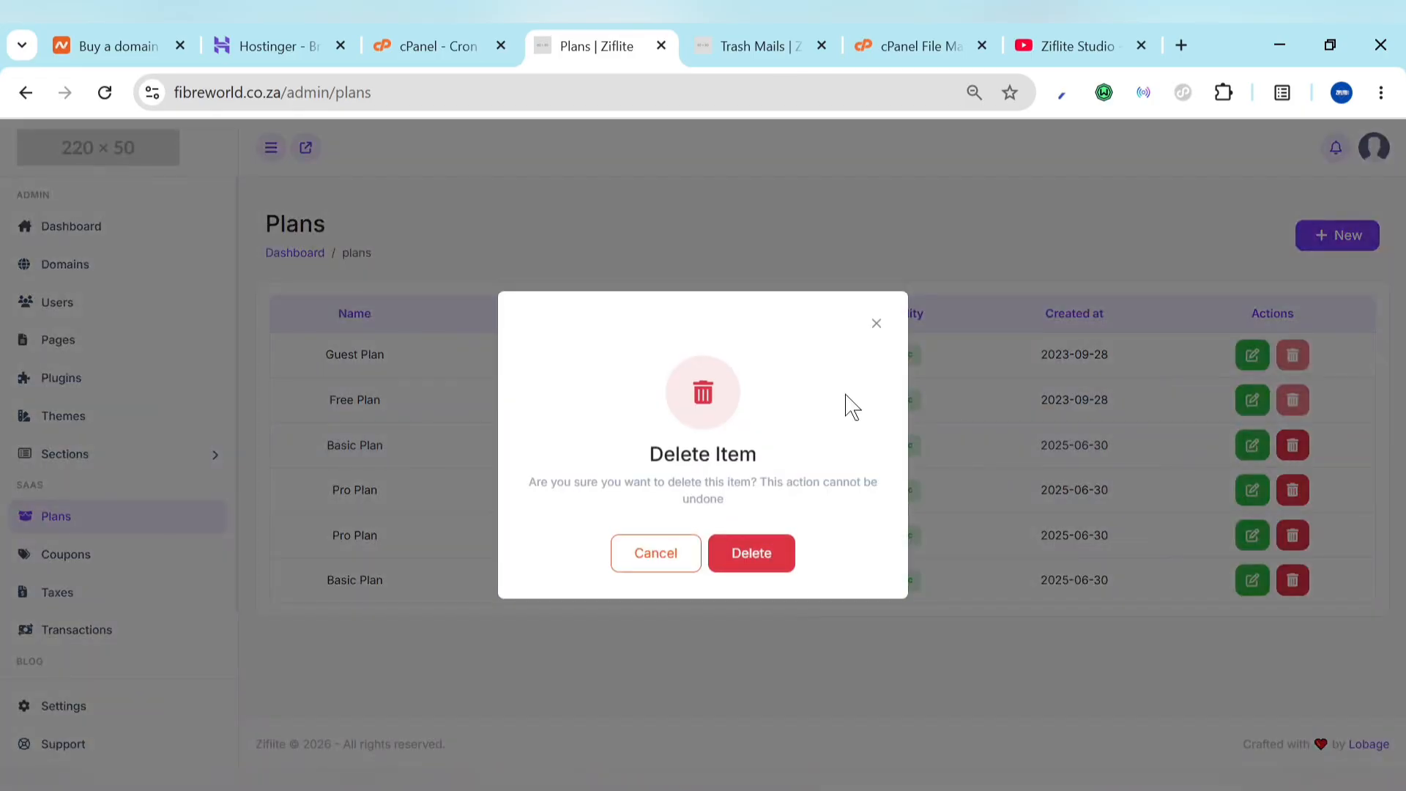
left_click(666, 557)
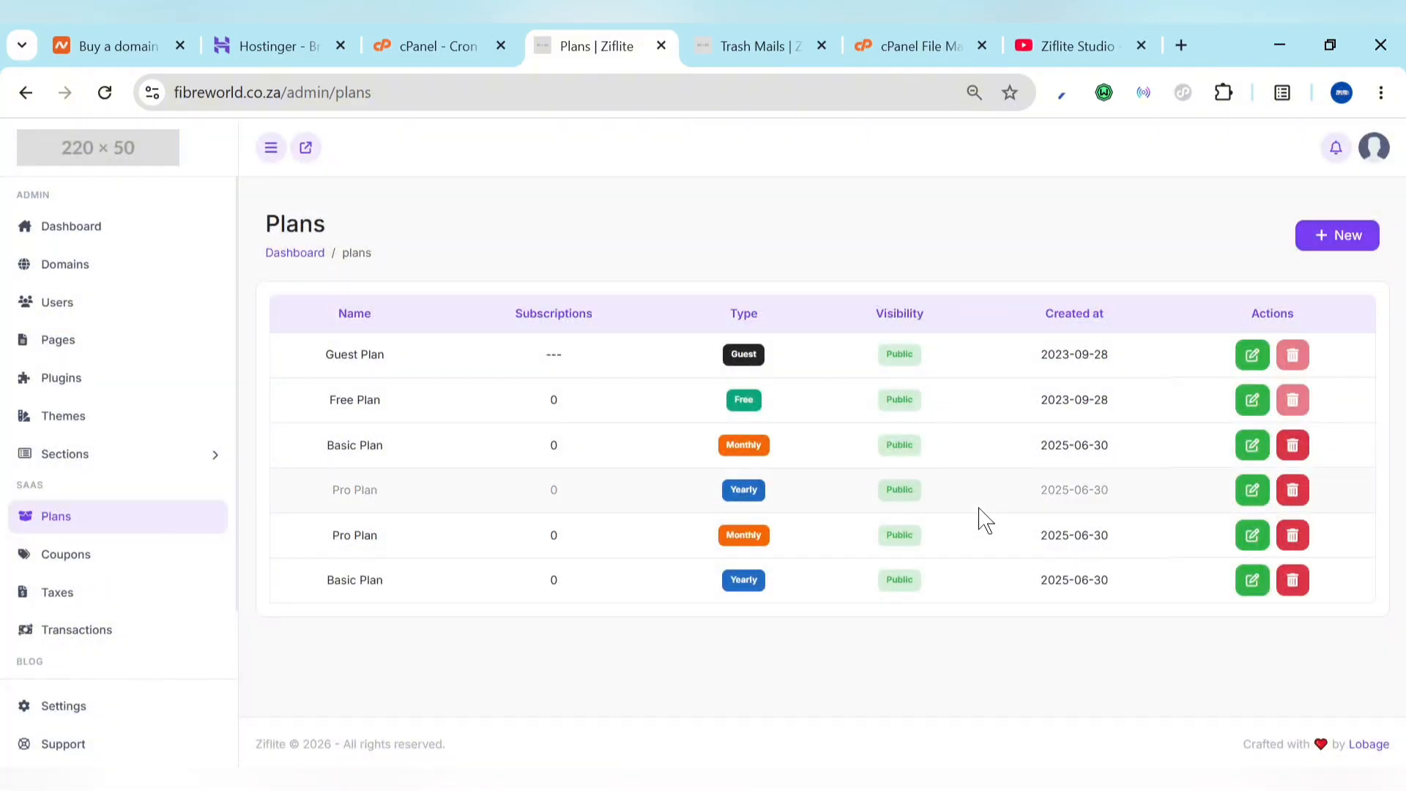
Step: Start a new plan named 'ok' with trial 7 and price 1
left_click(1333, 254)
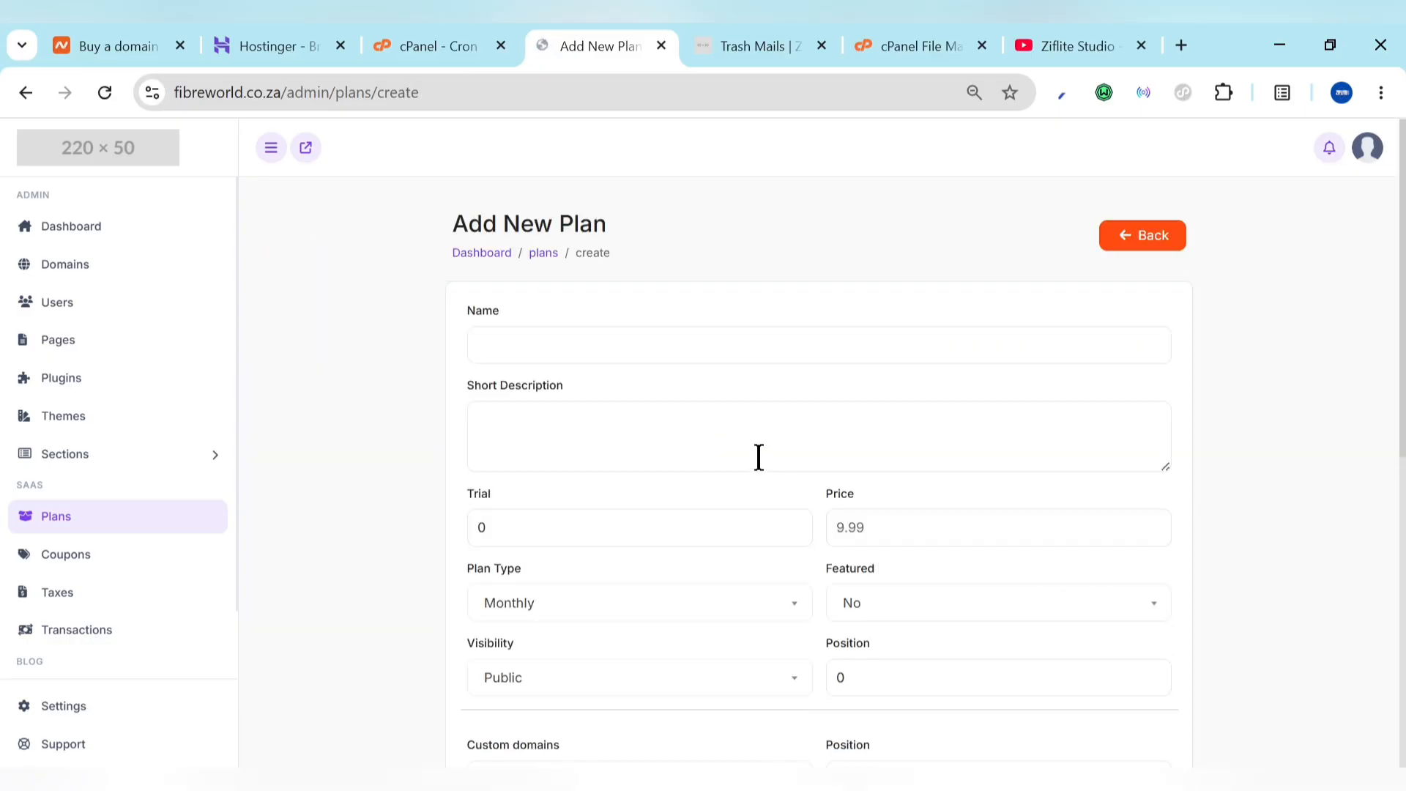
left_click(655, 352)
type("ok")
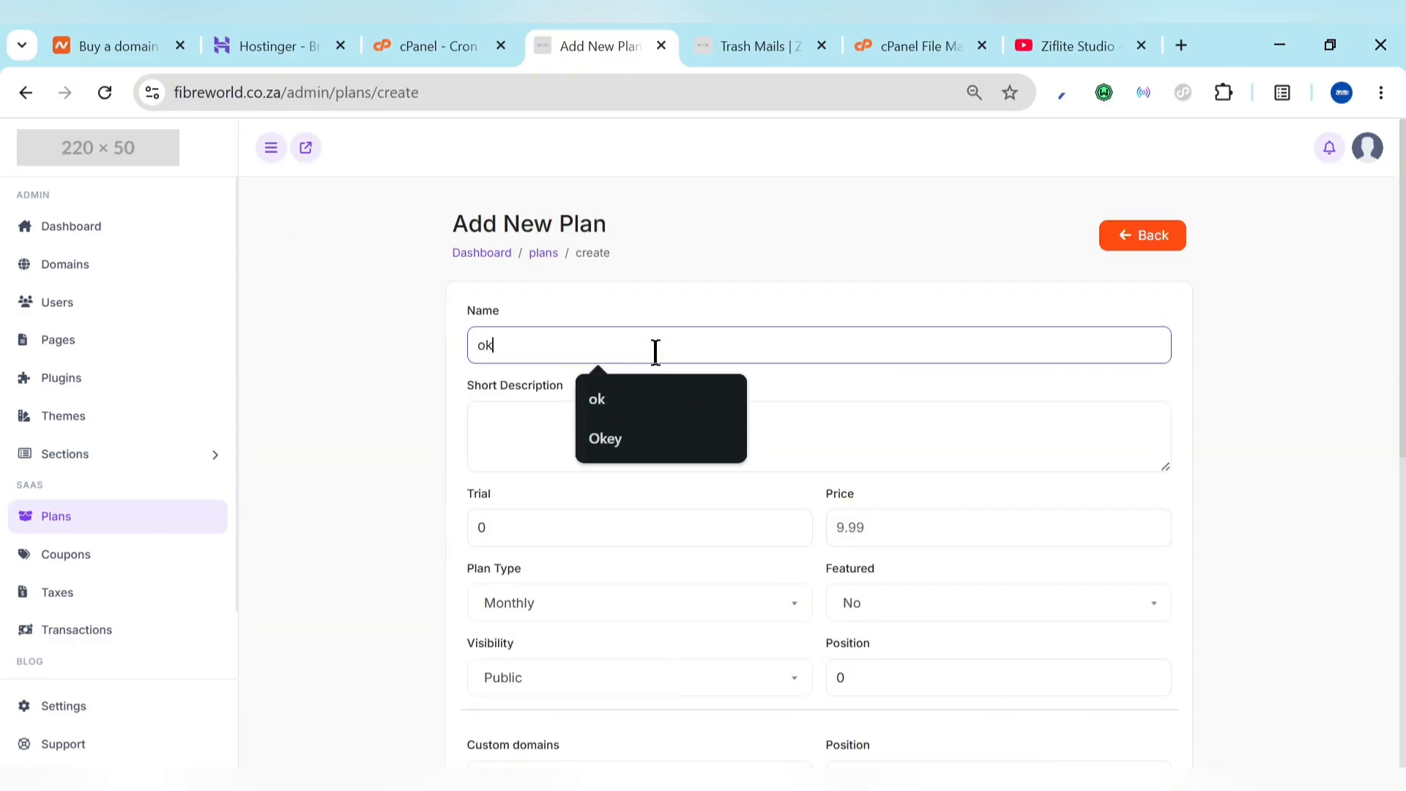
left_click(530, 446)
scroll(532, 439, "down", 2)
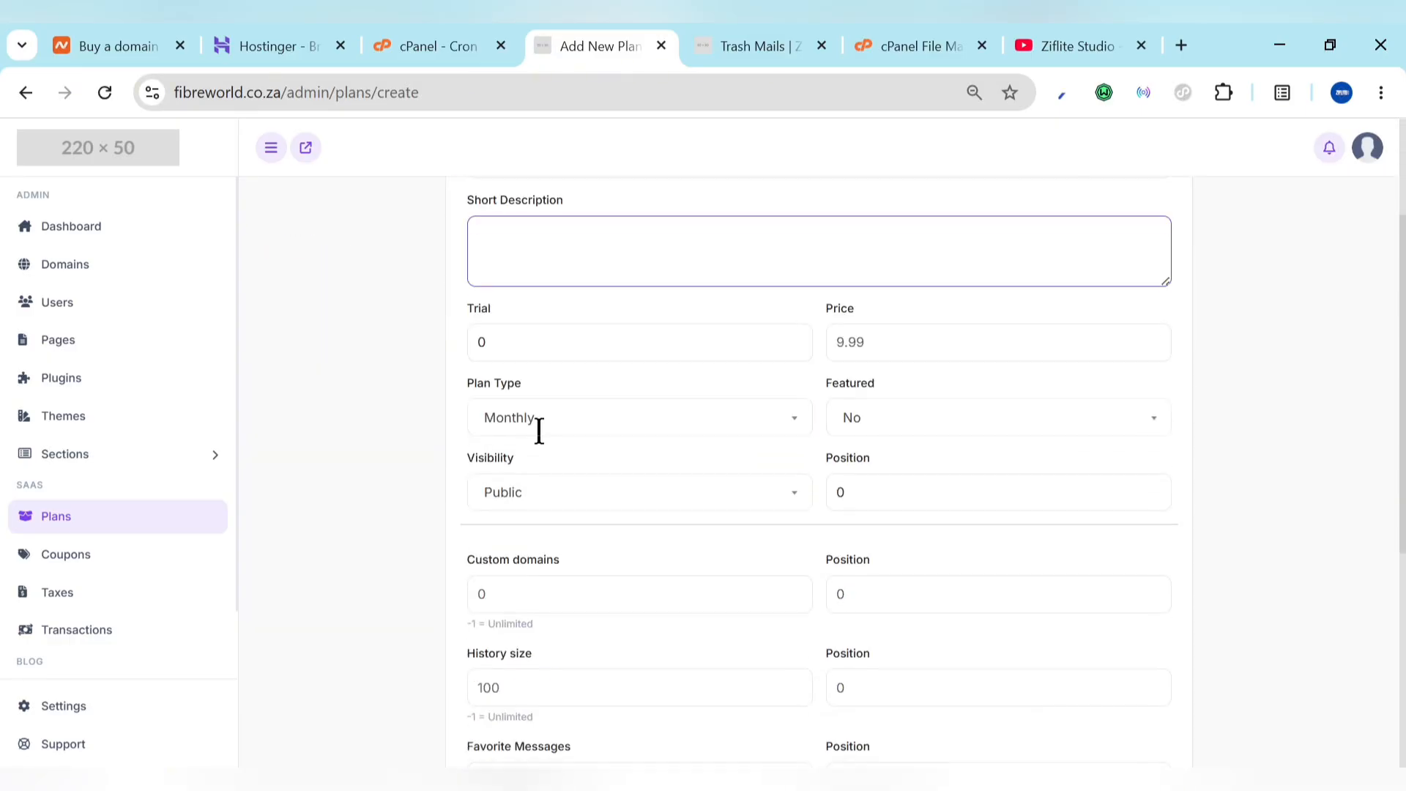
left_click(540, 336)
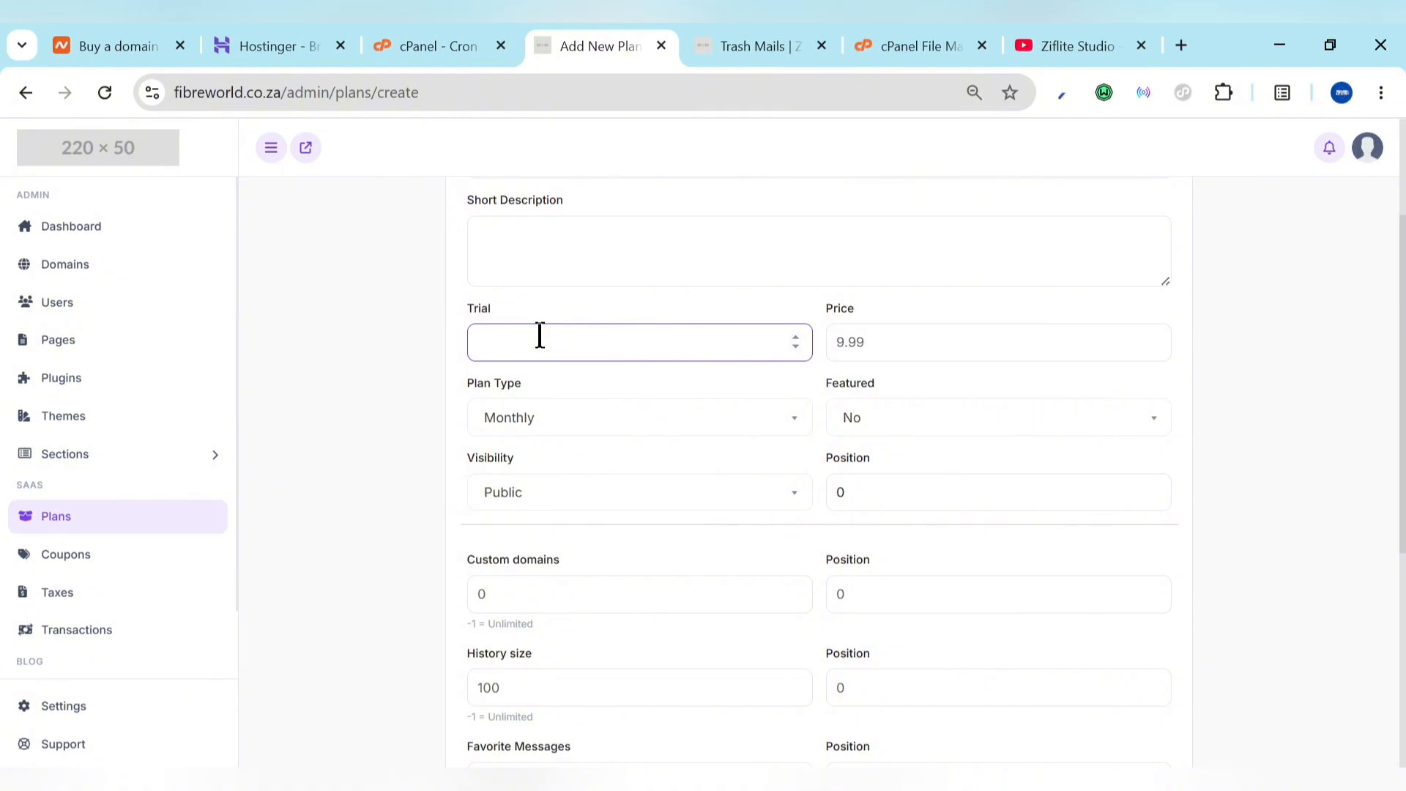
type("7")
left_click(912, 341)
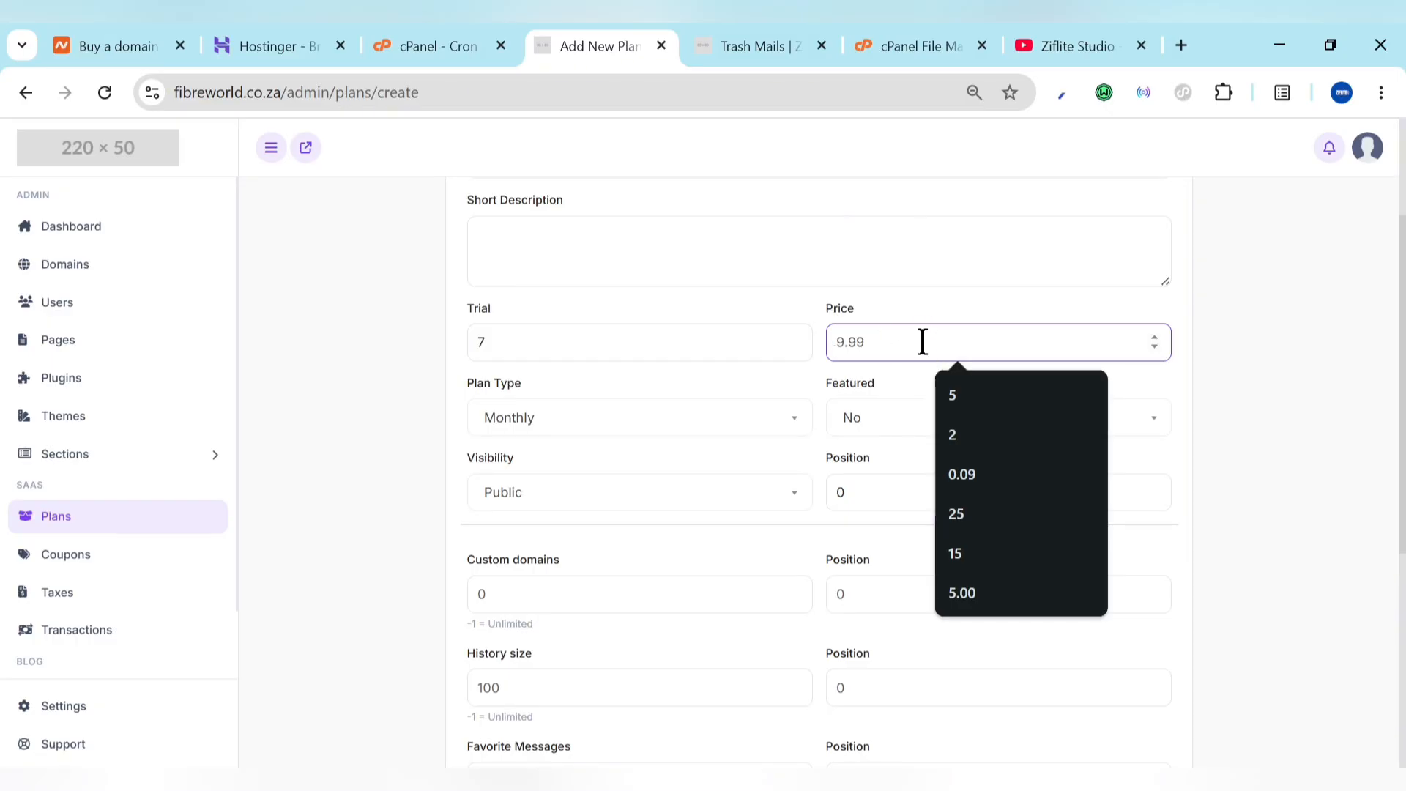
type("1")
left_click(790, 392)
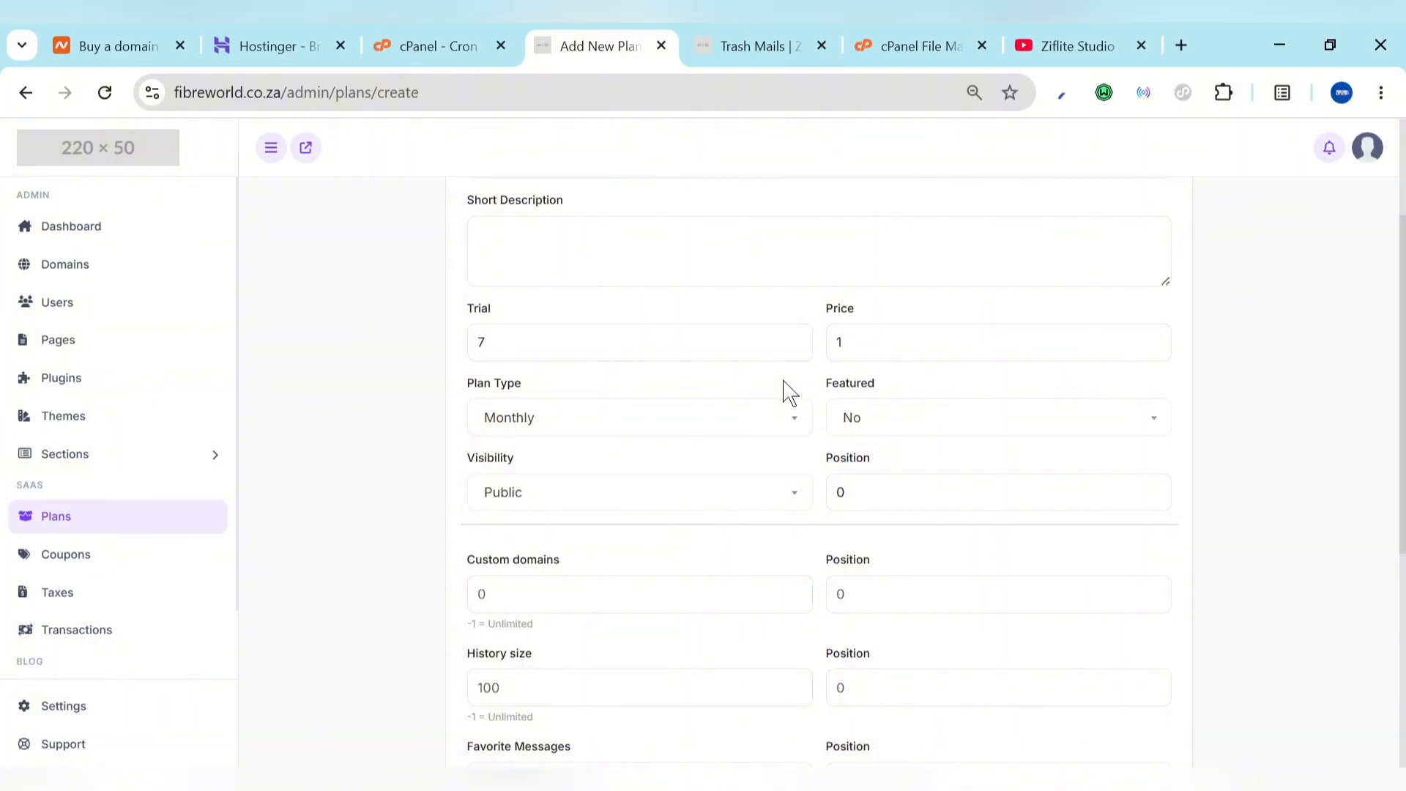
Step: Keep plan type Monthly, set Featured to Yes, and check the position and custom domains fields
left_click(732, 431)
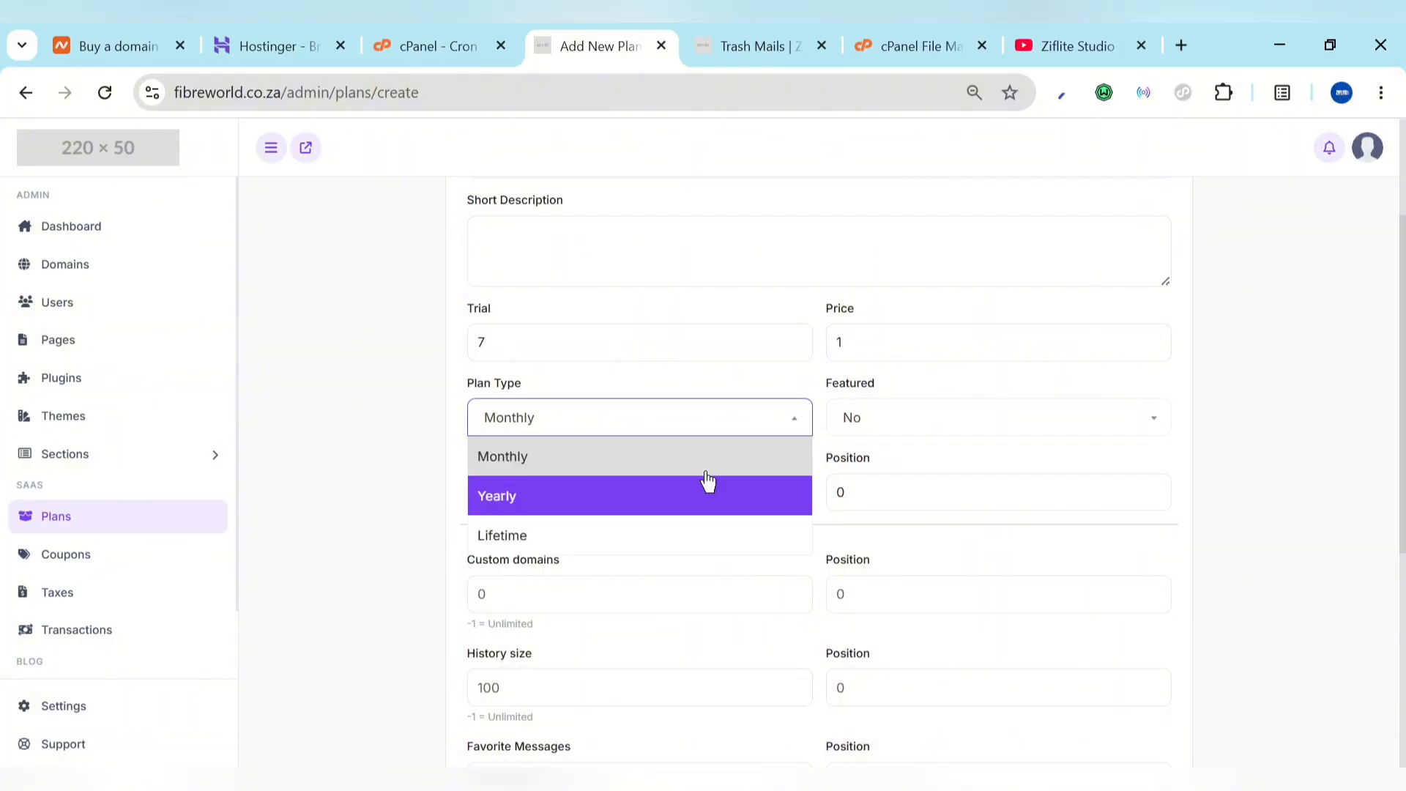
left_click(724, 430)
left_click(853, 430)
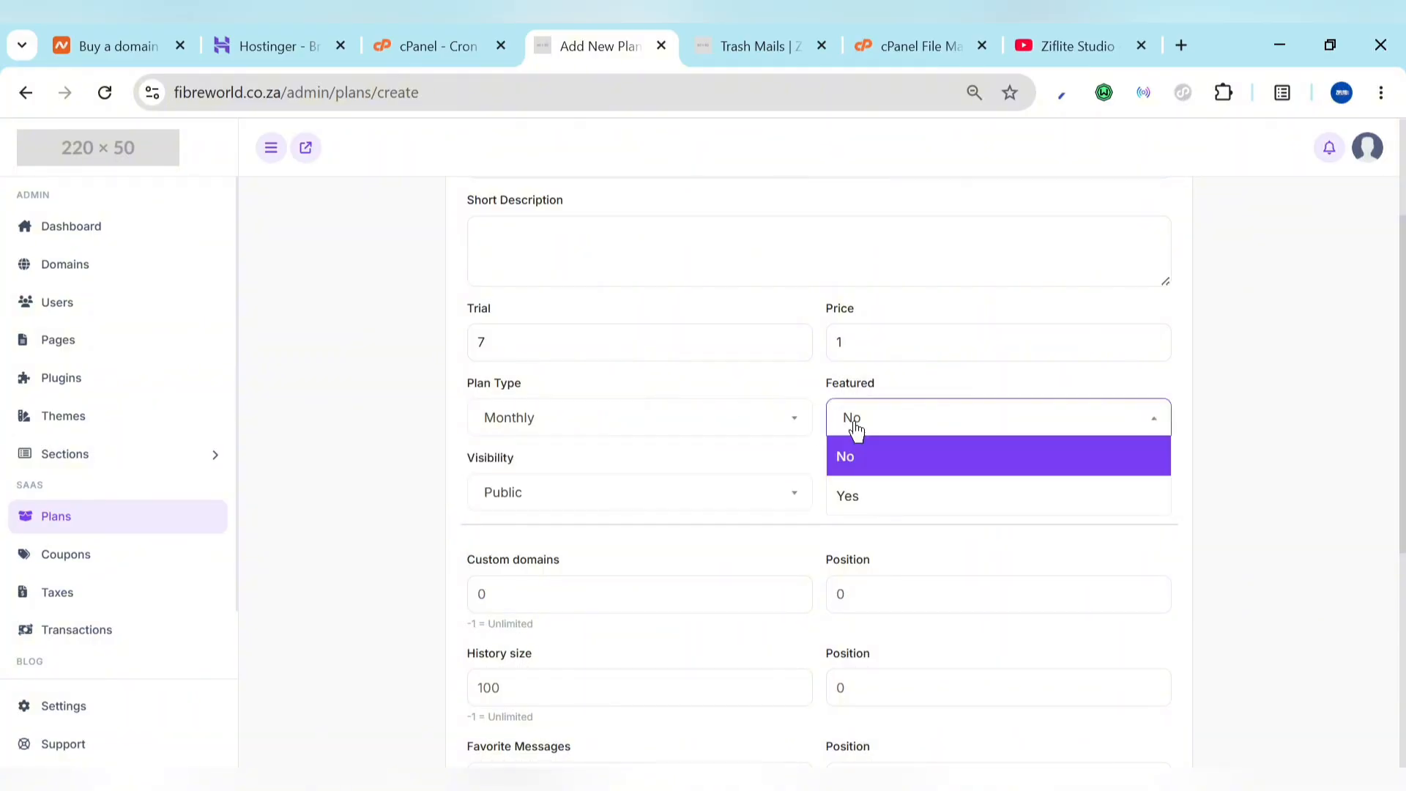
left_click(865, 496)
left_click(705, 47)
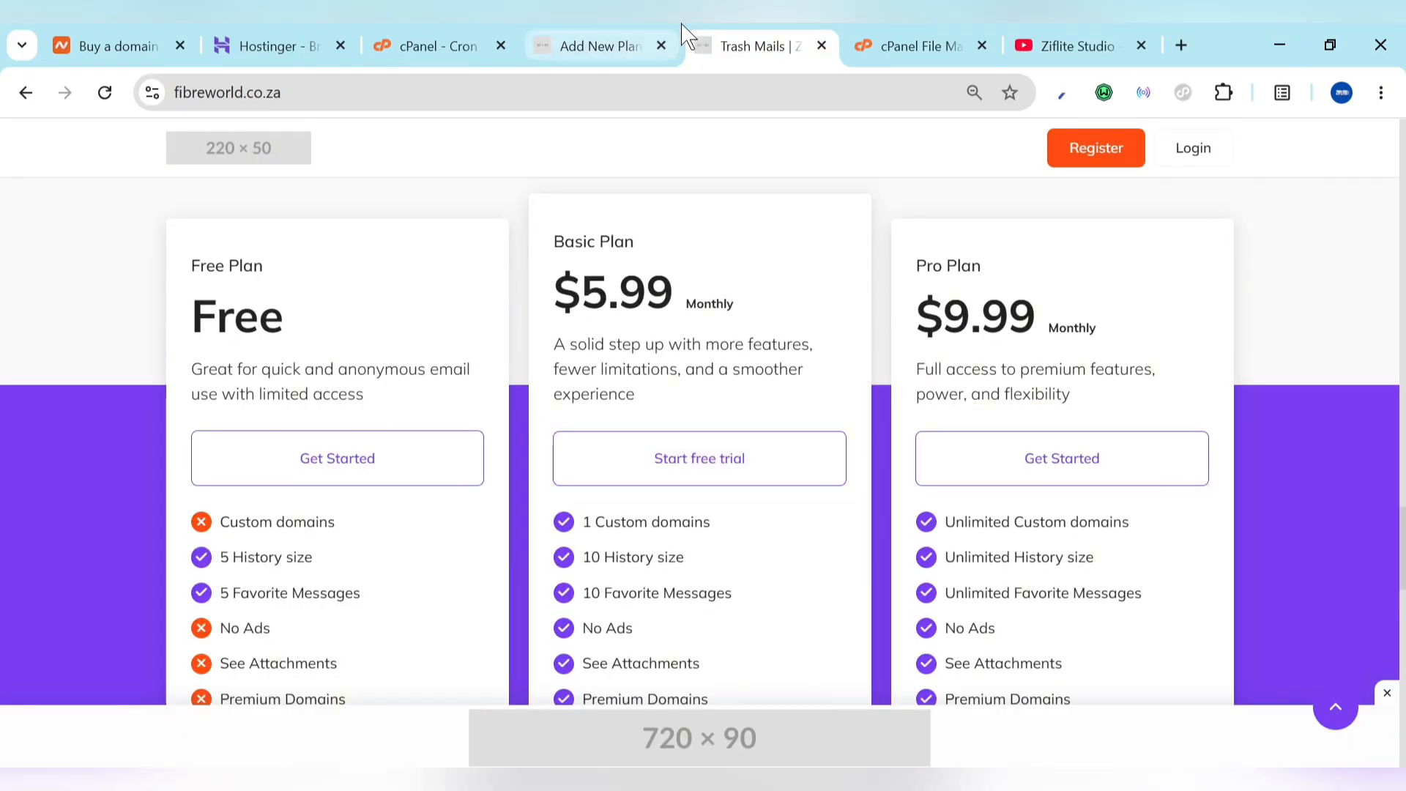
left_click(624, 33)
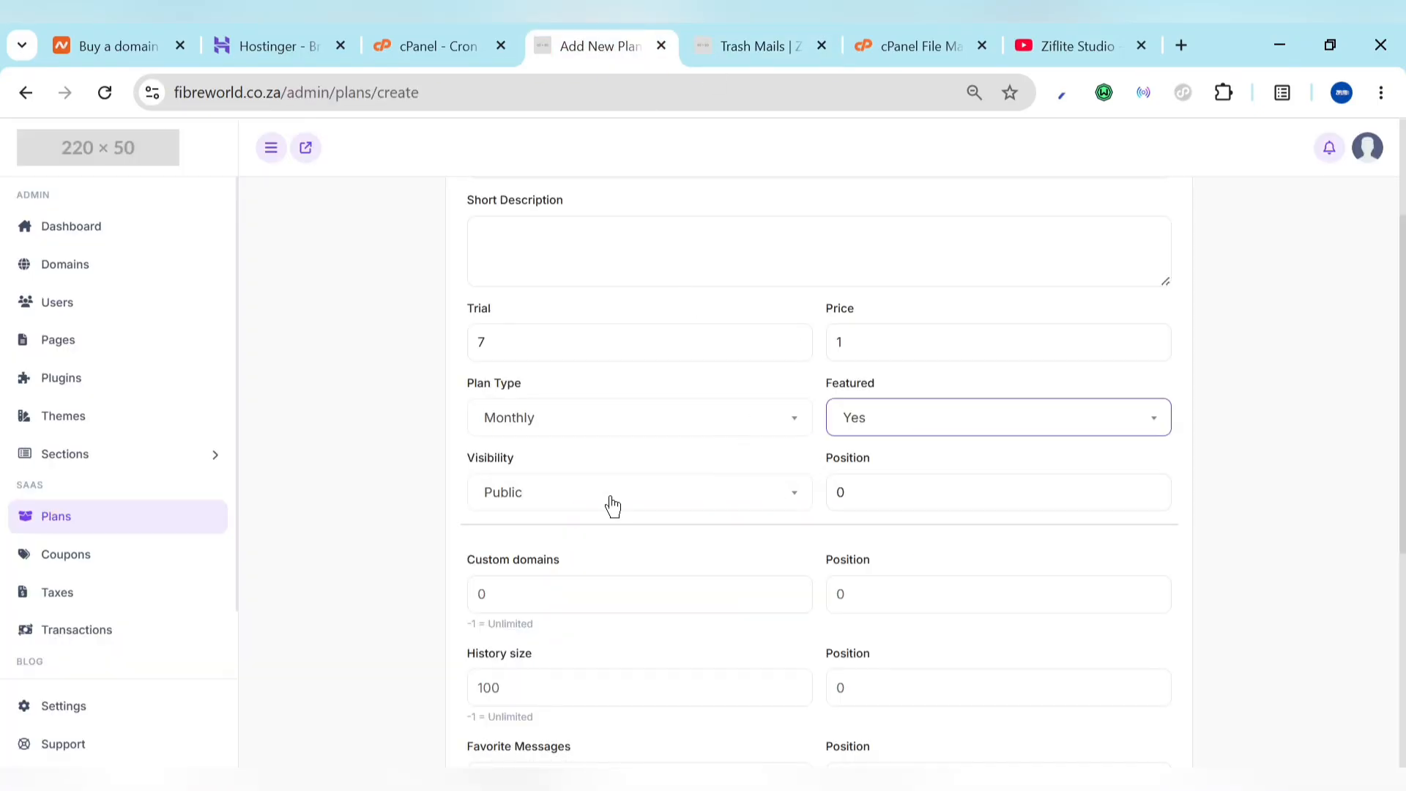
left_click(862, 476)
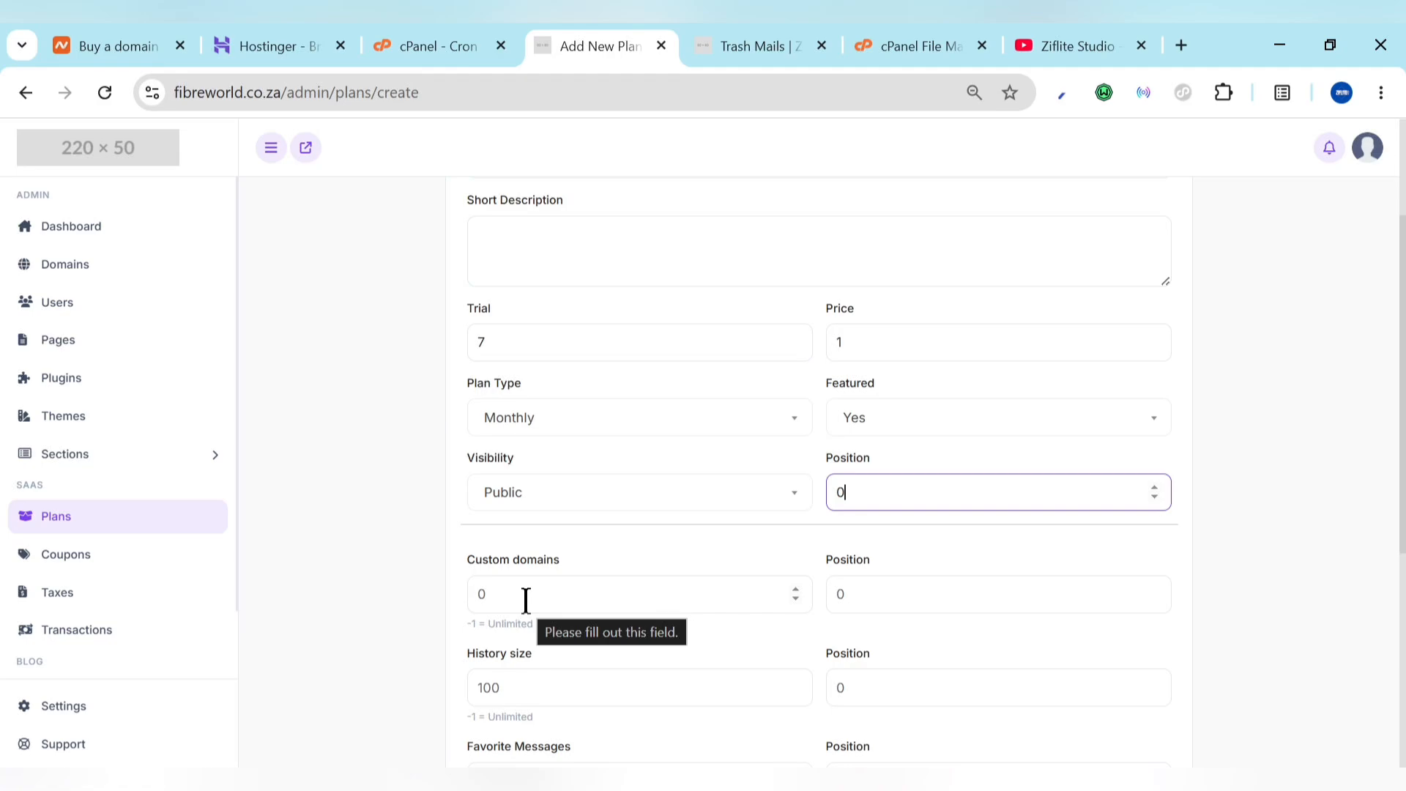
left_click(495, 599)
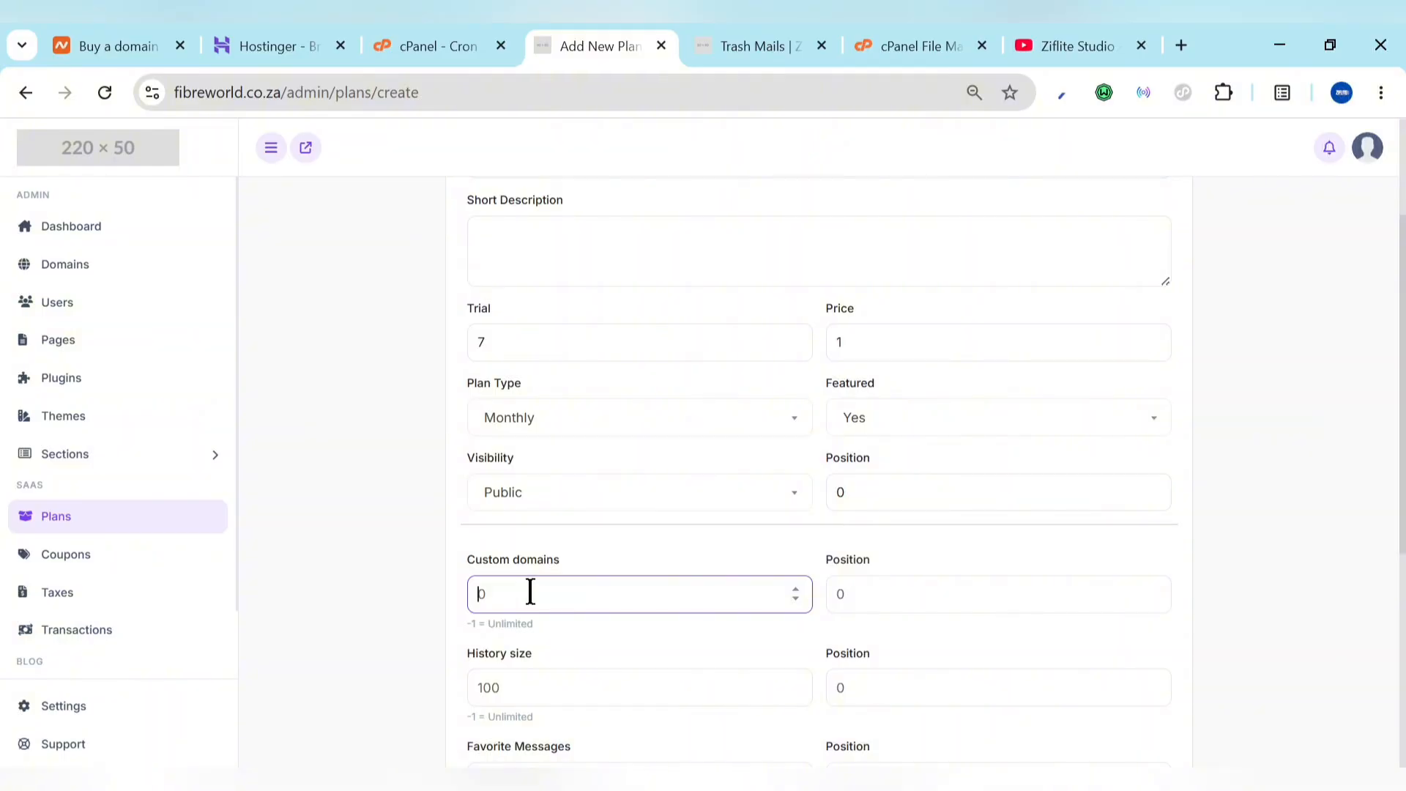
scroll(747, 578, "down", 2)
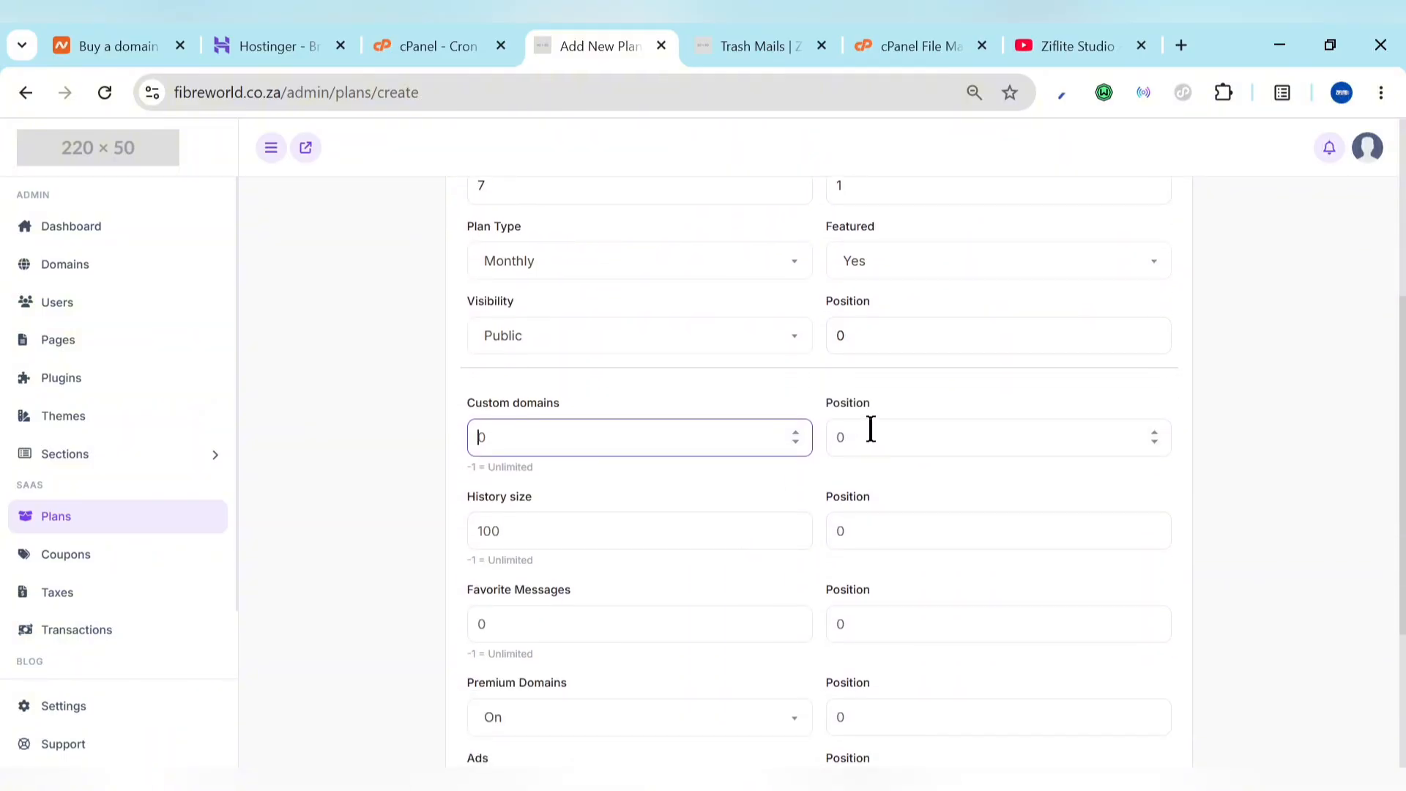
Step: Review the plan's limit fields and leave Premium Domains turned On
left_click(871, 430)
left_click(610, 534)
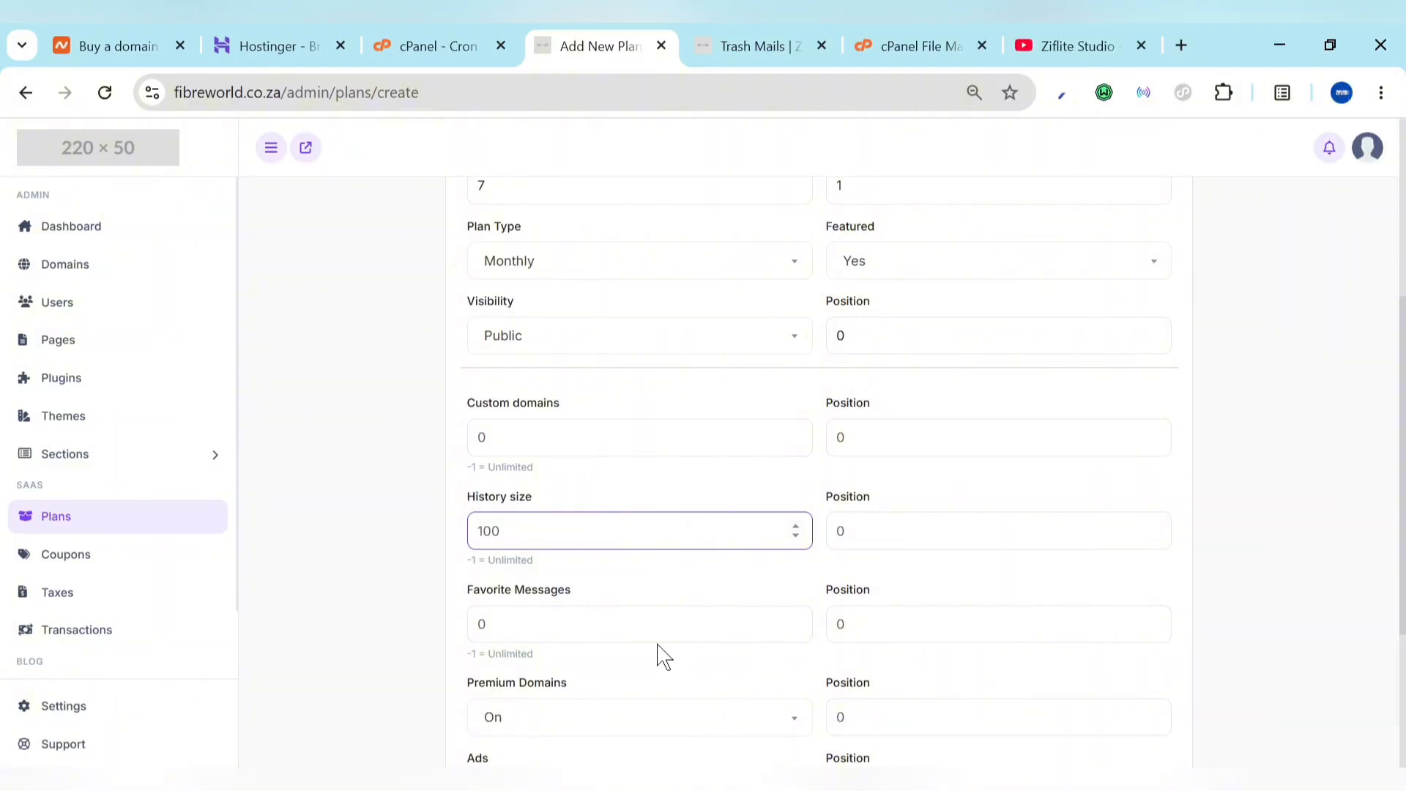
scroll(630, 635, "down", 1)
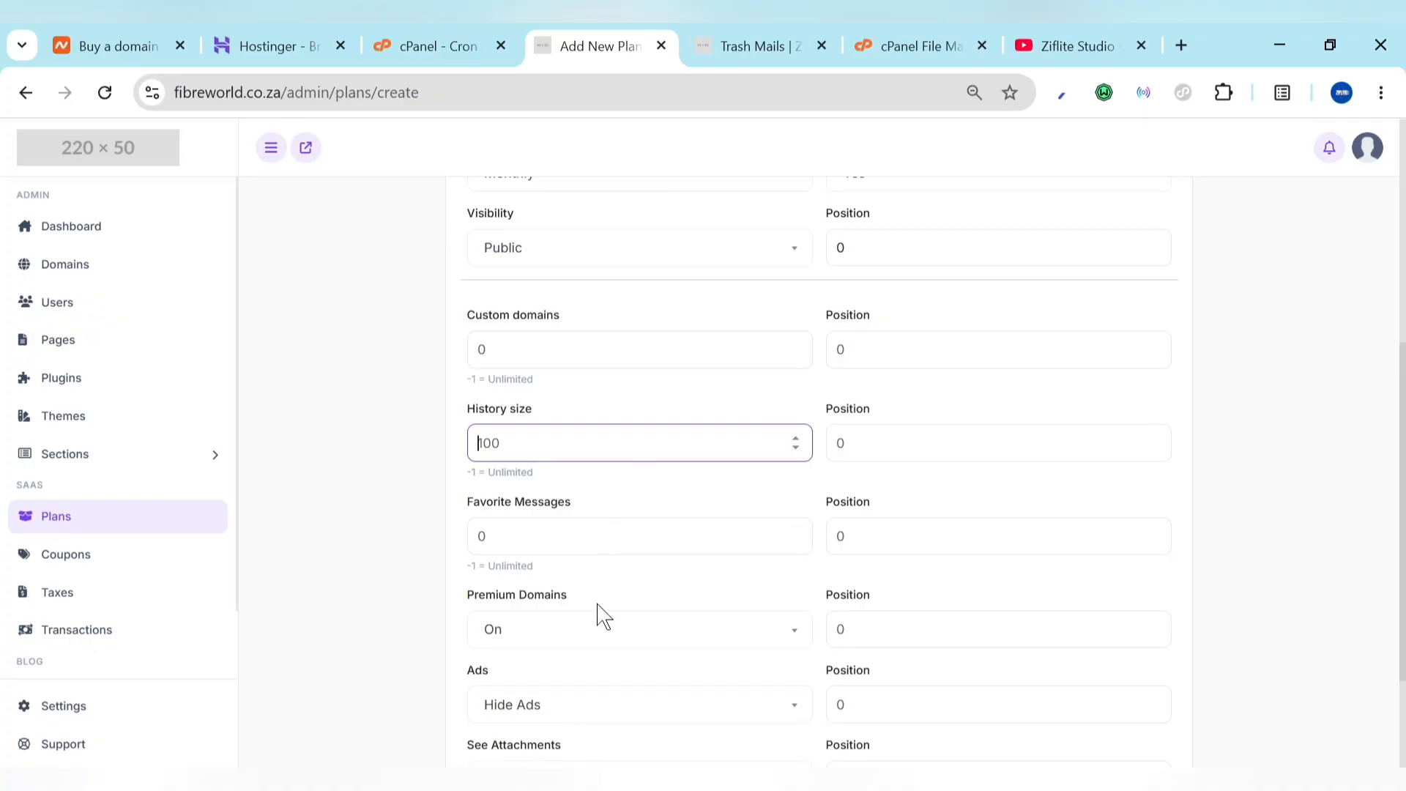
left_click(581, 639)
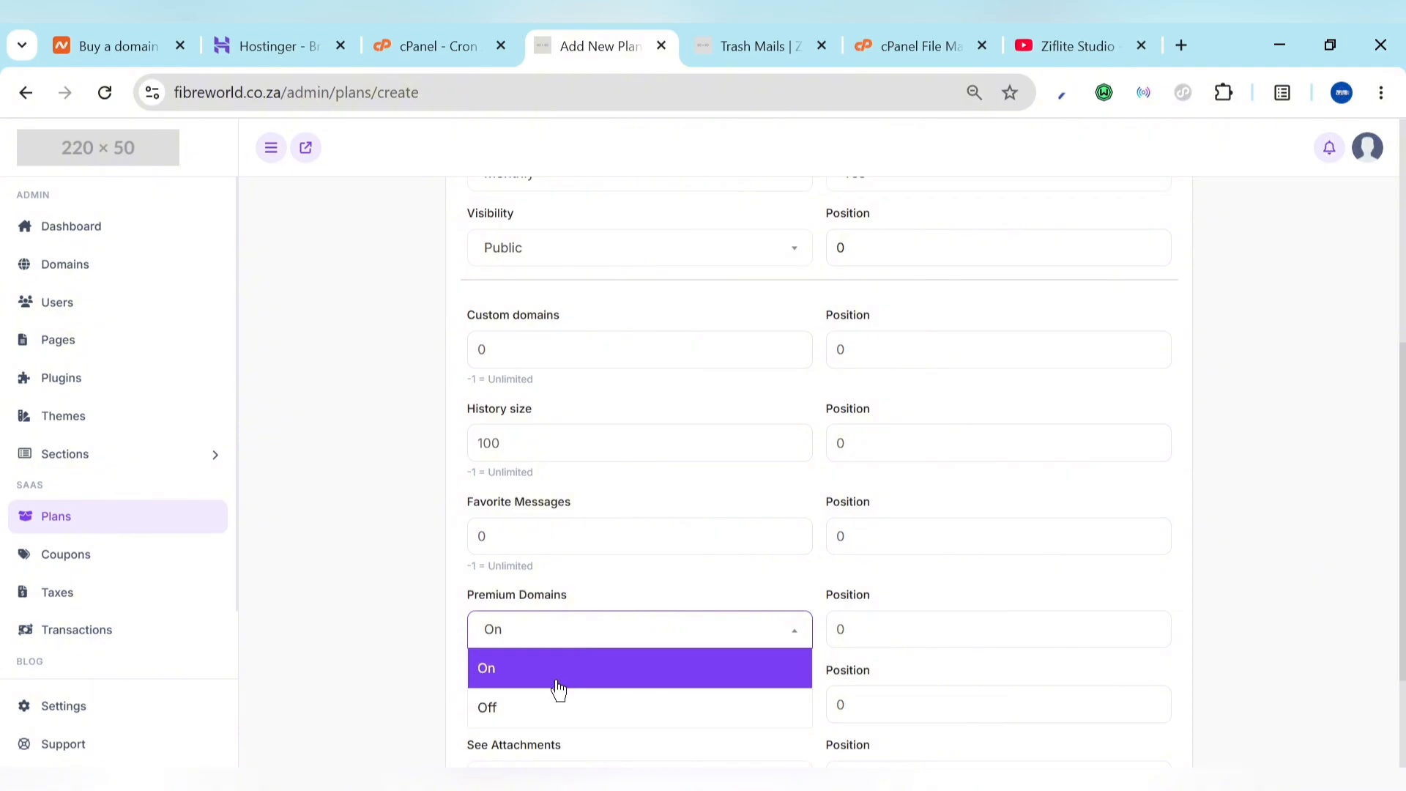
left_click(551, 715)
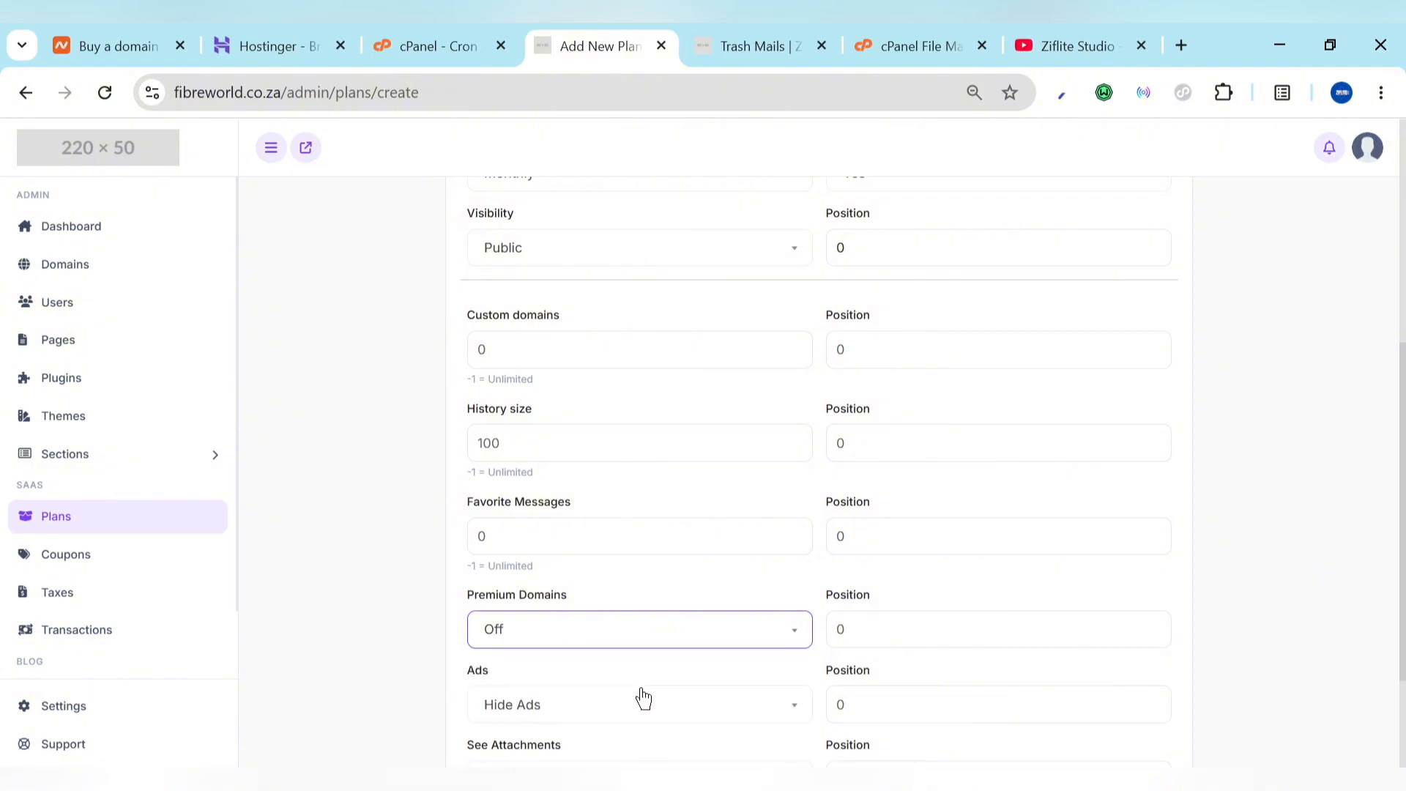
left_click(640, 645)
left_click(594, 675)
Step: Keep Ads at Hide Ads, save the ok plan, and return to the Plans list
left_click(758, 40)
scroll(415, 408, "up", 15)
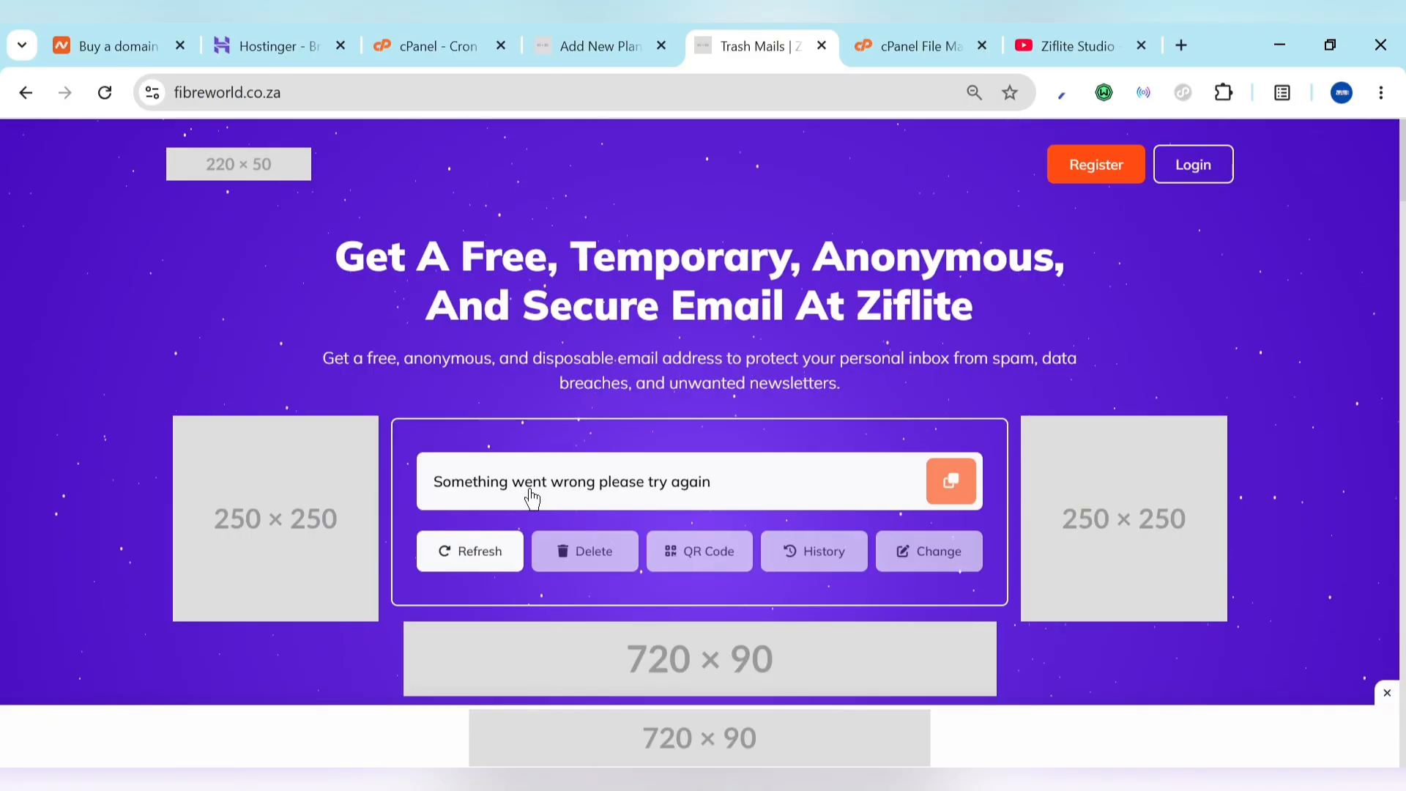
left_click(605, 33)
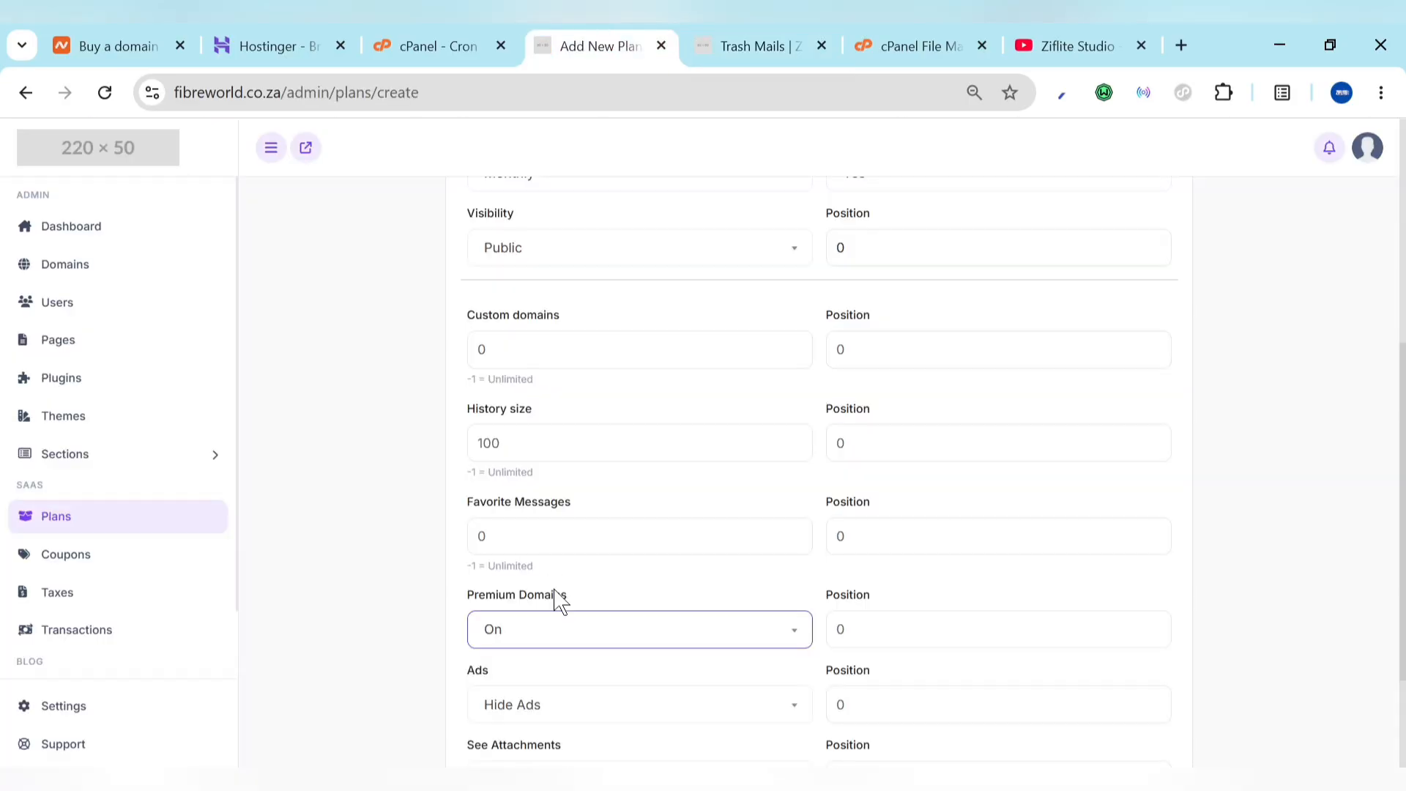
scroll(555, 600, "down", 1)
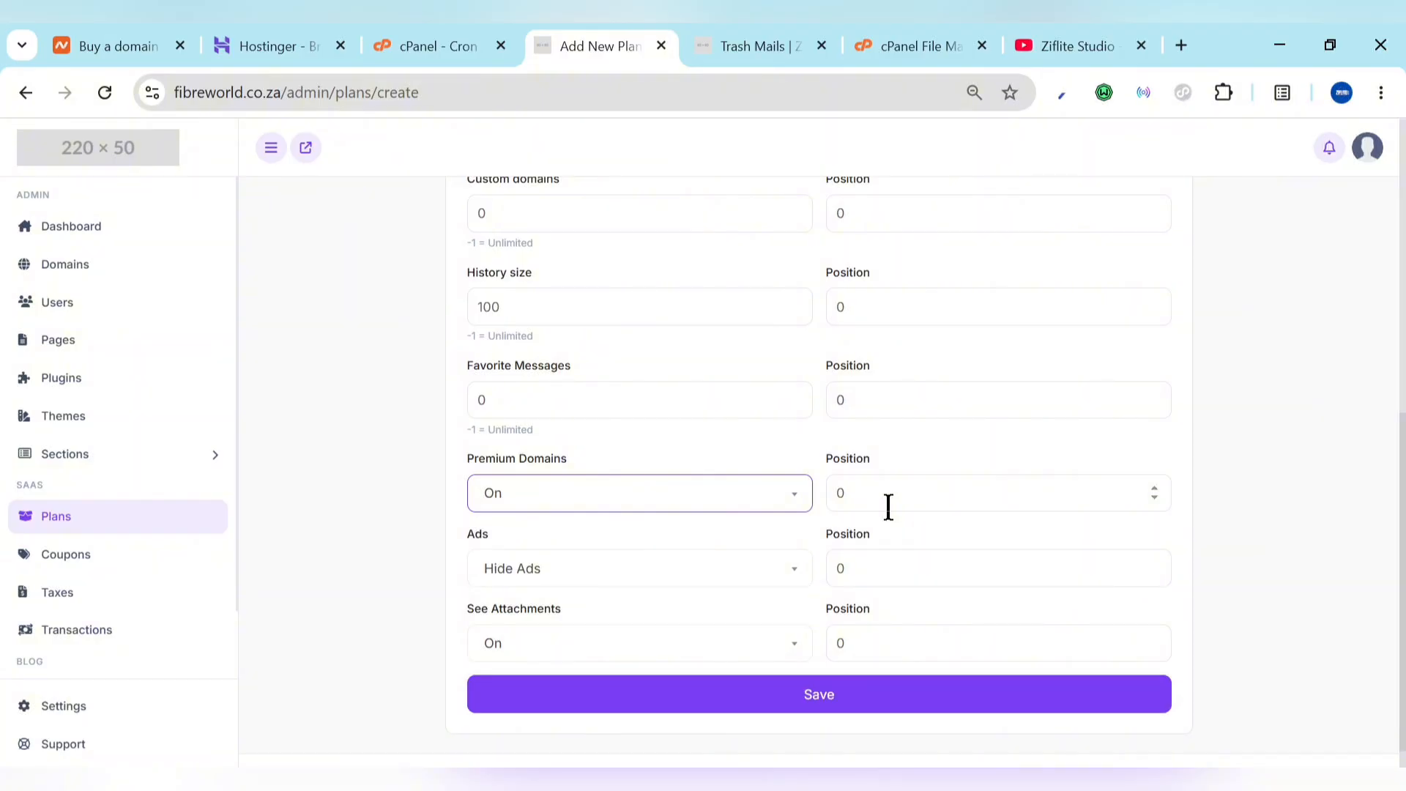
left_click(574, 583)
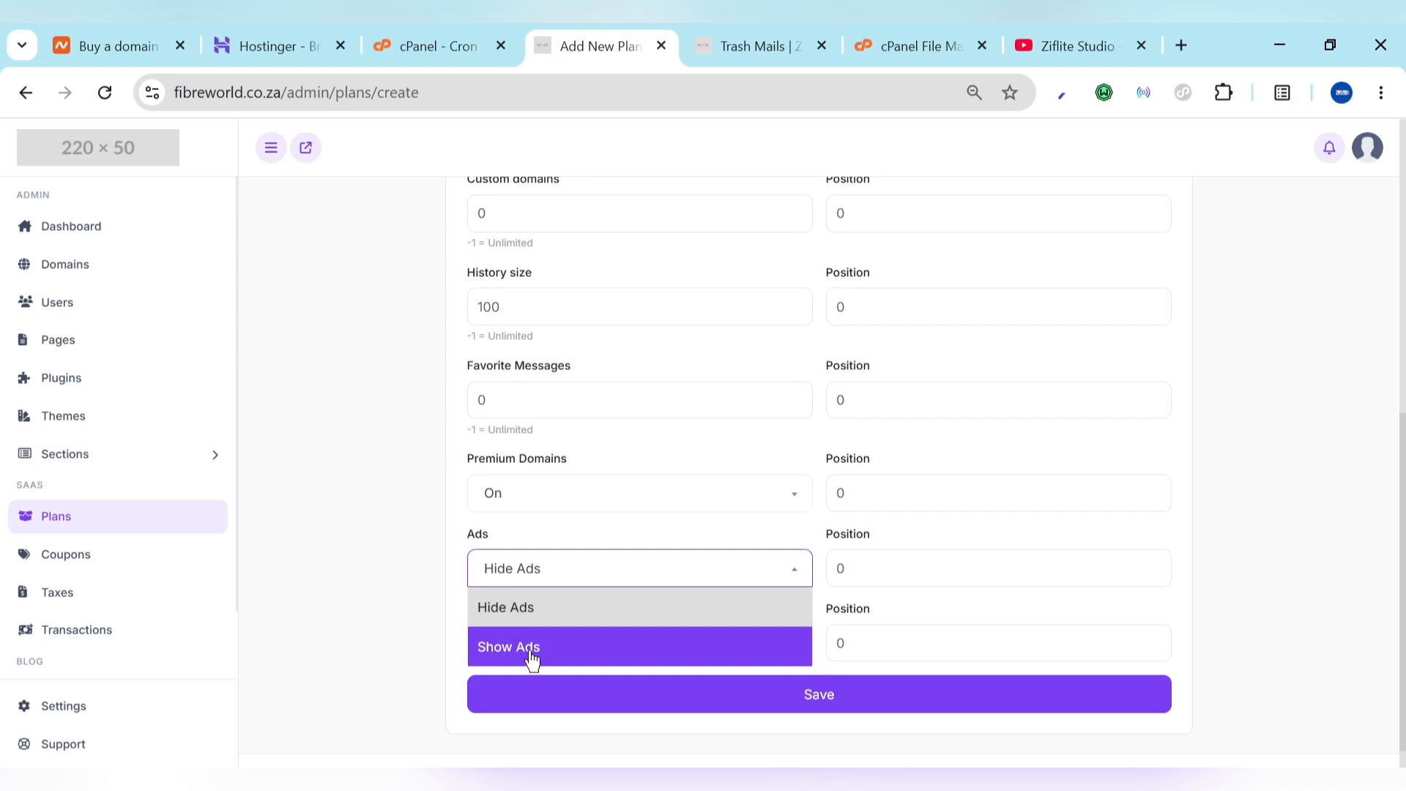
left_click(451, 609)
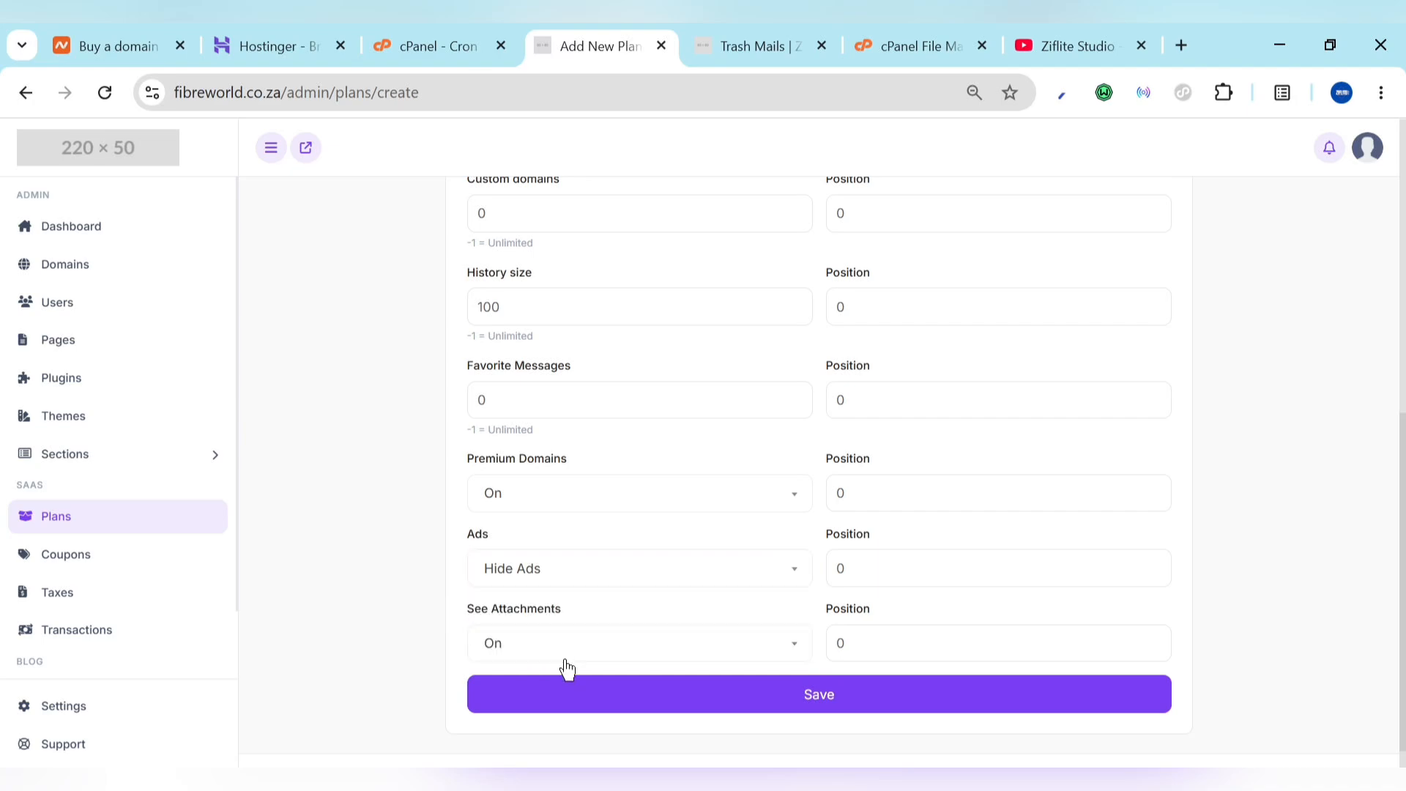
left_click(725, 694)
left_click(55, 537)
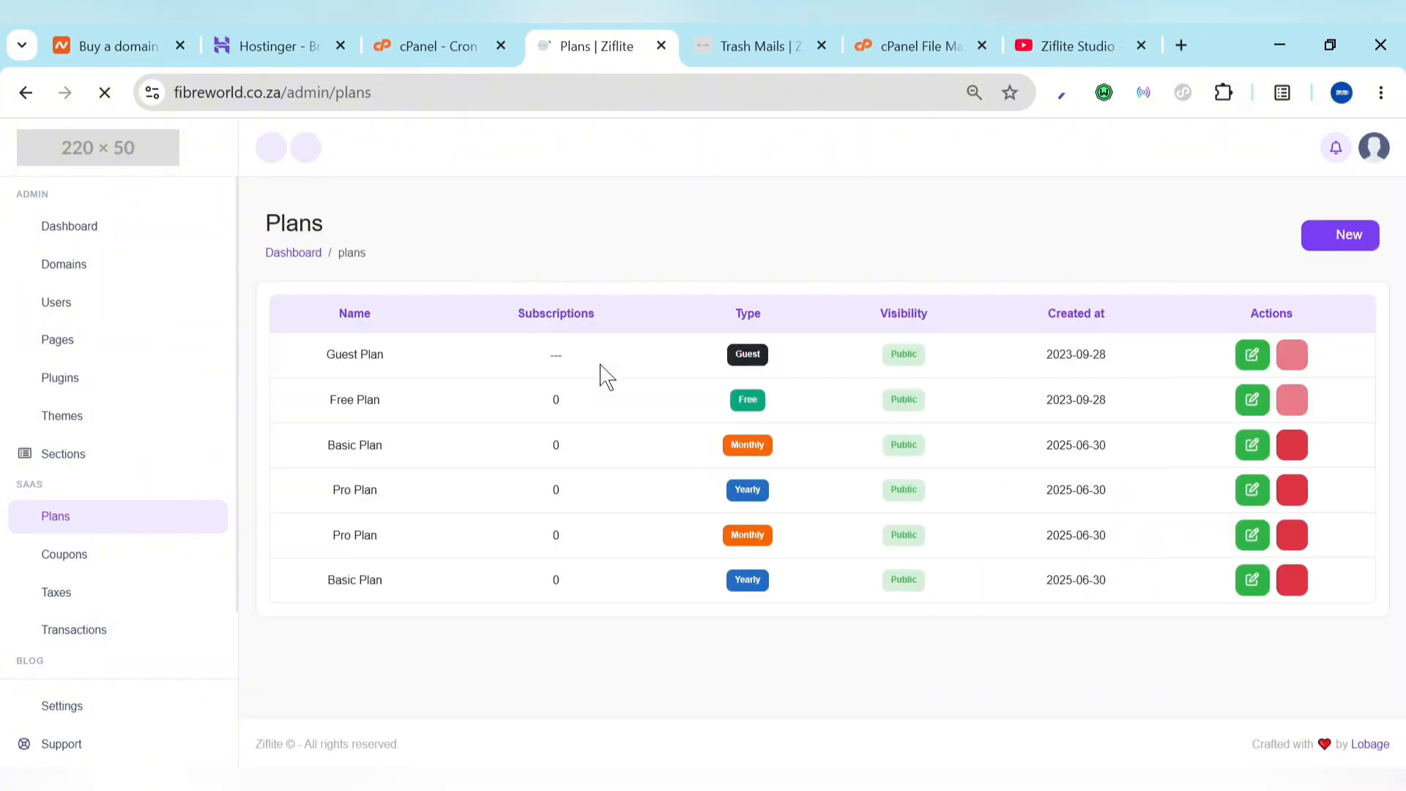
Step: Delete the yearly Basic Plan and open the Guest Plan for editing
left_click(1292, 582)
left_click(762, 569)
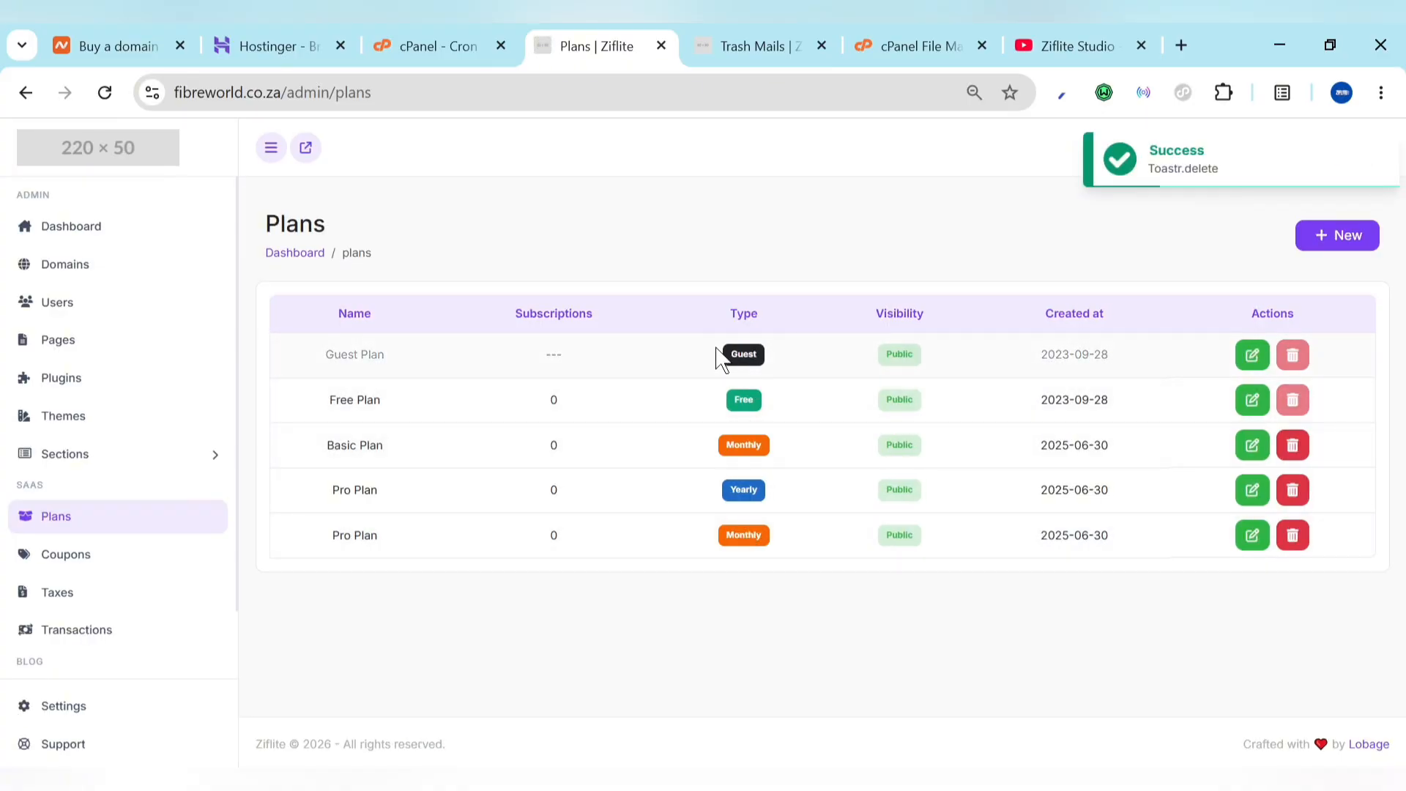
left_click(1257, 366)
Step: Check the public temp-mail homepage, then return to the Edit Guest Plan page
left_click(732, 39)
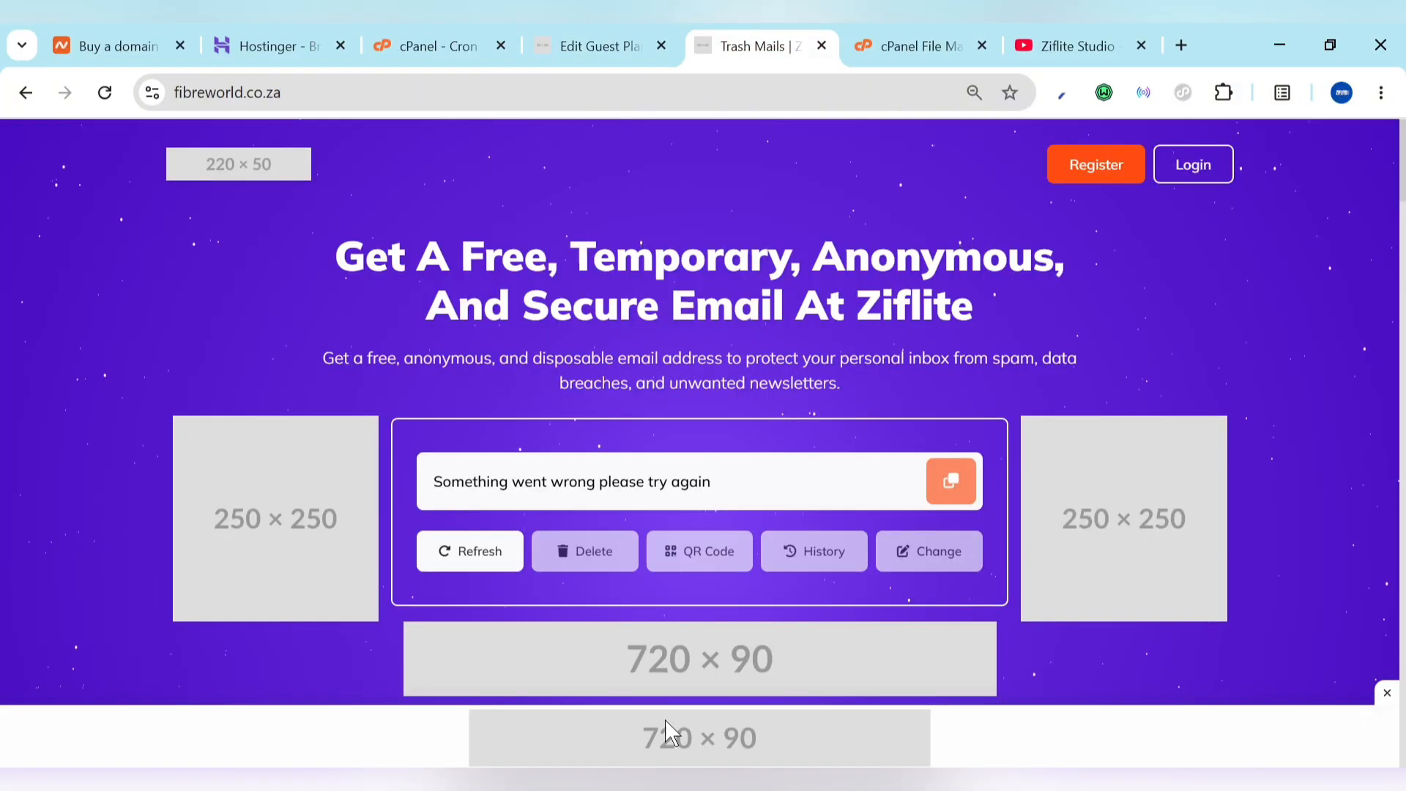
scroll(688, 344, "down", 15)
scroll(689, 346, "up", 5)
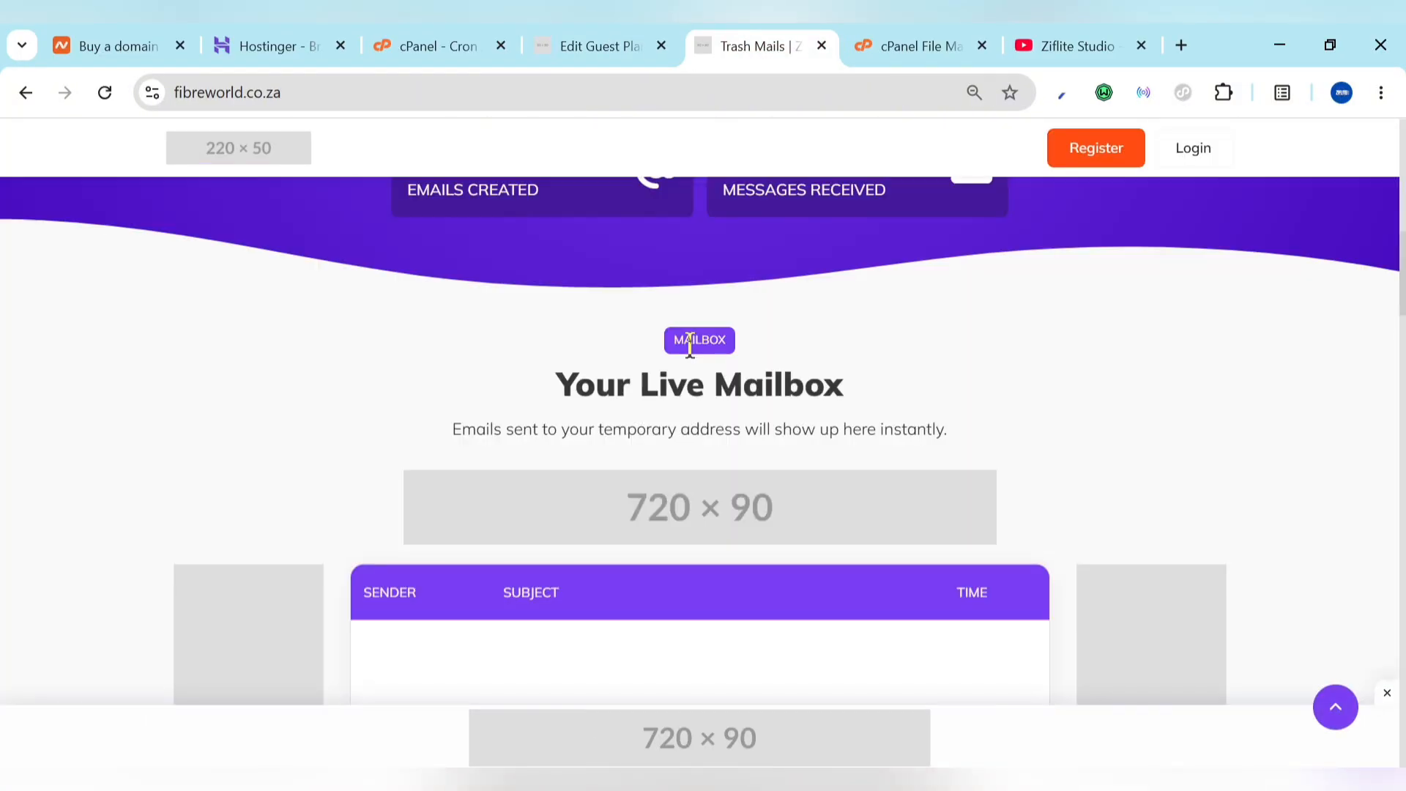
scroll(689, 346, "down", 8)
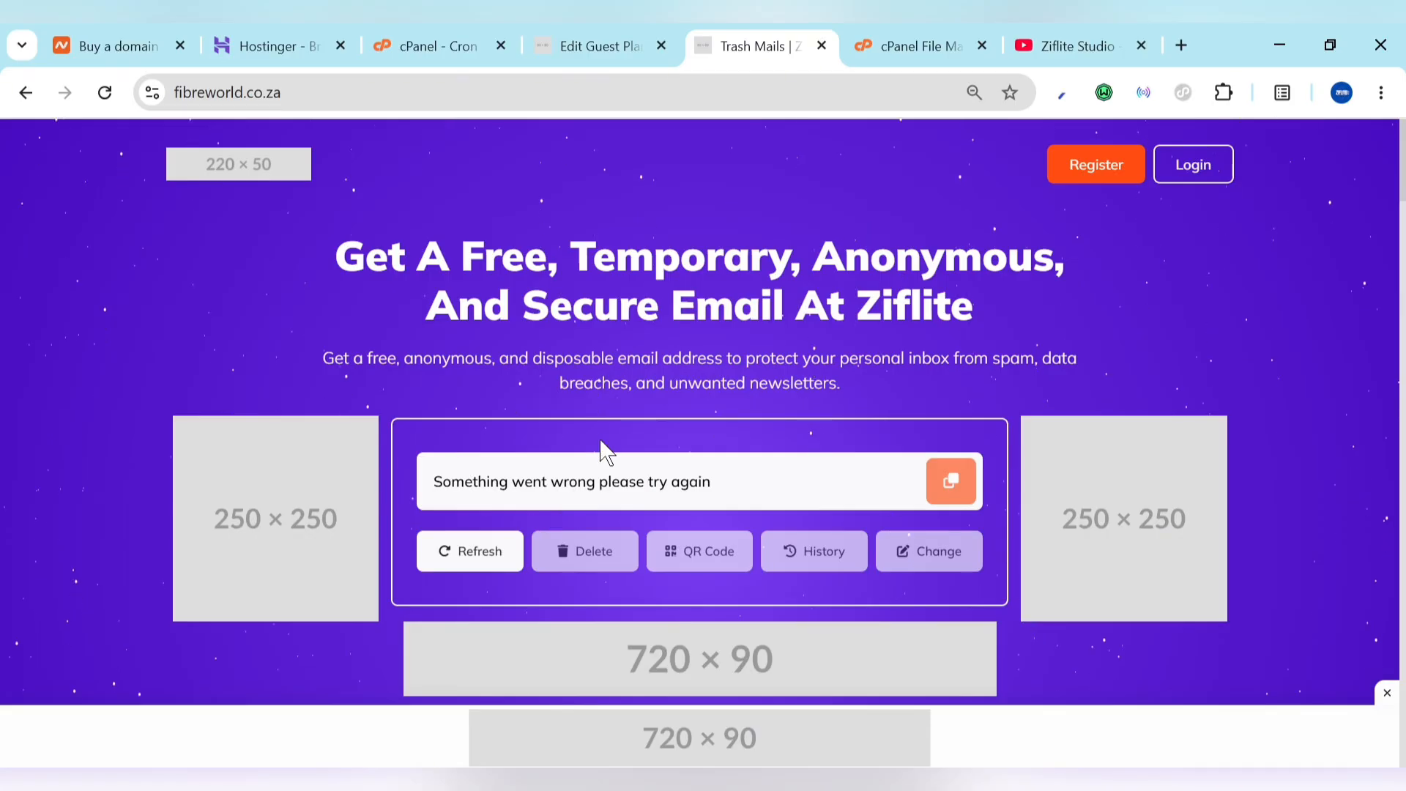
left_click(579, 44)
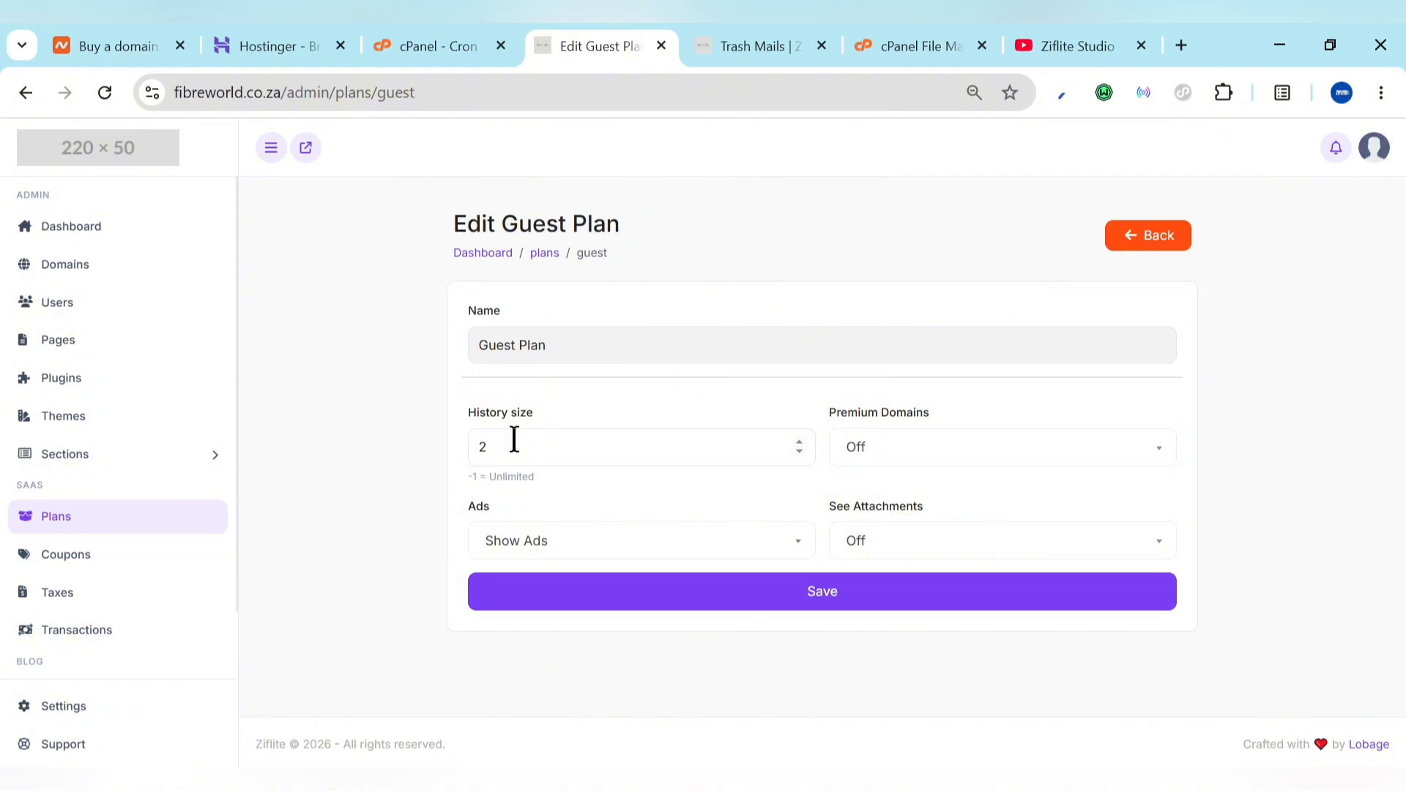
Step: Keep Premium Domains set to Off for the Guest Plan and expand the Sections group
left_click(887, 464)
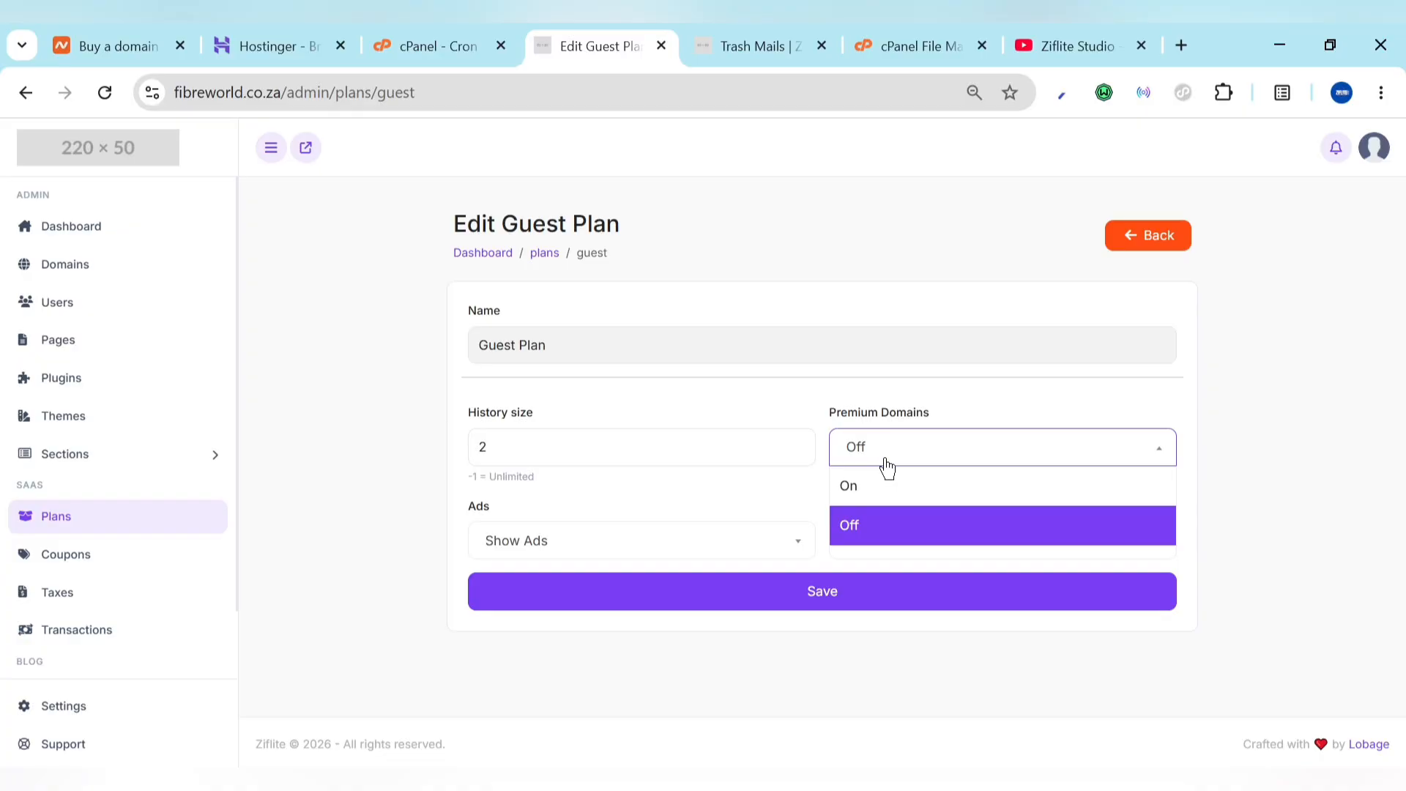
left_click(887, 464)
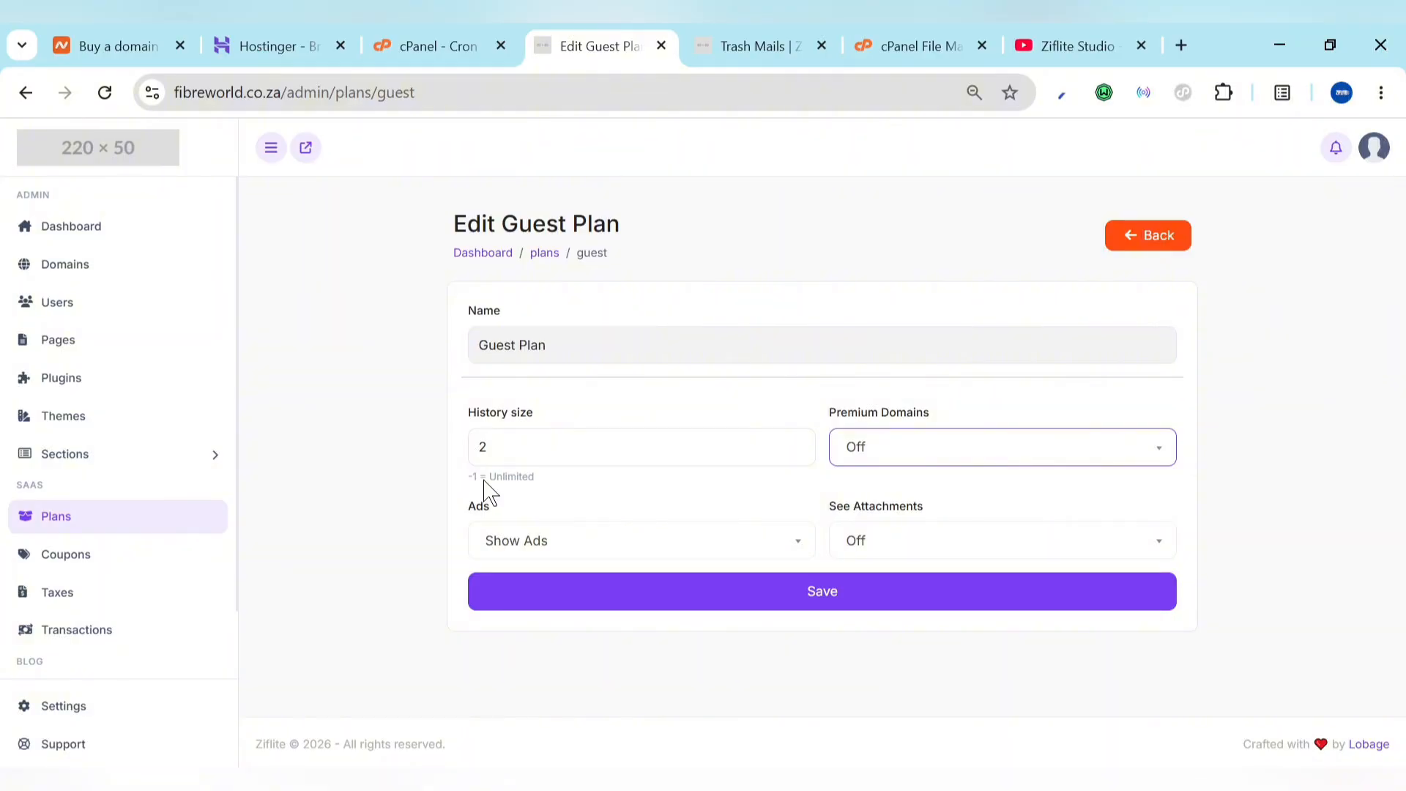
left_click(55, 454)
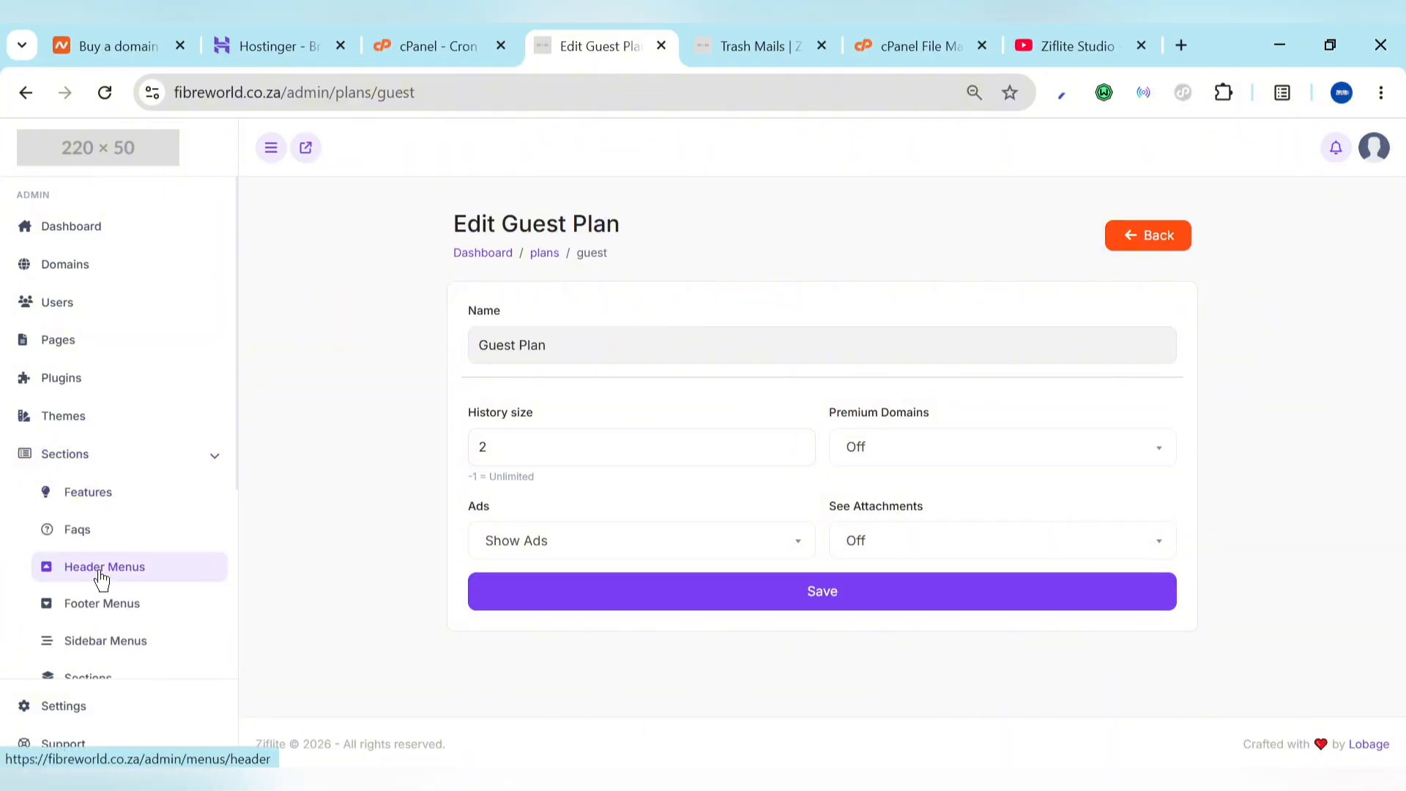
Step: Compare the live homepage with the empty Header Menus, then open the Sections list (Features, Plans, Faqs, Posts, Call to action)
left_click(725, 40)
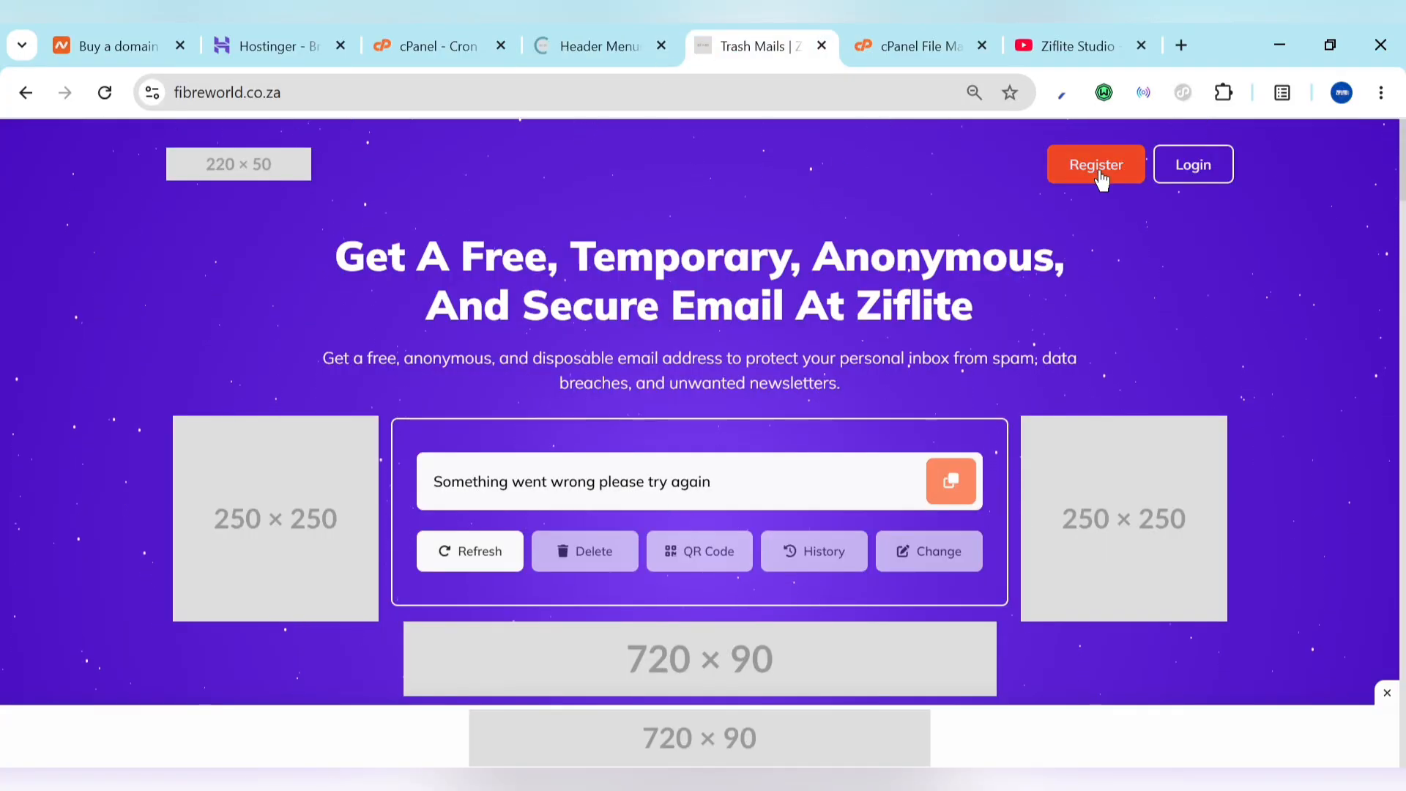
left_click(623, 36)
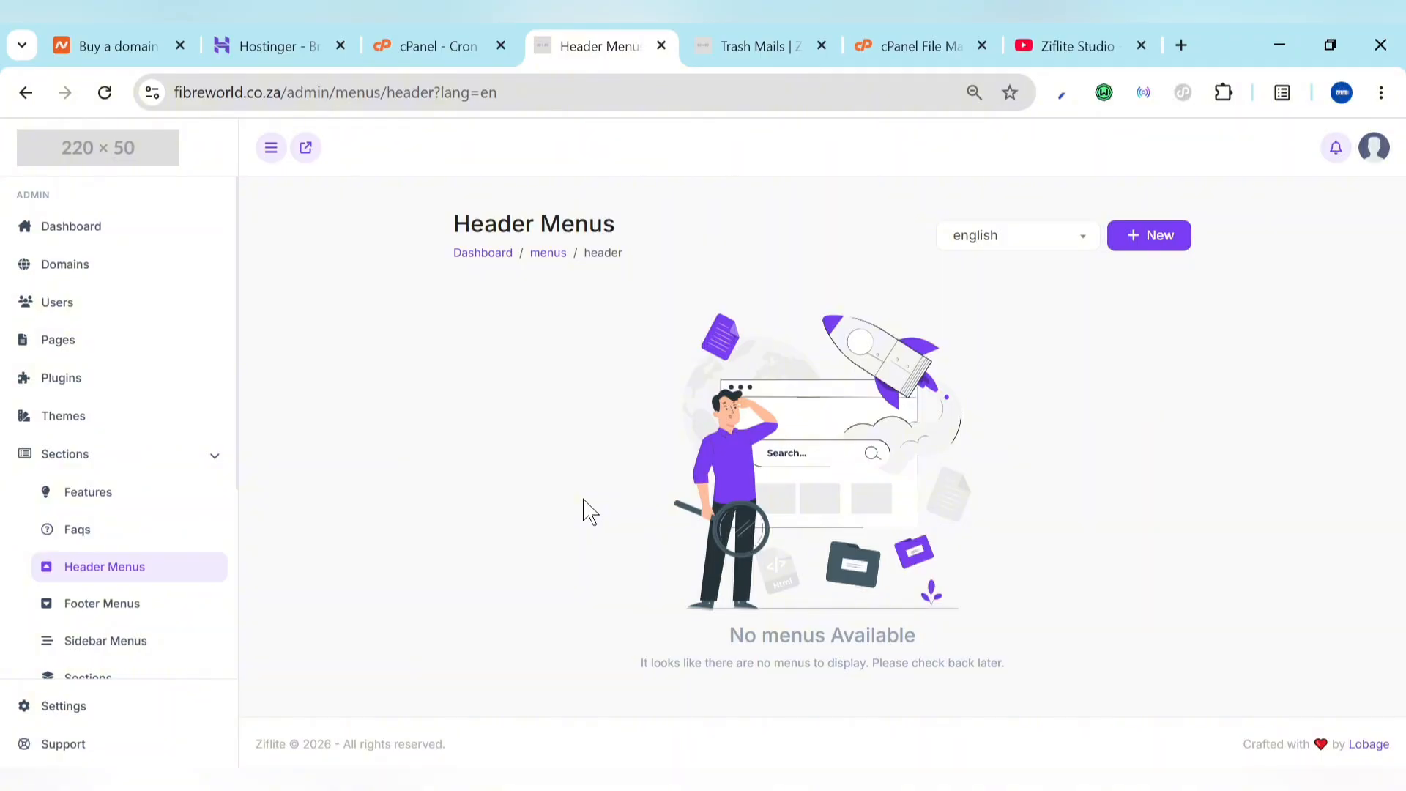
left_click(811, 37)
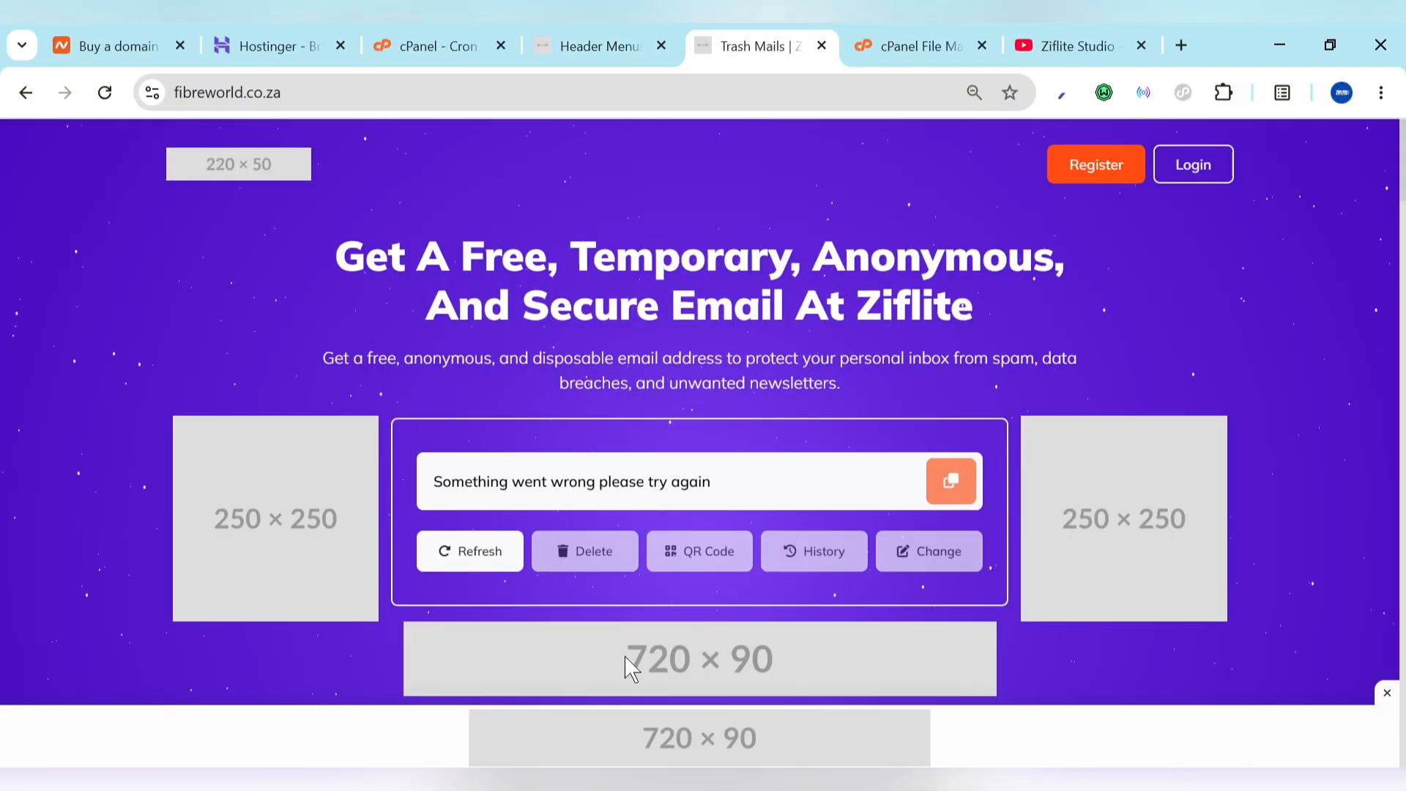
scroll(631, 668, "down", 15)
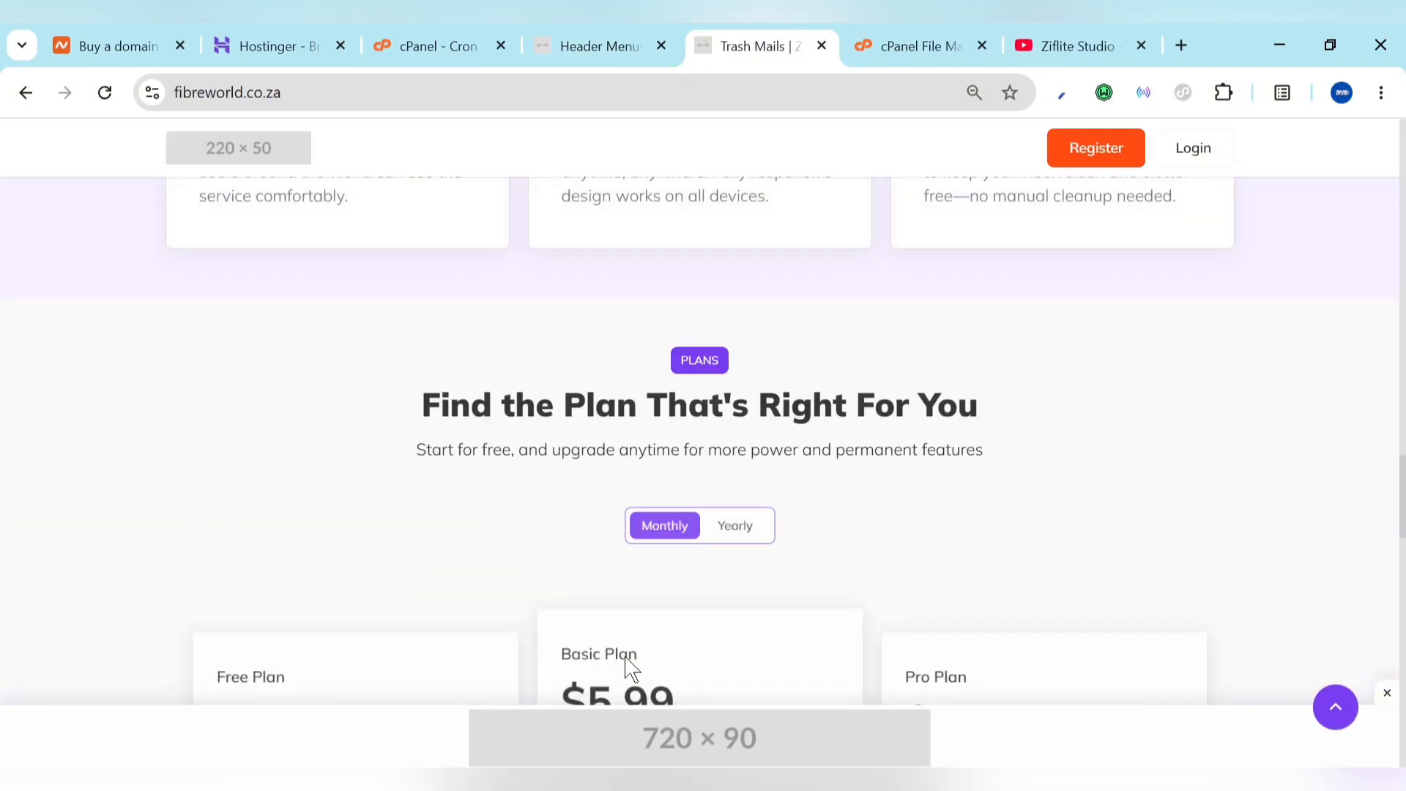
scroll(626, 663, "up", 10)
left_click(616, 35)
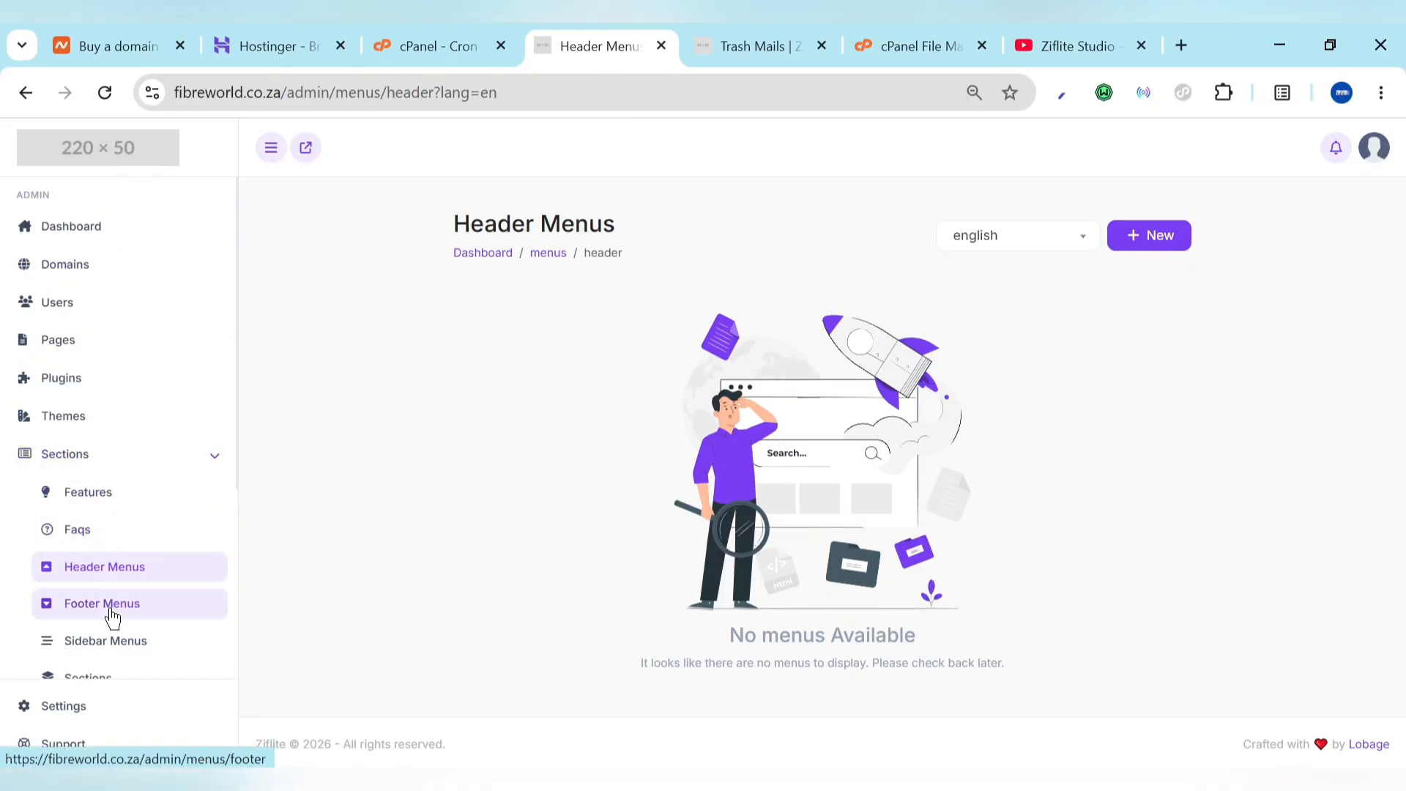
scroll(95, 638, "down", 2)
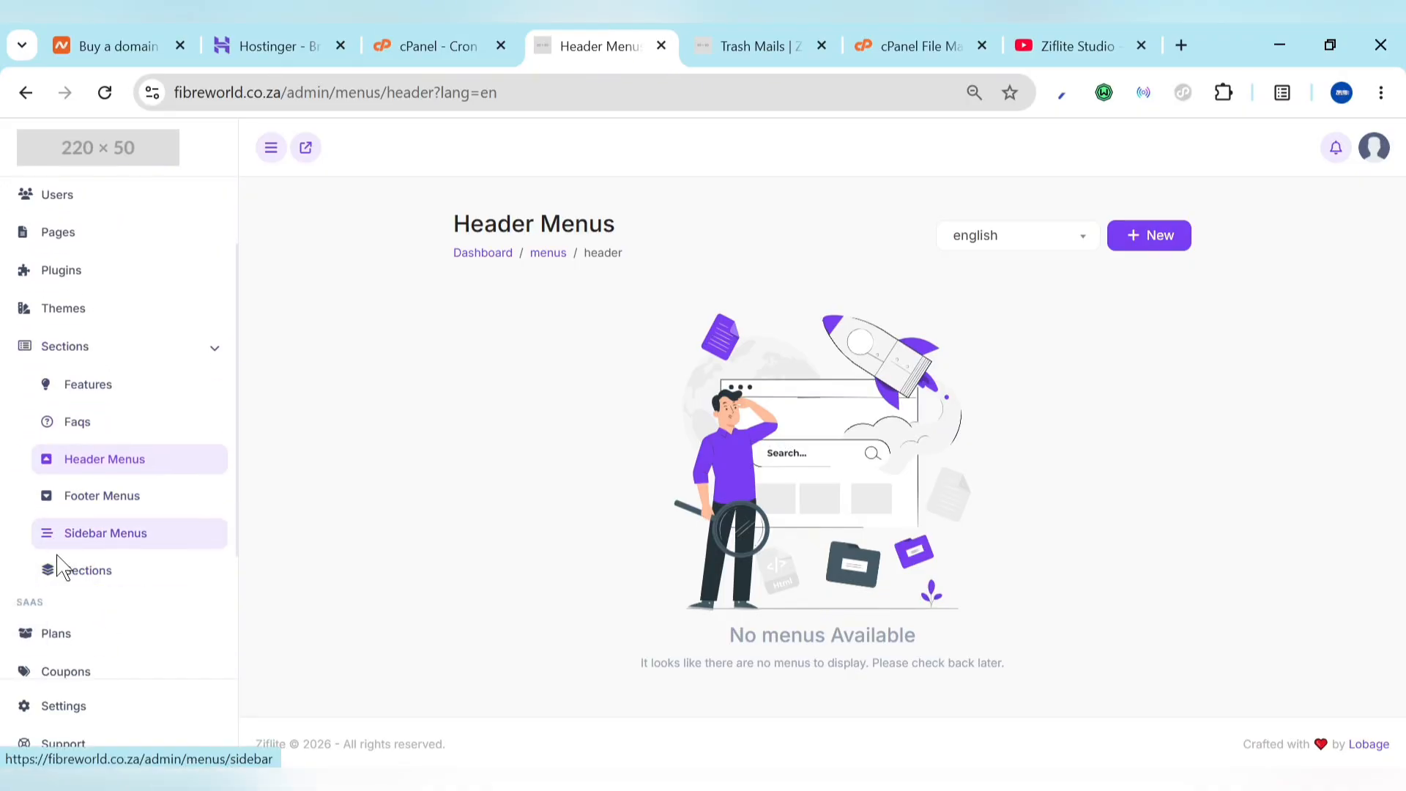
left_click(73, 579)
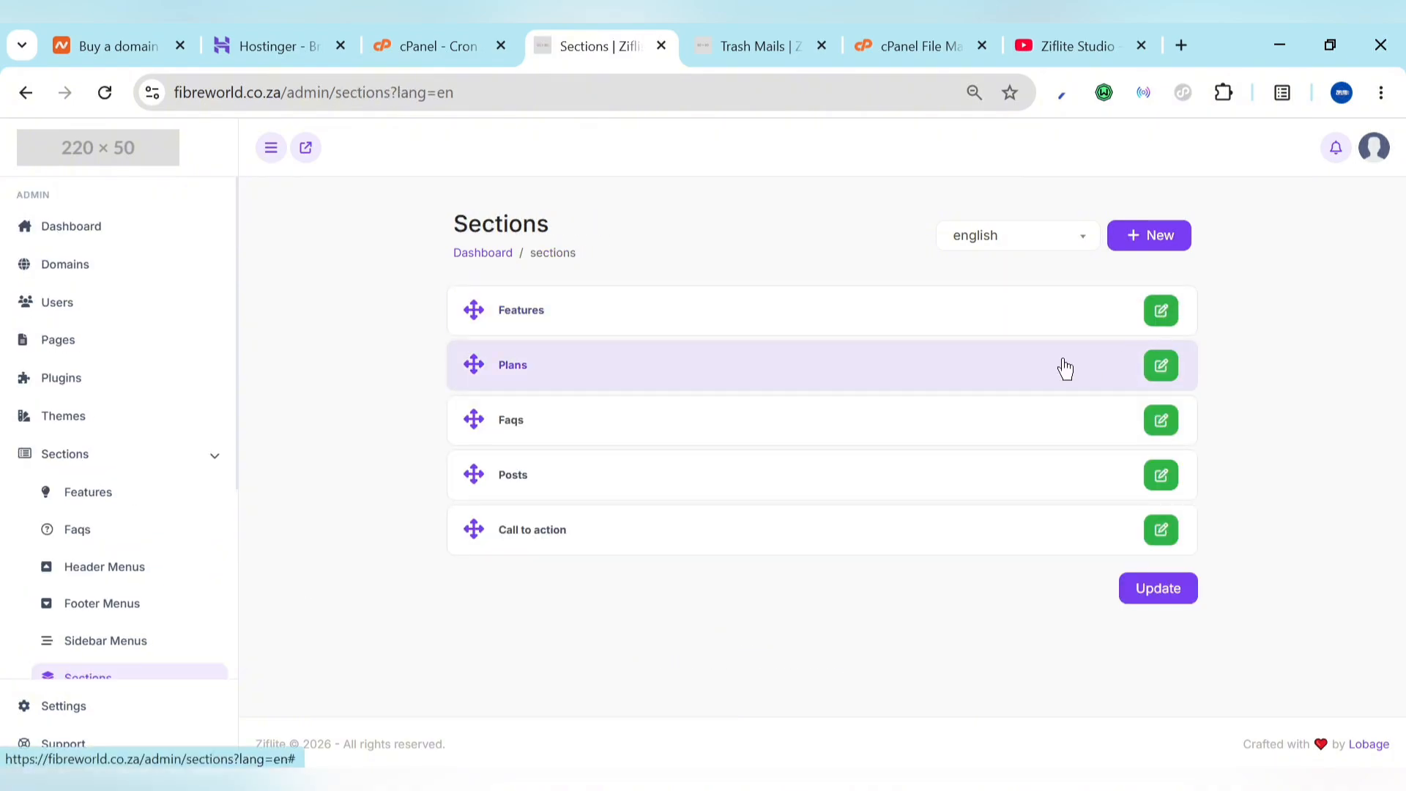
left_click(1158, 323)
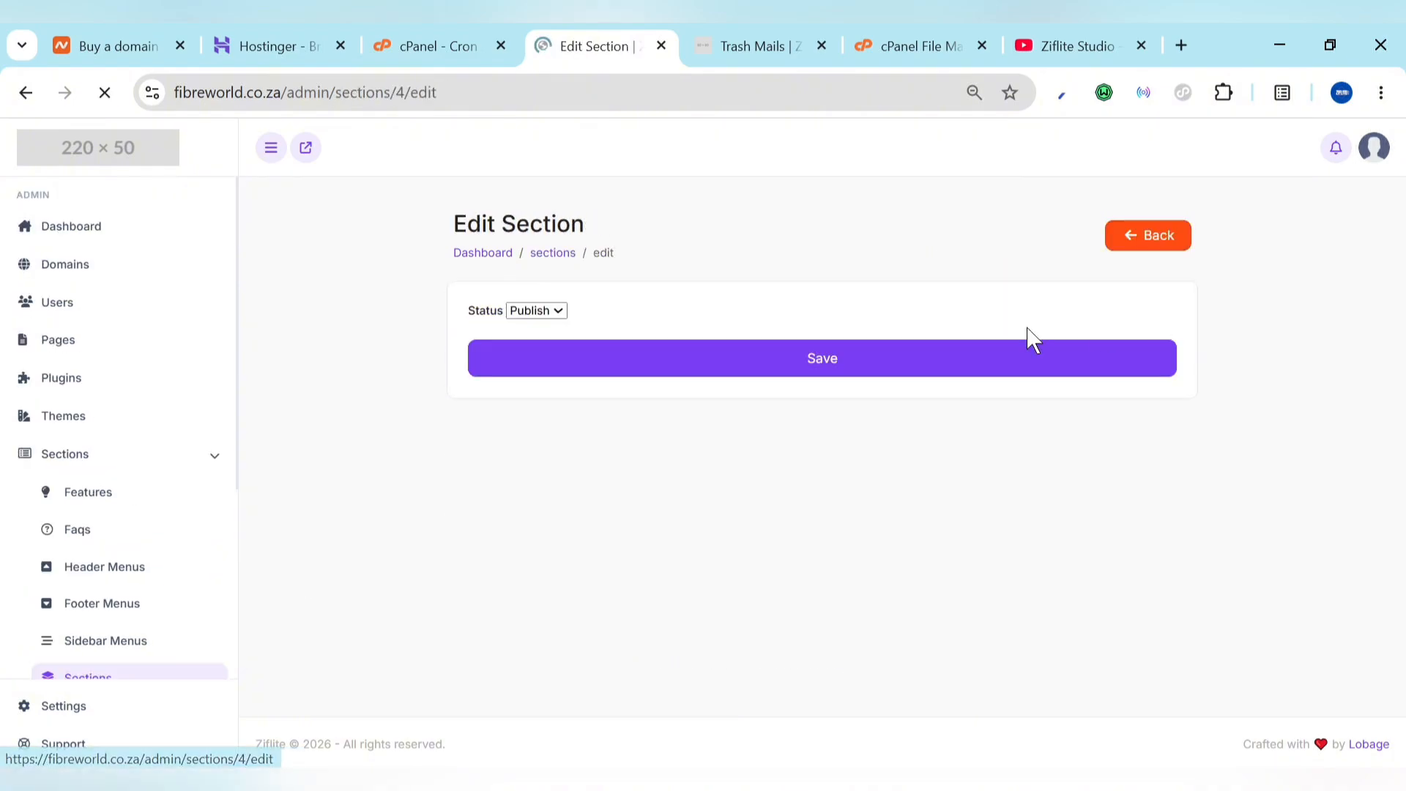
left_click(774, 359)
left_click(775, 359)
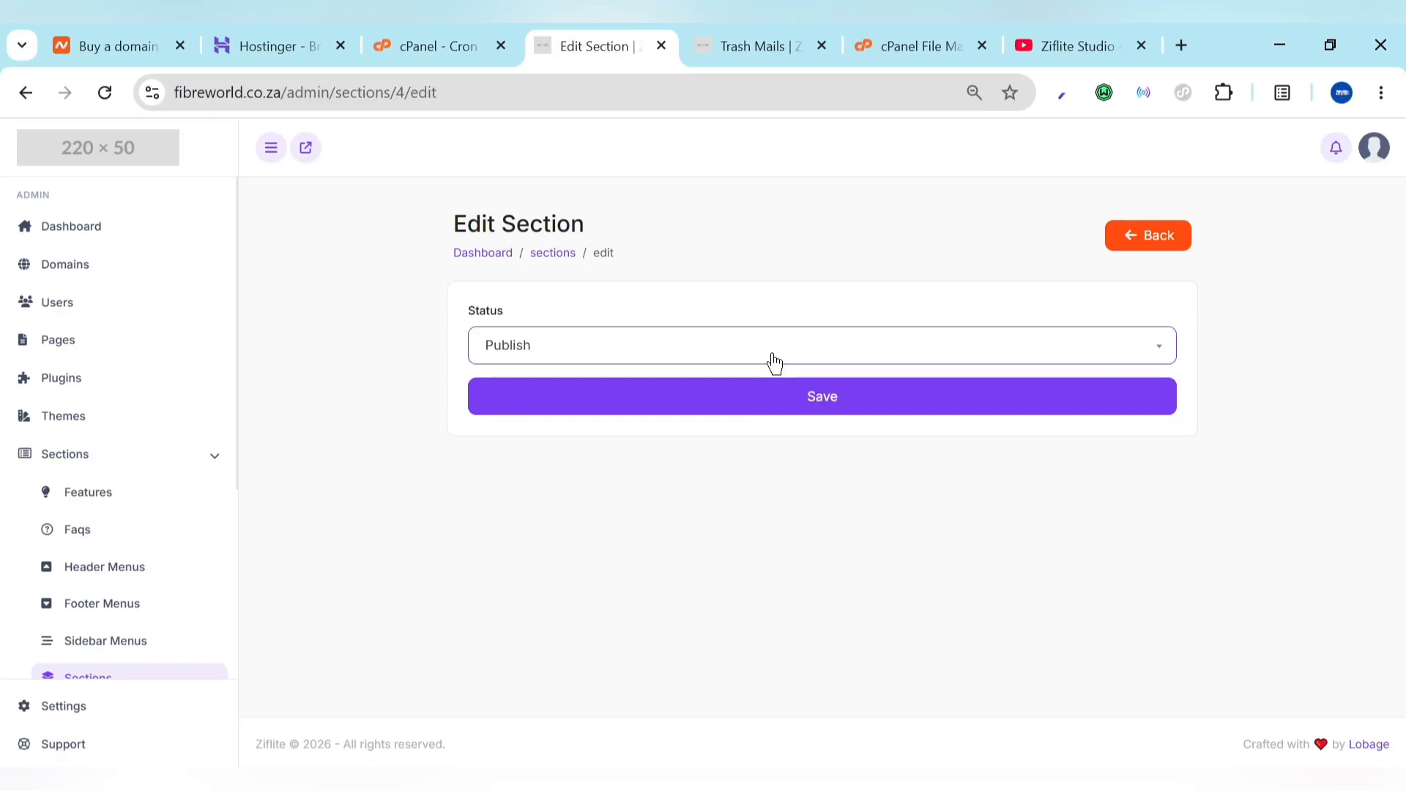
left_click(1137, 235)
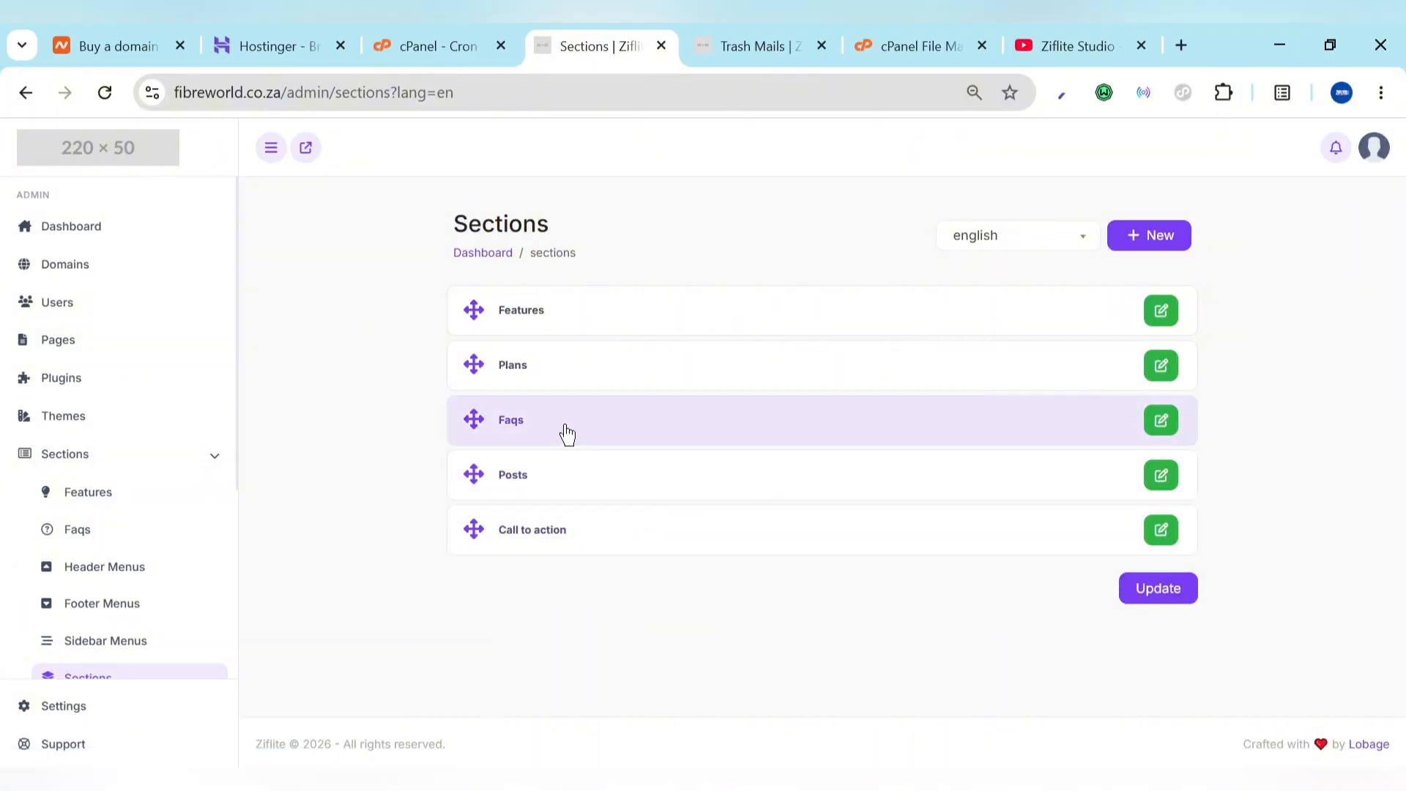
Step: Browse up and down the live temp-mail homepage in the Trash Mails tab
left_click(722, 40)
scroll(784, 575, "down", 5)
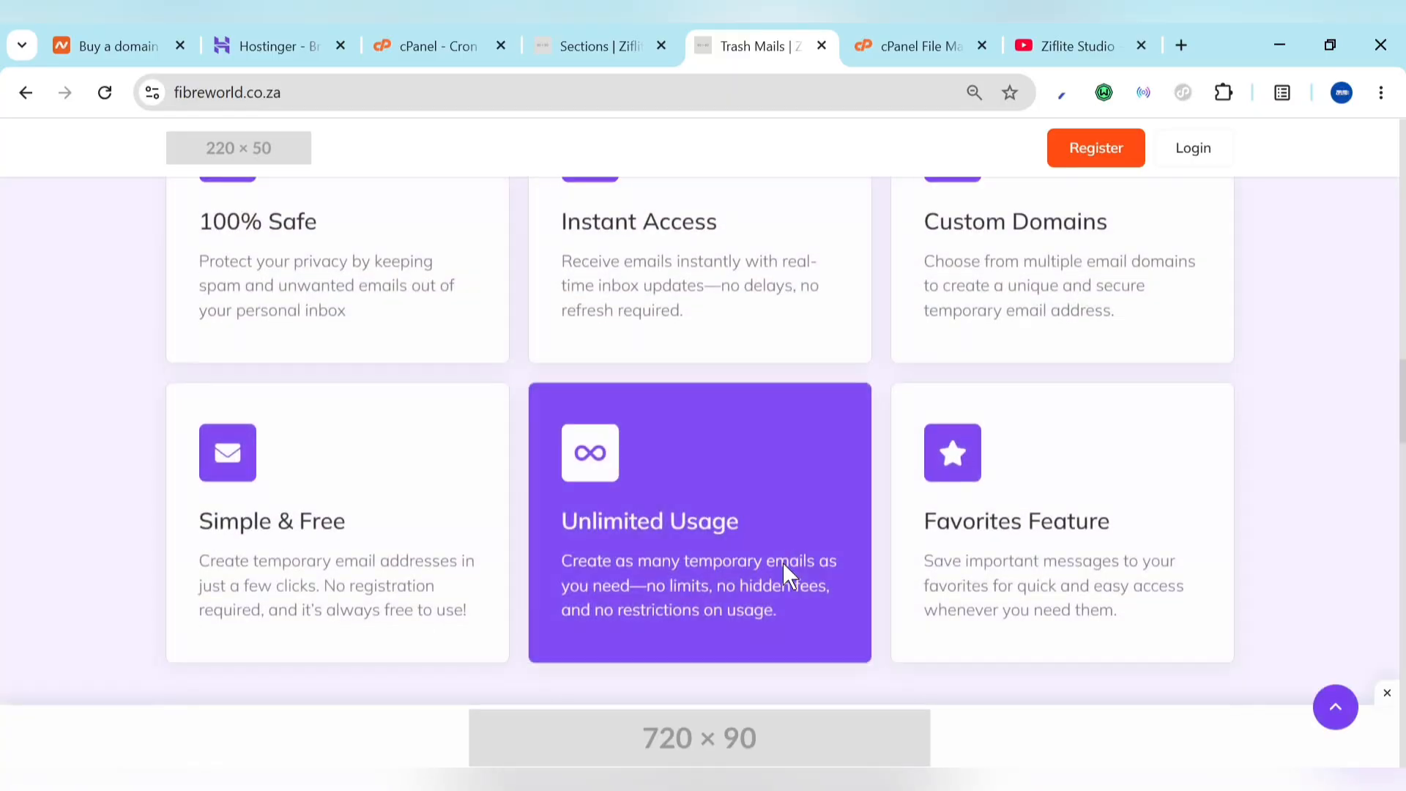
scroll(783, 561, "down", 5)
scroll(784, 560, "up", 10)
scroll(784, 560, "down", 3)
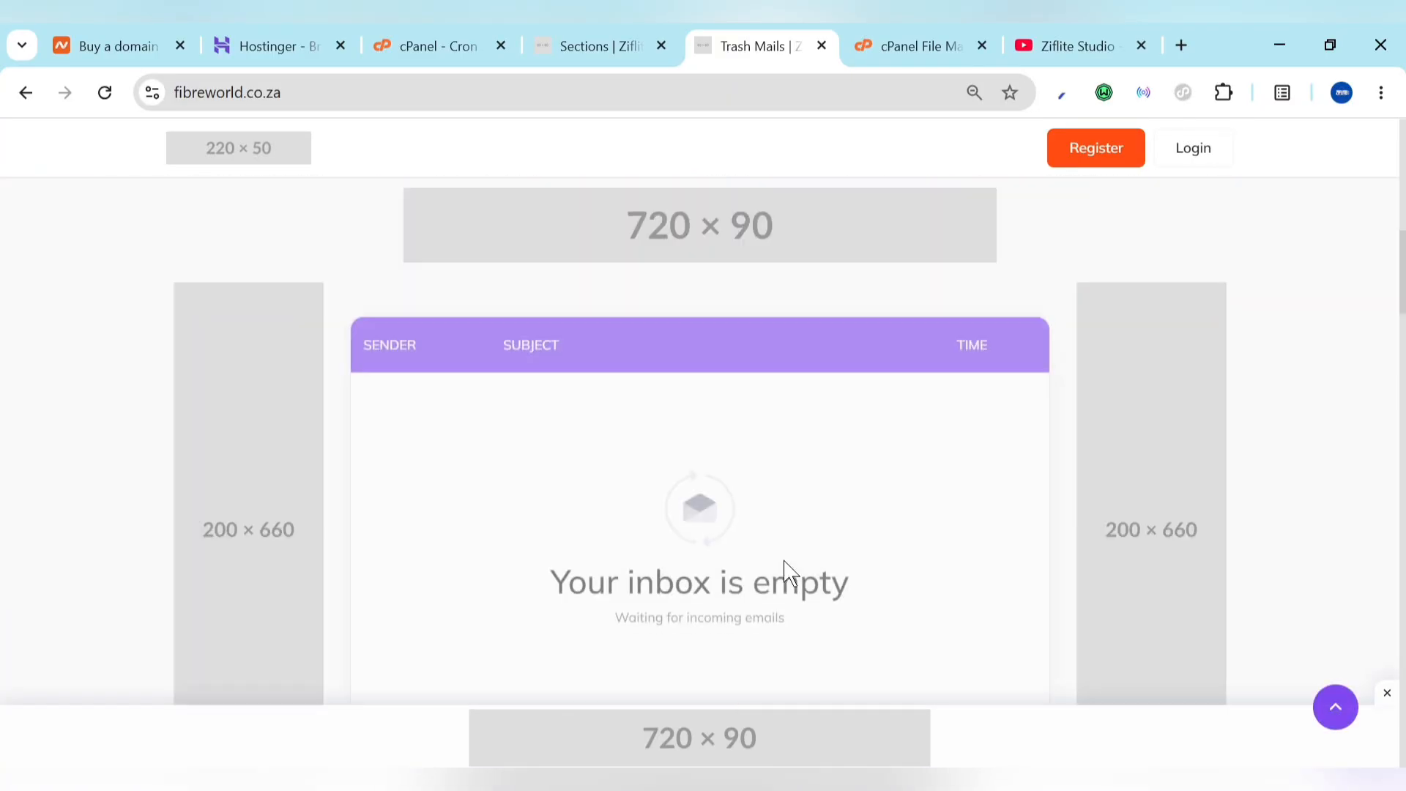
scroll(785, 574, "down", 2)
scroll(785, 575, "up", 1)
scroll(784, 575, "down", 8)
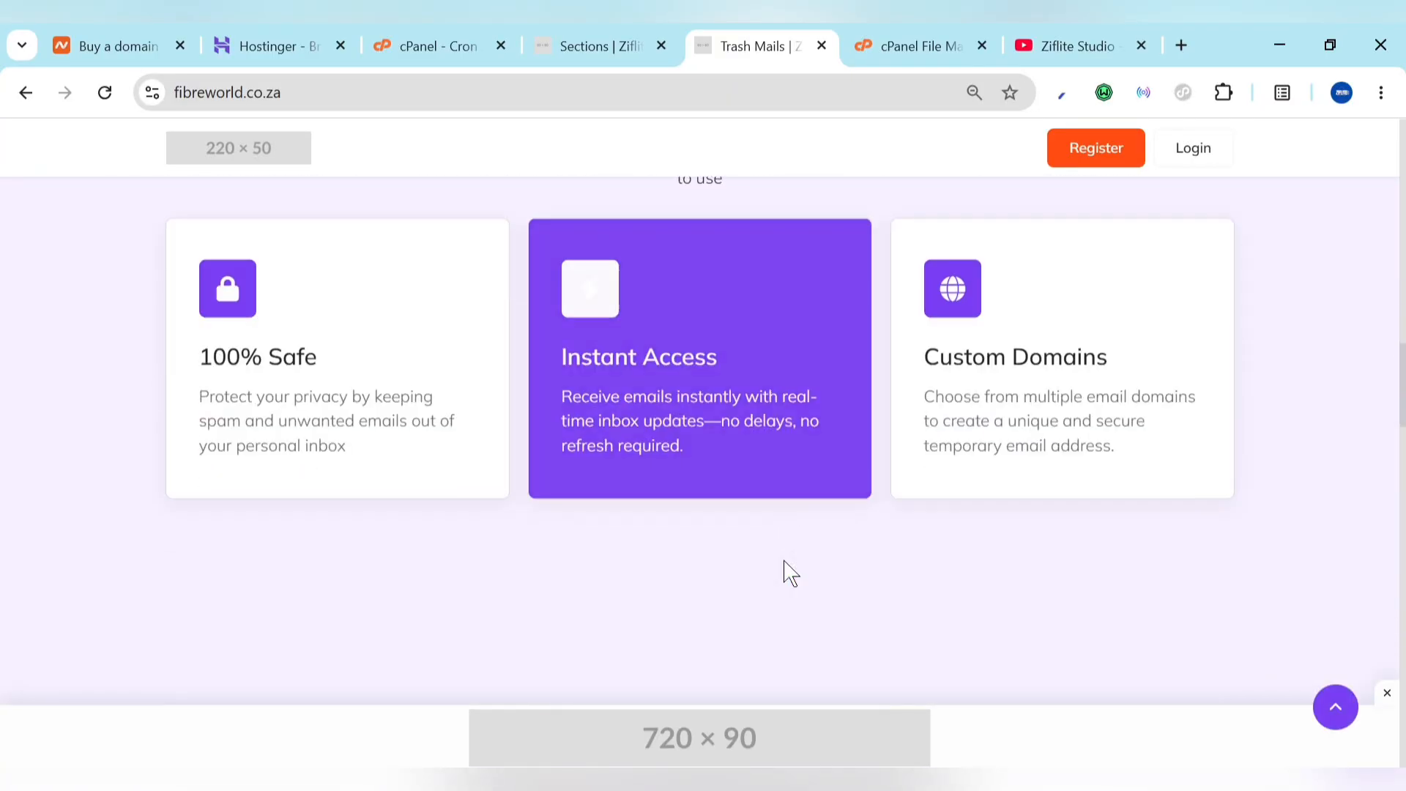
scroll(584, 455, "up", 15)
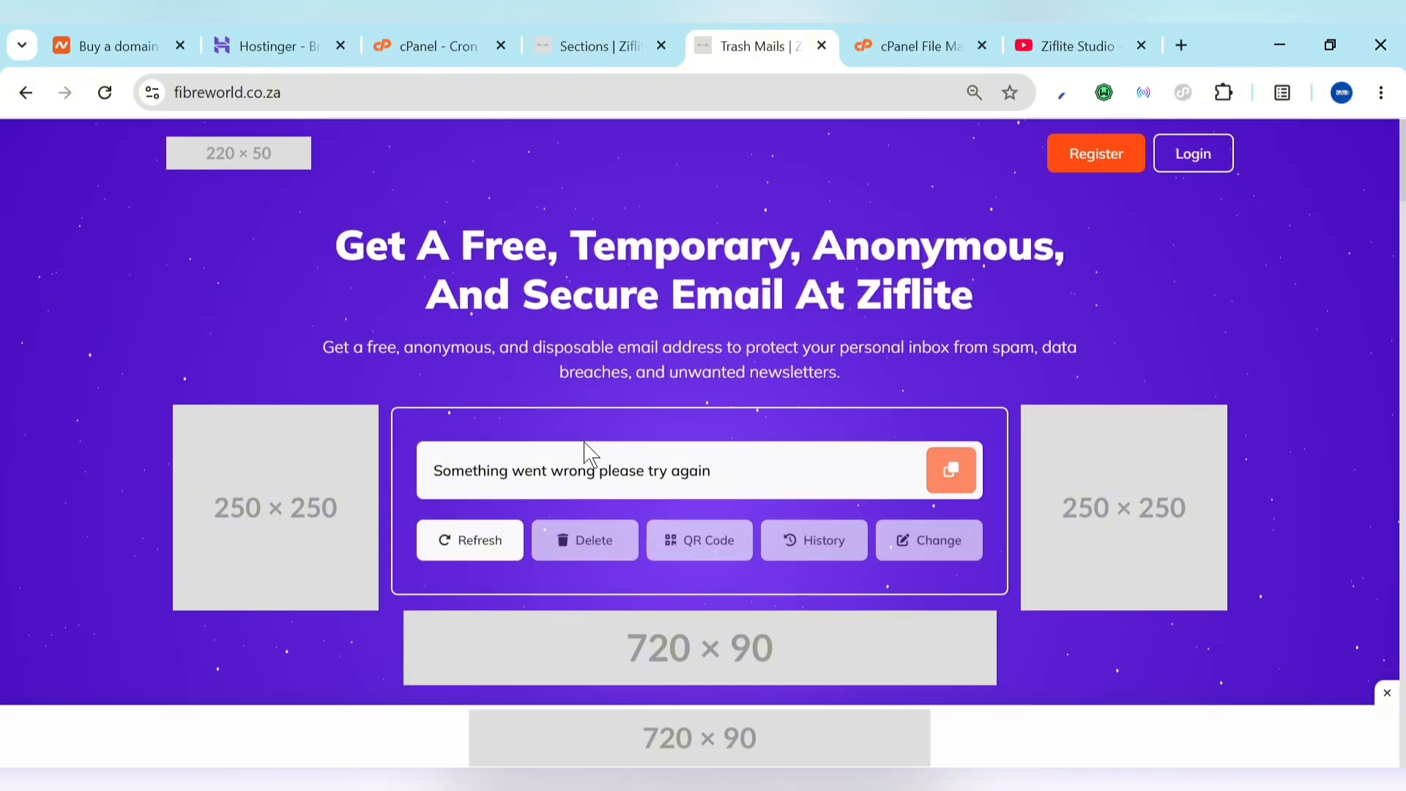
scroll(584, 442, "down", 15)
scroll(584, 439, "up", 6)
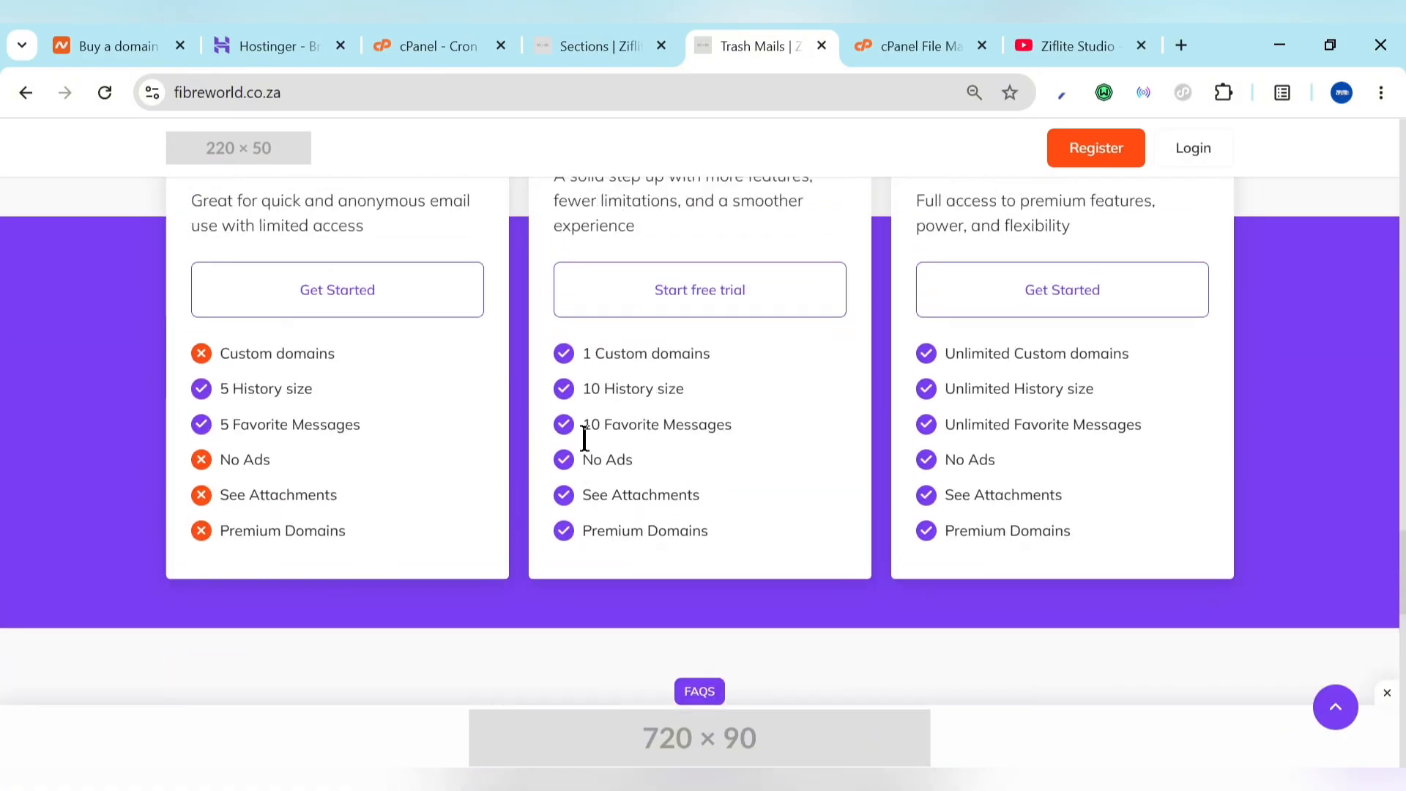
scroll(584, 437, "up", 2)
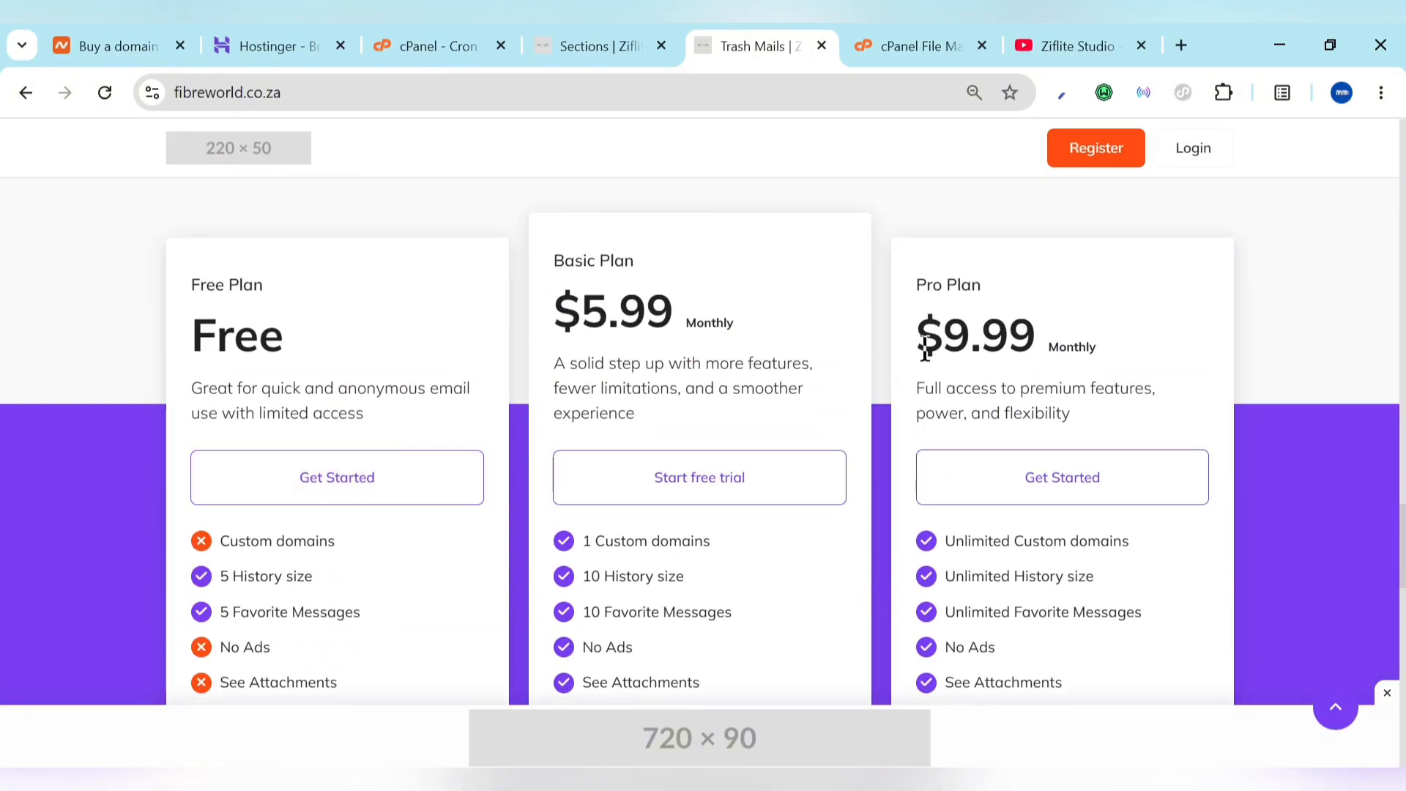
Step: Compare the public pricing cards with the sections list, then open Footer Menus showing Blog and Contact Us
left_click(627, 36)
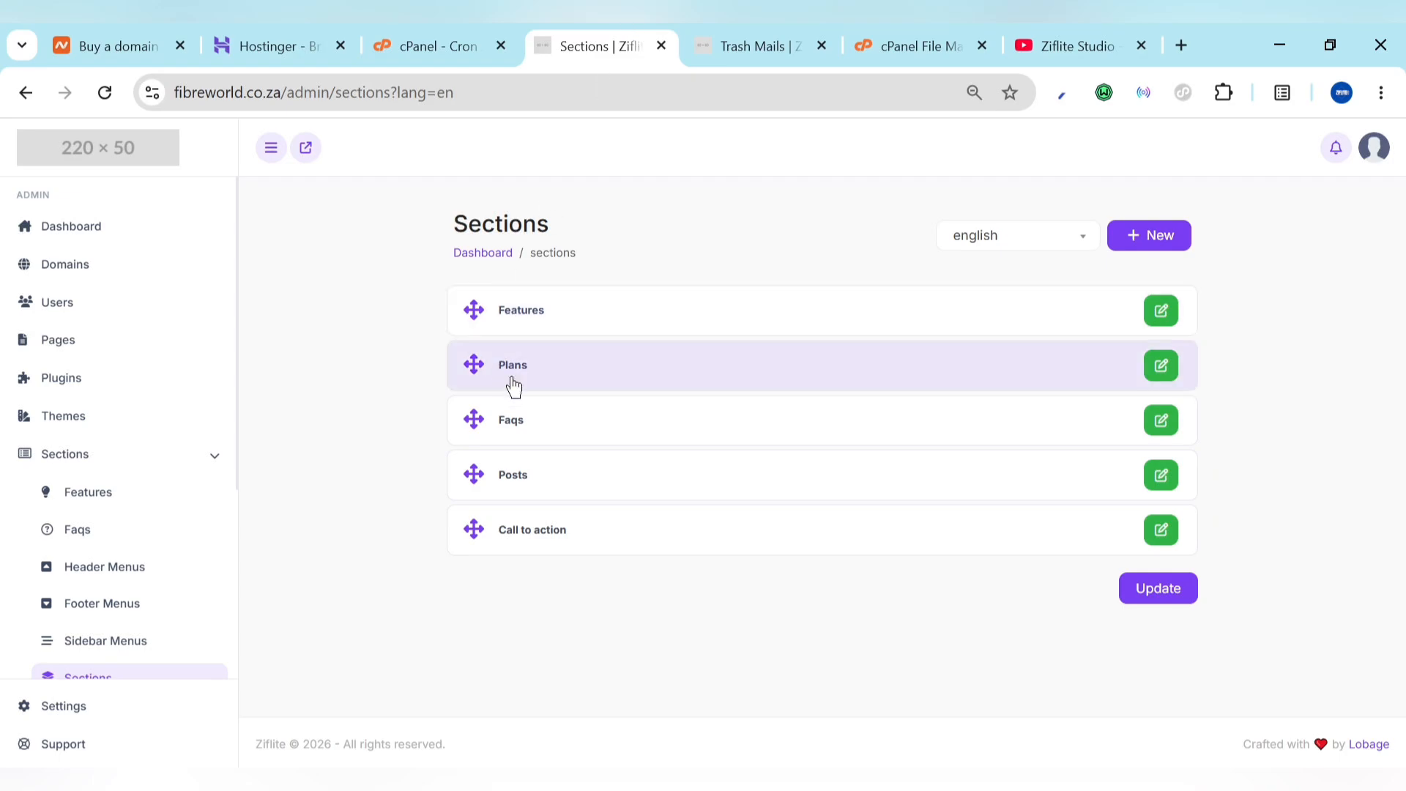
left_click(723, 41)
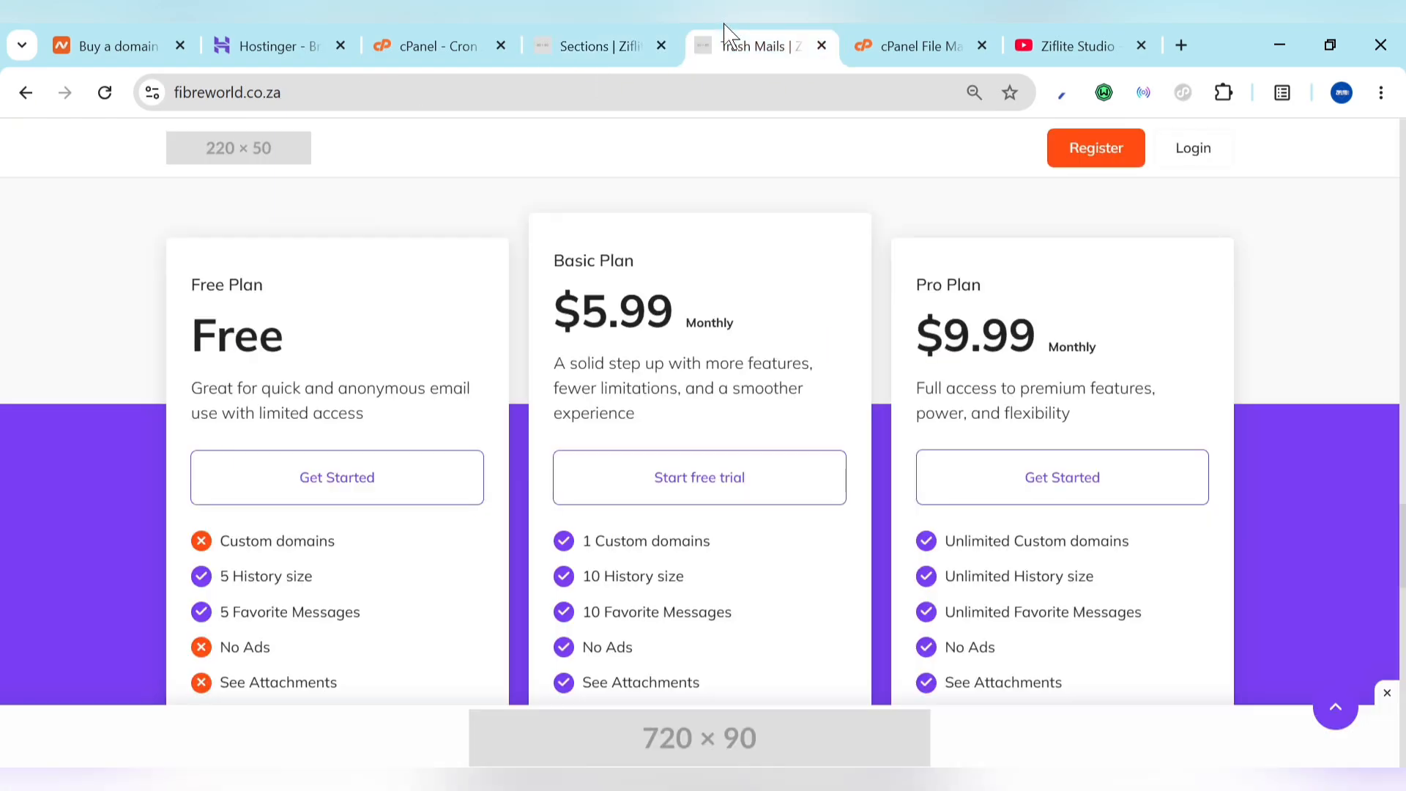
scroll(587, 615, "down", 10)
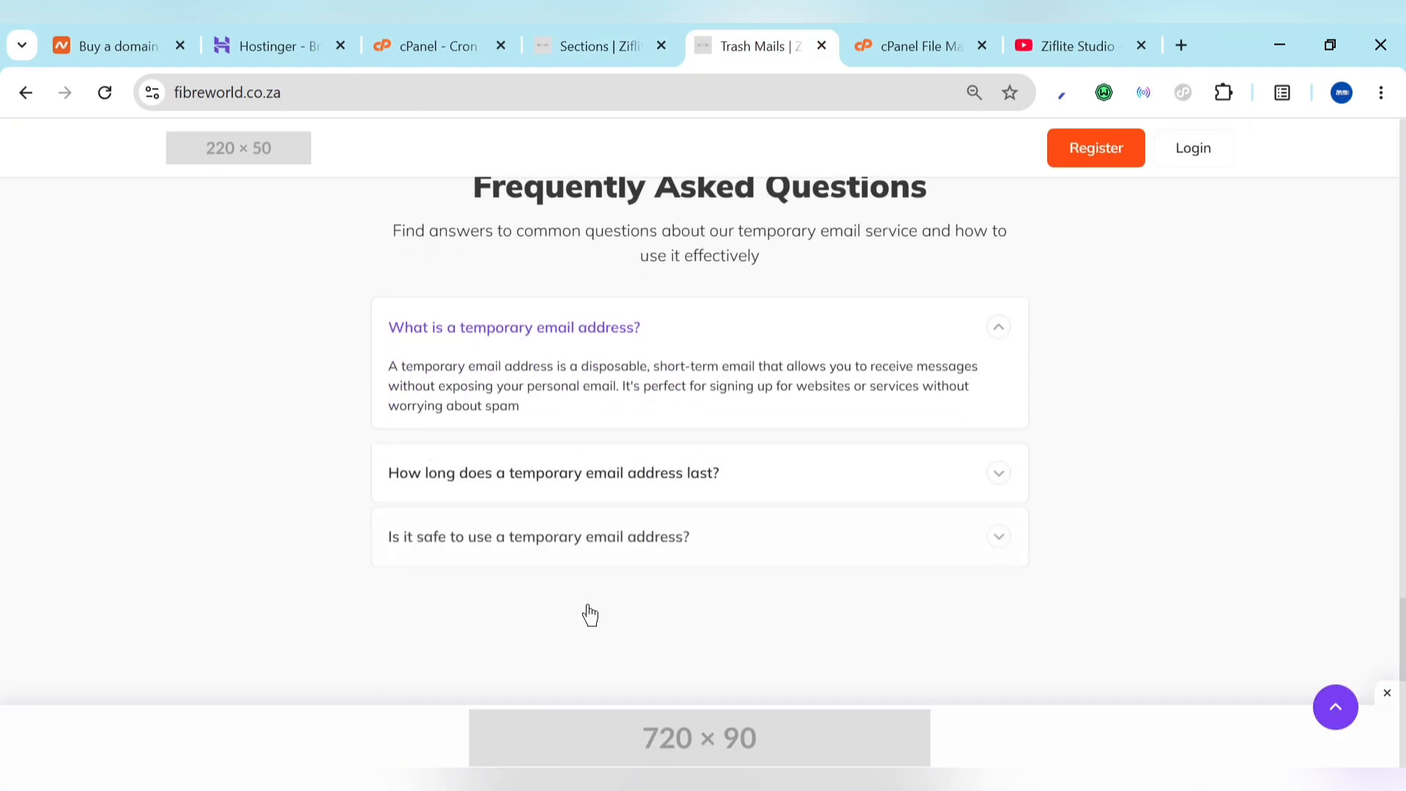
left_click(651, 26)
scroll(139, 597, "down", 3)
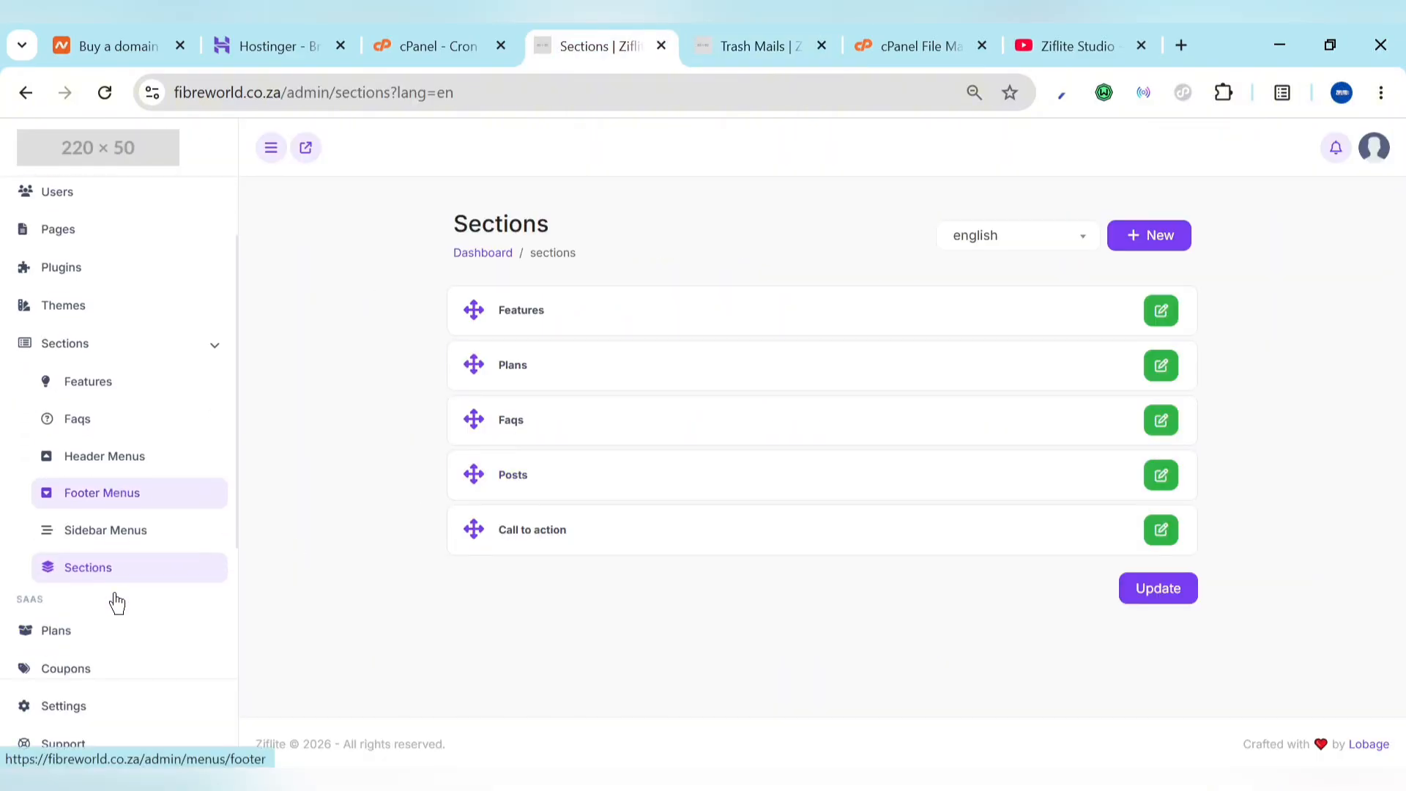
scroll(132, 402, "up", 1)
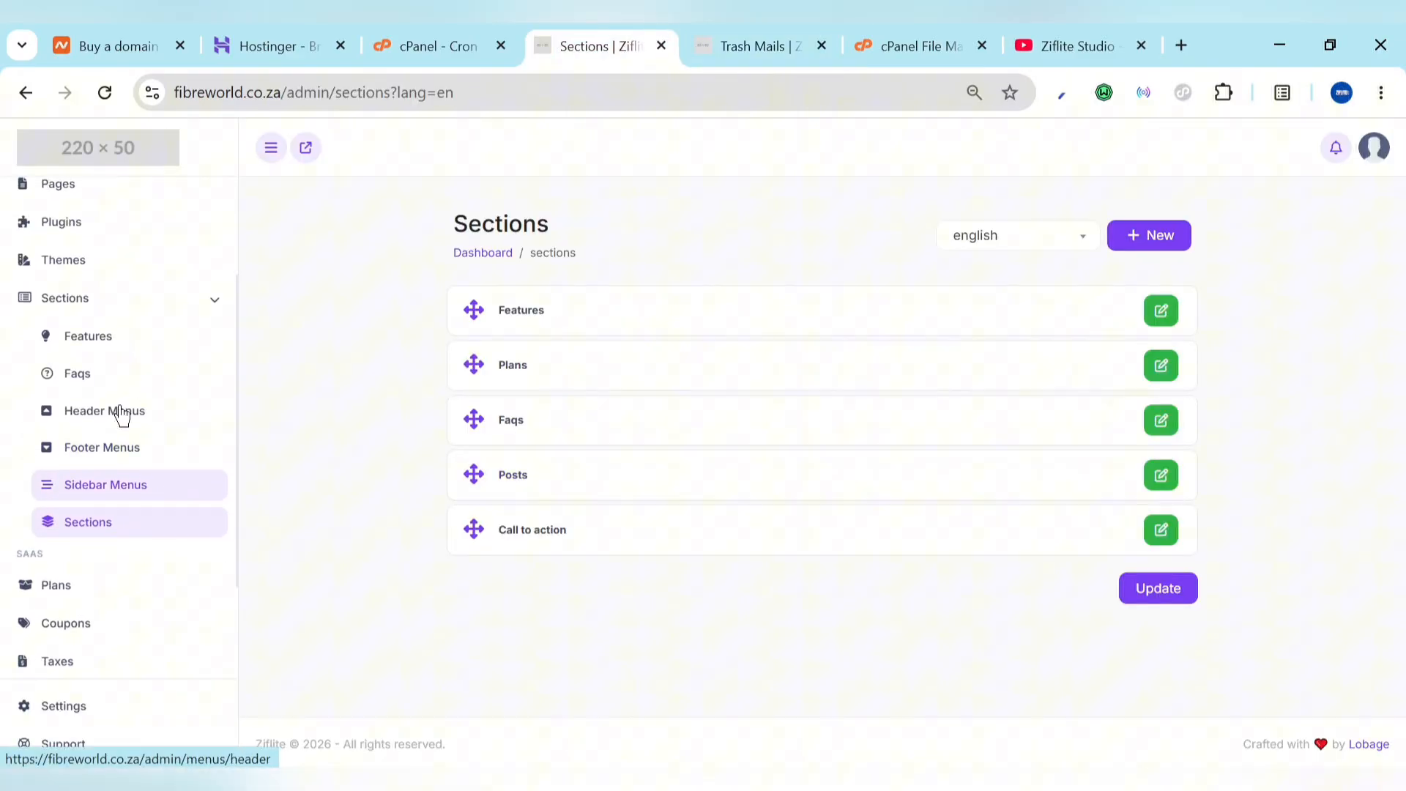
left_click(110, 486)
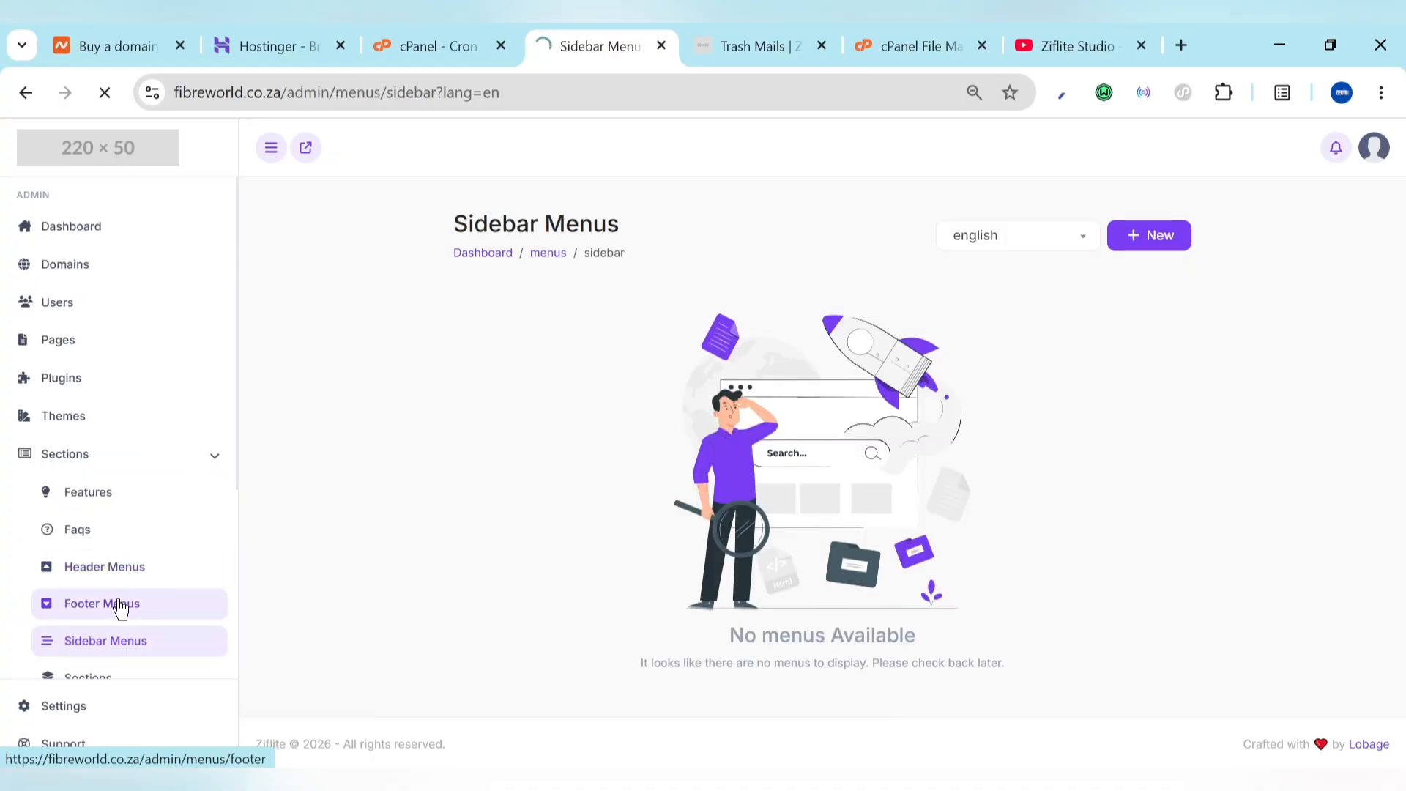
Step: After a look at the public FAQ area, open the Add New Menu form for a footer link
left_click(800, 38)
scroll(789, 589, "down", 5)
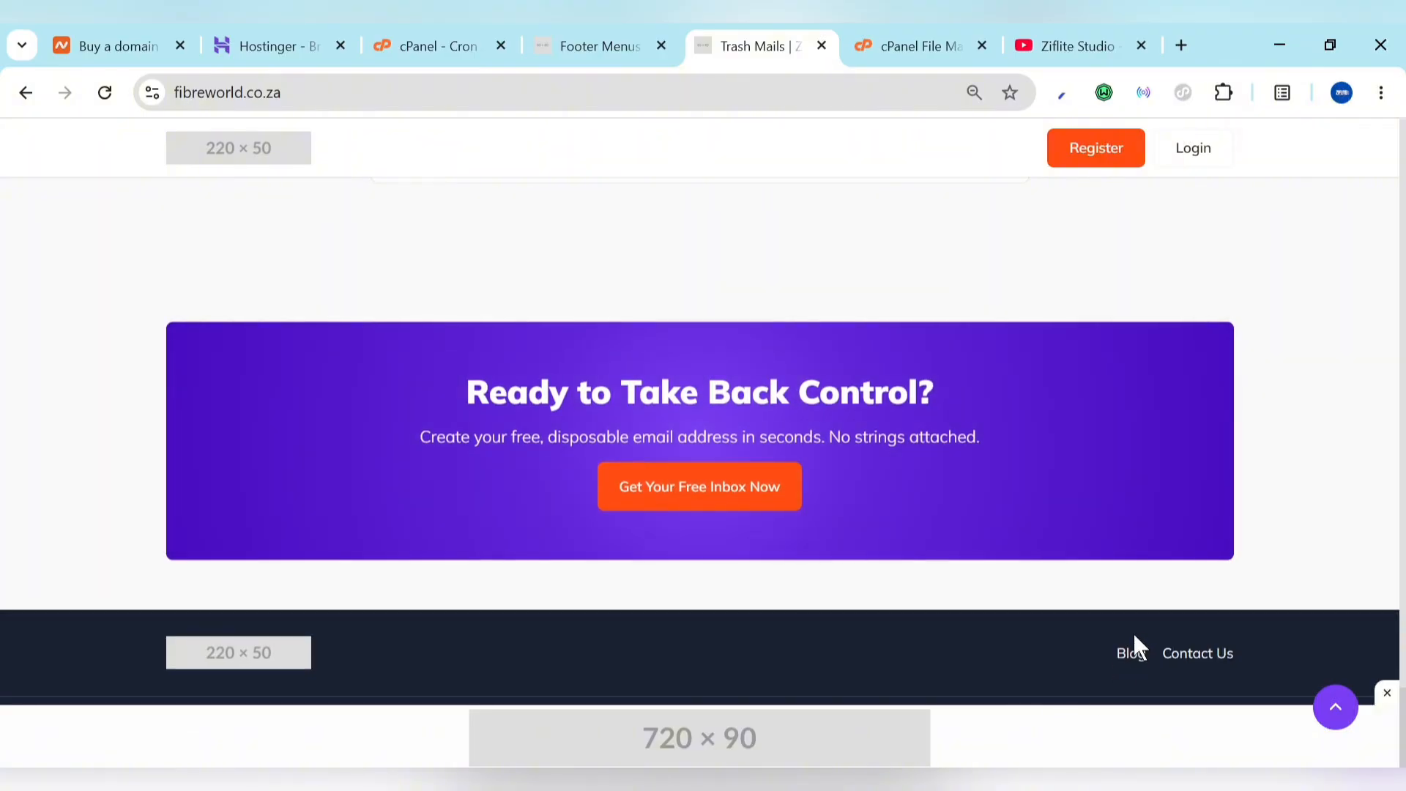
left_click(624, 33)
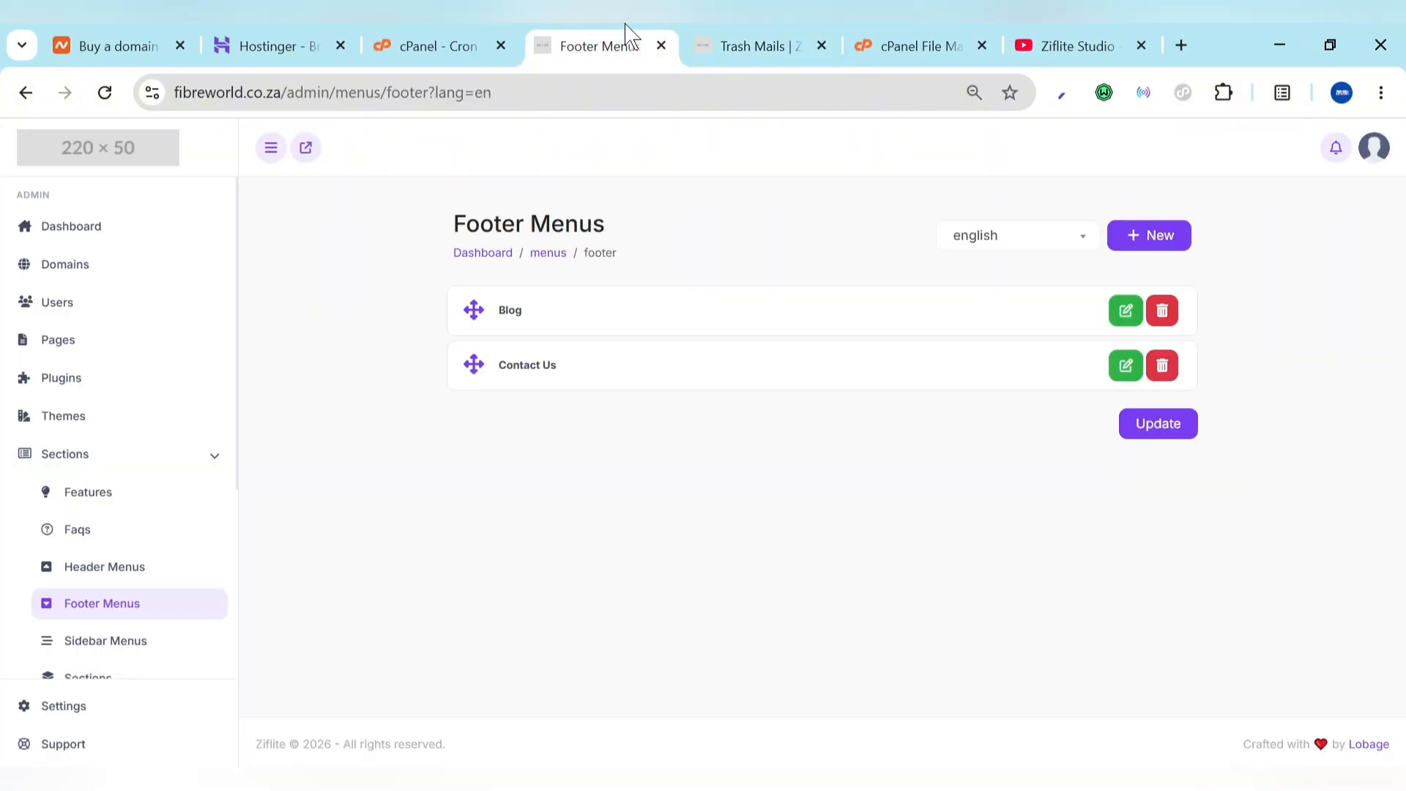
left_click(1141, 238)
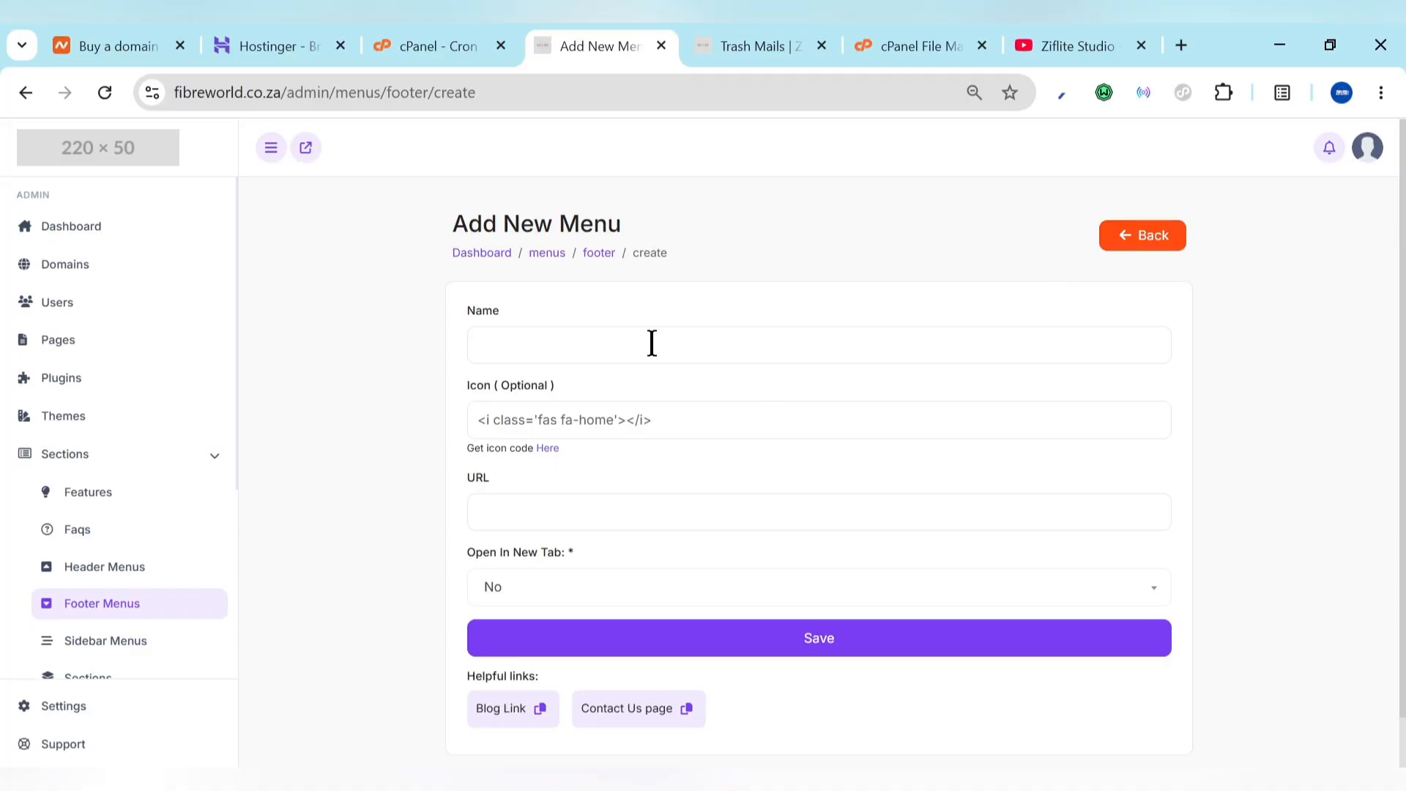
left_click(652, 343)
type("Ziflite")
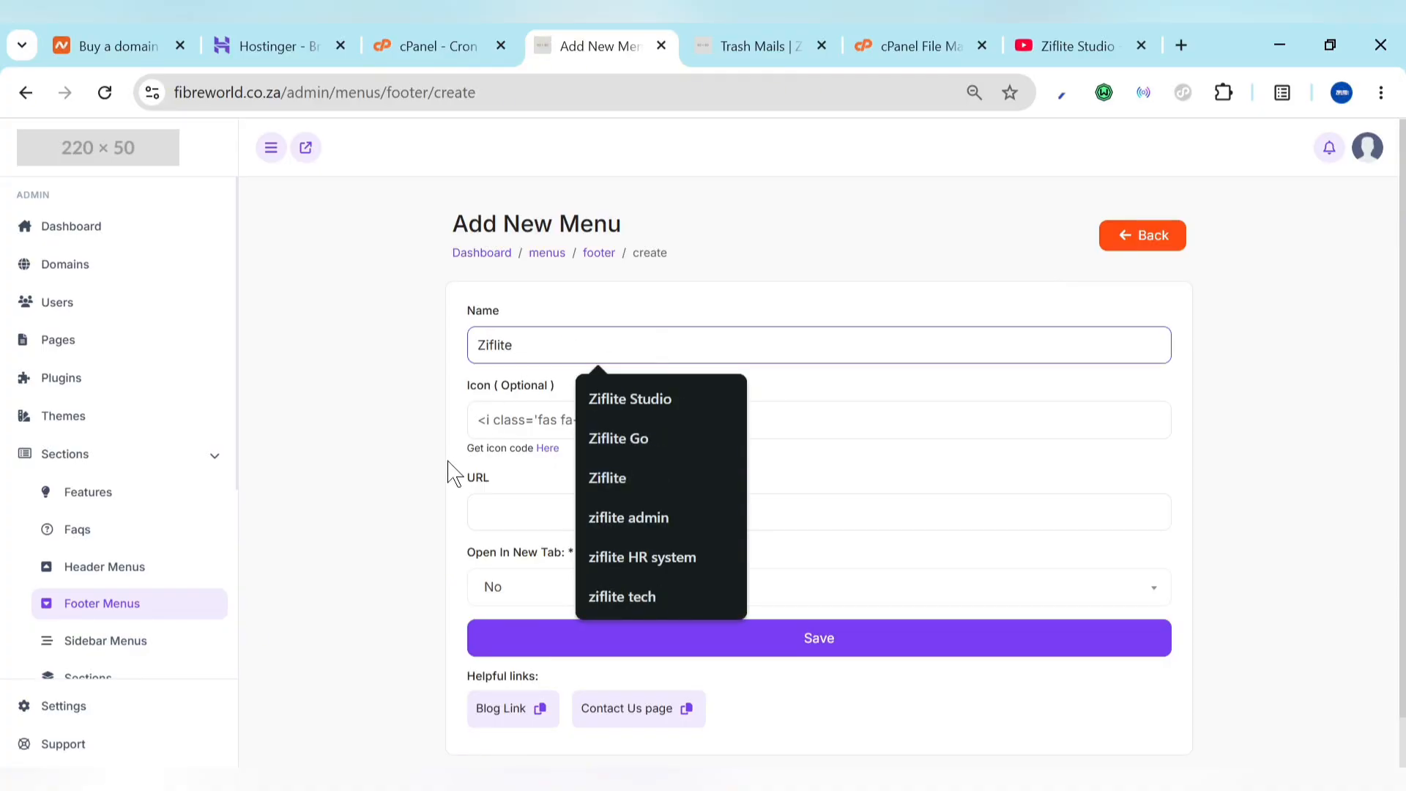
left_click(503, 501)
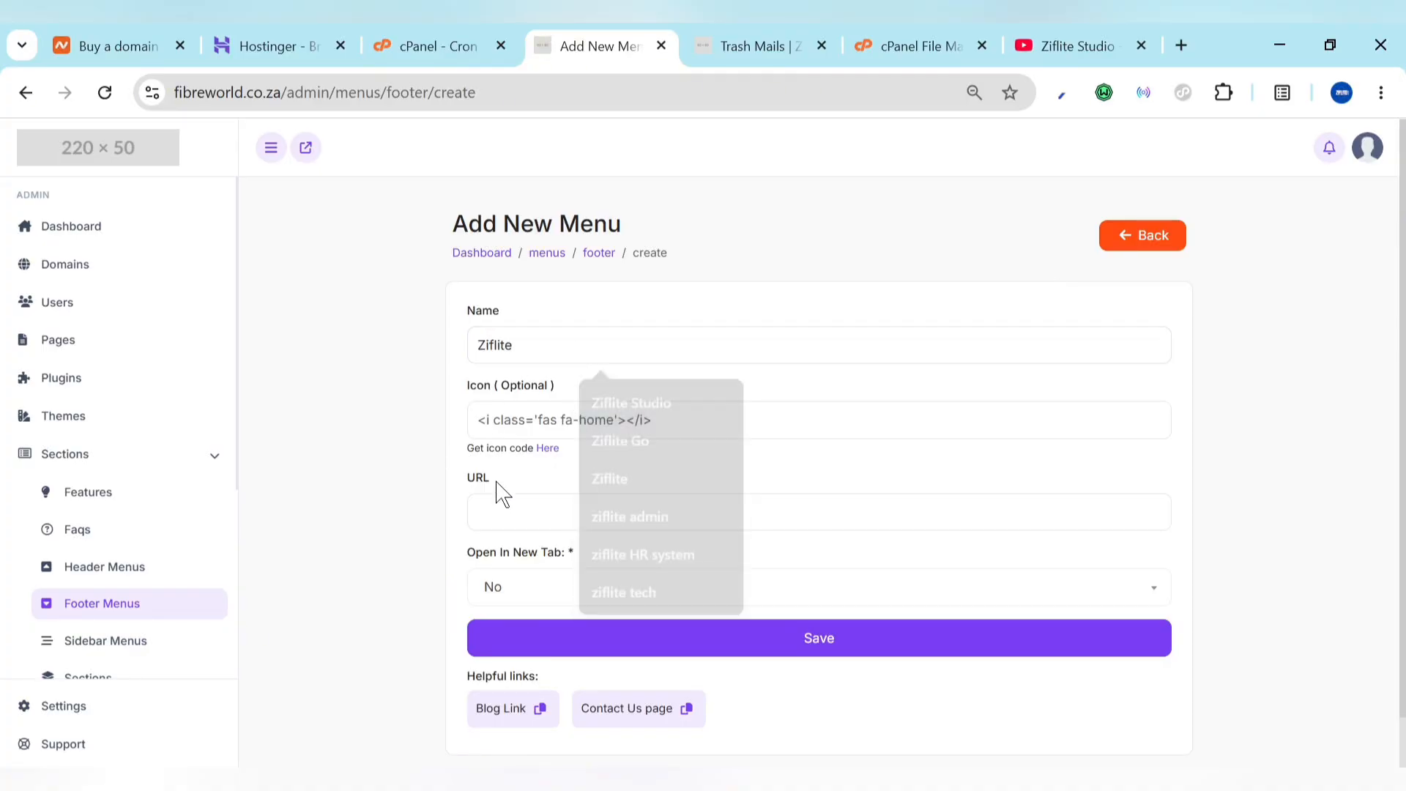
type("zifl")
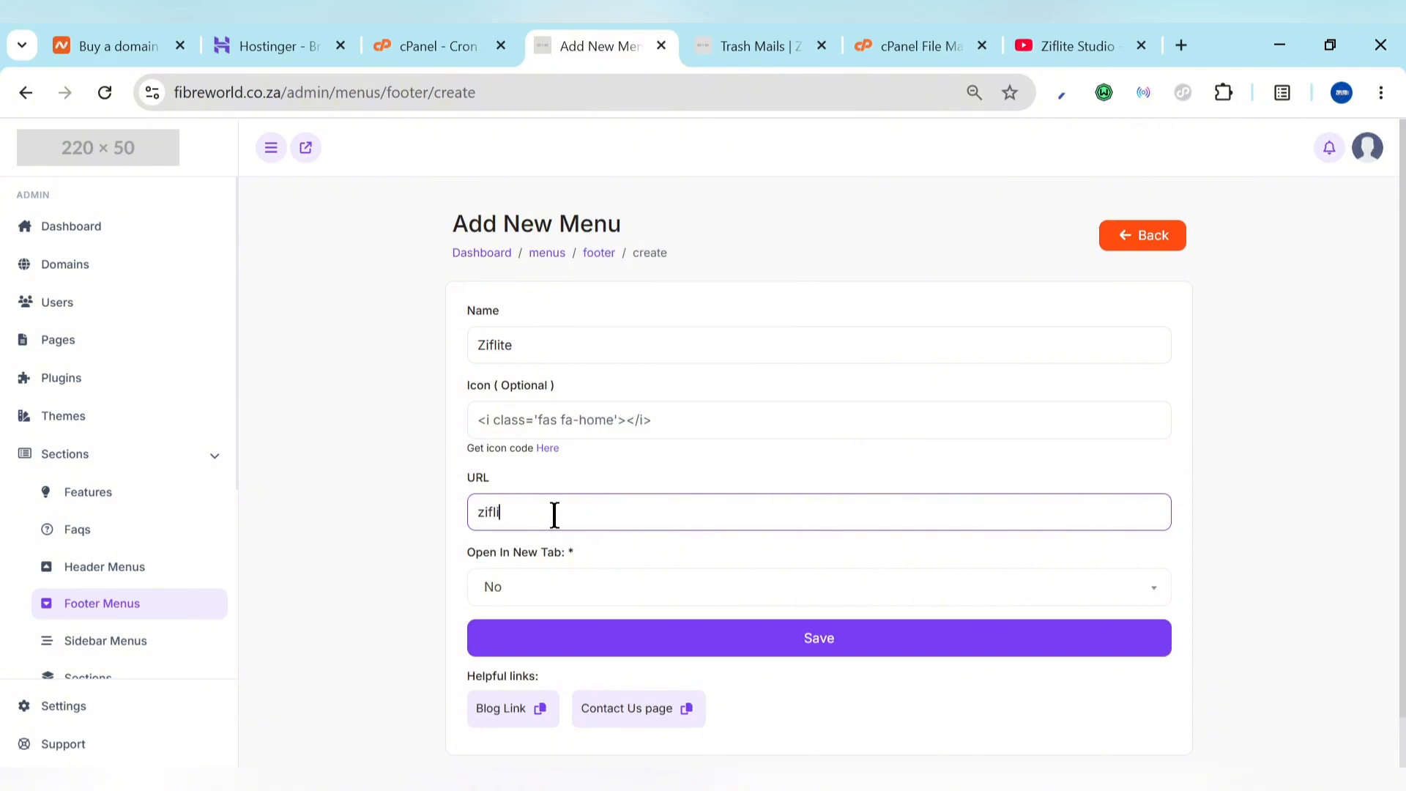
type("iflite.tech")
left_click(569, 600)
left_click(572, 601)
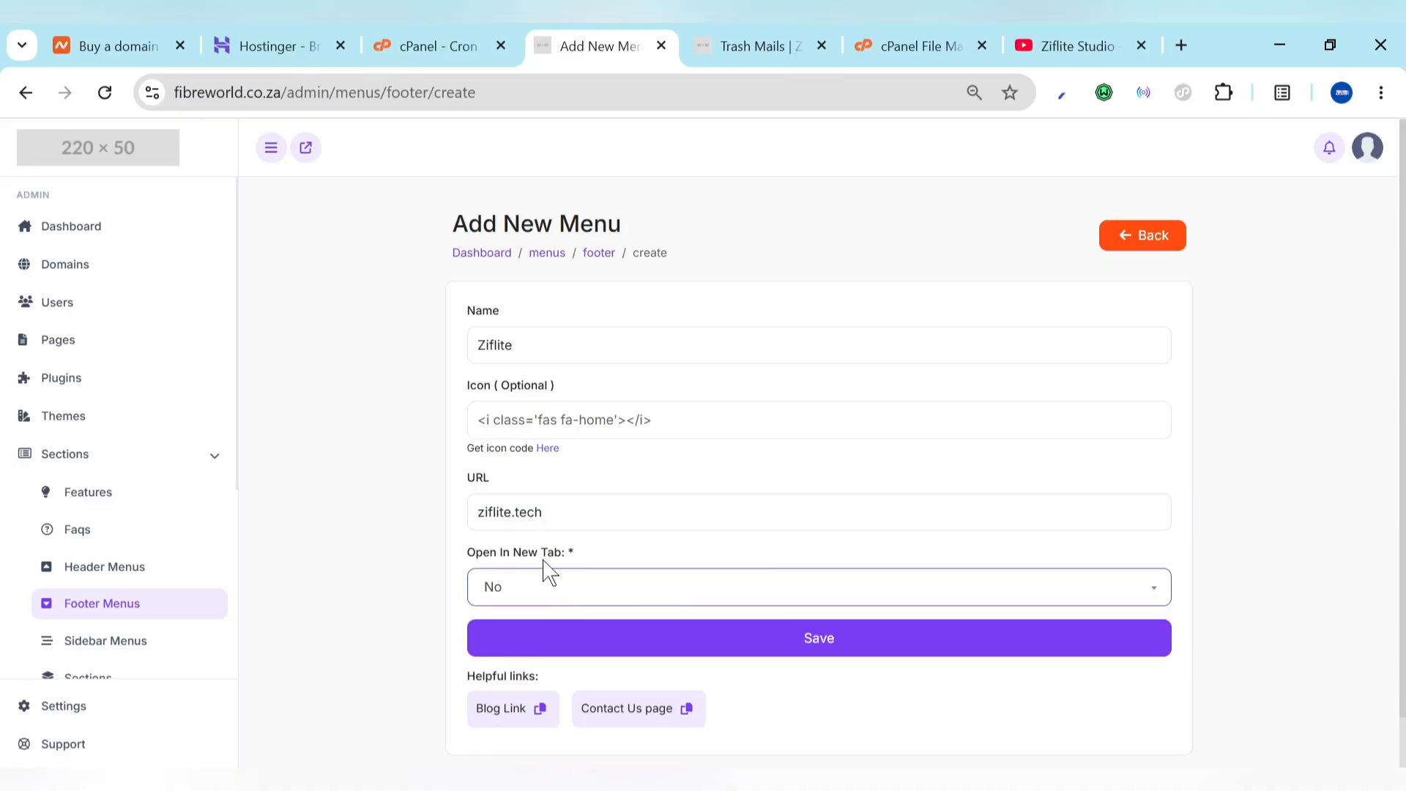
left_click(770, 640)
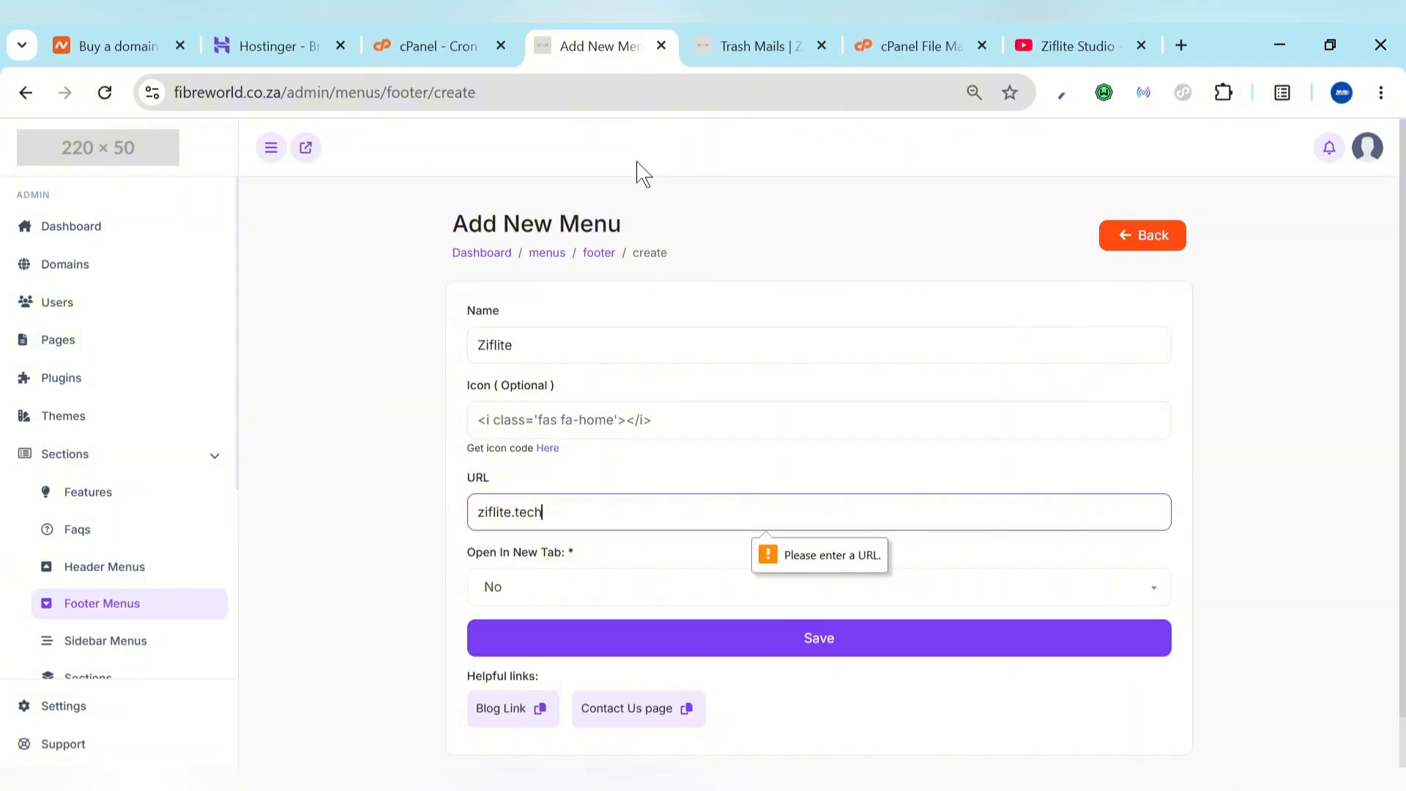
left_click(477, 510)
type("ht")
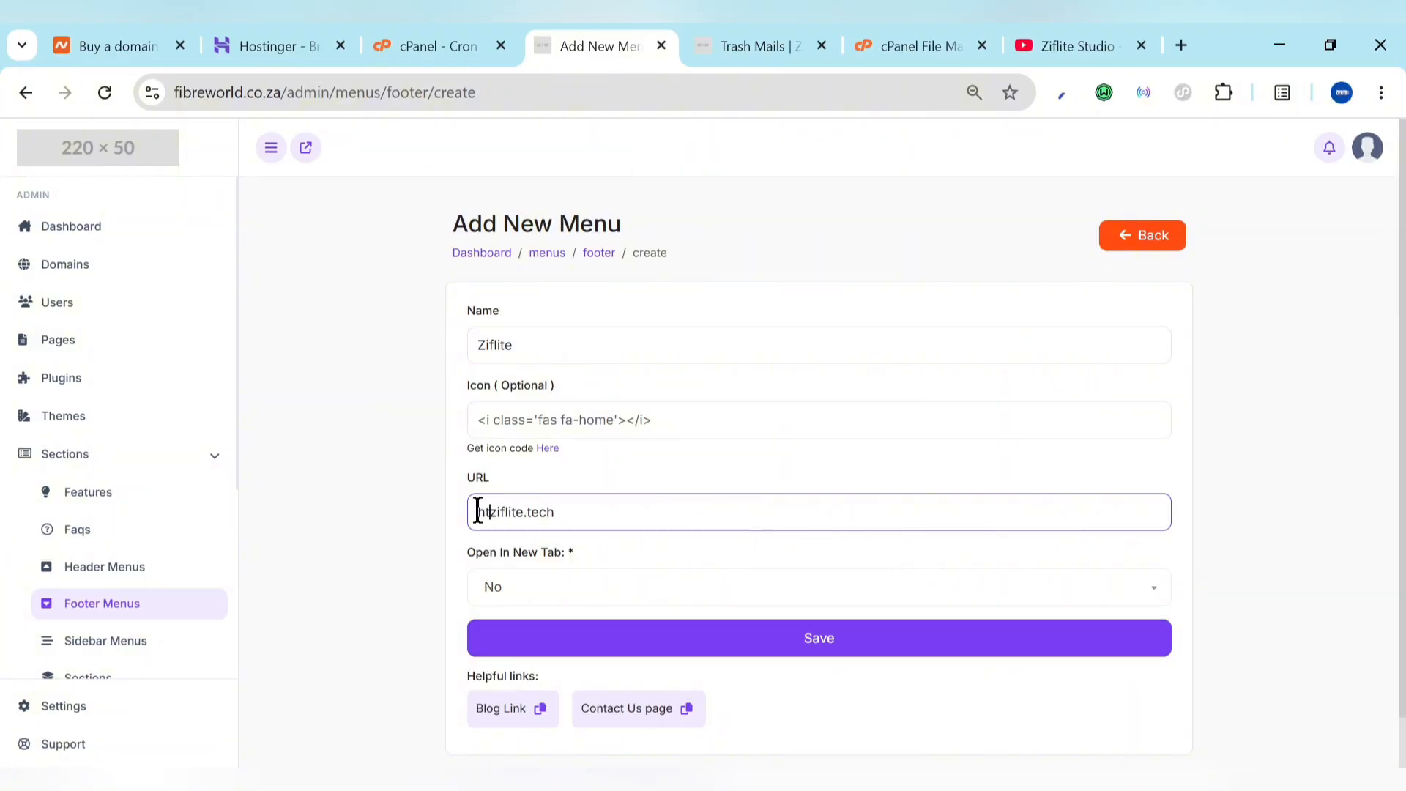
type("tps://")
key("Return")
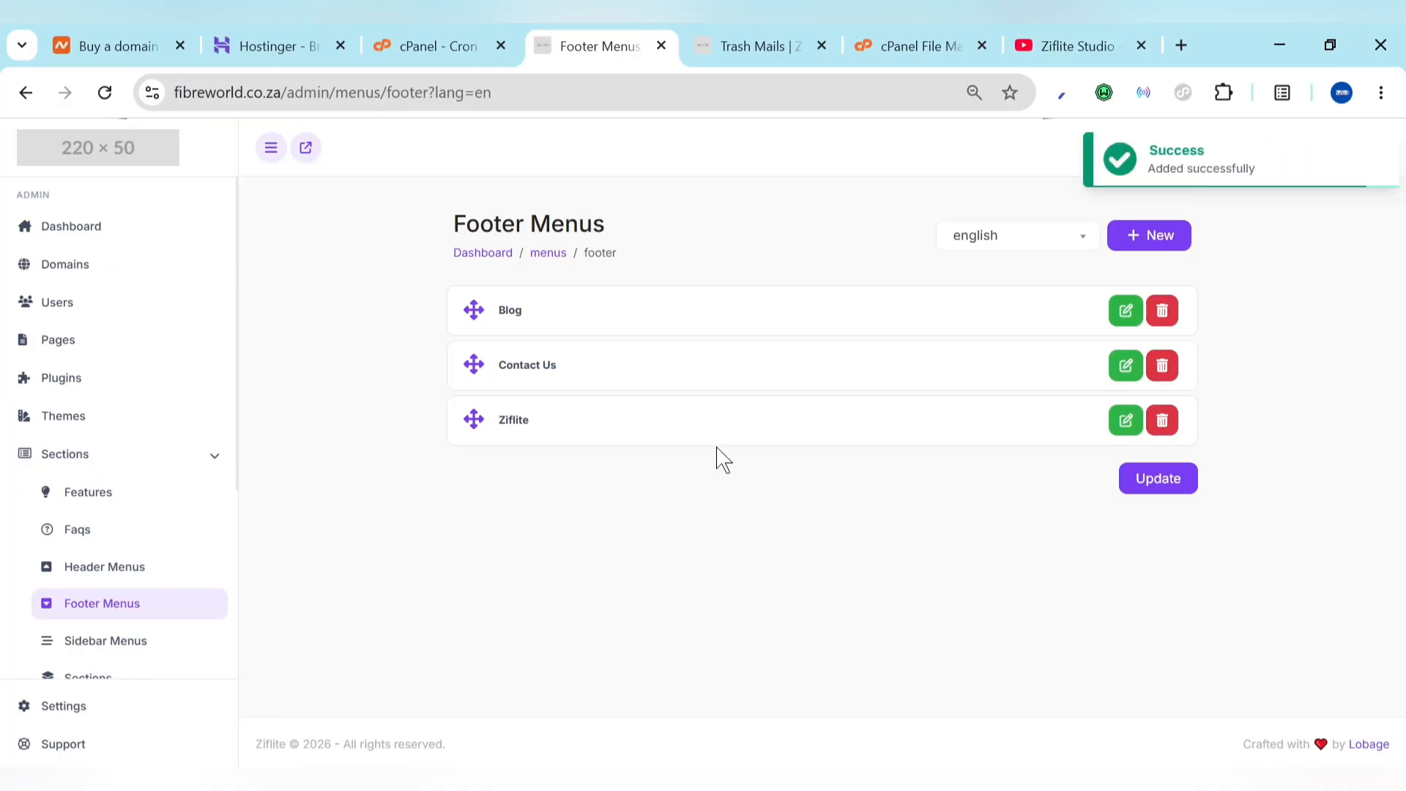
Step: Reload the live Trash Mails site to confirm the Ziflite footer link appears after Blog and Contact Us
left_click(747, 44)
left_click(108, 101)
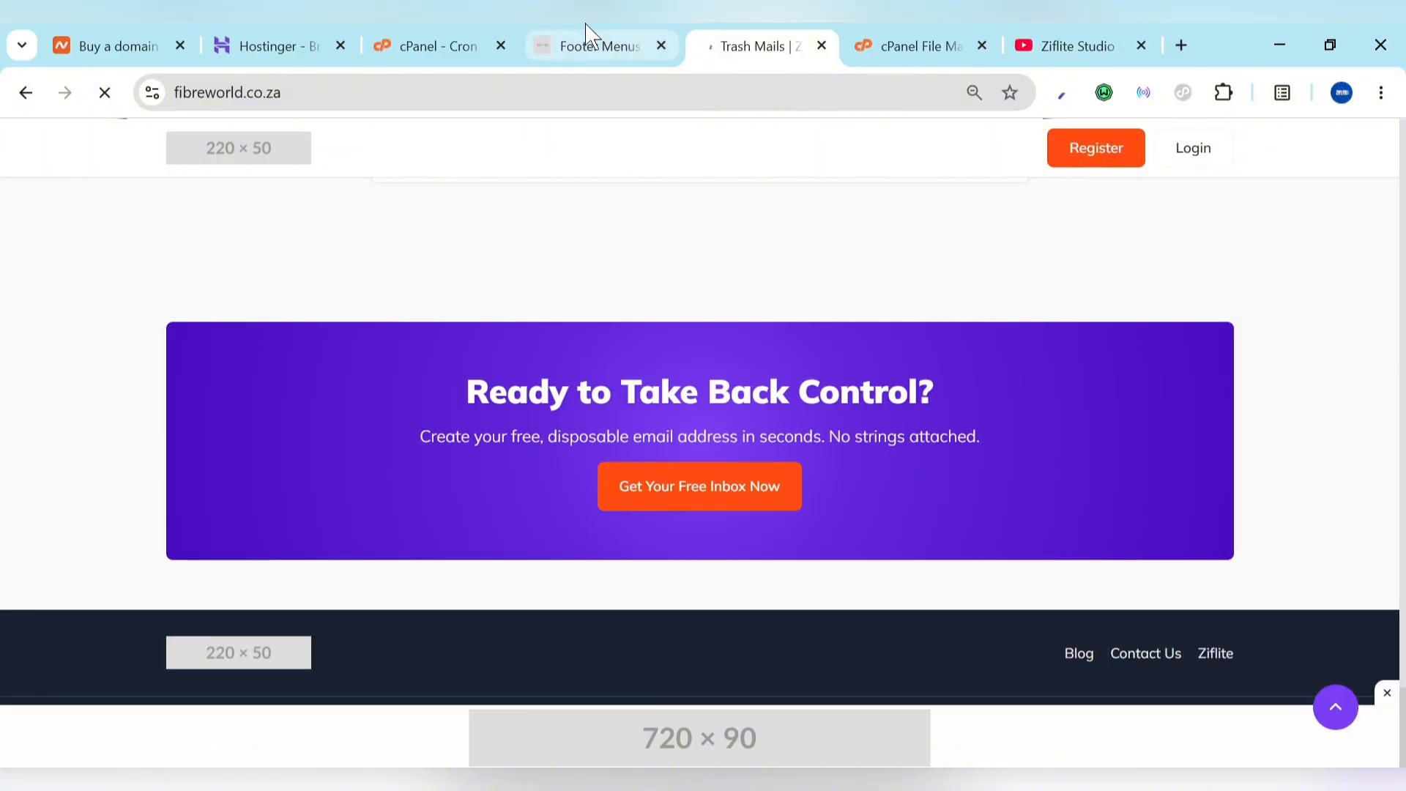
left_click(586, 44)
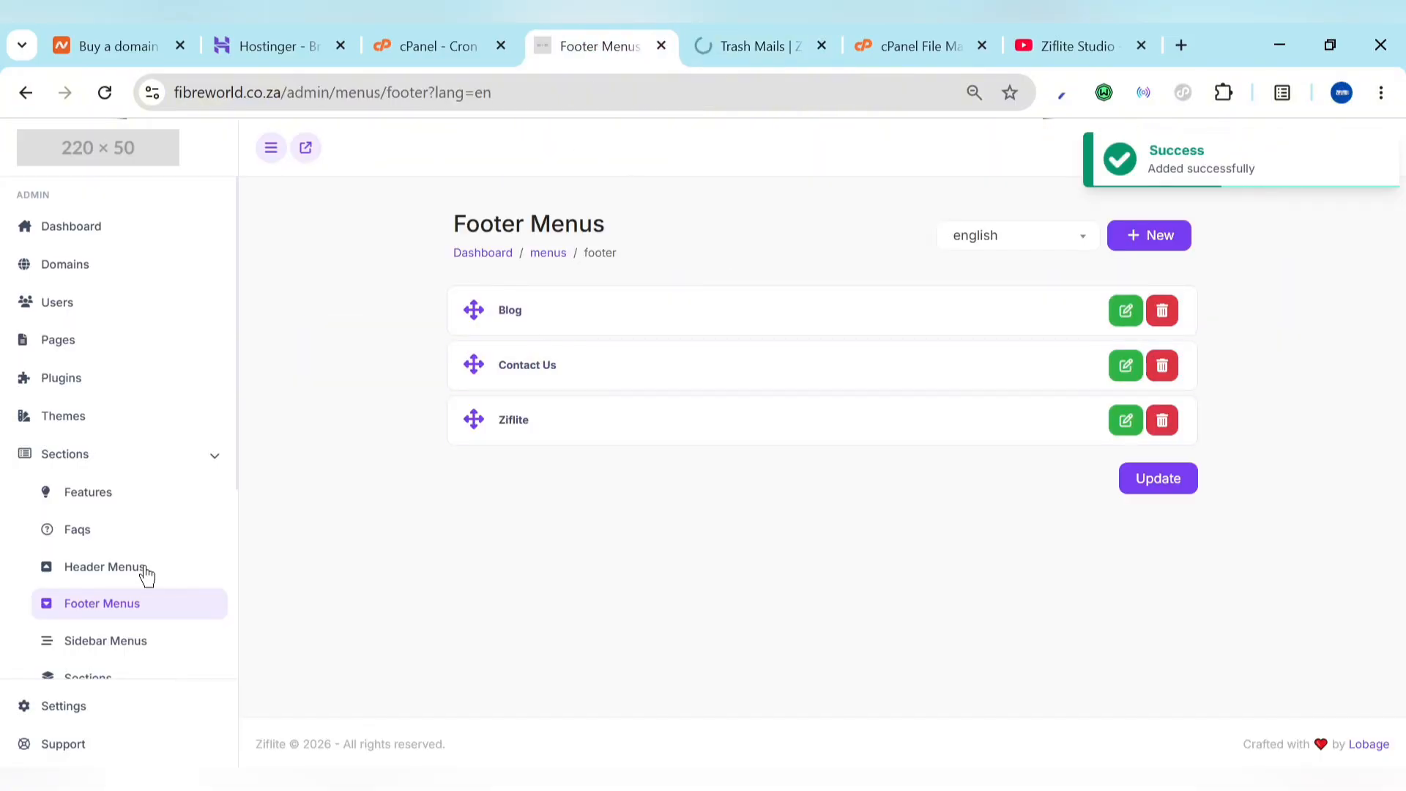
Step: Review the empty Header Menus and the first FAQ's editor, then go to the Themes page
left_click(77, 528)
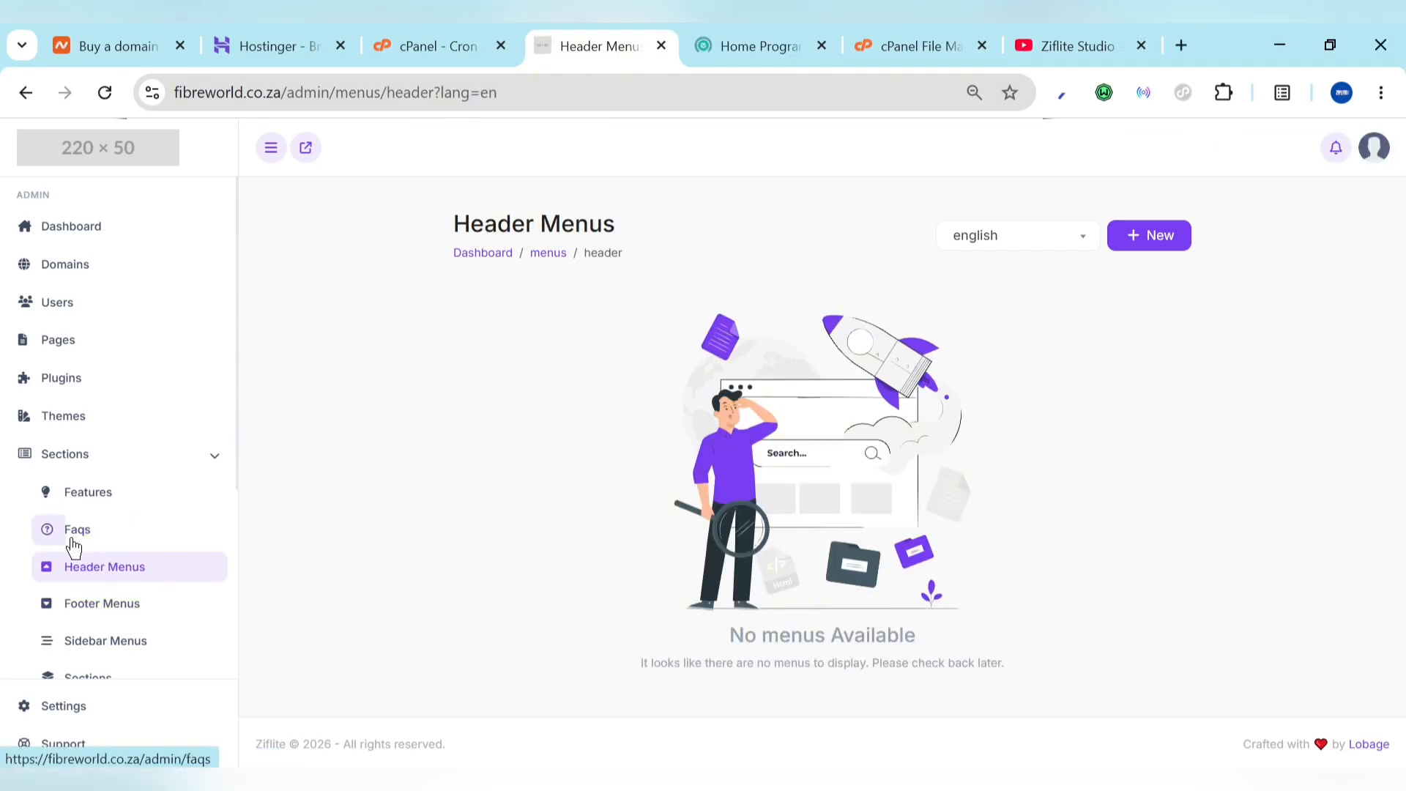
left_click(70, 542)
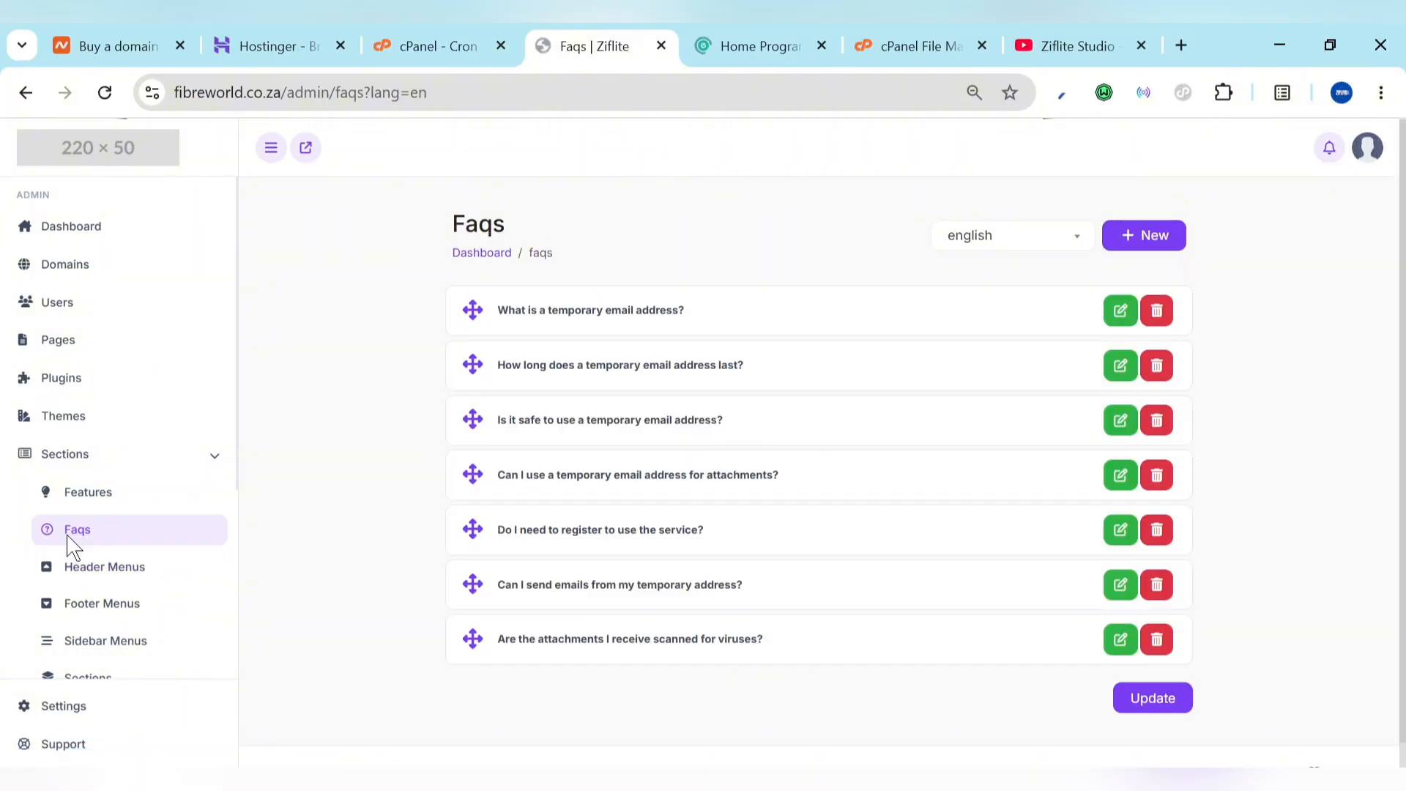
left_click(1120, 311)
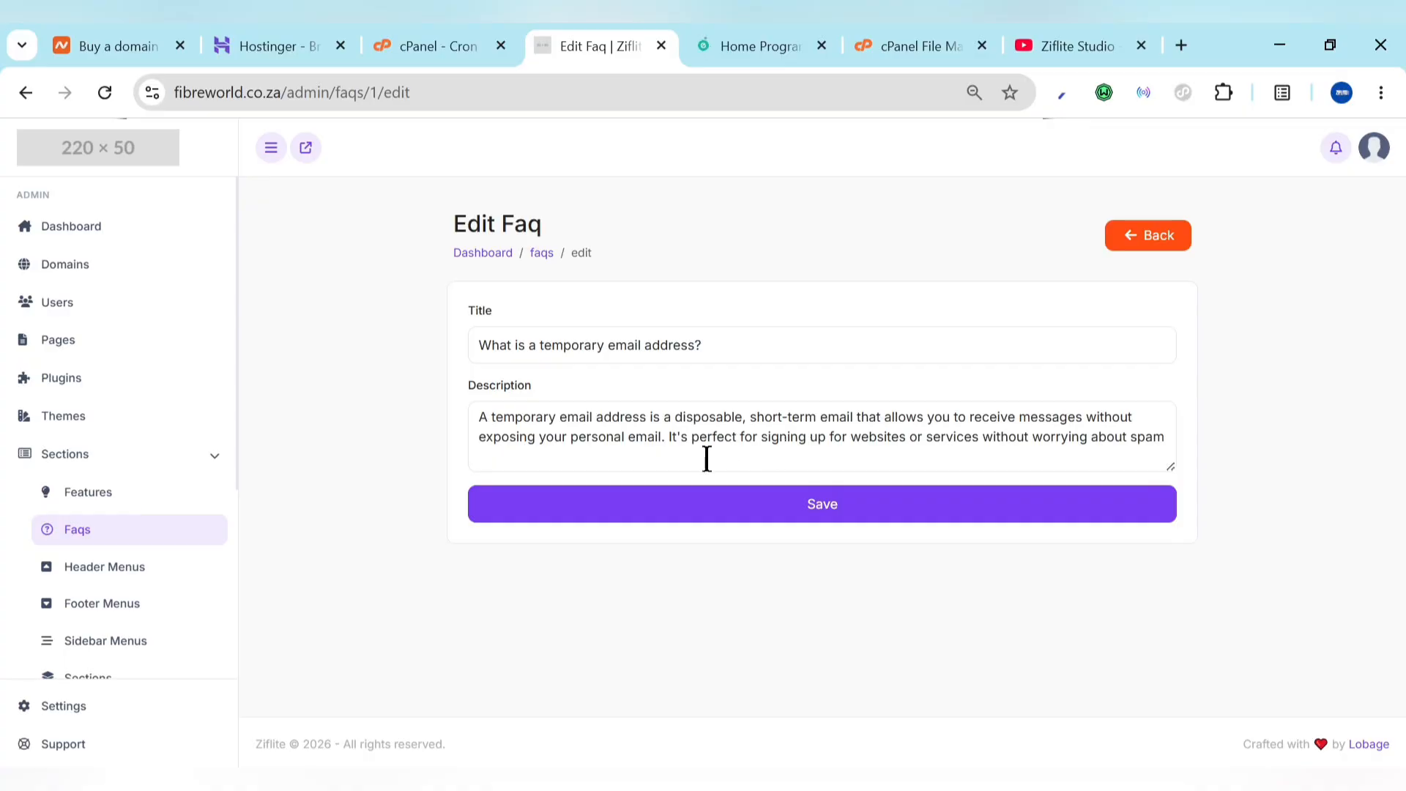
left_click(74, 460)
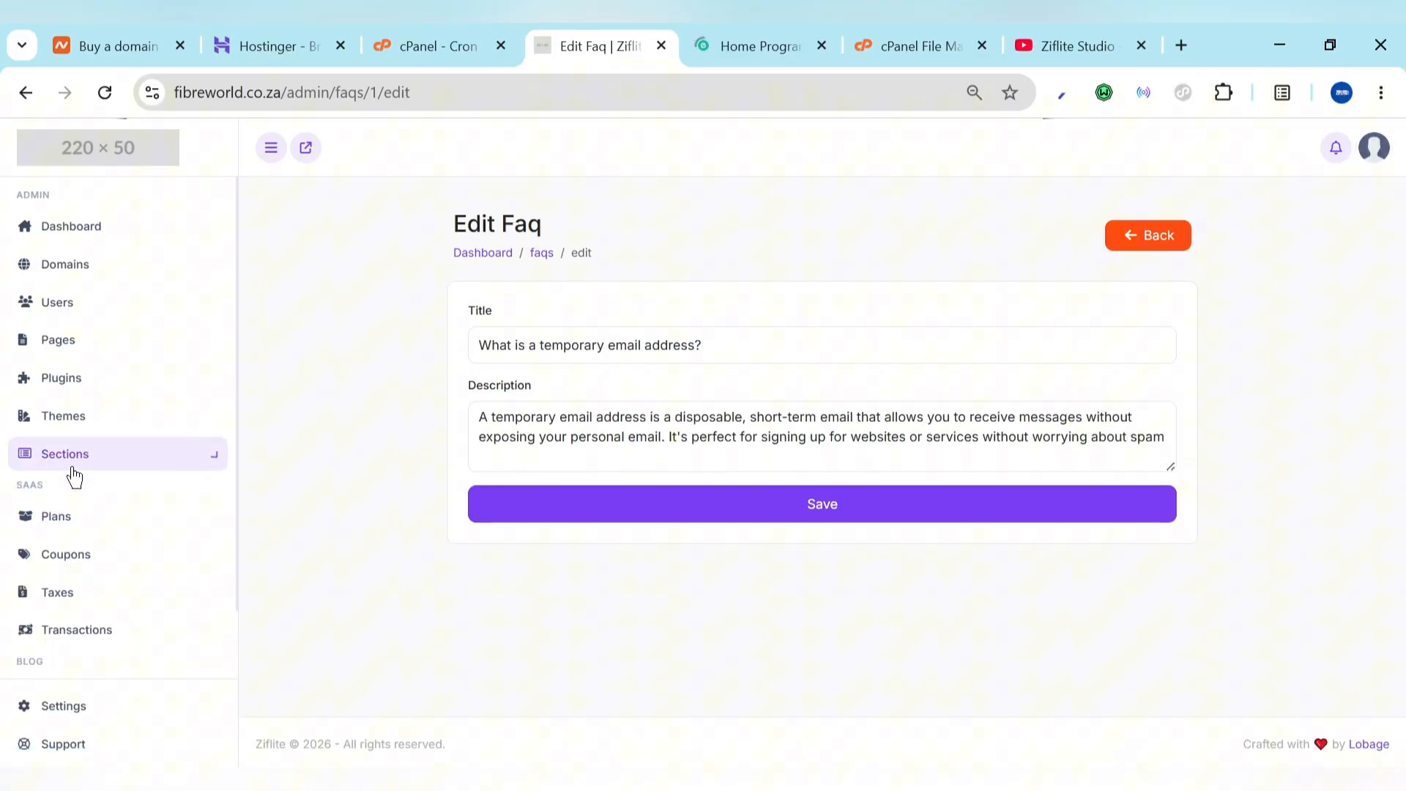
left_click(48, 427)
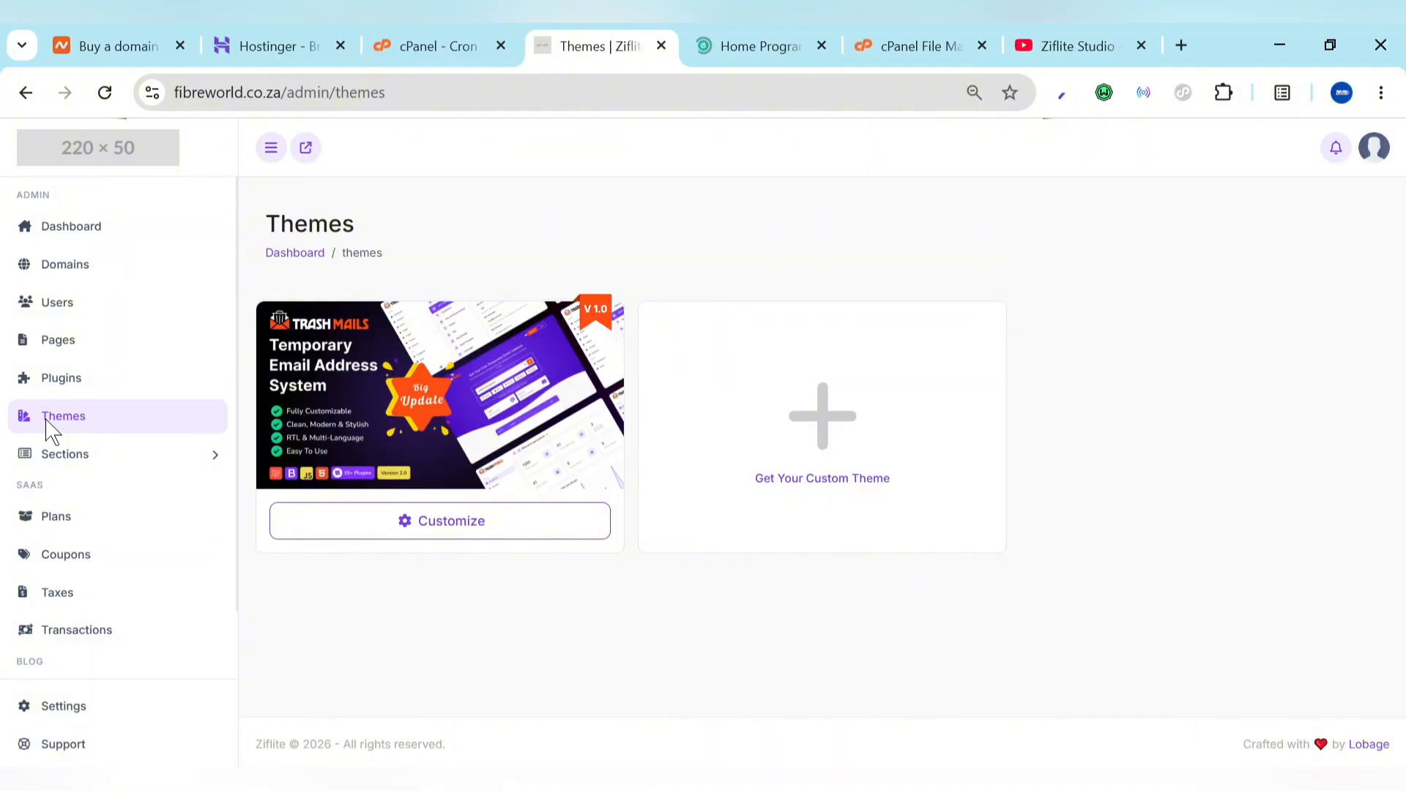
Step: Upload new Main Logo, Dark Logo and a job-board Favicon image in the theme Customize page, and save
left_click(430, 520)
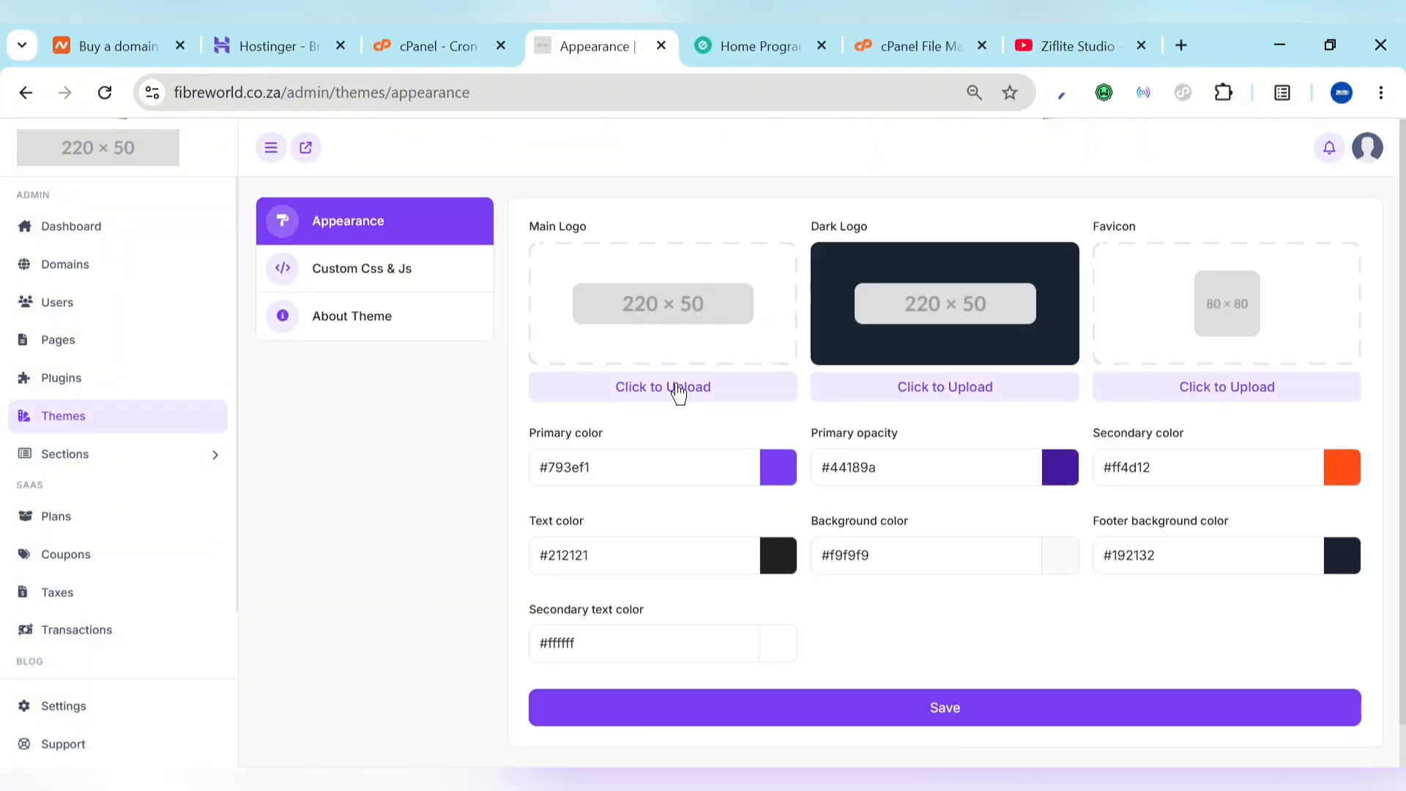
left_click(676, 386)
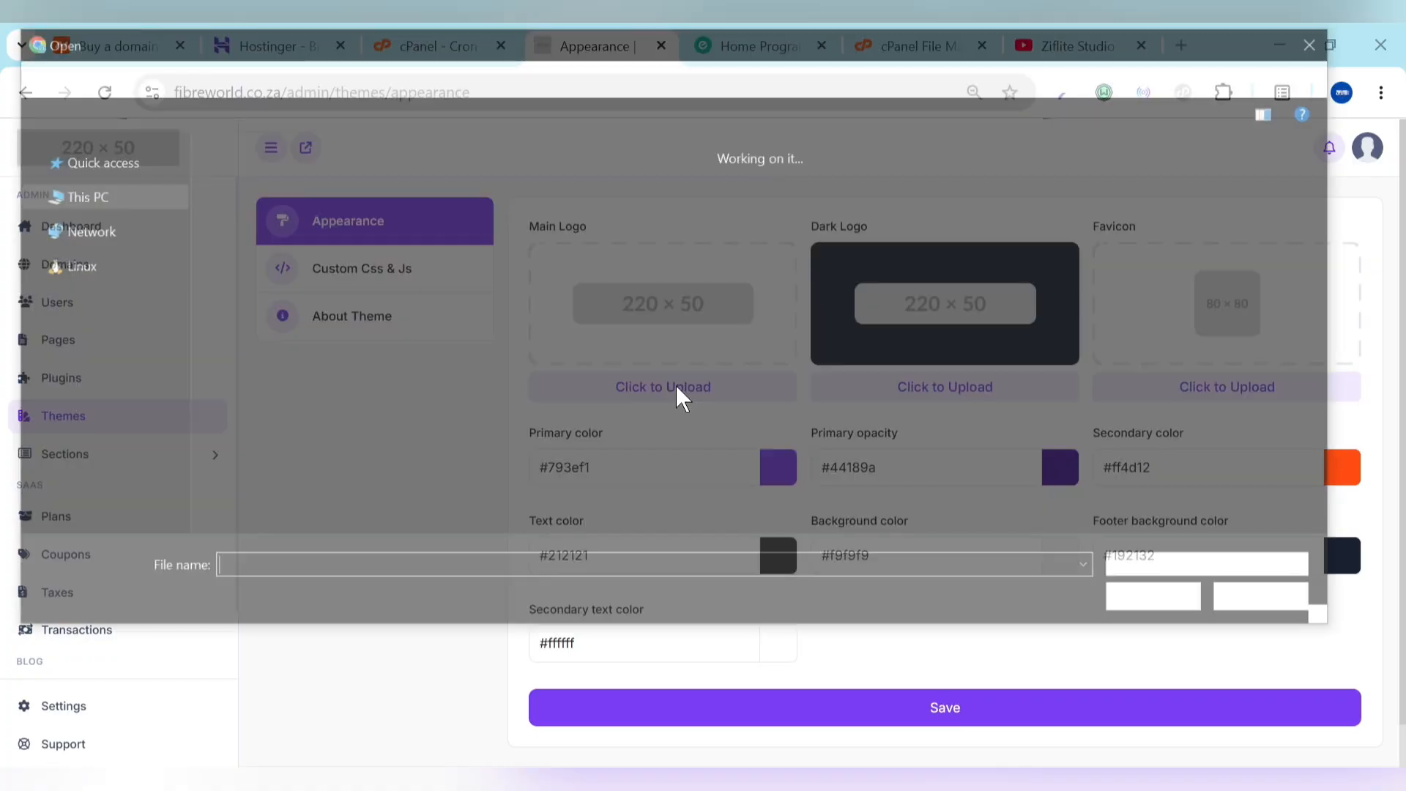
left_click_drag(1329, 197, 1333, 287)
double_click(1234, 266)
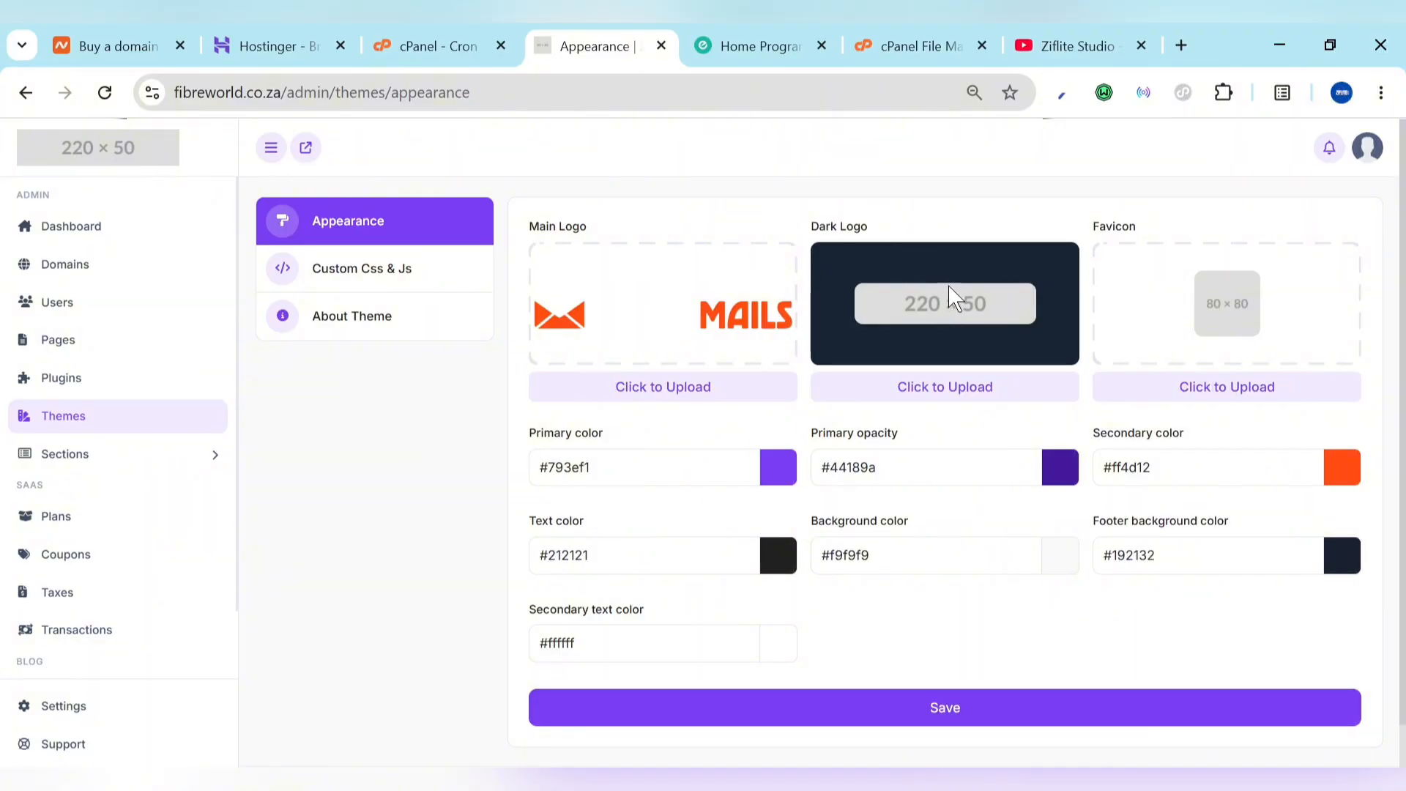
left_click(946, 398)
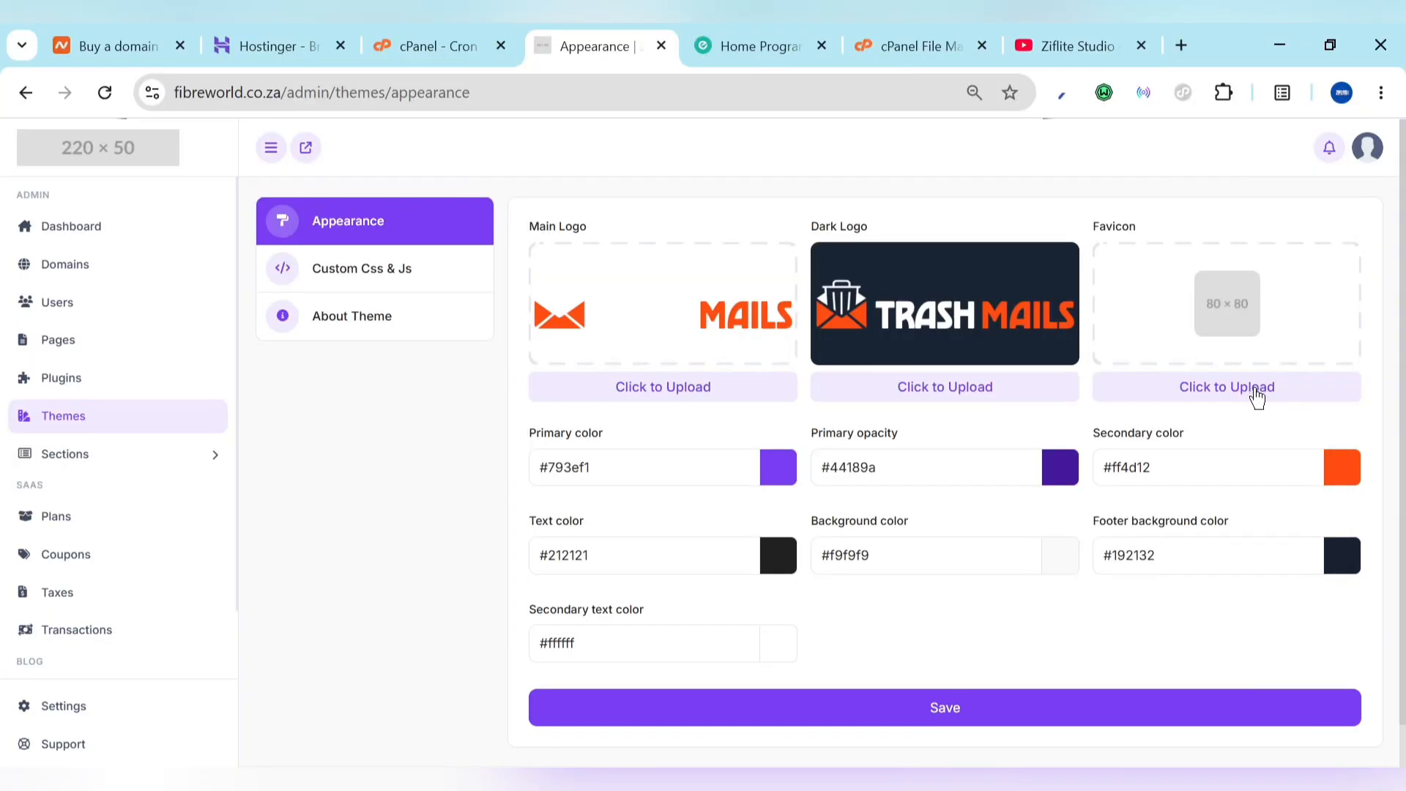
left_click(1256, 390)
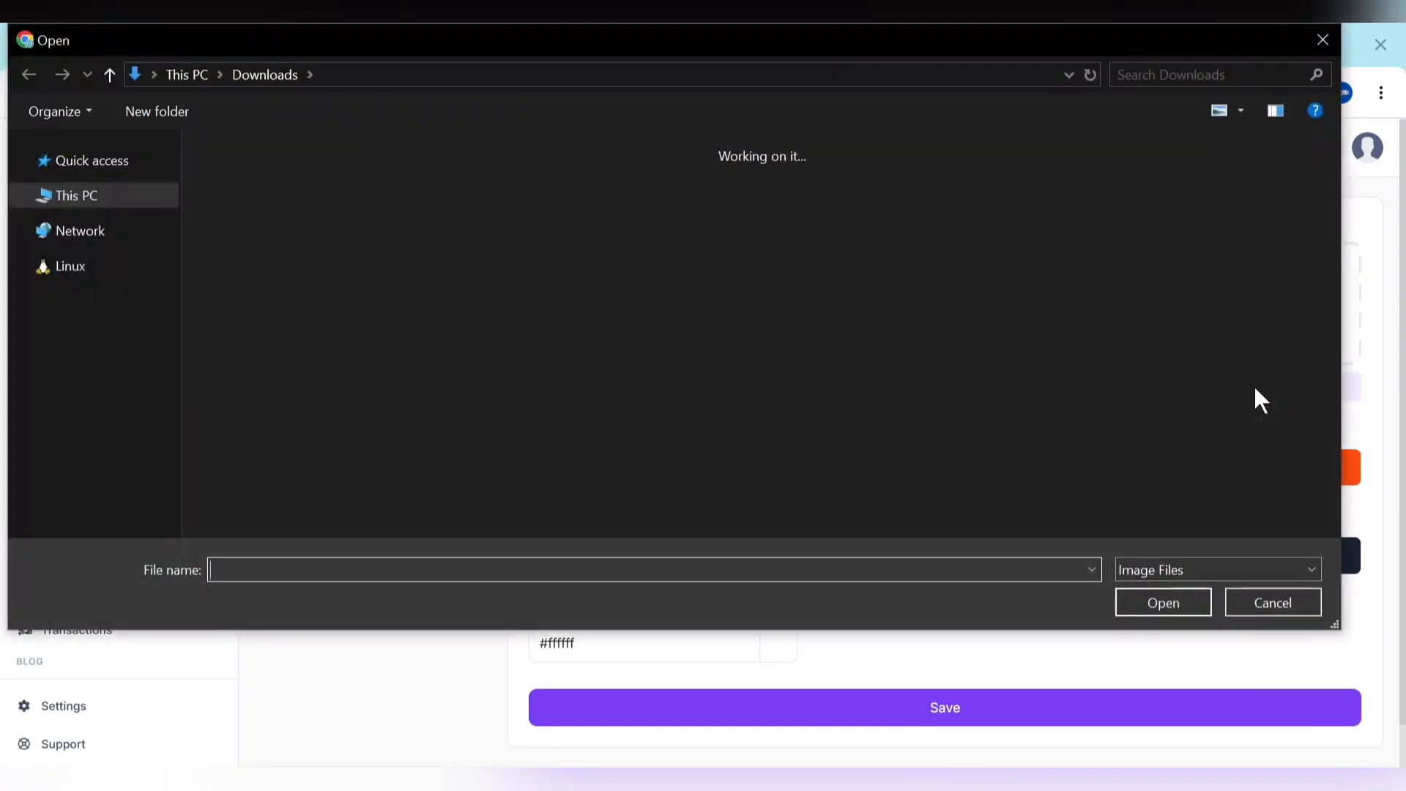
double_click(444, 296)
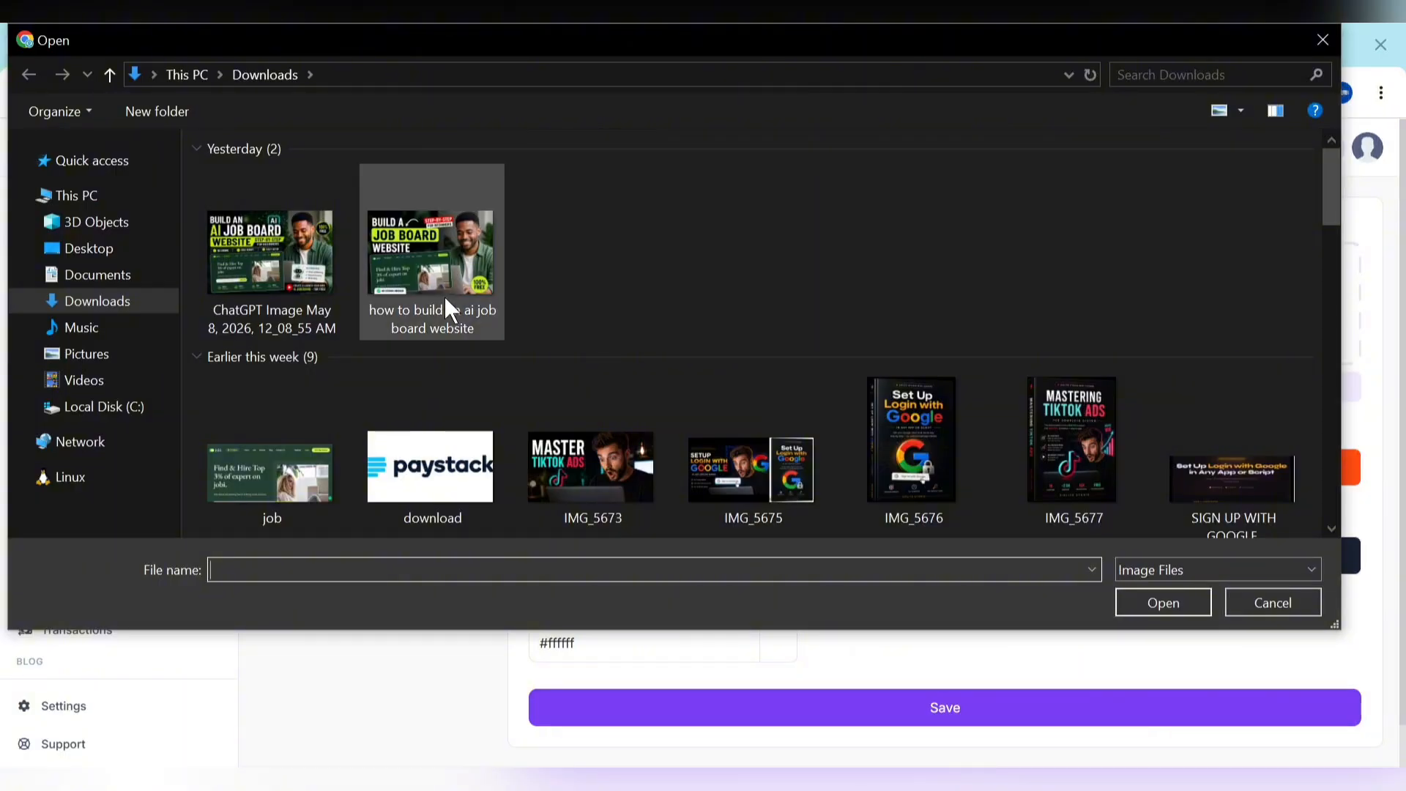
scroll(909, 608, "down", 2)
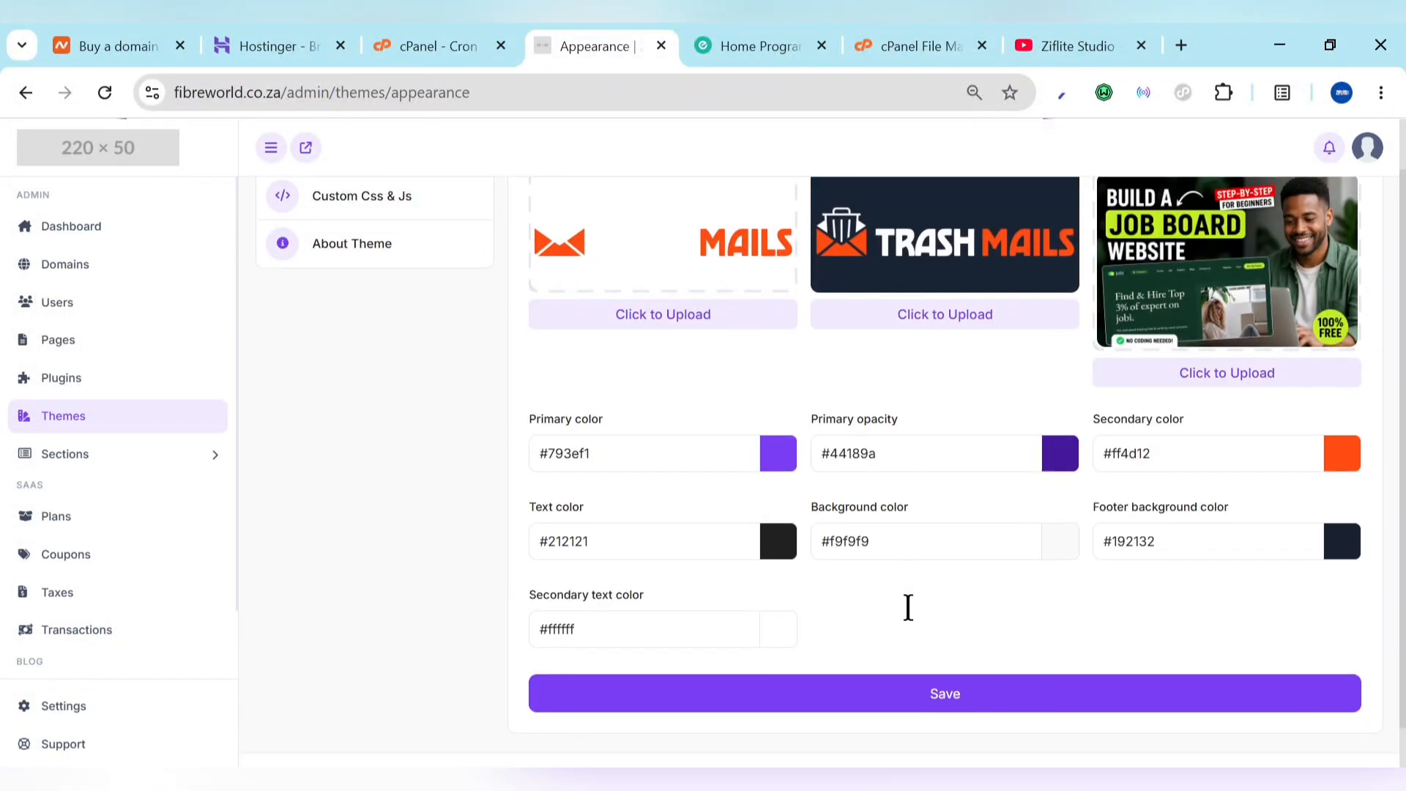
left_click(971, 660)
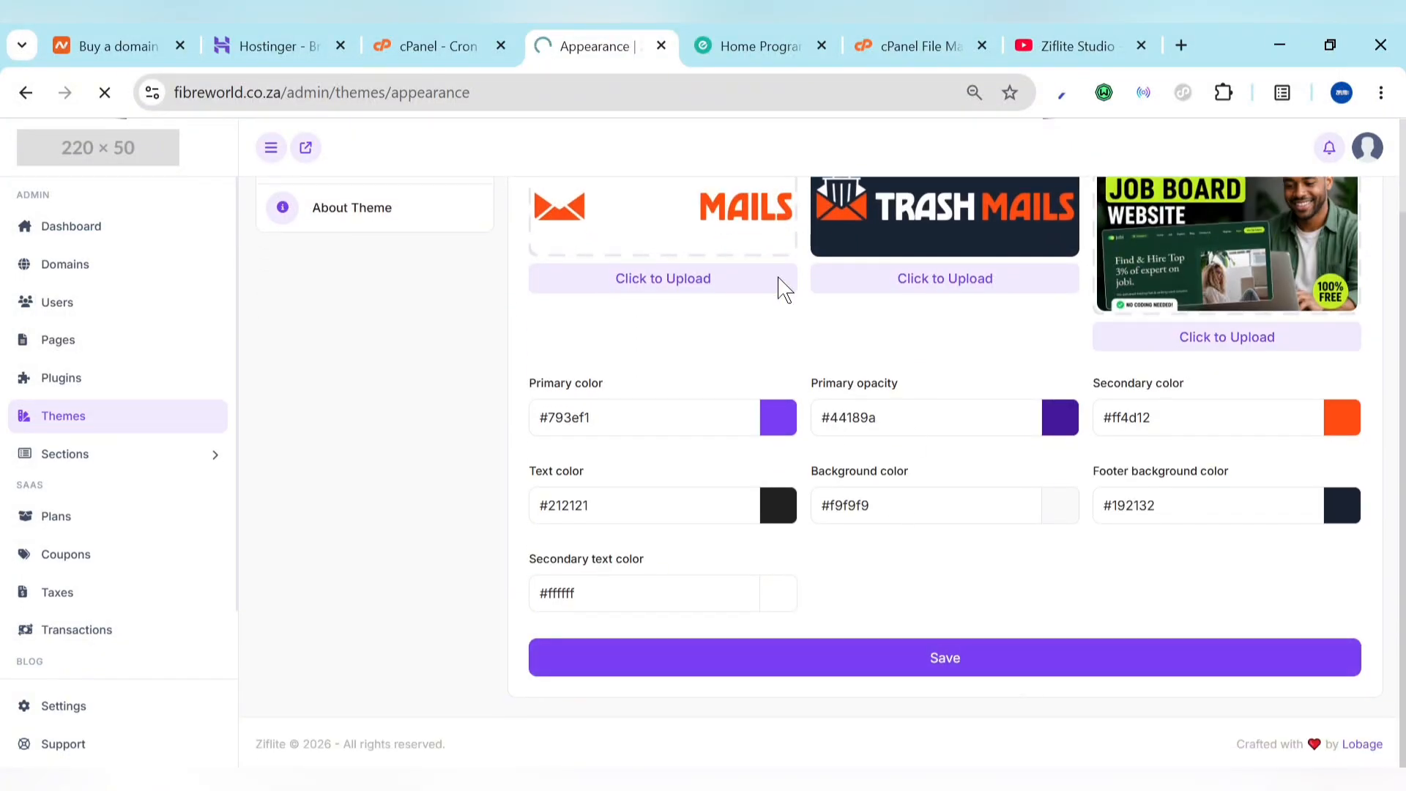
Step: Scroll the ziflite.tech homepage down to course cards such as the Google login and TikTok ads courses
left_click(734, 45)
scroll(627, 578, "down", 10)
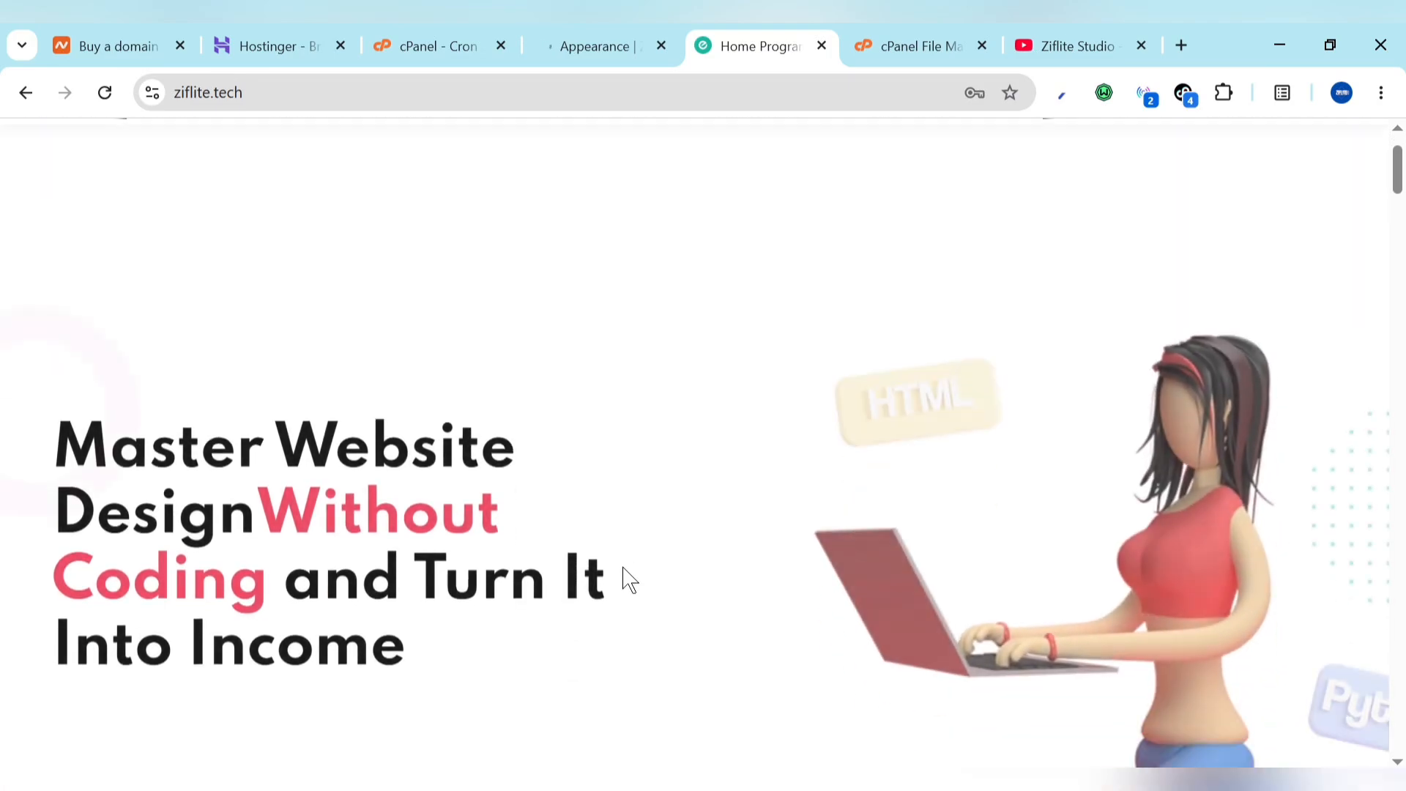
scroll(630, 579, "down", 10)
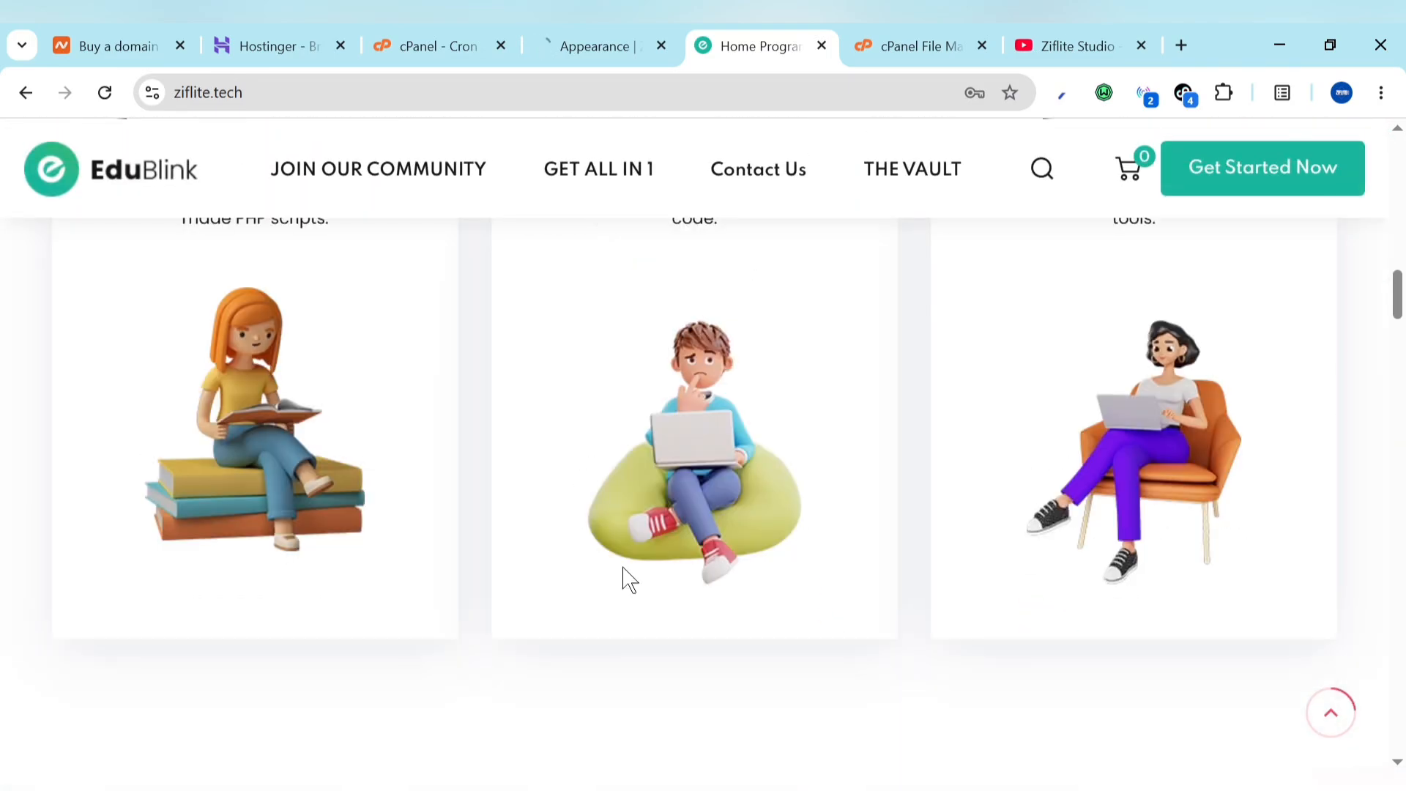
scroll(628, 579, "down", 9)
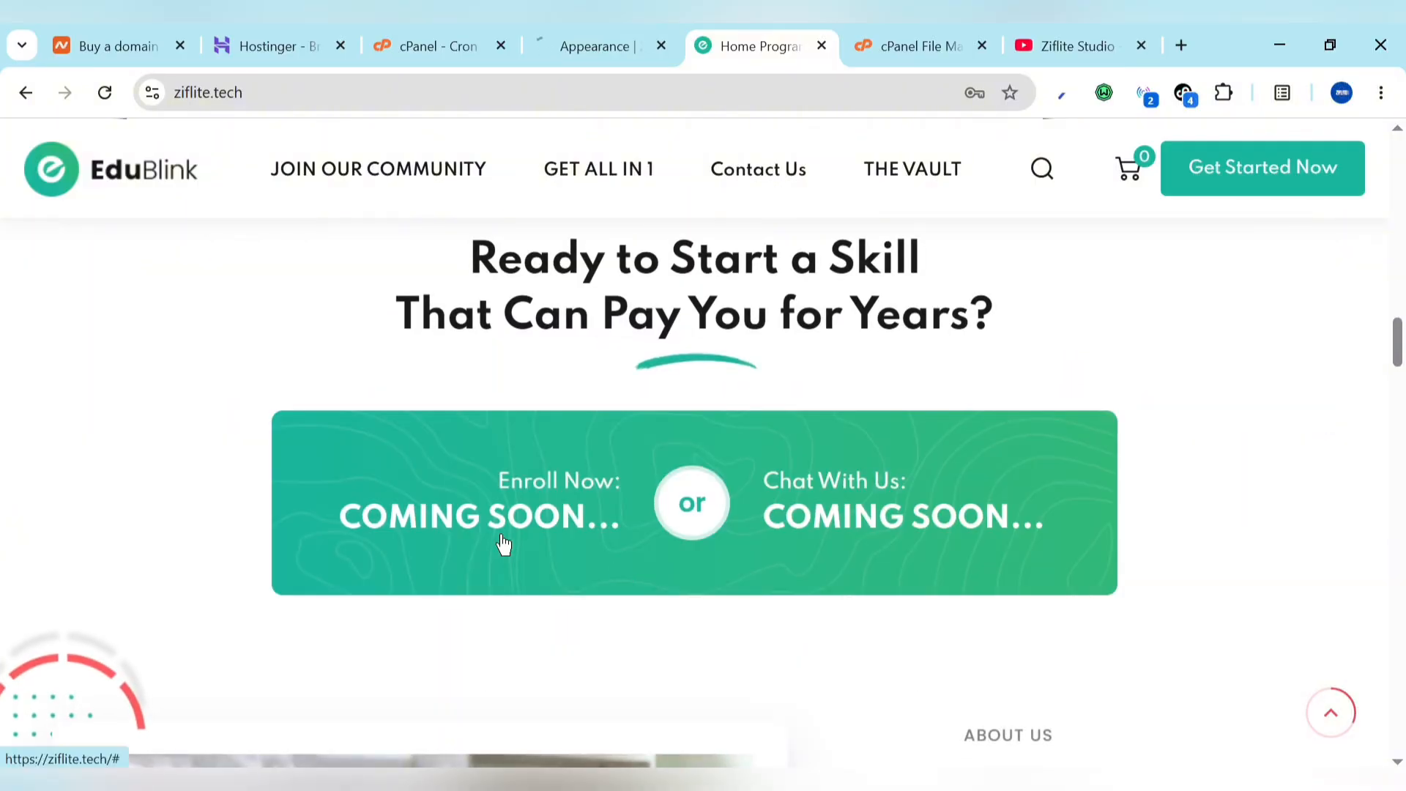
scroll(504, 545, "down", 5)
scroll(504, 545, "down", 10)
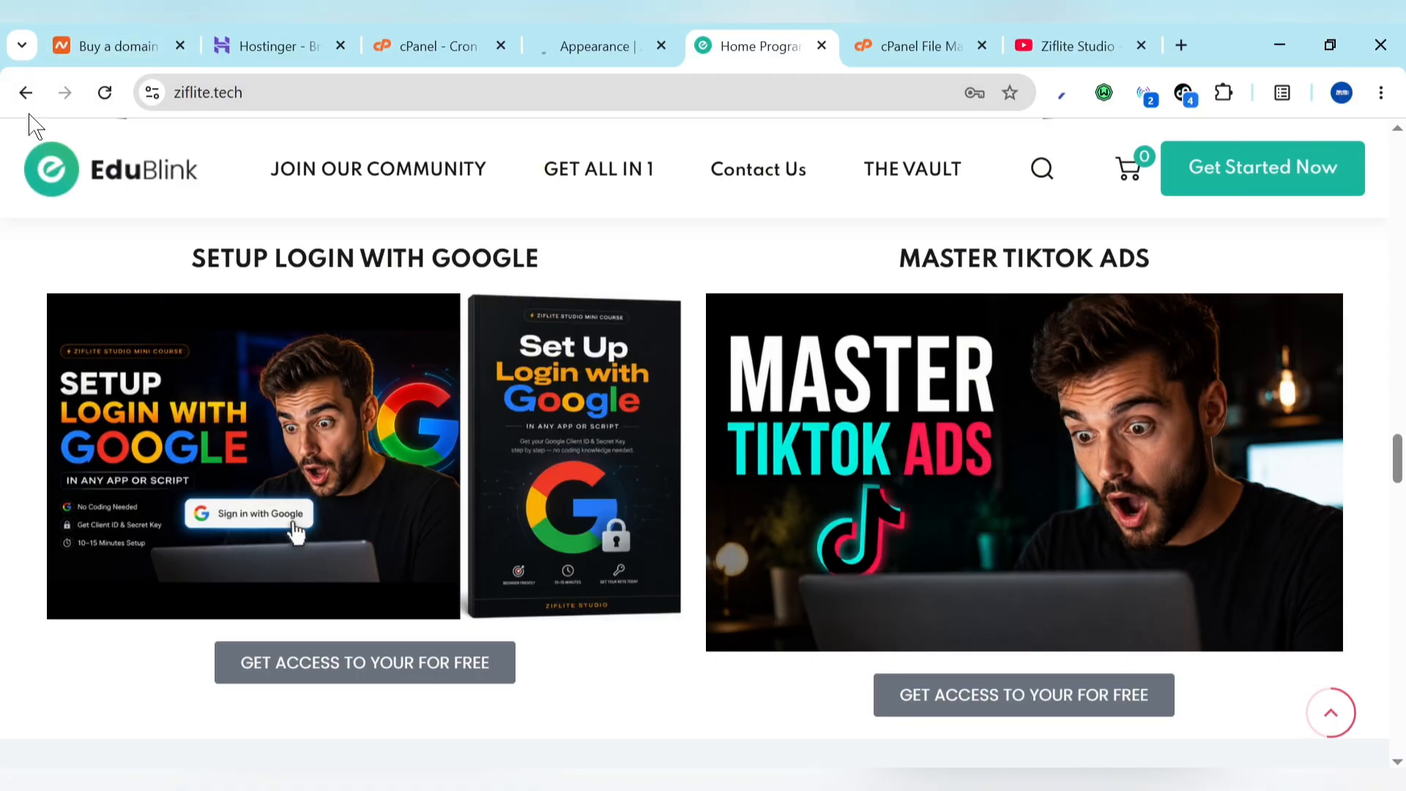
left_click(28, 88)
Step: Reload the live Trash Mails site to check the new header logo, ending back on admin Appearance
left_click(644, 35)
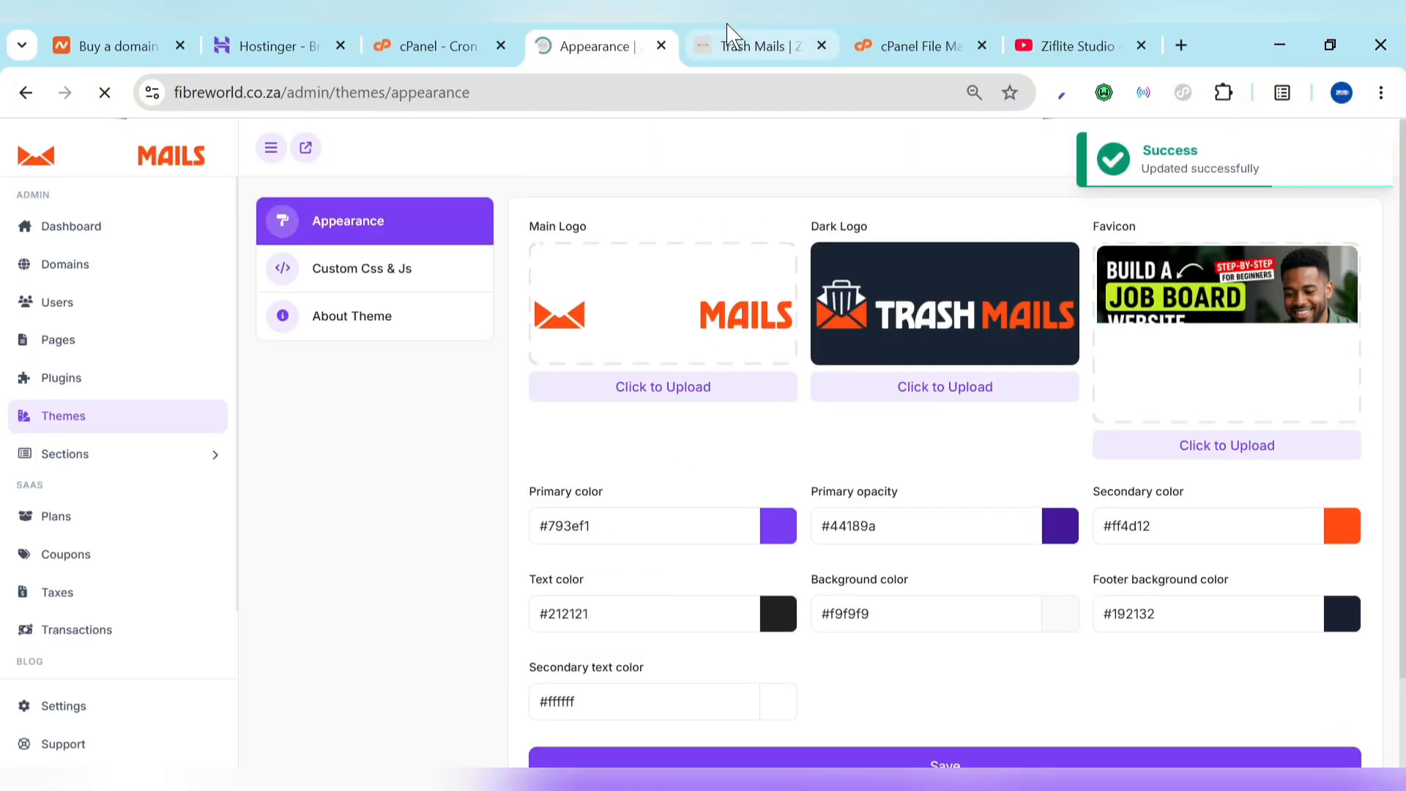
left_click(732, 45)
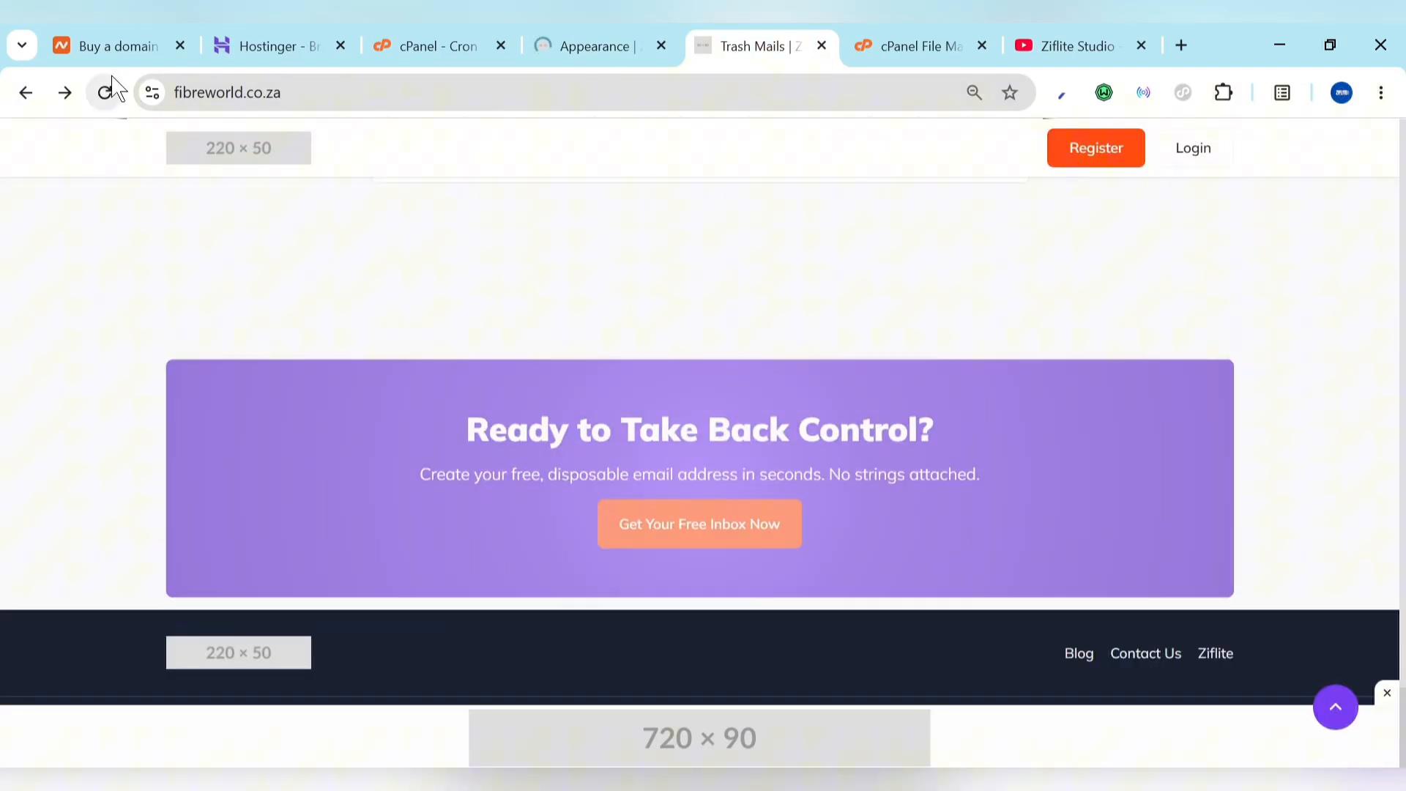
left_click(105, 92)
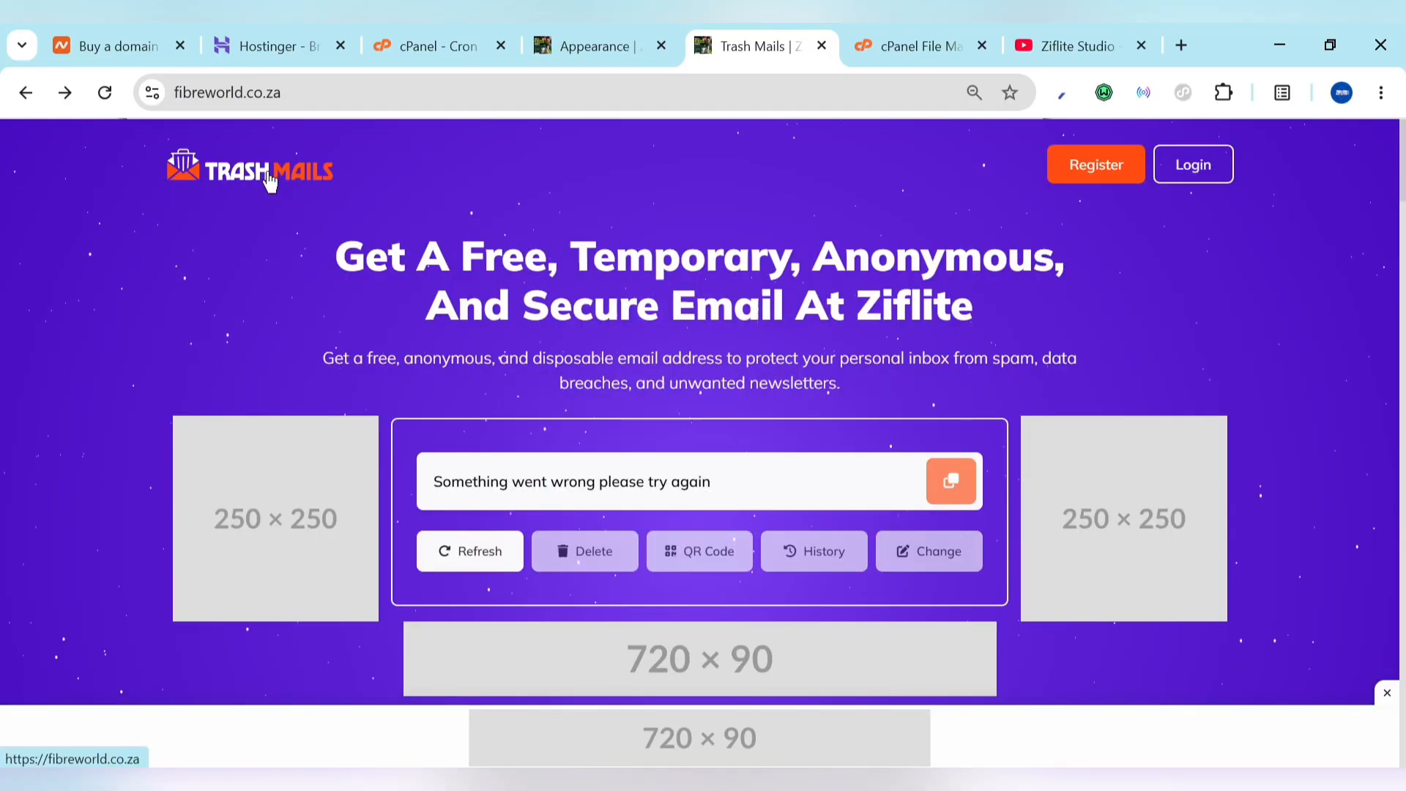
scroll(461, 354, "down", 5)
scroll(461, 363, "up", 5)
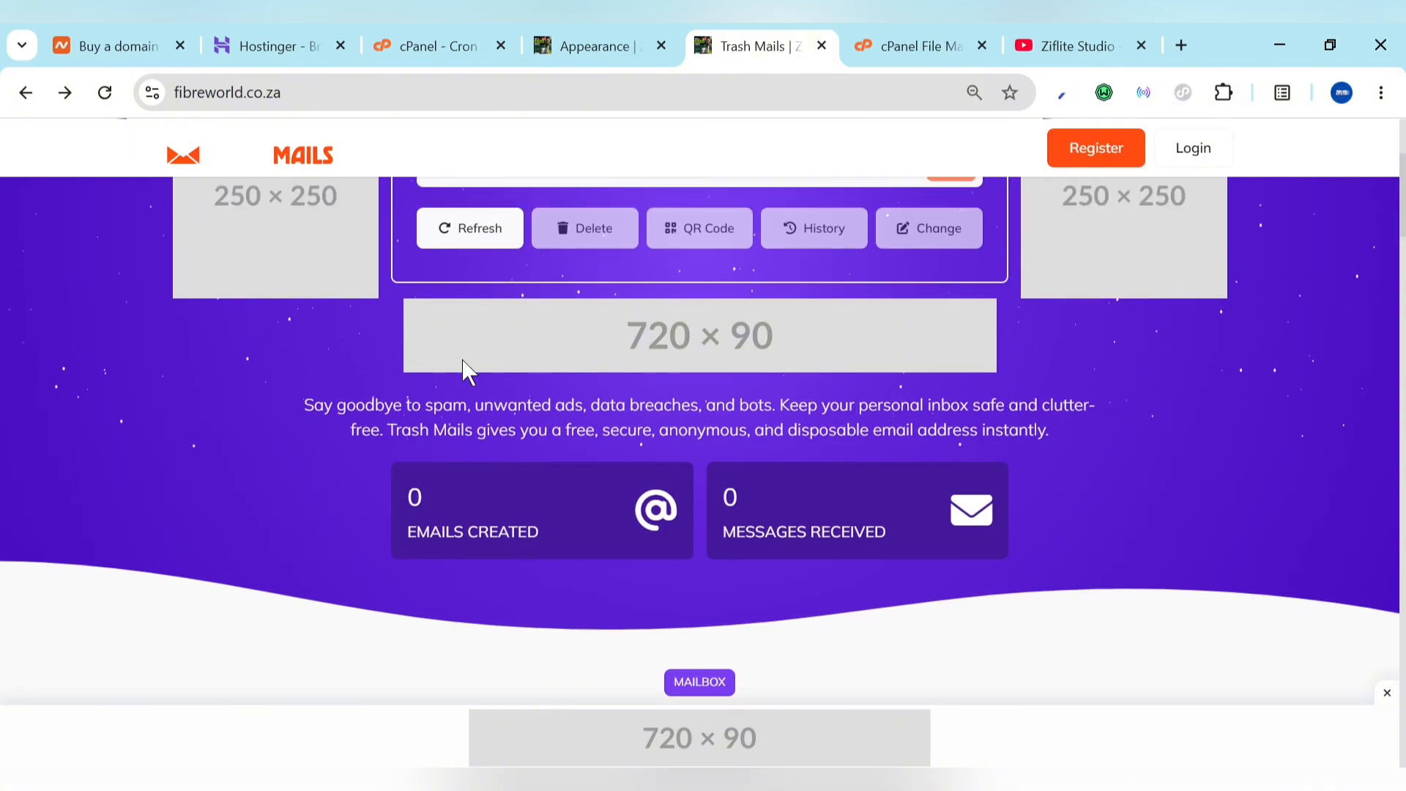
left_click(631, 33)
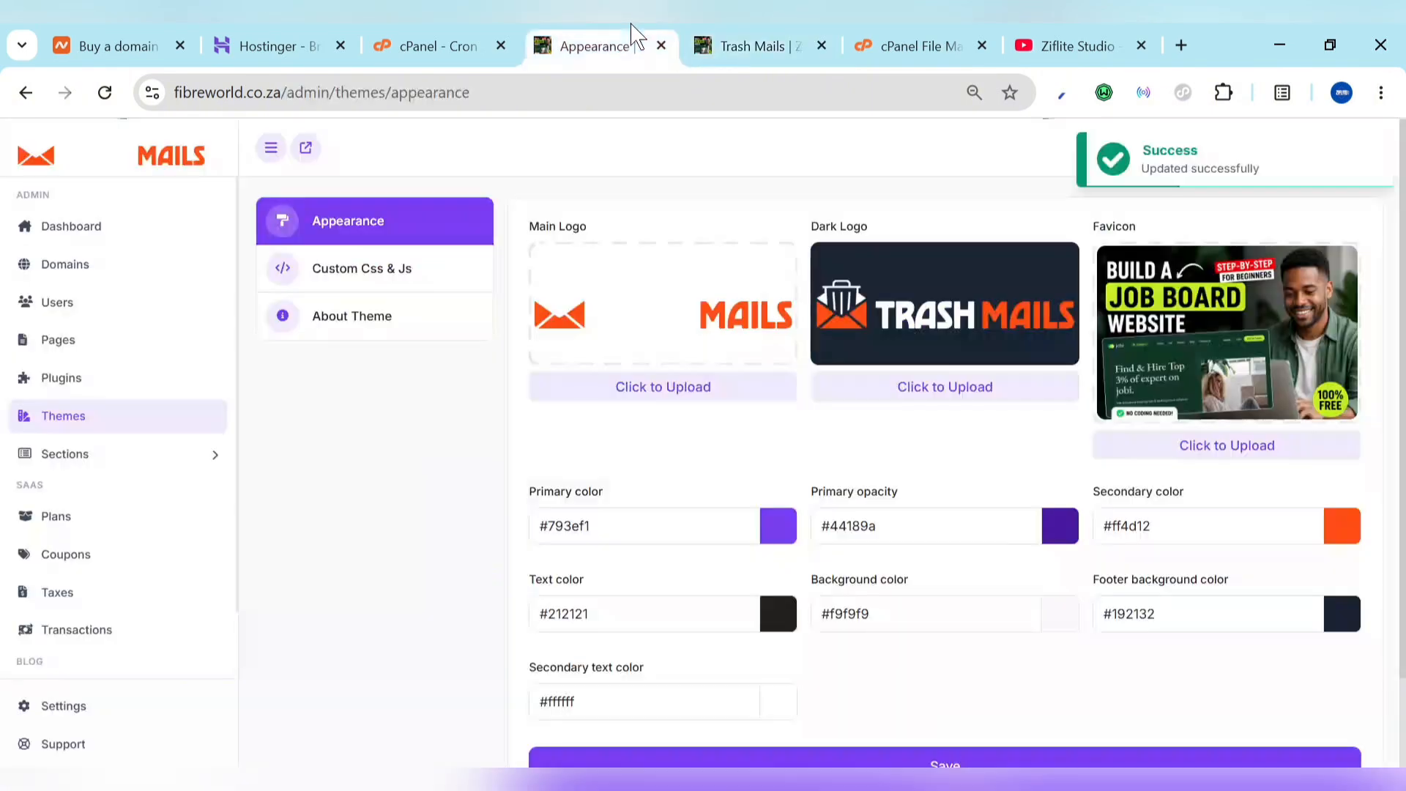
left_click(703, 38)
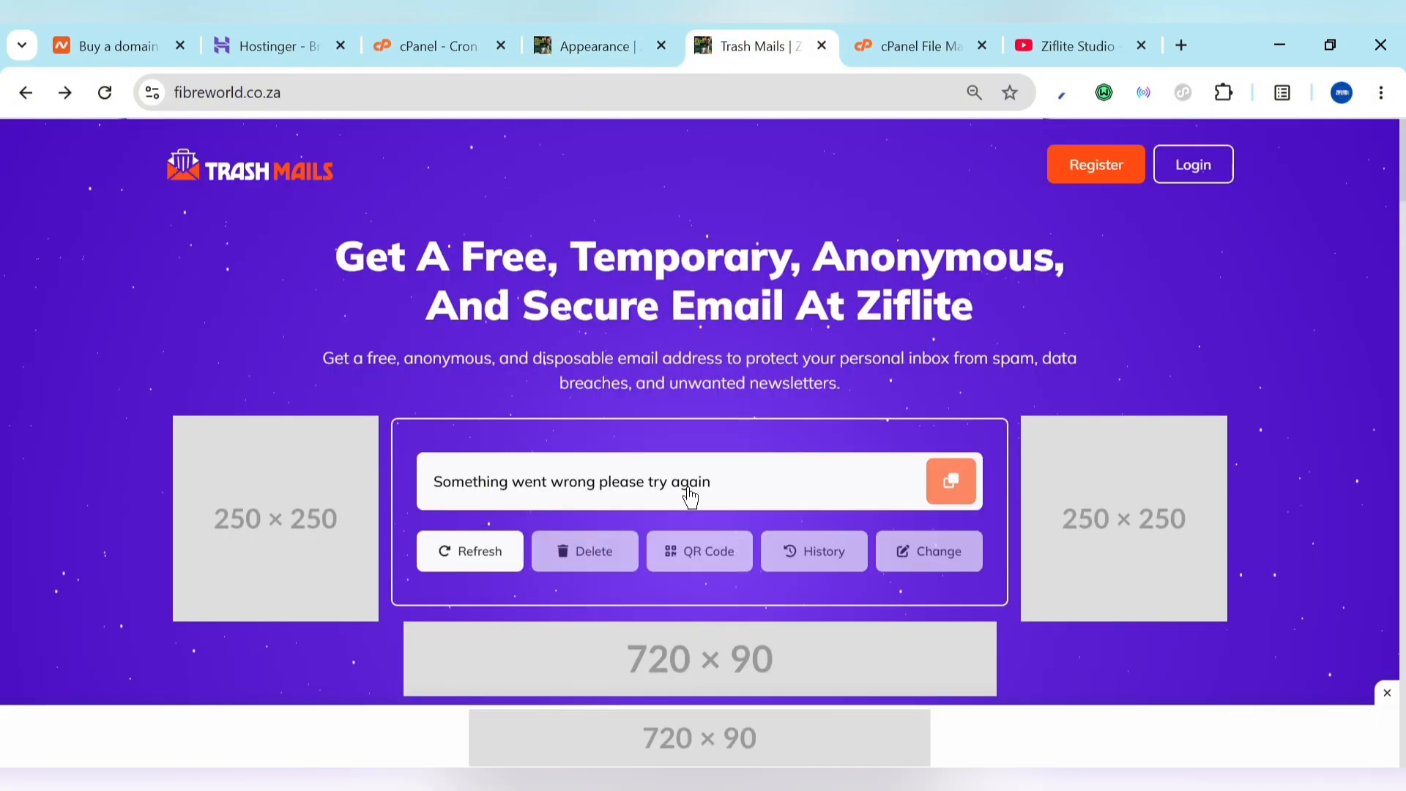
left_click(631, 33)
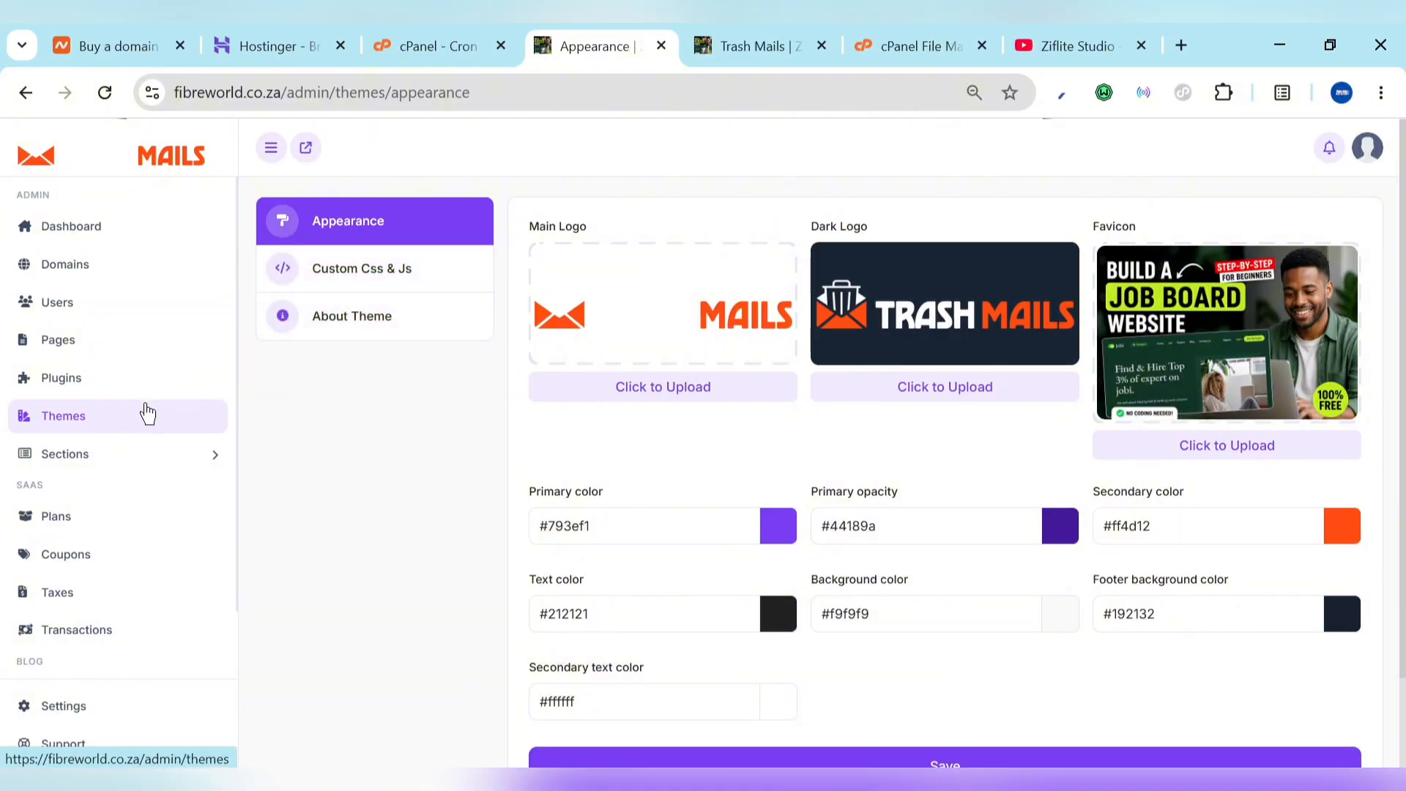
Step: Install the ReCaptcha plugin and open Google reCAPTCHA's Register a new site page in a new tab
left_click(24, 388)
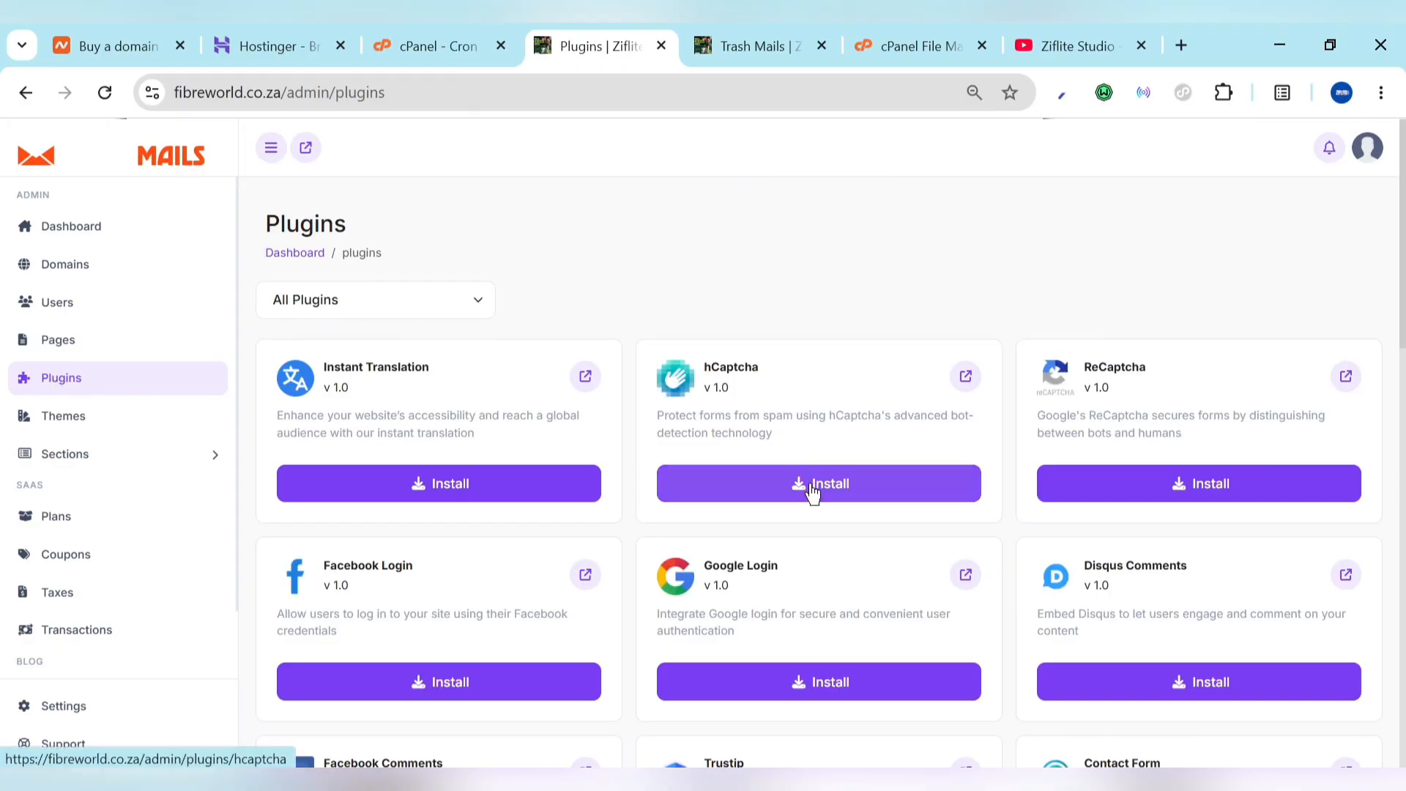
left_click(1215, 500)
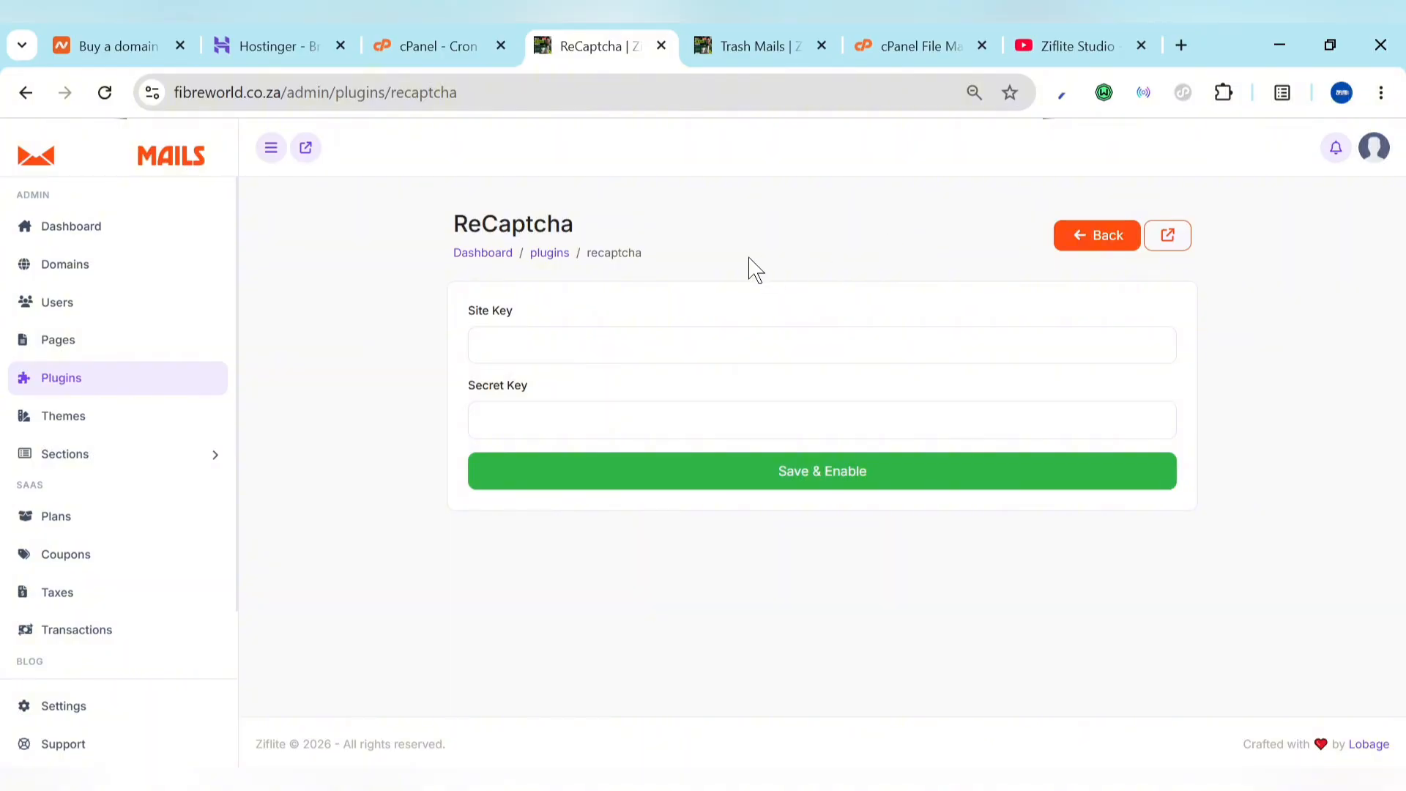
left_click(1168, 241)
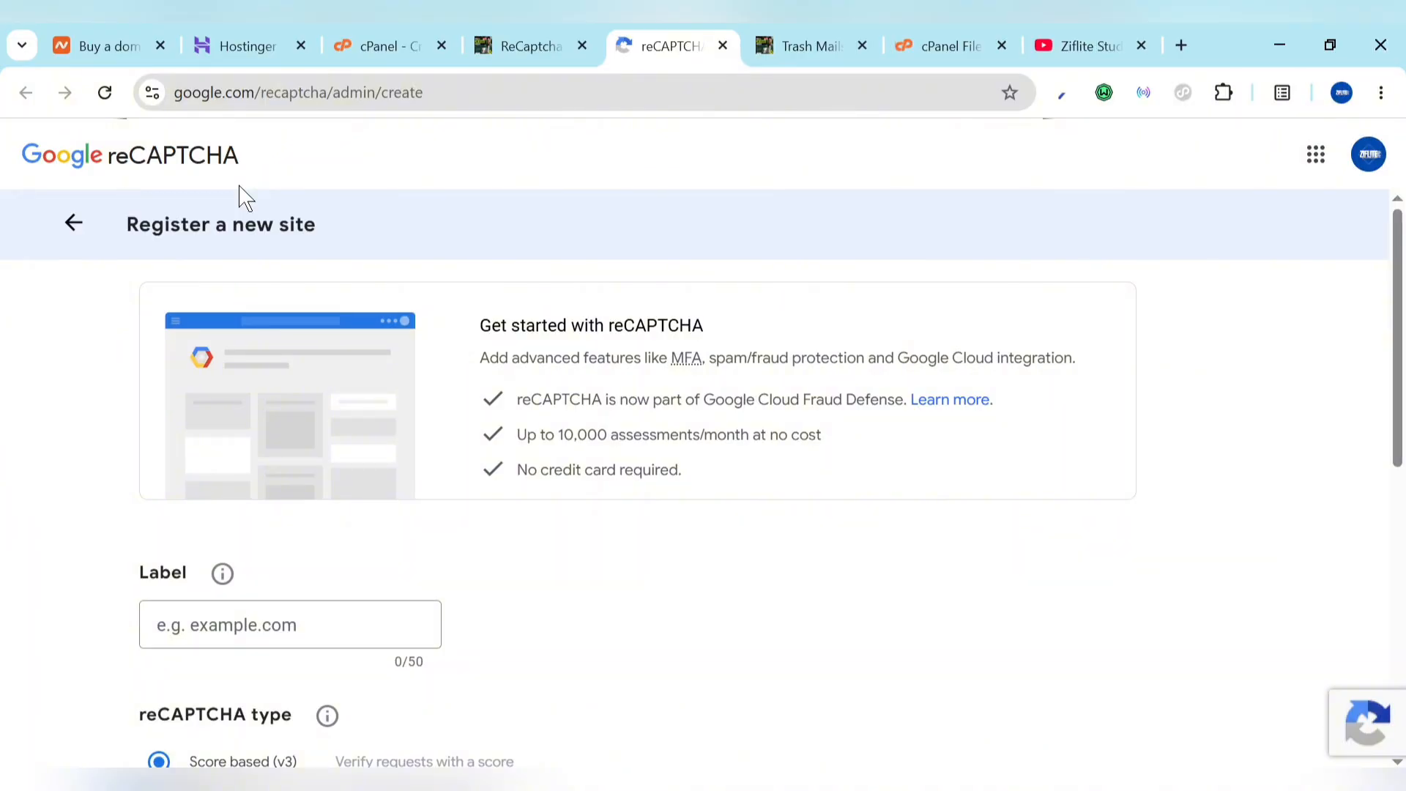
left_click(549, 40)
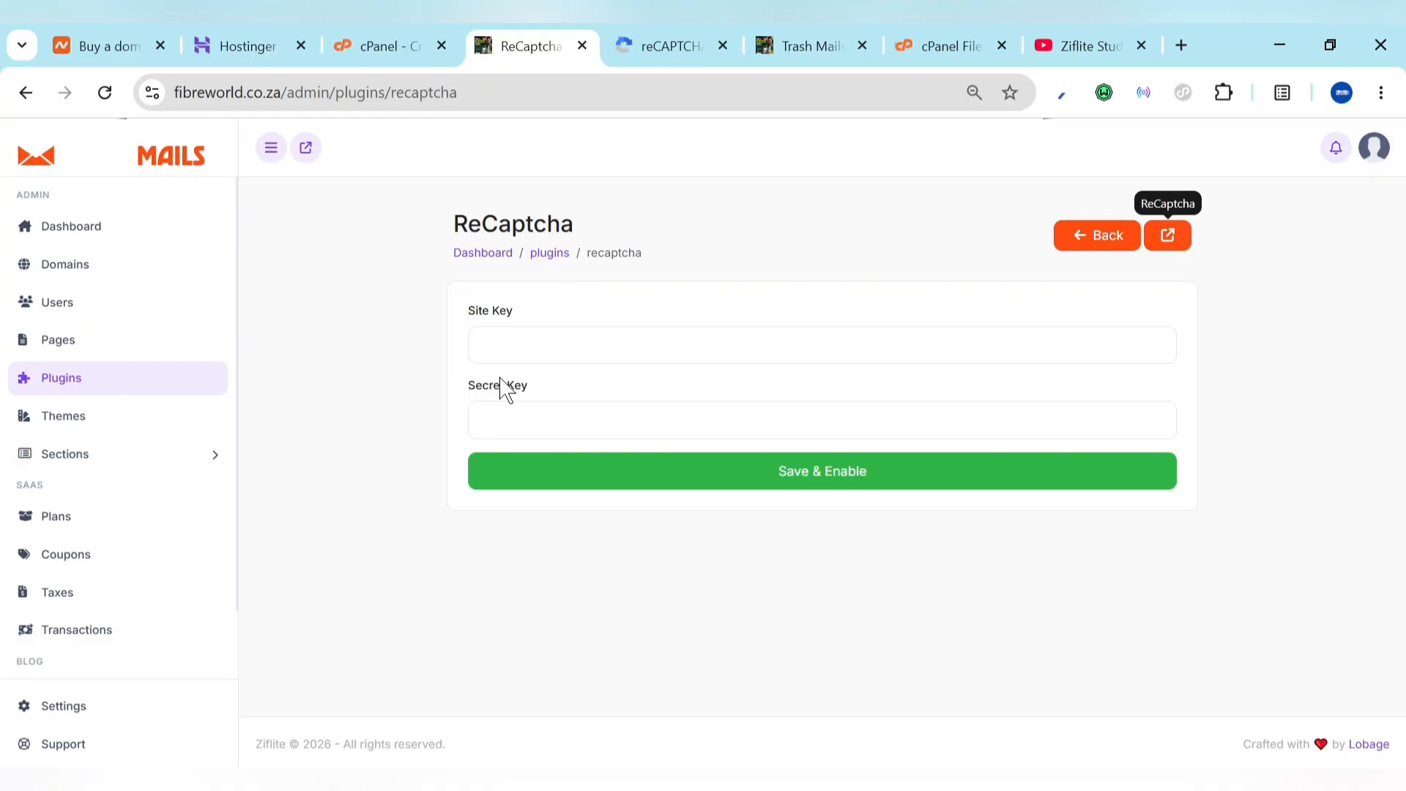
left_click(650, 44)
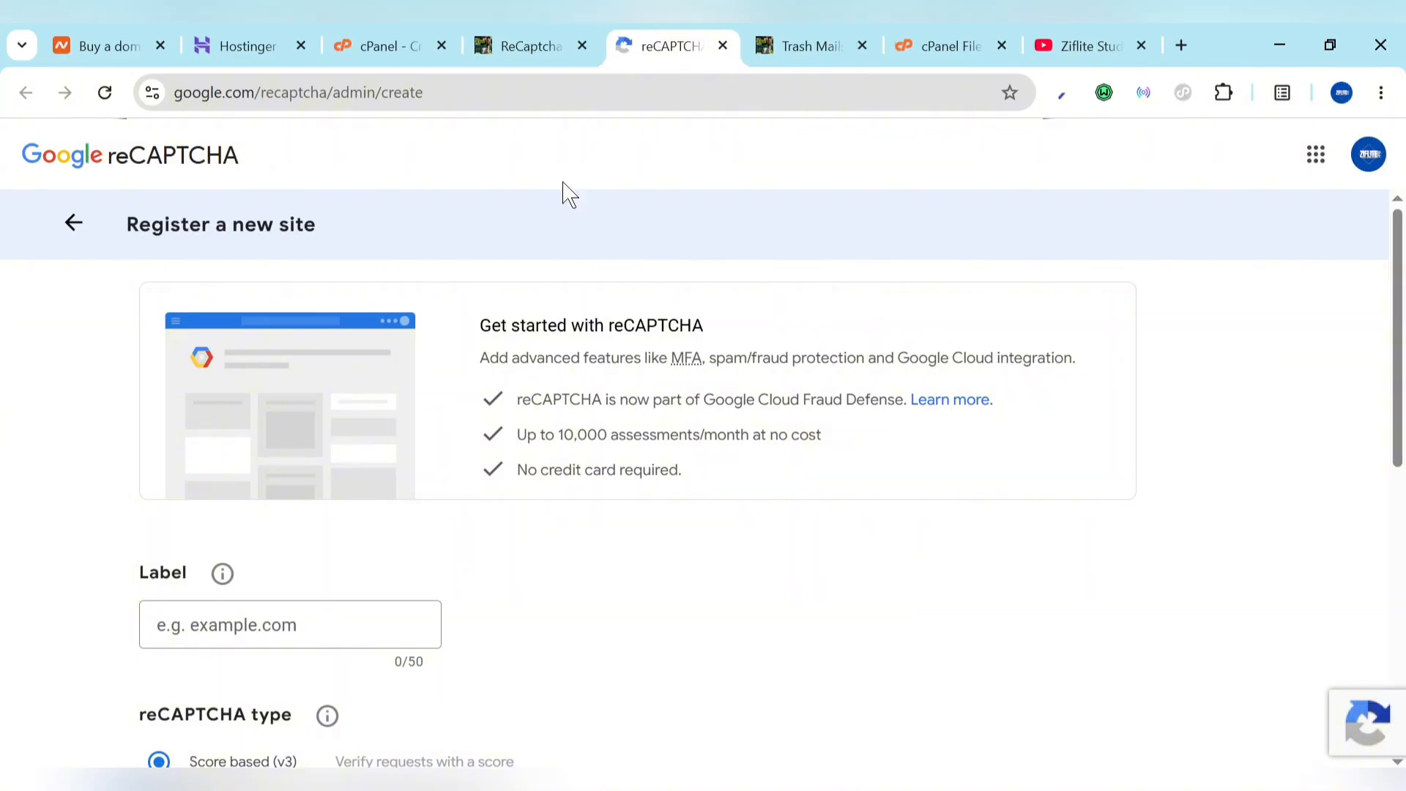
scroll(473, 553, "down", 3)
left_click(333, 384)
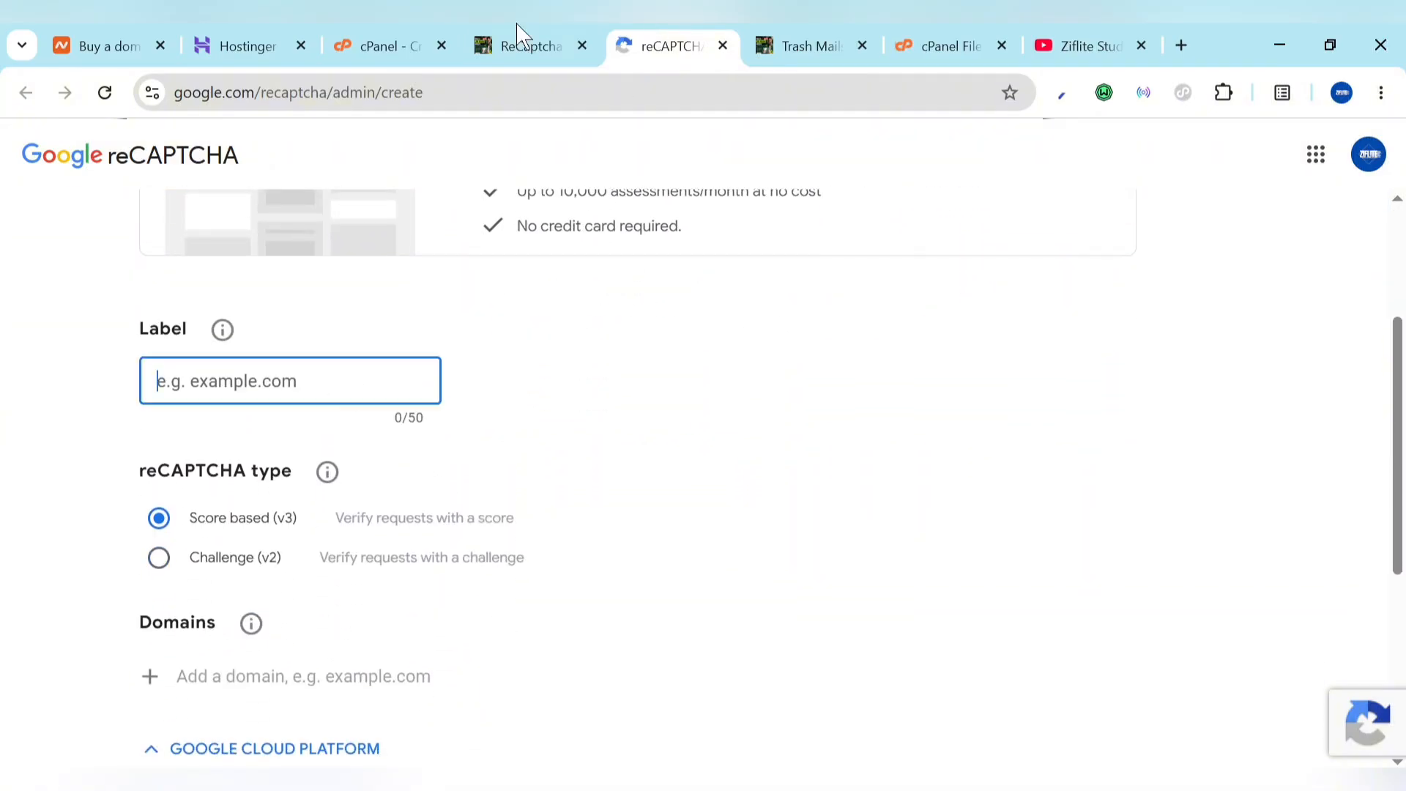
left_click(520, 43)
left_click_drag(279, 93, 48, 101)
key("ctrl+c")
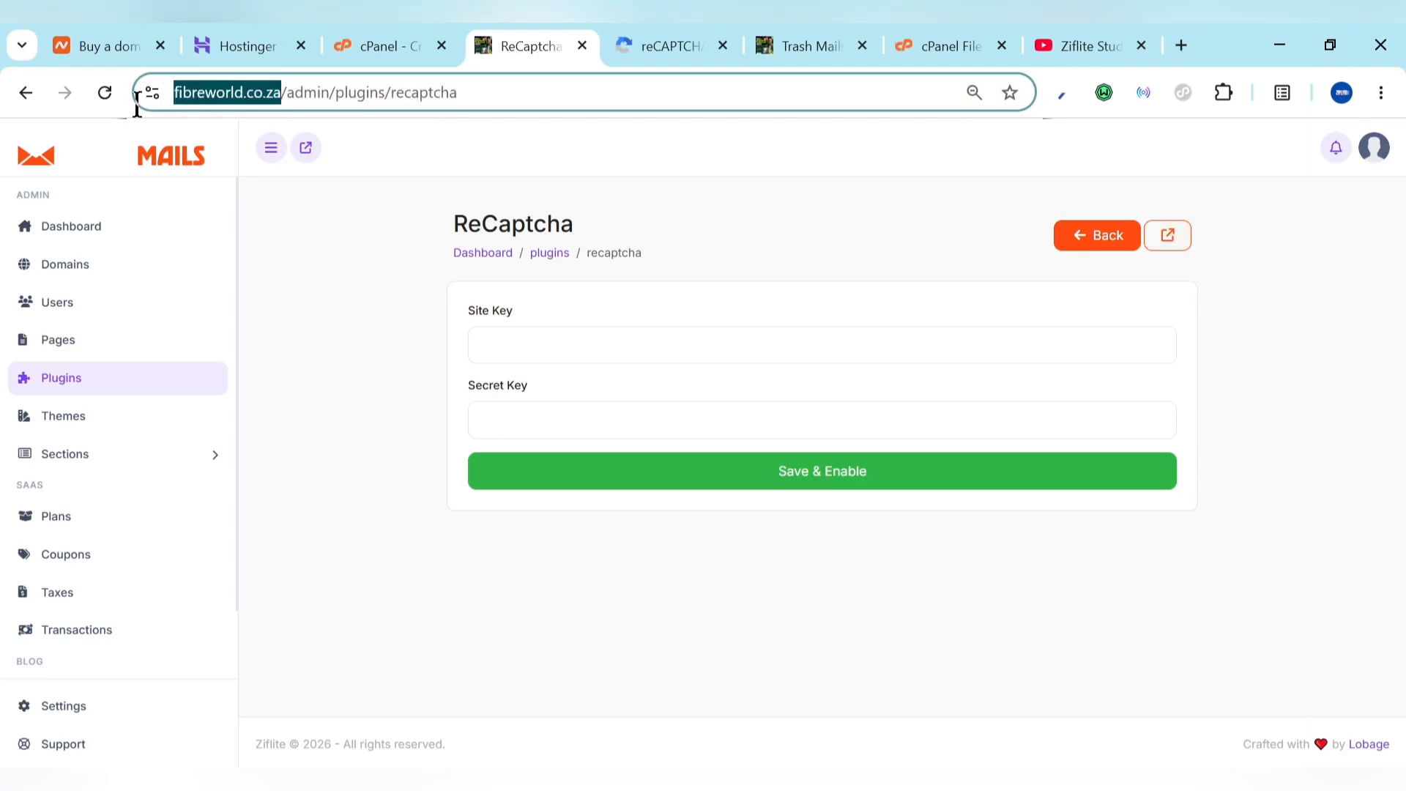
left_click(634, 38)
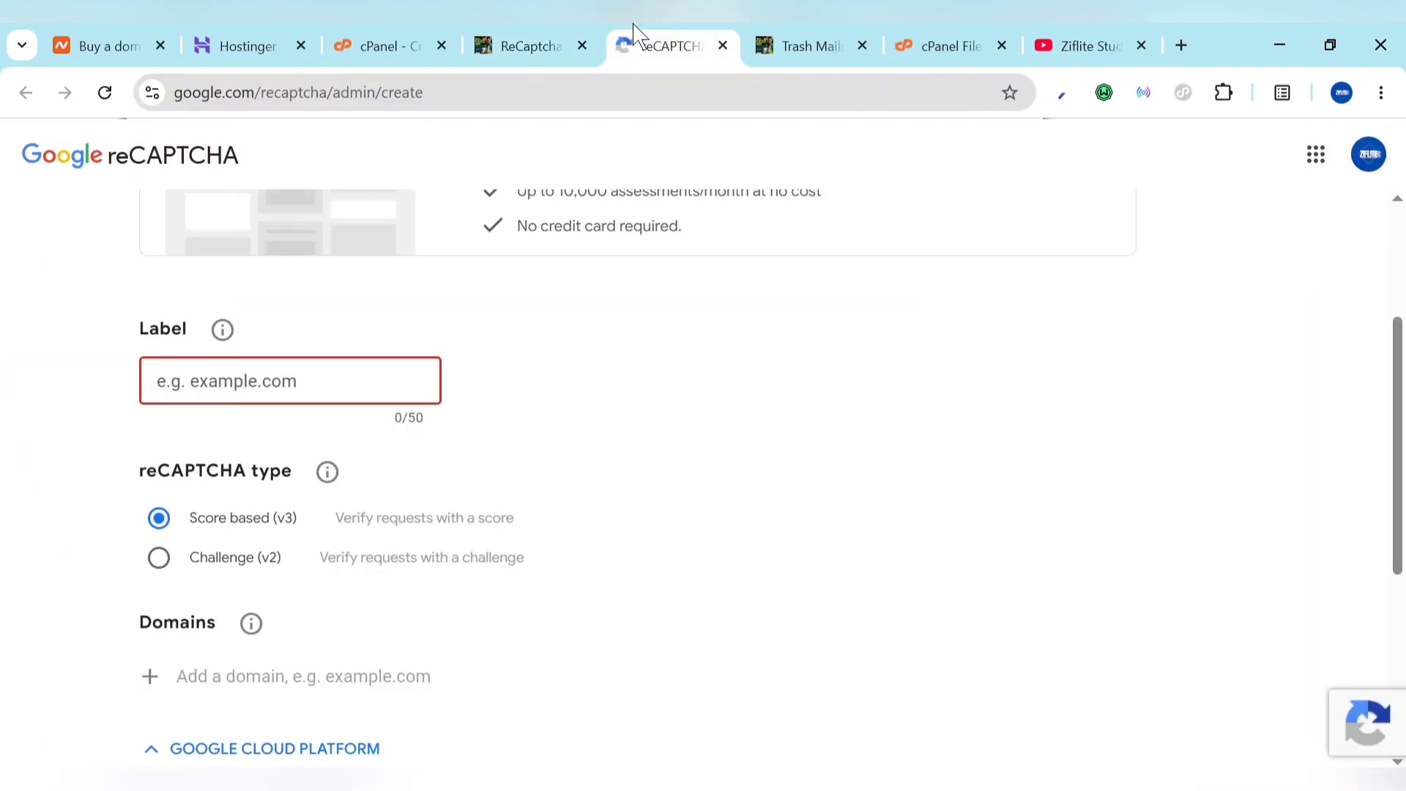
left_click(526, 38)
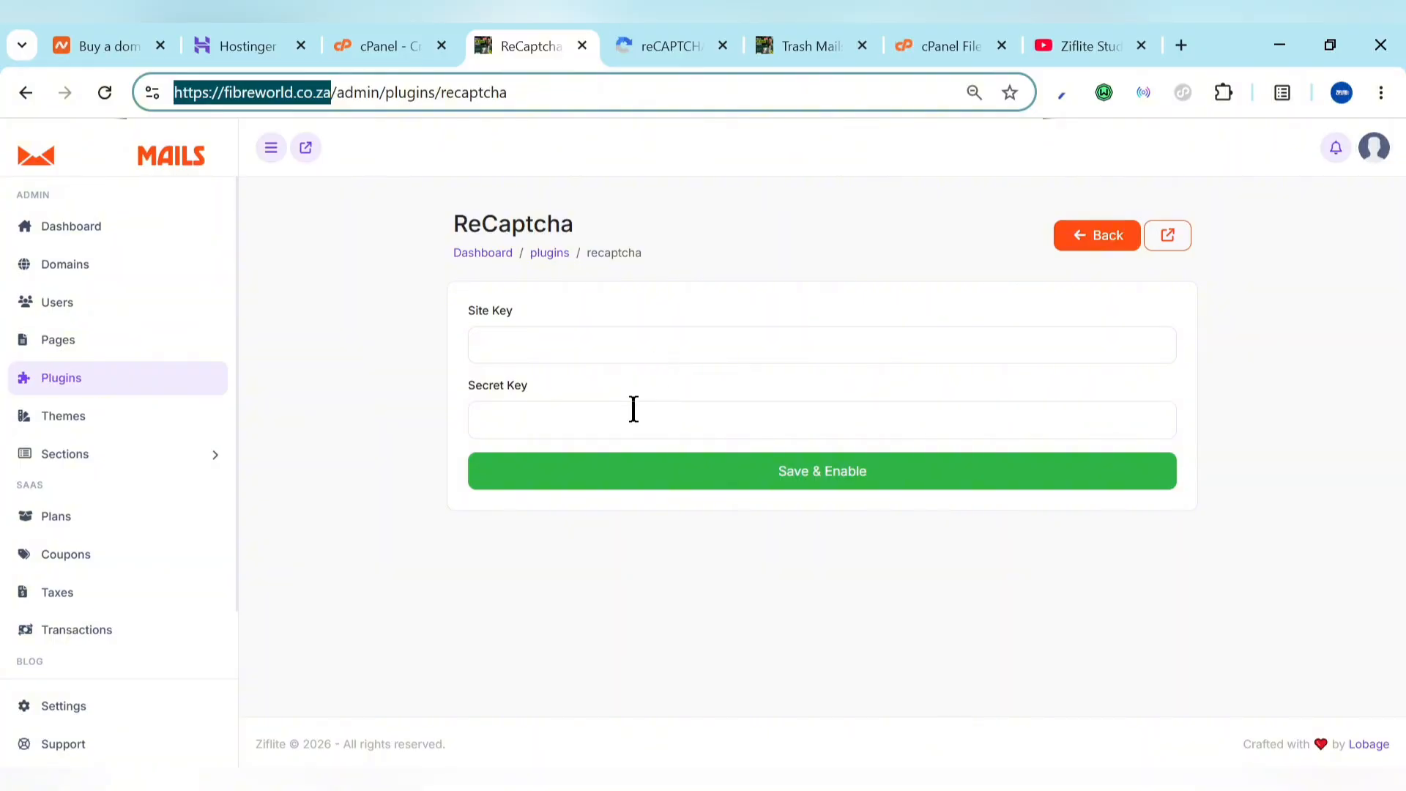
left_click(708, 41)
left_click(316, 372)
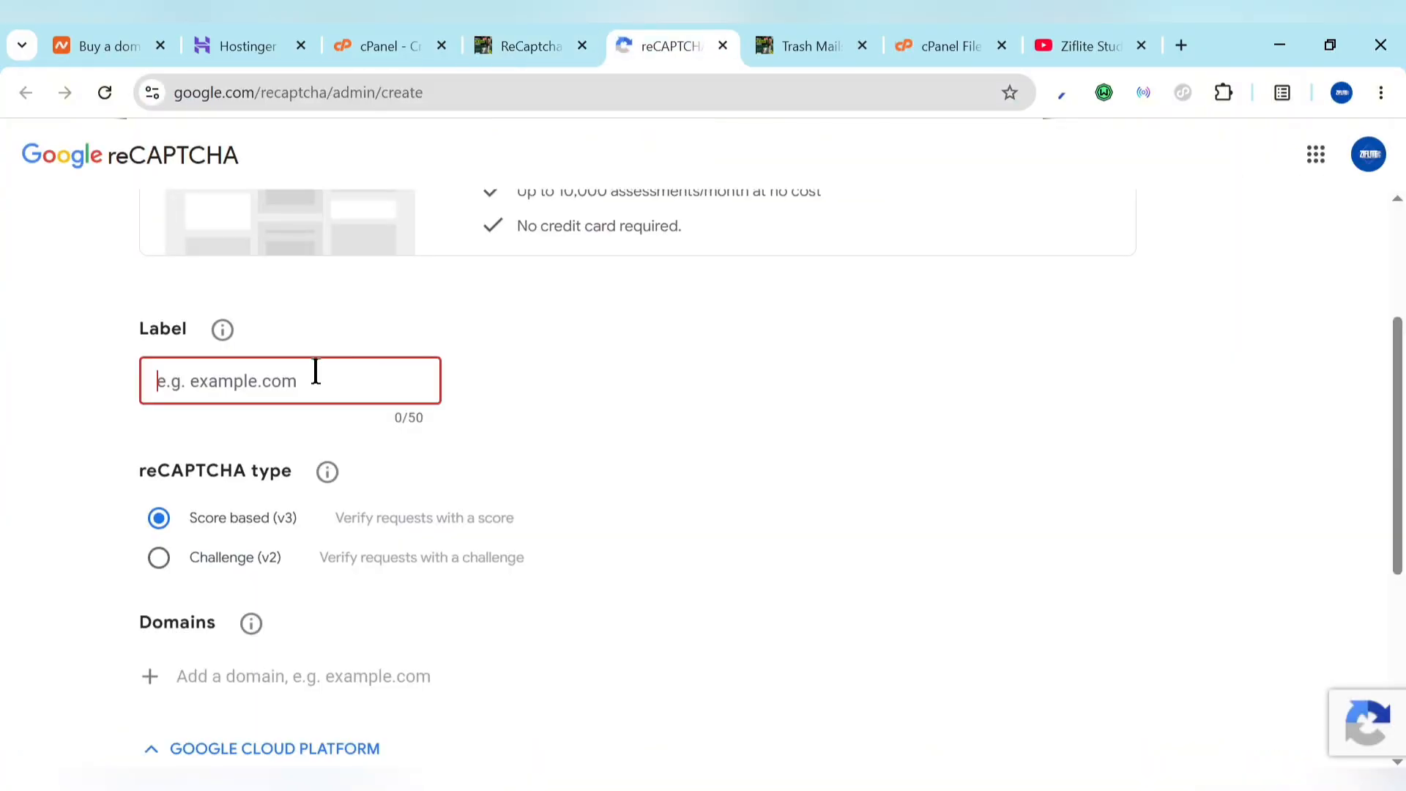
key("ctrl+v")
left_click(526, 408)
scroll(448, 505, "down", 2)
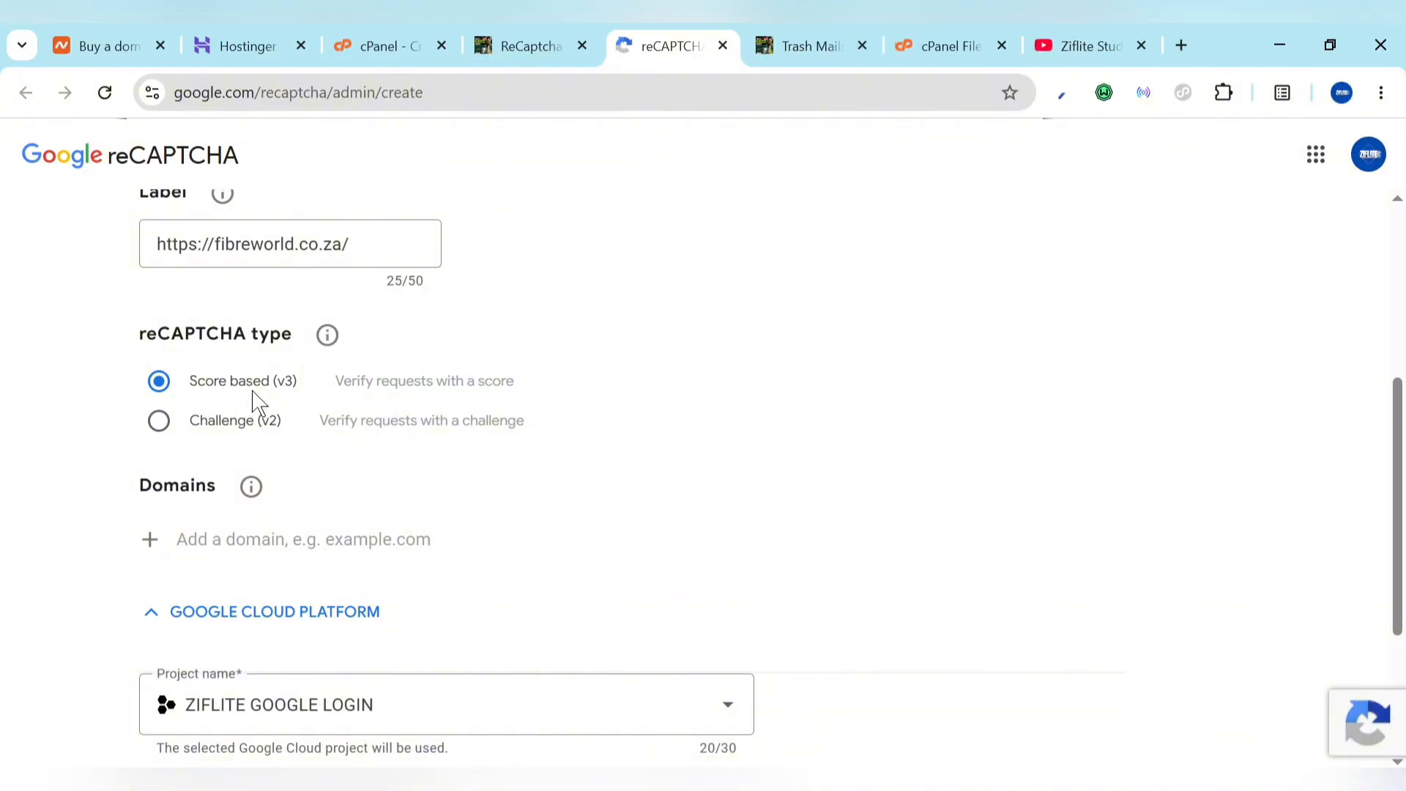
left_click(537, 40)
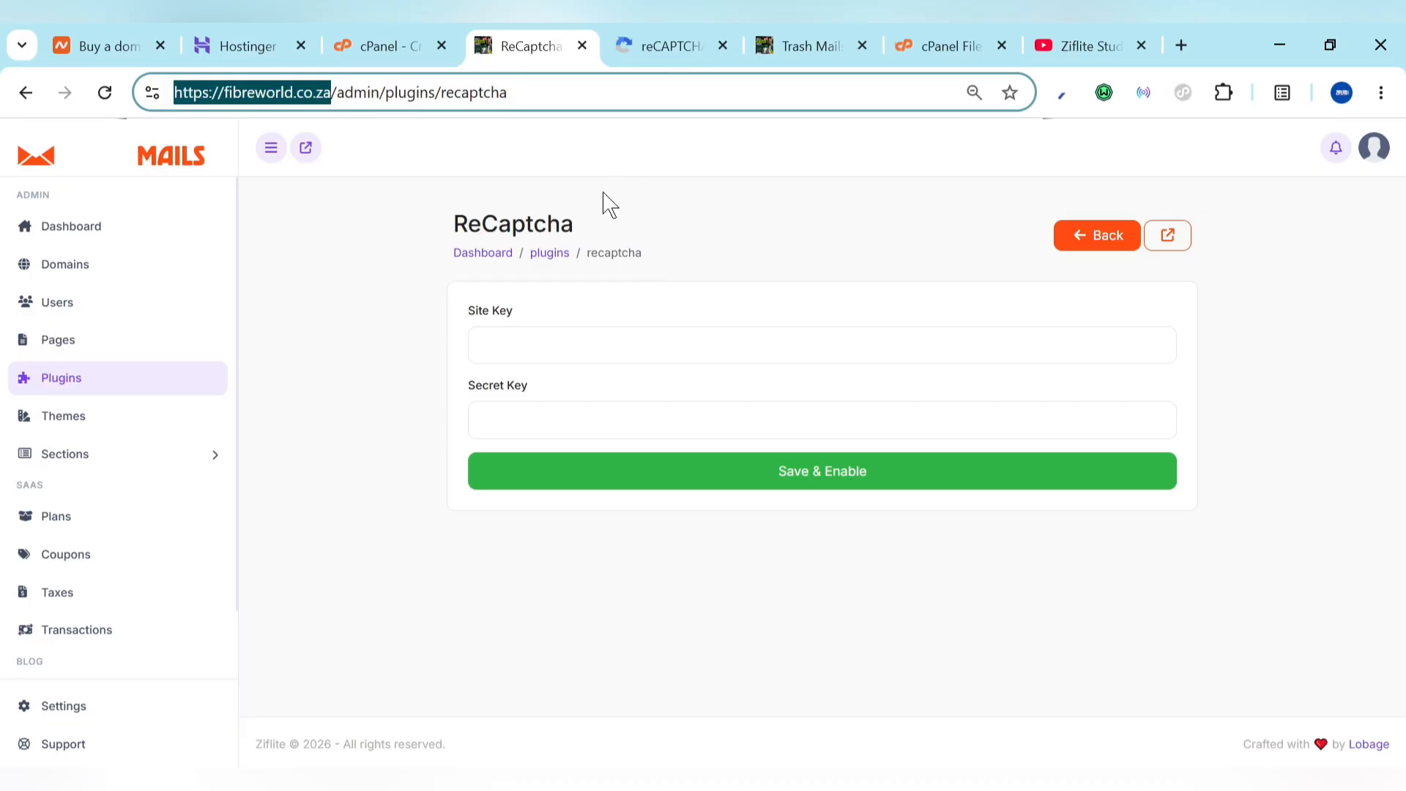
left_click(728, 26)
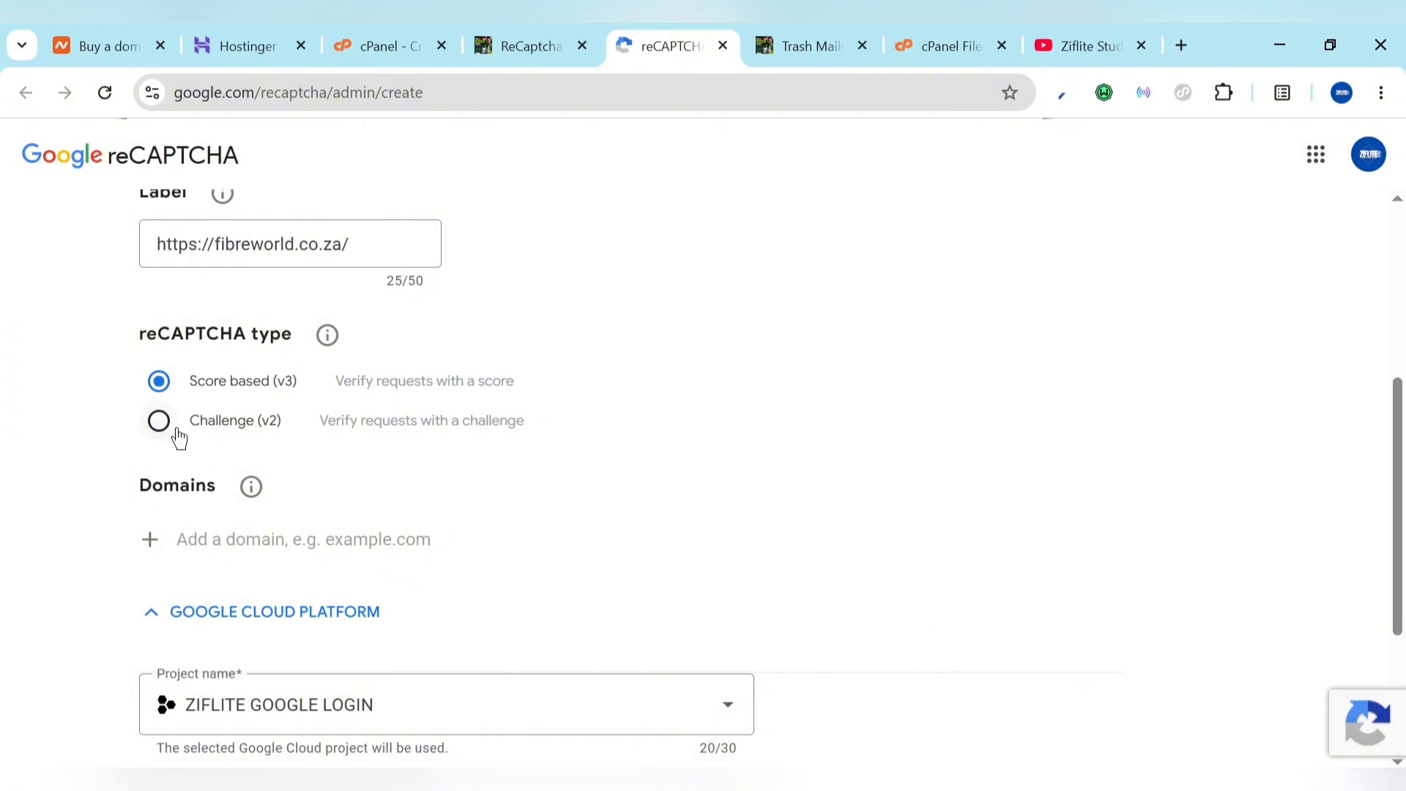
scroll(277, 527, "down", 2)
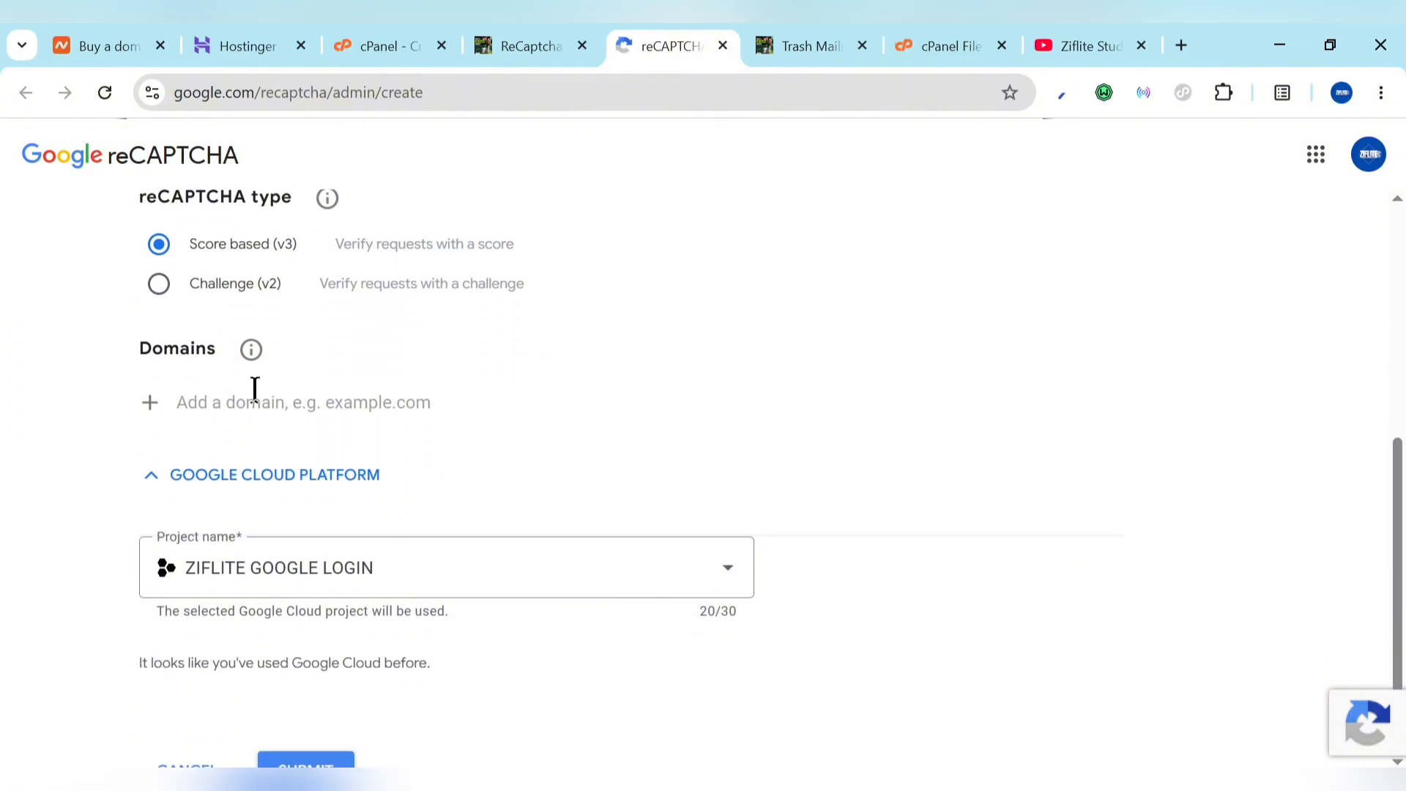
left_click(255, 393)
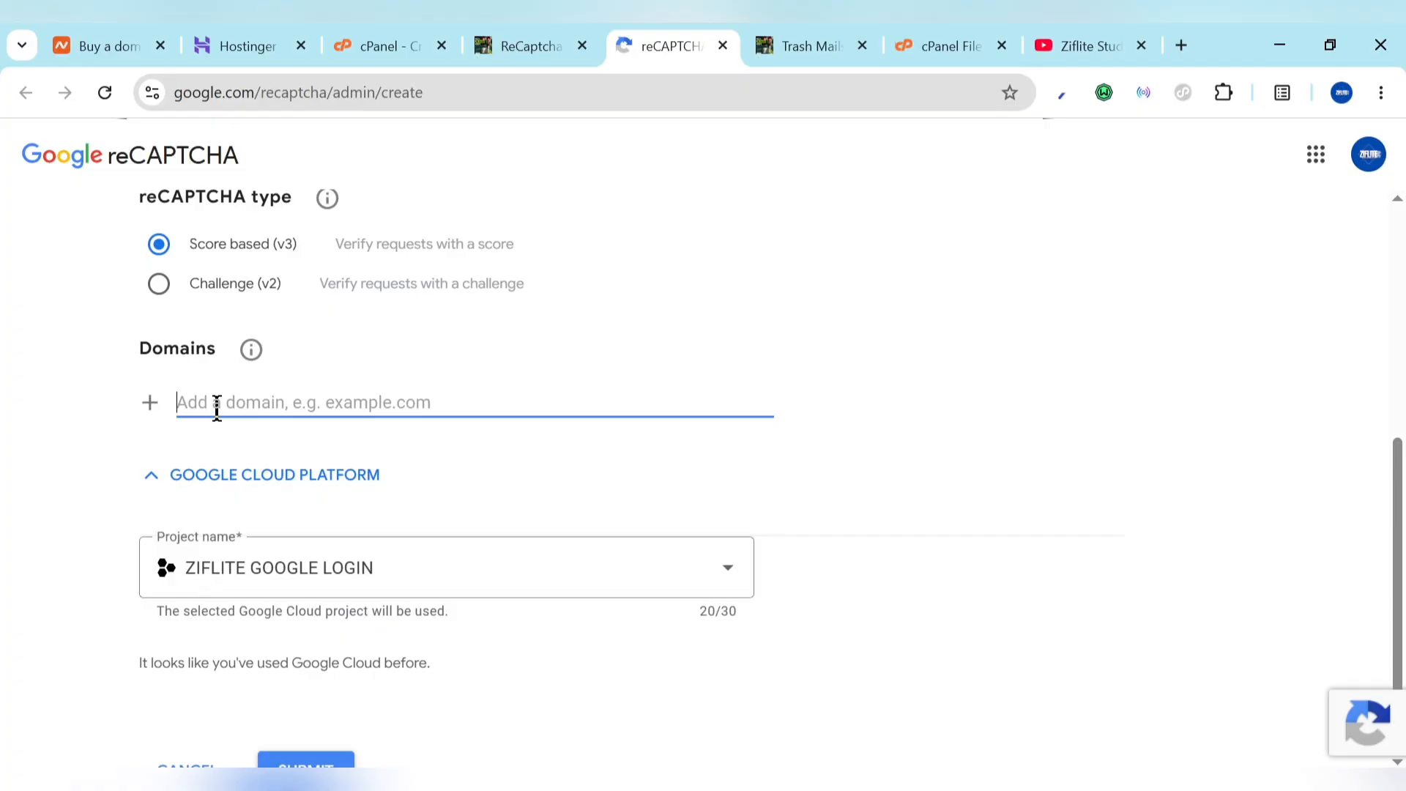
key("ctrl+v")
key("BackSpace")
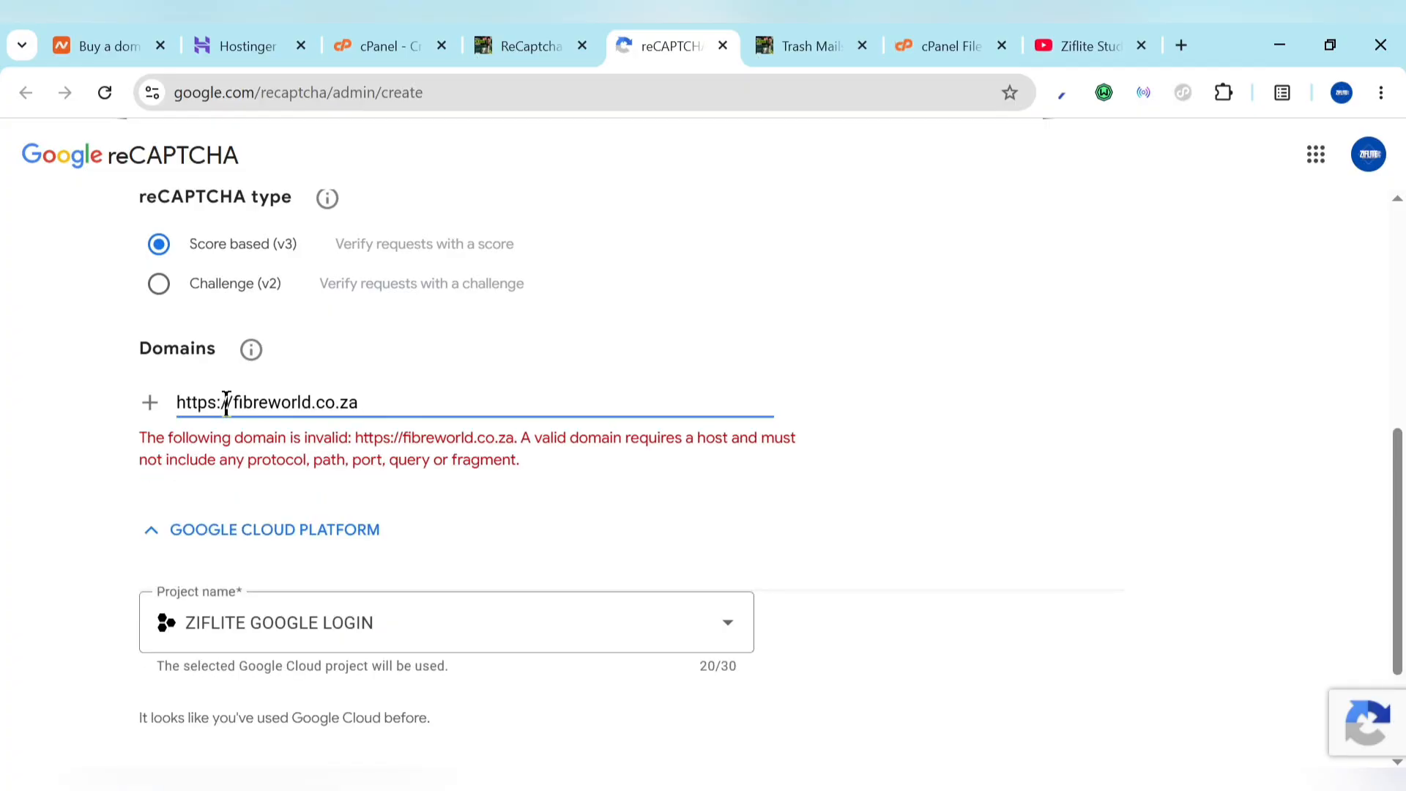
left_click_drag(234, 405, 95, 411)
key("BackSpace")
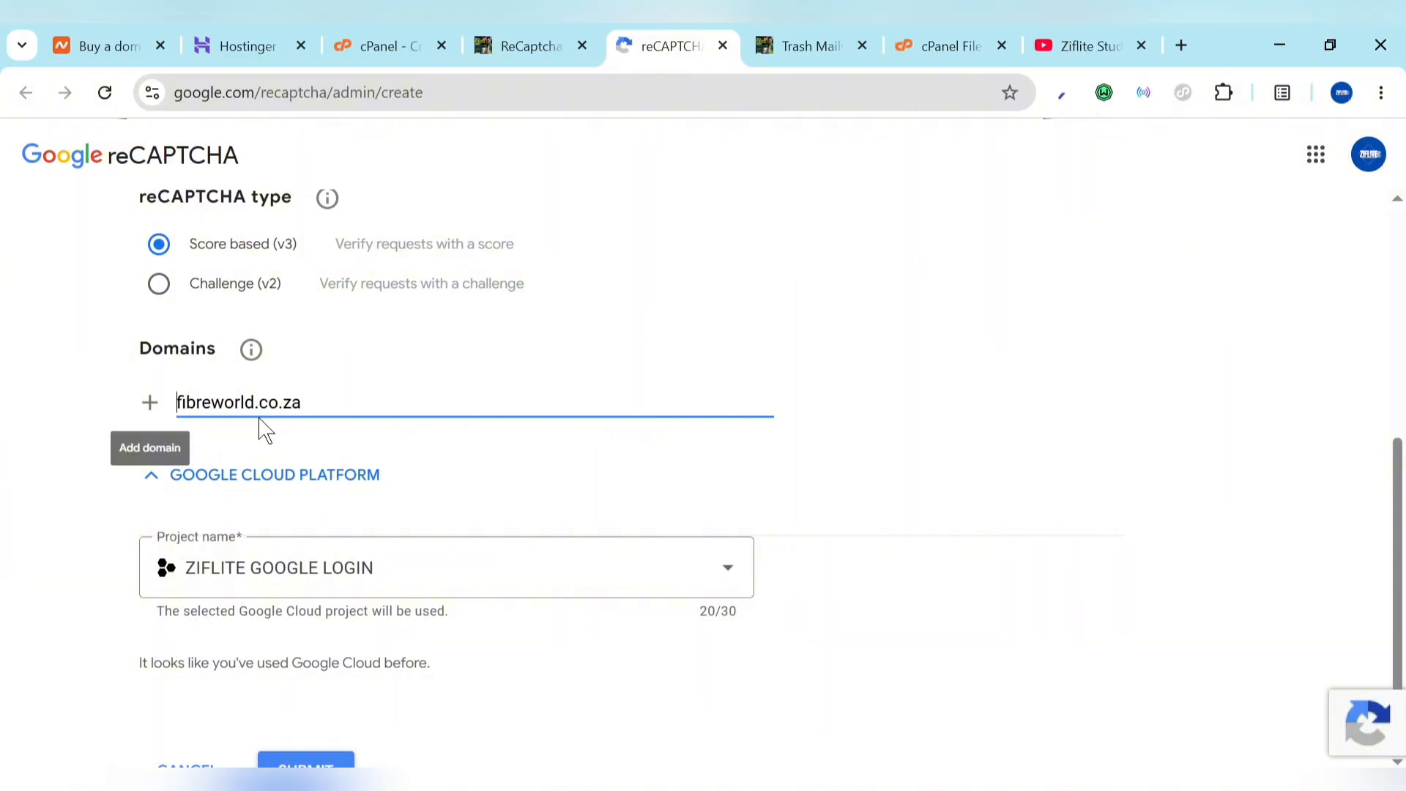
scroll(440, 449, "down", 2)
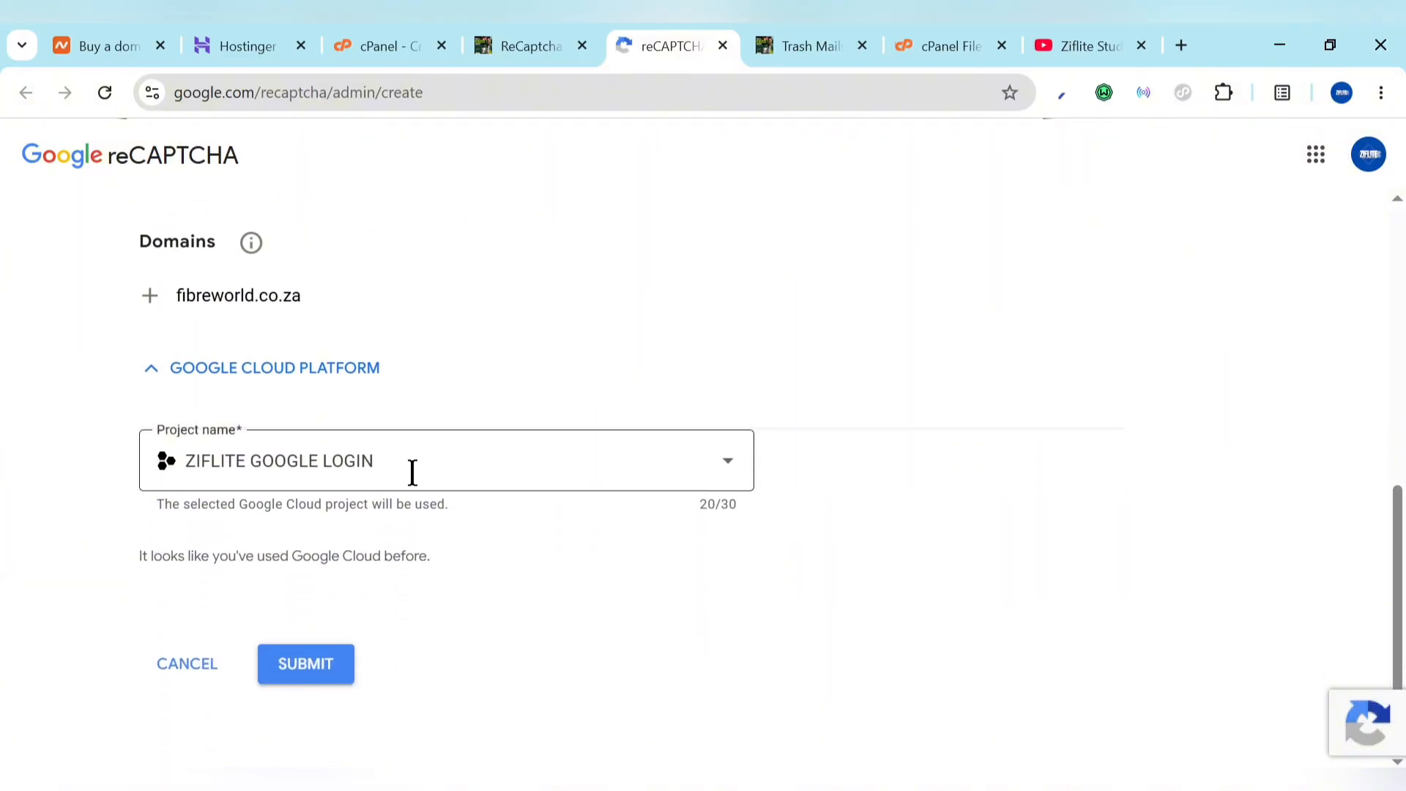
left_click(411, 472)
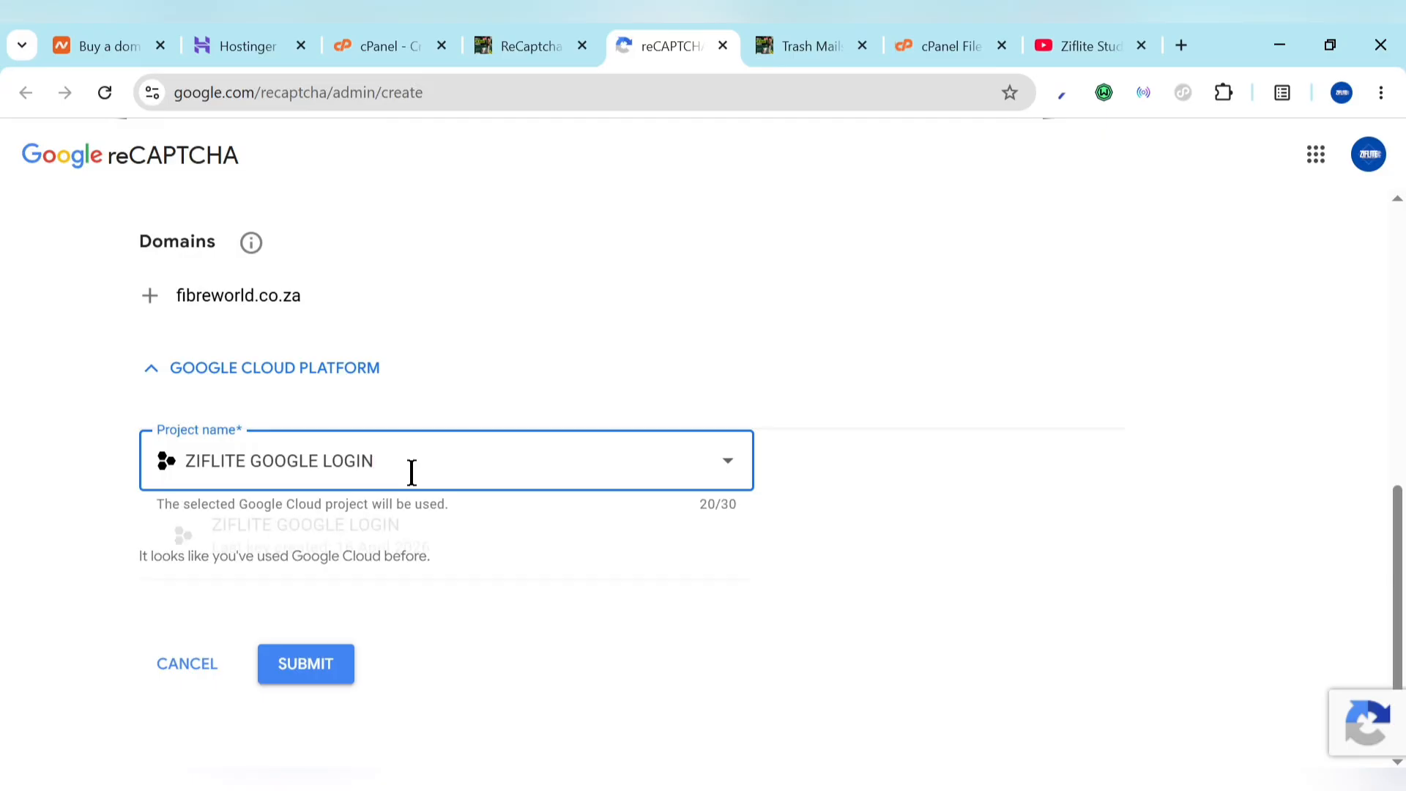
left_click(347, 660)
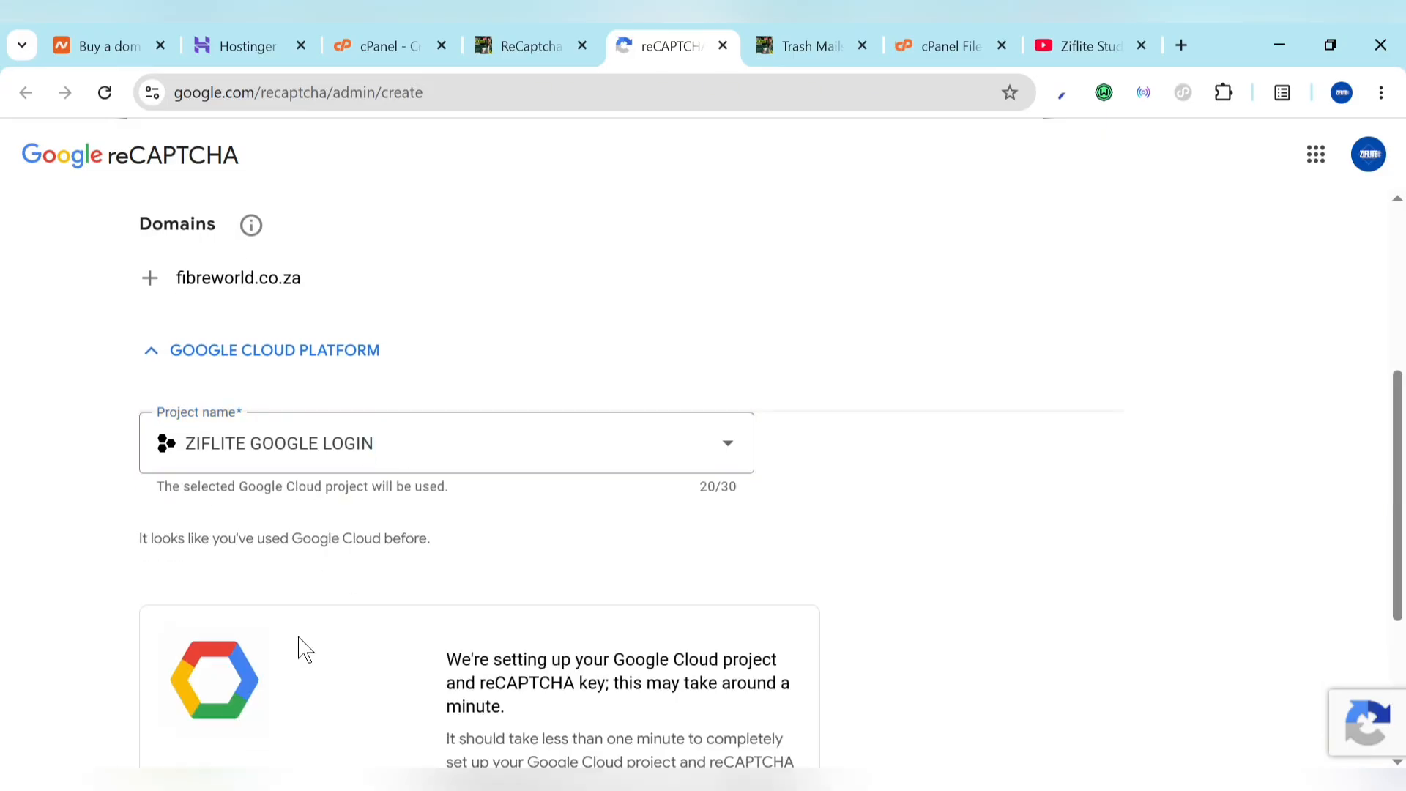
Step: Copy the new site key and paste it into the ReCaptcha plugin's Site Key field
scroll(407, 571, "down", 3)
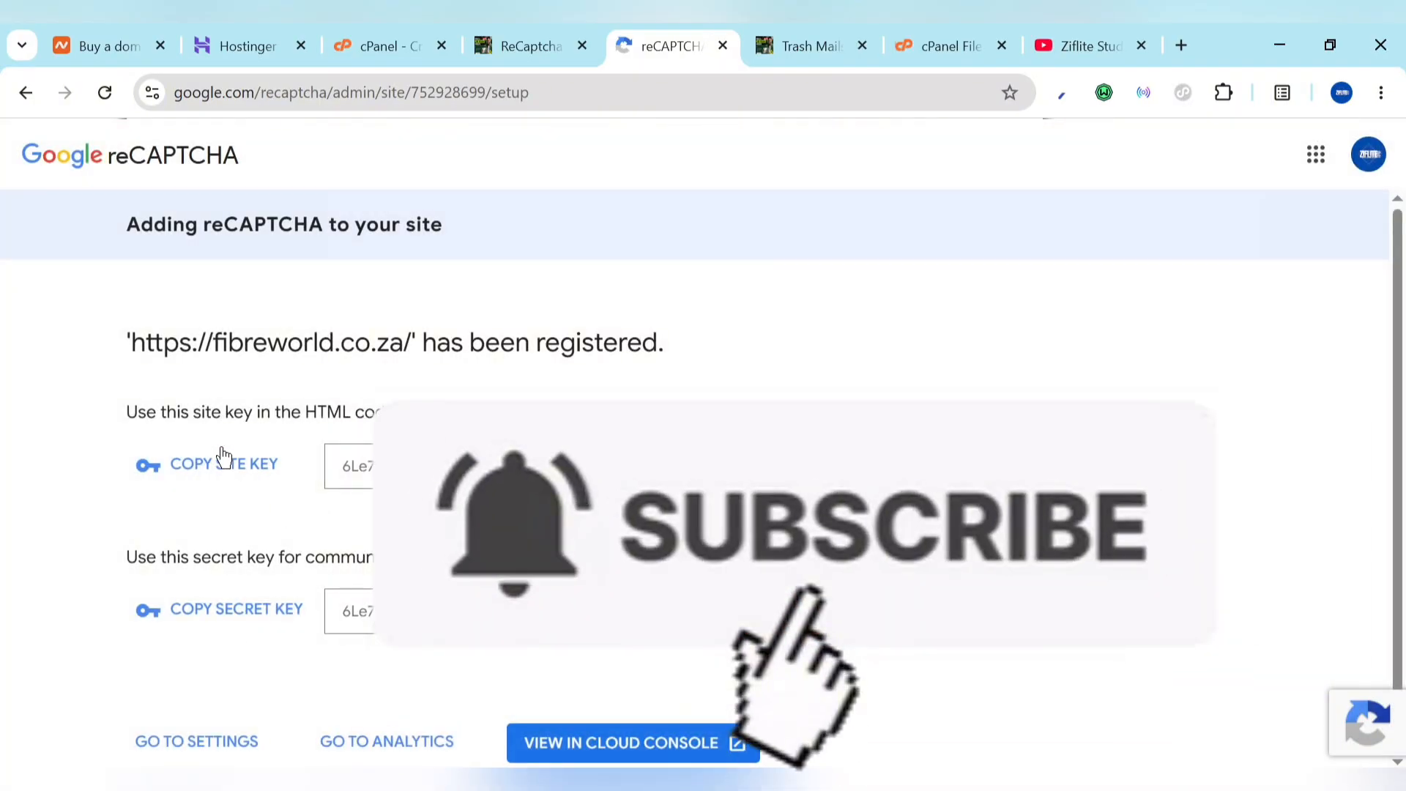
left_click(233, 464)
left_click(531, 45)
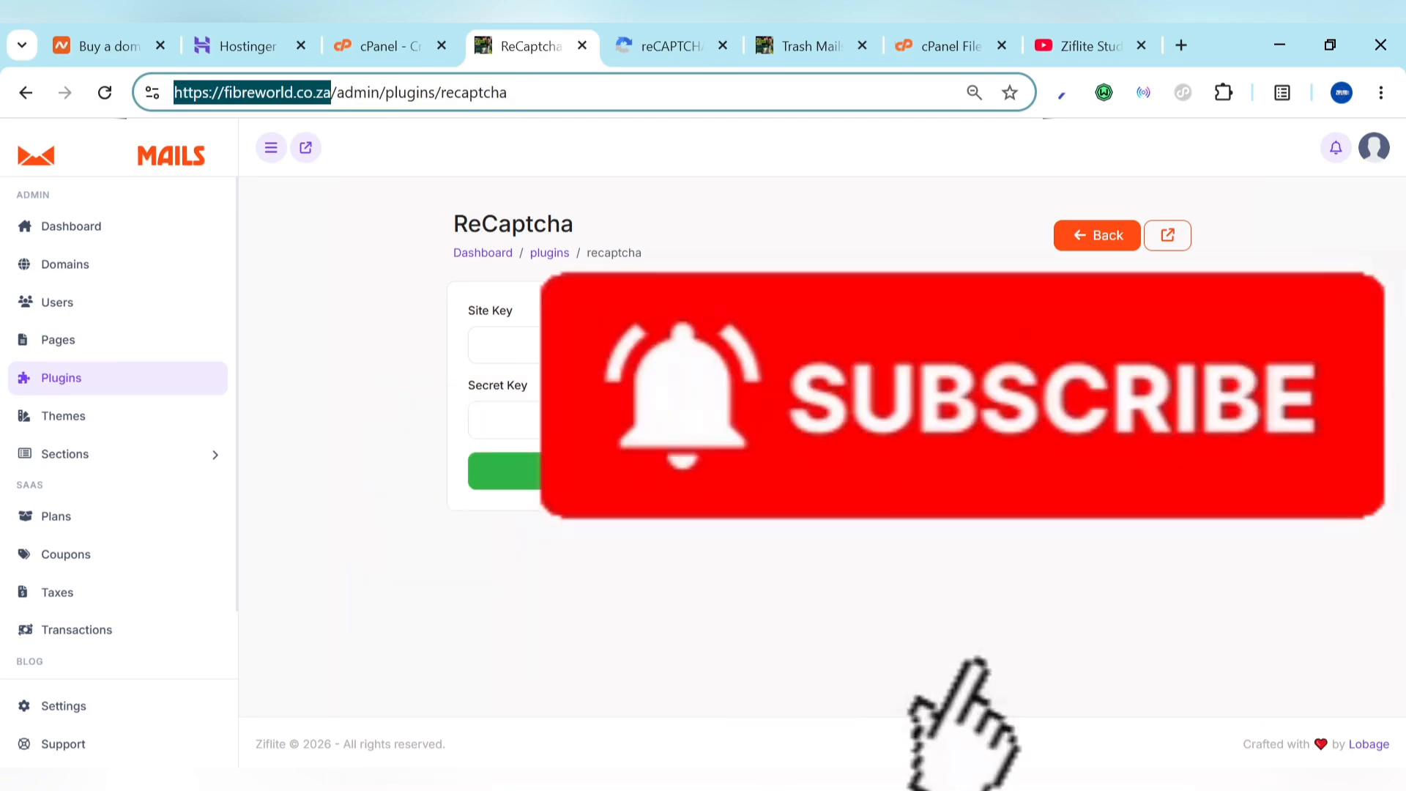
key("ctrl+v")
Step: Copy the new secret key and return to the ReCaptcha plugin page
left_click(669, 37)
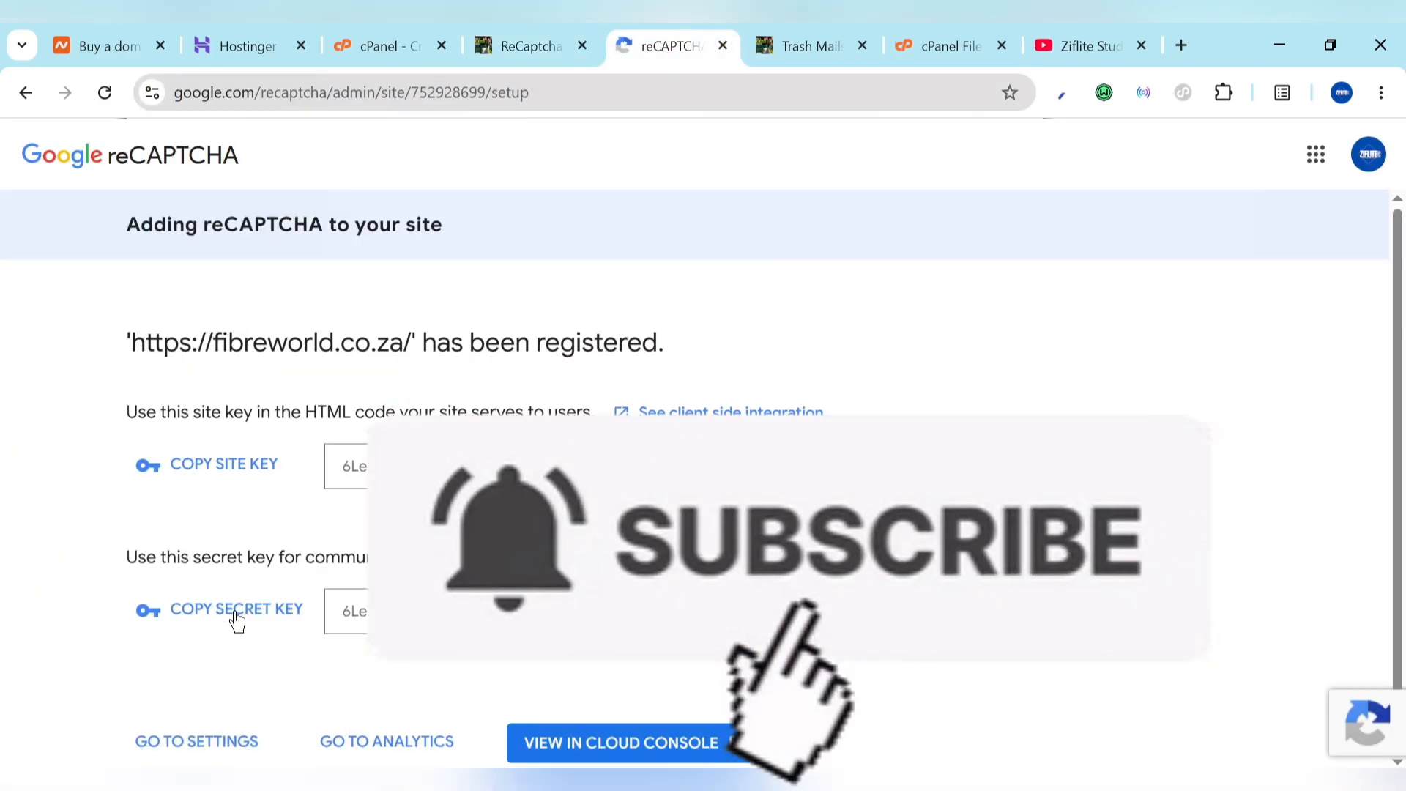
left_click(237, 621)
left_click(520, 40)
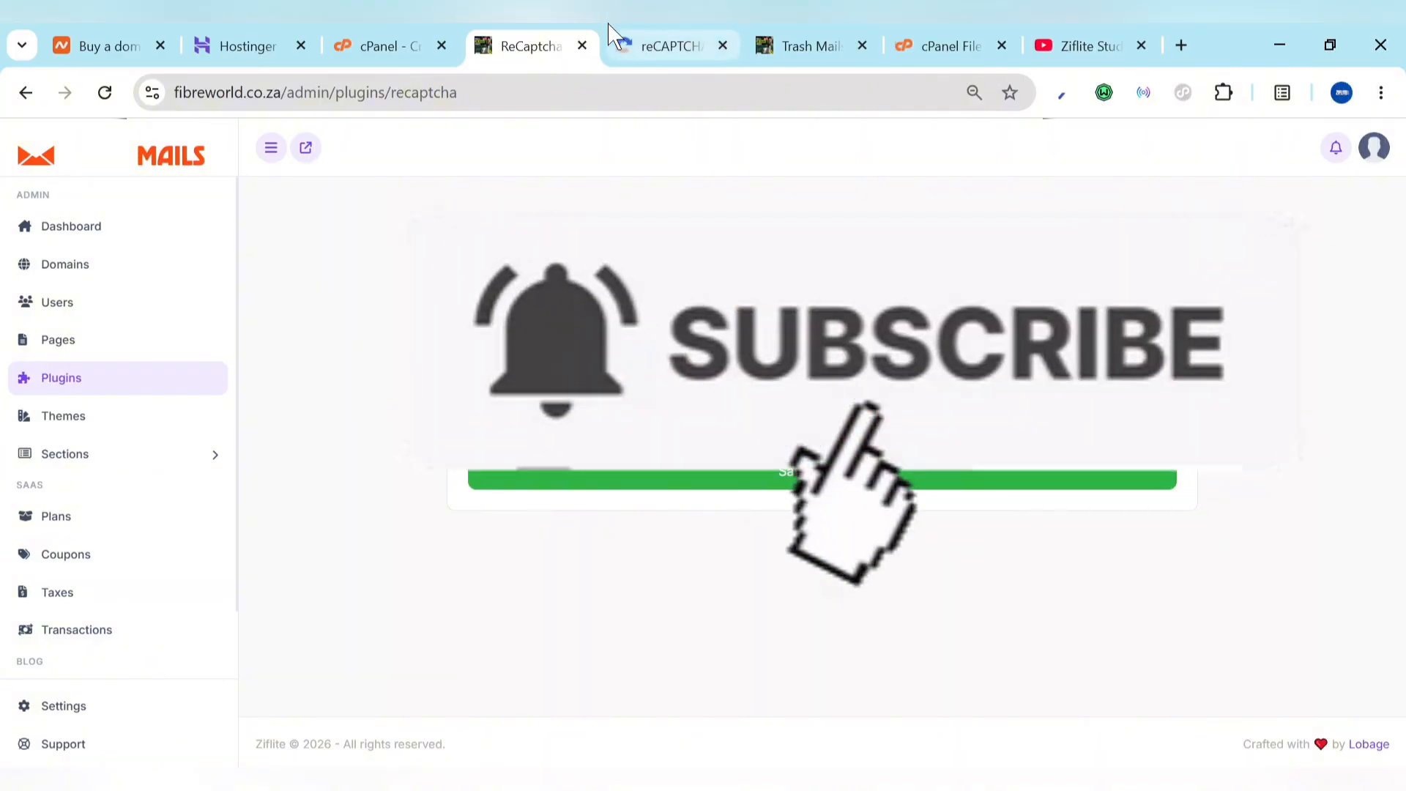
left_click(674, 33)
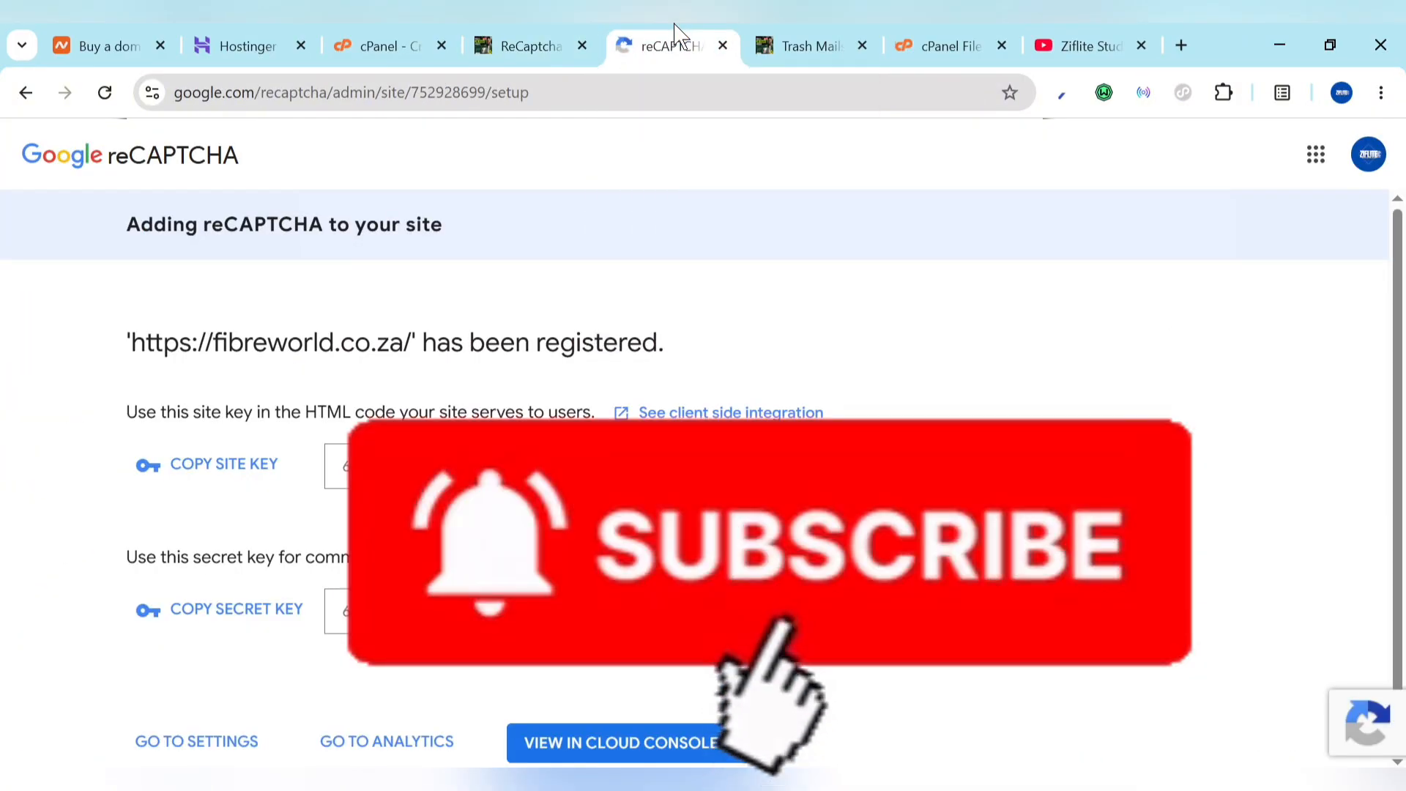
left_click(563, 29)
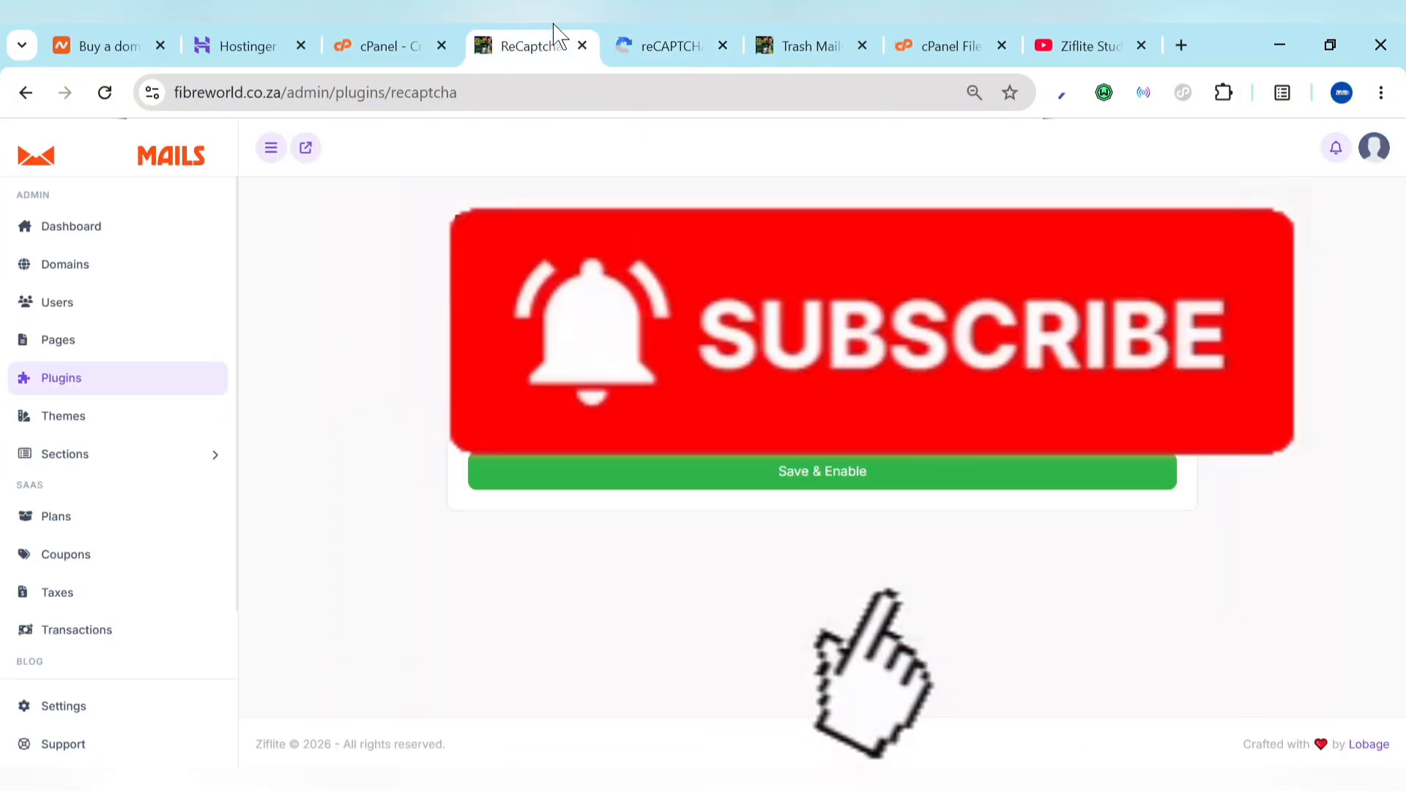
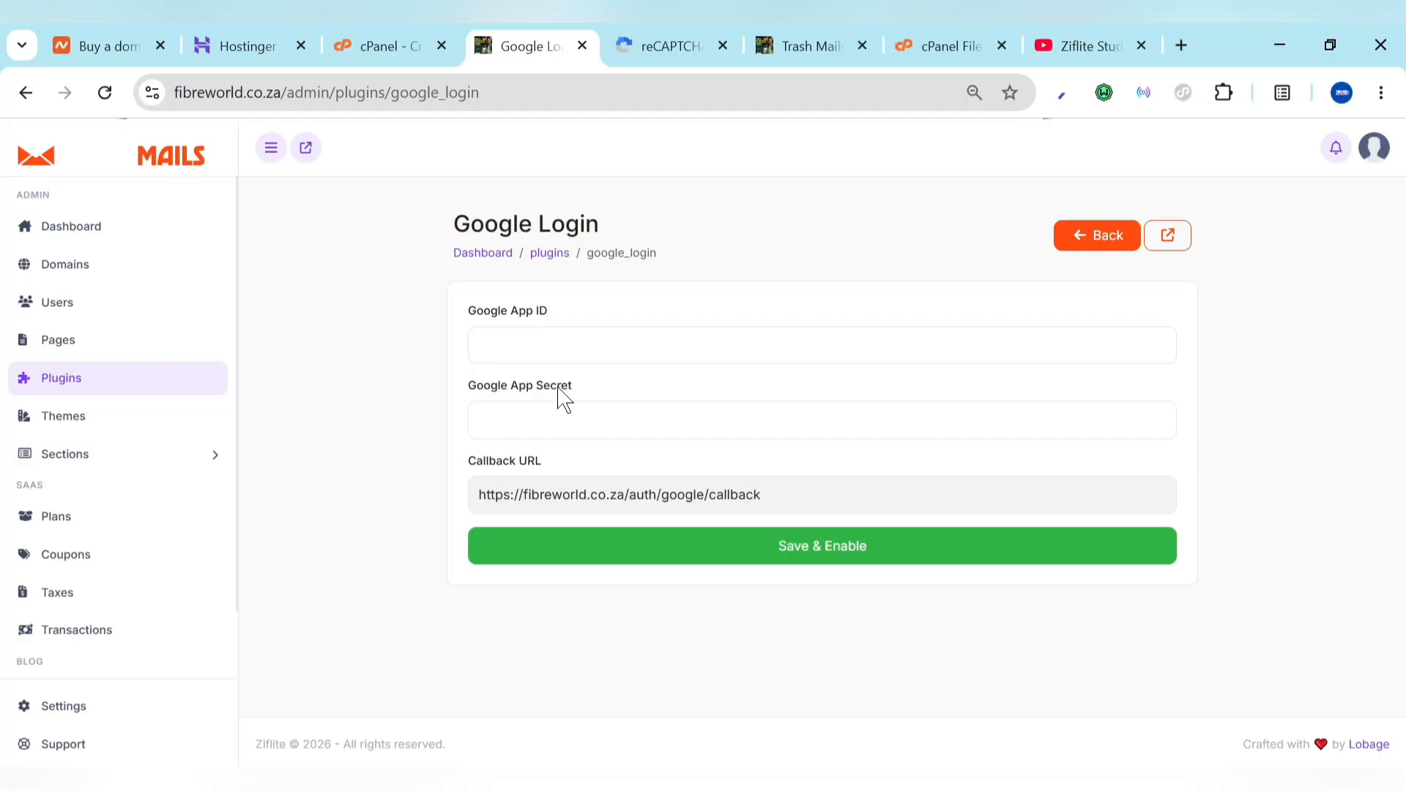
Step: Switch to the browser tab showing the Ziflite Studio YouTube channel's Videos page
left_click(1063, 38)
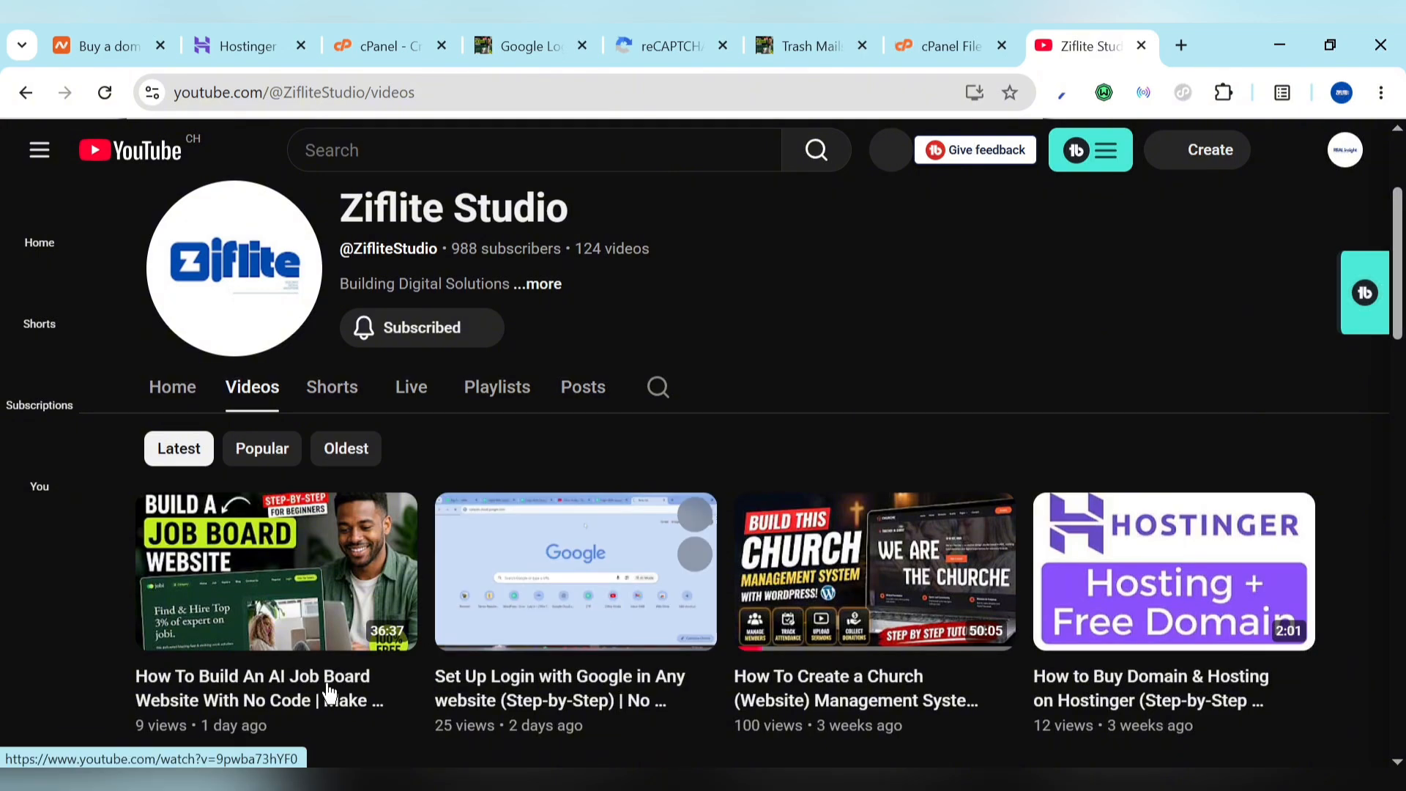
Step: Open the Google login video in a new tab, move it ahead of the channel tab, and stop playback
right_click(510, 689)
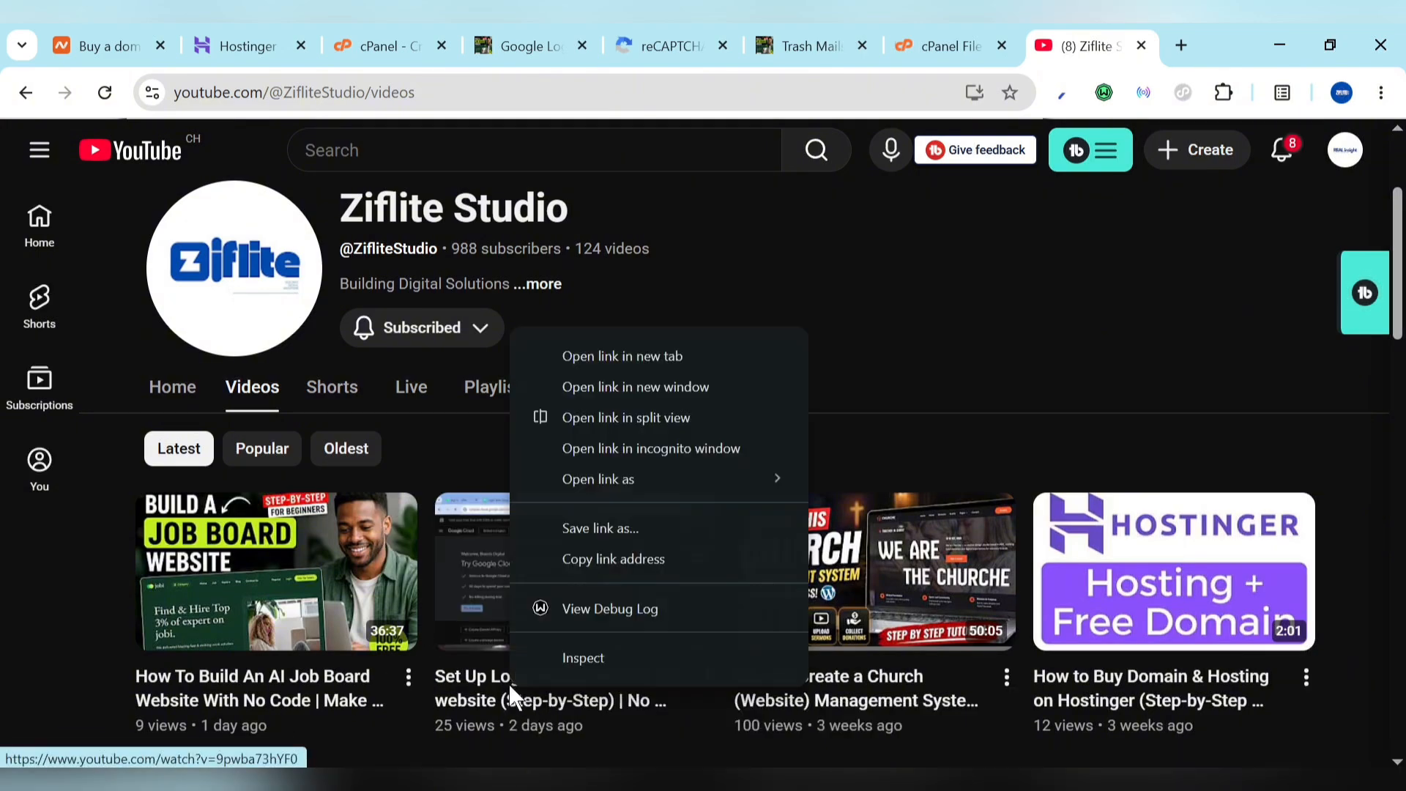
left_click(679, 359)
left_click(1092, 42)
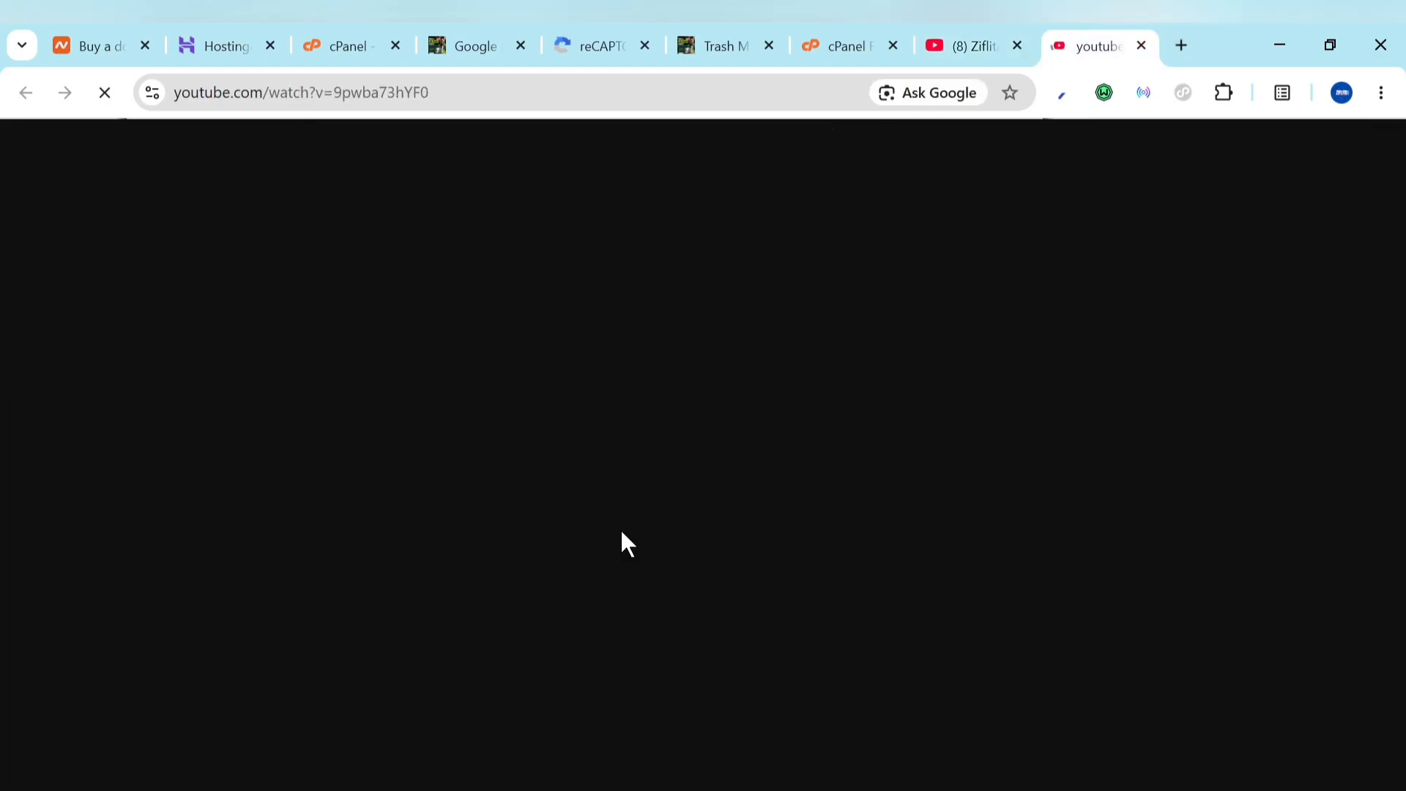
left_click_drag(1055, 33, 964, 33)
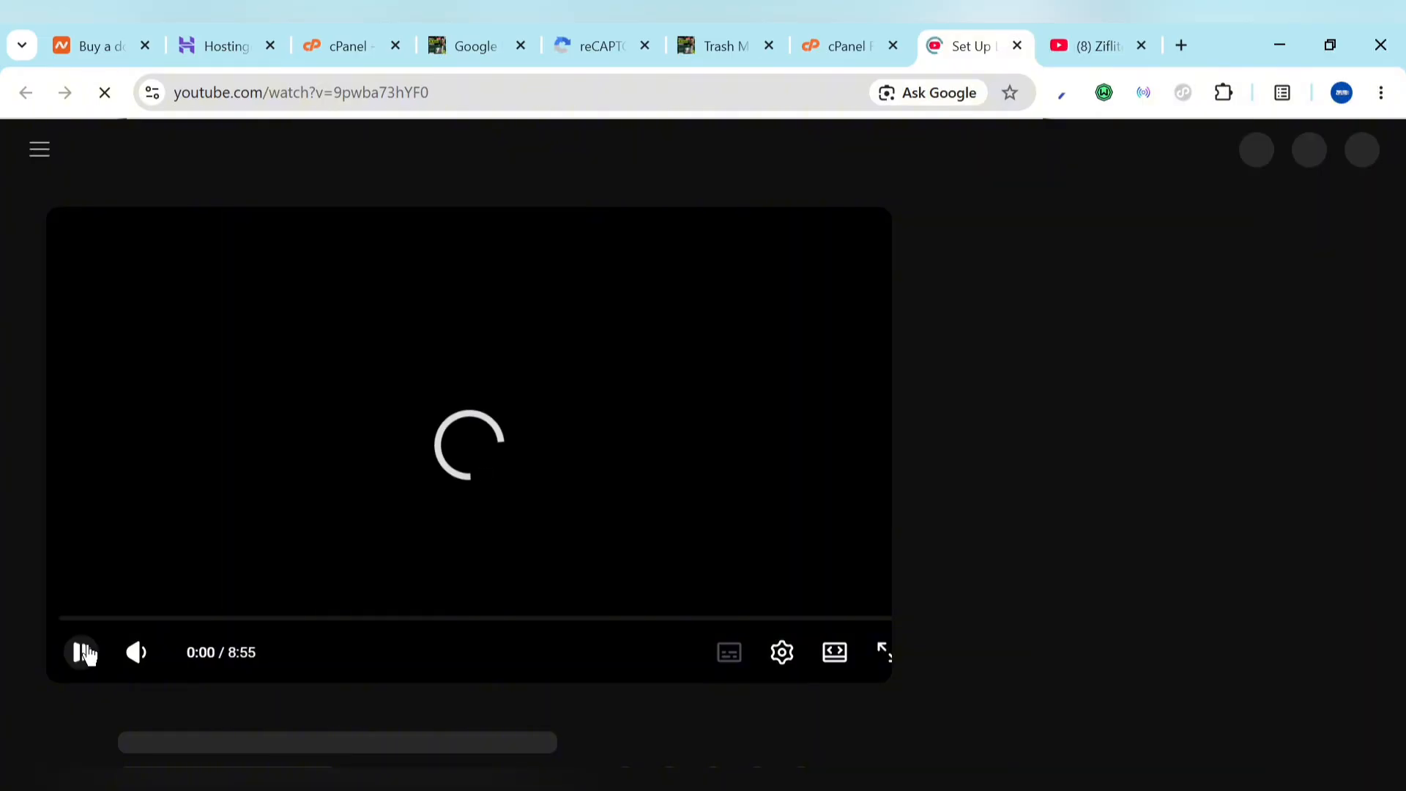
left_click(85, 654)
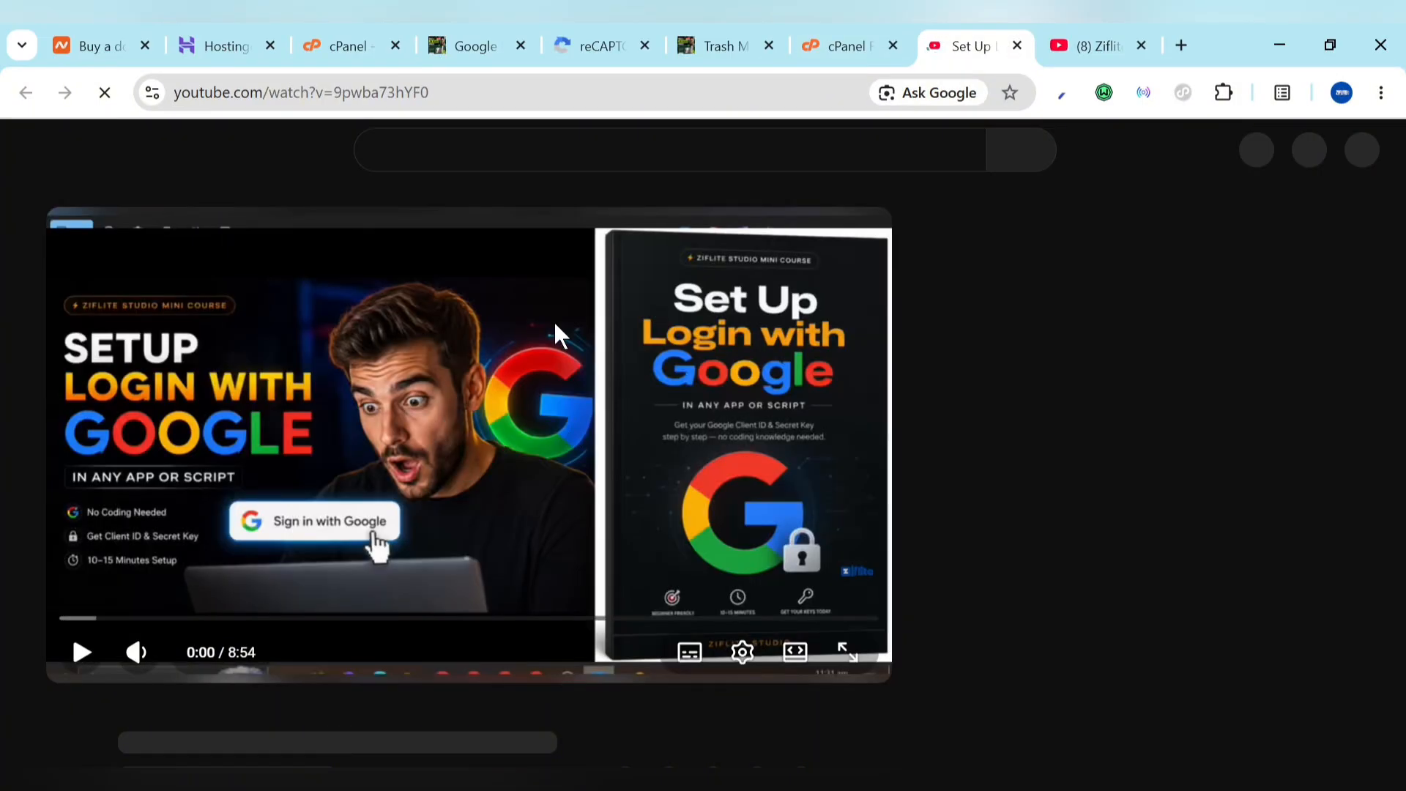
left_click(589, 161)
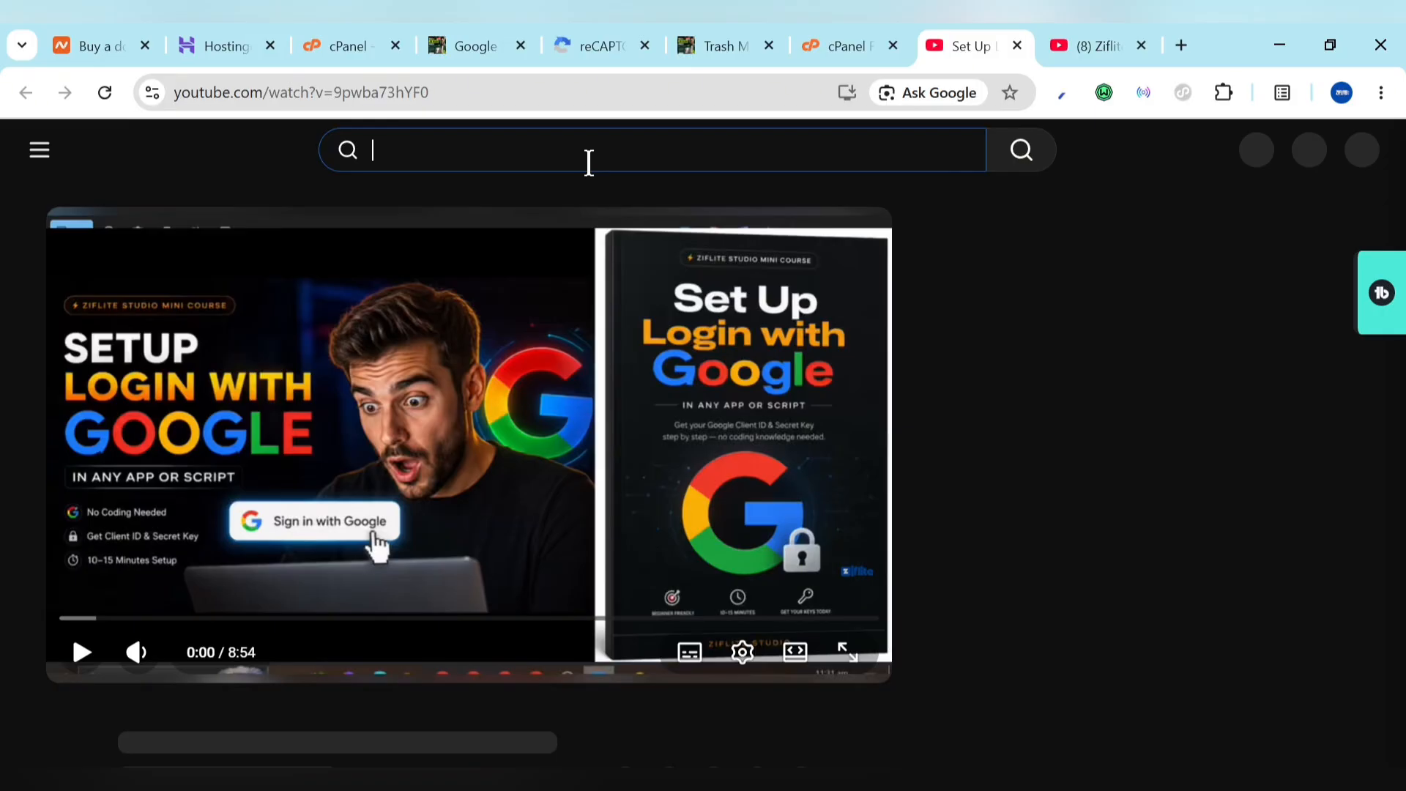
type("@")
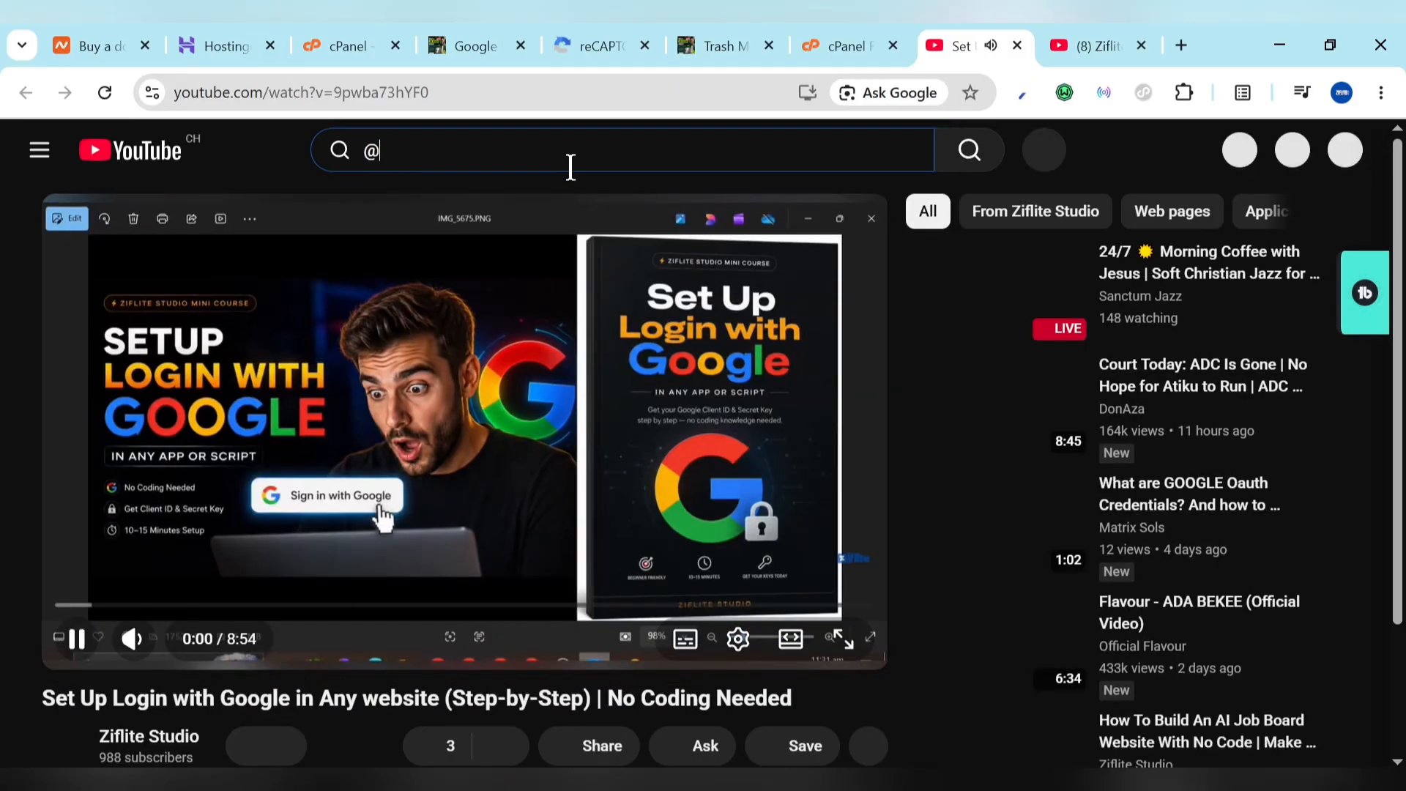
type("zifli")
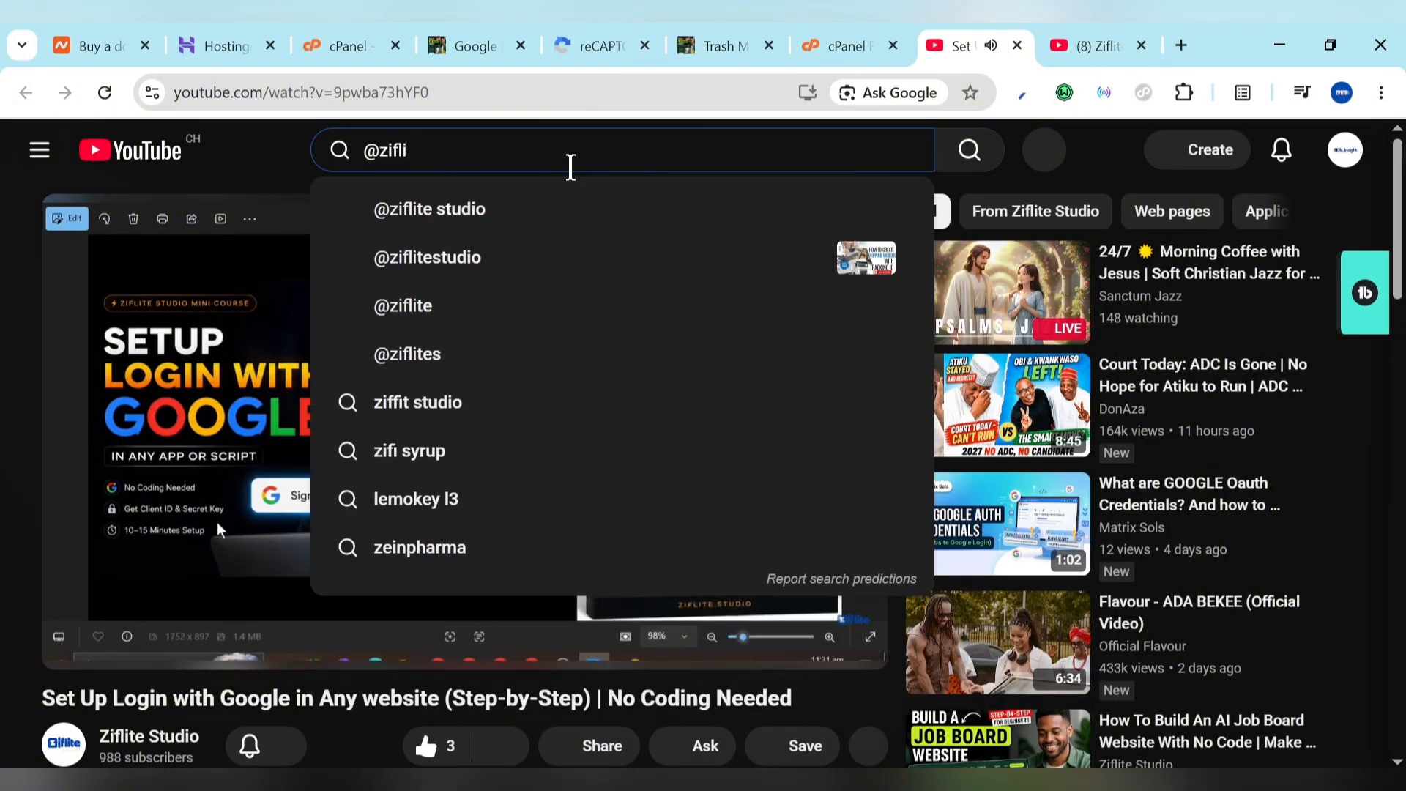
left_click(688, 208)
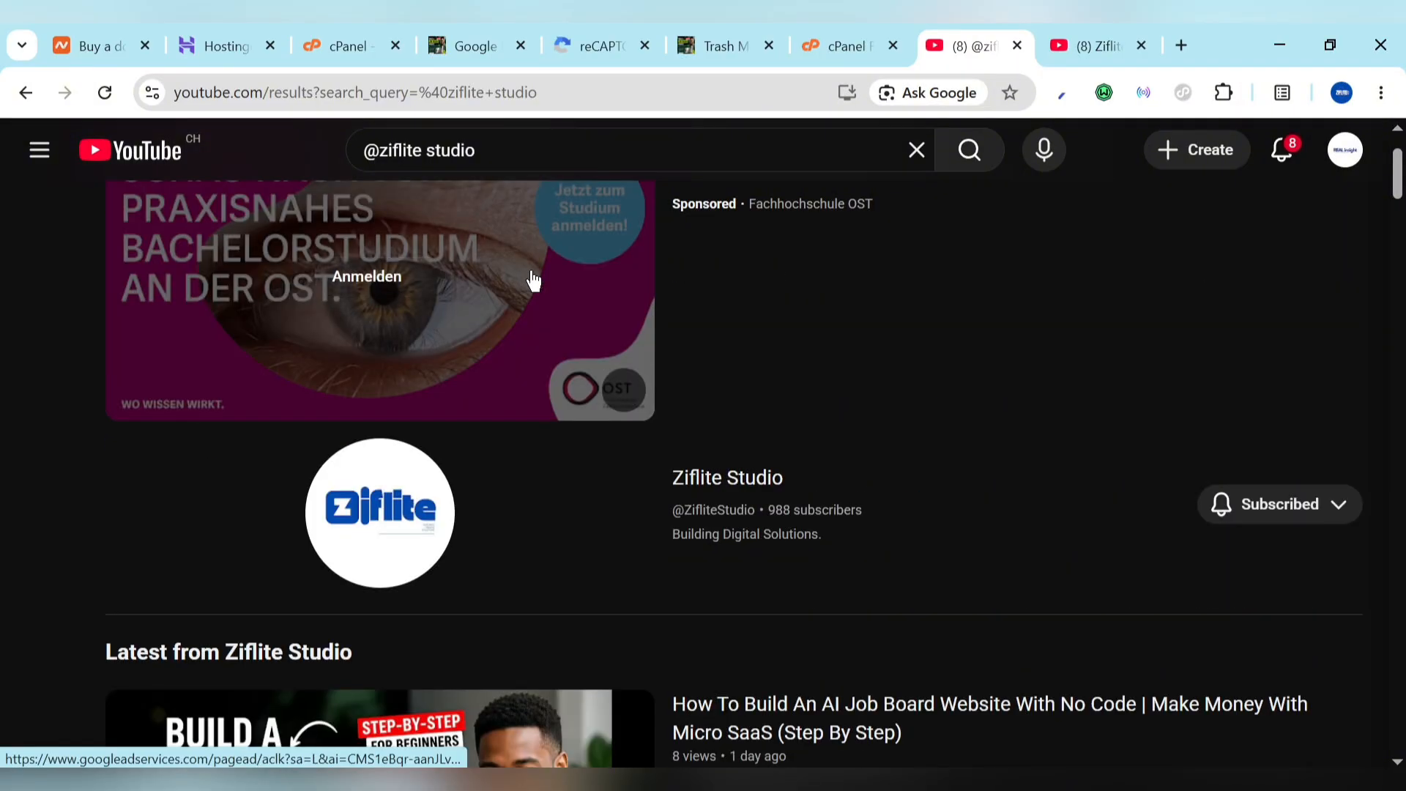
left_click(751, 489)
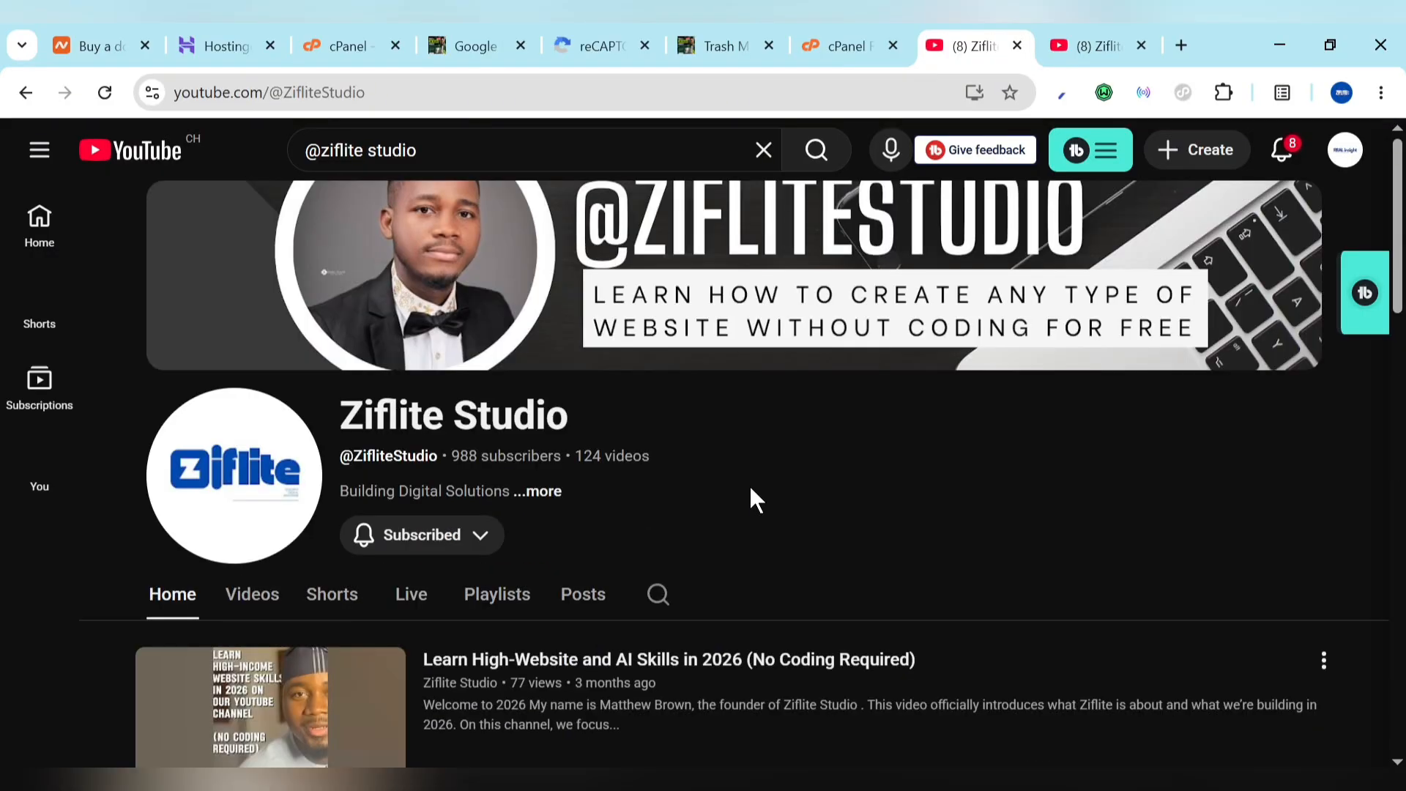
left_click(266, 623)
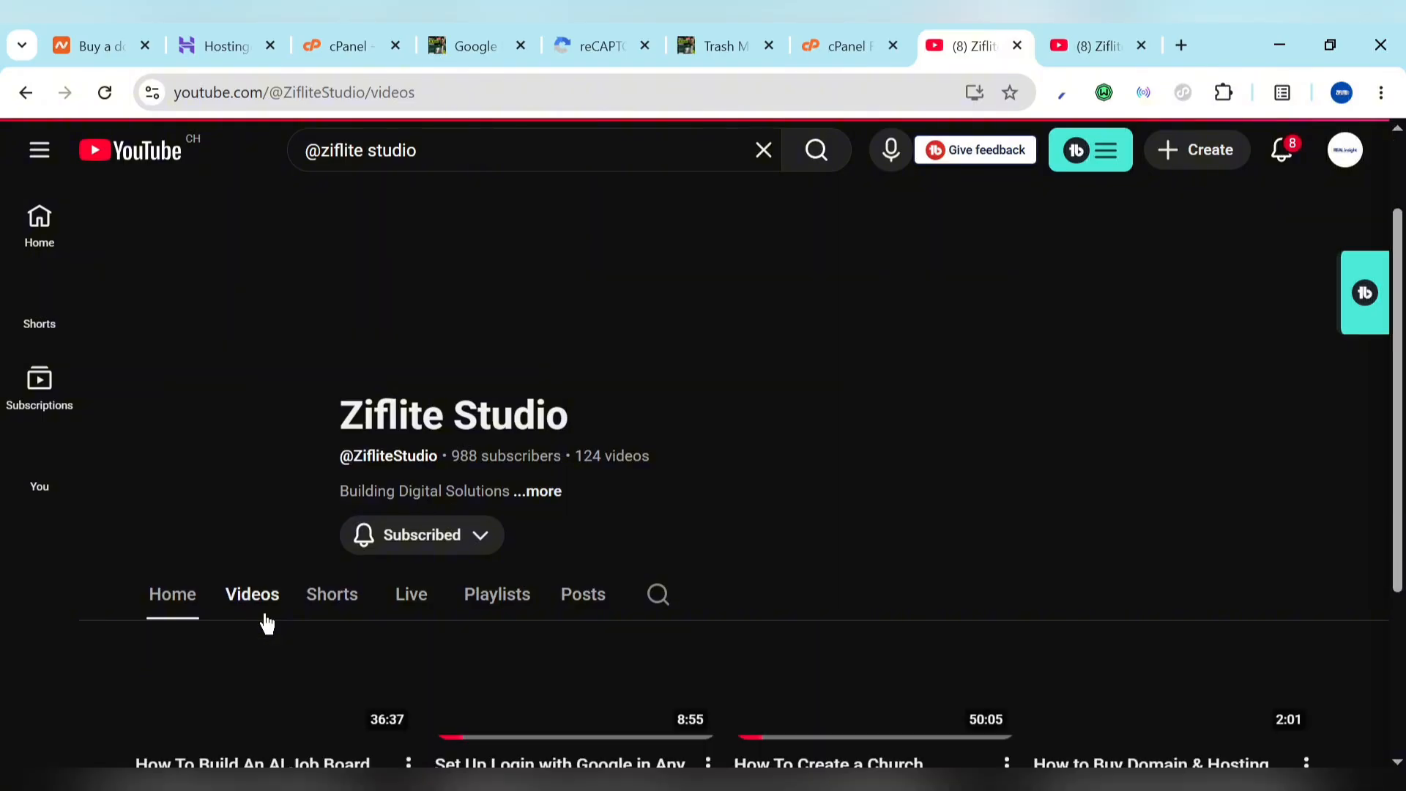
scroll(464, 655, "down", 4)
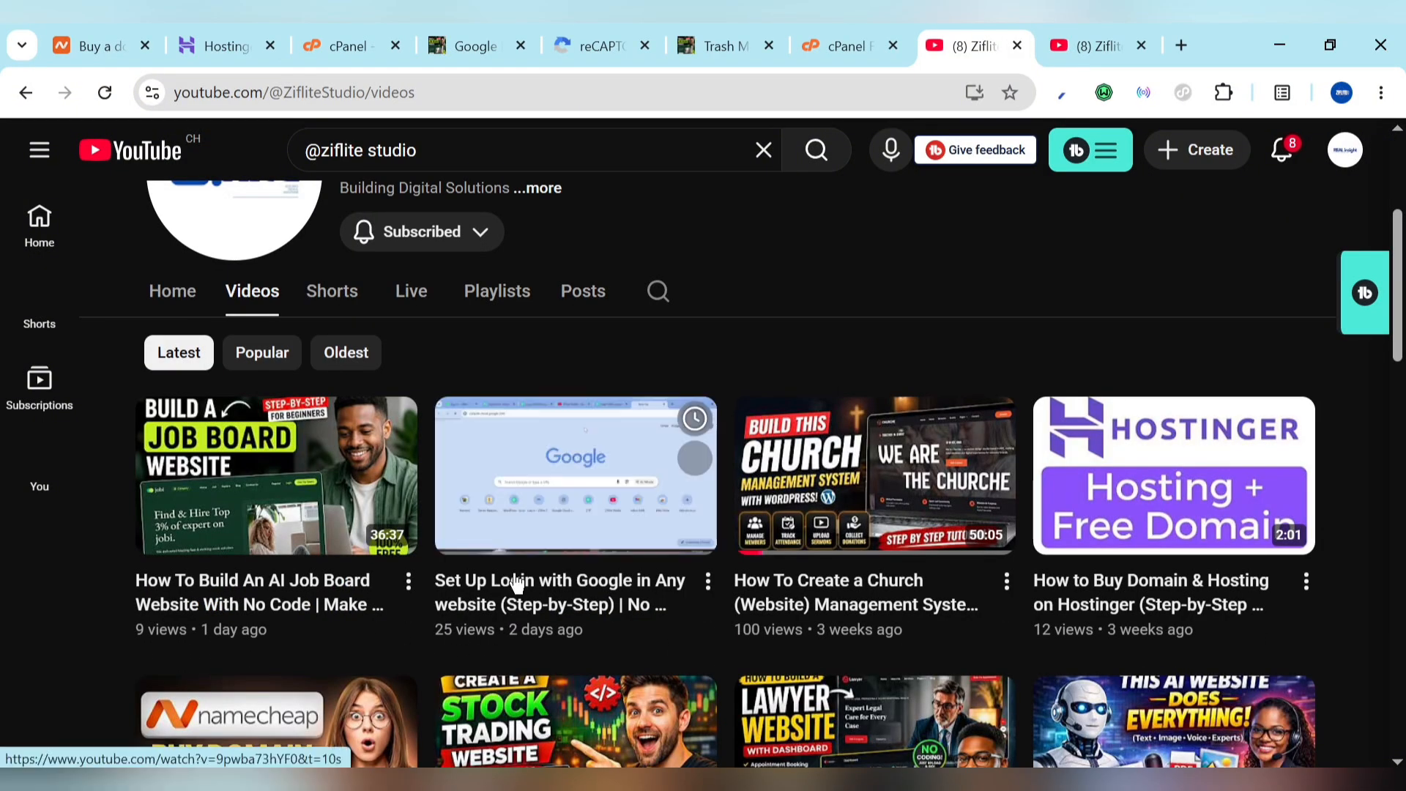
Step: Play the Set Up Login with Google video, pause it, and open its free PDF link in a new tab
left_click(516, 576)
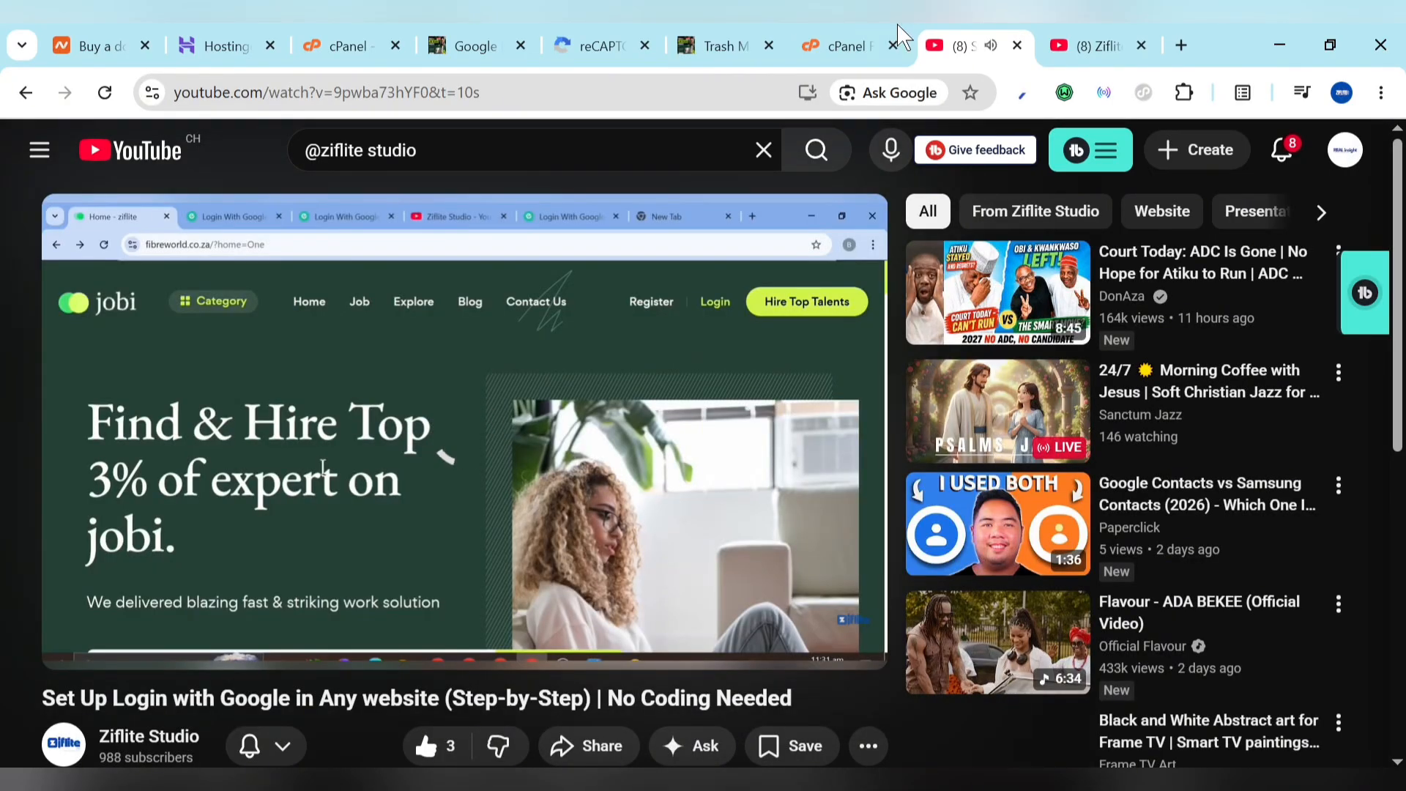
left_click(73, 645)
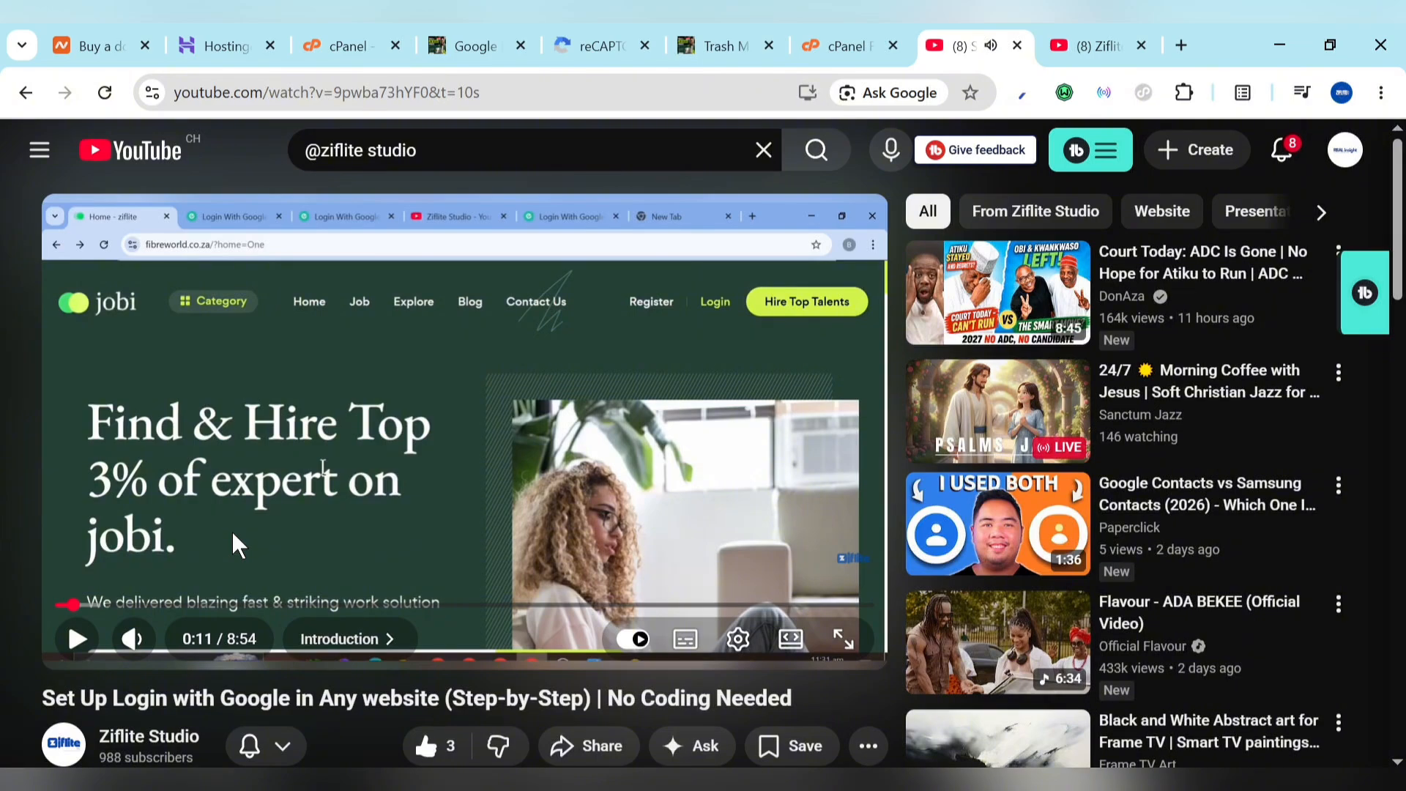
scroll(233, 534, "down", 7)
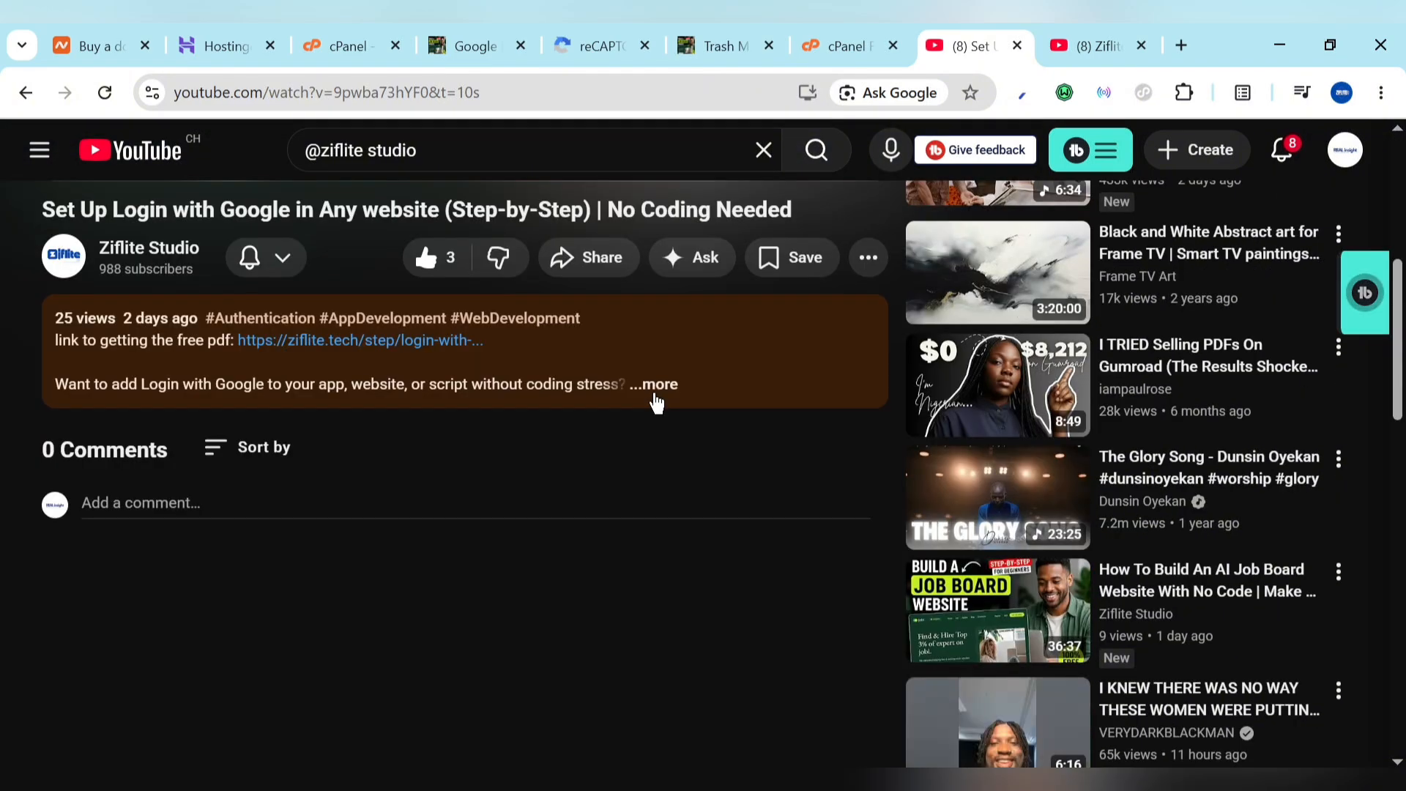
left_click(654, 385)
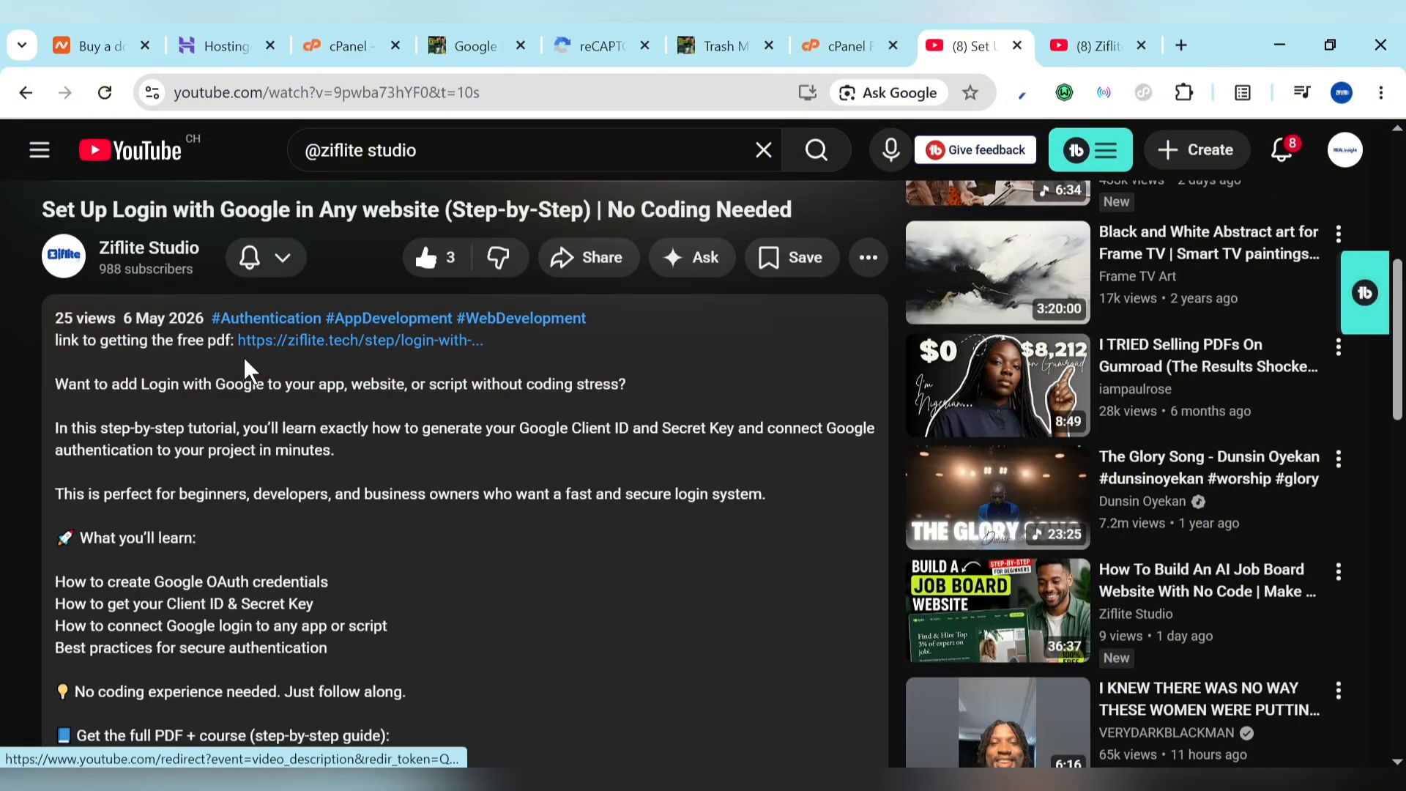
middle_click(327, 344)
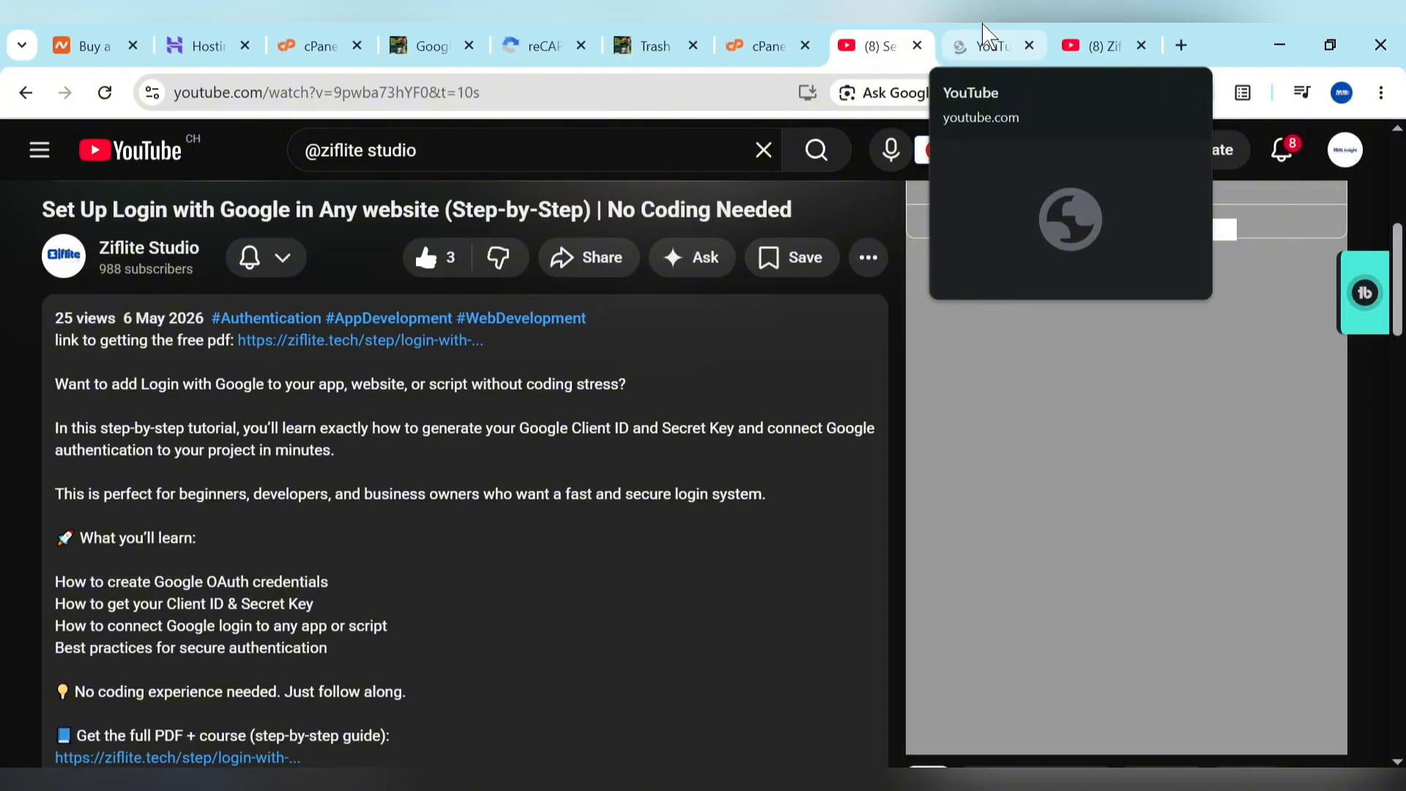
left_click(985, 36)
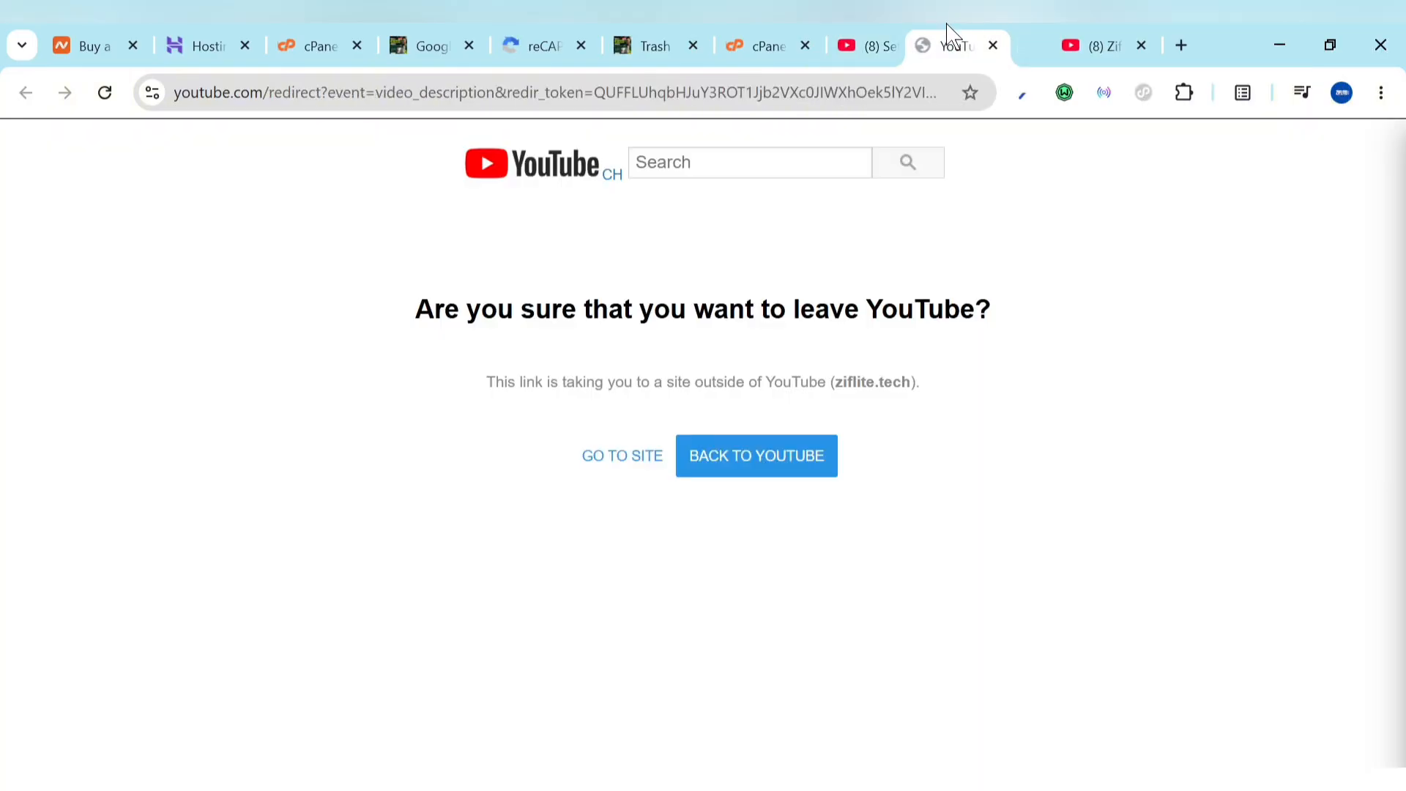
Step: Continue on to ziflite.tech and reach the access form's First Name field
left_click_drag(950, 33, 879, 36)
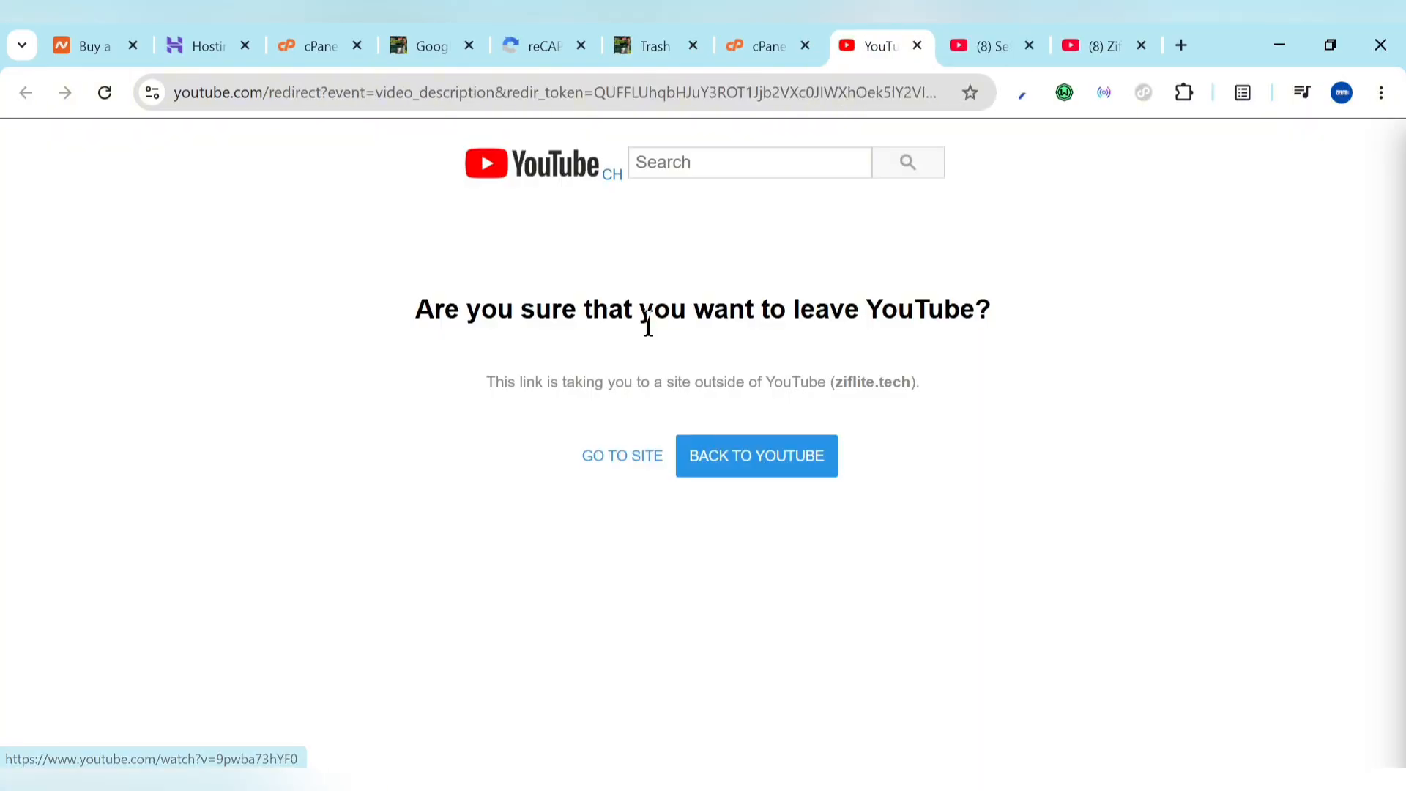
left_click(618, 460)
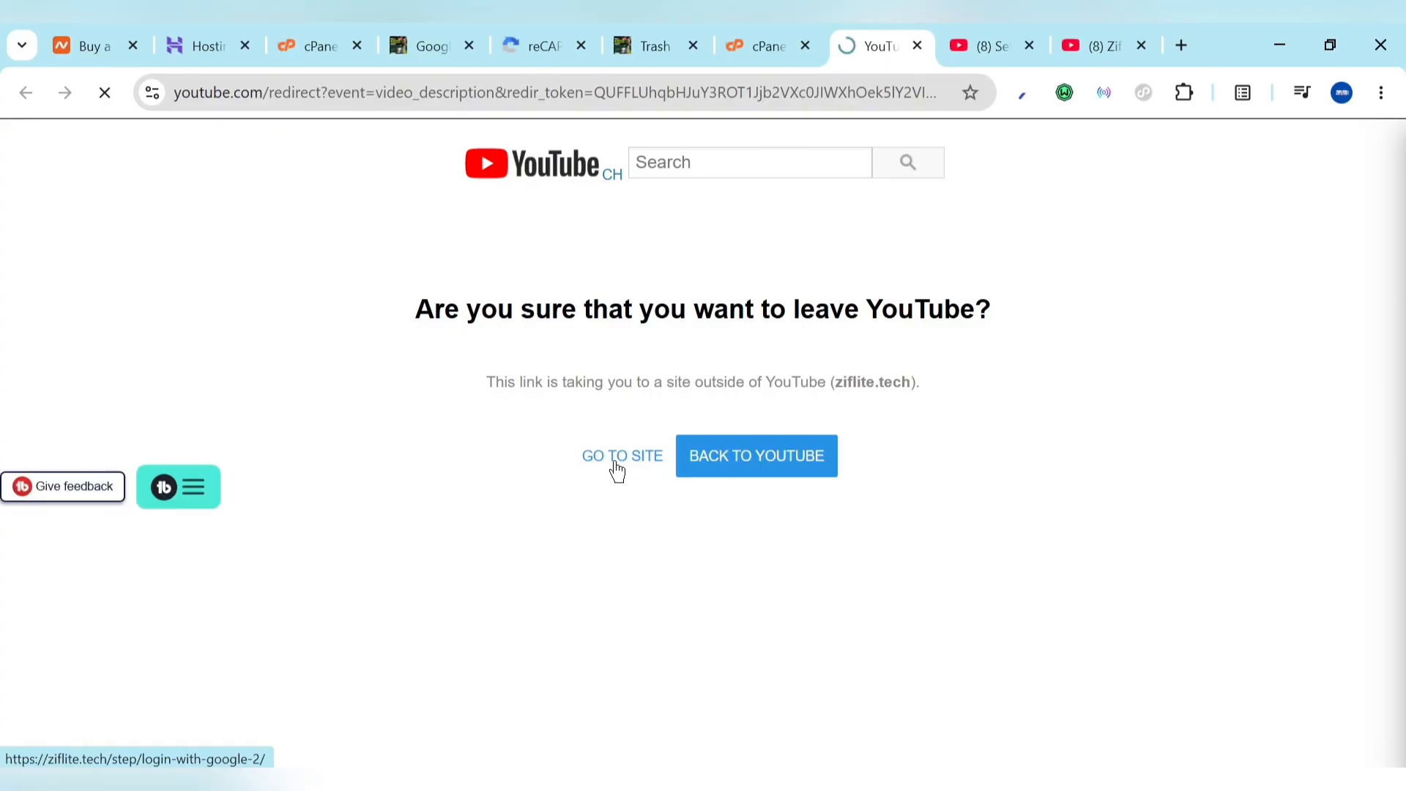
scroll(489, 397, "down", 2)
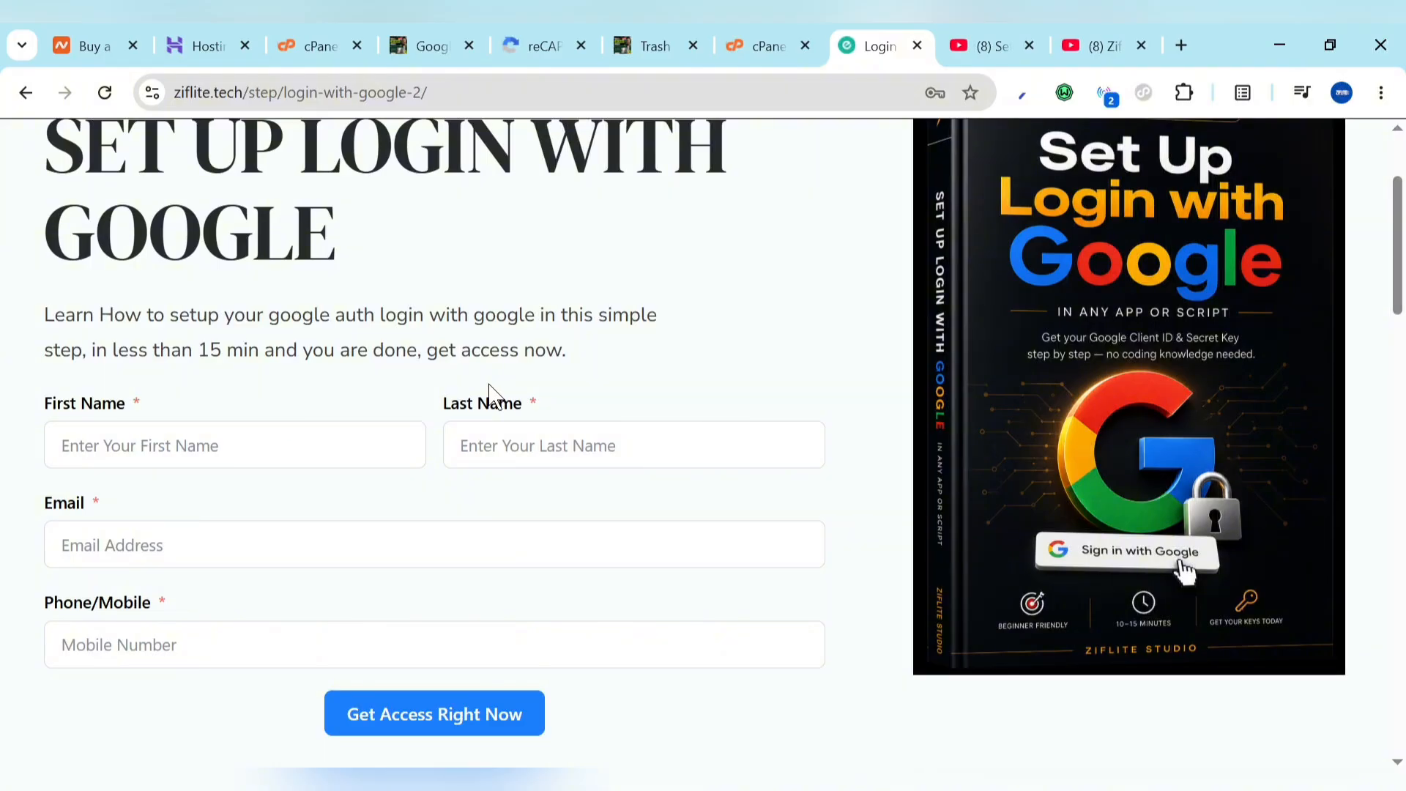
left_click(292, 460)
scroll(463, 557, "down", 1)
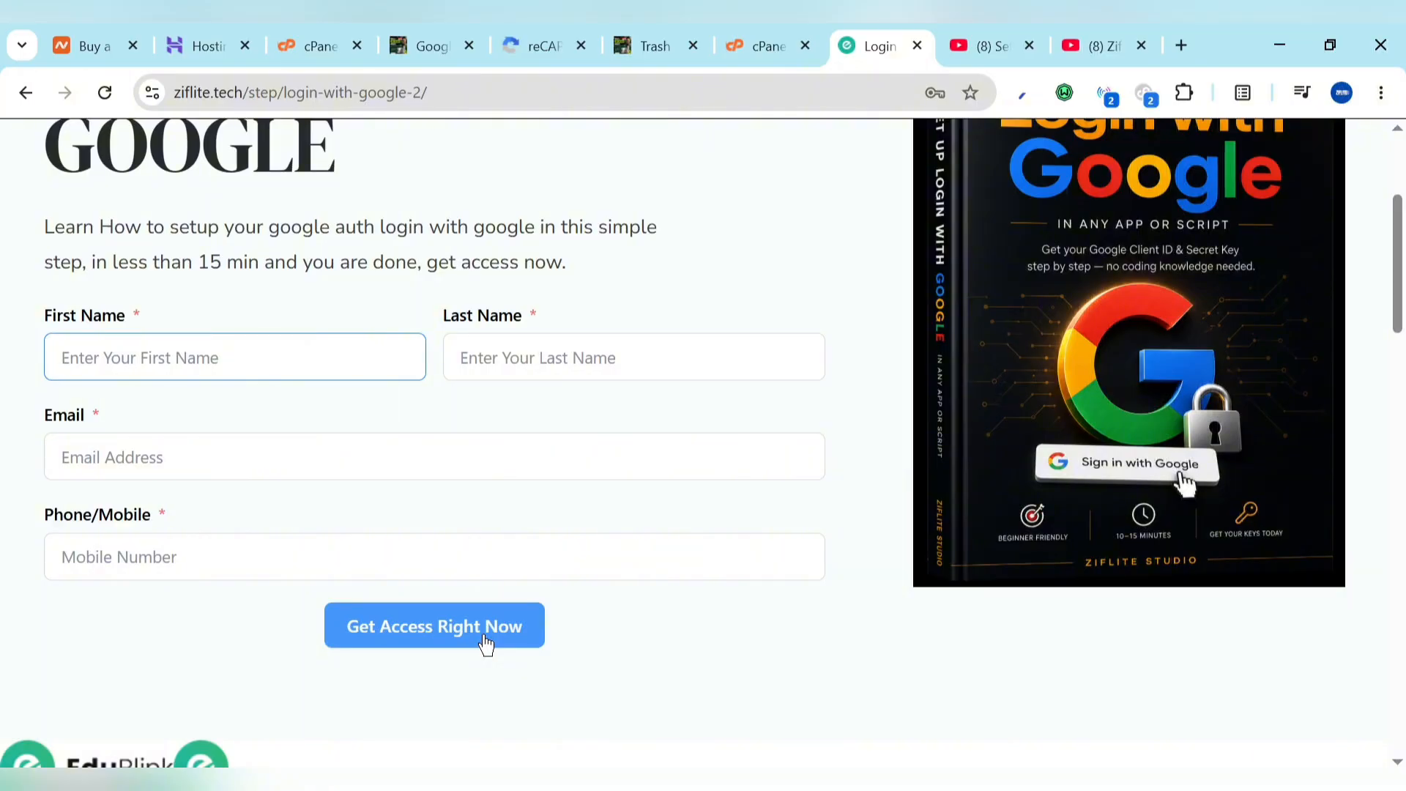
Step: Paste the Google App ID and App Secret into the Google Login plugin, then save and enable it
left_click(455, 38)
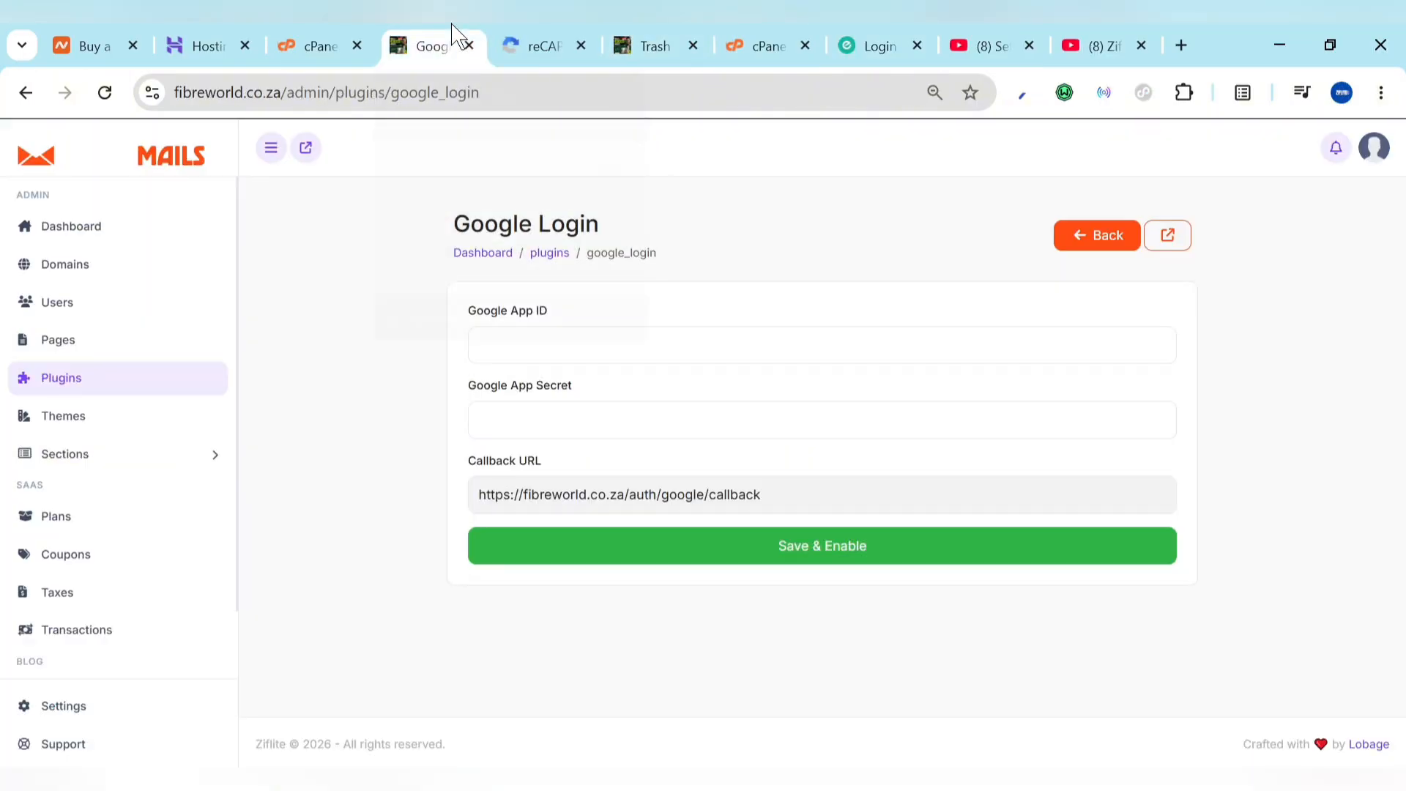
left_click(643, 330)
key("ctrl+v")
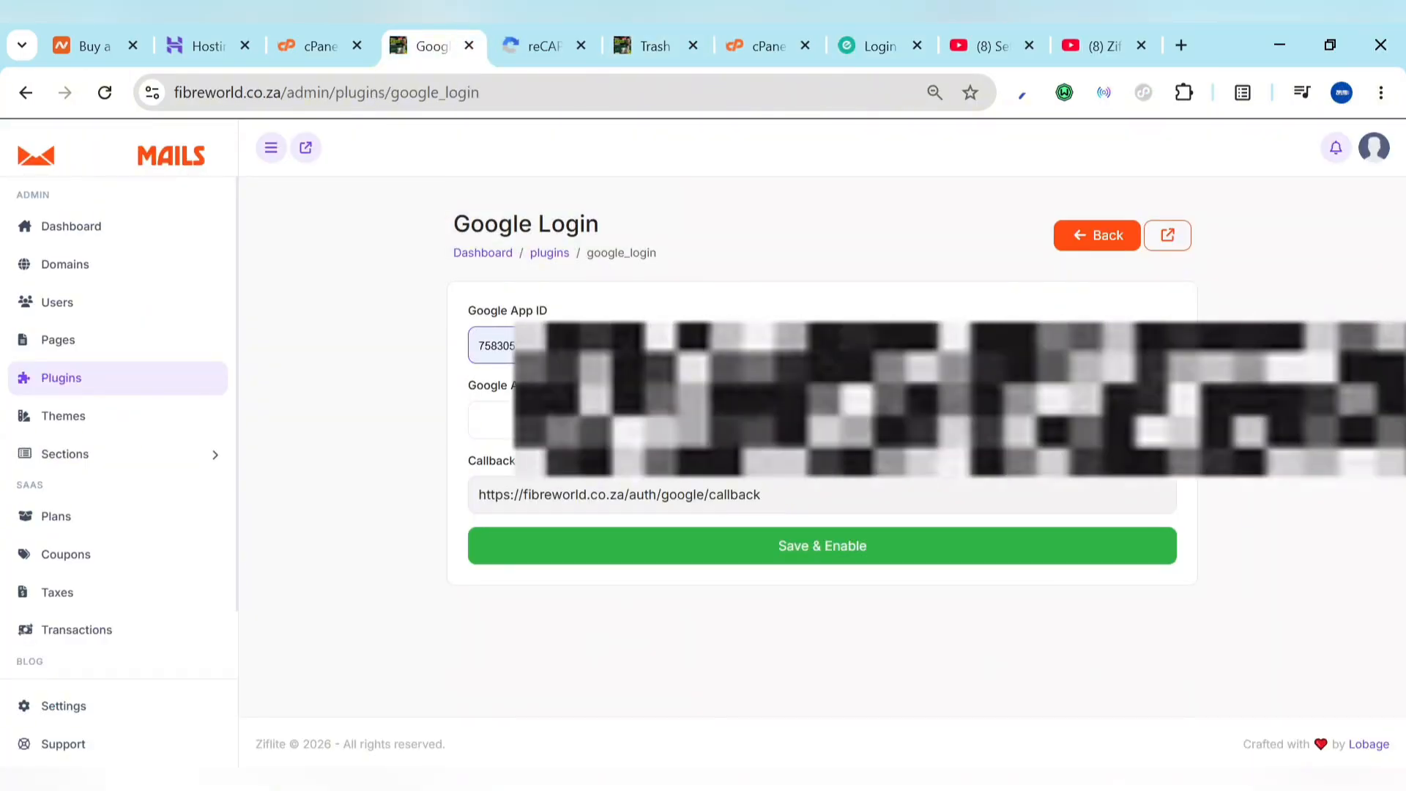
left_click(659, 420)
key("ctrl+v")
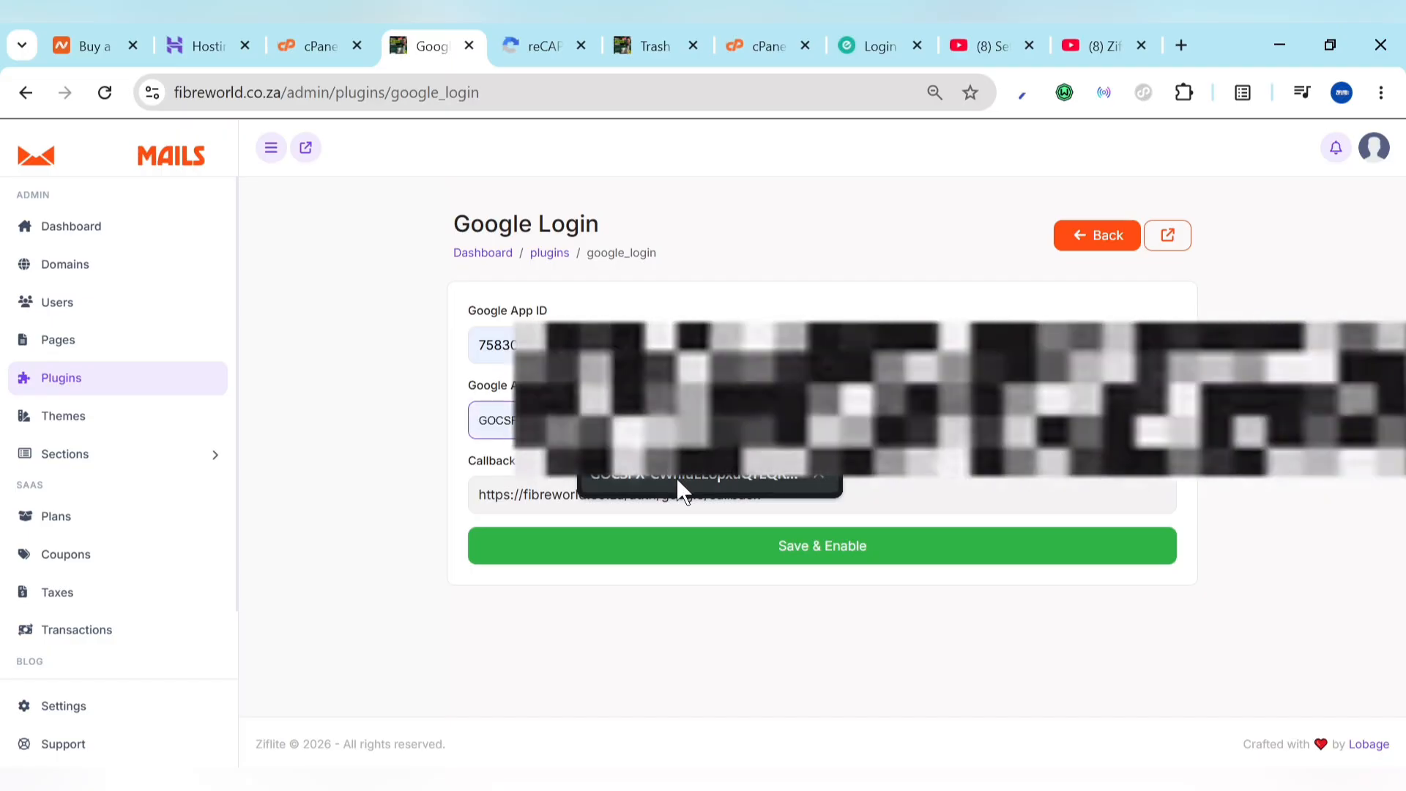
left_click(799, 568)
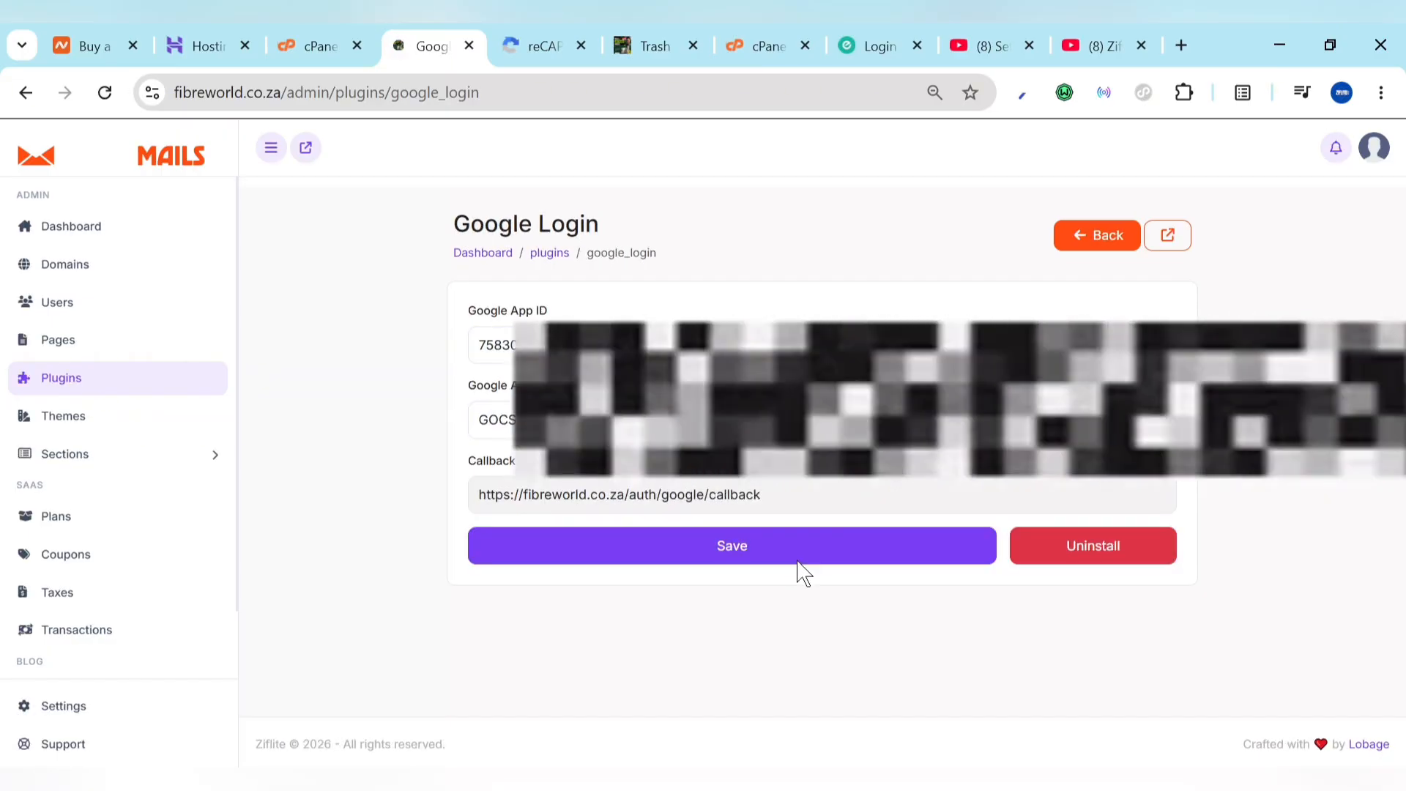
Step: Return to the Plugins list and scroll down past Google Login, now marked Connected
left_click(1099, 245)
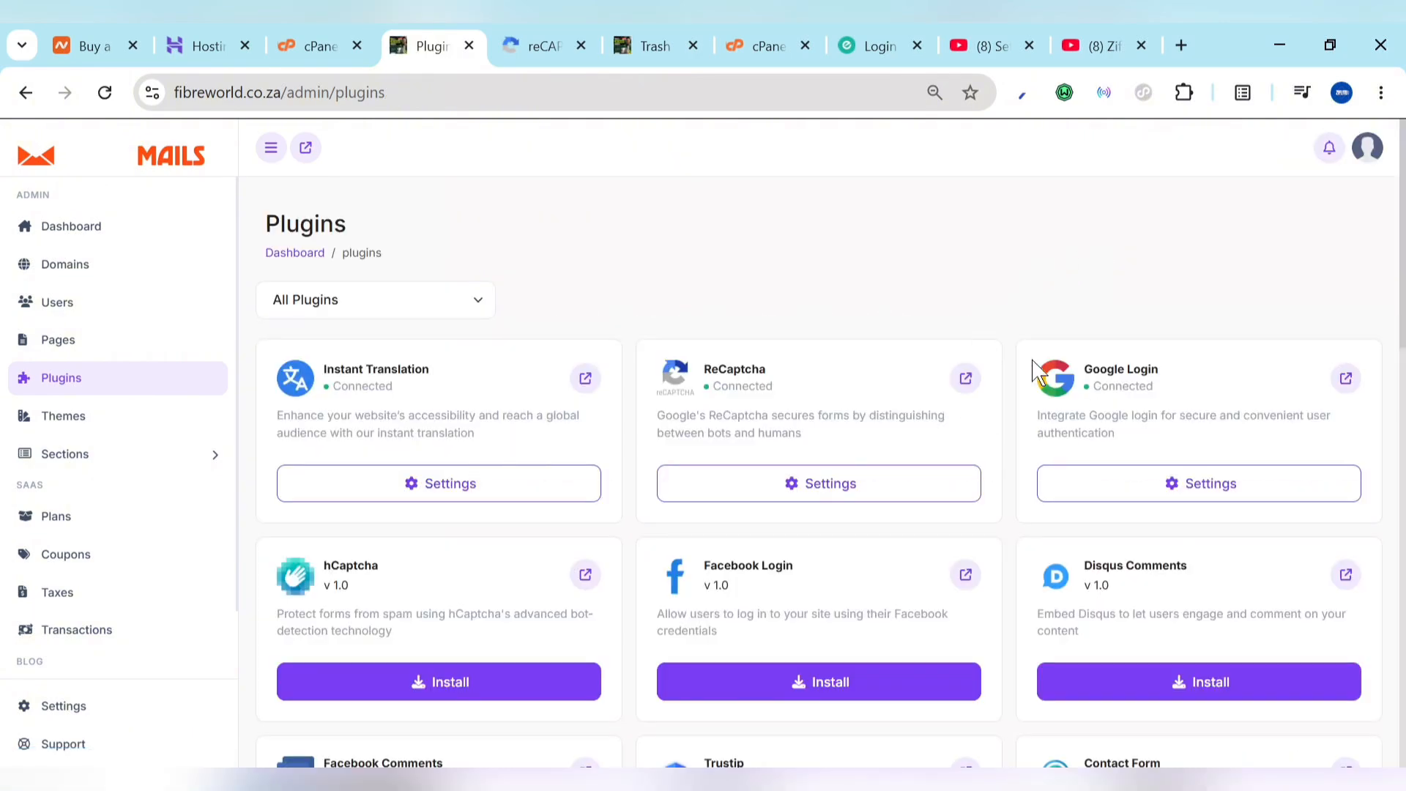
scroll(916, 534, "down", 2)
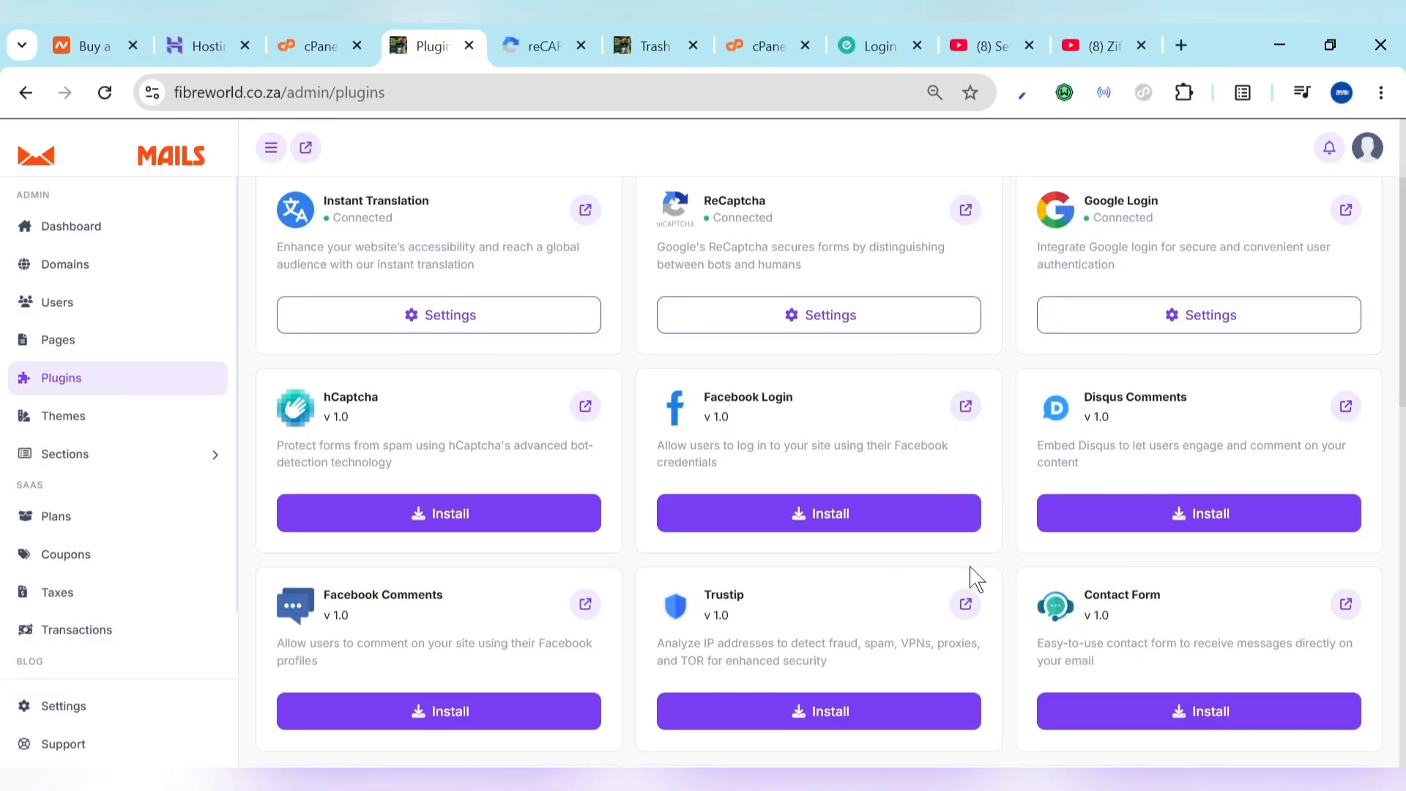
scroll(973, 579, "down", 4)
scroll(973, 579, "down", 1)
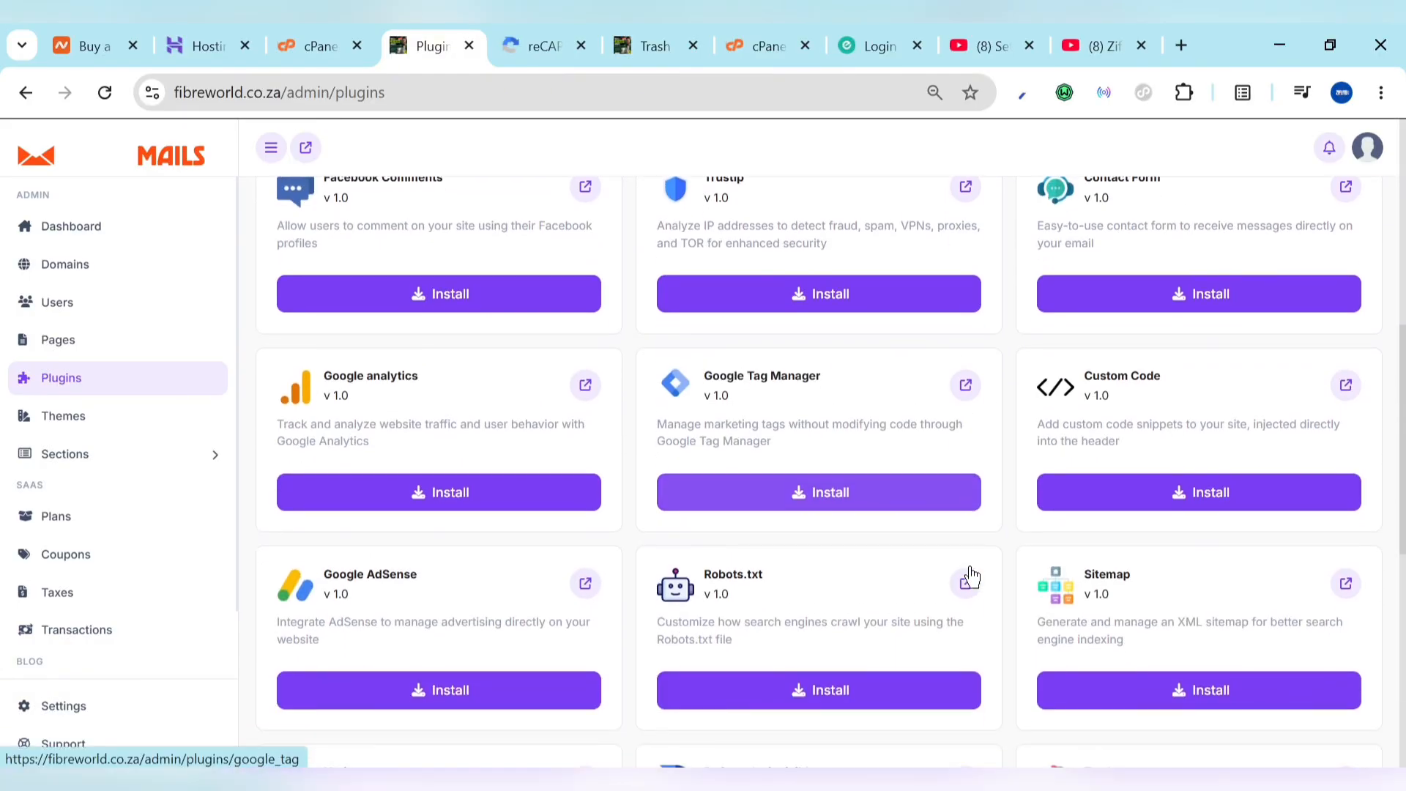
Step: Install Google analytics with the saved measurement ID, save and enable it, and return to Plugins
left_click(457, 495)
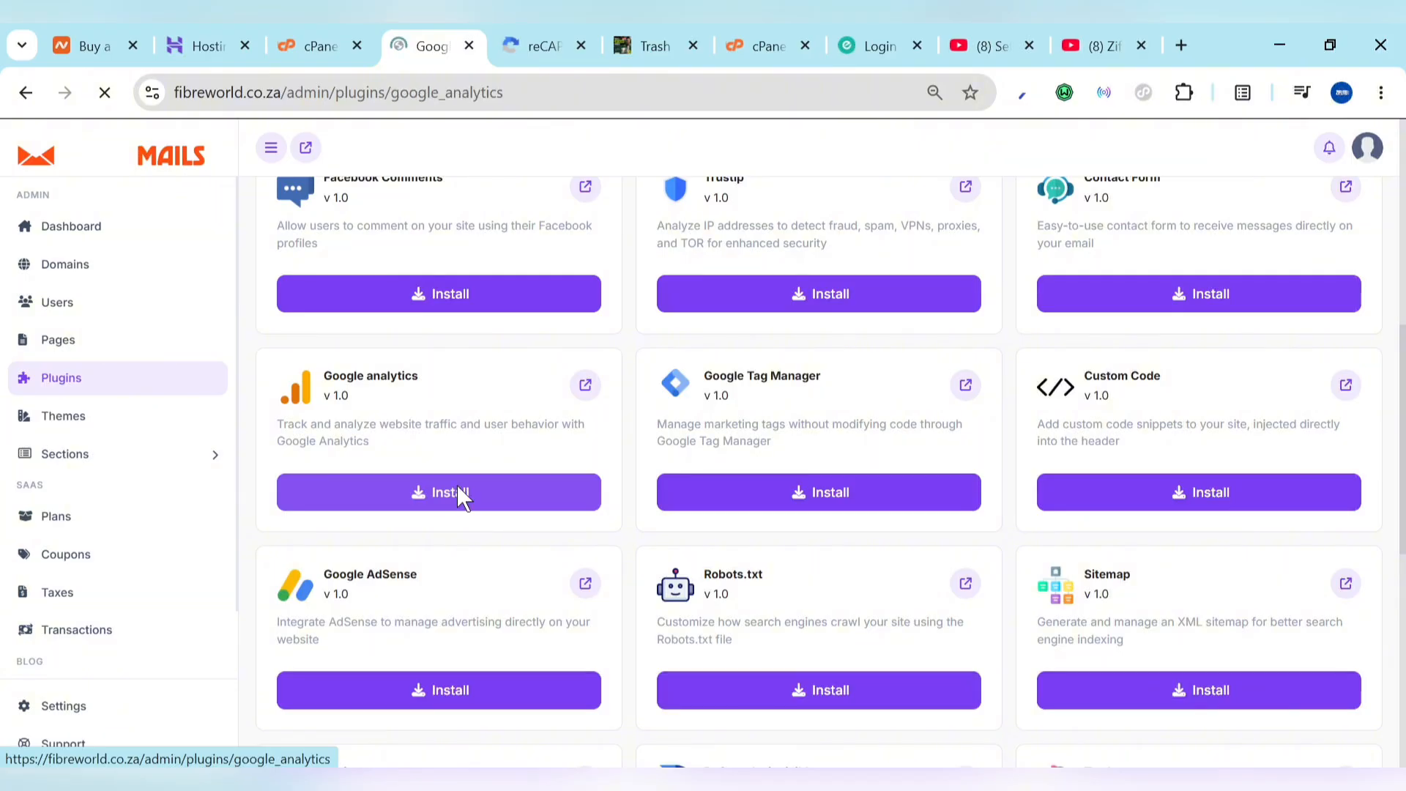
left_click(665, 347)
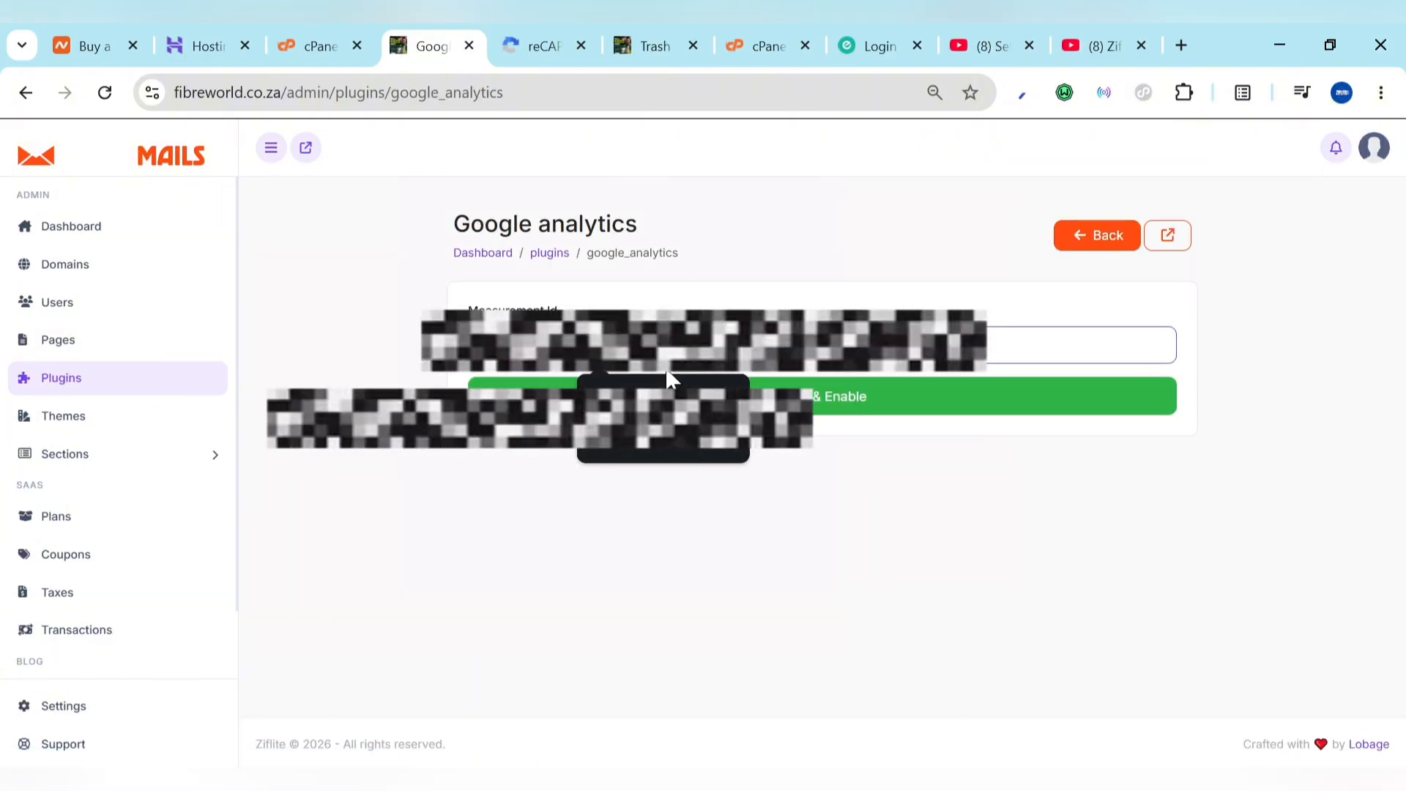
left_click(666, 405)
left_click(665, 405)
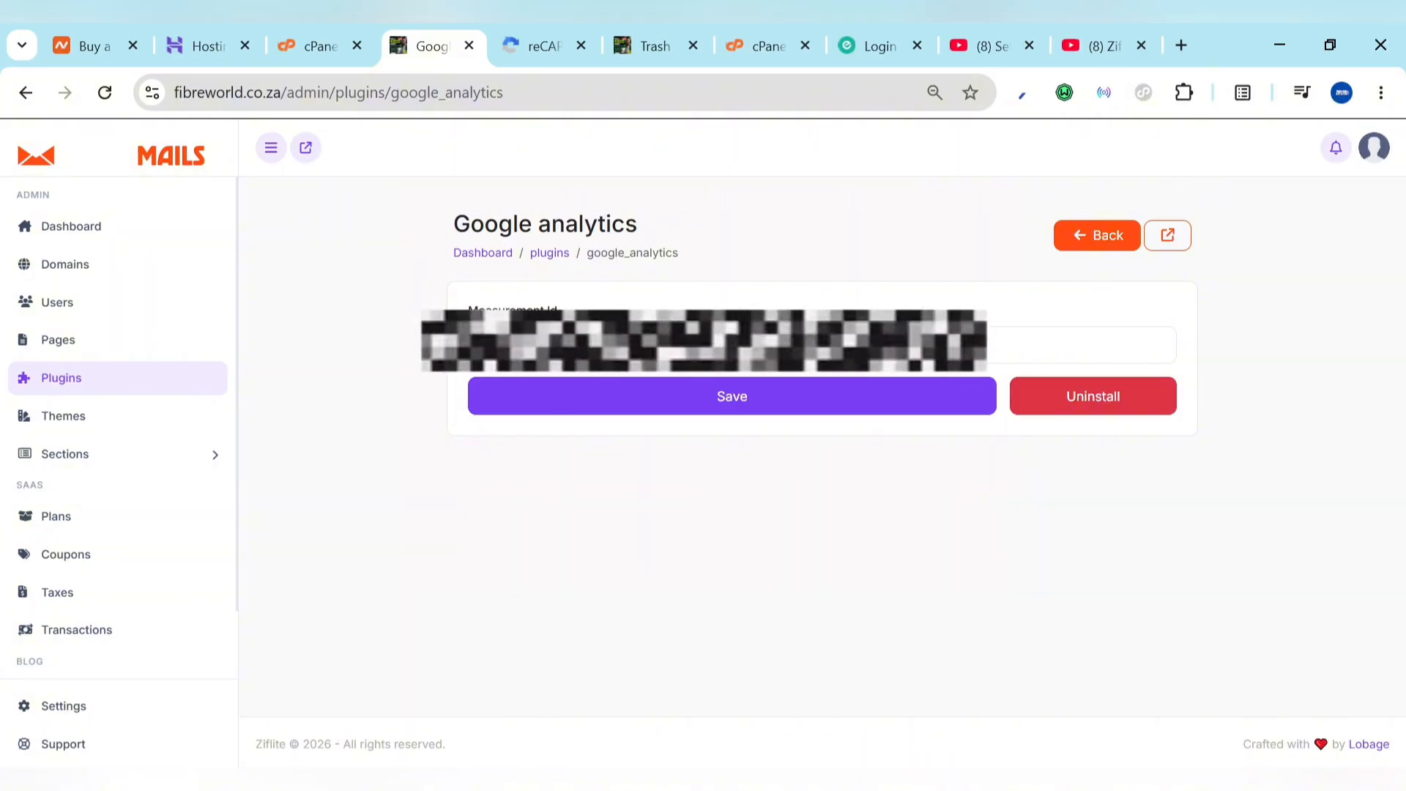
left_click(1094, 236)
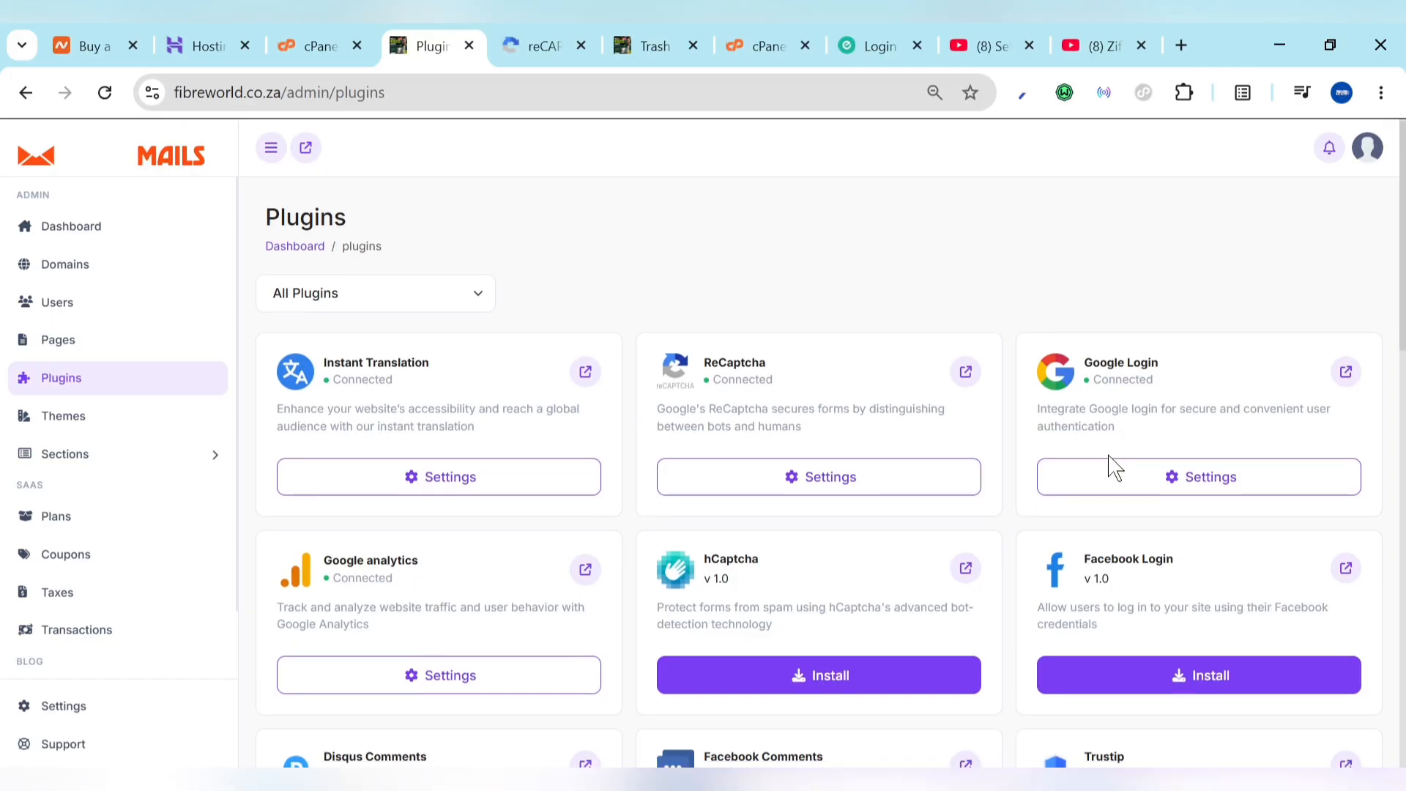
scroll(1110, 454, "down", 5)
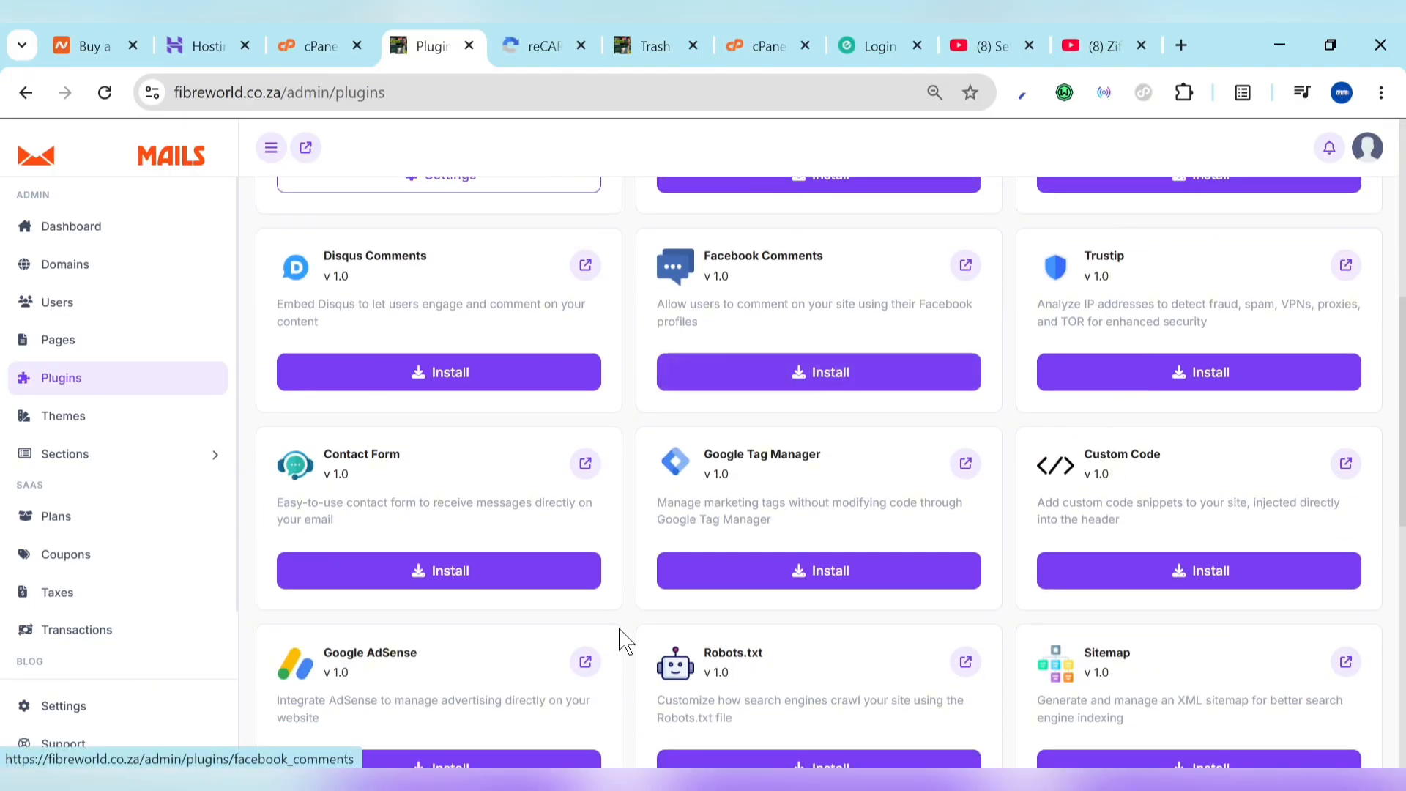
scroll(513, 586, "down", 2)
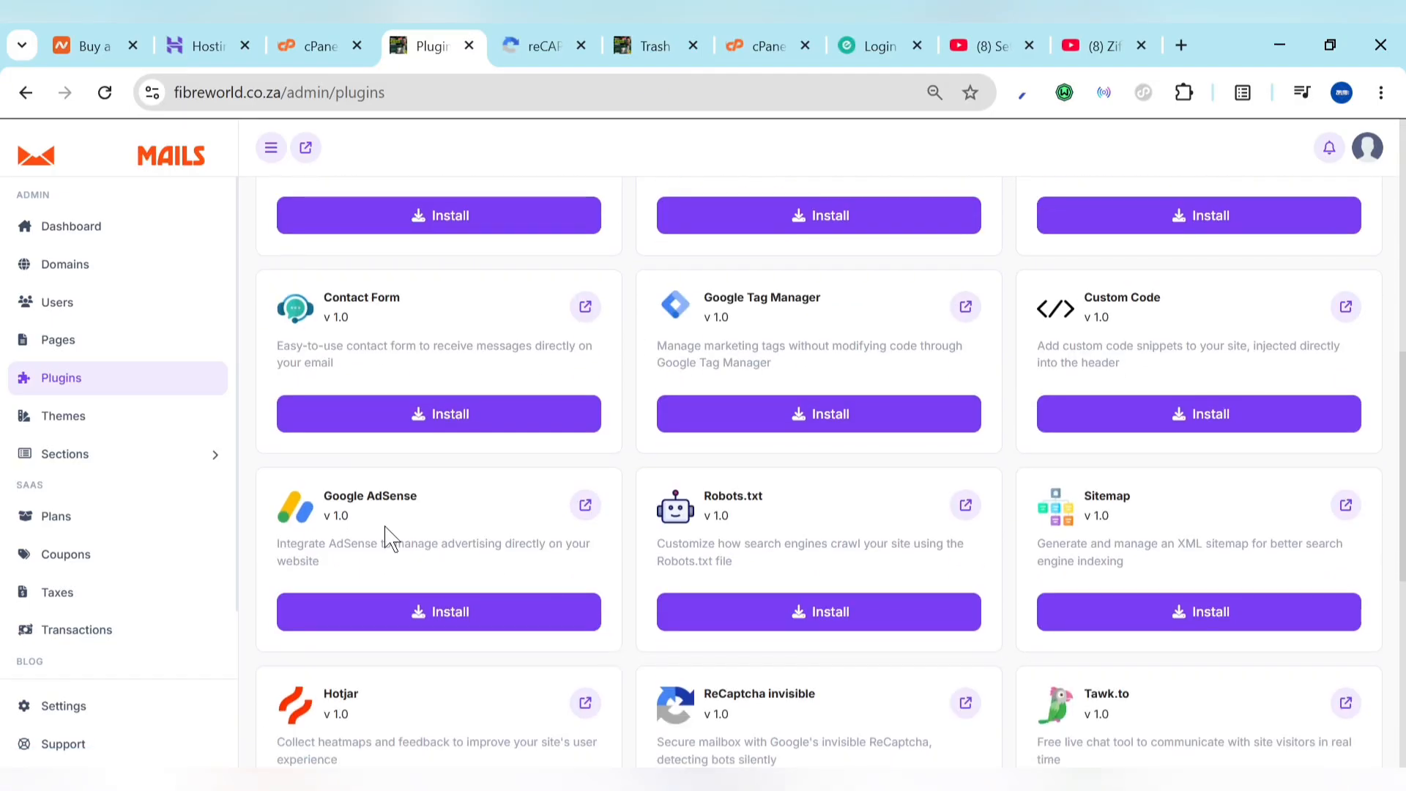
left_click(469, 630)
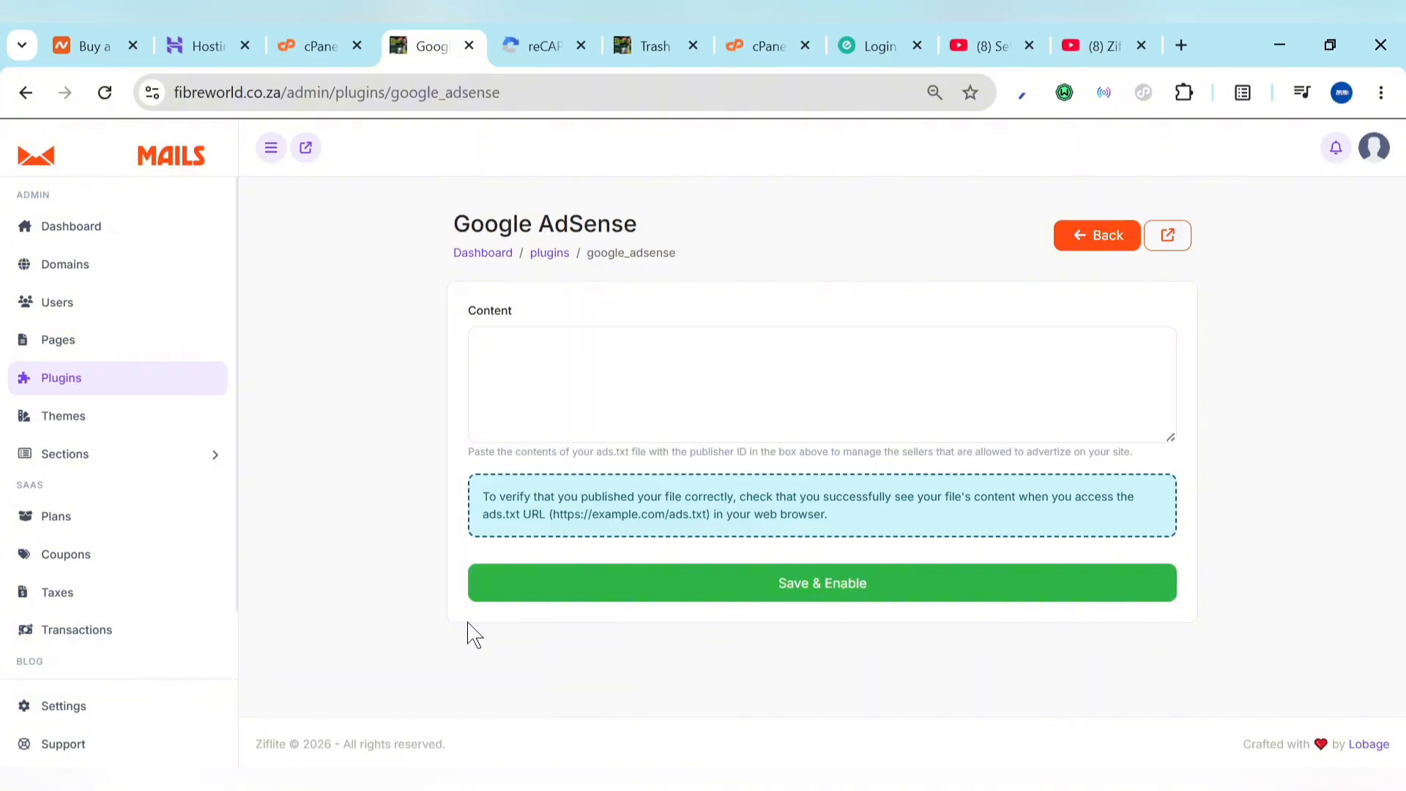
left_click(607, 411)
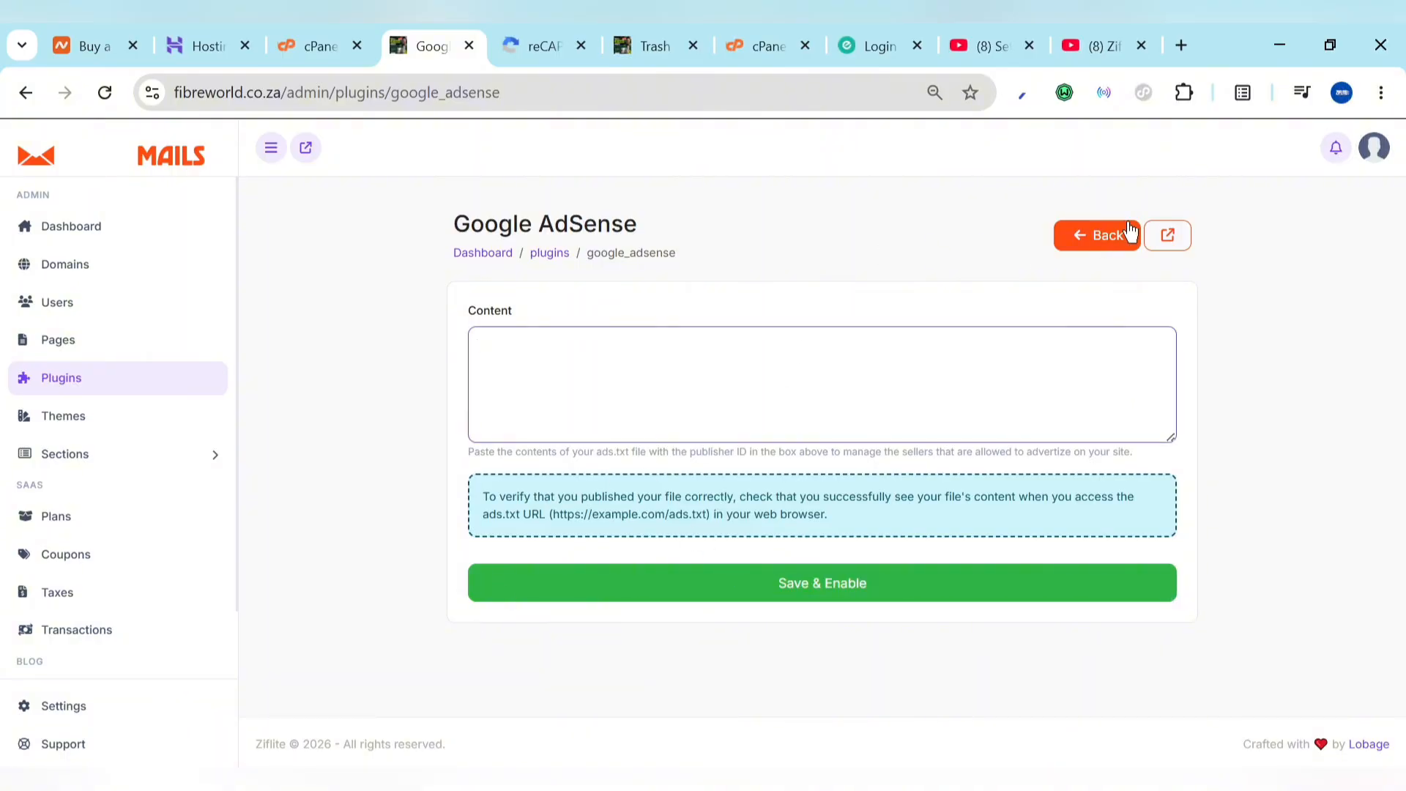
left_click(1112, 236)
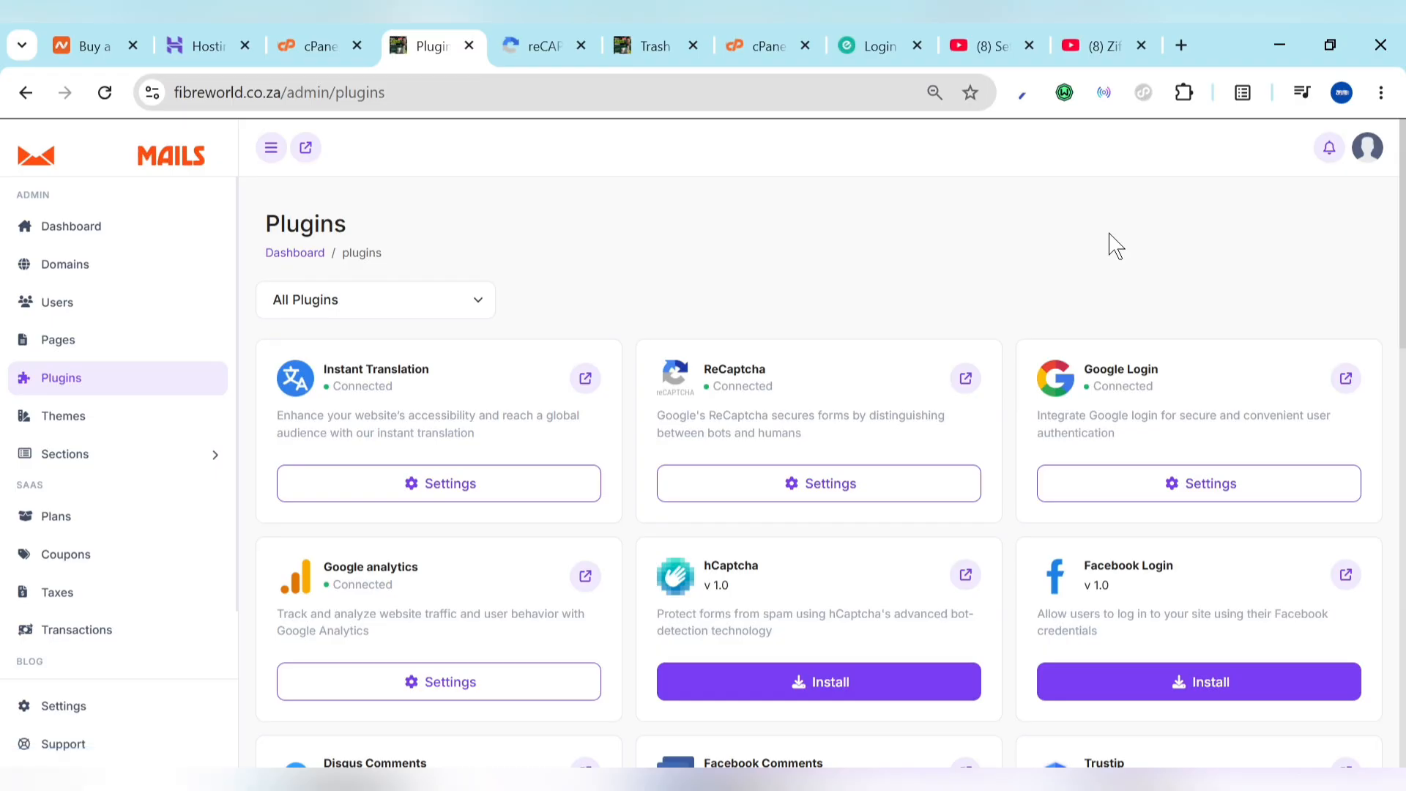
Step: Scroll to the Paypal card and install it, opening its Client ID, Secret and Webhook form
scroll(964, 579, "down", 10)
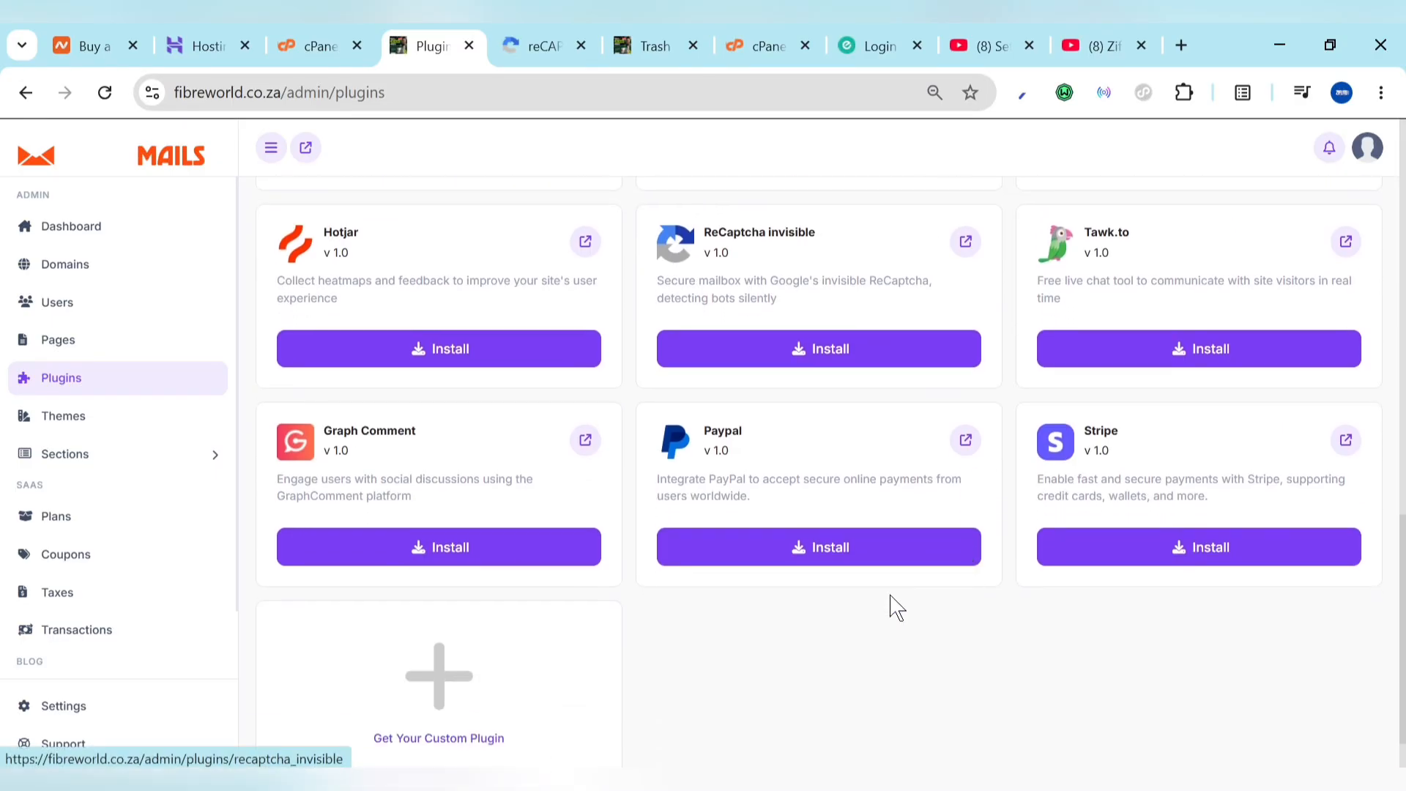
left_click(773, 547)
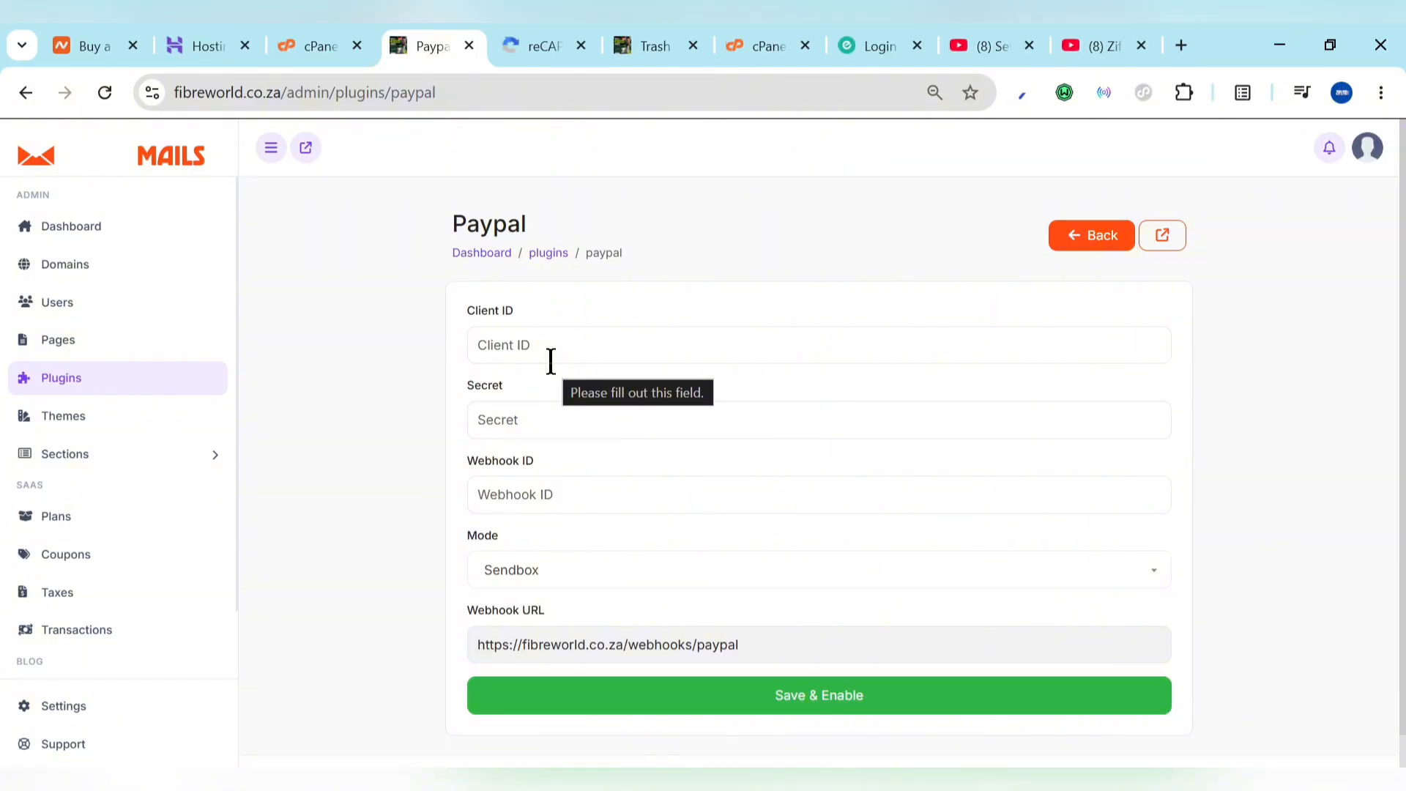
Step: Check the empty Client ID and Secret fields, move the Paypal tab to the end, and open a new tab
left_click(514, 344)
left_click(487, 417)
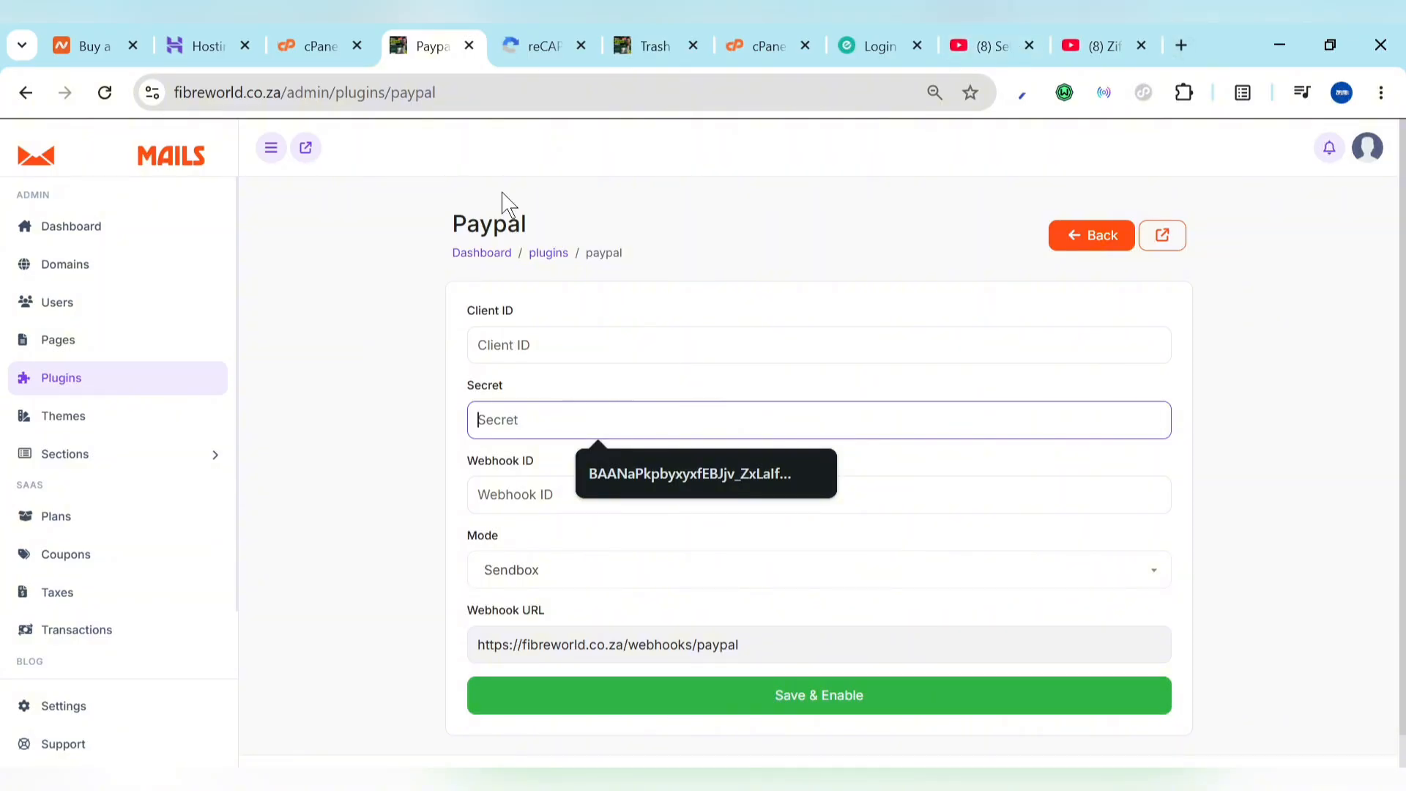
left_click_drag(433, 44, 1121, 35)
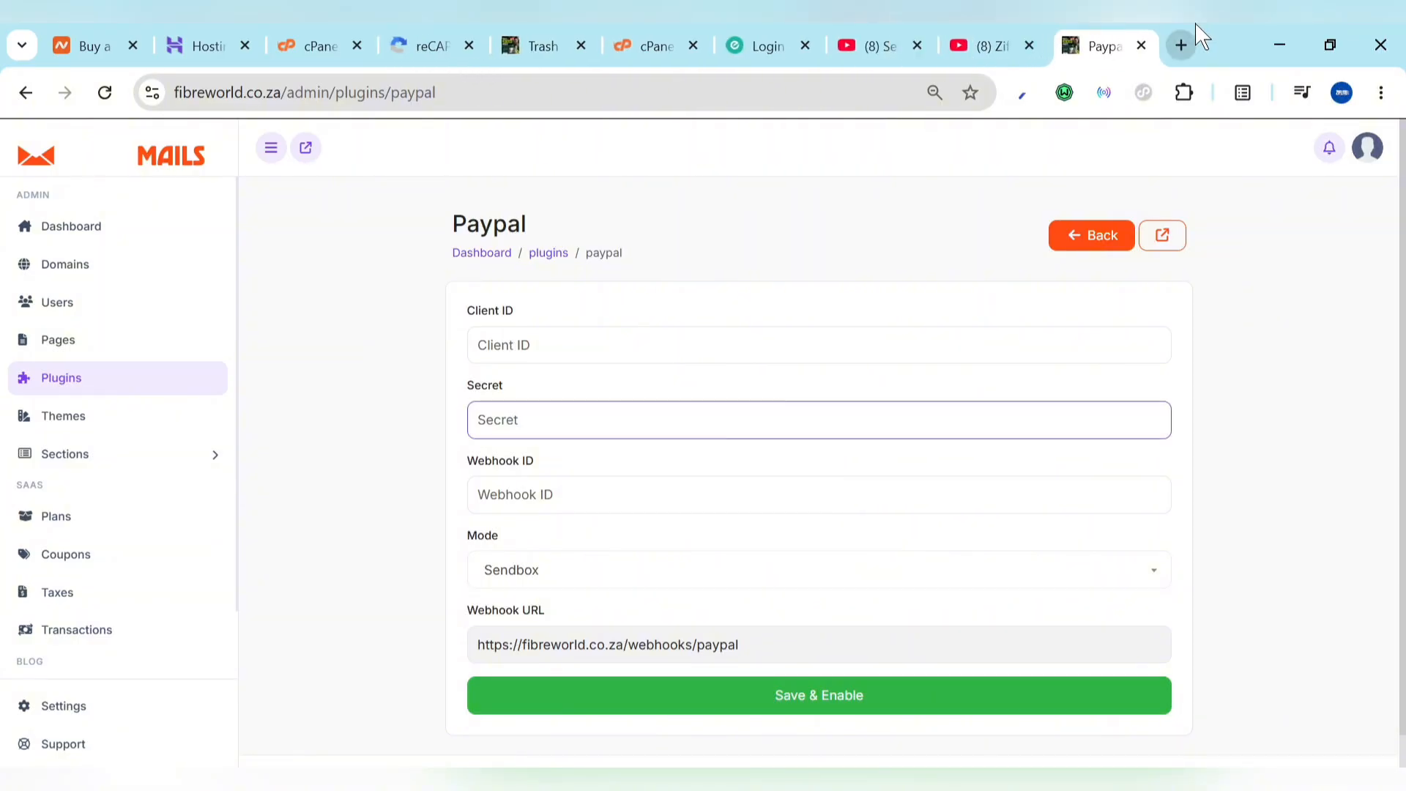
left_click(1182, 47)
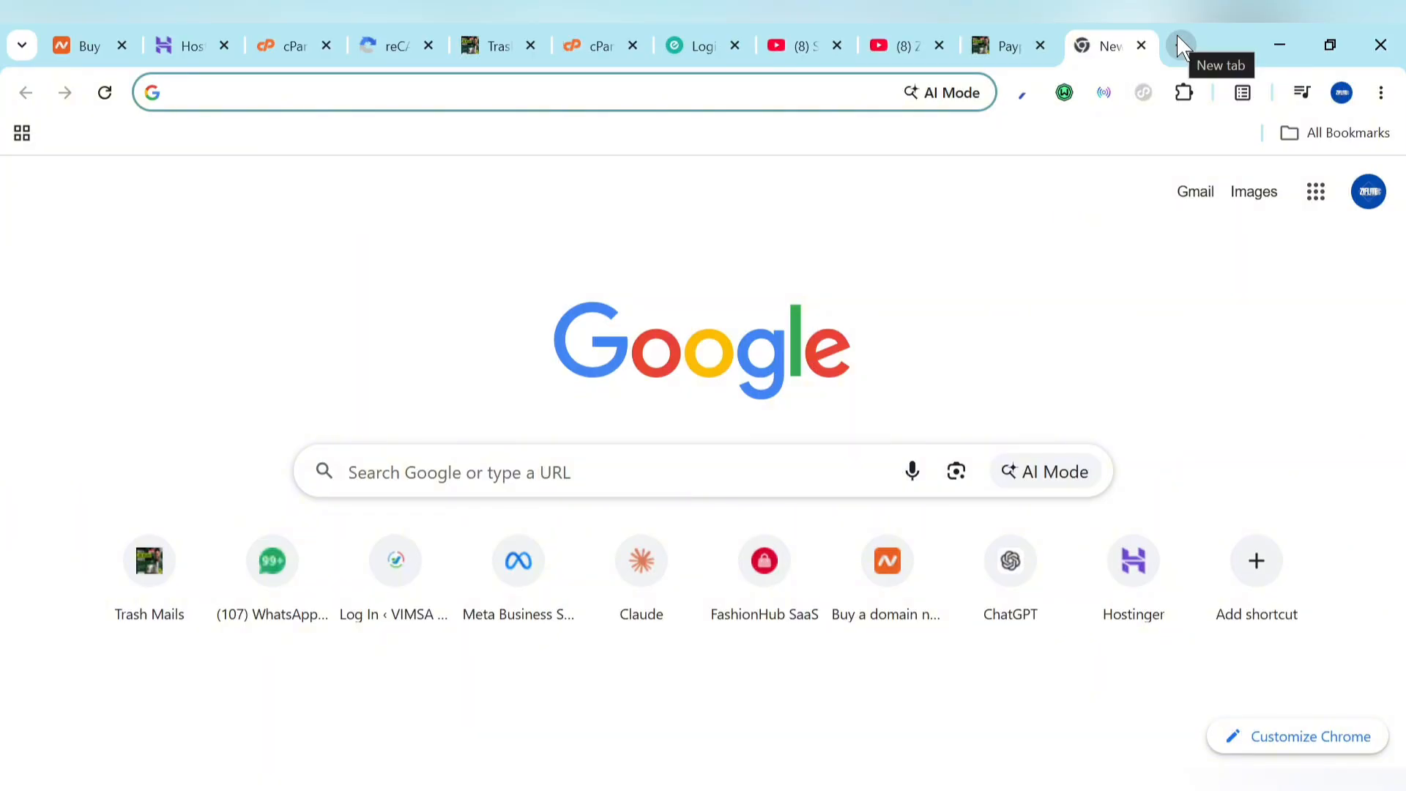
Step: Start a Google search reading 'how to get my paypal client id and'
left_click(971, 26)
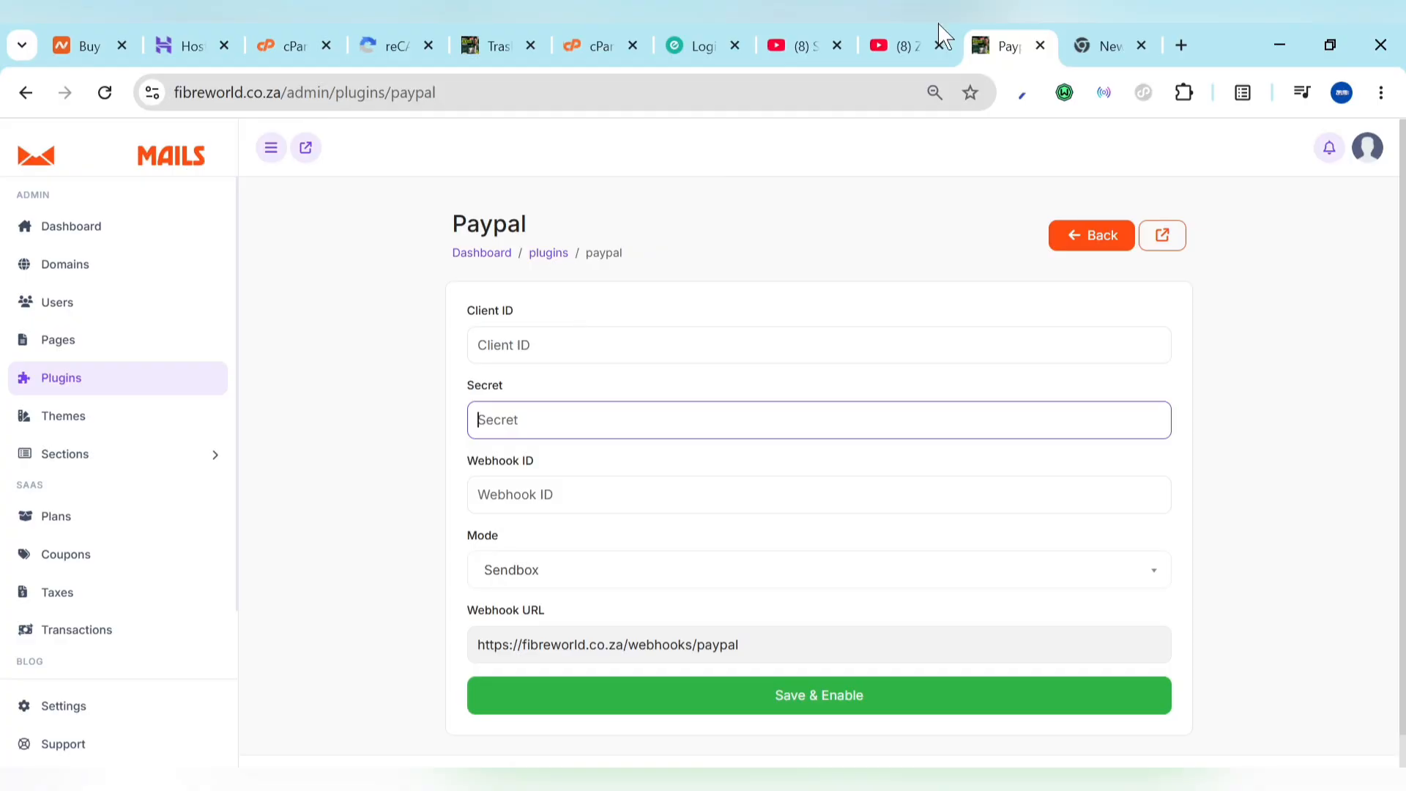
left_click(1133, 29)
type("how")
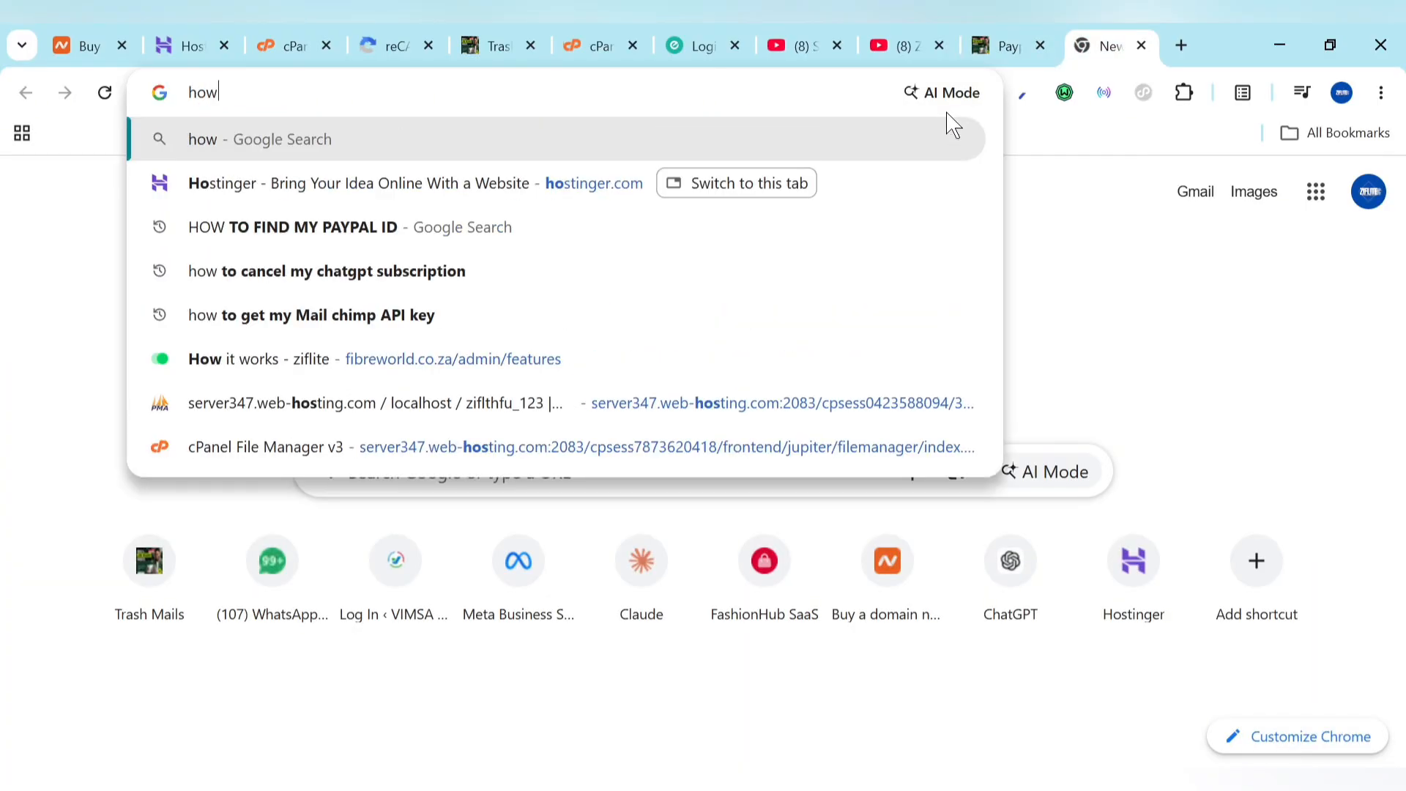
type(" to get my ")
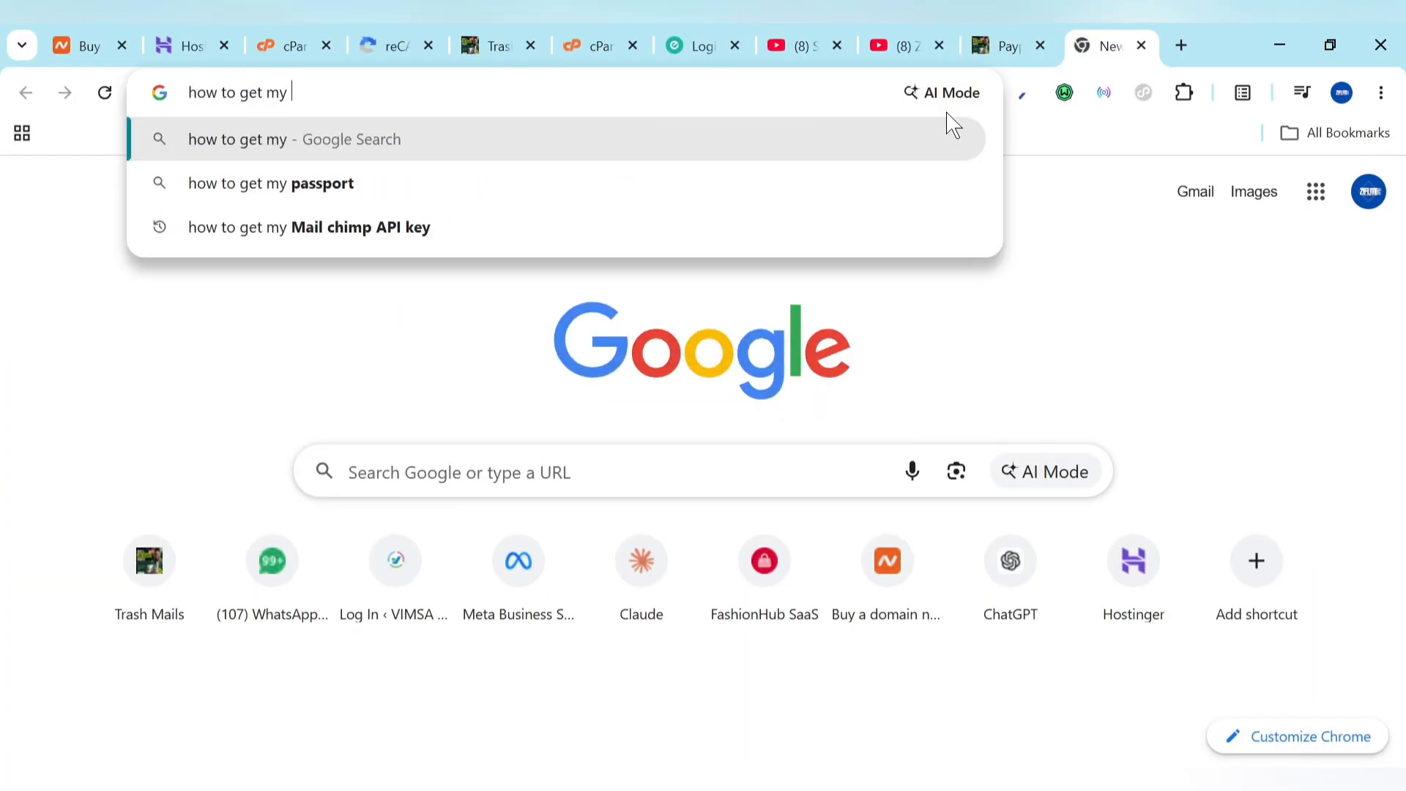
type("papyap")
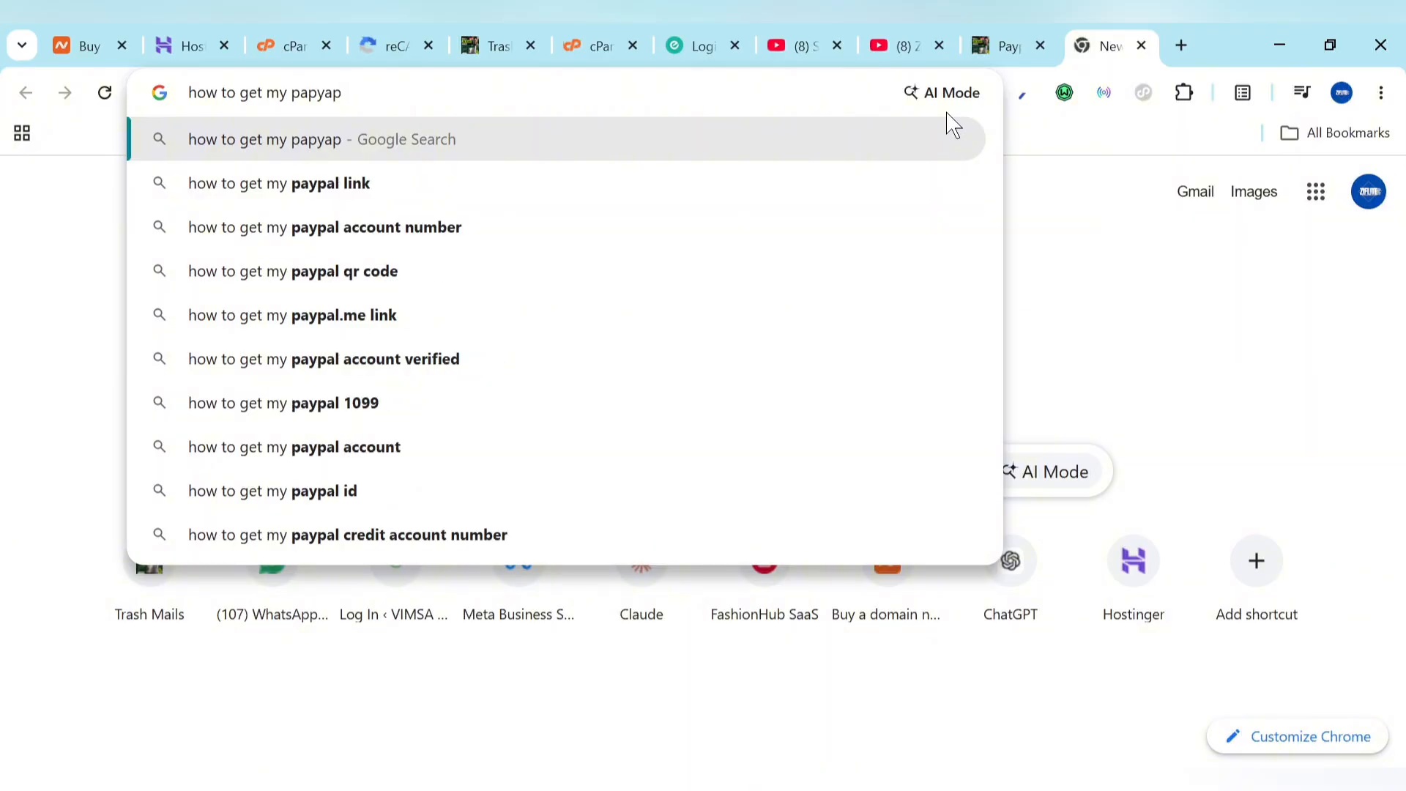
key("BackSpace")
key("BackSpace")
key("BackSpace")
key("BackSpace")
type("t")
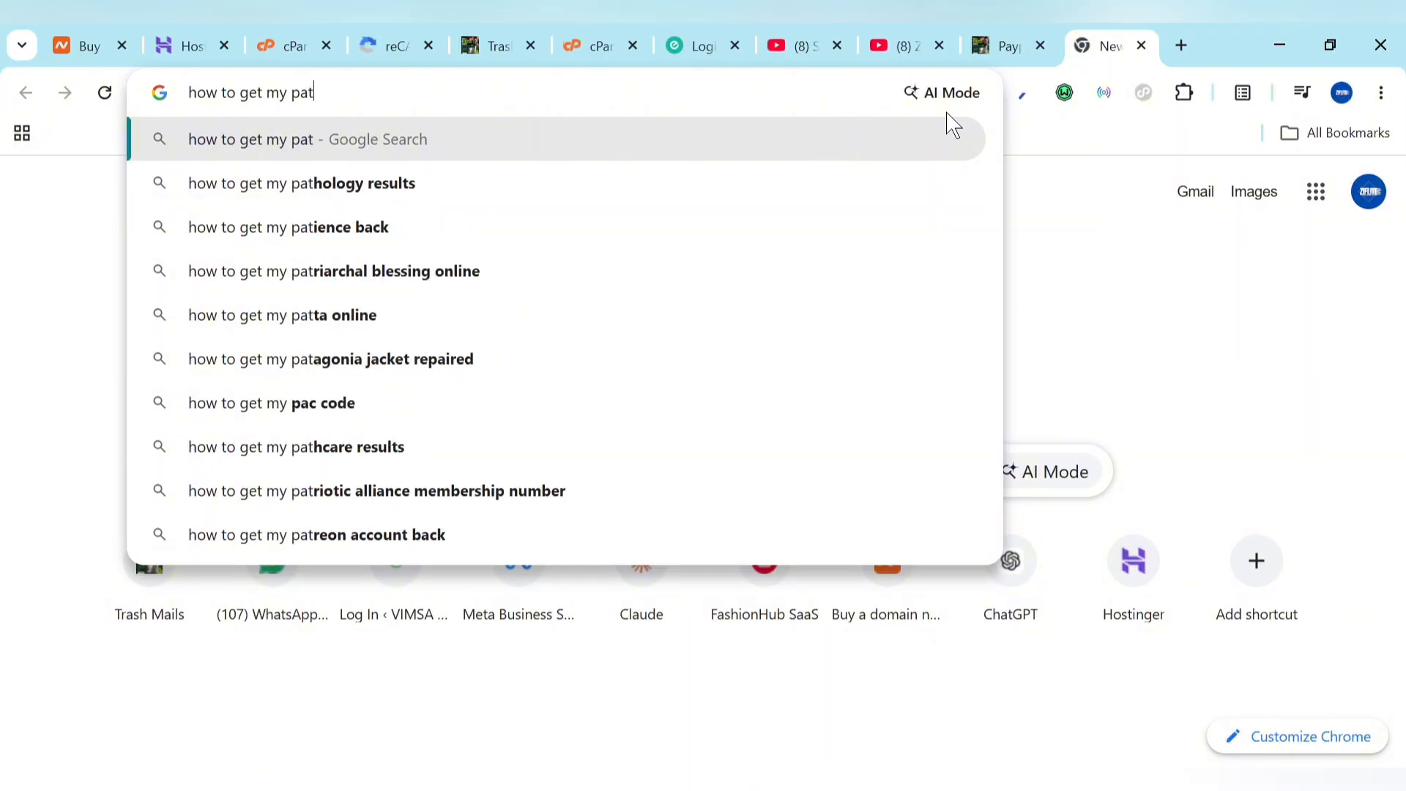
key("BackSpace")
type("ypal ")
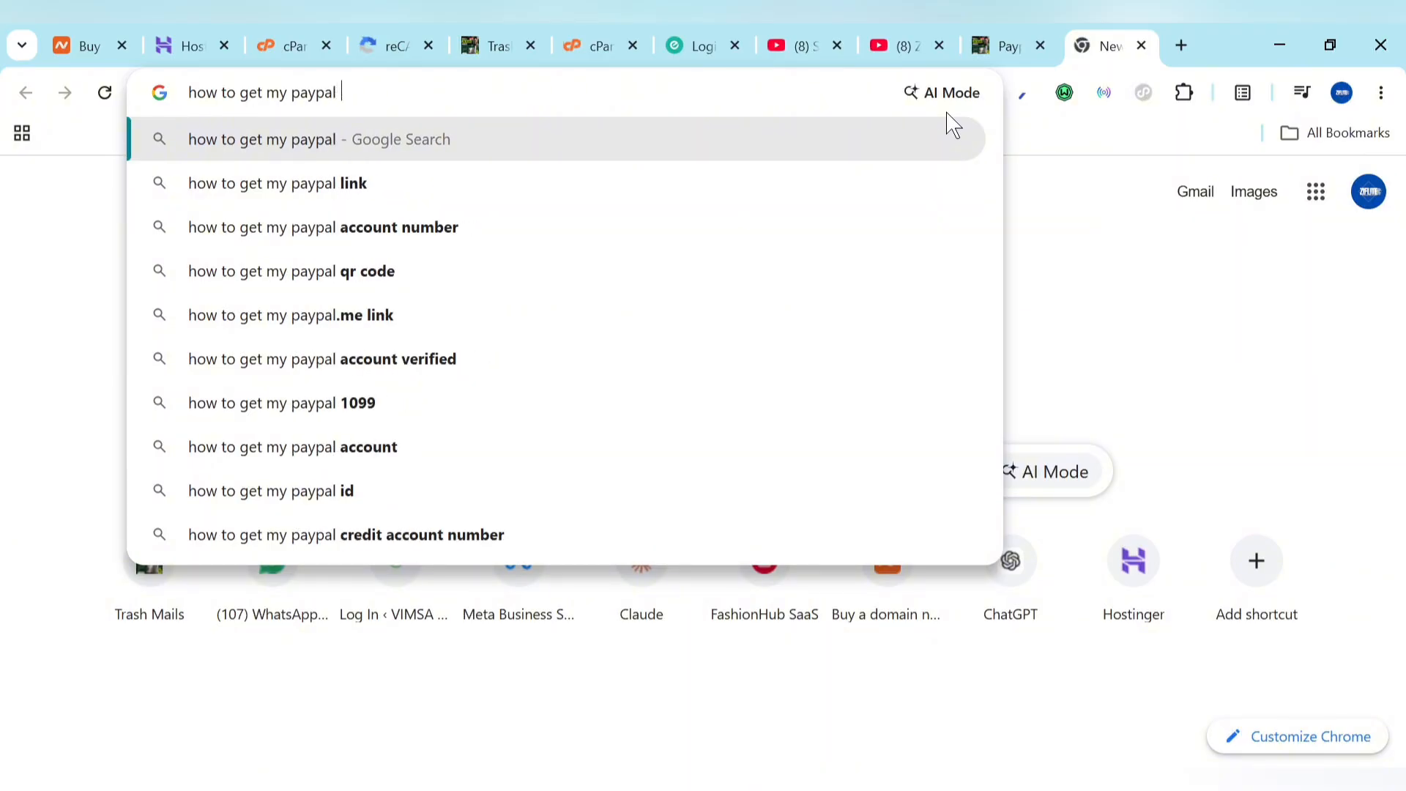
type("client id and")
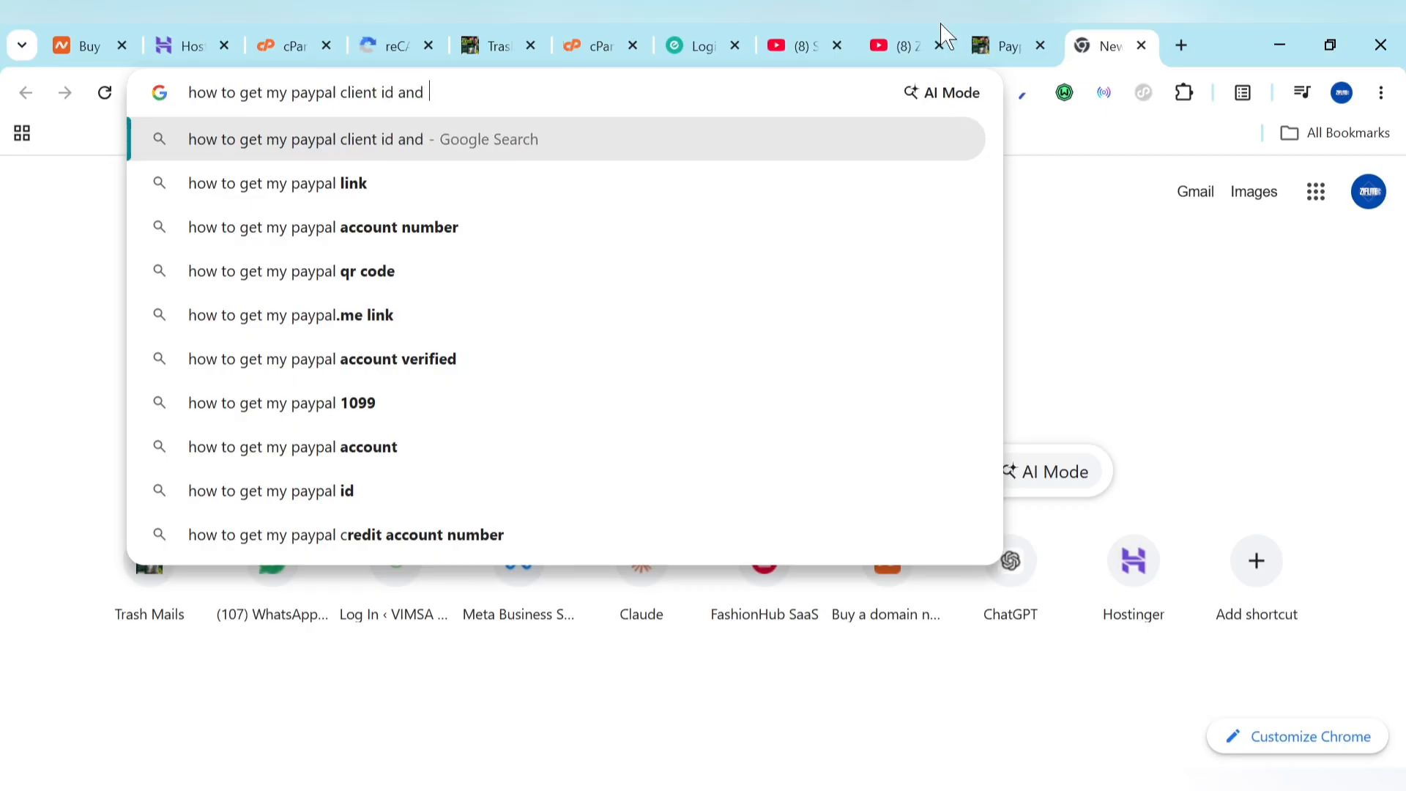
Step: Copy 'Secret' from the Paypal form into the query, add 'step by step', and search
left_click(982, 40)
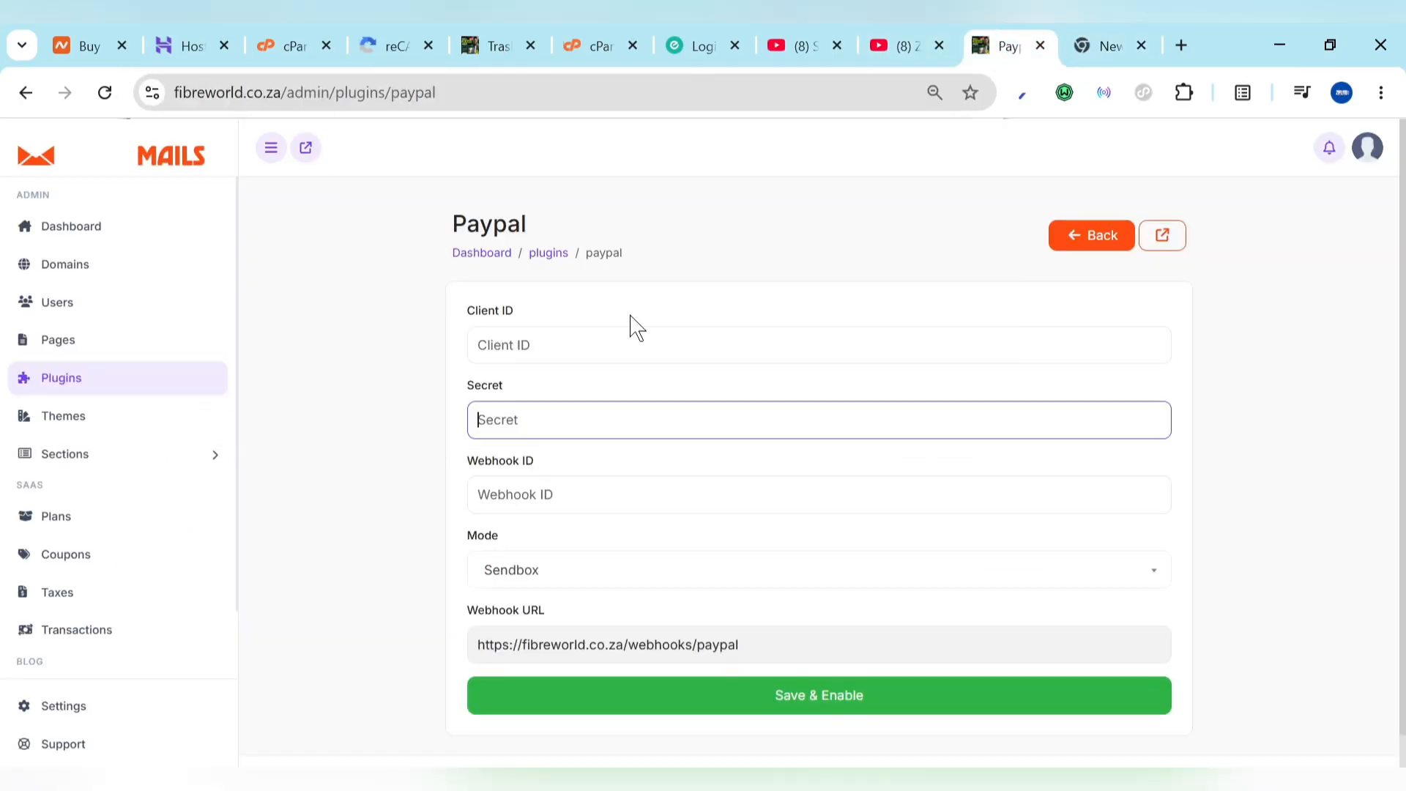
double_click(470, 387)
key("ctrl+c")
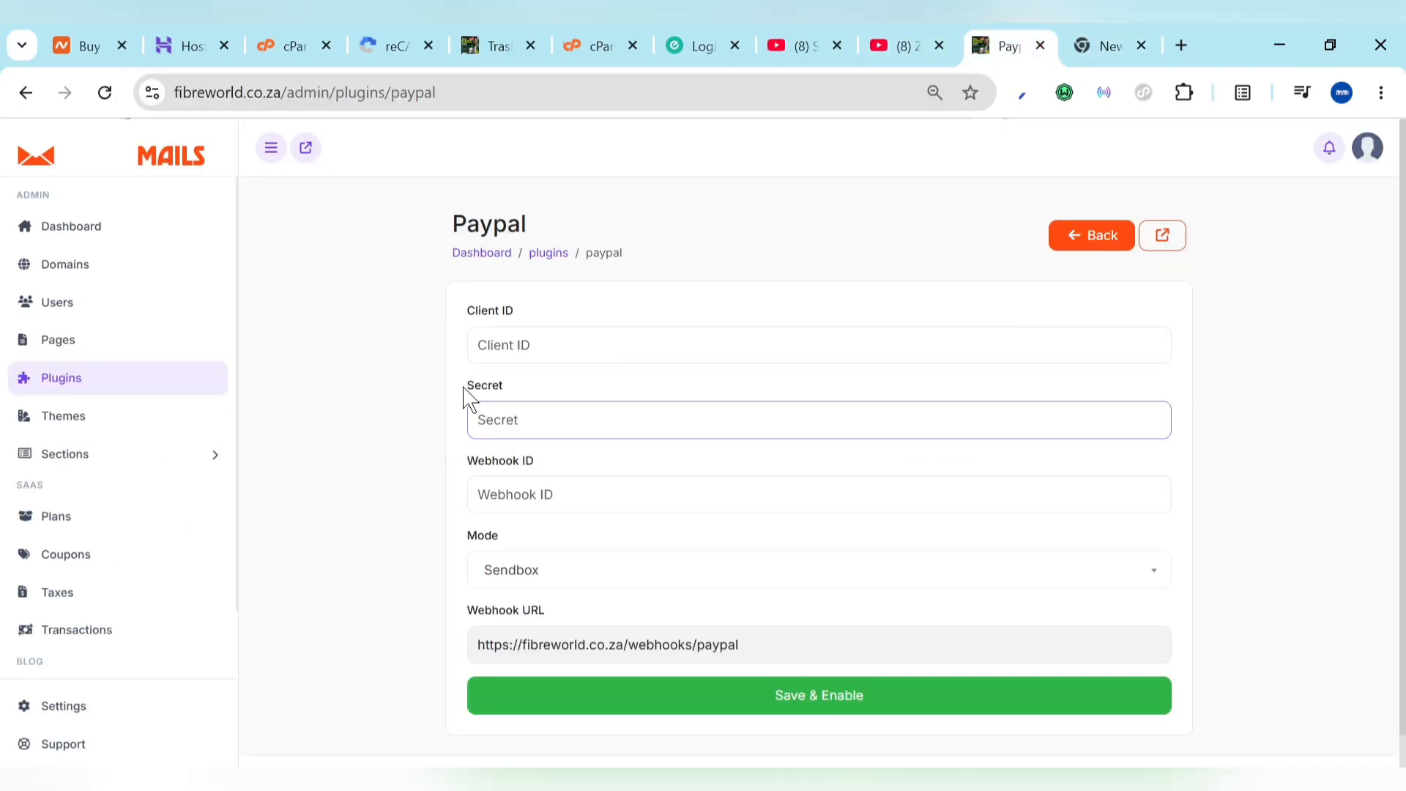
left_click(1113, 41)
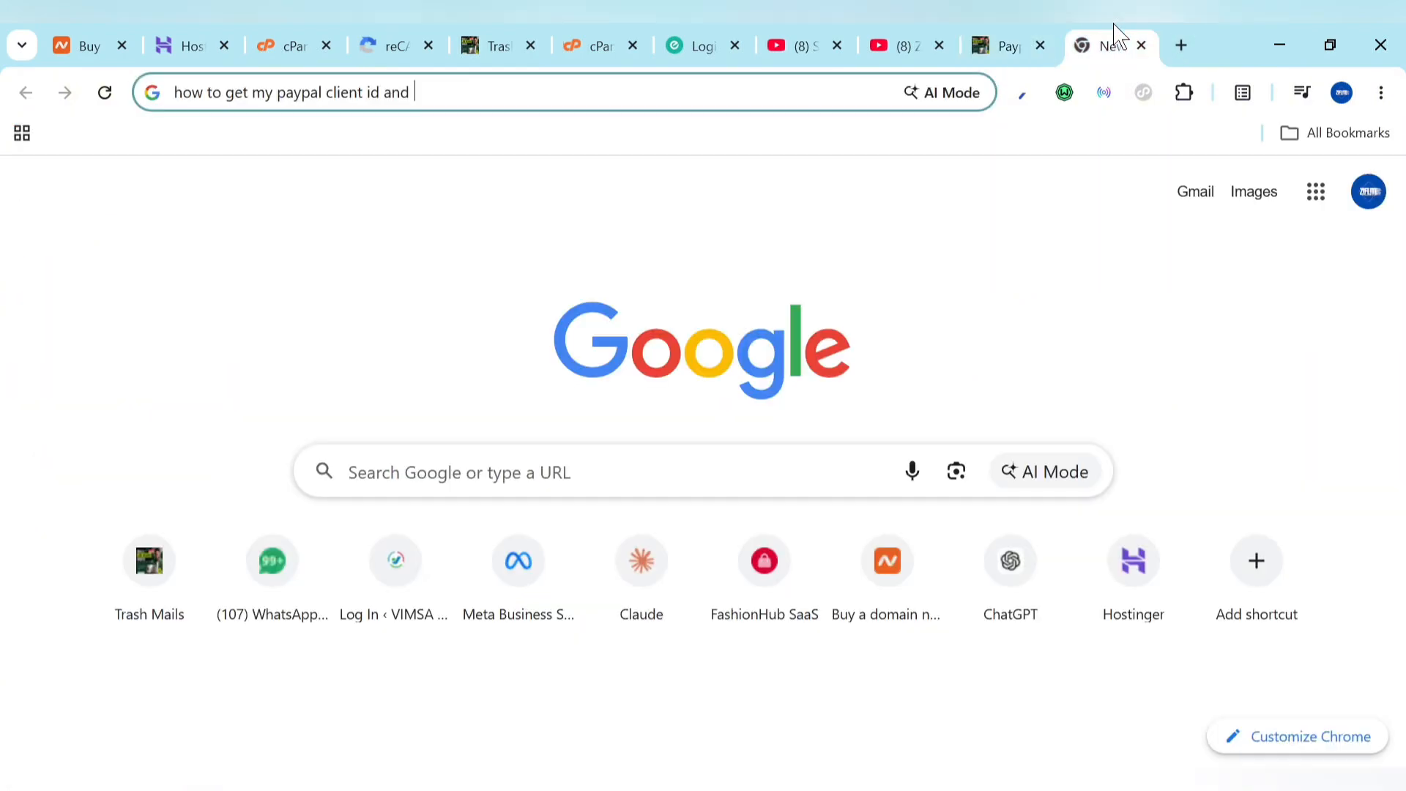
key("ctrl+v")
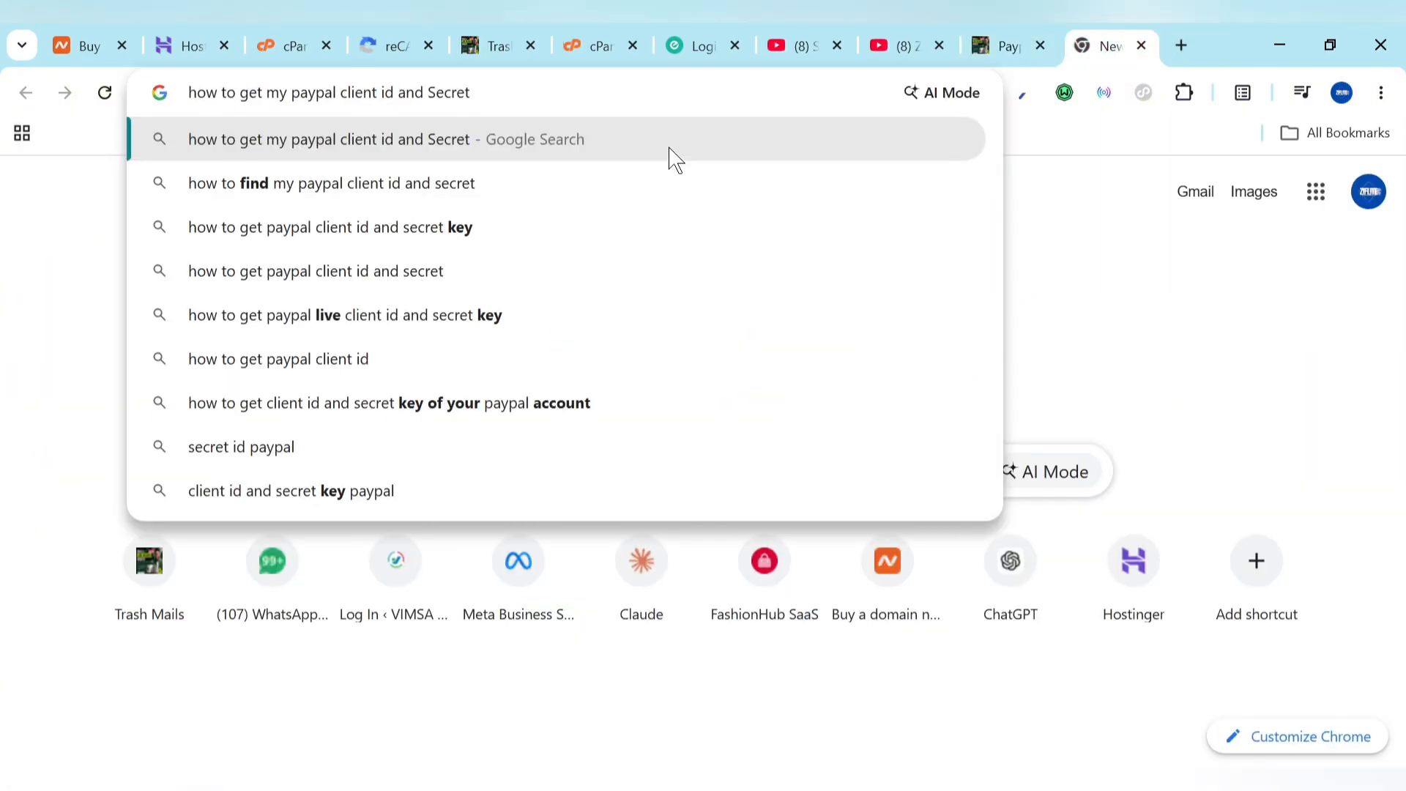
type("in")
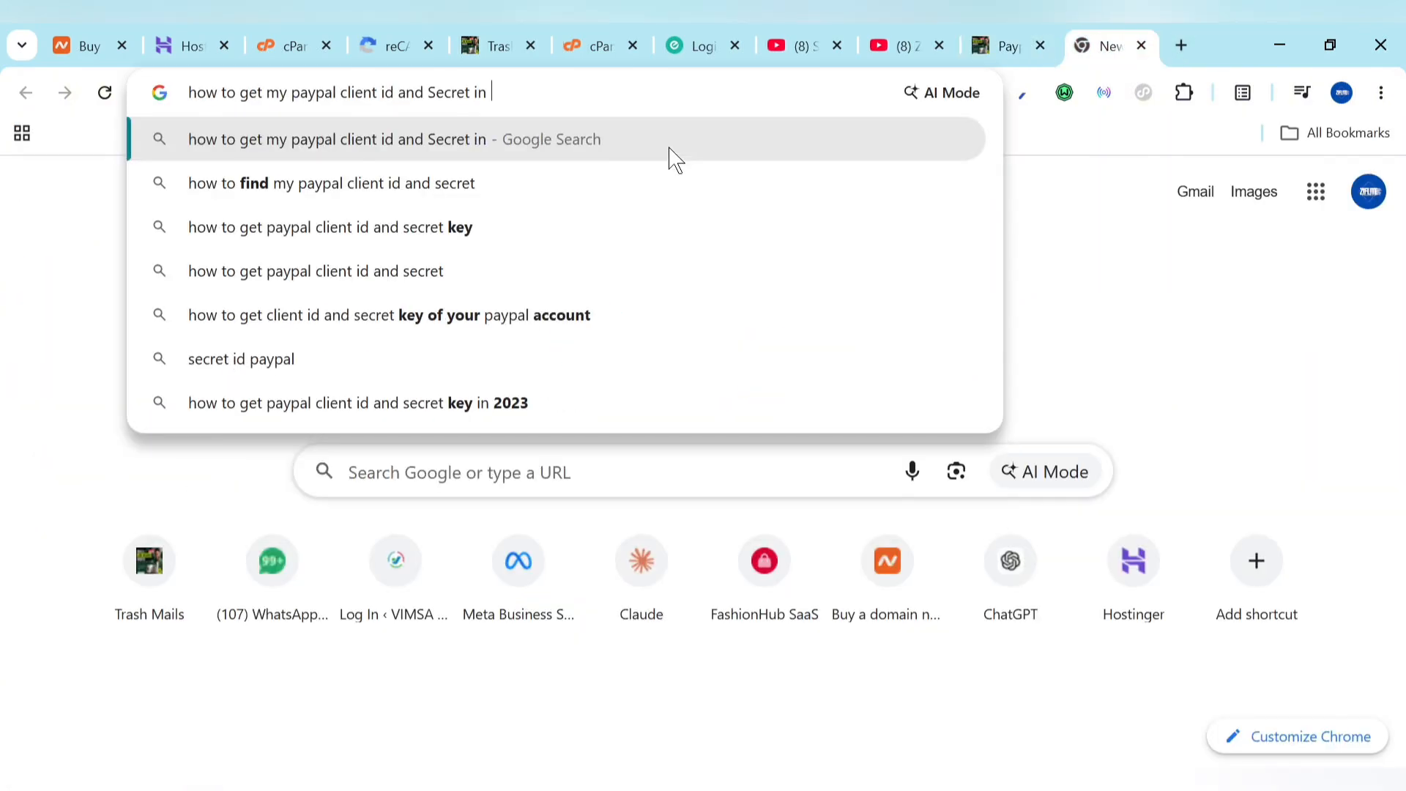
key("BackSpace")
key("BackSpace")
type("step")
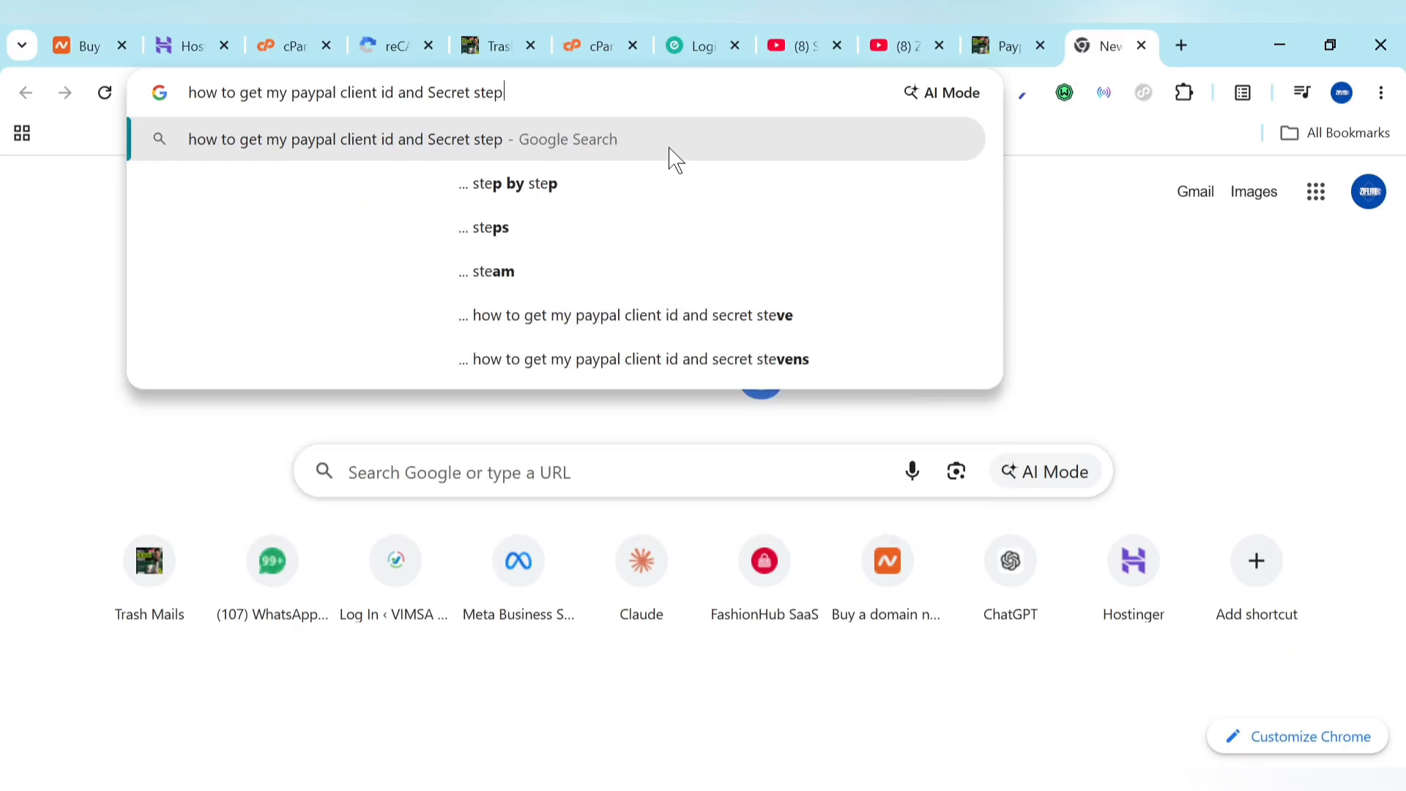
type(" by step")
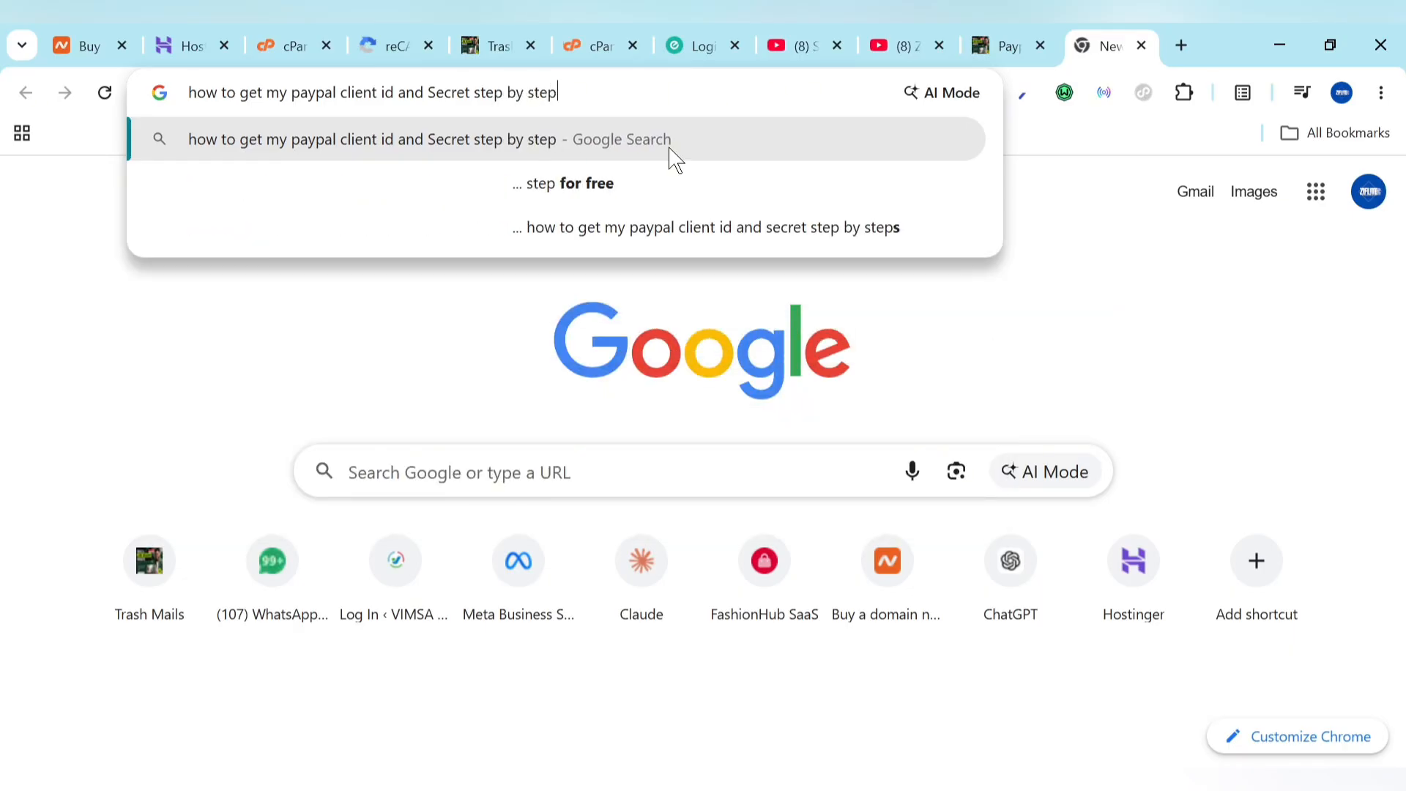
key("Return")
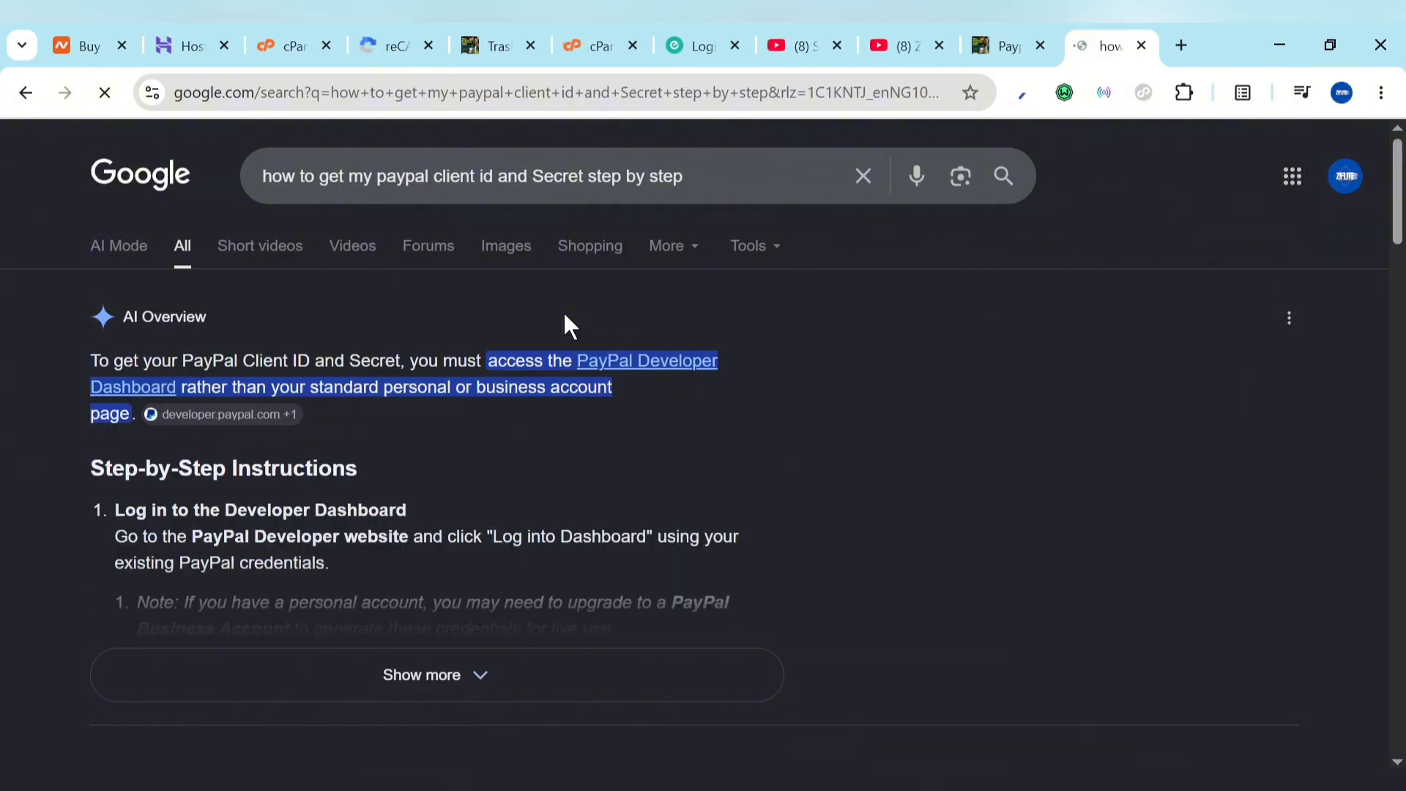
Step: Expand Google's AI Overview of the PayPal client ID steps, review it, and return to PayPal settings
scroll(425, 546, "down", 2)
left_click(411, 549)
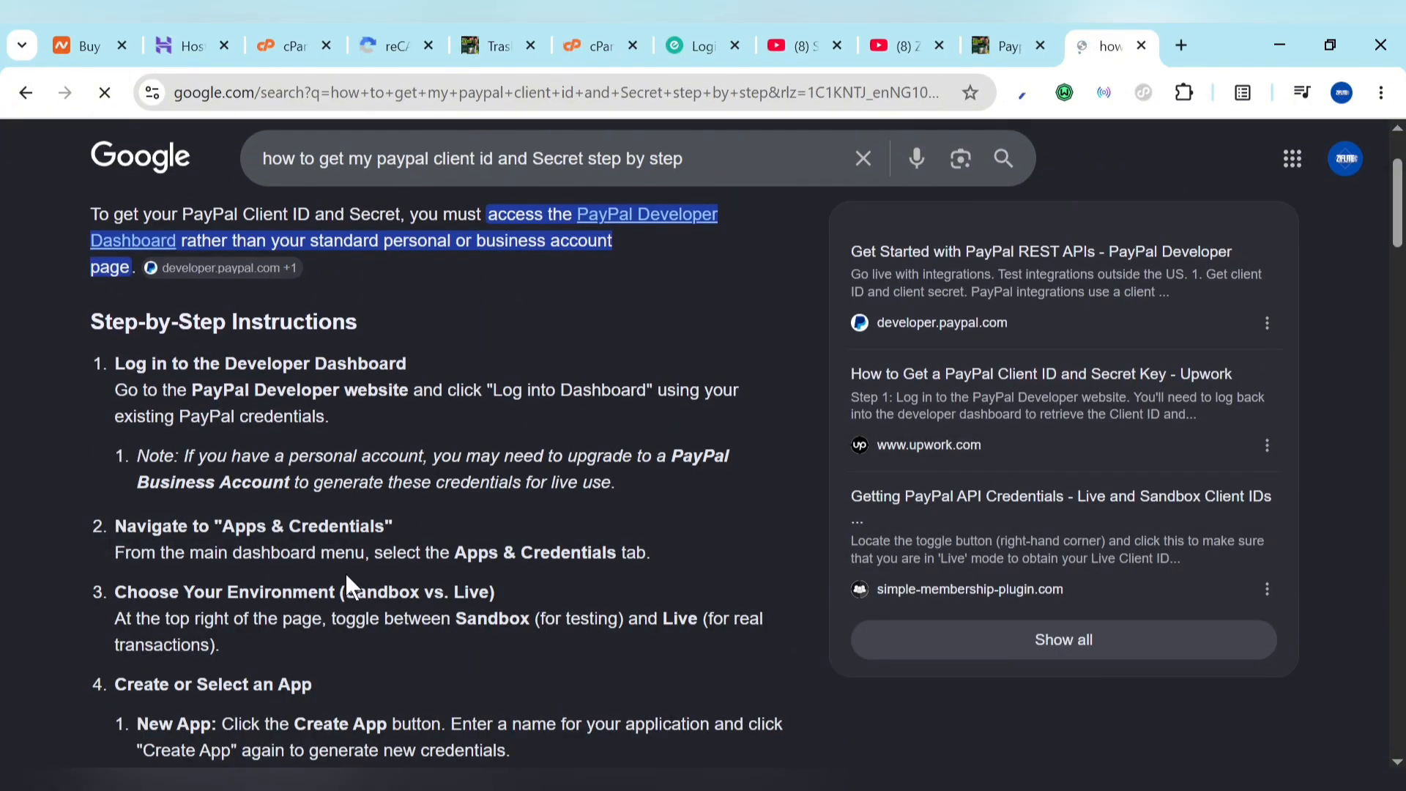
scroll(347, 576, "down", 8)
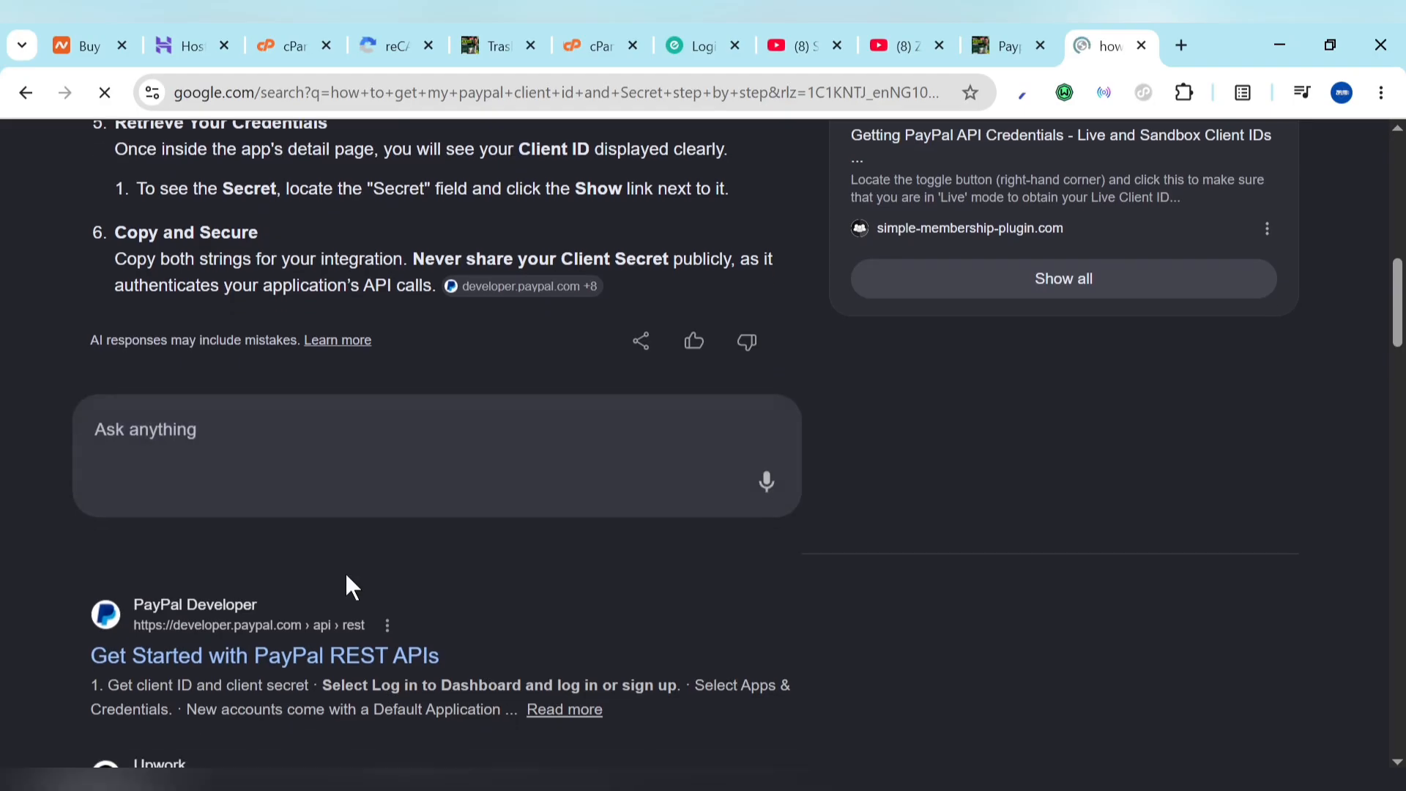
scroll(345, 571, "down", 10)
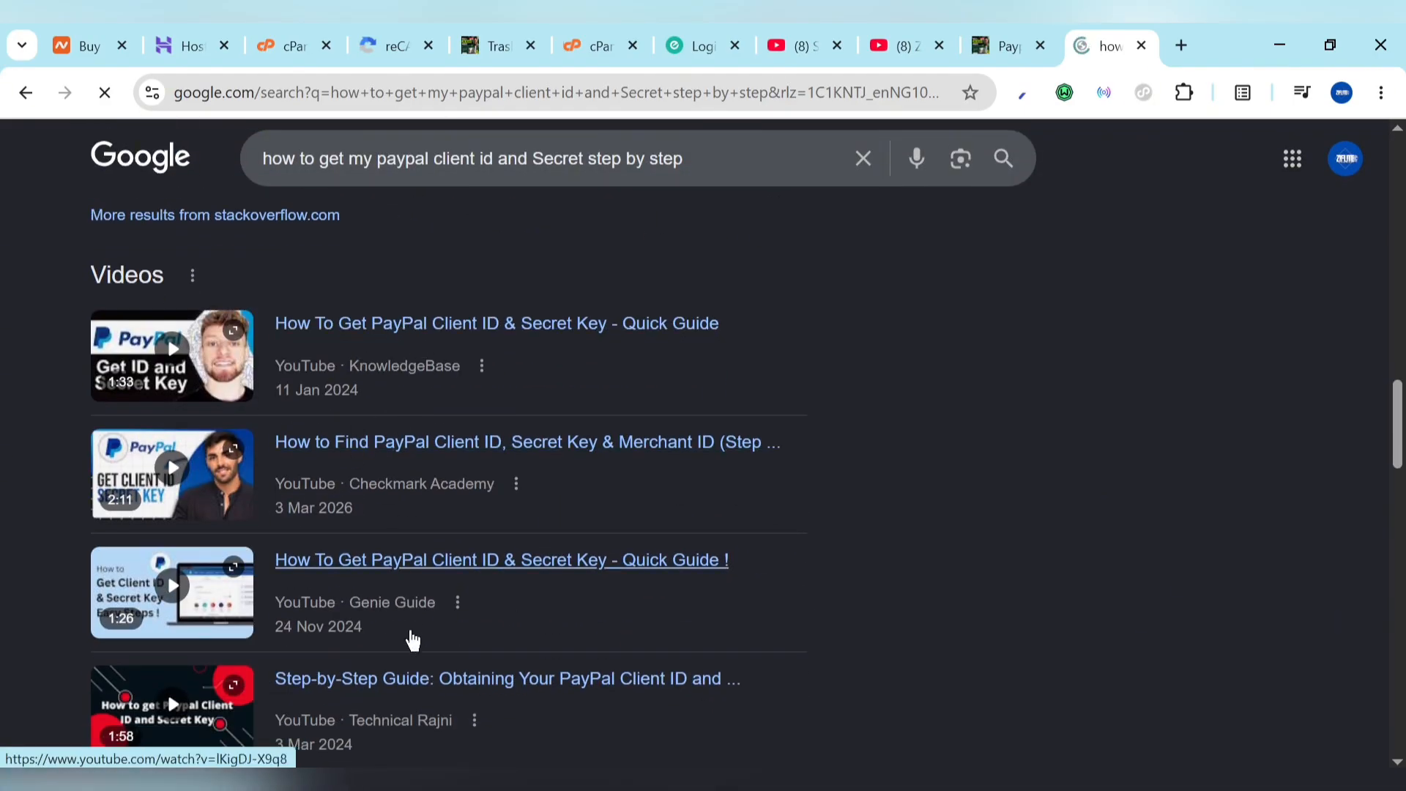
scroll(412, 641, "up", 18)
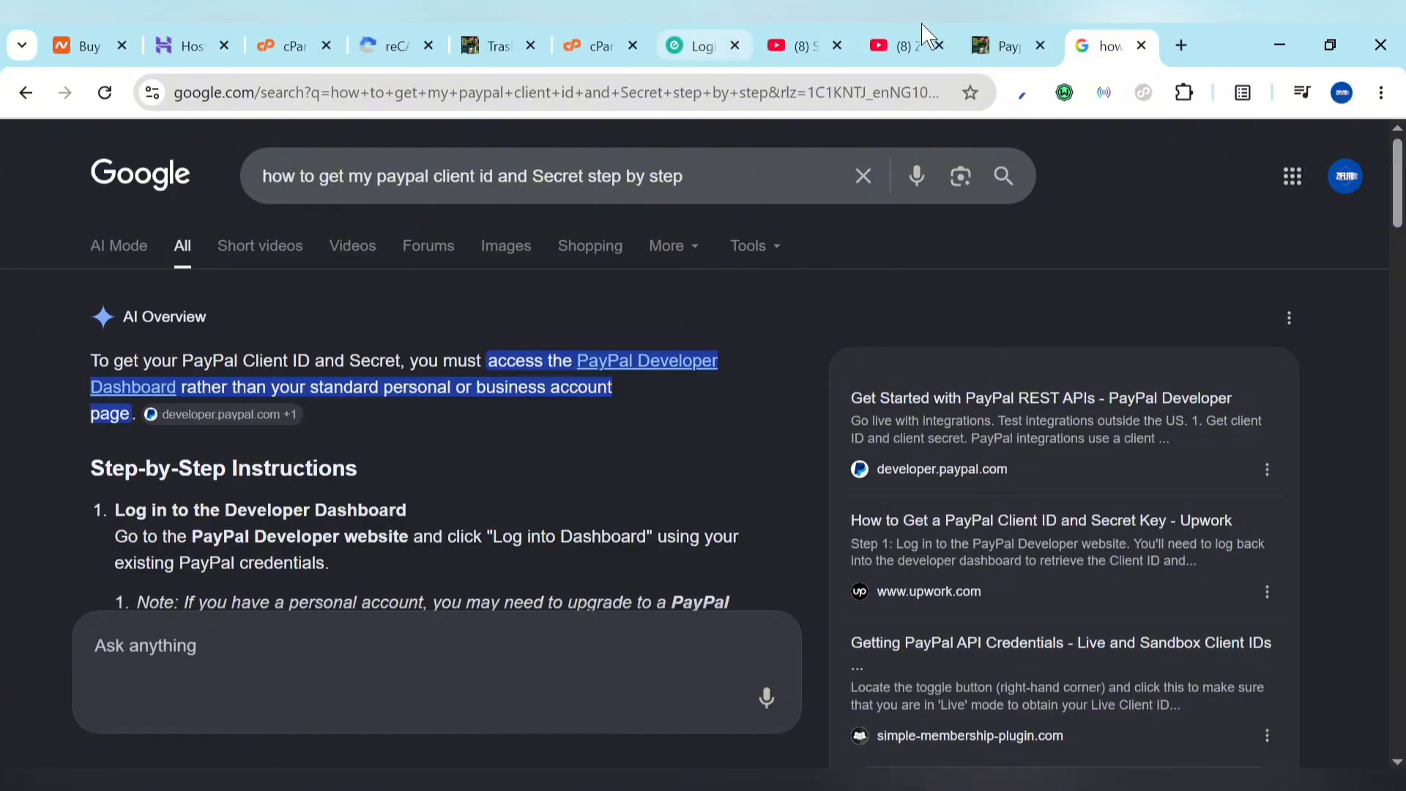
left_click(915, 40)
left_click(1010, 40)
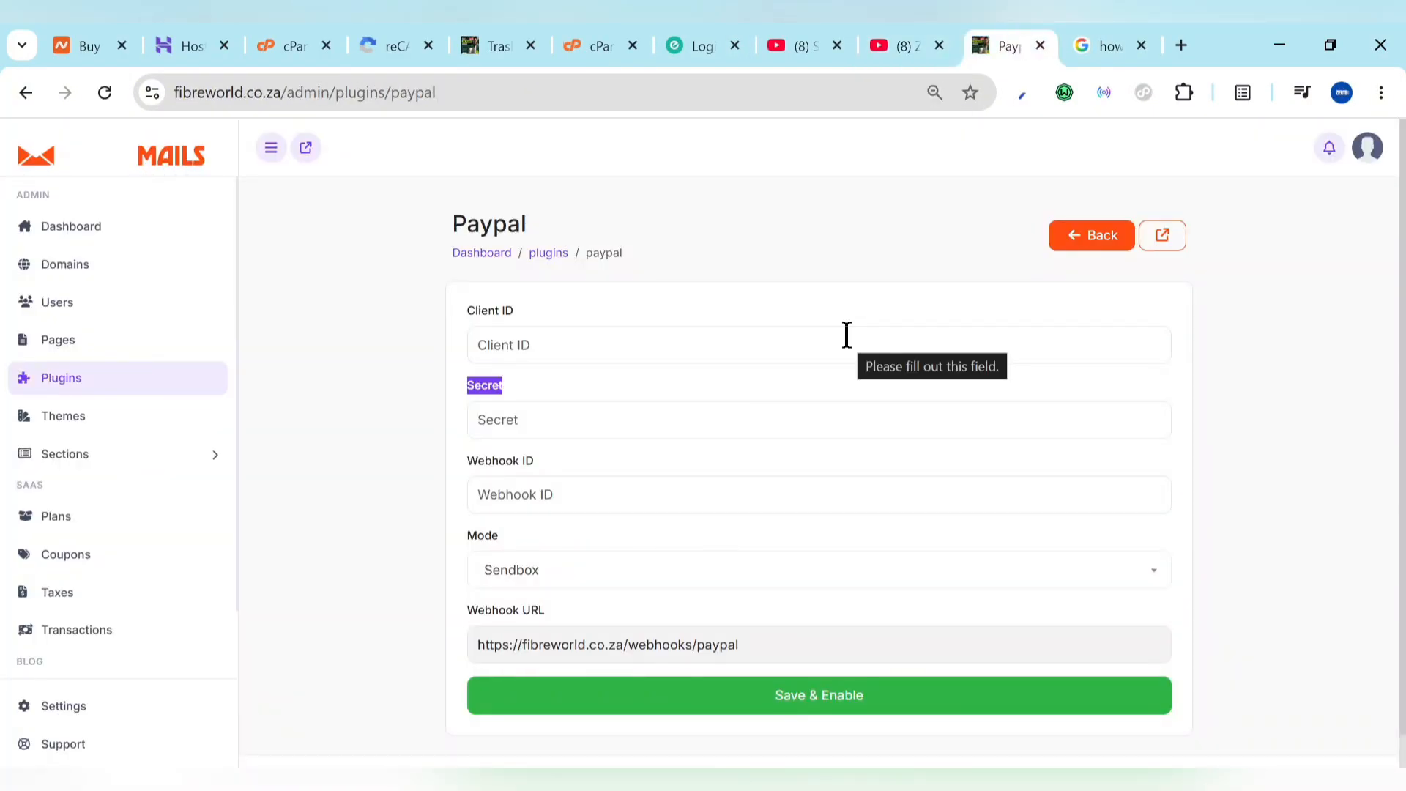
Step: Leave PayPal unsaved, install the Robots.txt plugin, and open the still-empty Pages list
left_click(1096, 258)
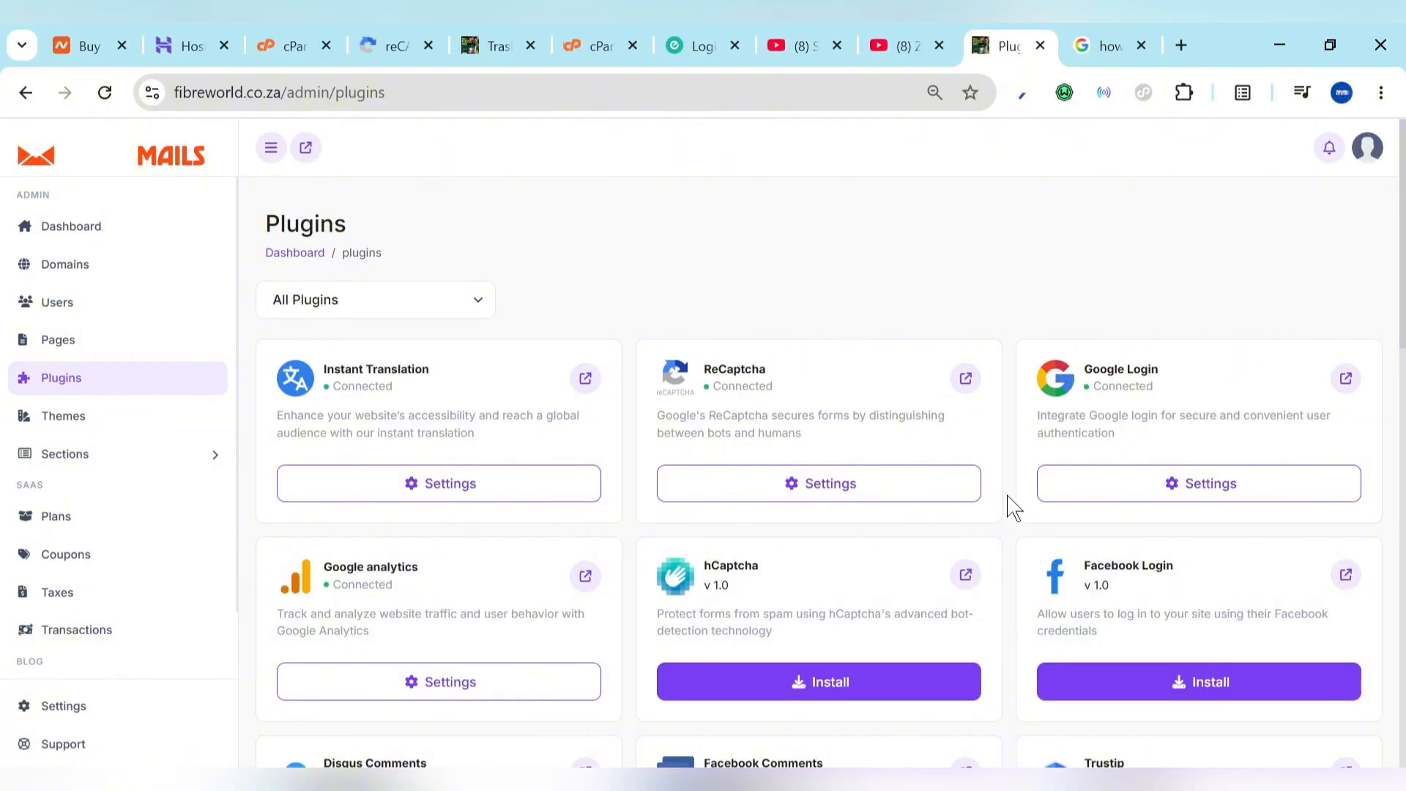
scroll(1014, 508, "down", 2)
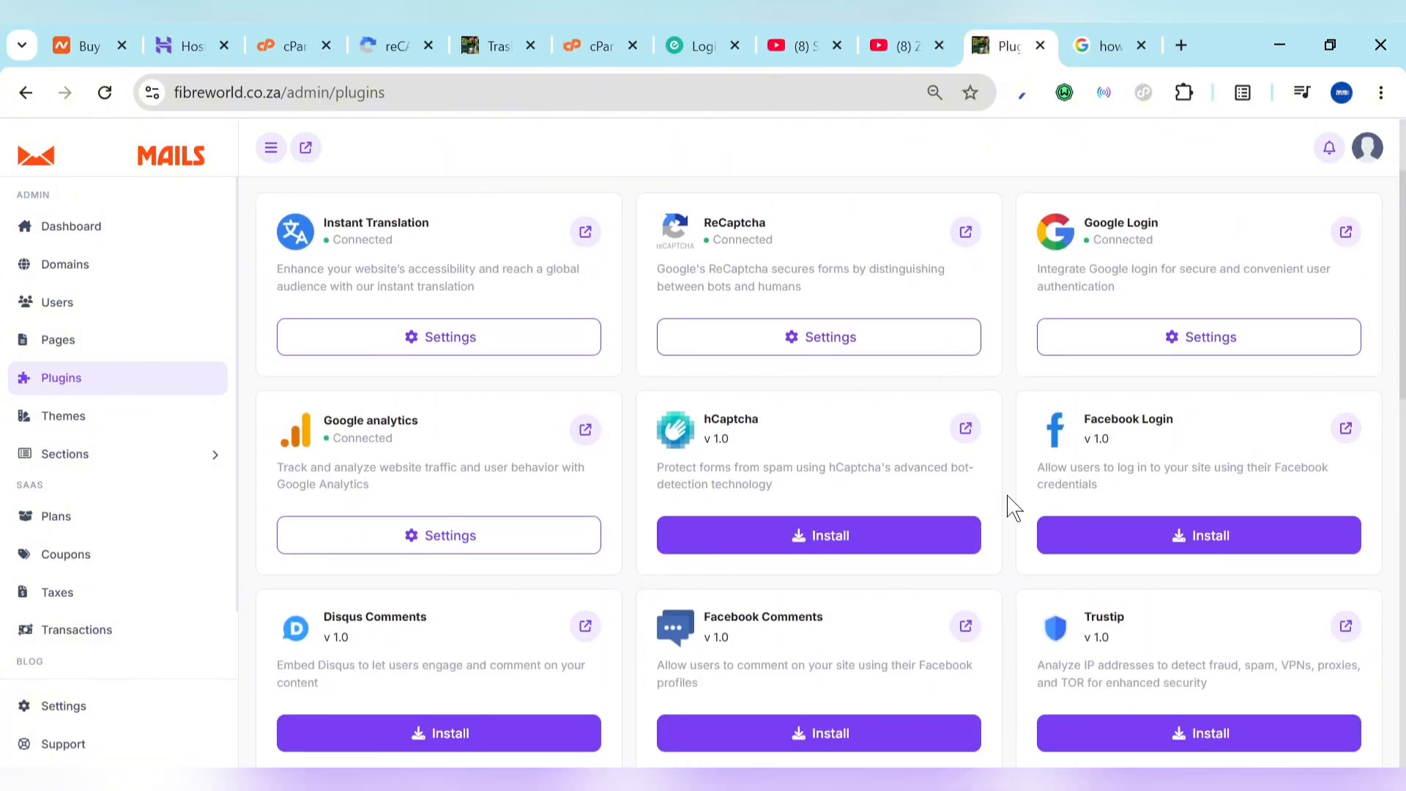
scroll(942, 728, "down", 4)
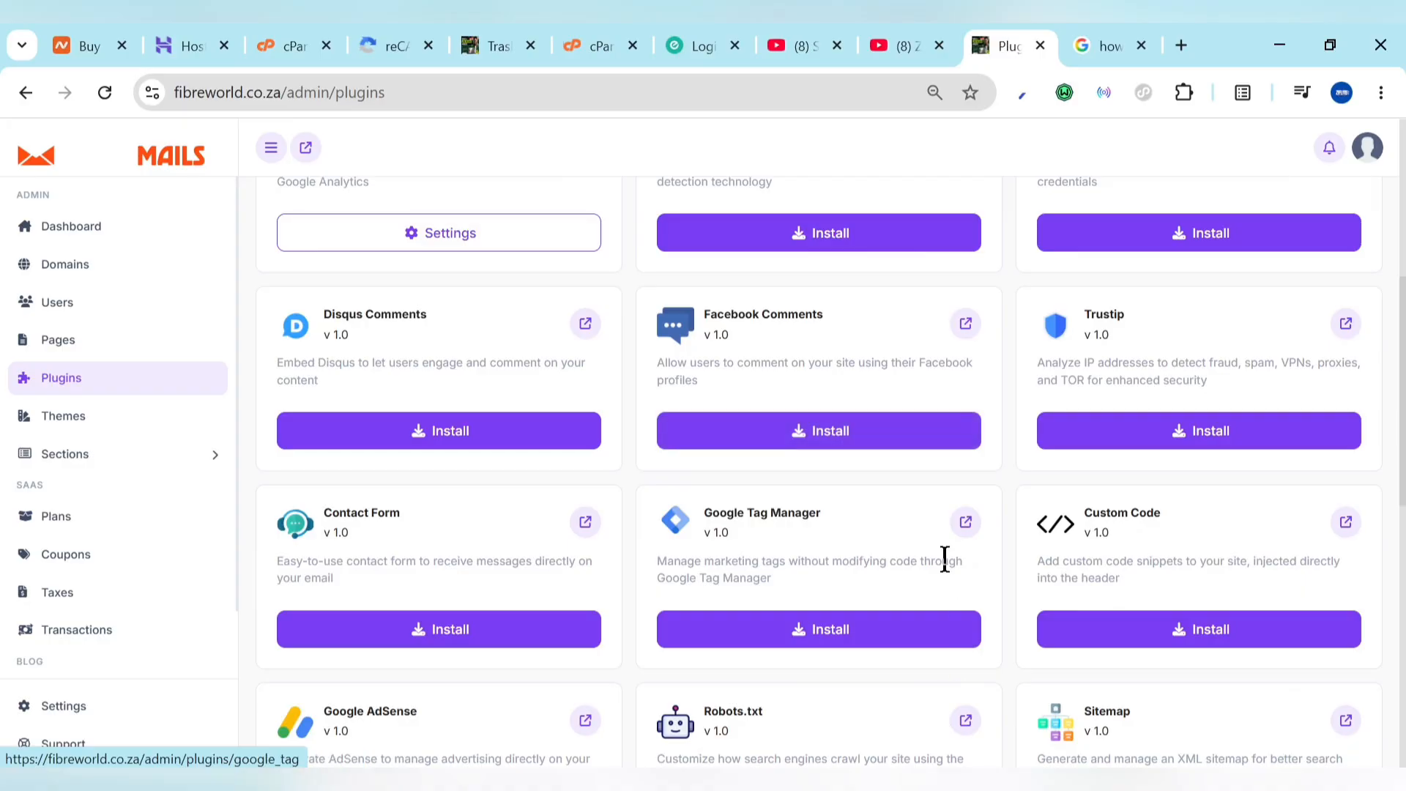
scroll(908, 641, "down", 4)
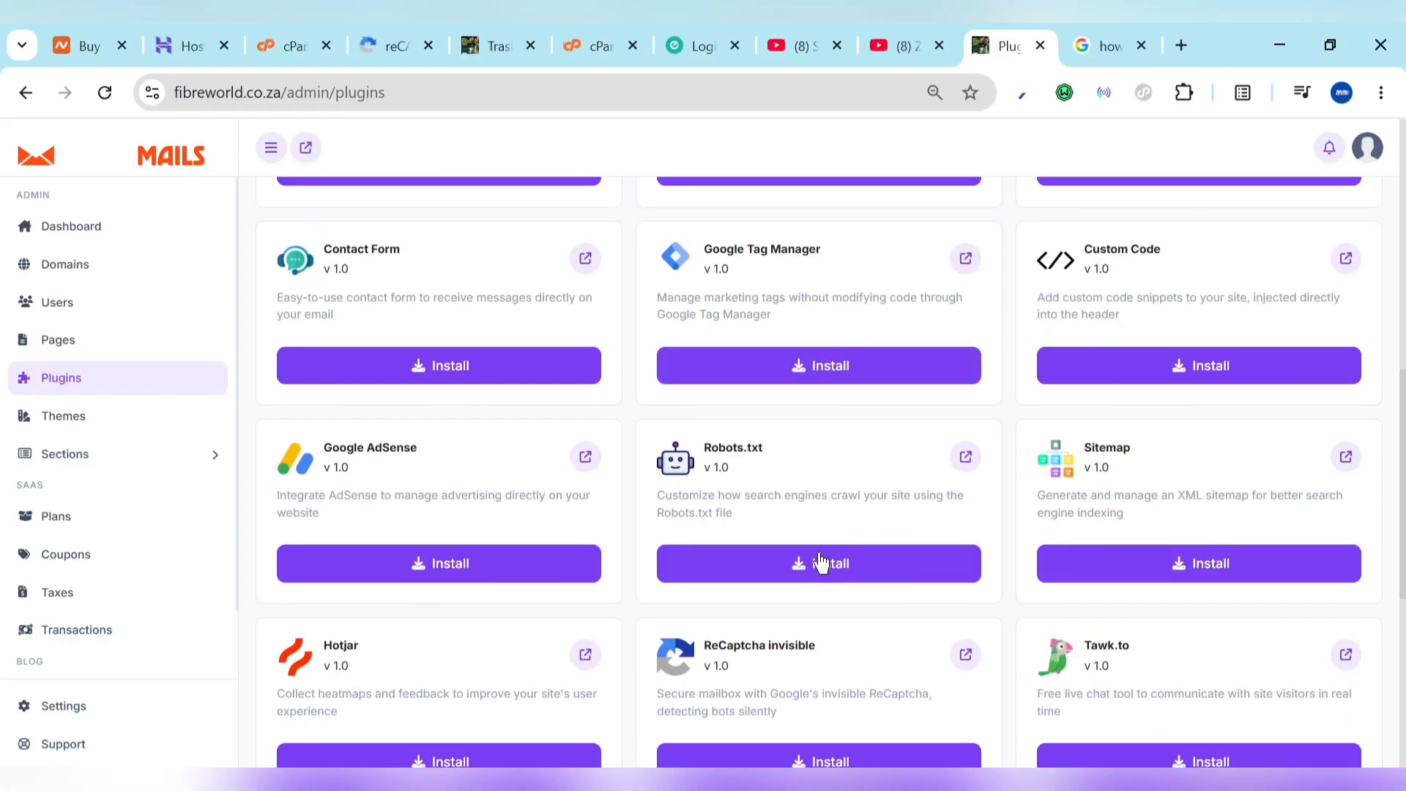
scroll(822, 564, "down", 4)
scroll(821, 564, "down", 2)
scroll(824, 564, "up", 5)
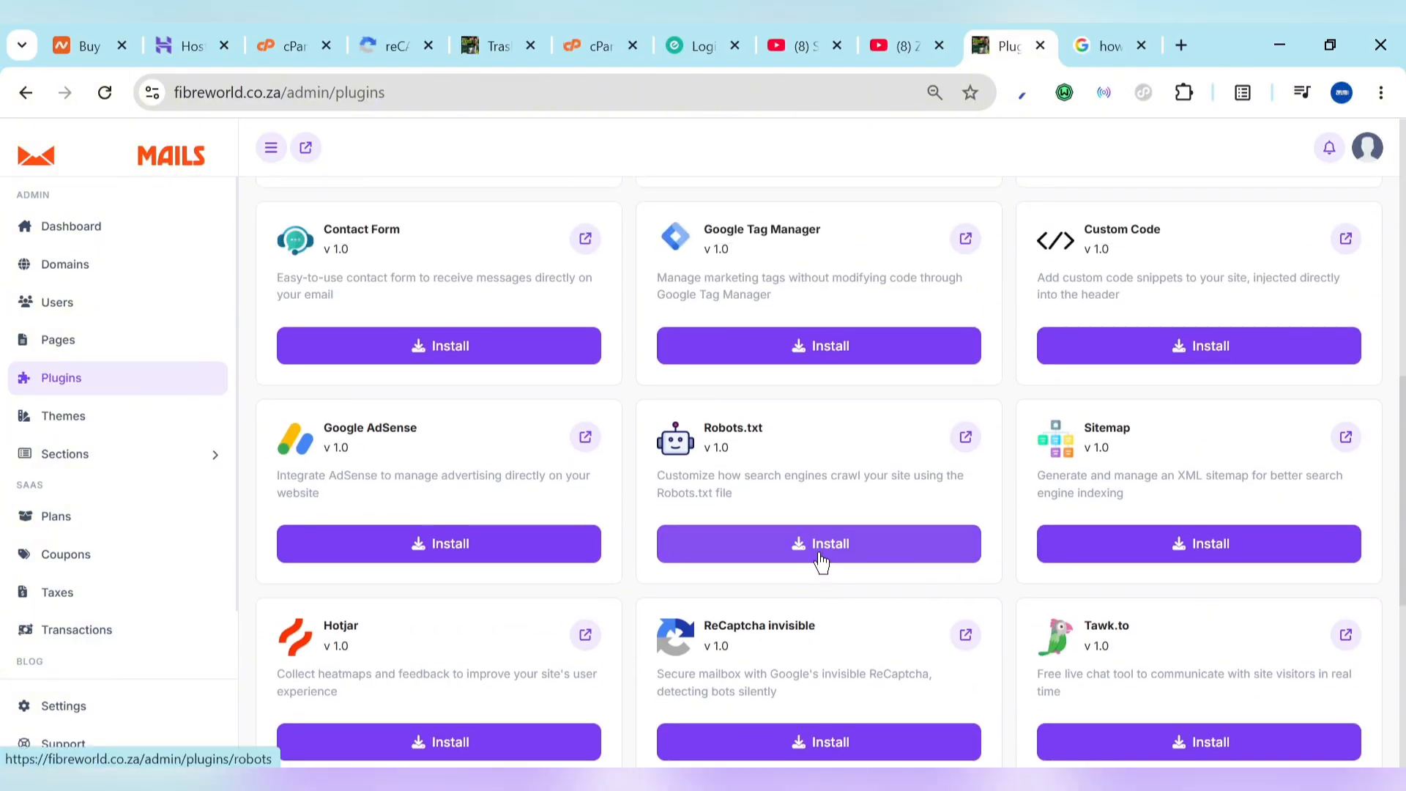
left_click(822, 561)
left_click(24, 341)
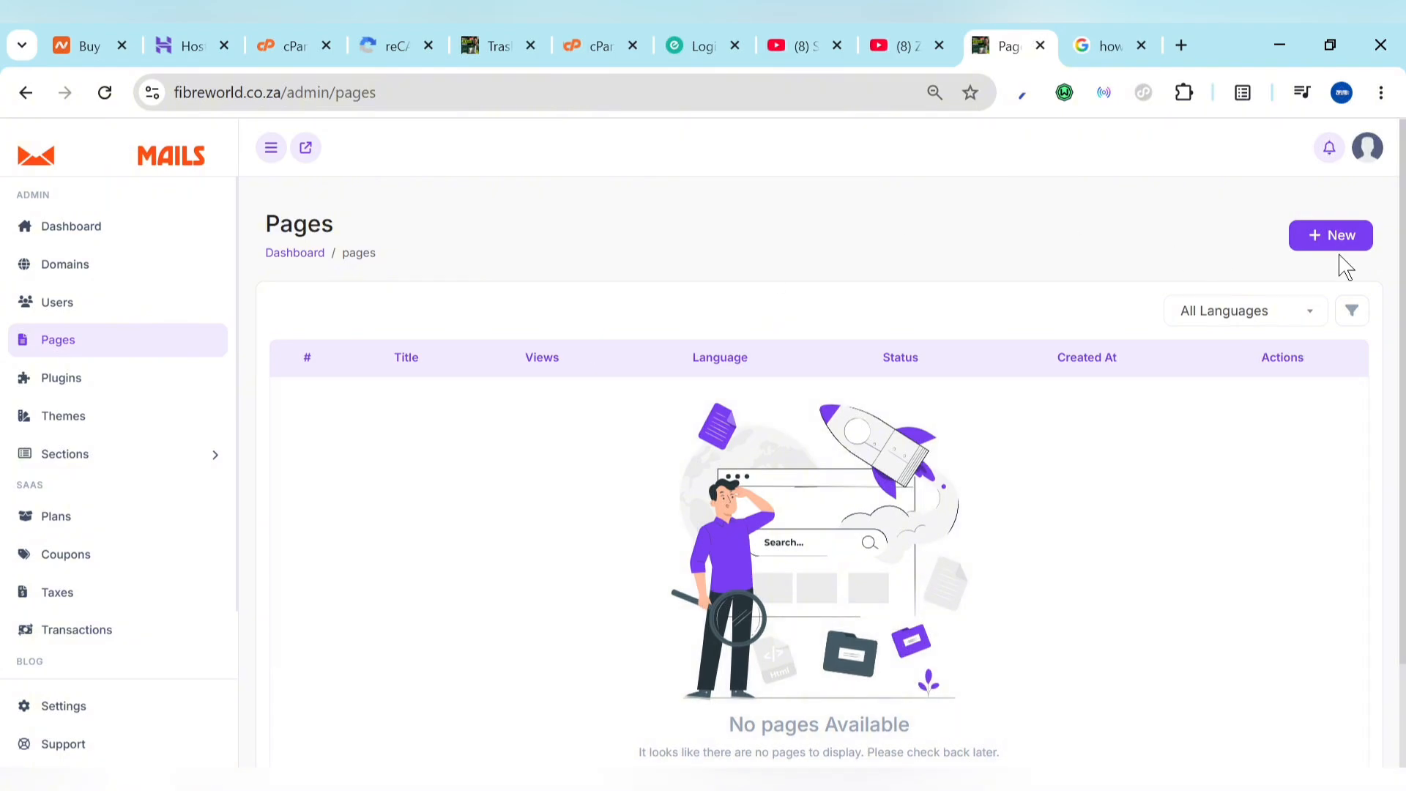
Step: Start a new page and click into its Title and Content fields
left_click(1317, 242)
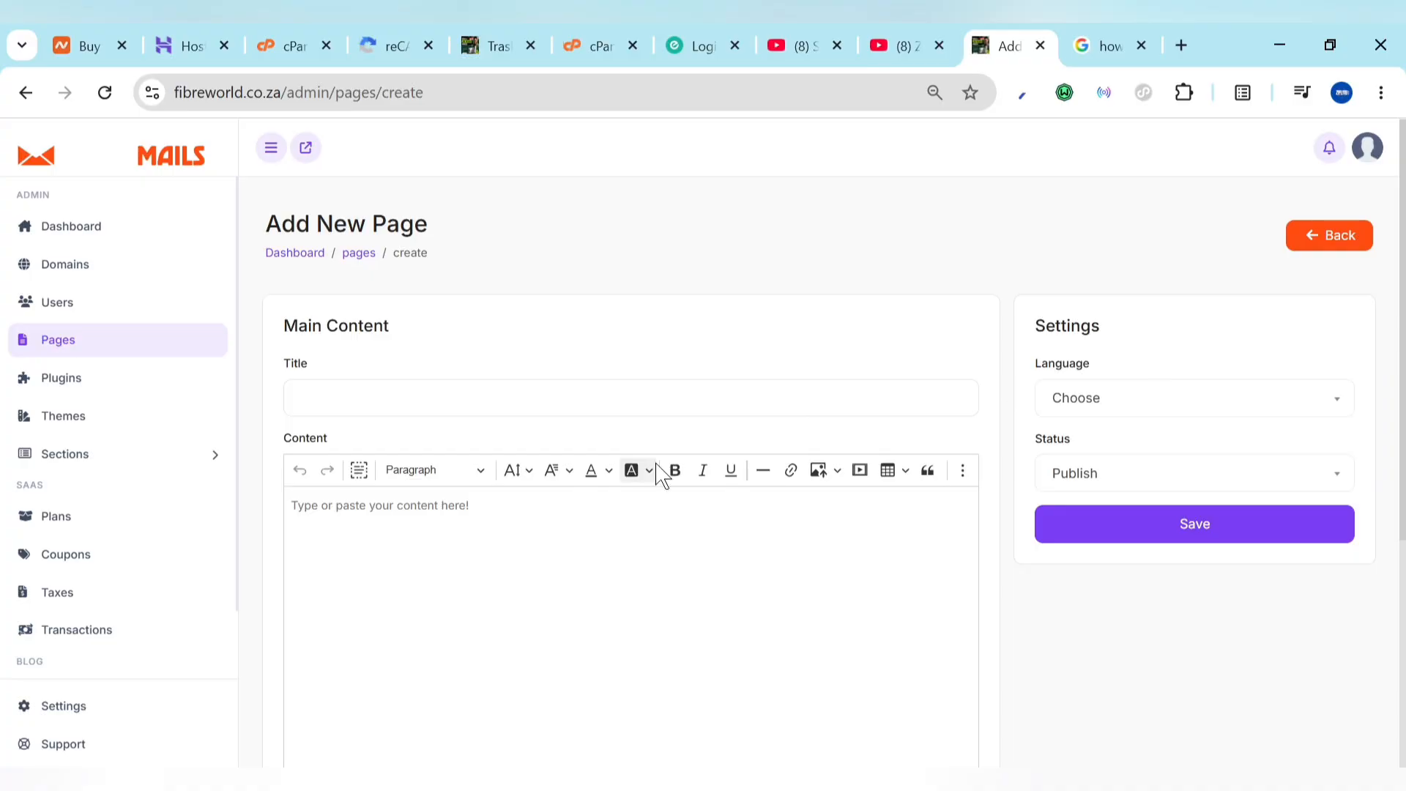
left_click(568, 408)
left_click(568, 591)
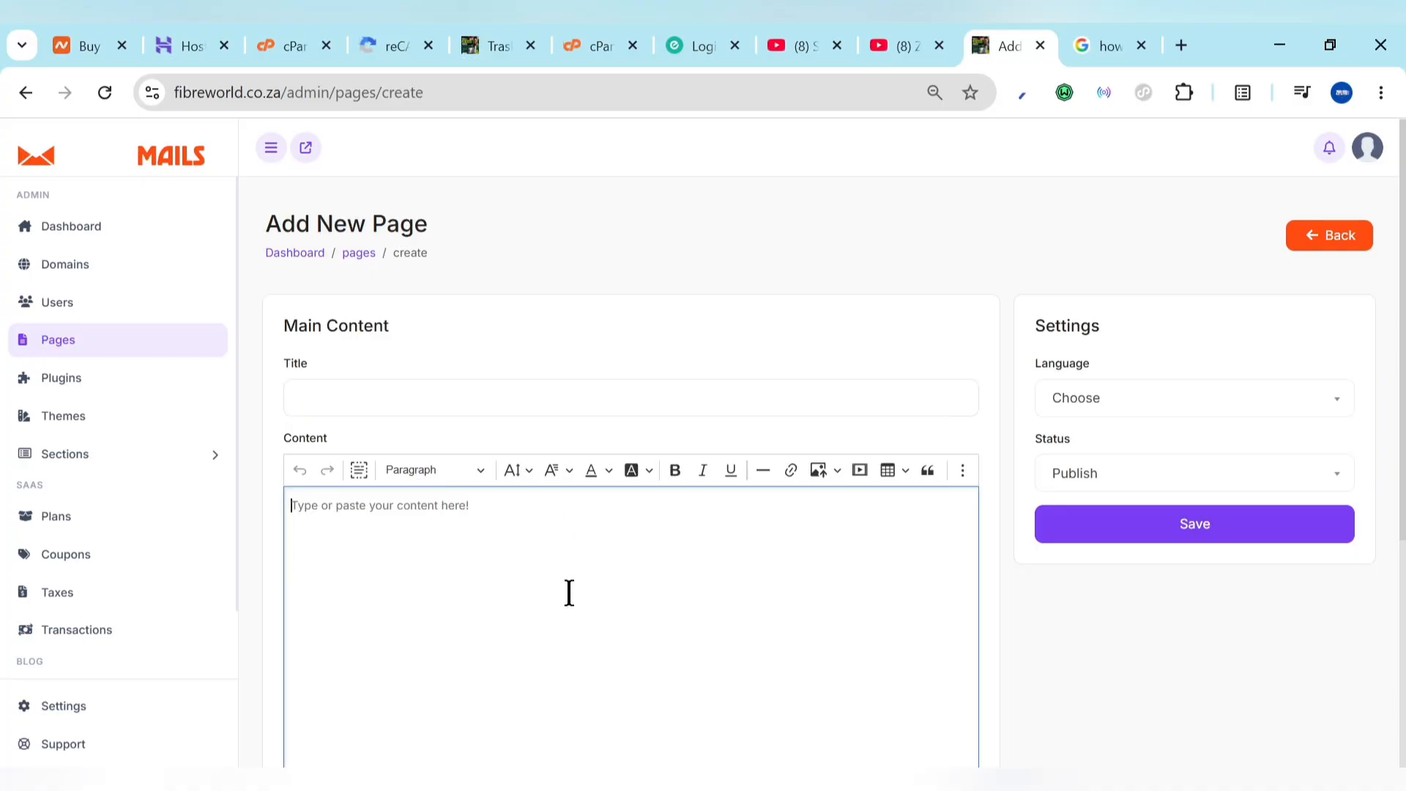
scroll(569, 592, "down", 5)
scroll(570, 592, "down", 1)
scroll(571, 606, "up", 5)
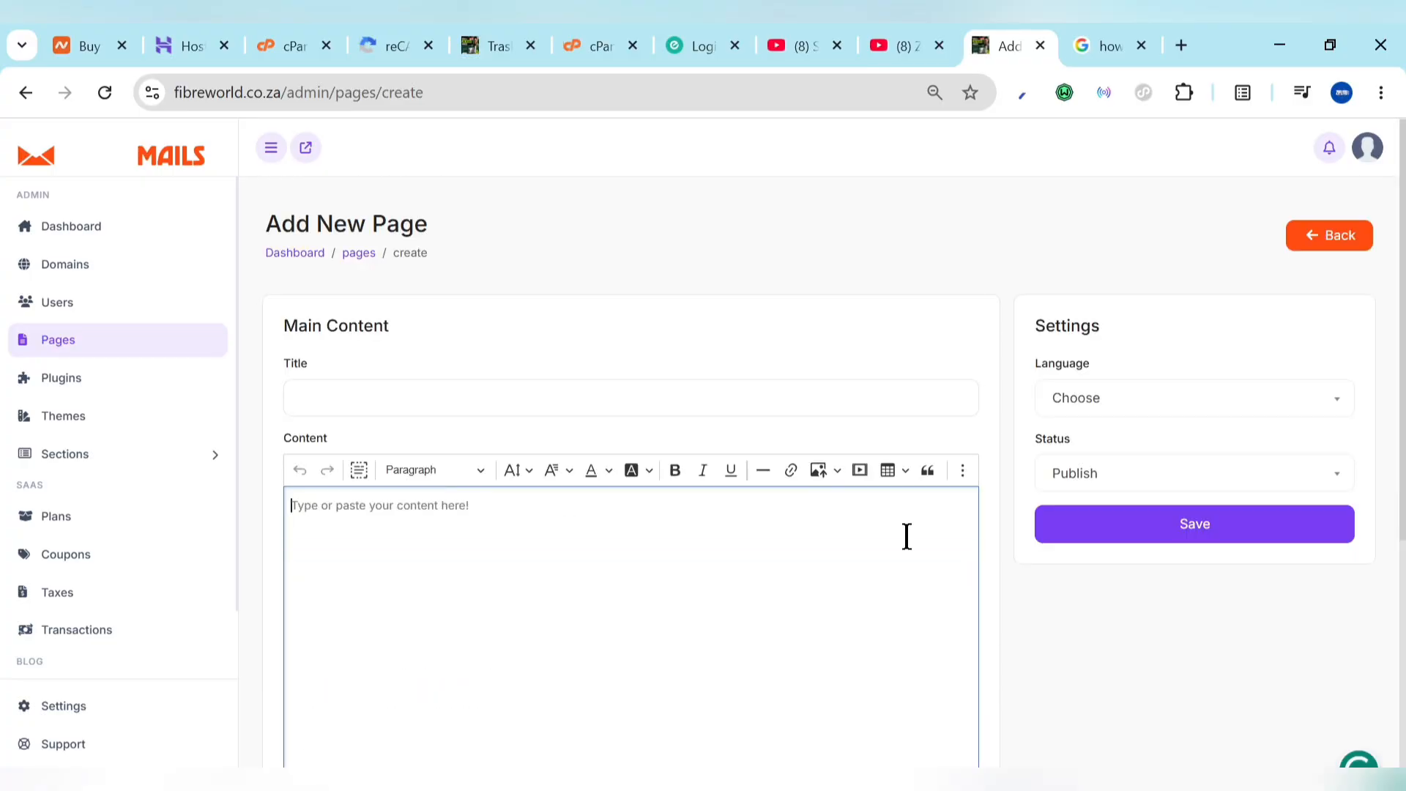
Step: Set the page language to english, then leave the form for the Domains list
left_click(1144, 406)
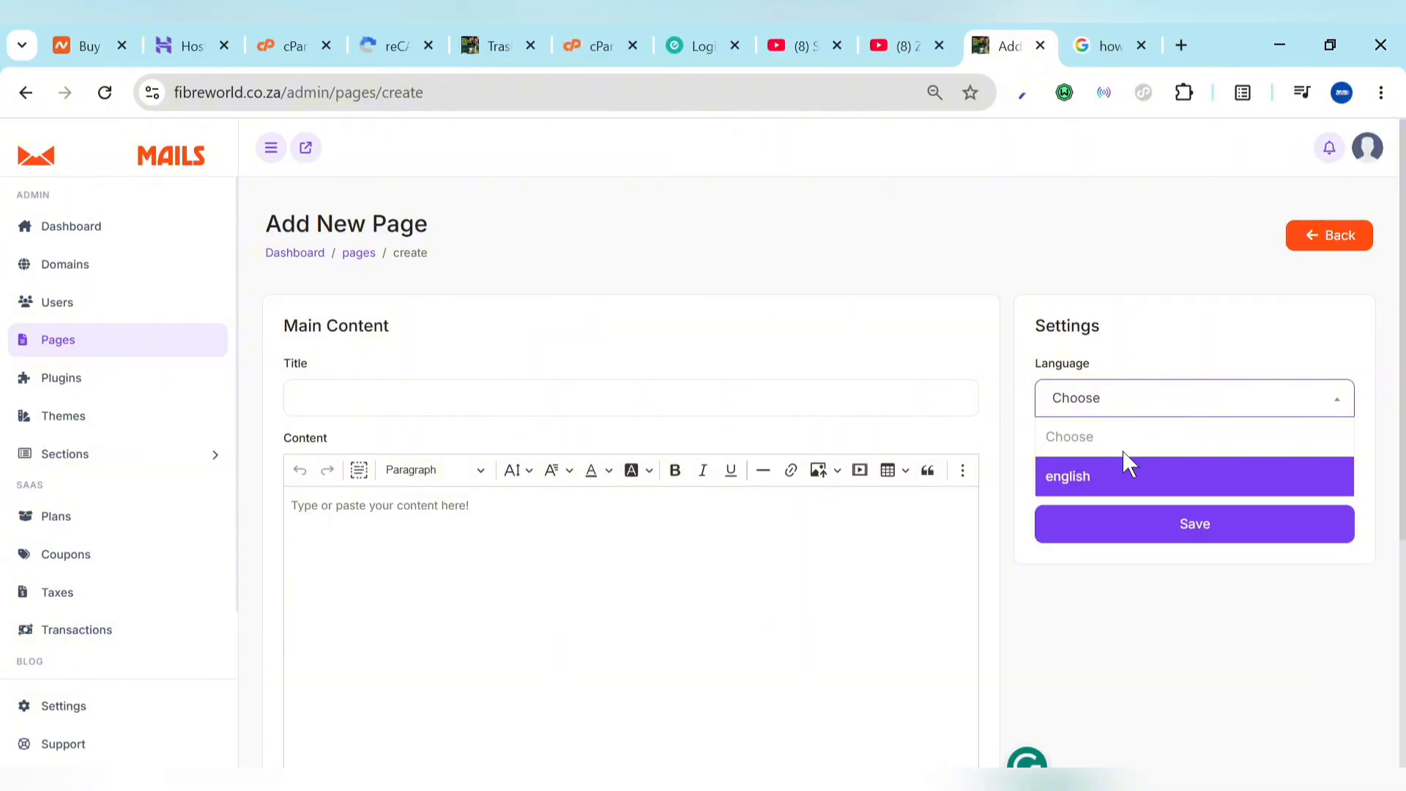
left_click(1125, 475)
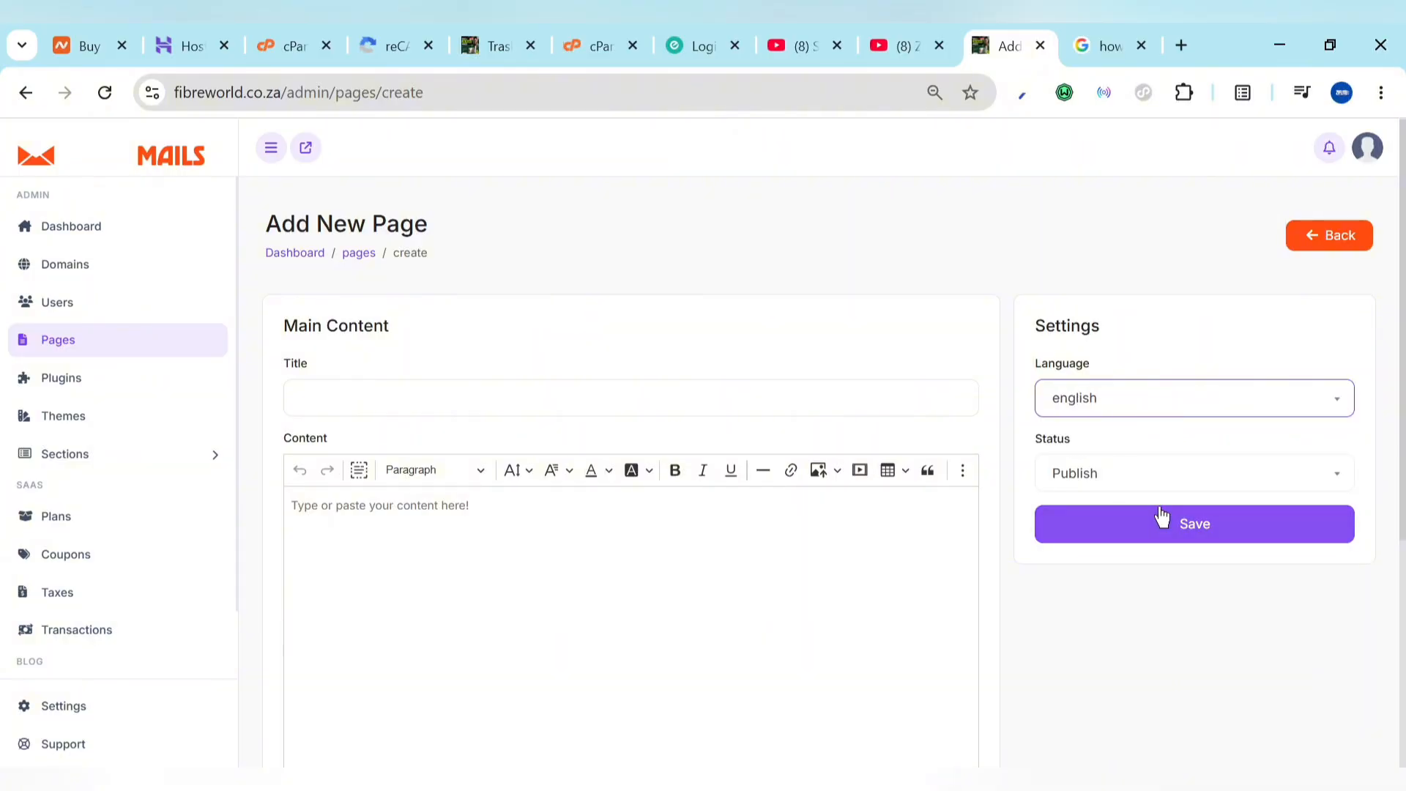
left_click(43, 268)
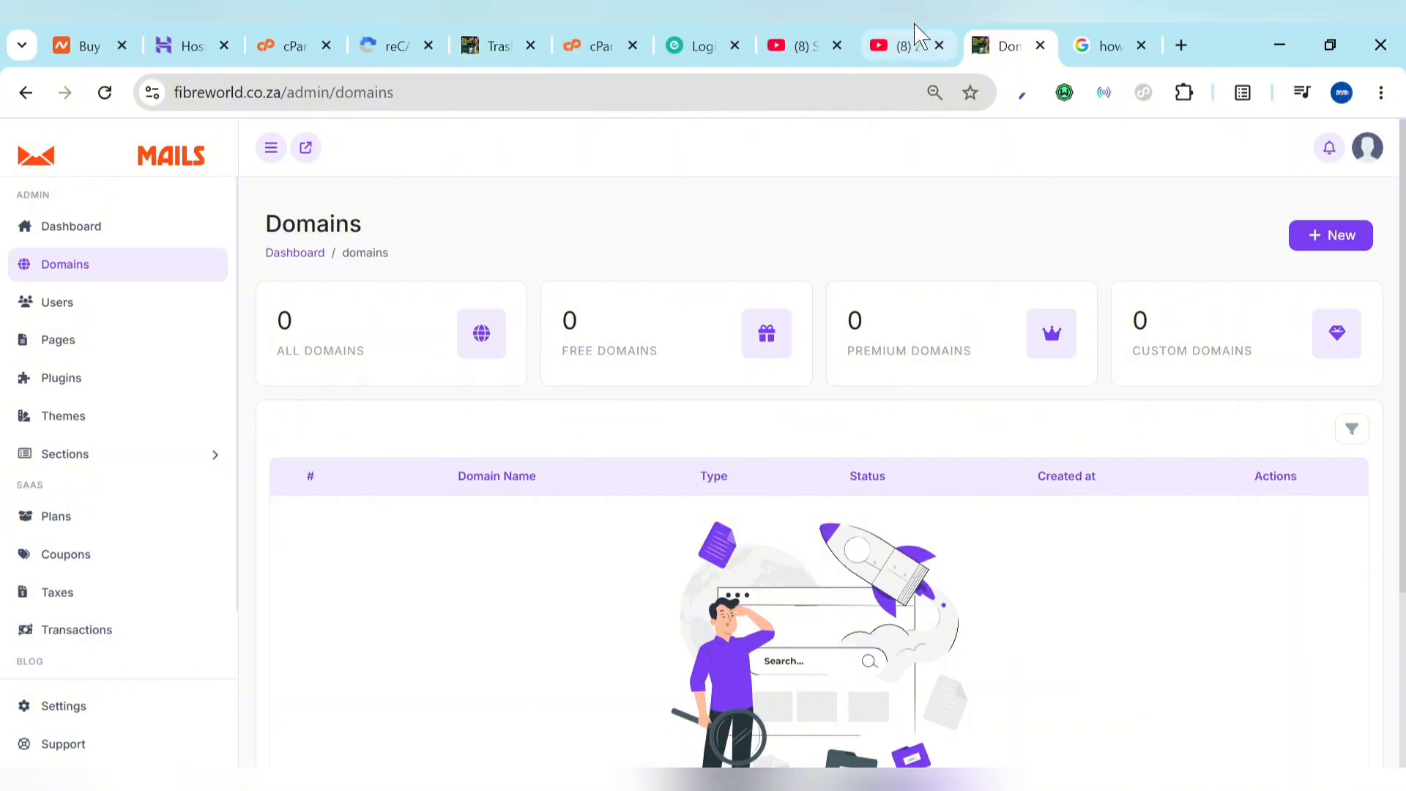
Step: Close the extra YouTube tab and move the remaining YouTube tab to the end
left_click(939, 45)
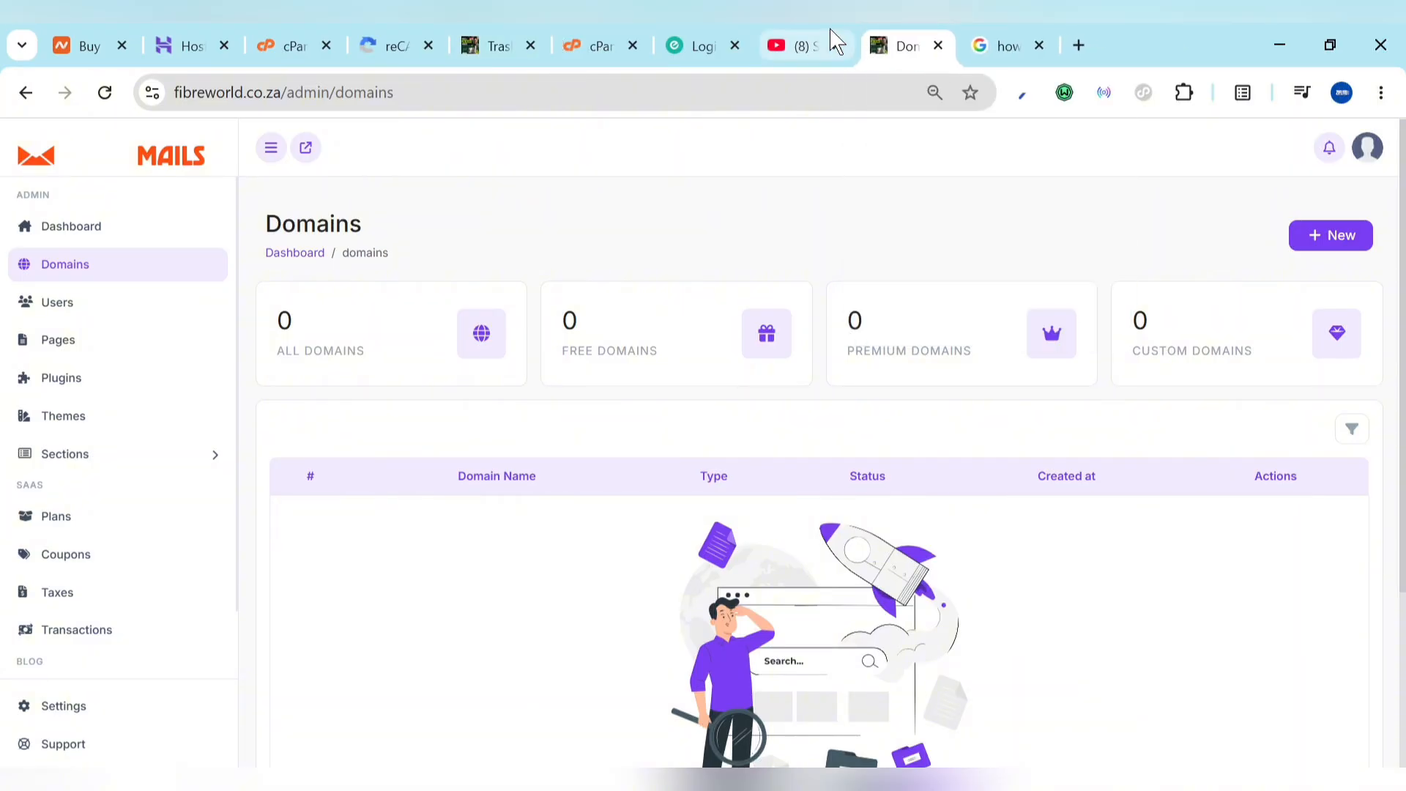
left_click_drag(806, 46, 1030, 35)
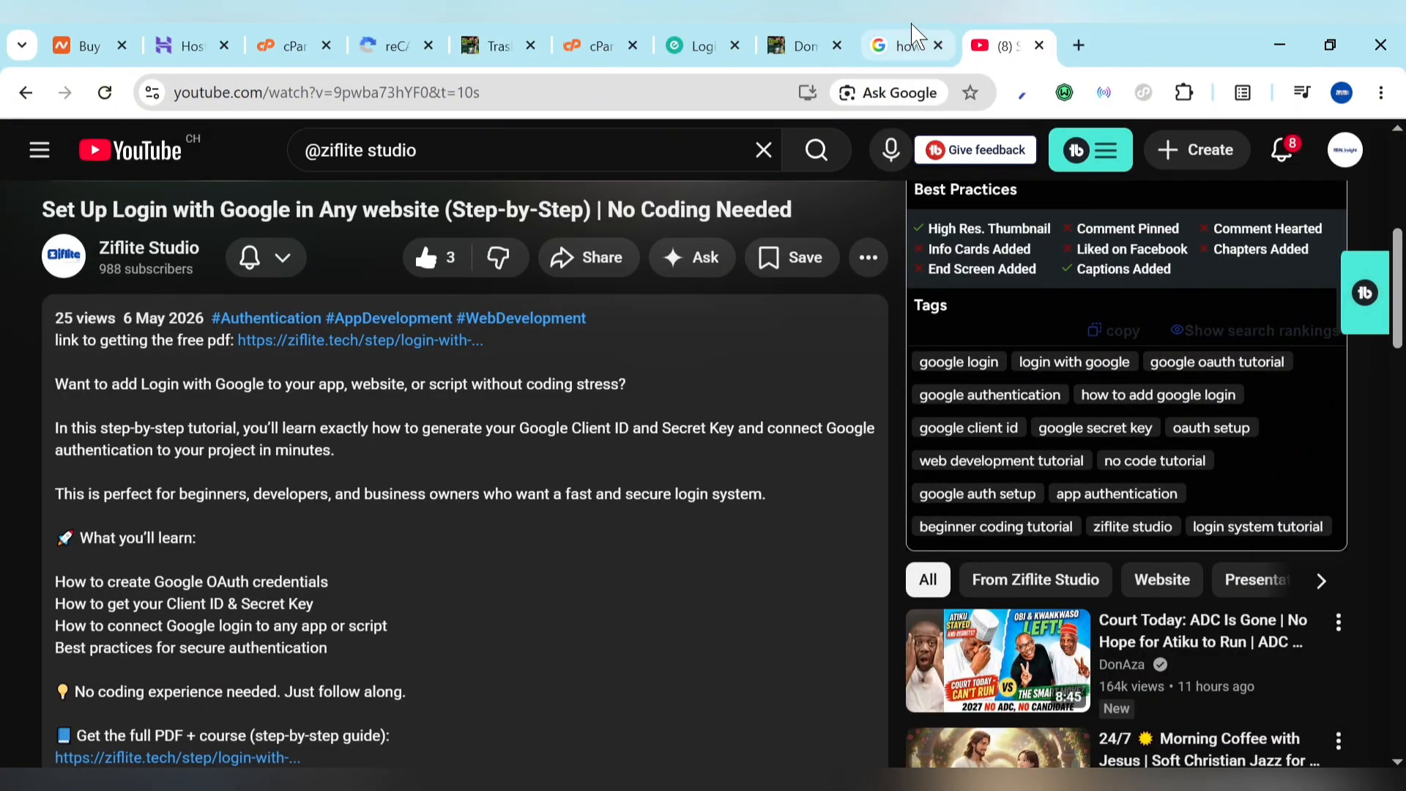
left_click(826, 29)
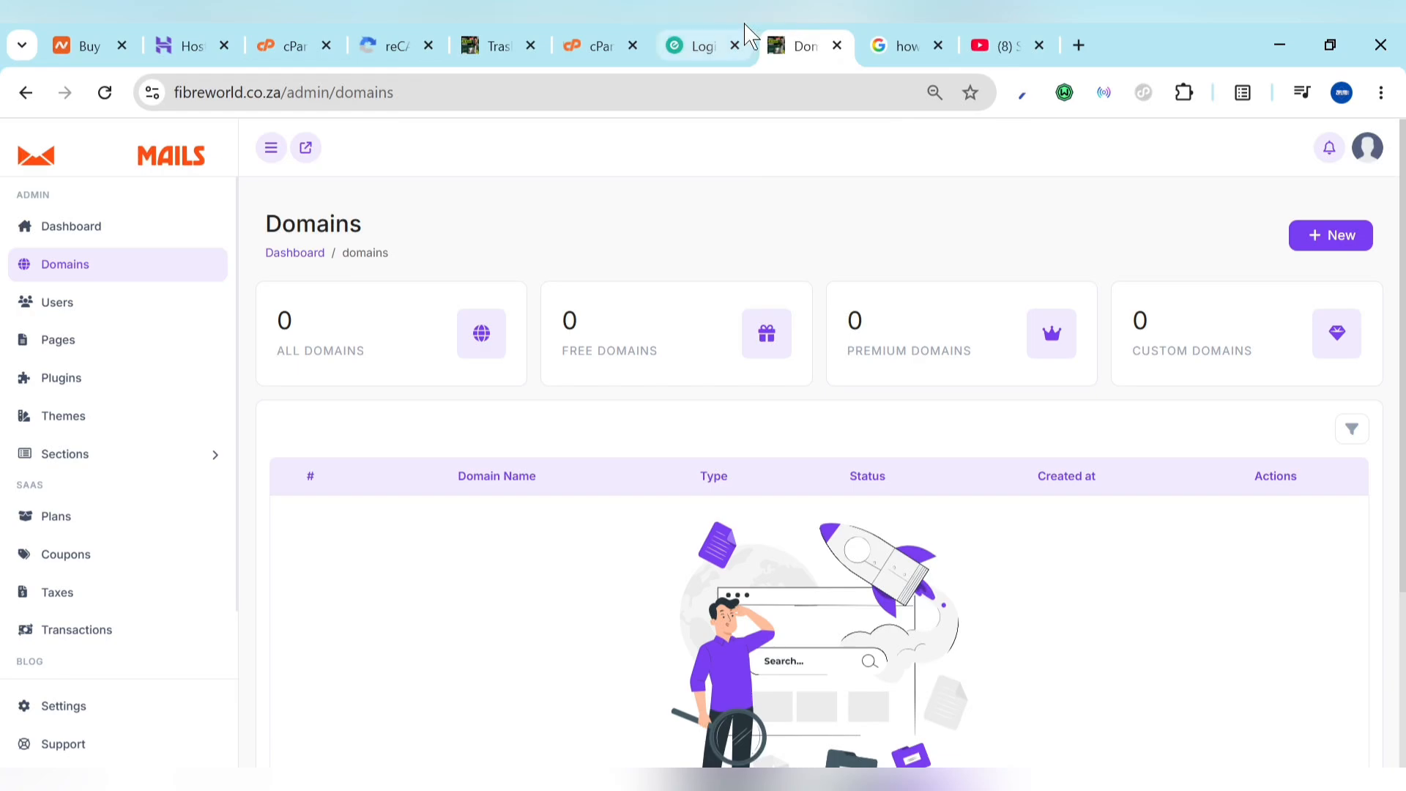
left_click(747, 34)
Step: Arrange the Domains tab directly before Trash Mails and view the Trash Mails error page
left_click_drag(827, 30, 618, 37)
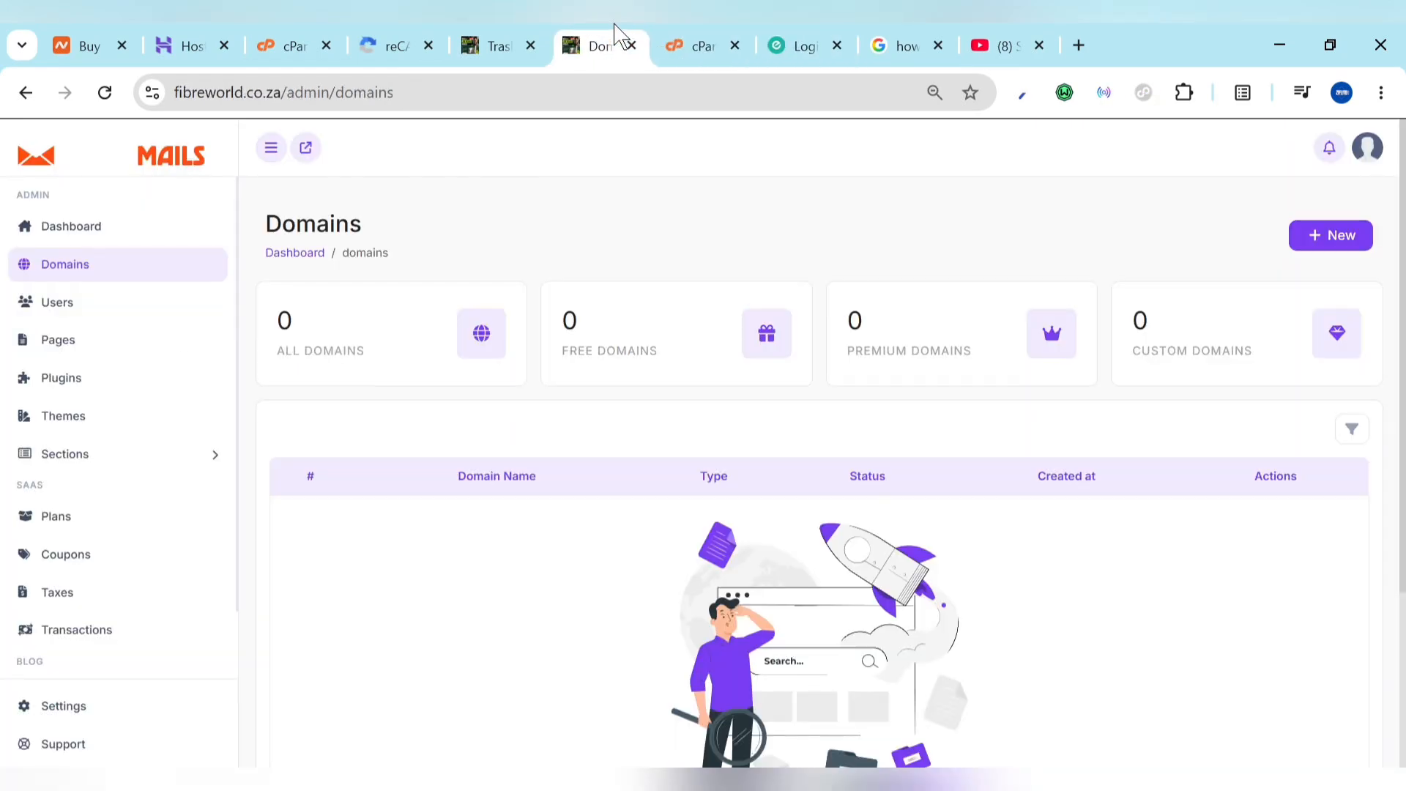
left_click(500, 34)
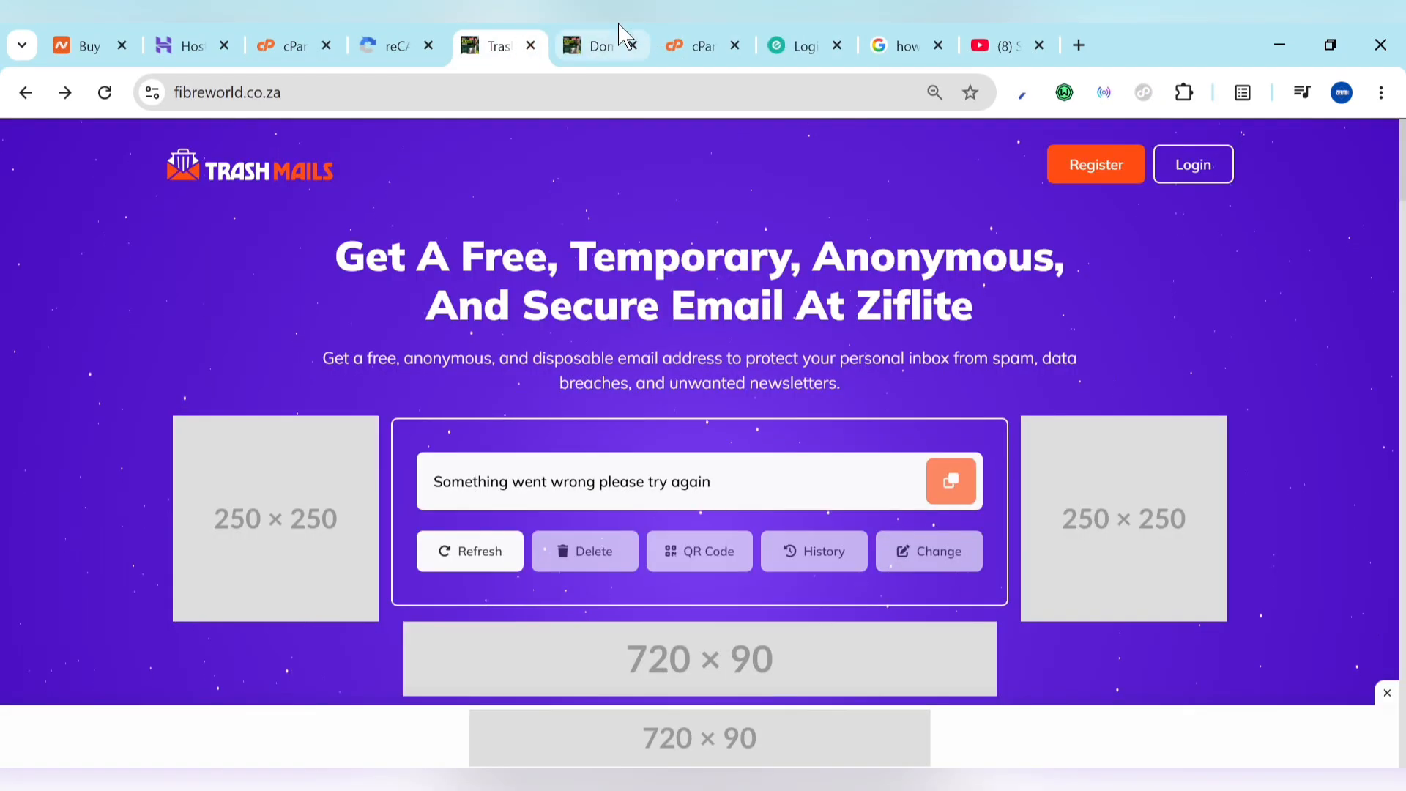
left_click_drag(623, 35, 529, 34)
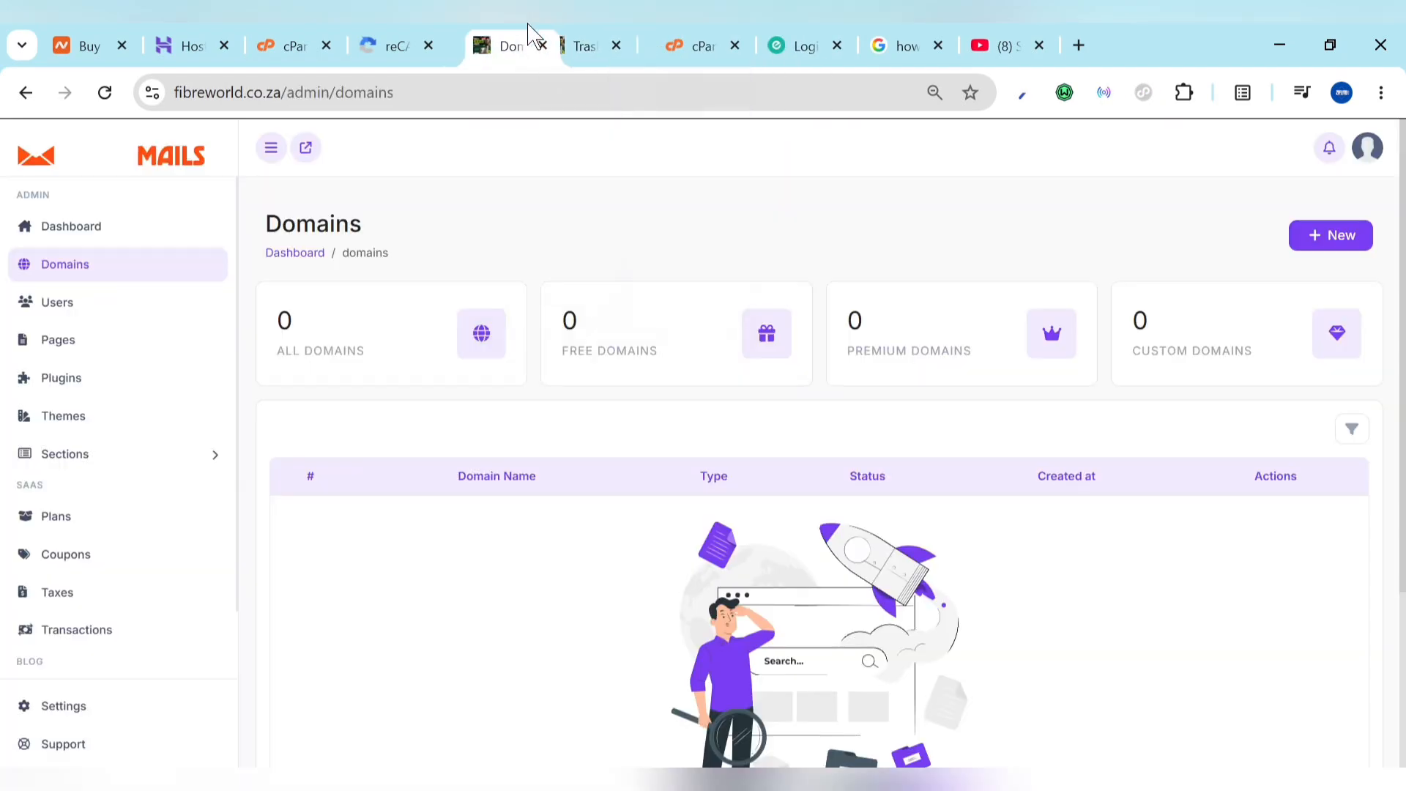
left_click(572, 37)
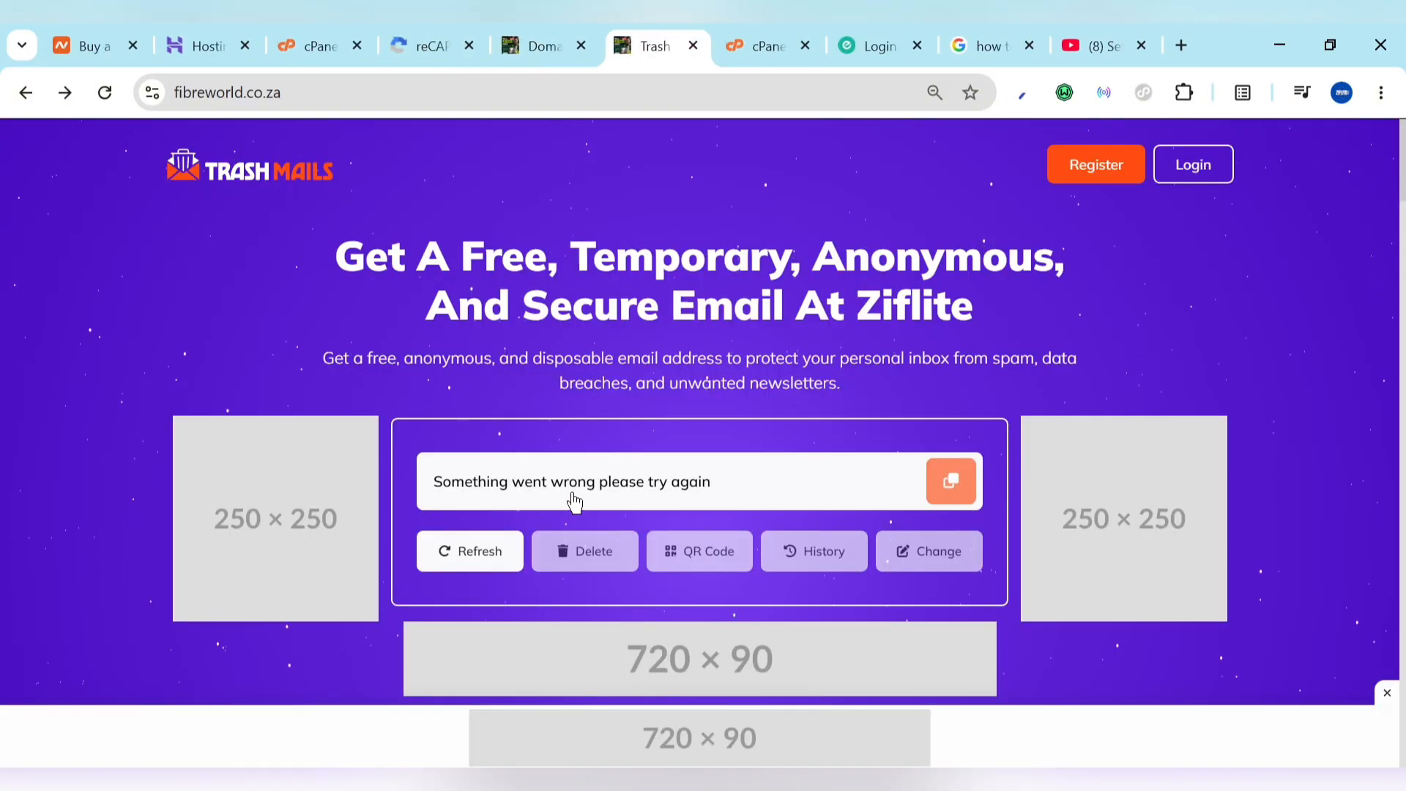
left_click_drag(523, 51, 424, 31)
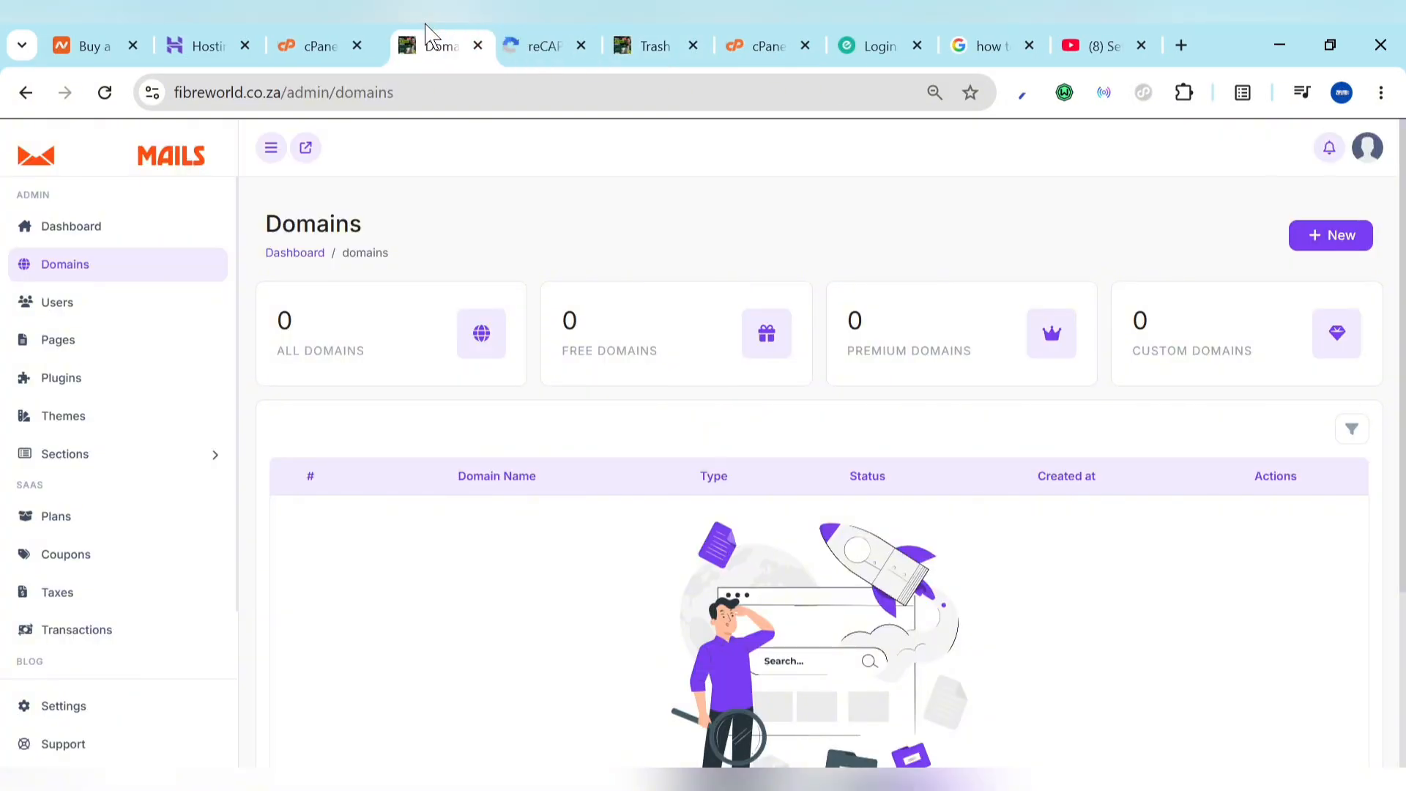
left_click_drag(666, 32, 564, 36)
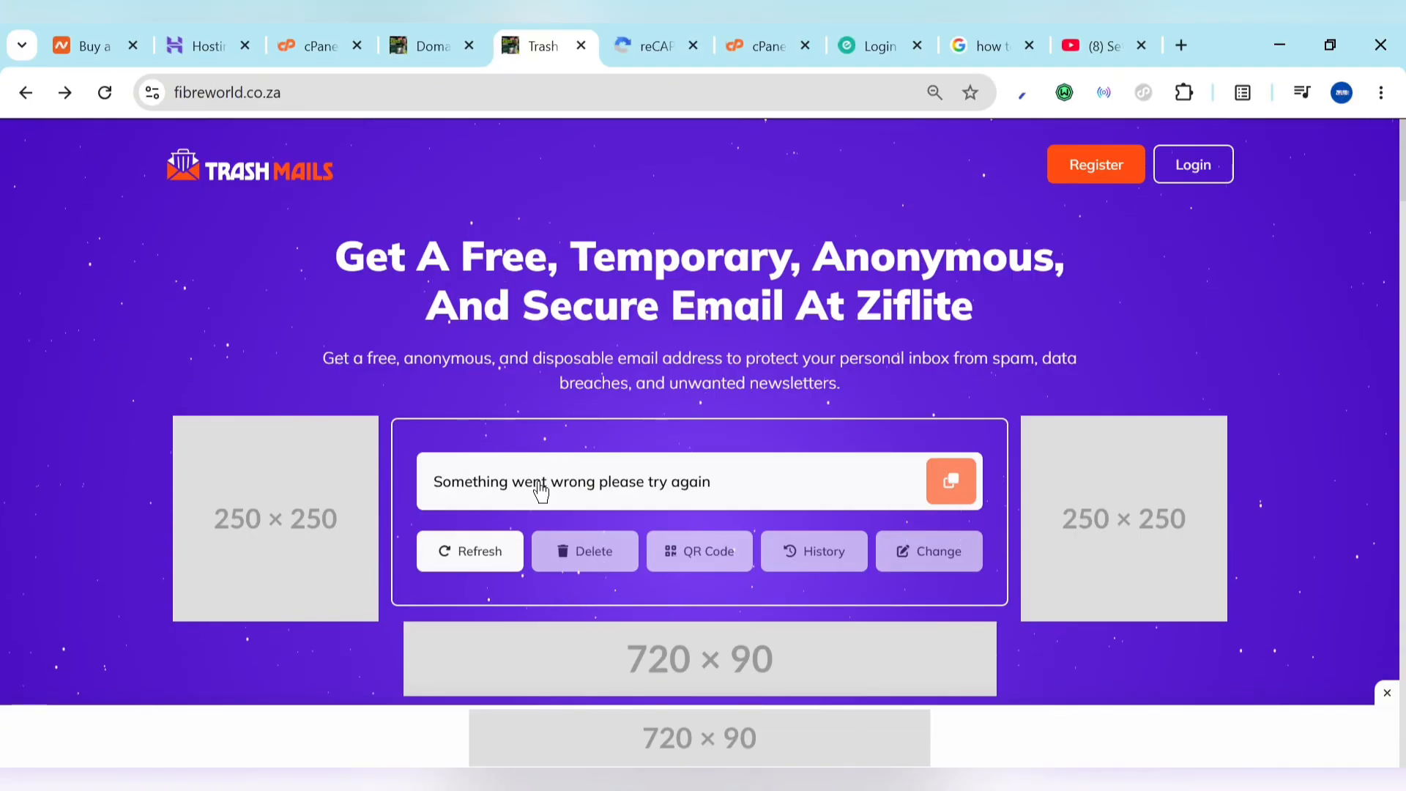
Step: From cPanel's tools home, search 'defa' and open Default Address
left_click(341, 33)
scroll(832, 283, "up", 2)
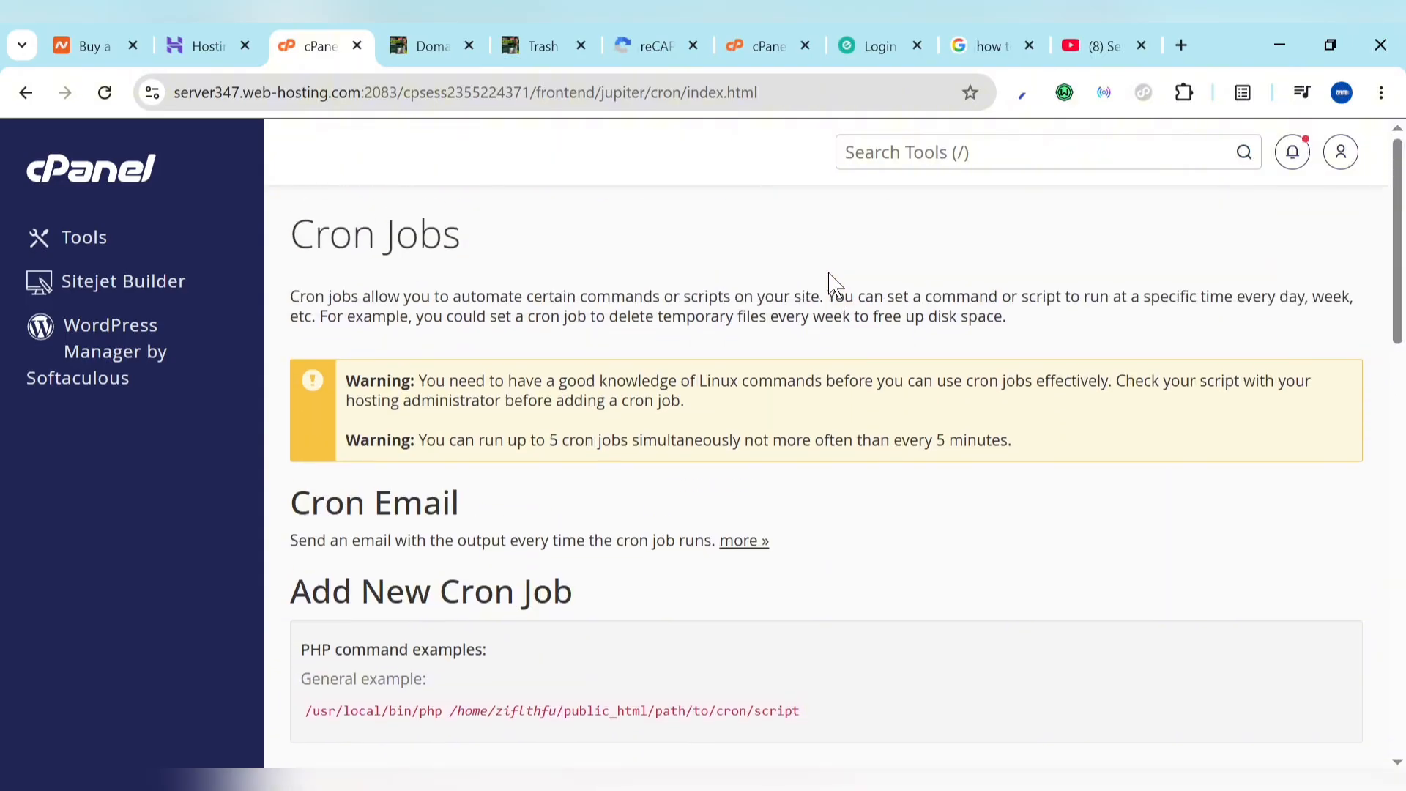
left_click(68, 192)
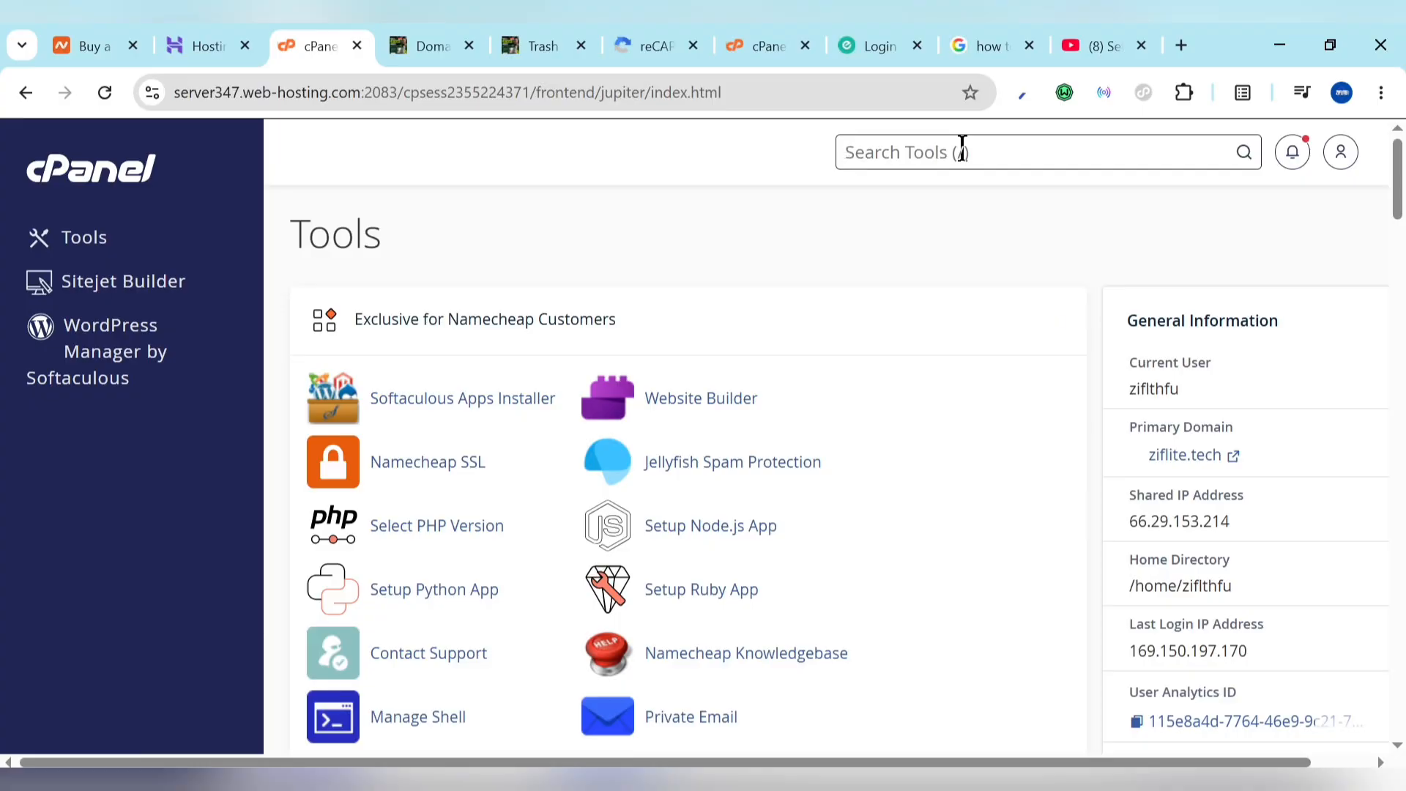
left_click(962, 152)
type("defa")
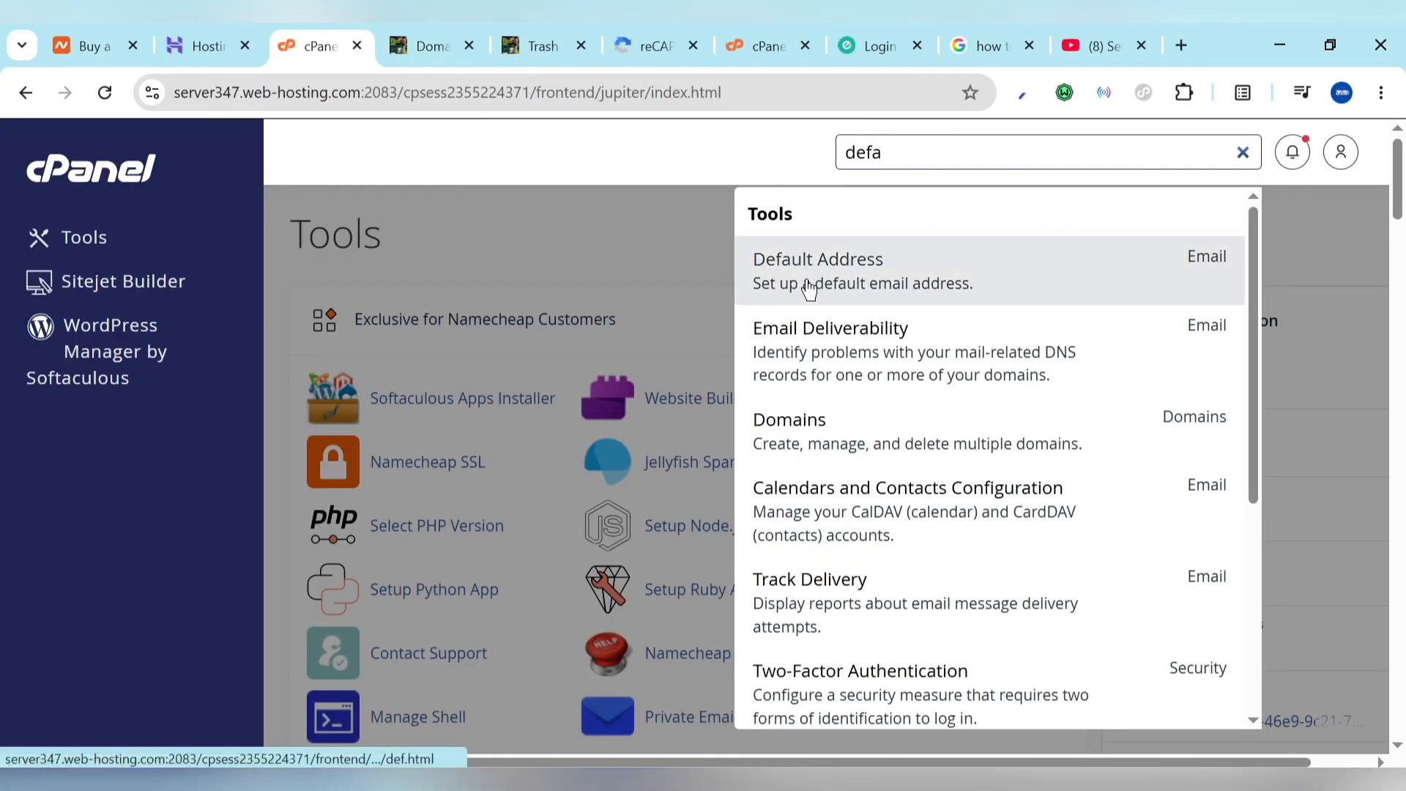
left_click(840, 264)
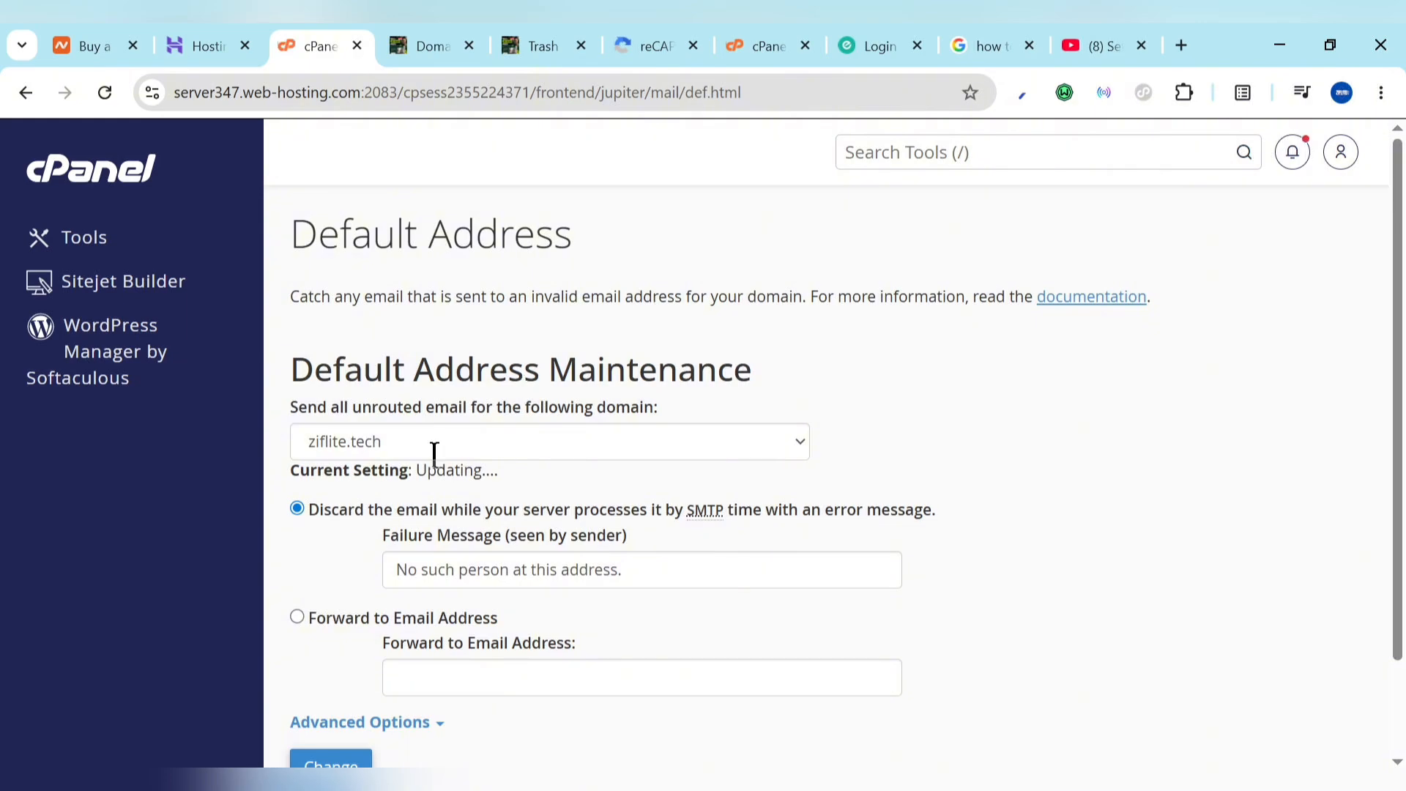
Step: Forward fibreworld.co.za's unrouted email to its trash mailbox and confirm the change
left_click(435, 453)
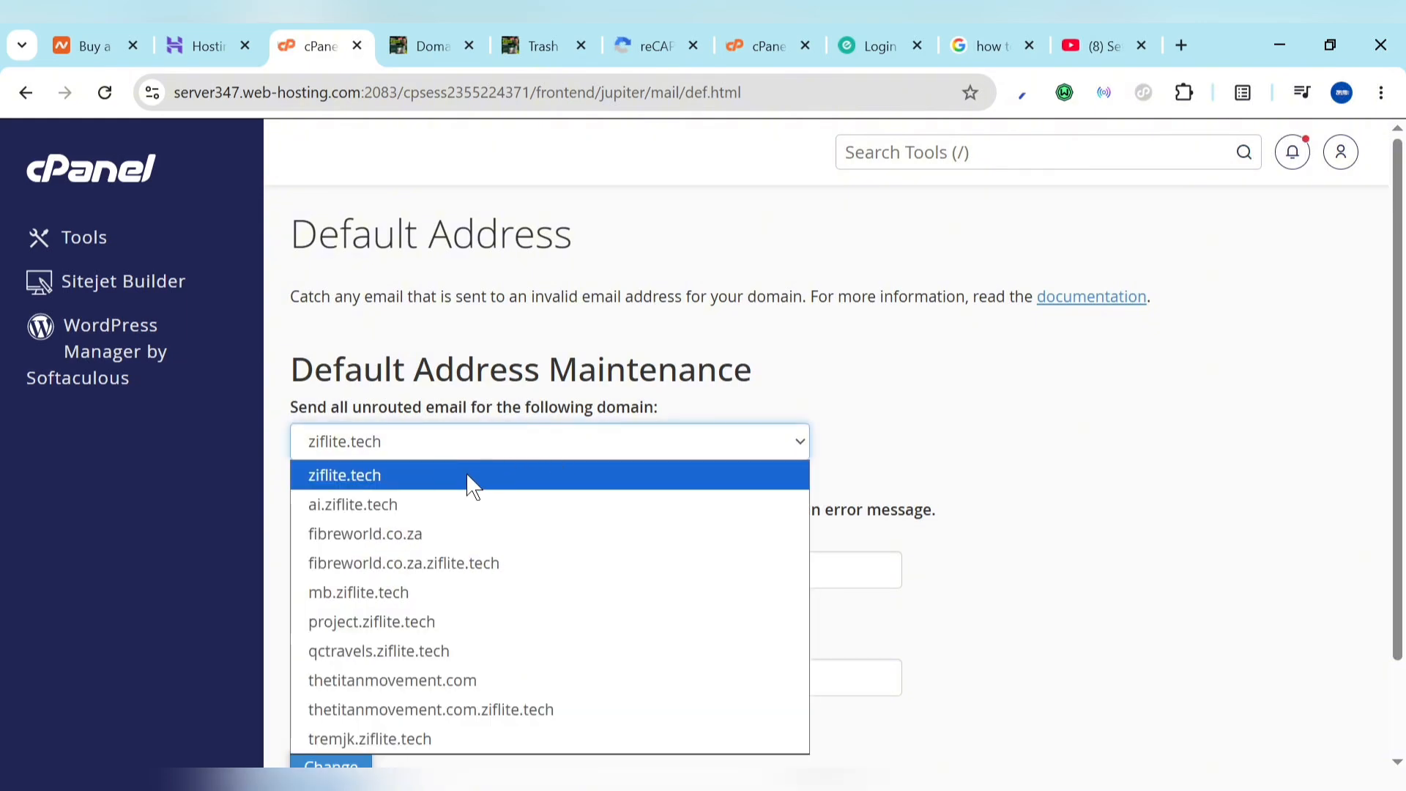
left_click(428, 538)
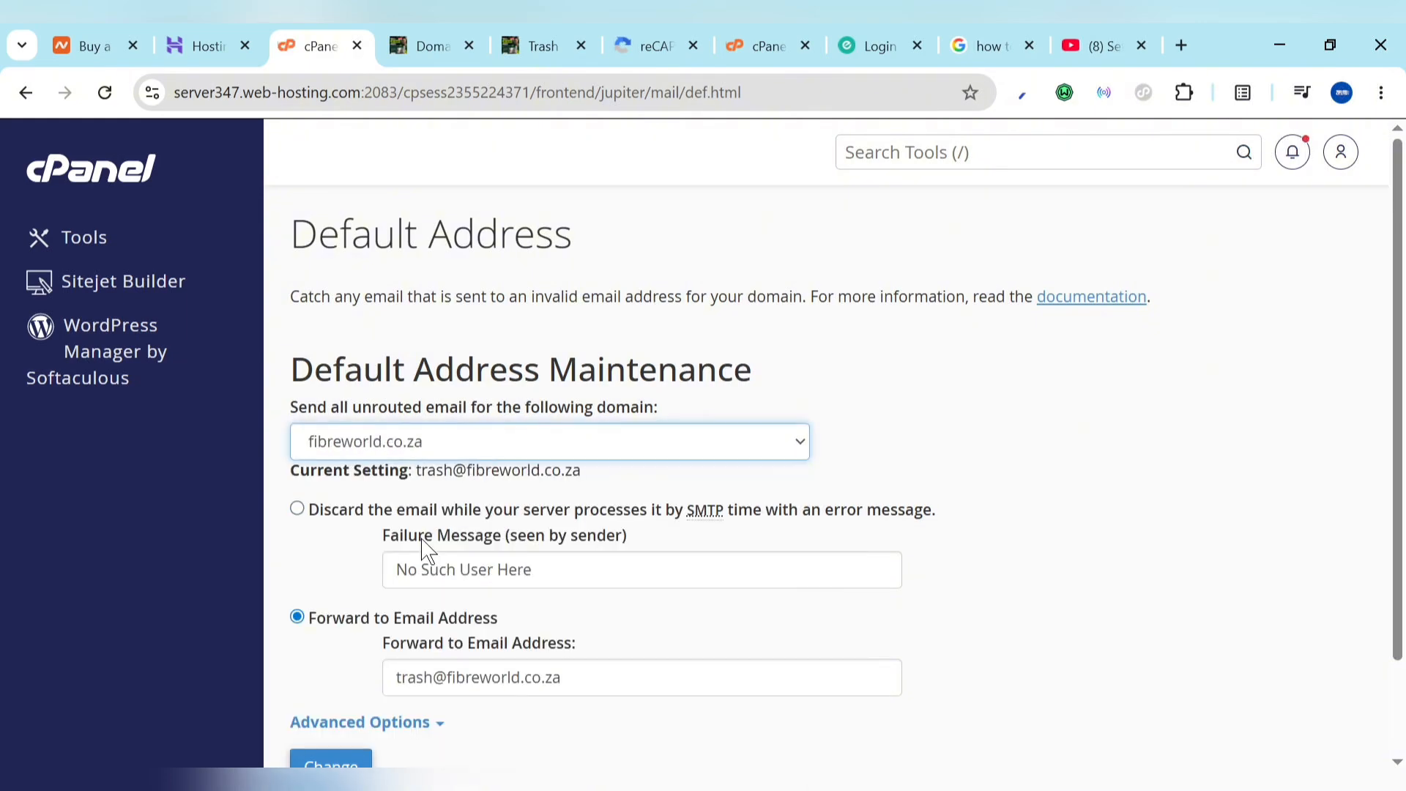
scroll(424, 550, "down", 1)
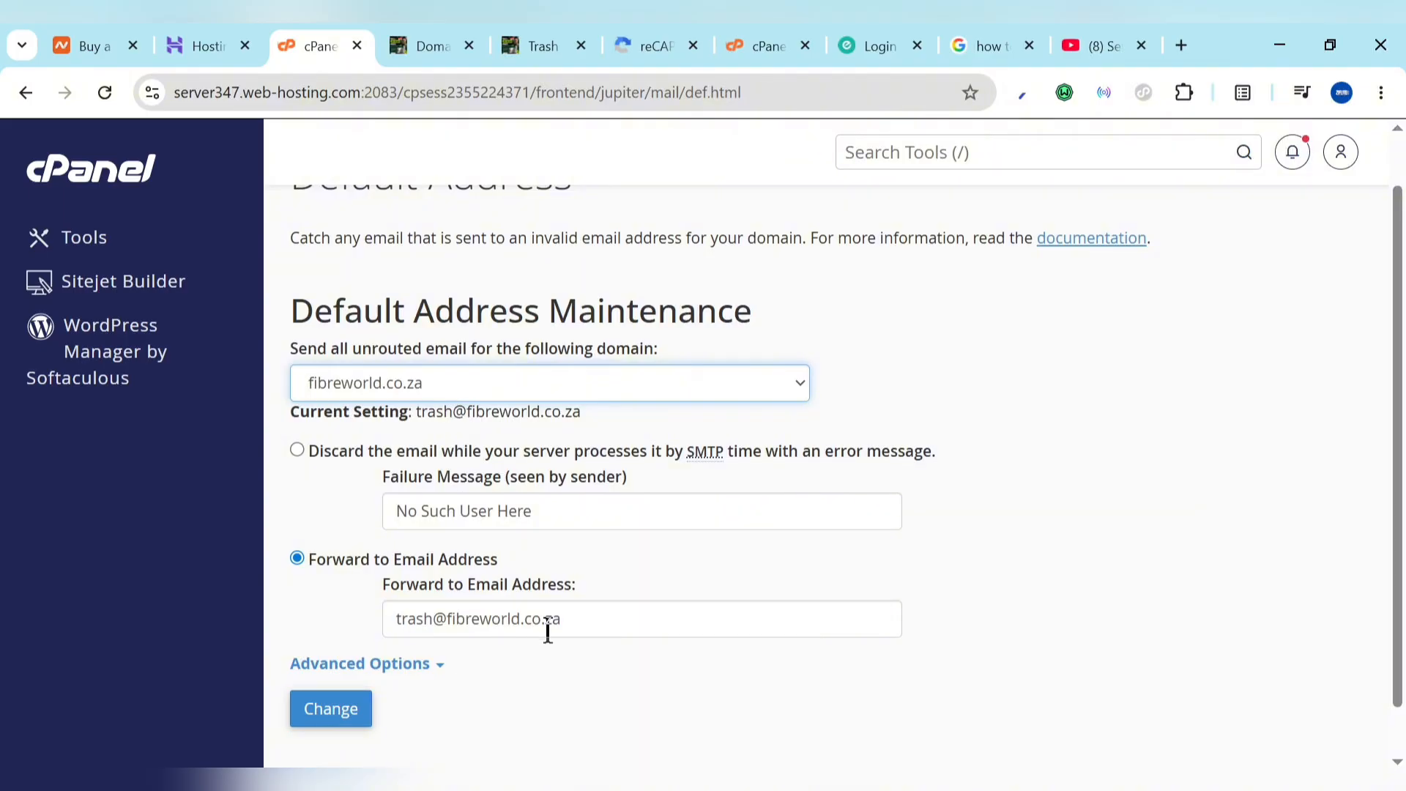
left_click(593, 616)
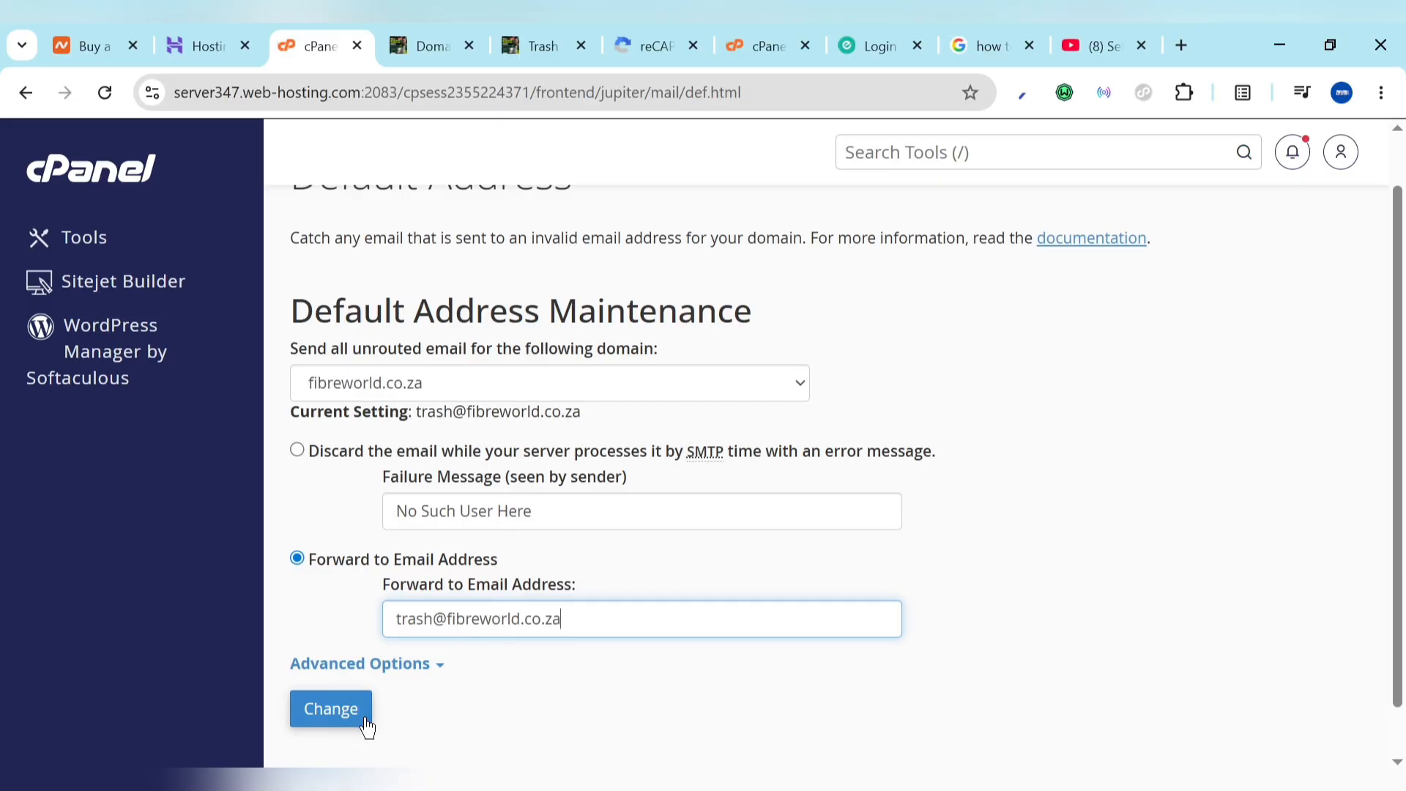
left_click(337, 722)
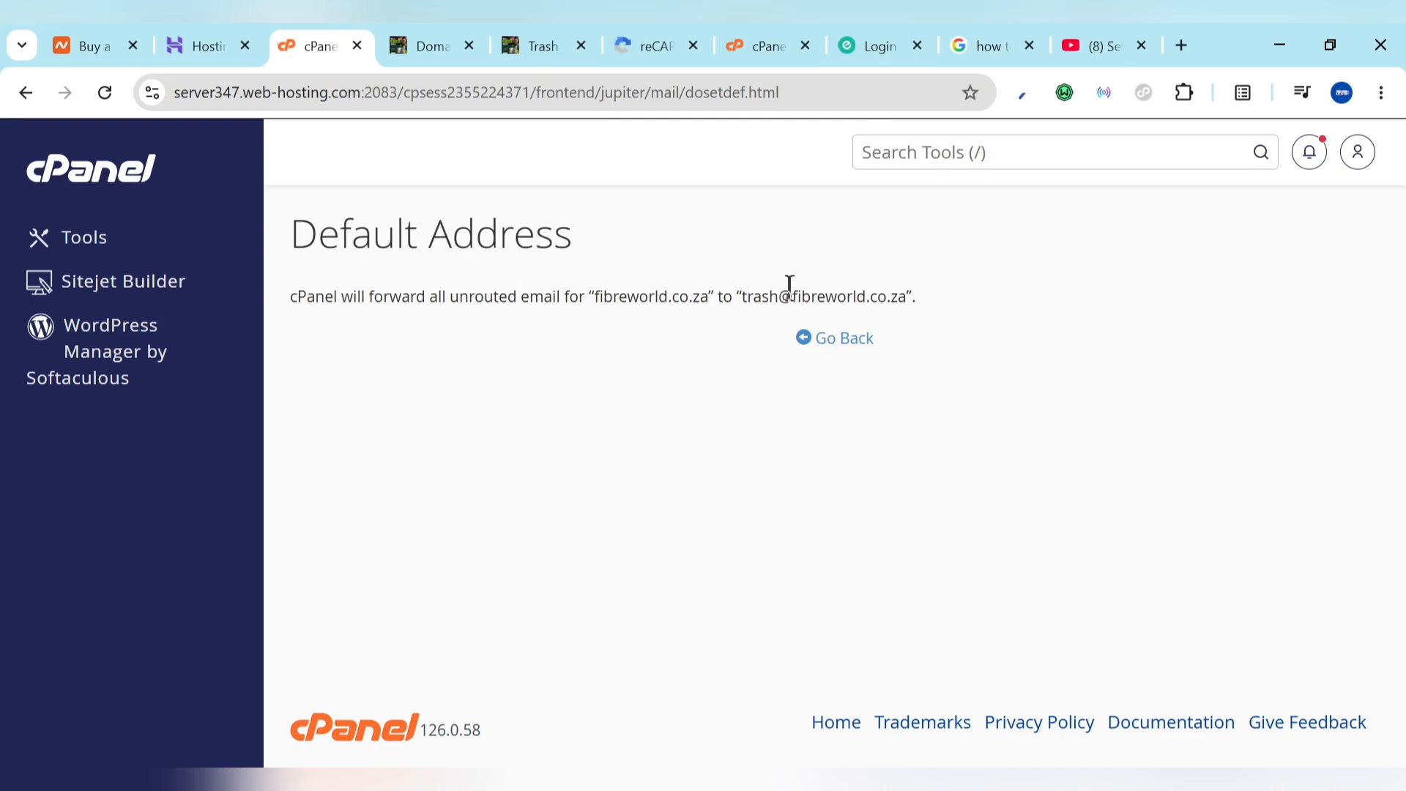
left_click_drag(789, 297, 905, 296)
key("ctrl+c")
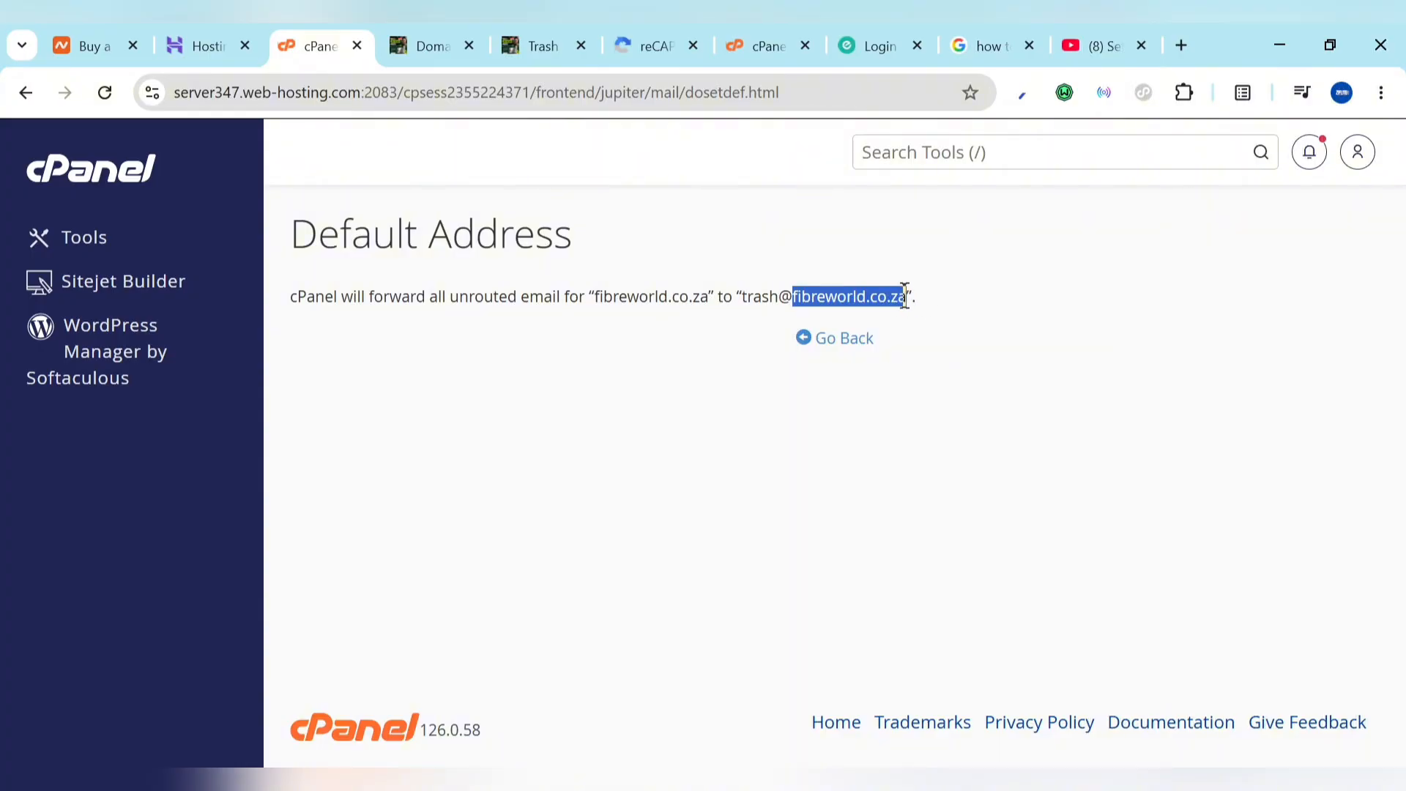
left_click(812, 338)
Step: Start a new domain entry named fibreworld.co.za, switching Domain Type from Premium to Free
left_click(429, 46)
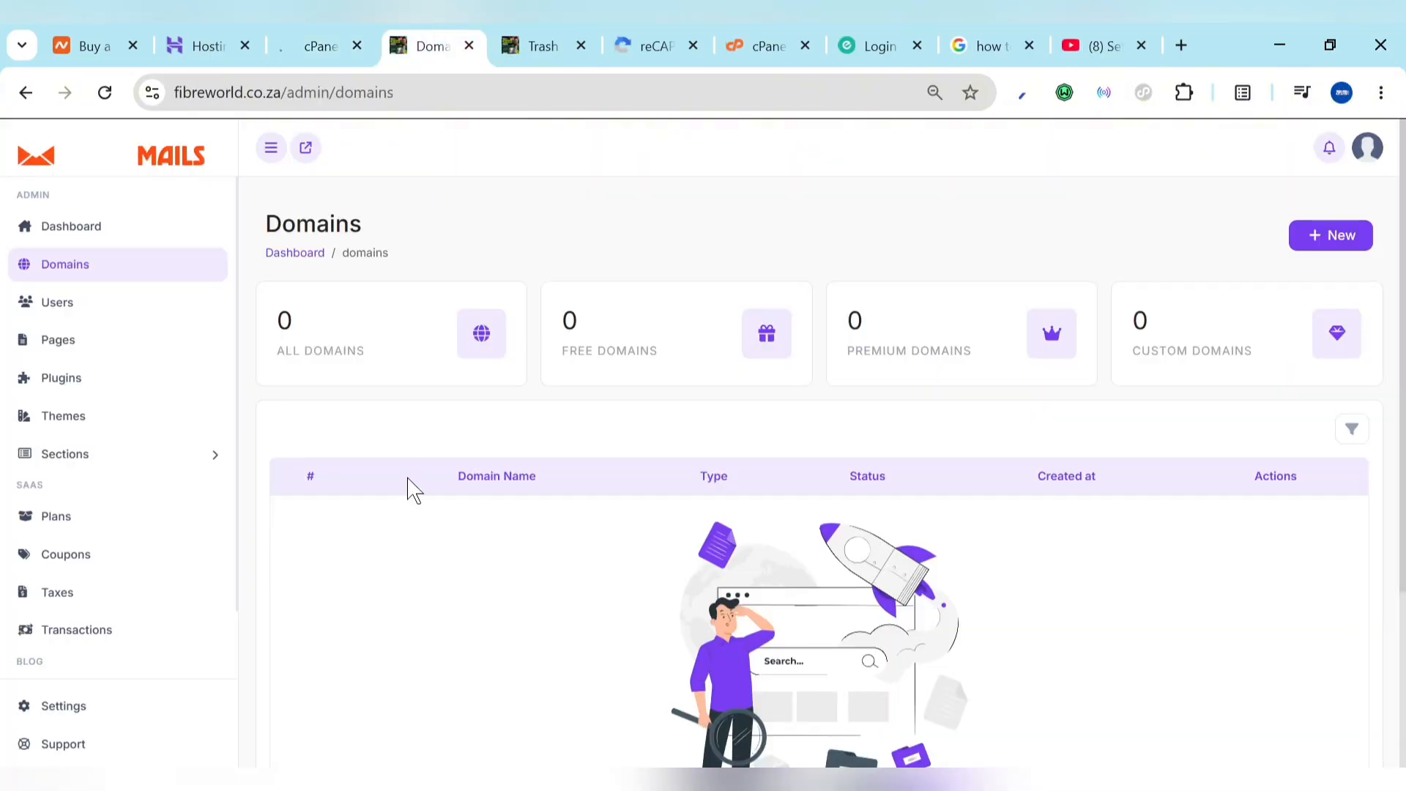
left_click(1328, 250)
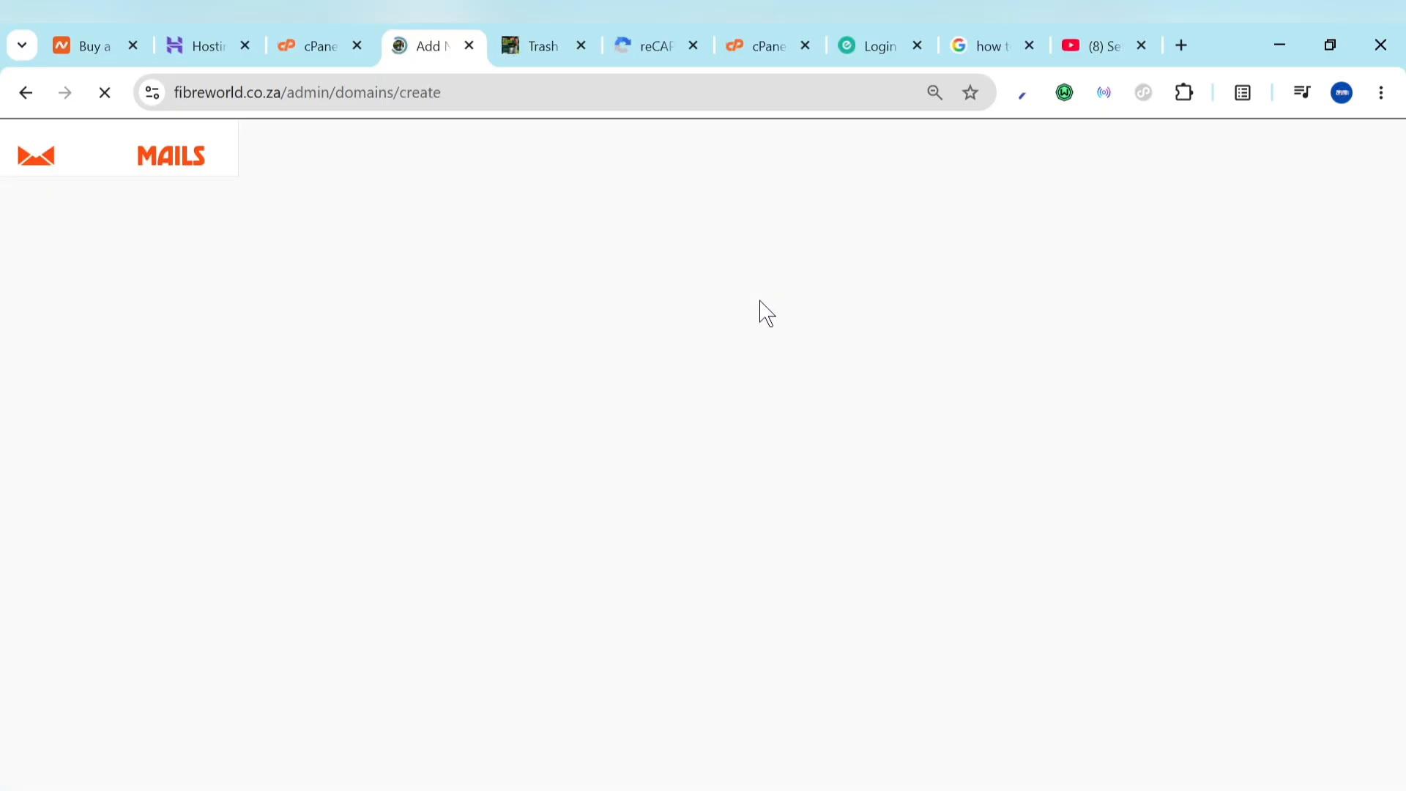
left_click(592, 355)
key("ctrl+v")
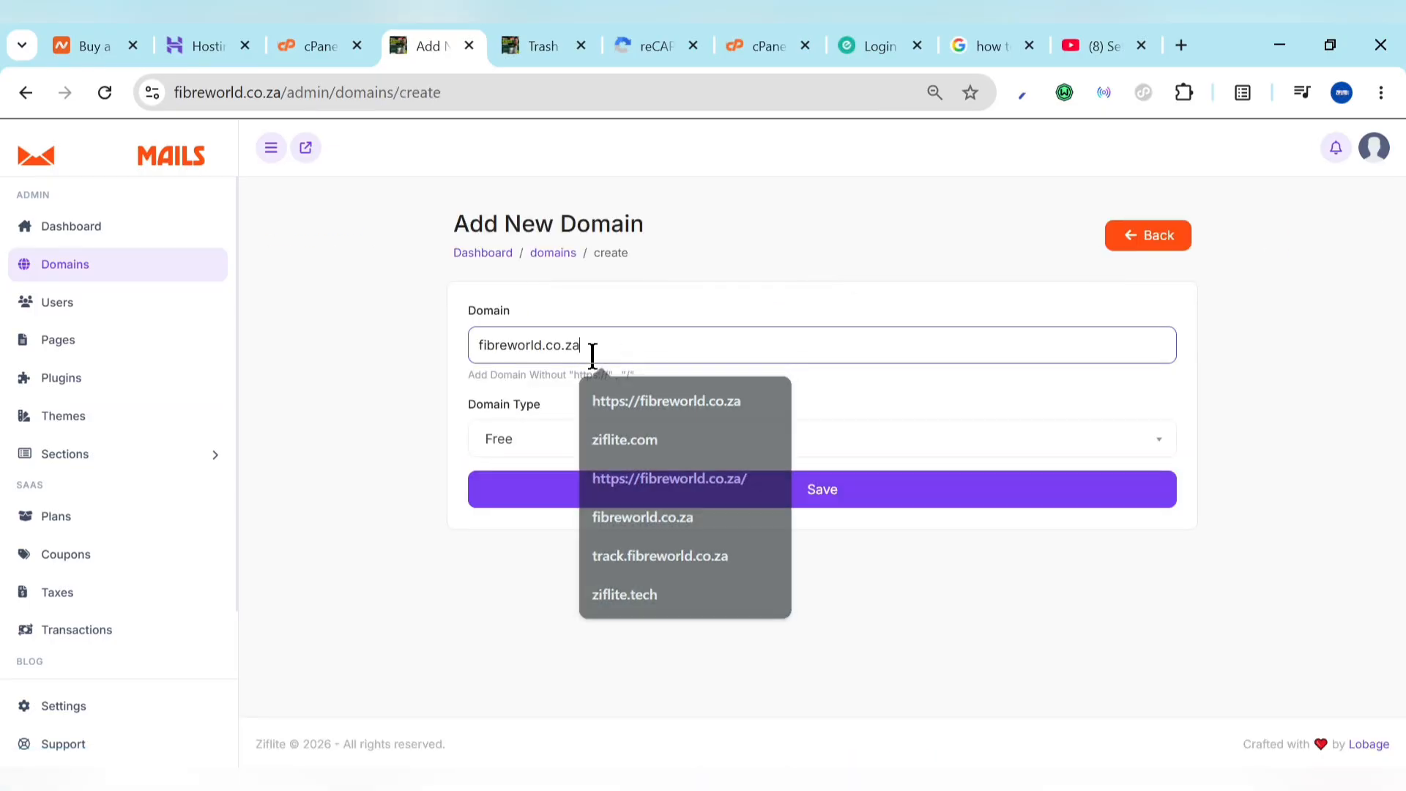
left_click(662, 459)
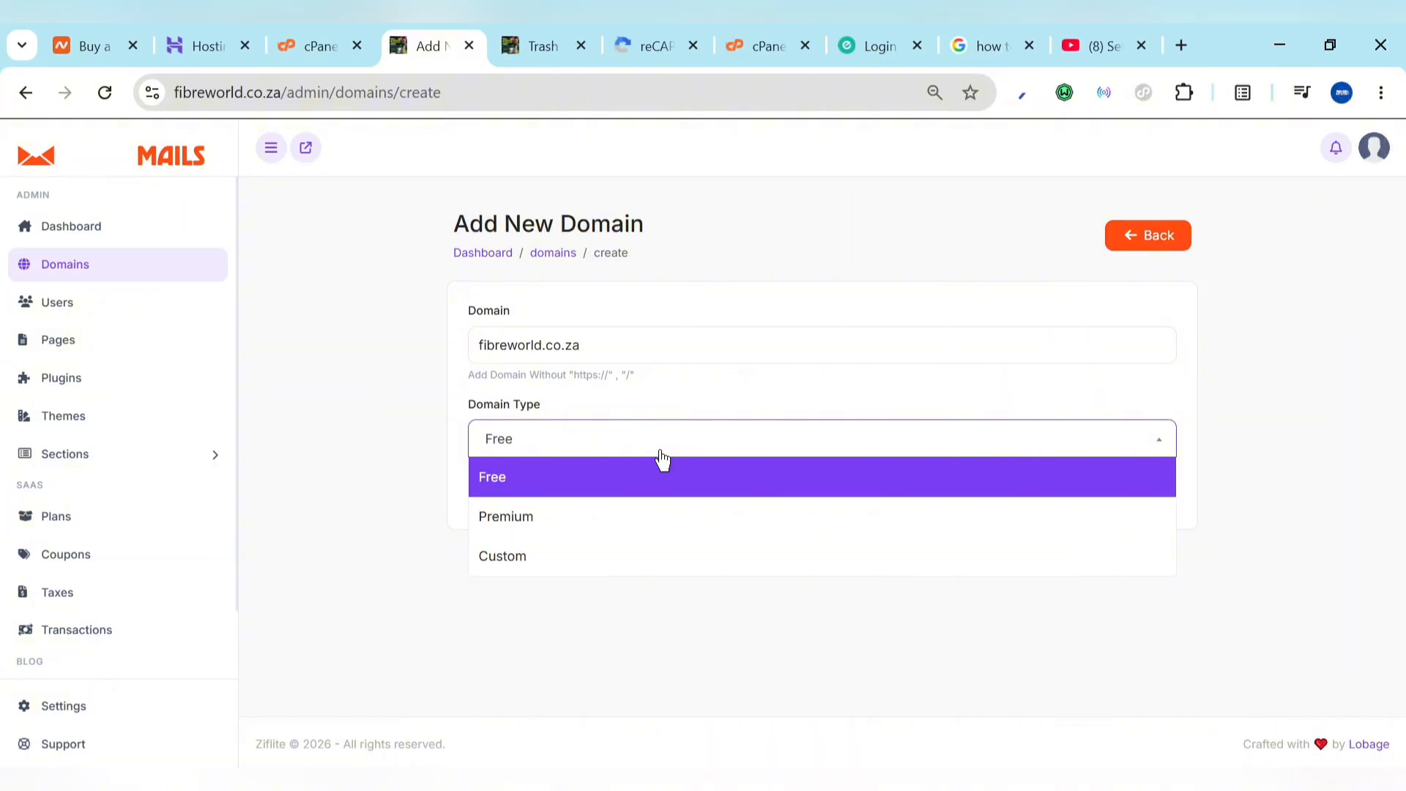
left_click(612, 524)
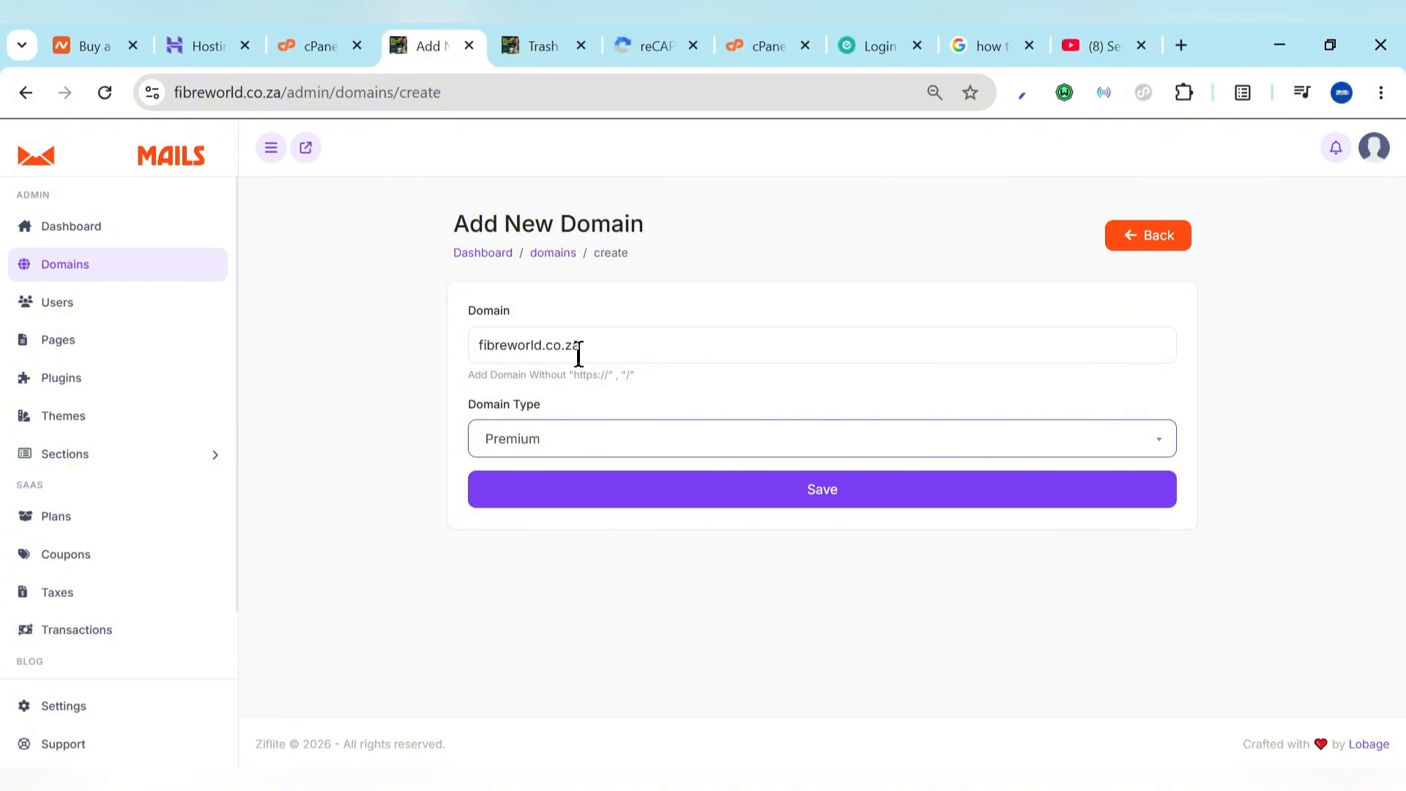
left_click(612, 461)
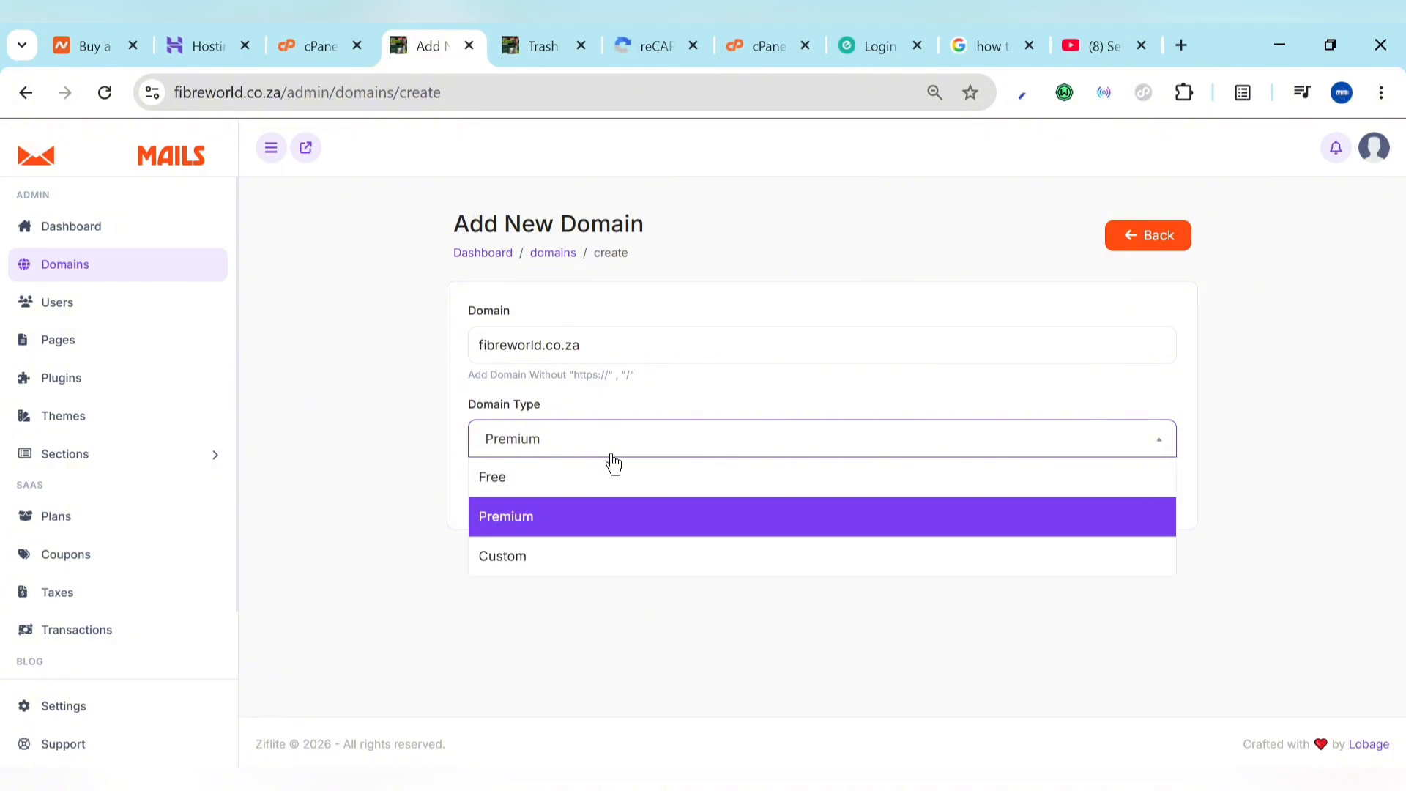
left_click(586, 494)
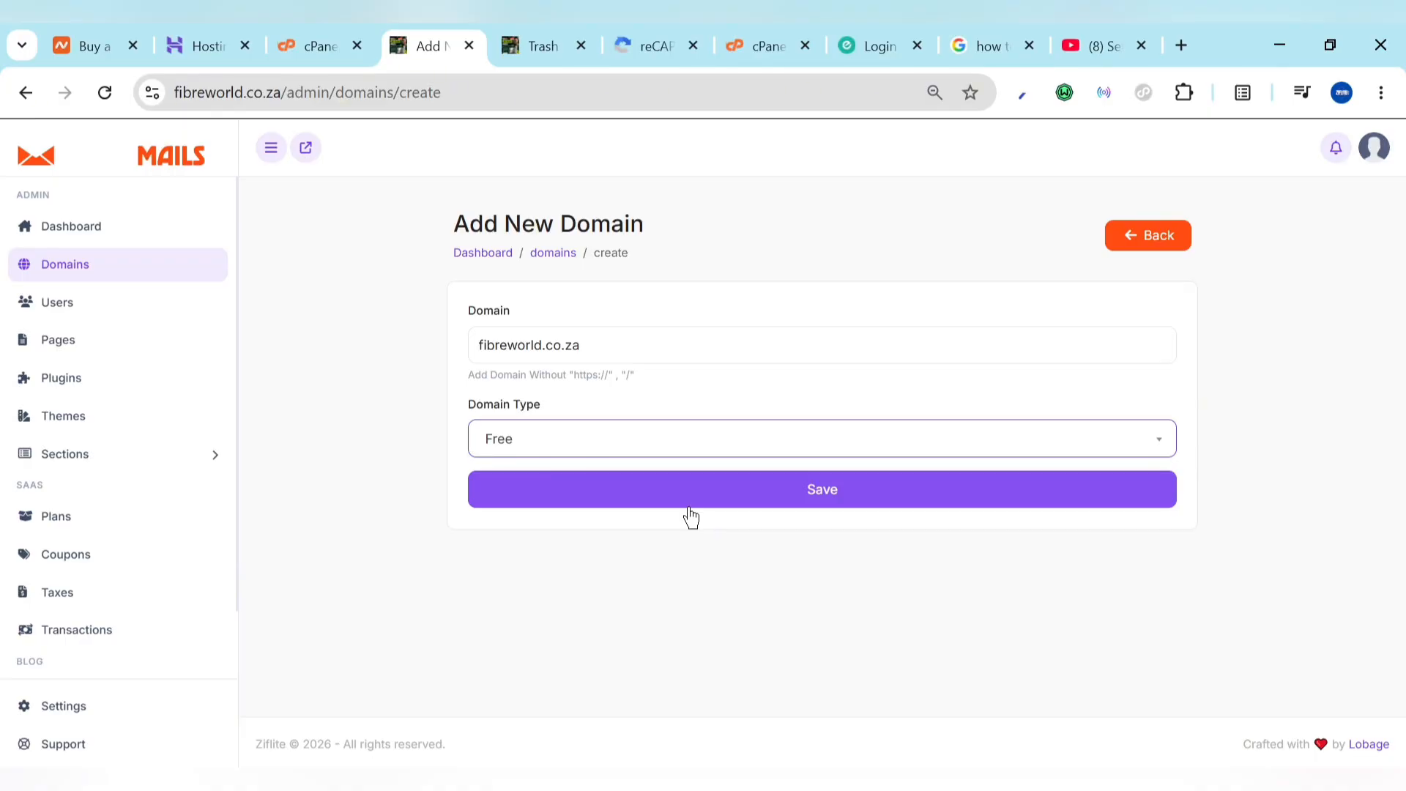
left_click(107, 31)
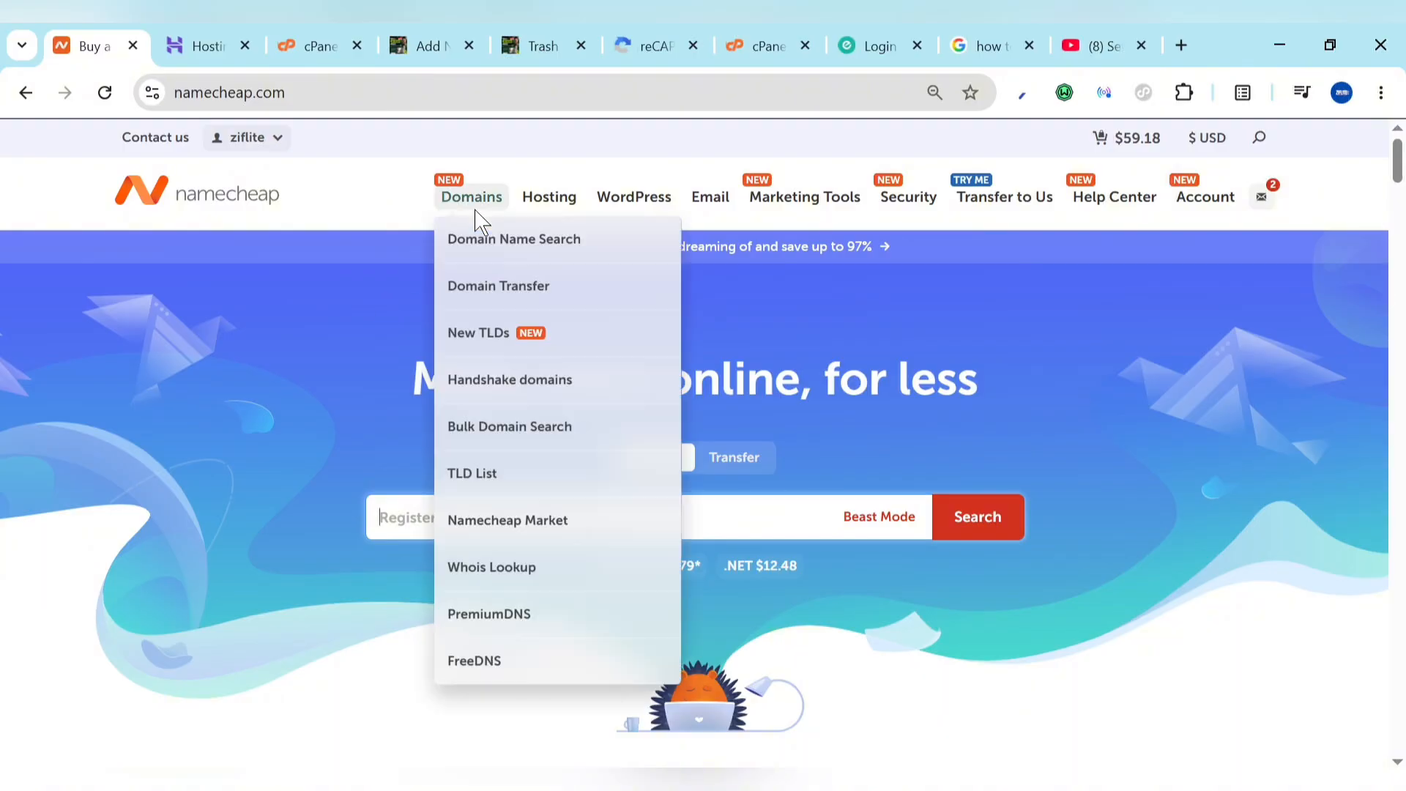
Step: On Namecheap, browse the Shared Hosting plans, including the Stellar plan's 30-day trial
scroll(464, 481, "down", 7)
scroll(345, 579, "down", 15)
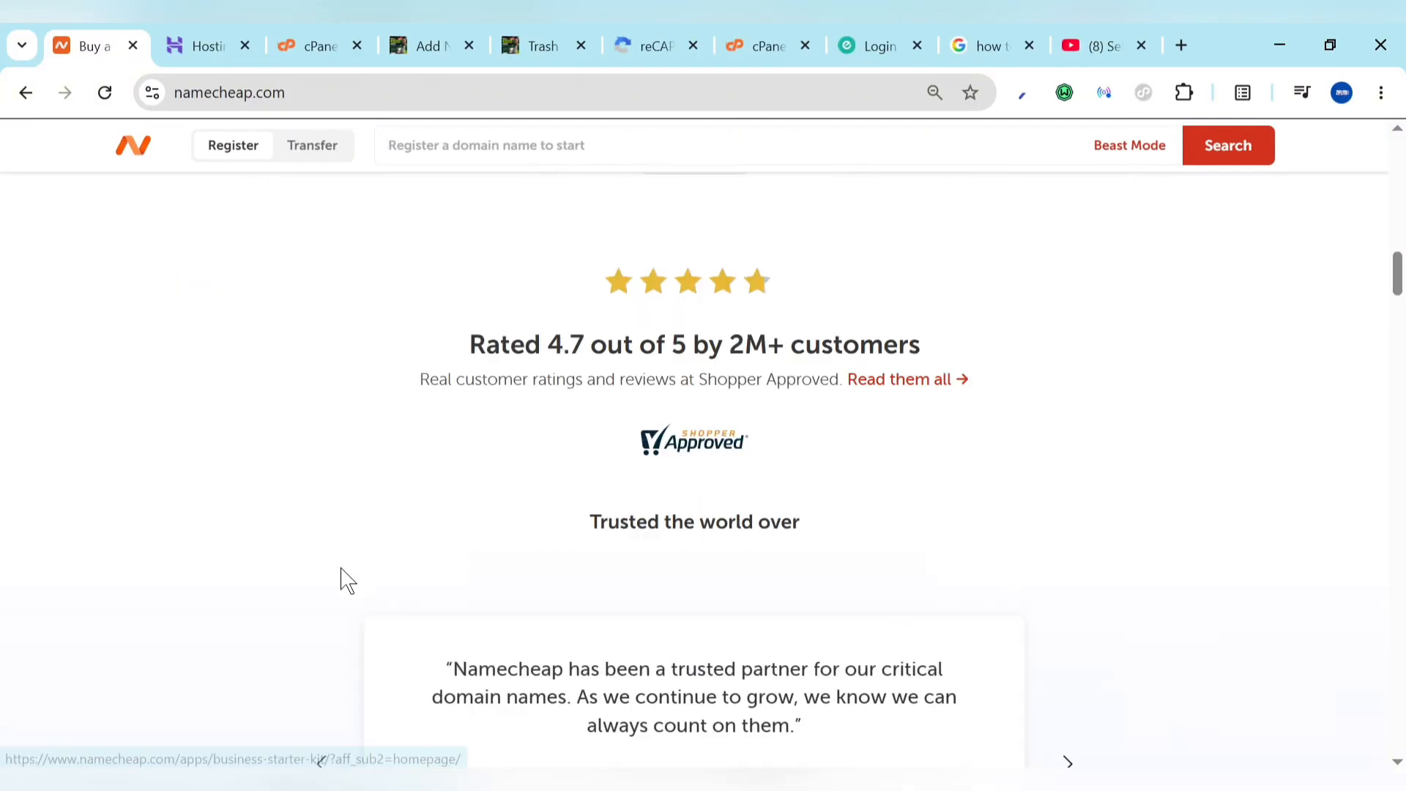
scroll(344, 579, "down", 20)
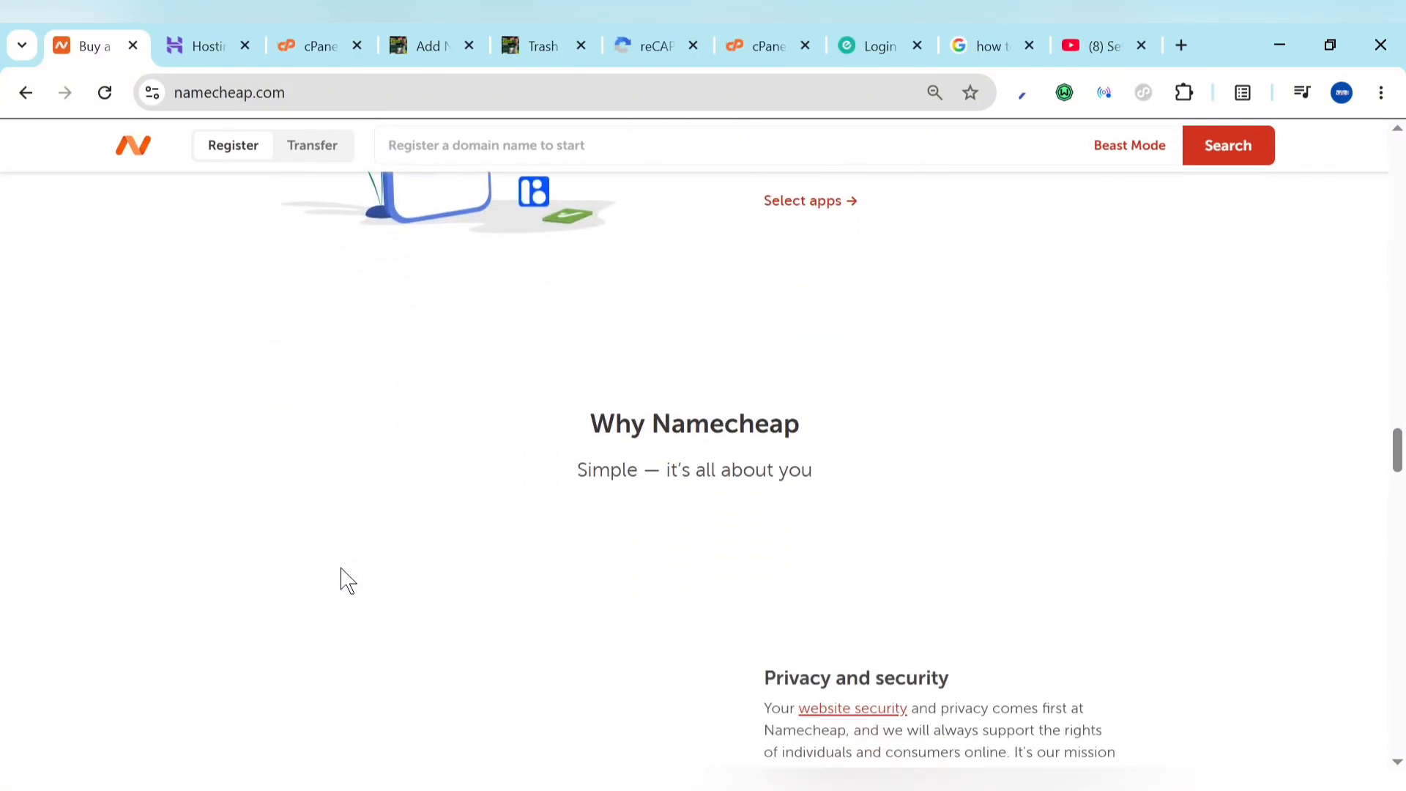
scroll(341, 570, "up", 20)
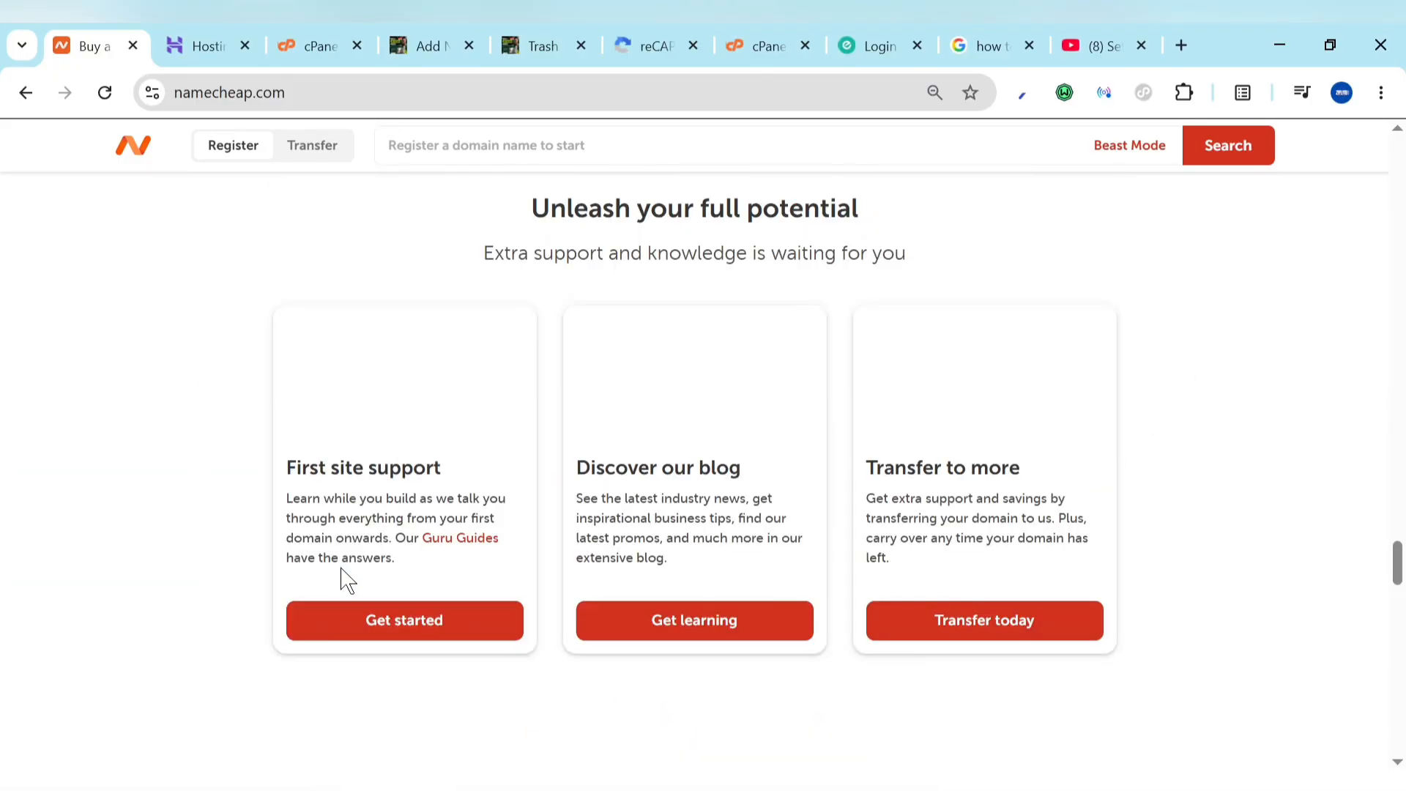
scroll(340, 579, "down", 8)
scroll(340, 579, "up", 8)
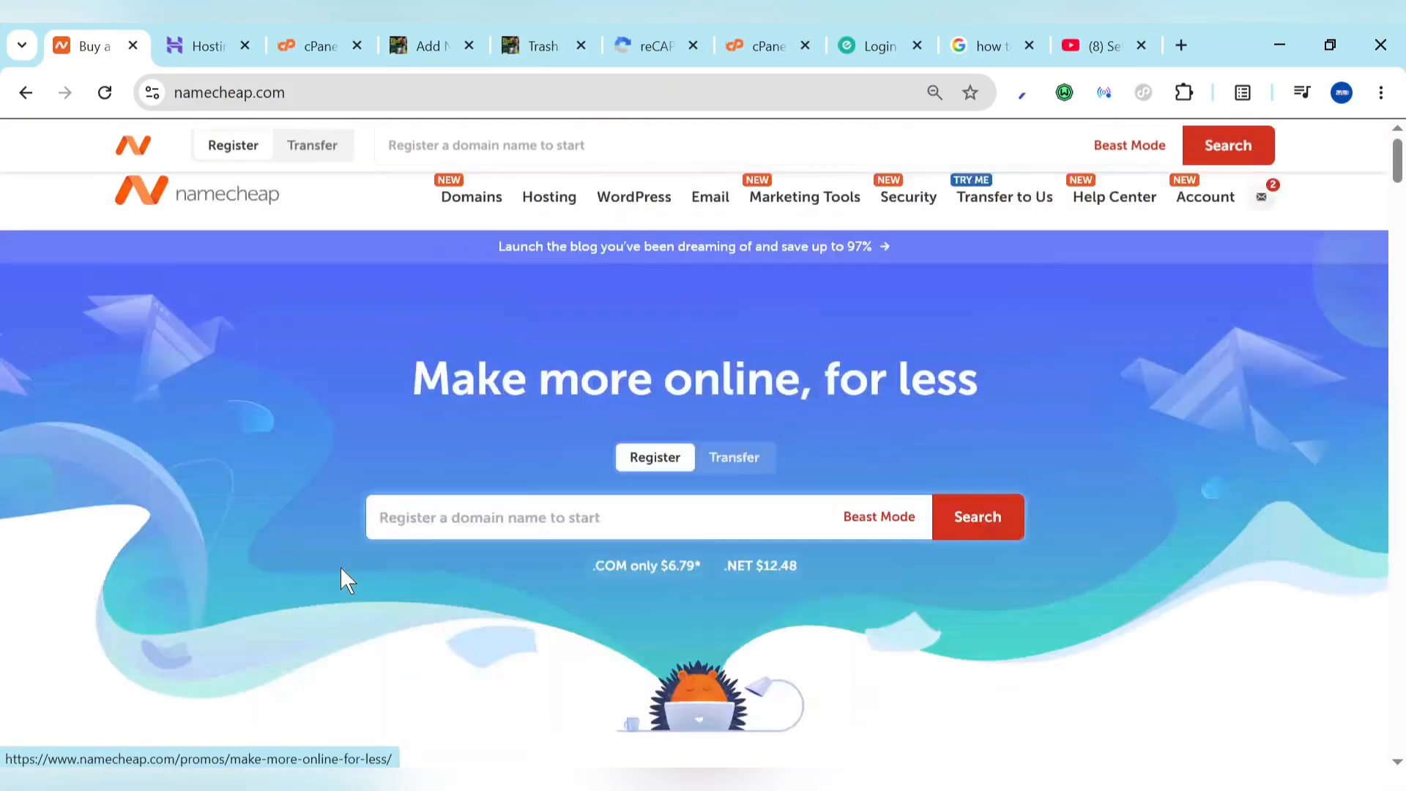
mouse_move(547, 203)
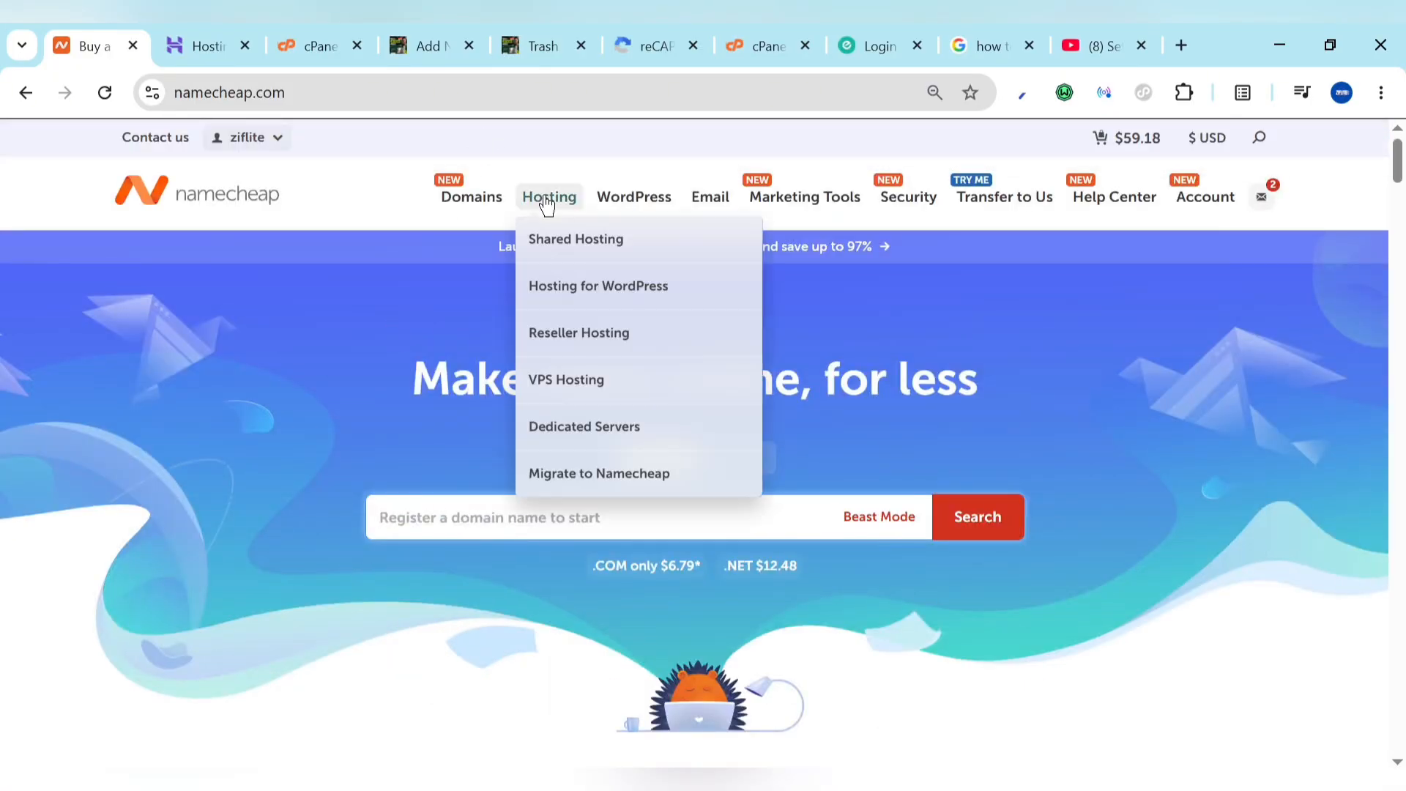
left_click(575, 241)
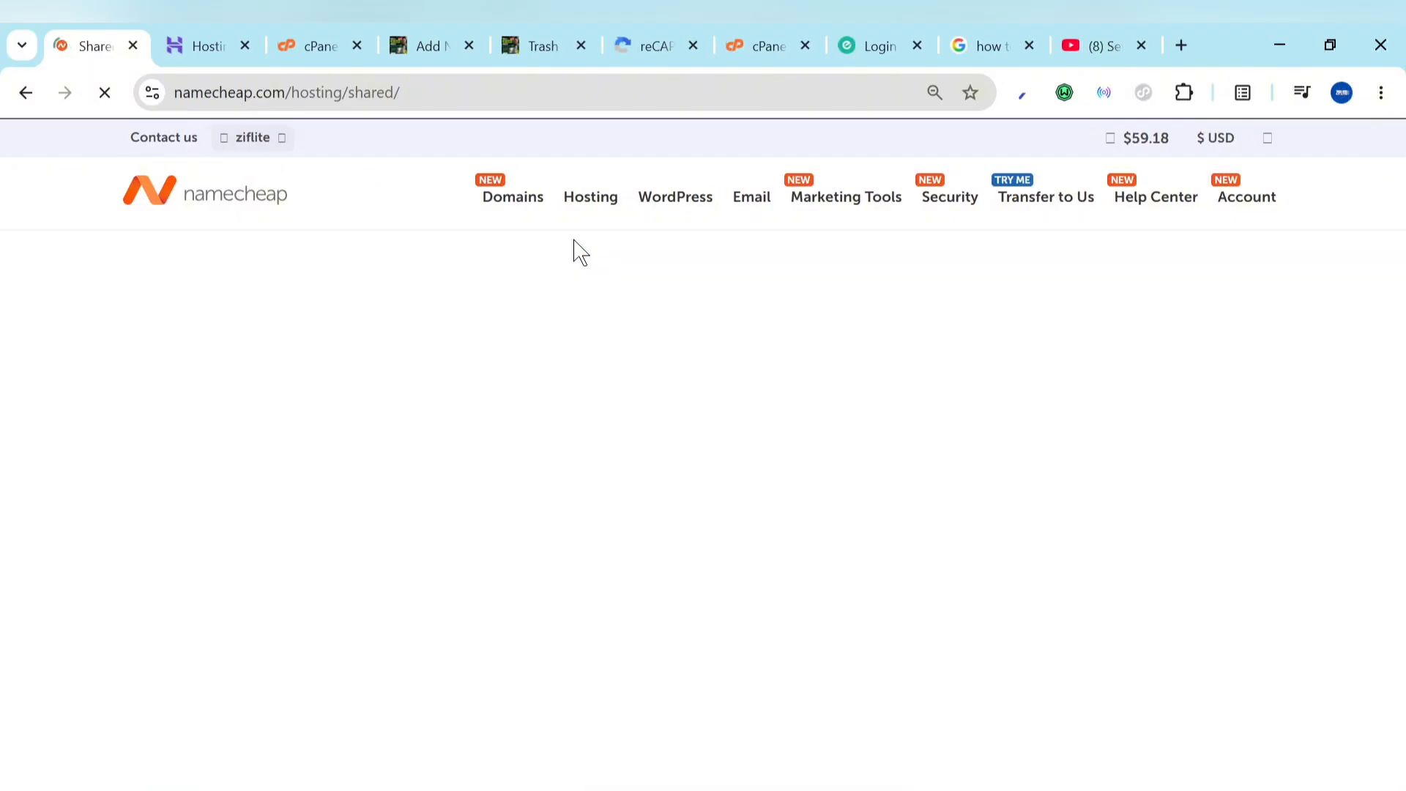
scroll(525, 482, "down", 4)
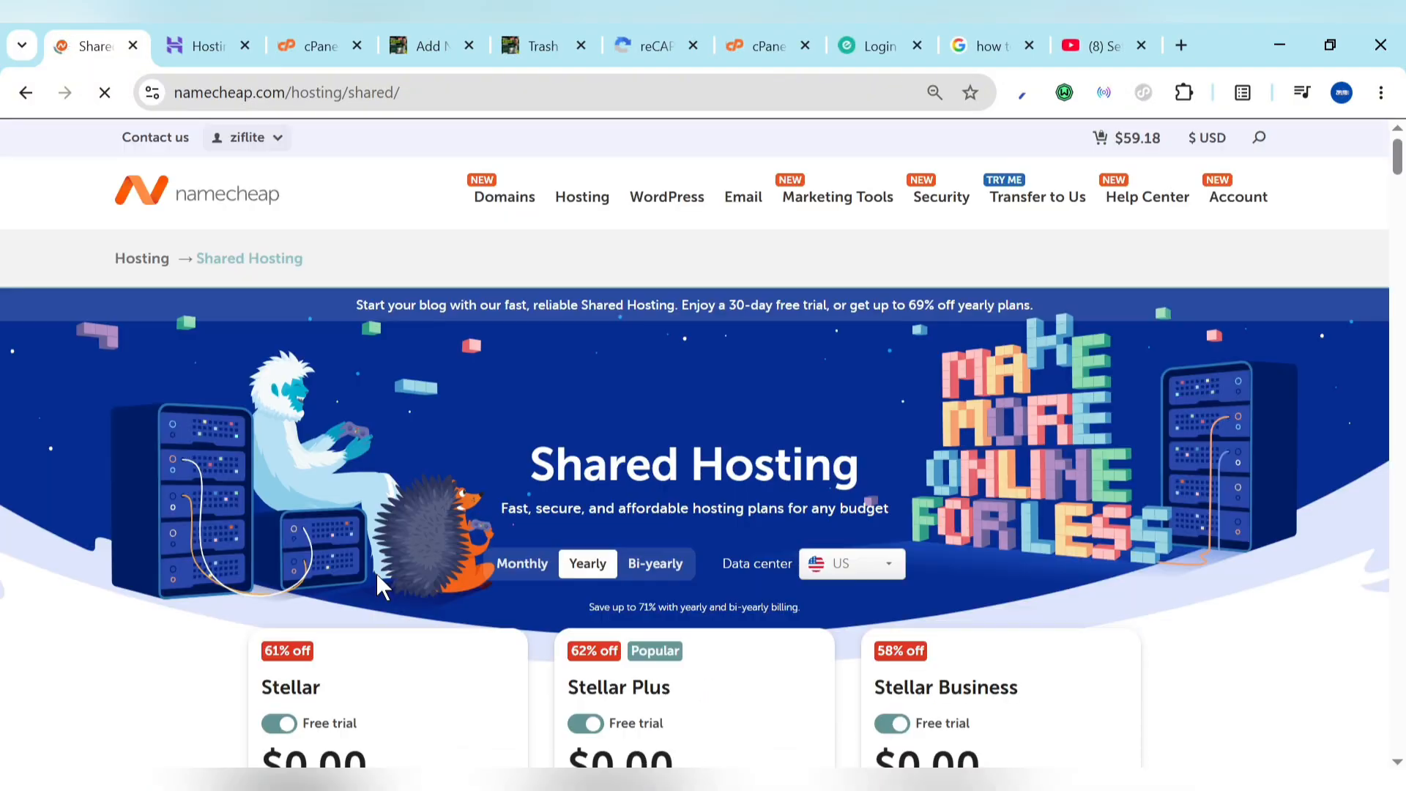
scroll(377, 574, "down", 4)
left_click(377, 577)
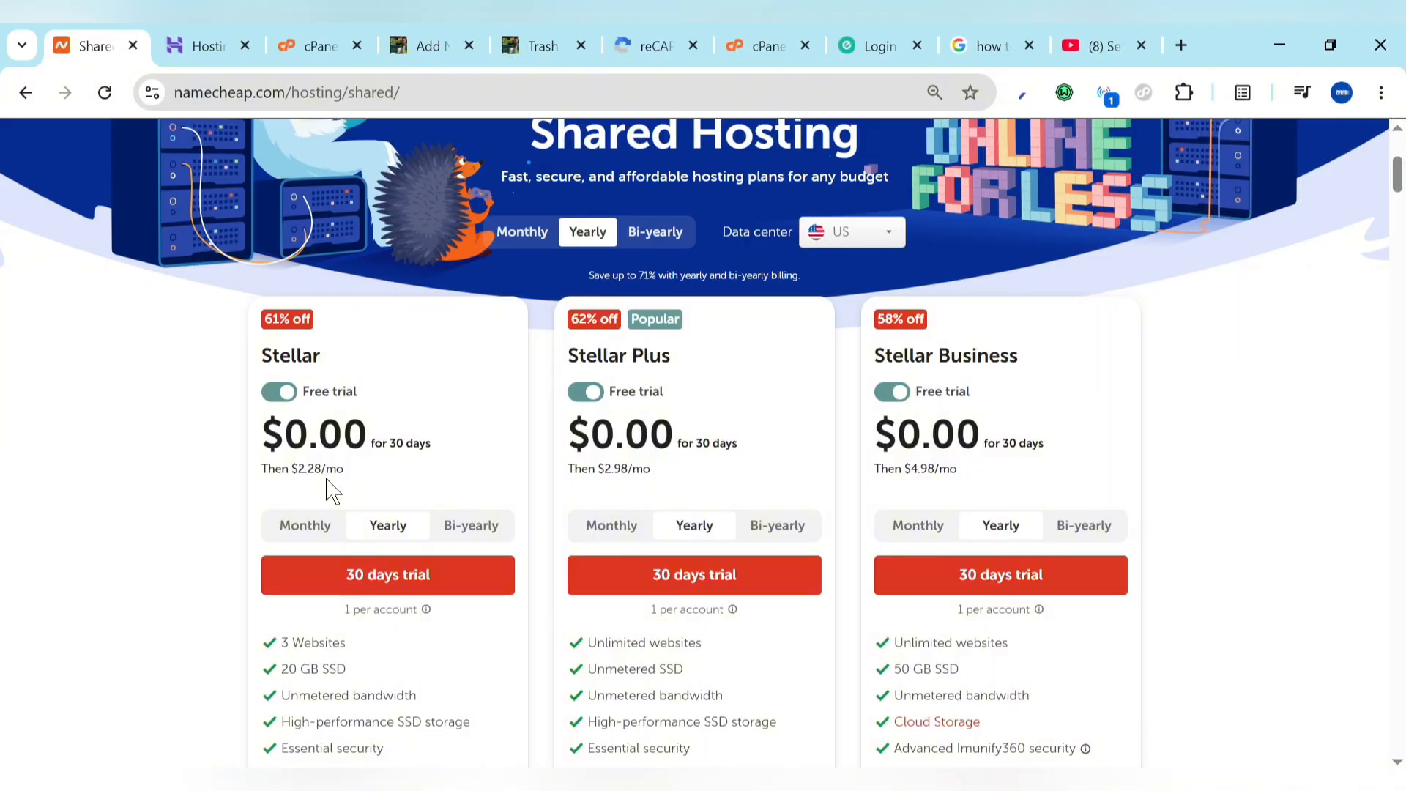
scroll(331, 491, "down", 3)
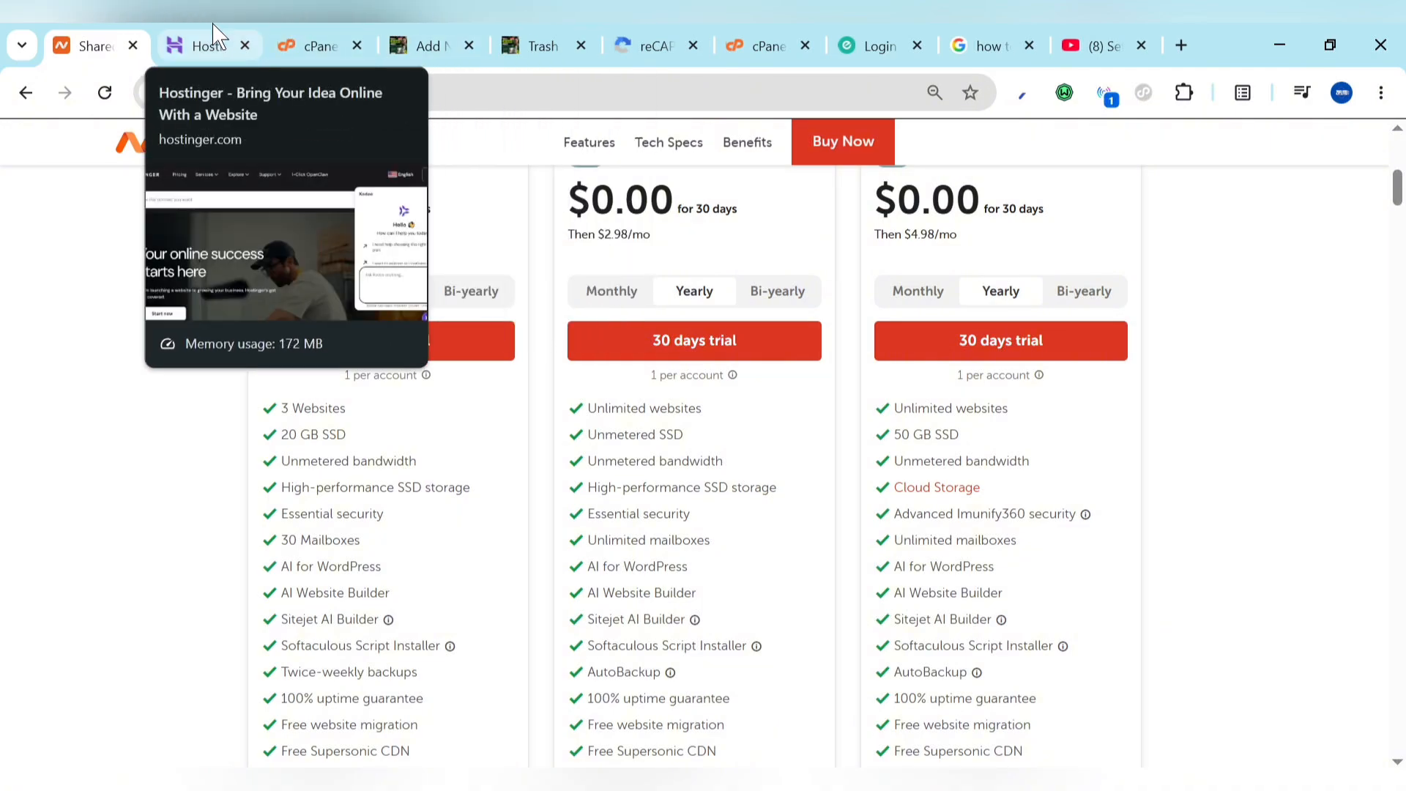
Step: Go back through the Hostinger and cPanel tabs to the unsaved Add New Domain form
left_click(208, 44)
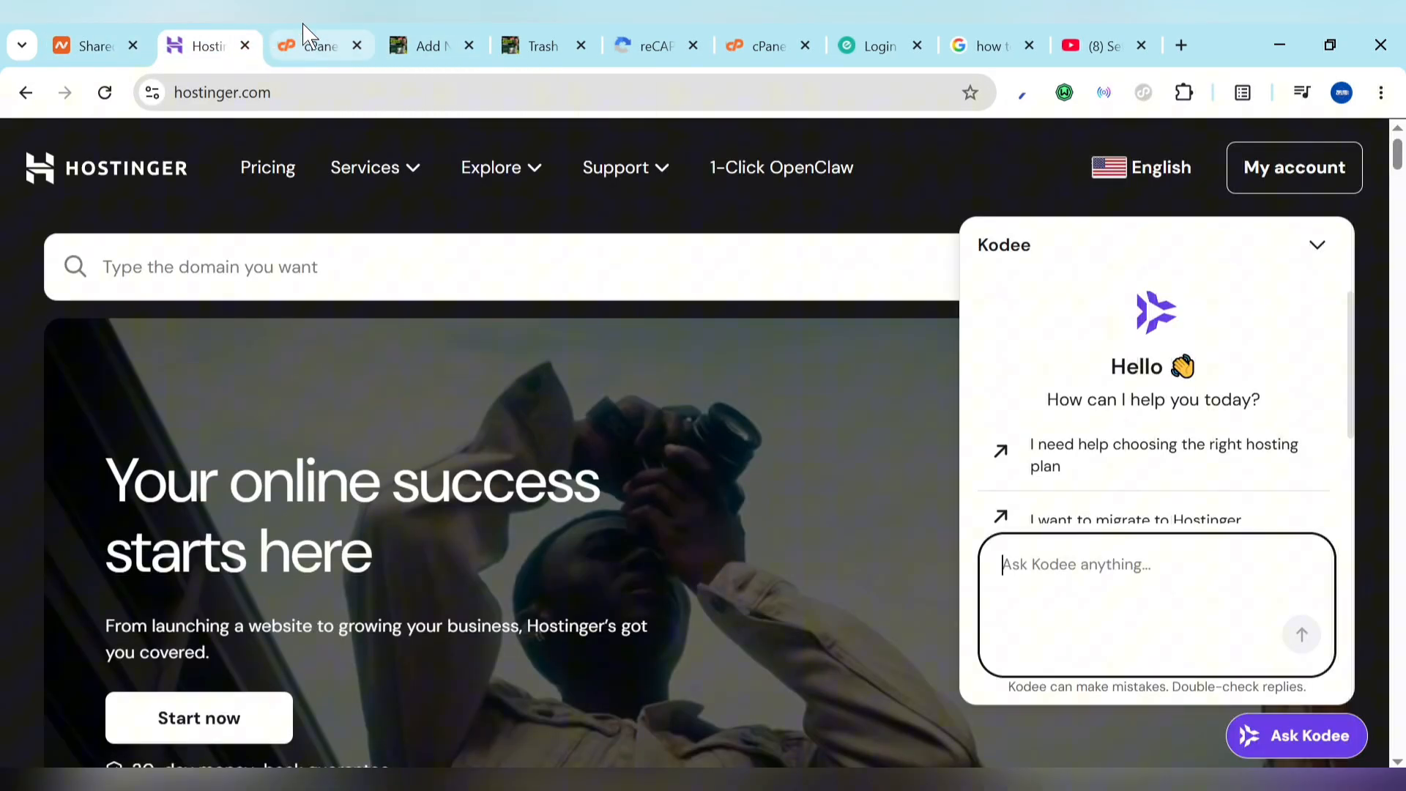
left_click(304, 33)
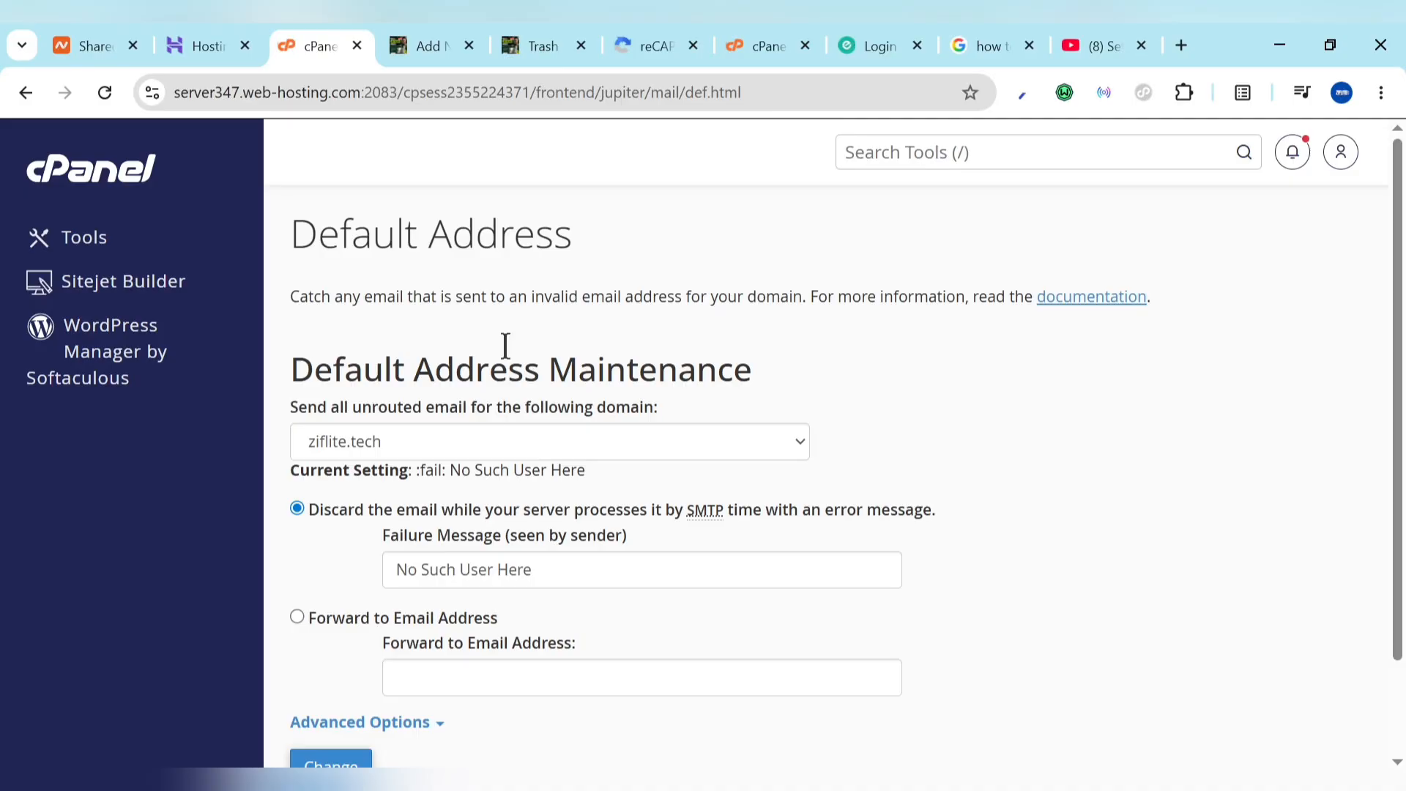
scroll(425, 654, "down", 2)
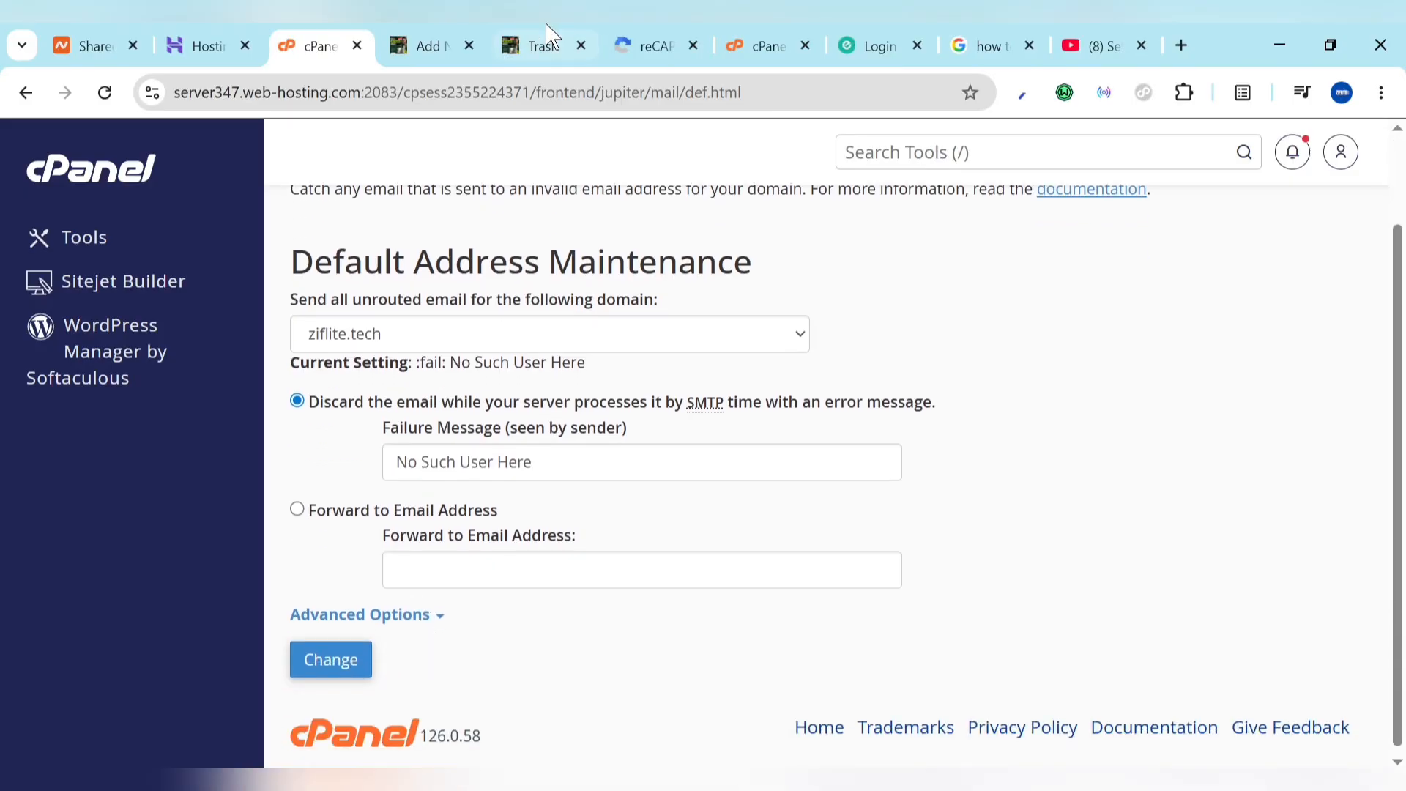
left_click(480, 35)
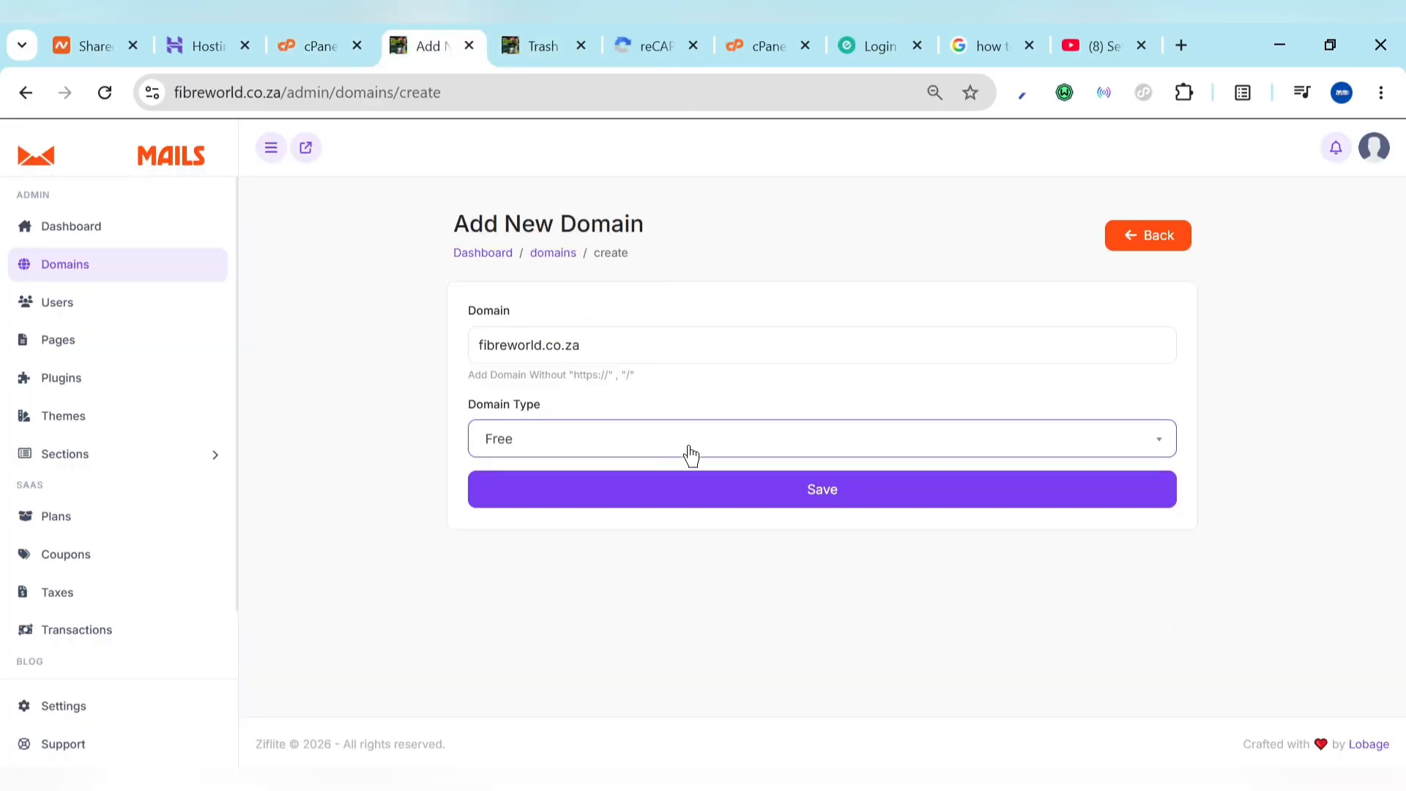
Step: Save fibreworld.co.za as a Free domain, then return to the Trash Mails site
left_click(832, 504)
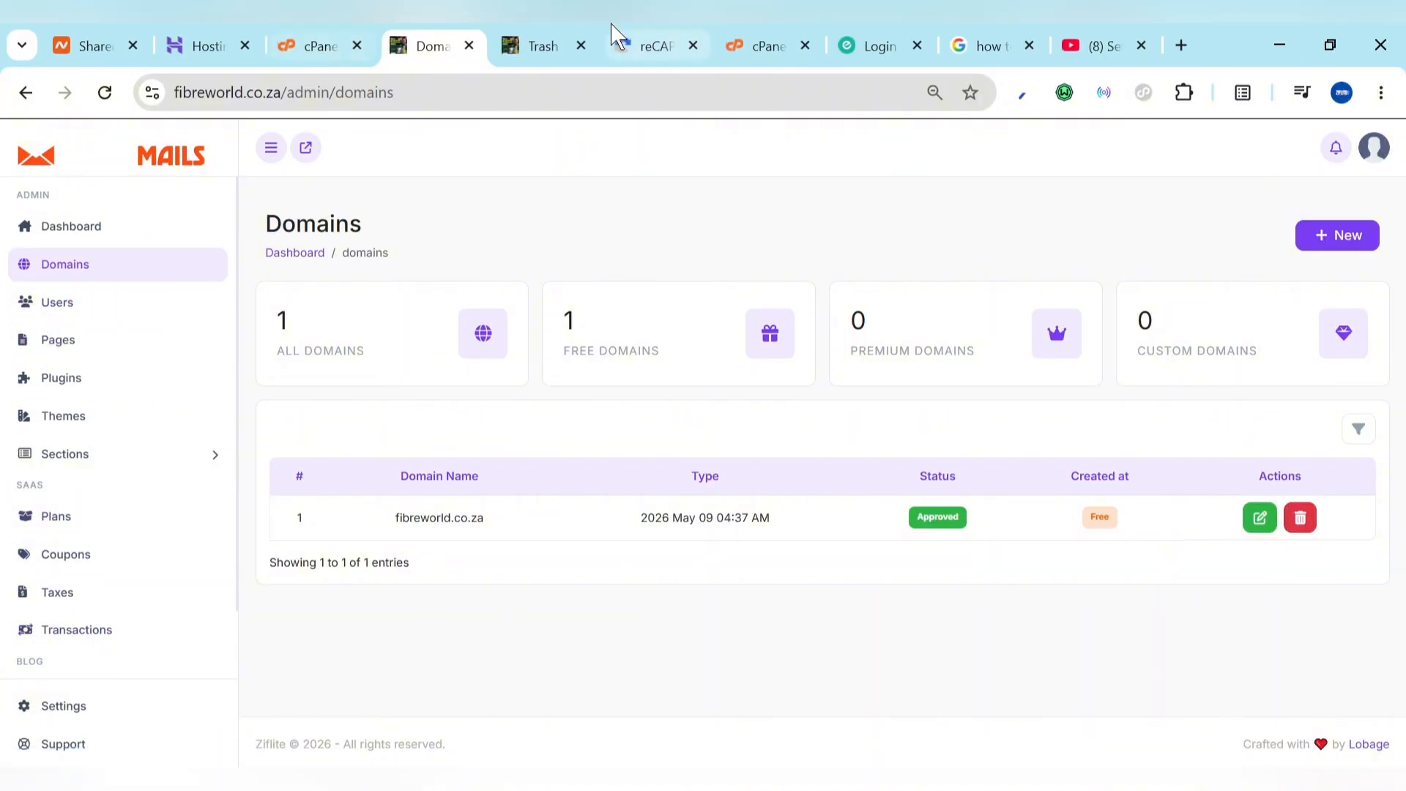
left_click(533, 34)
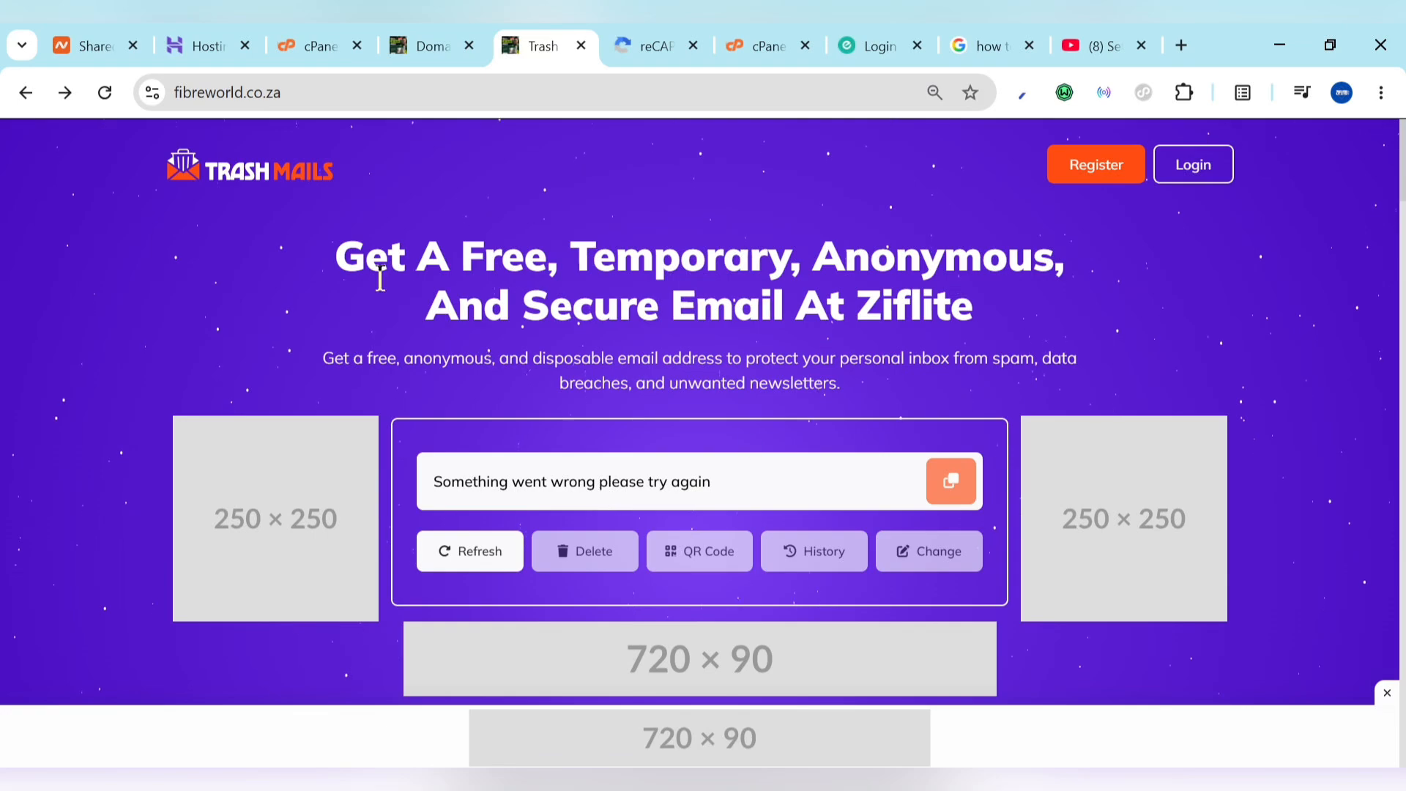
Step: Reload the Trash Mails homepage so it issues a fibreworld.co.za temporary address
left_click(114, 101)
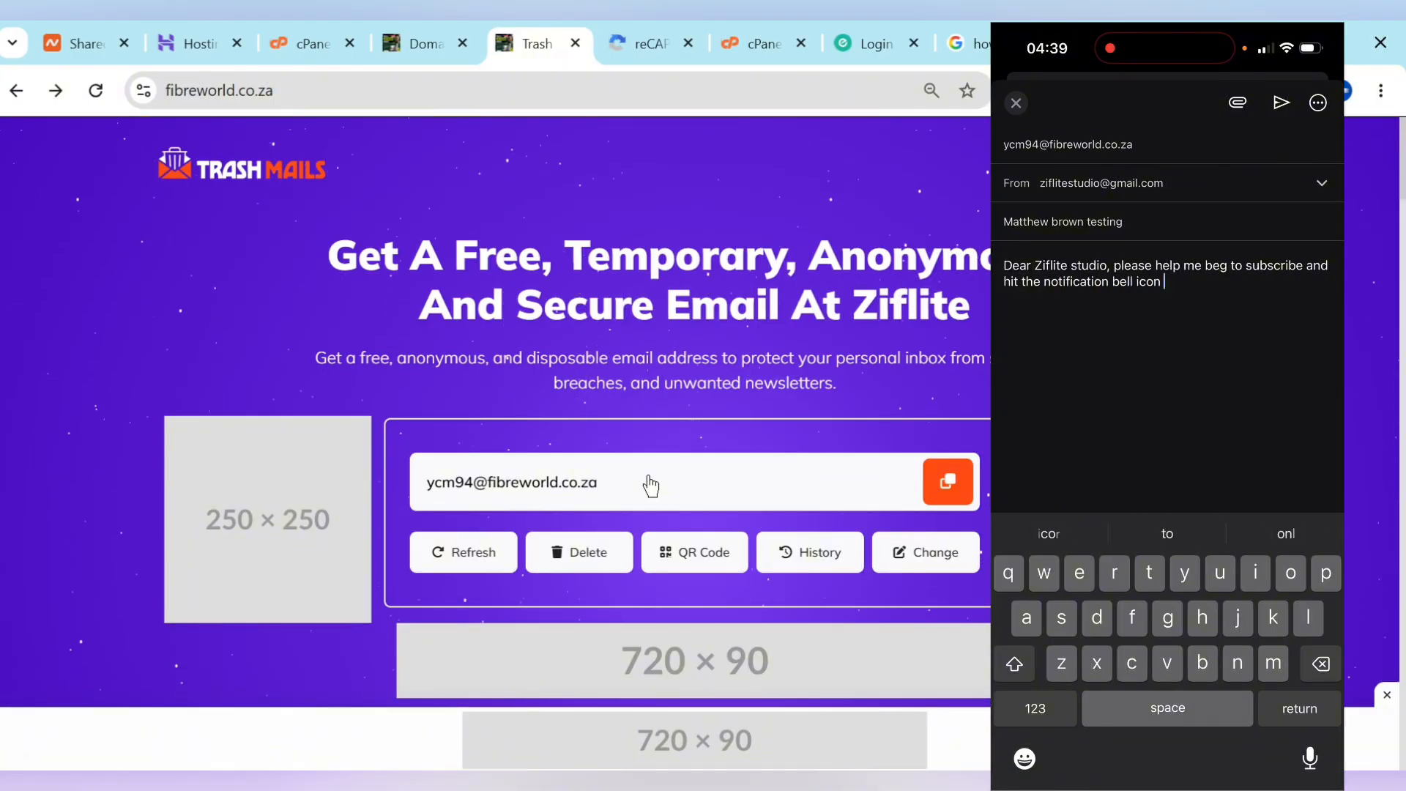
Step: Continue the email body with '...notified when we release new videos to help them....'
type("tified ")
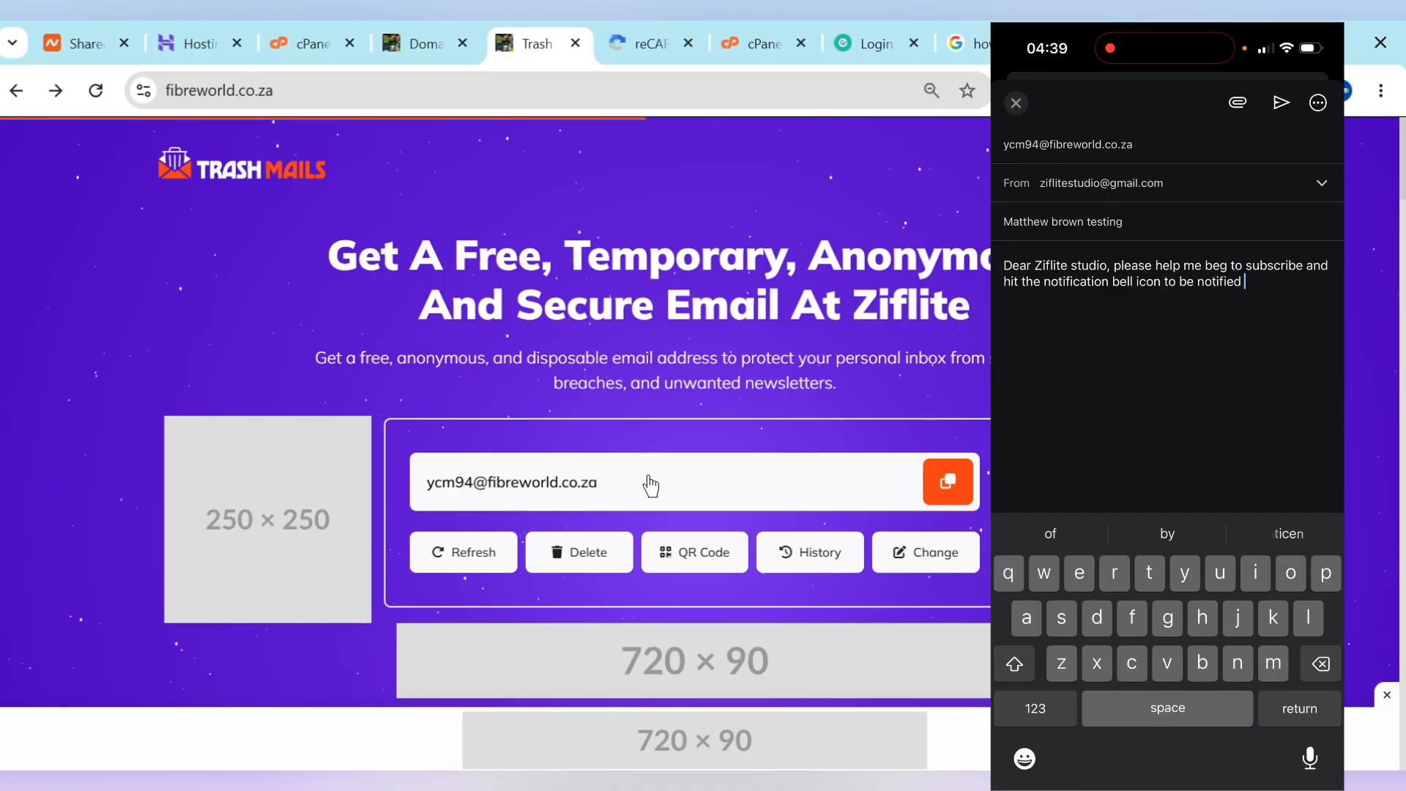
type("when we rea")
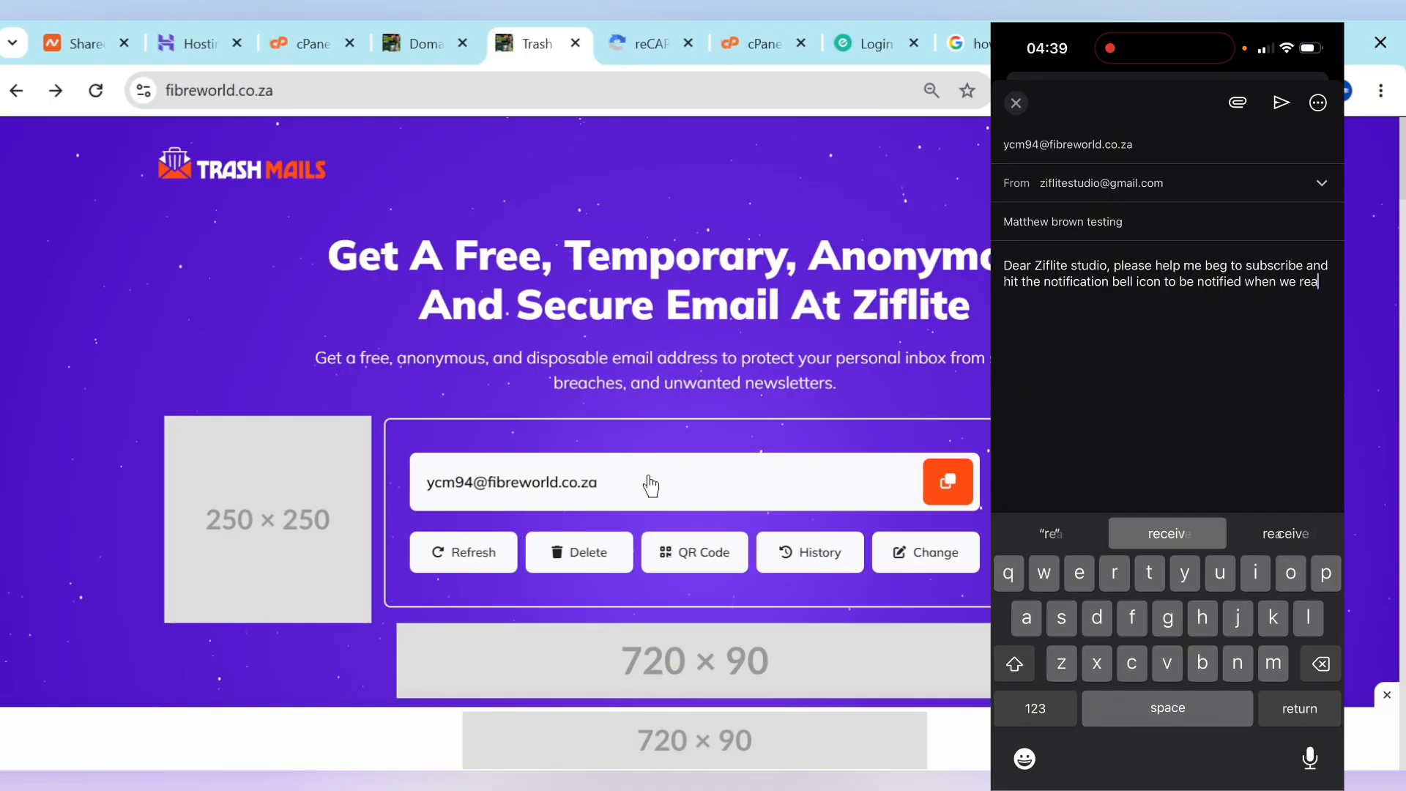
key("BackSpace")
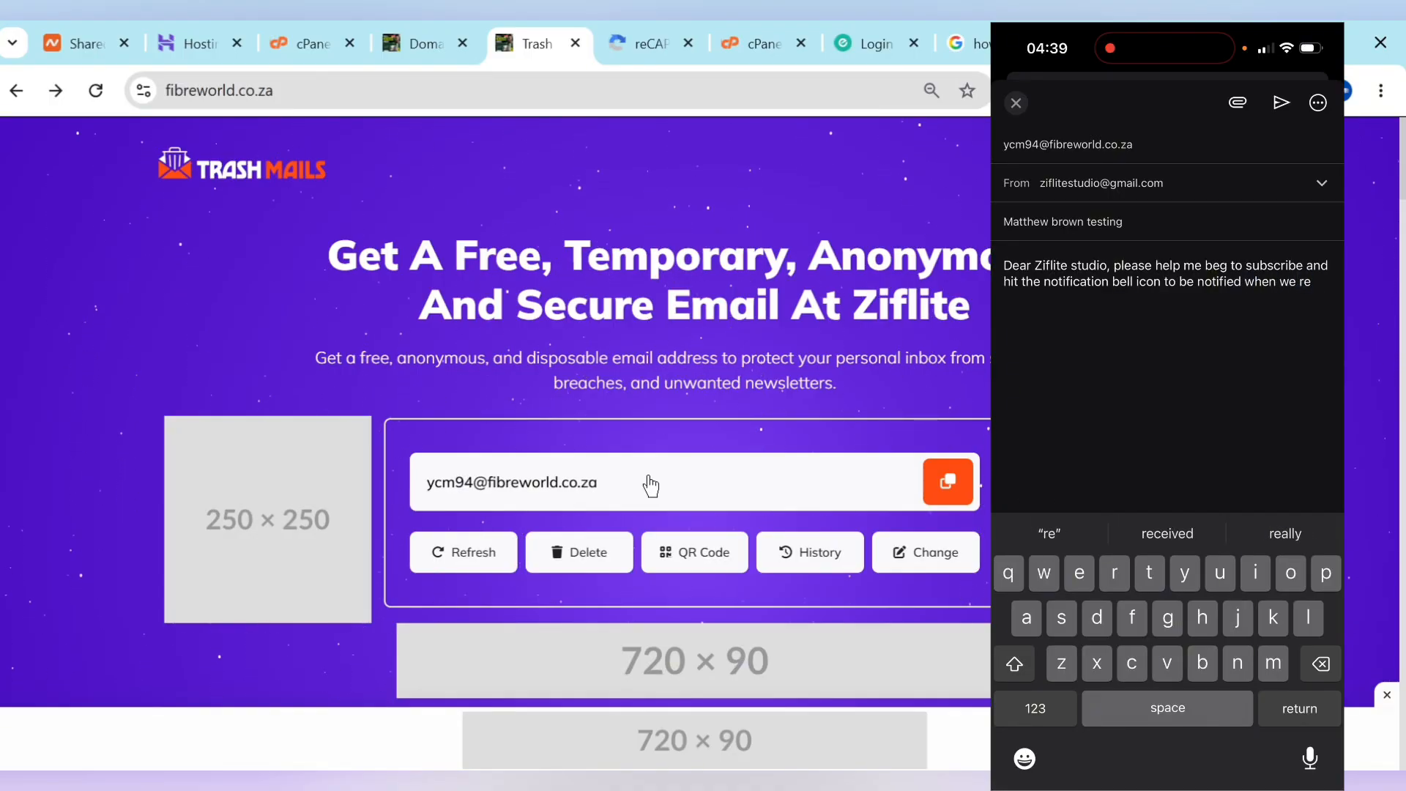
type("le")
type("ase new")
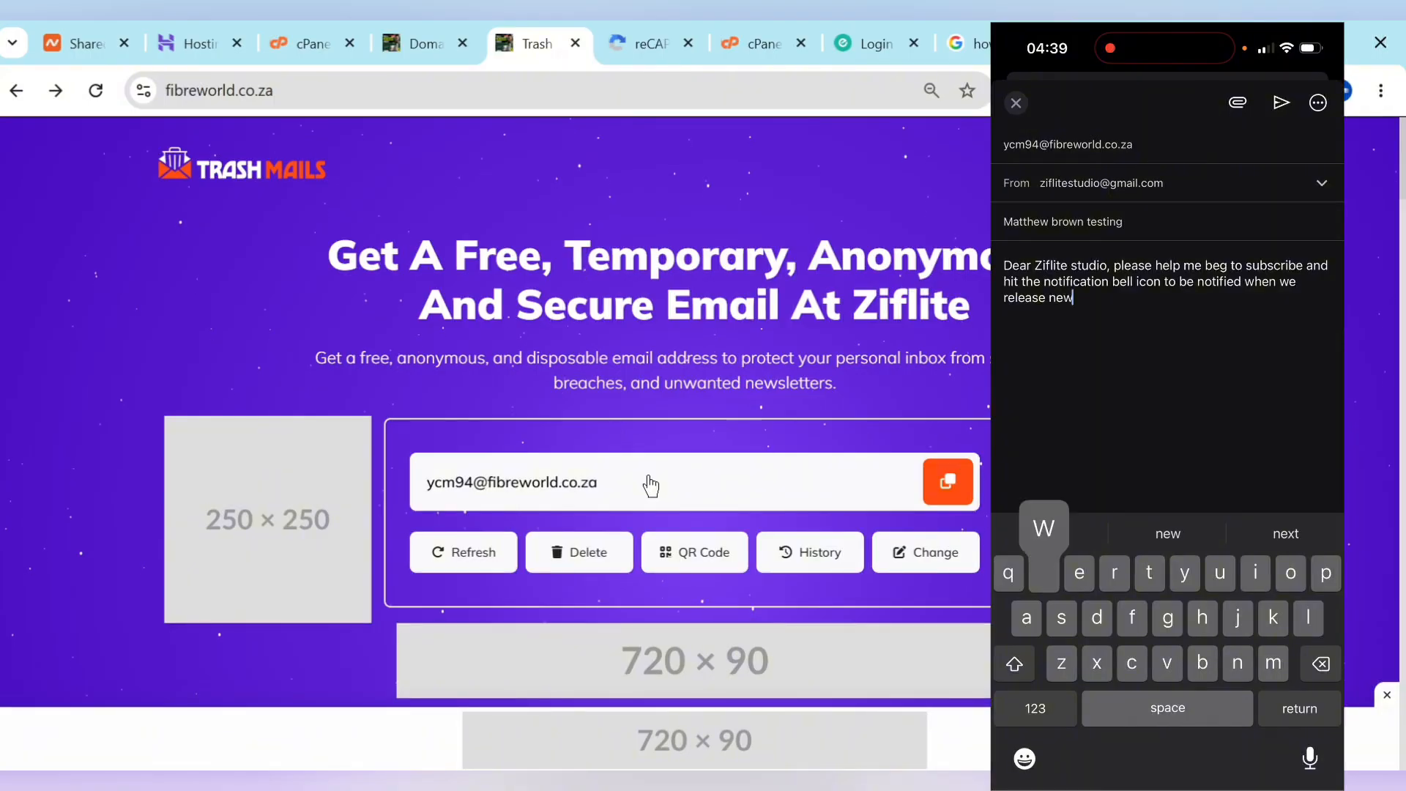
type(" videos")
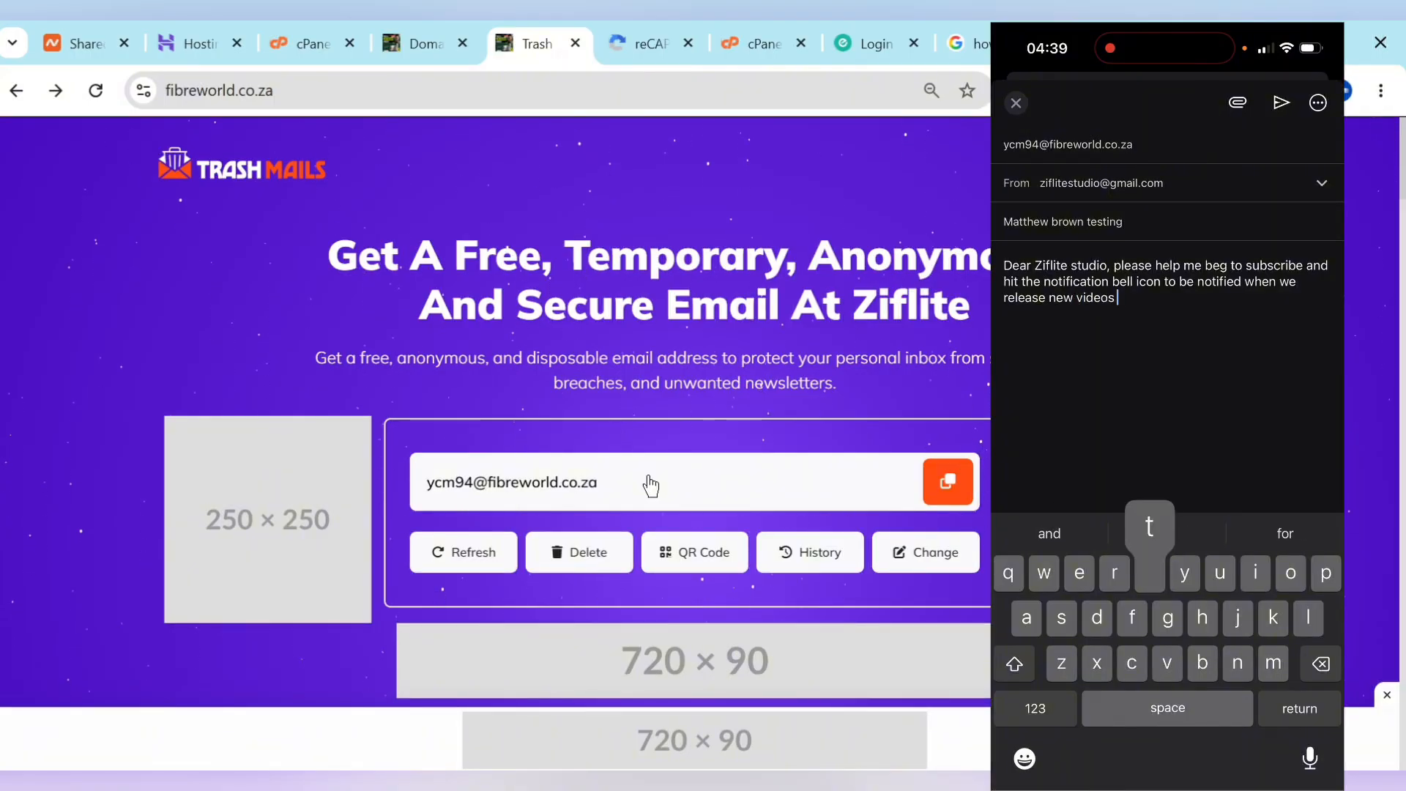
type(" to help them")
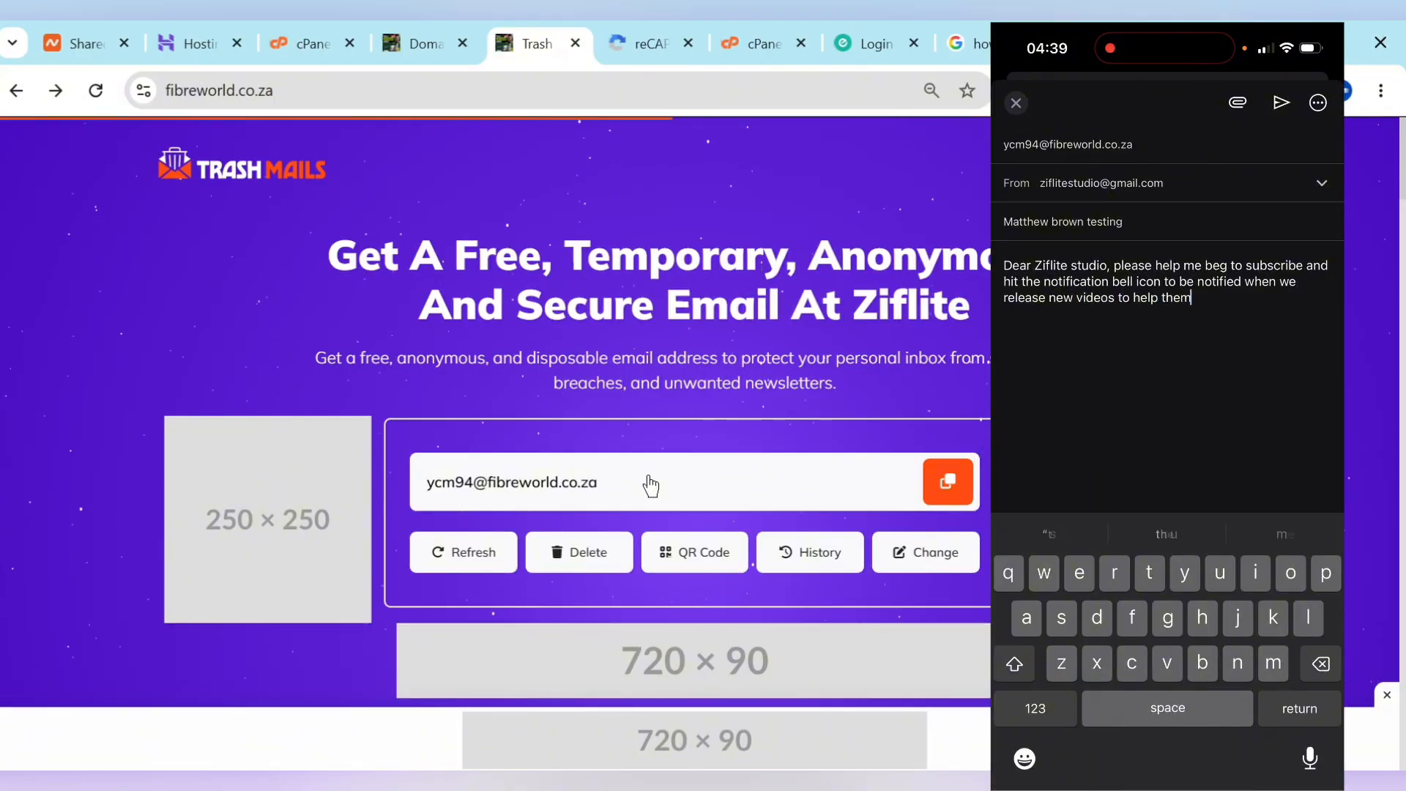
type("....")
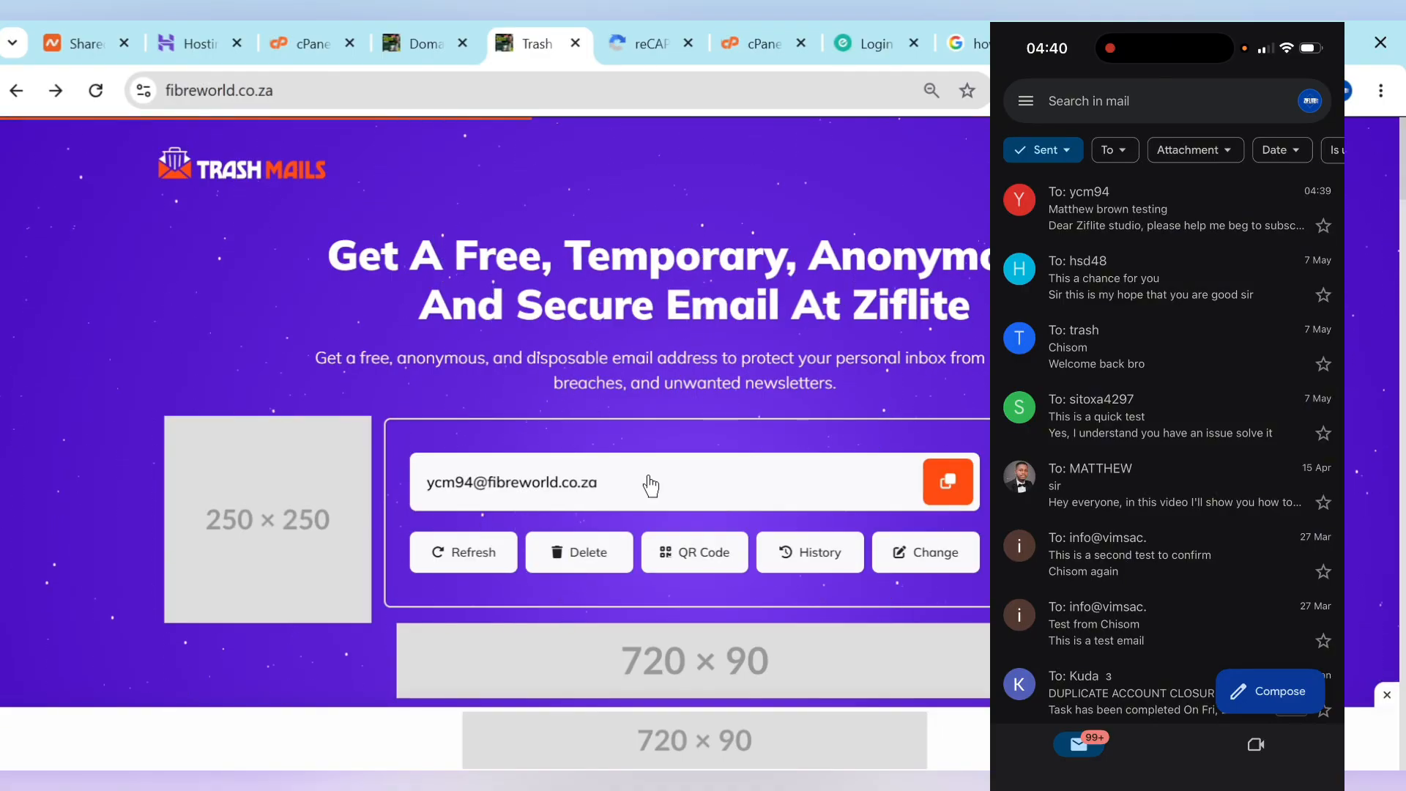
Step: Scroll the fibreworld.co.za Trash Mails page to the inbox and watch for the test email
scroll(649, 485, "down", 10)
scroll(649, 485, "down", 3)
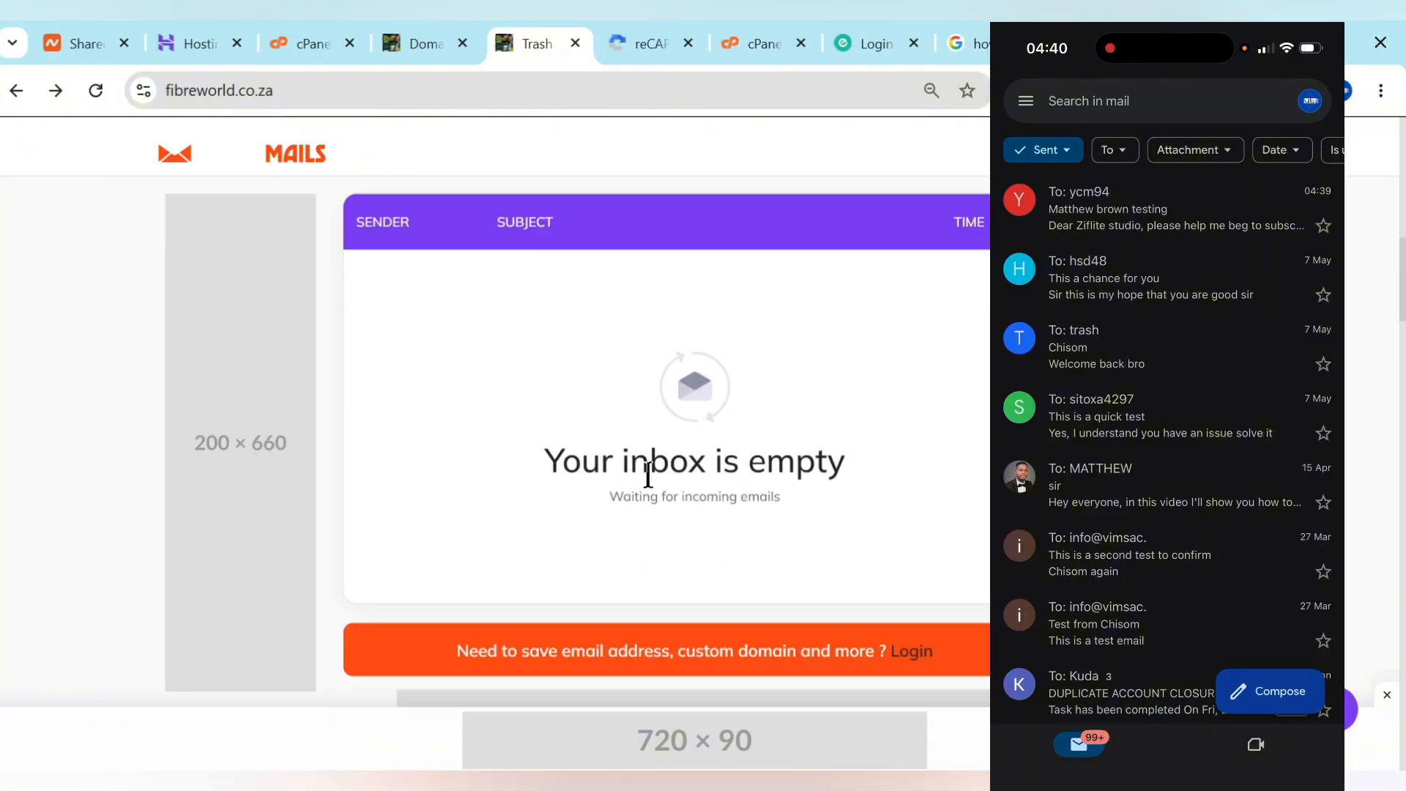
scroll(650, 484, "up", 1)
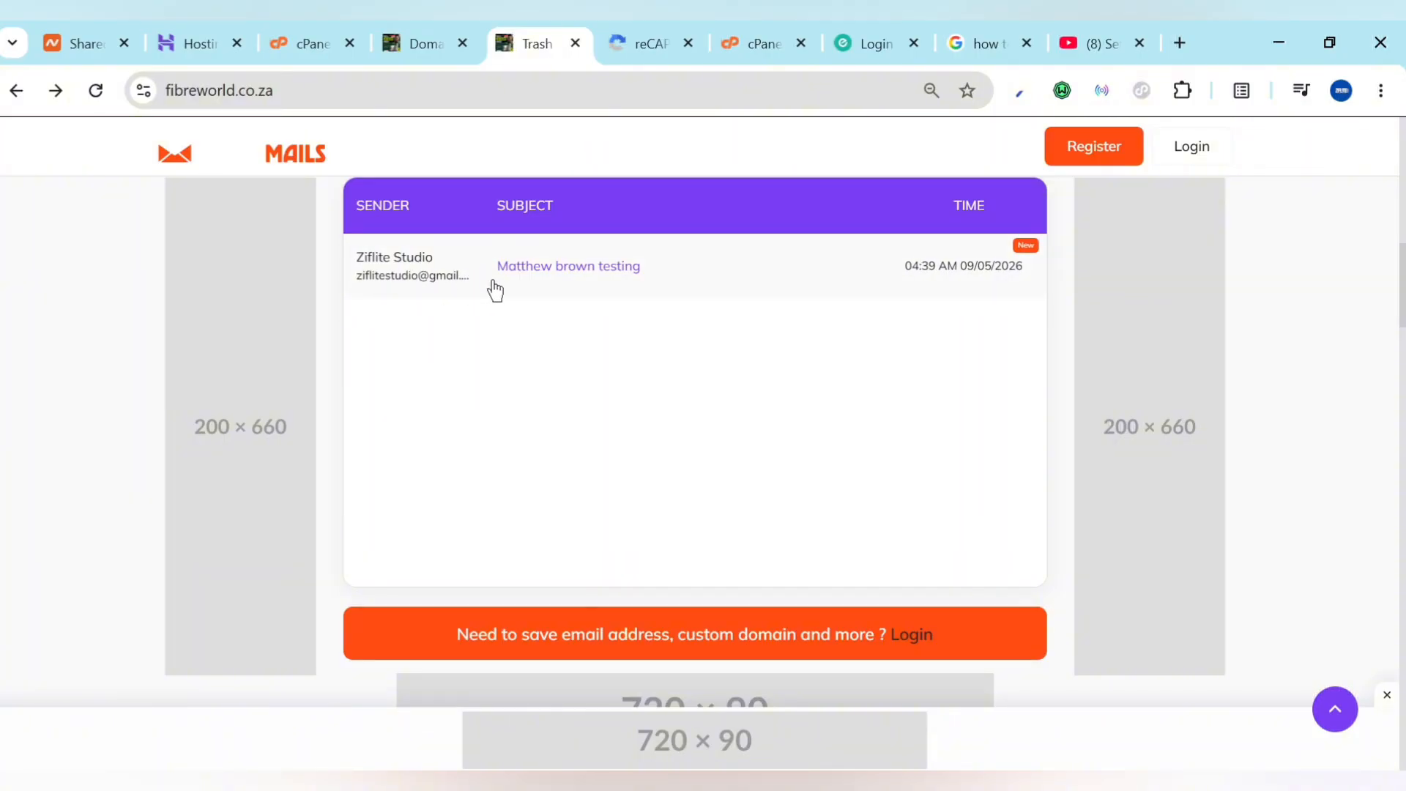
Step: Open the received Gmail test email in the Trash Mails inbox and read the full message
left_click(455, 285)
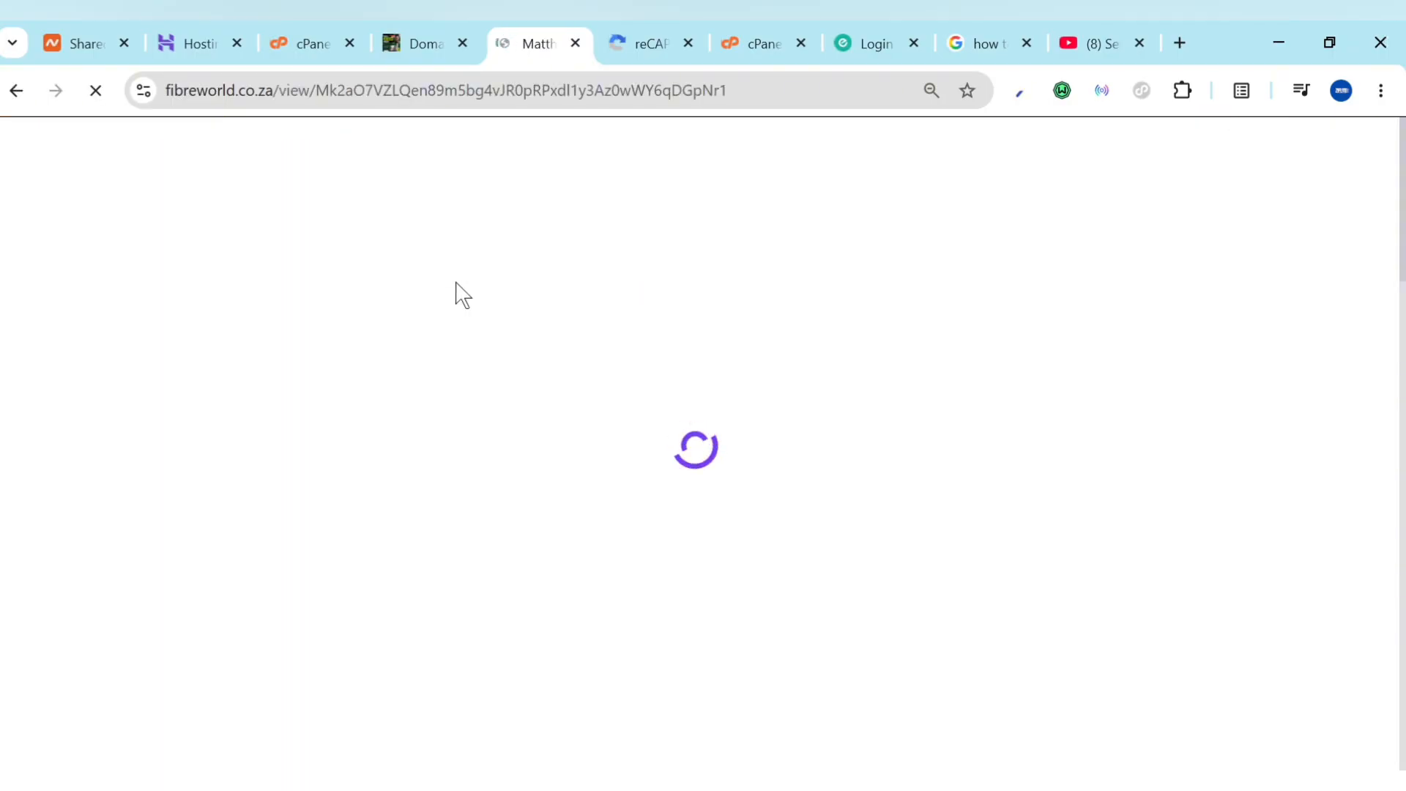
scroll(411, 513, "down", 3)
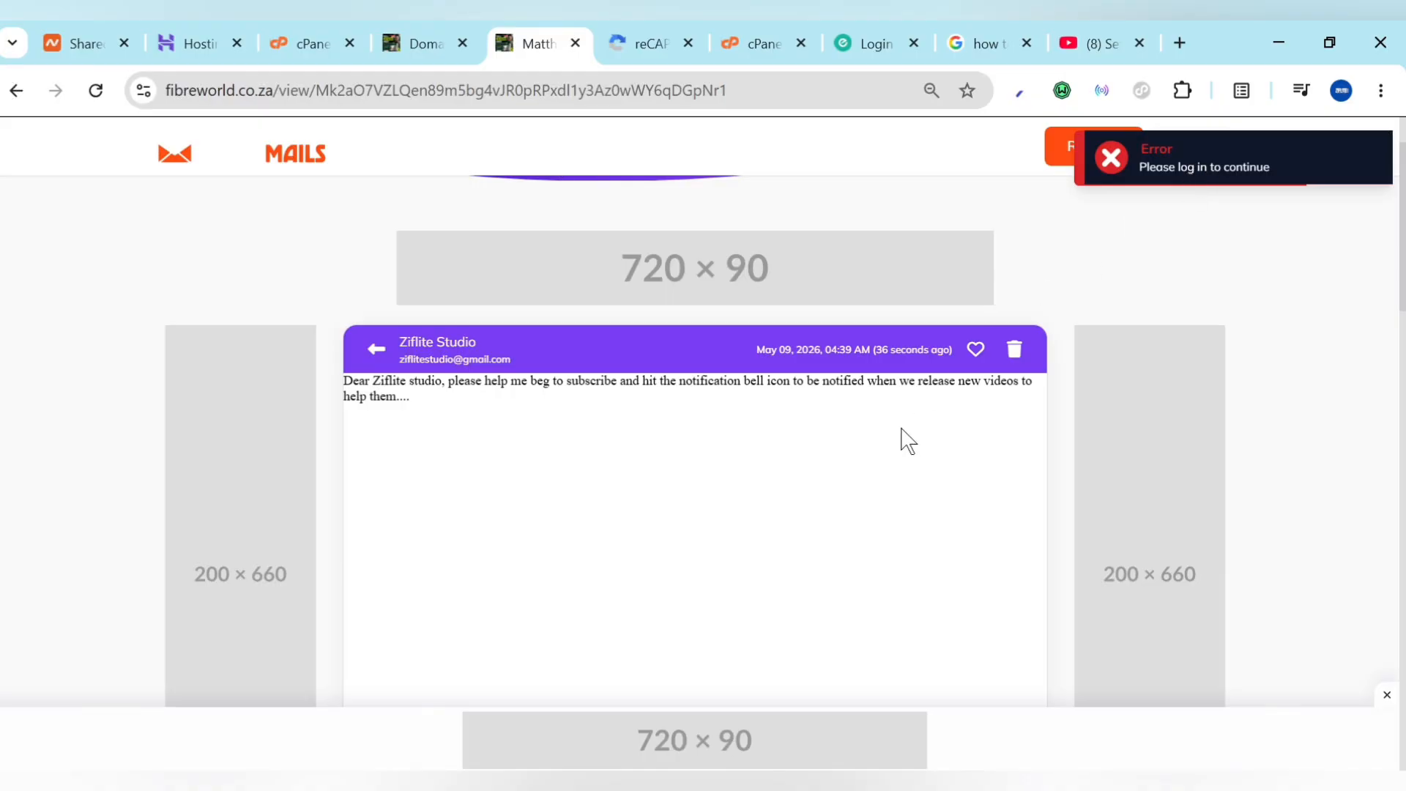
scroll(860, 557, "up", 3)
scroll(860, 555, "down", 8)
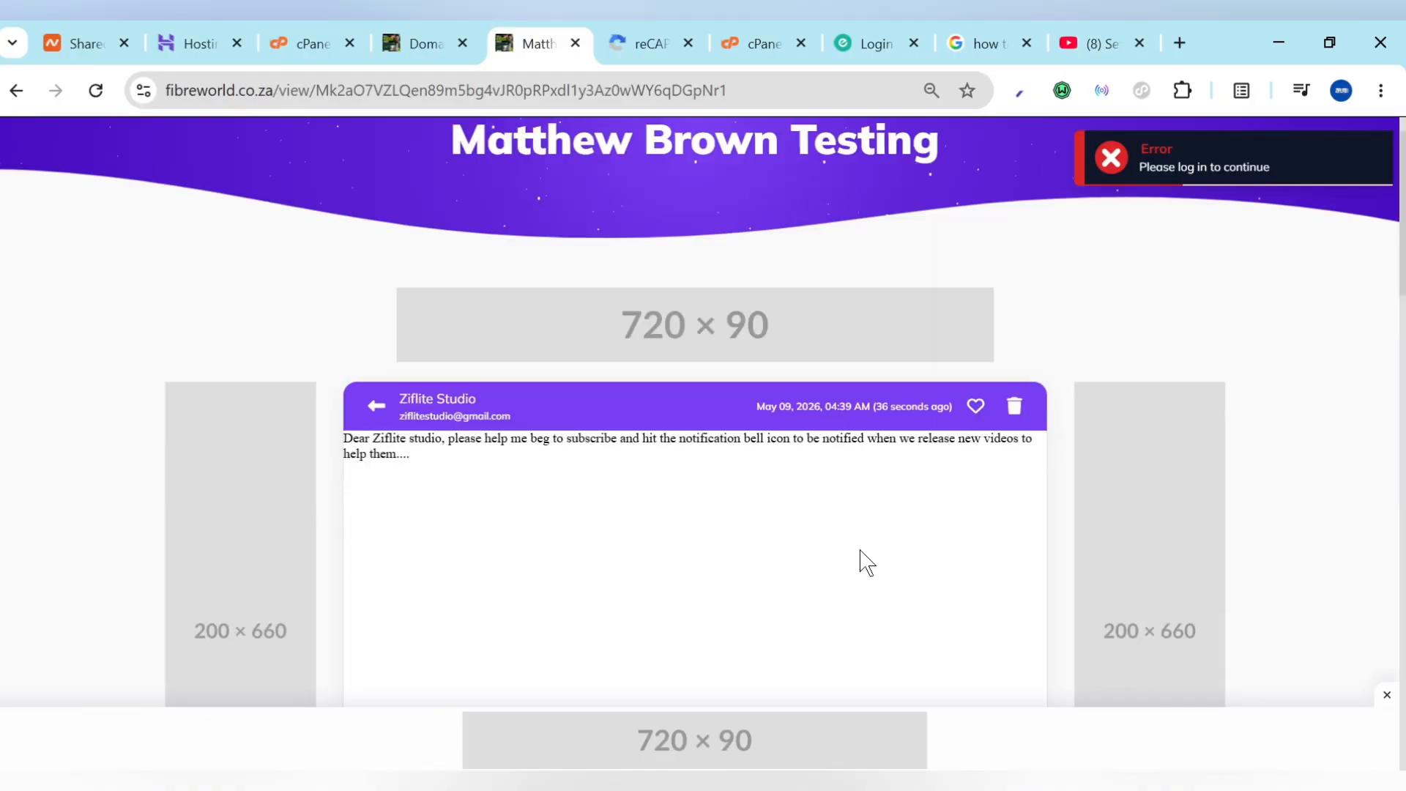
scroll(860, 554, "up", 8)
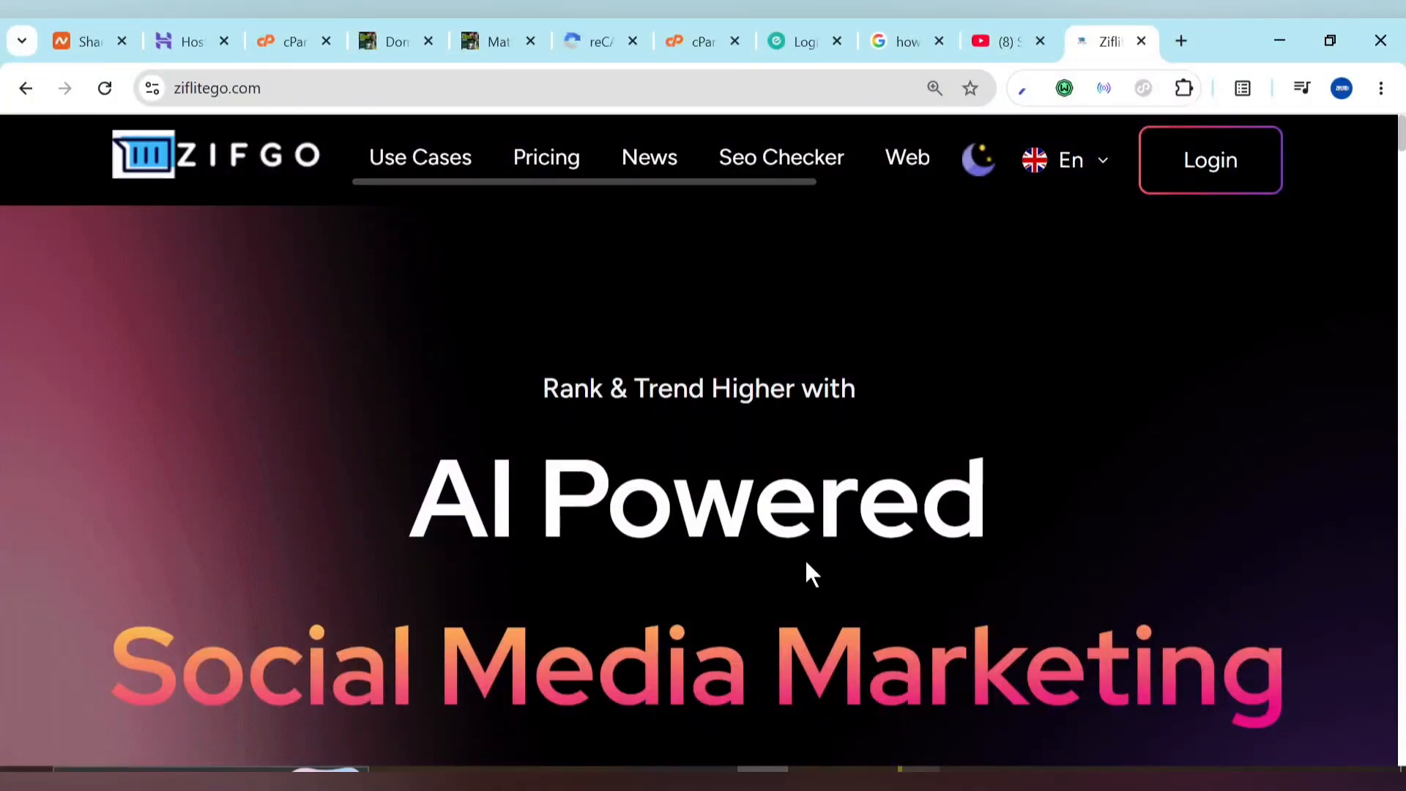
scroll(806, 563, "down", 6)
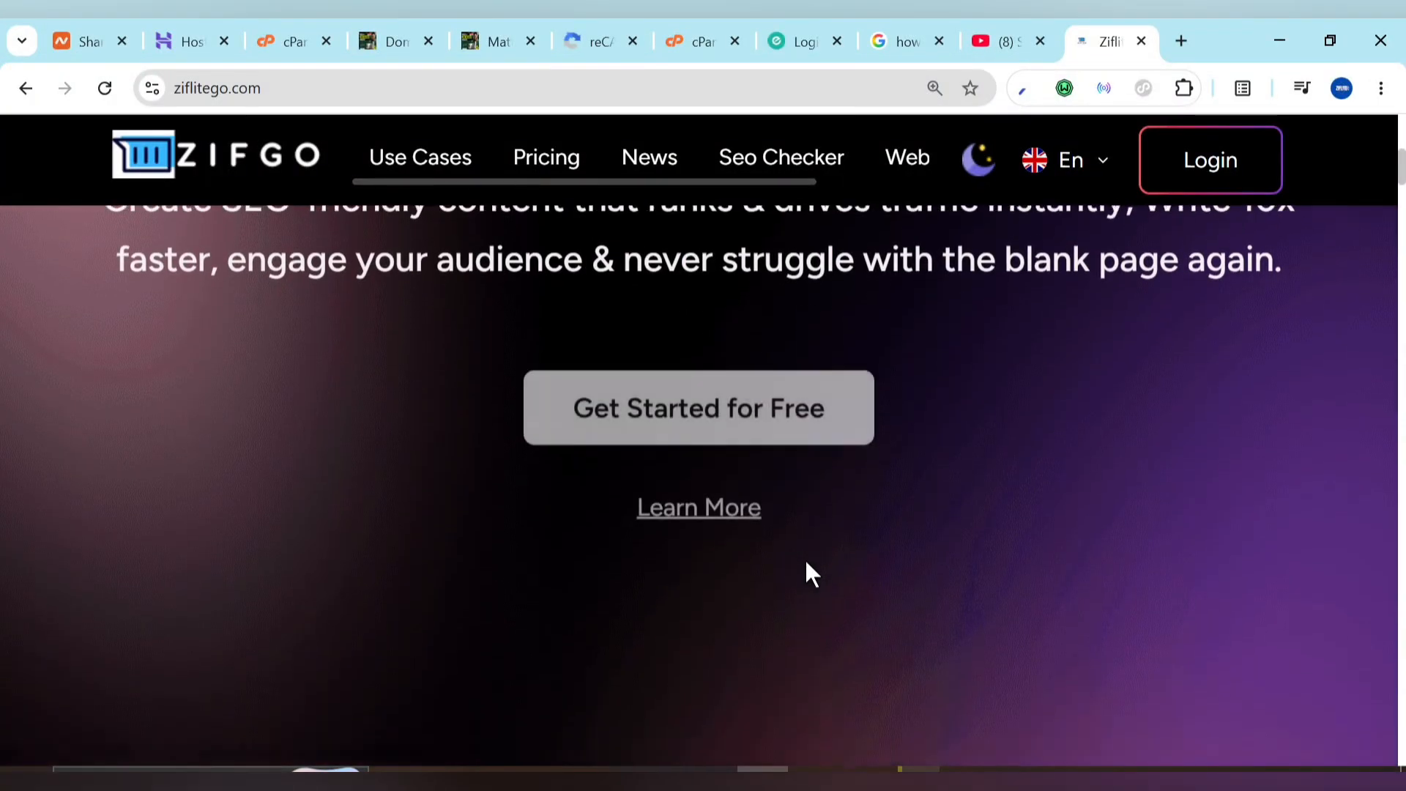
scroll(806, 562, "down", 3)
scroll(806, 561, "down", 10)
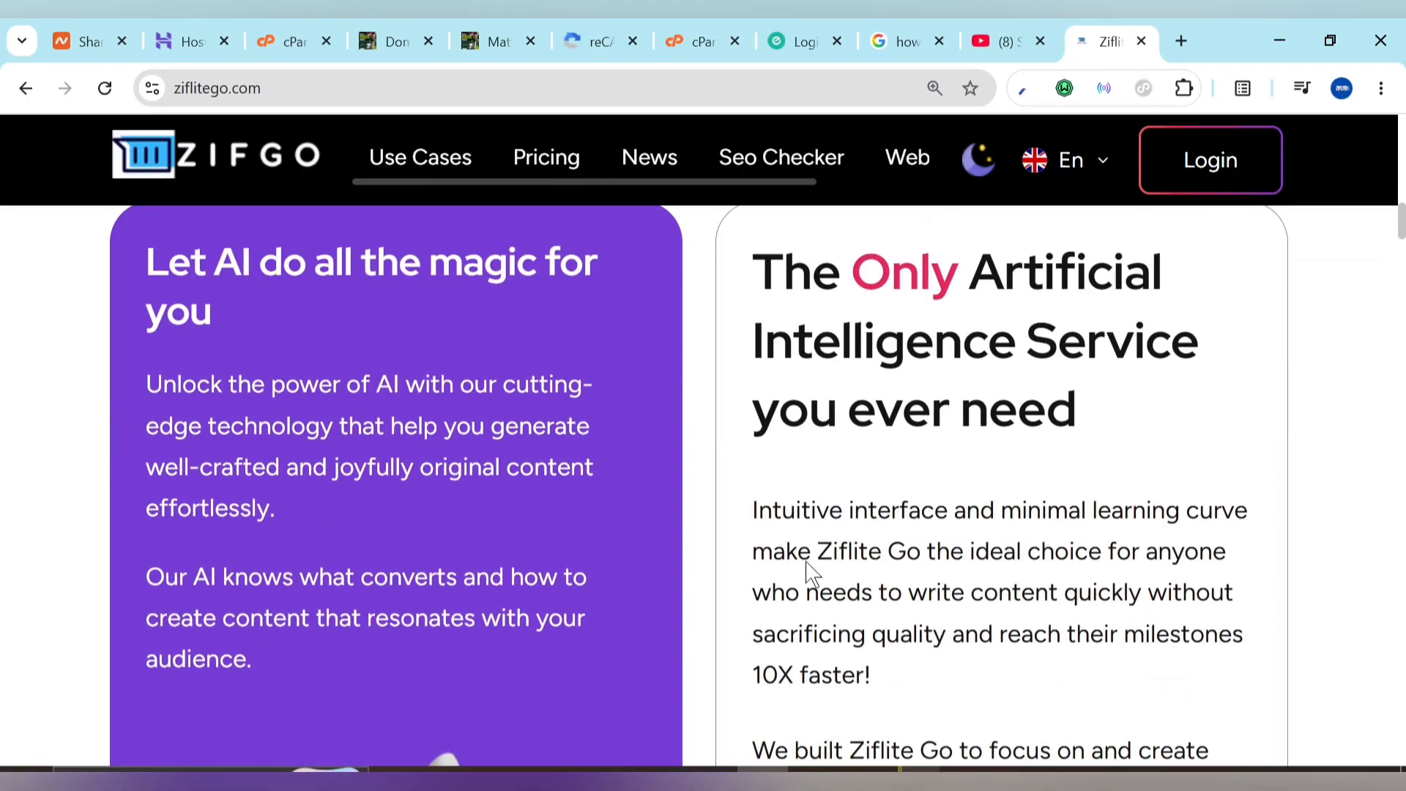
scroll(808, 572, "down", 15)
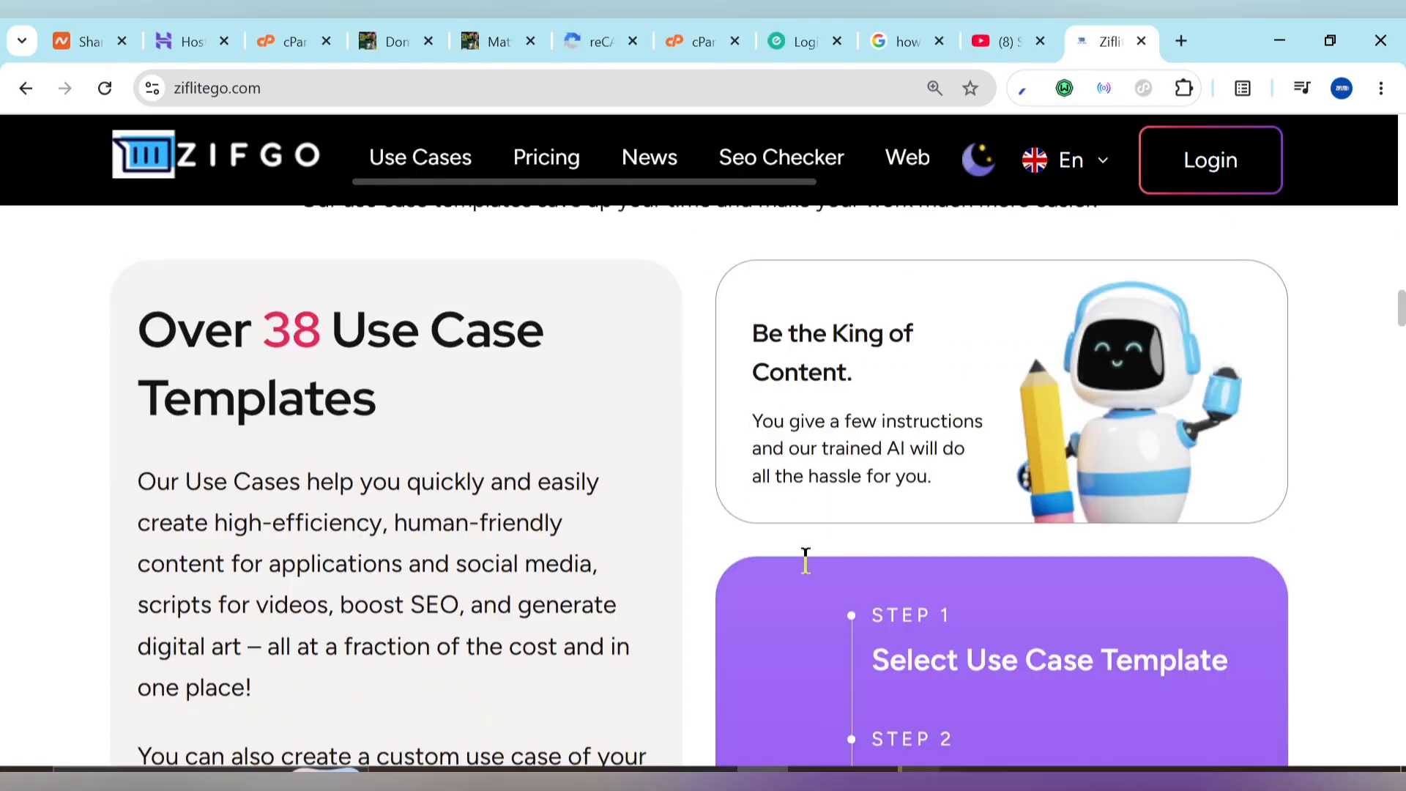
scroll(805, 561, "down", 11)
scroll(806, 560, "up", 19)
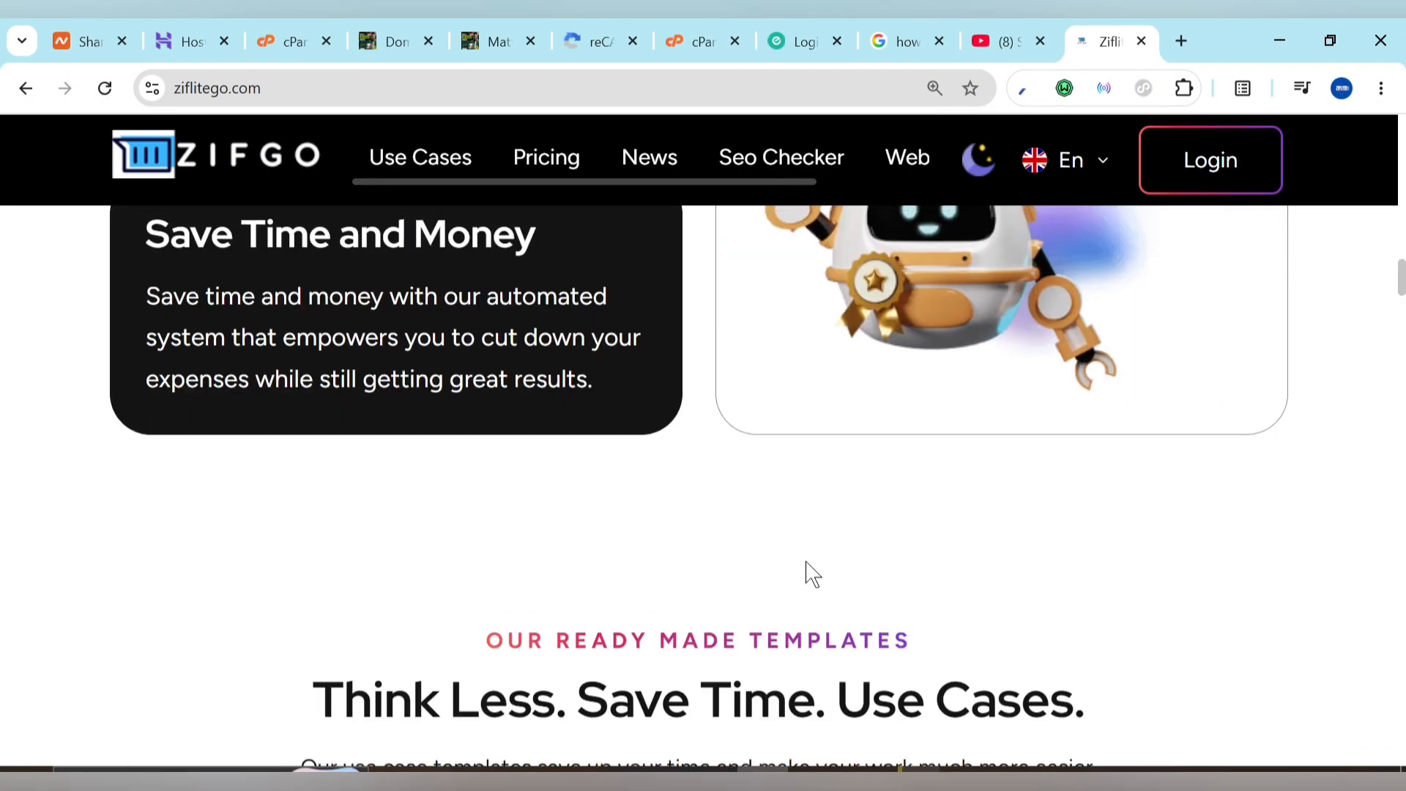
scroll(812, 574, "up", 20)
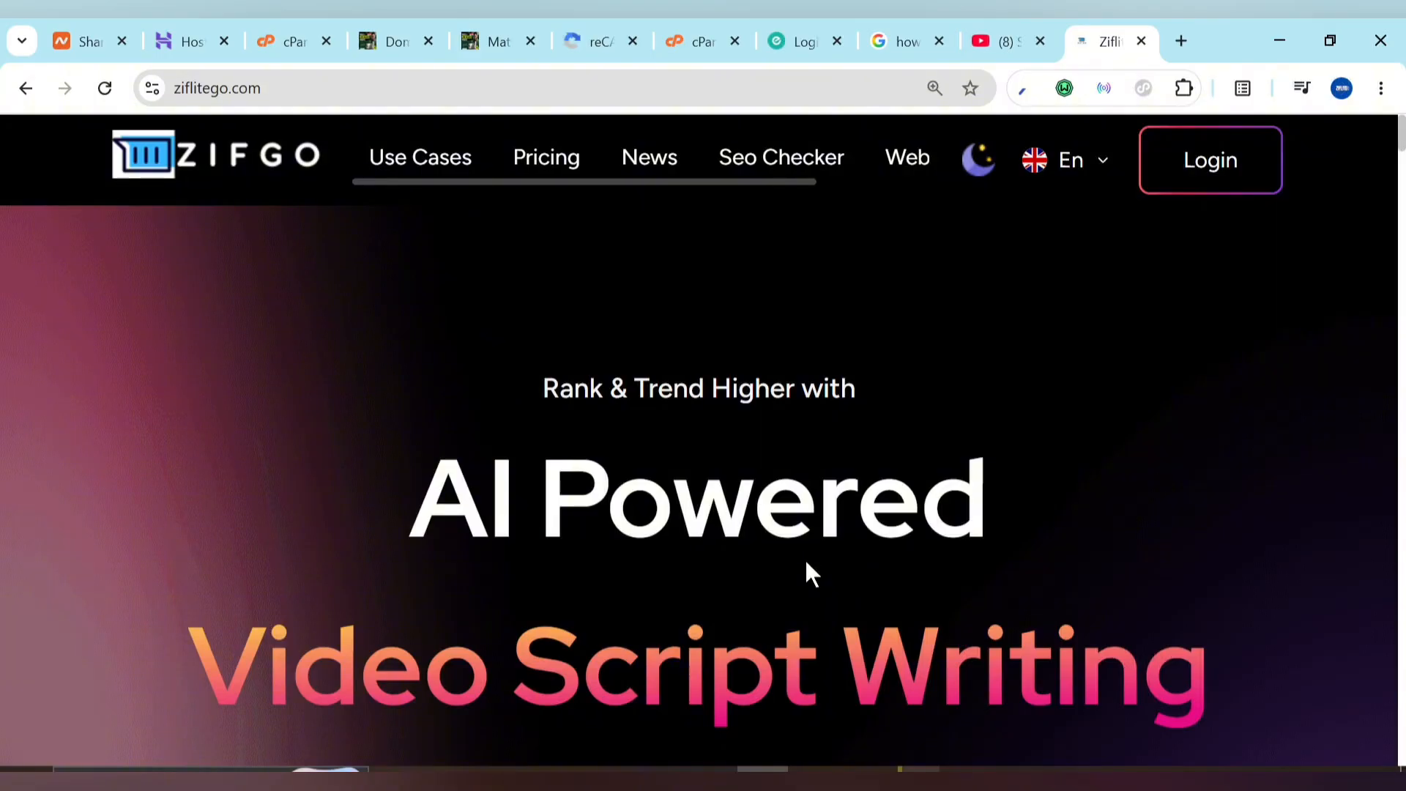
scroll(756, 486, "down", 8)
scroll(758, 486, "down", 10)
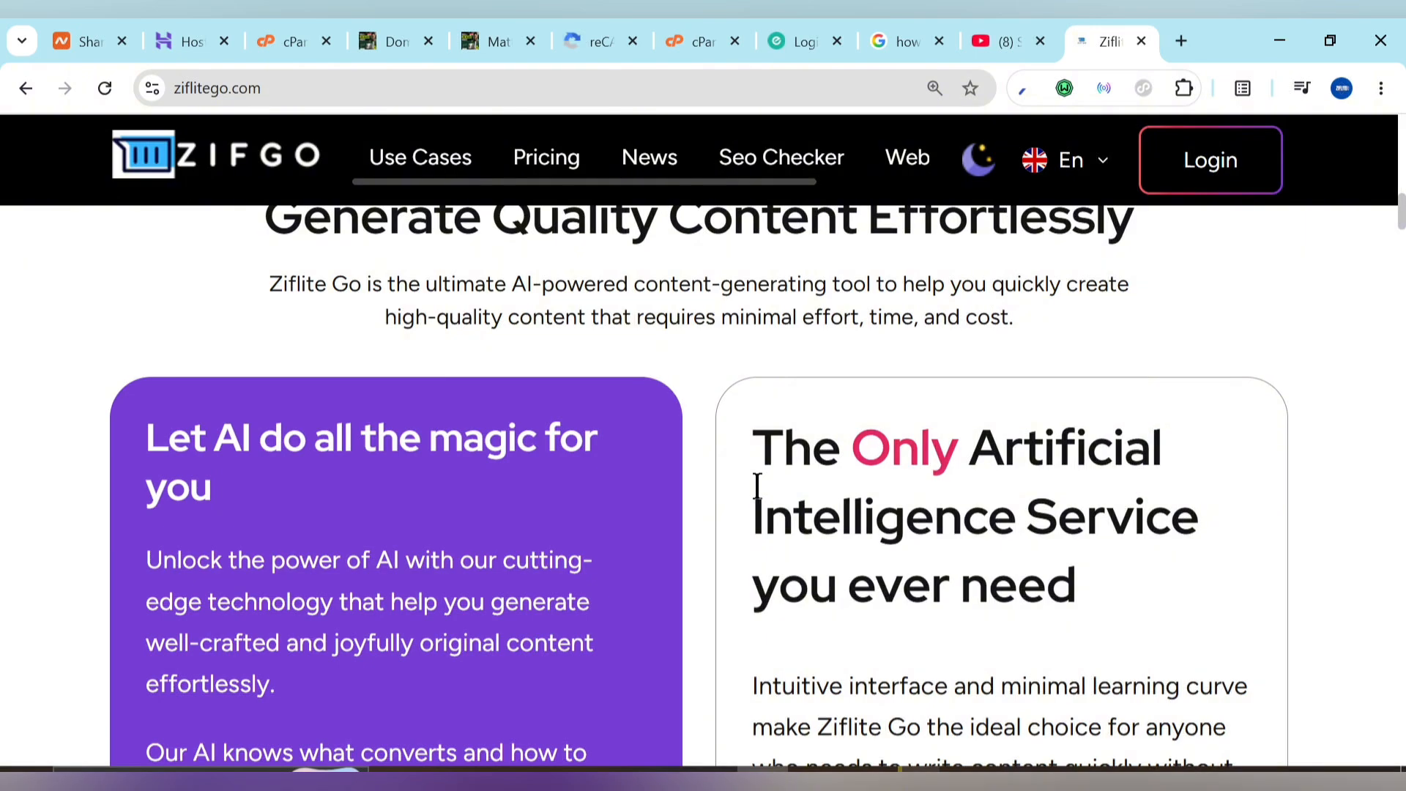
scroll(757, 485, "down", 3)
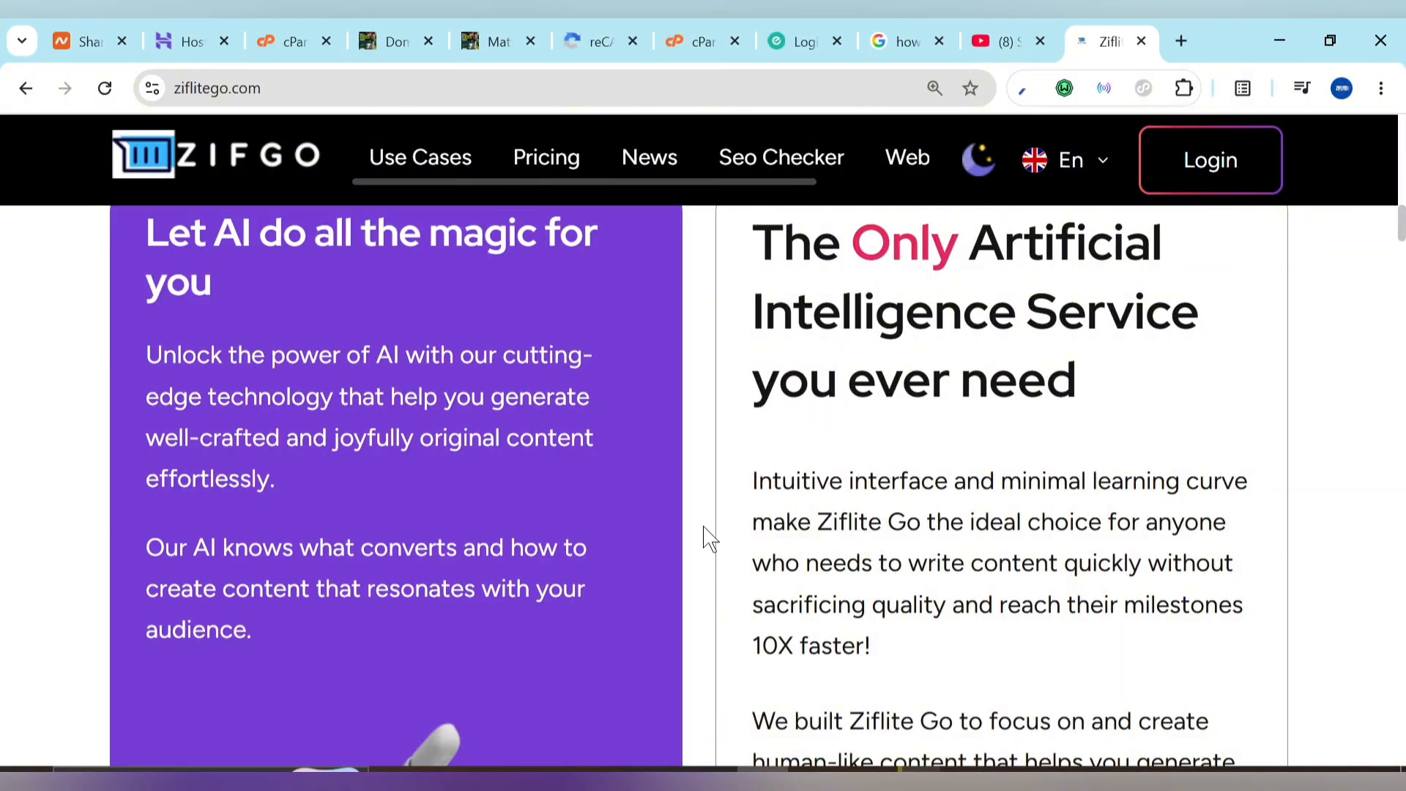
scroll(705, 538, "down", 12)
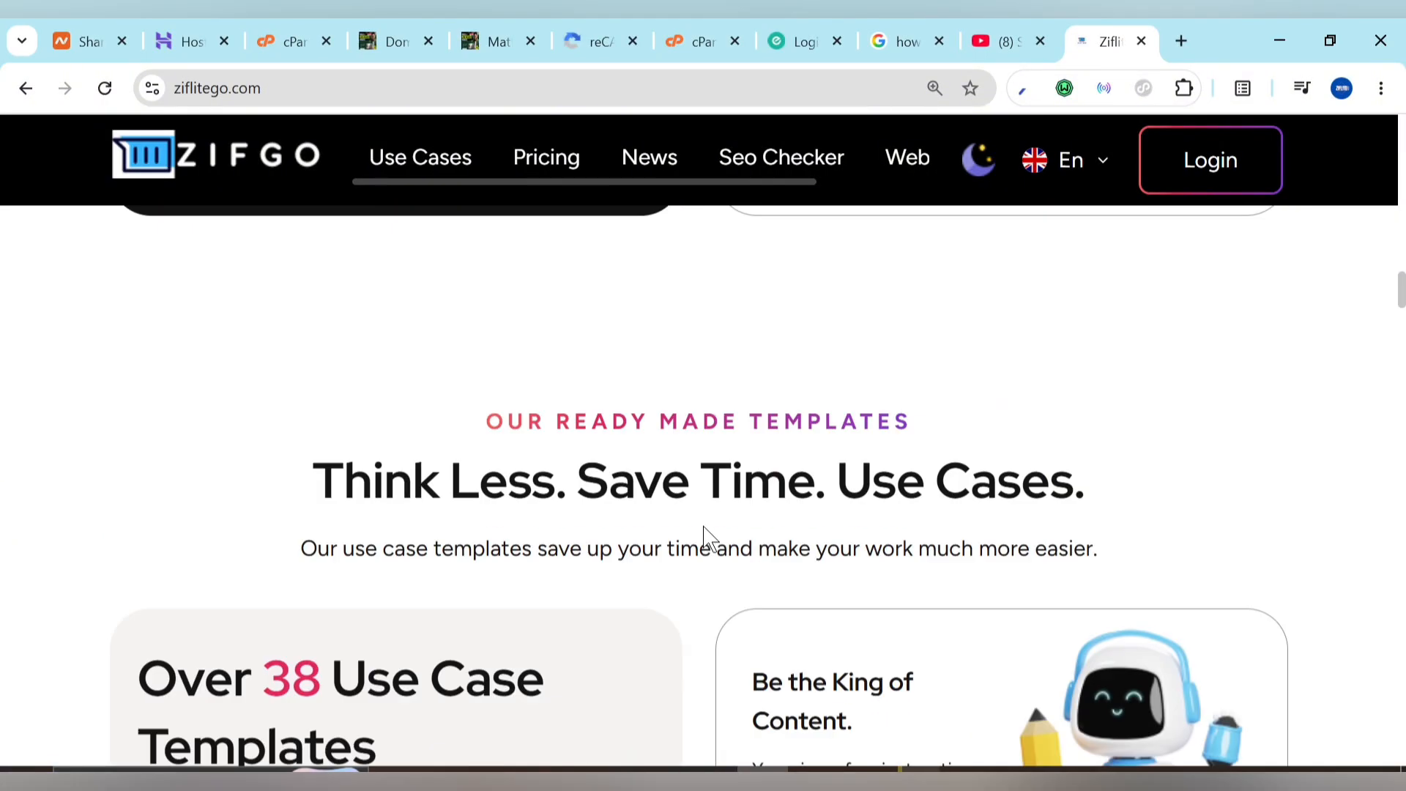
scroll(705, 538, "down", 3)
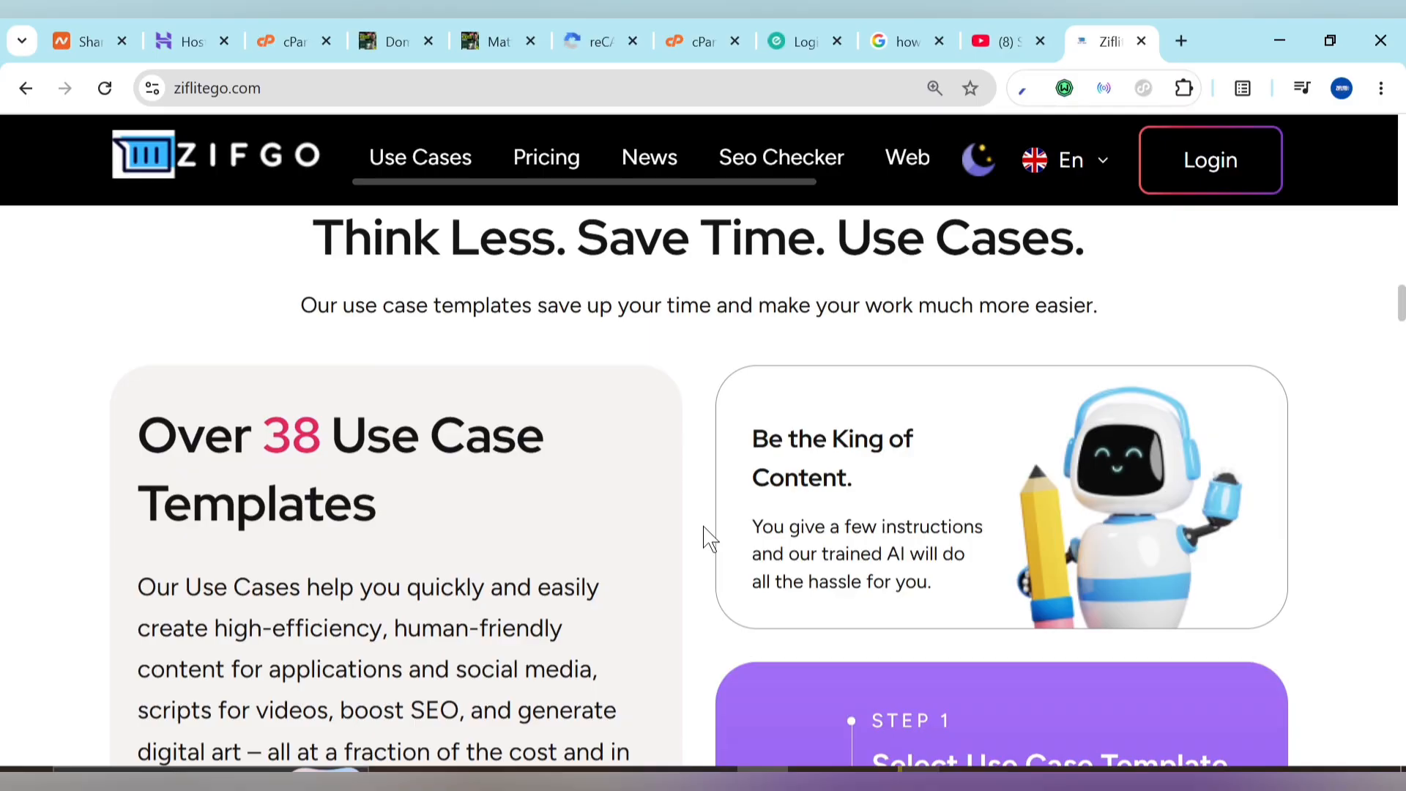
scroll(705, 538, "down", 6)
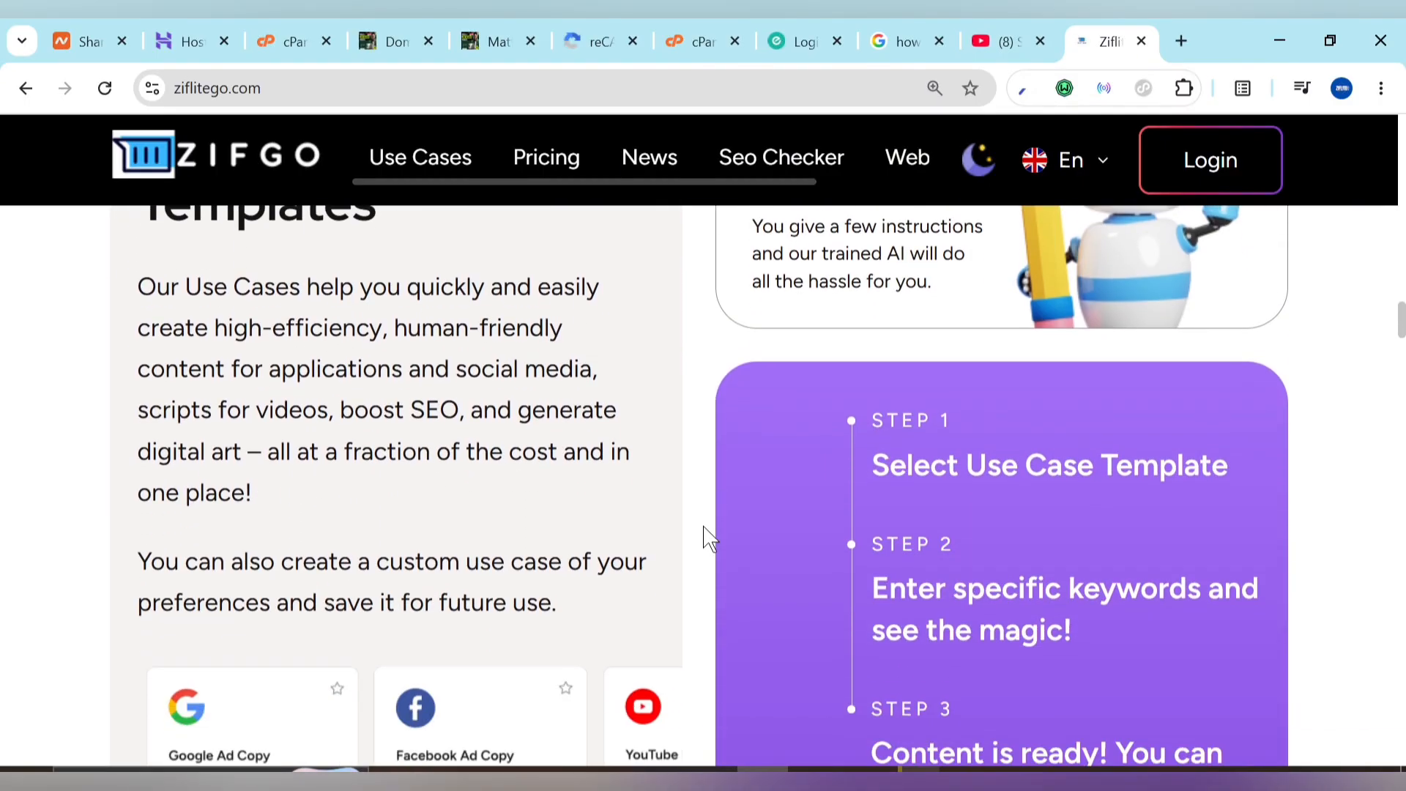
scroll(705, 538, "down", 5)
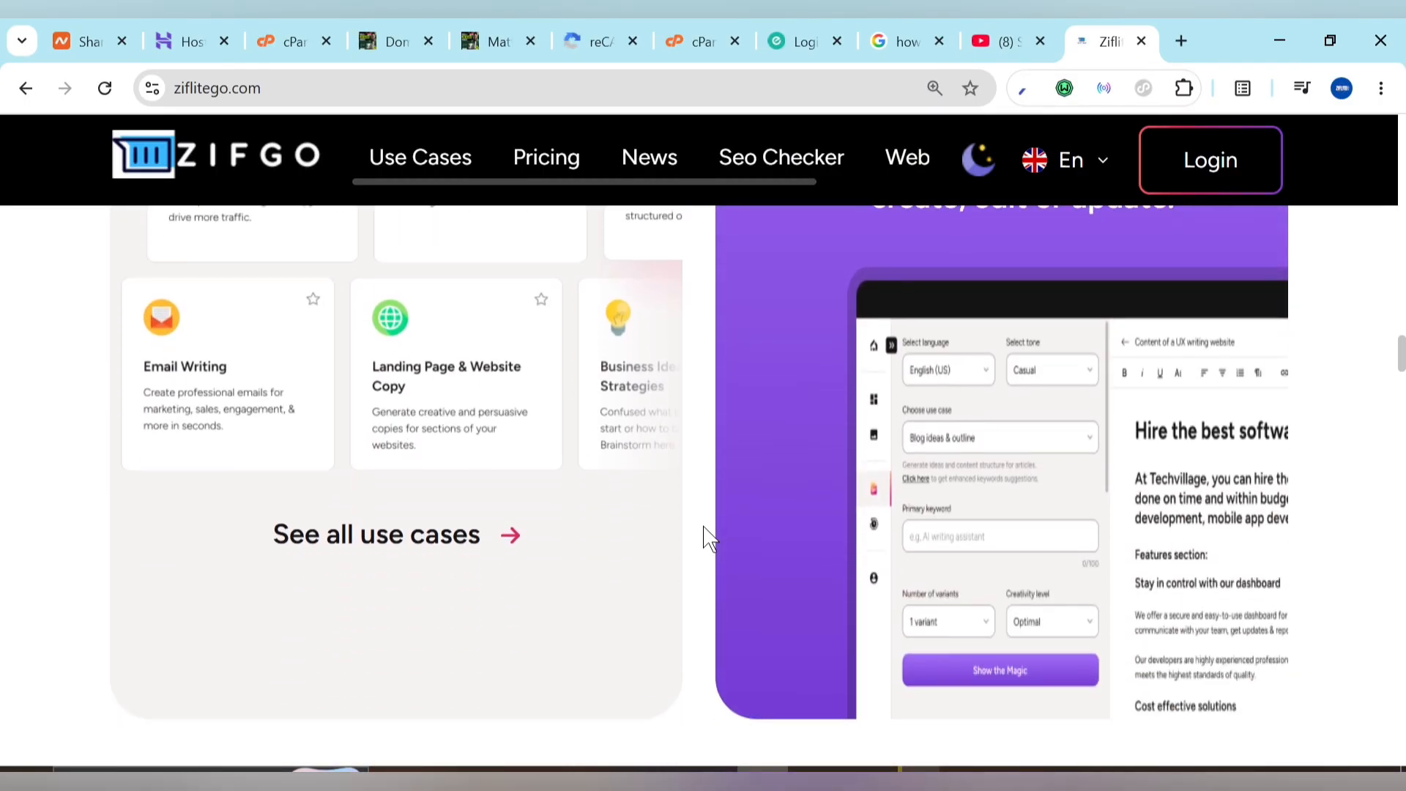
scroll(705, 538, "up", 4)
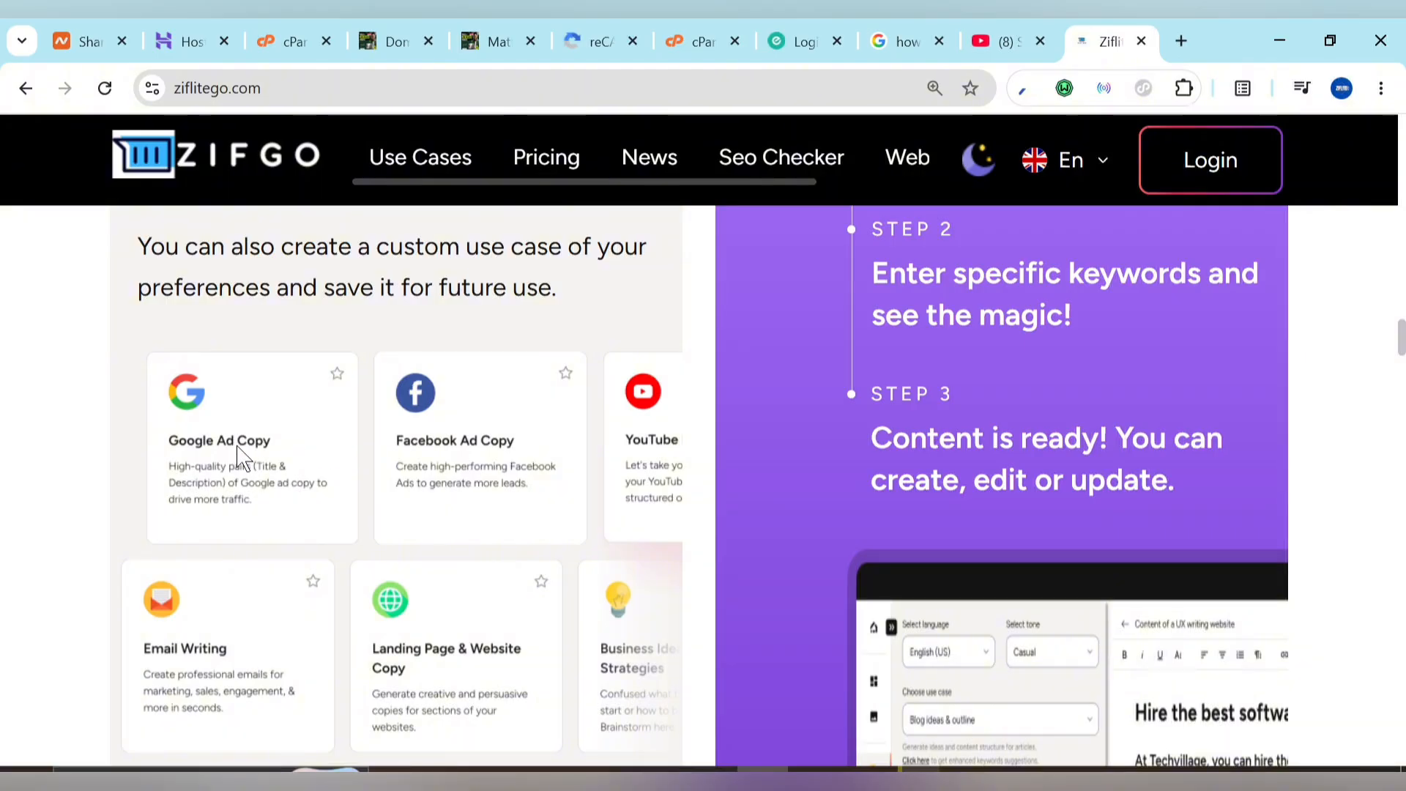
scroll(478, 681, "down", 10)
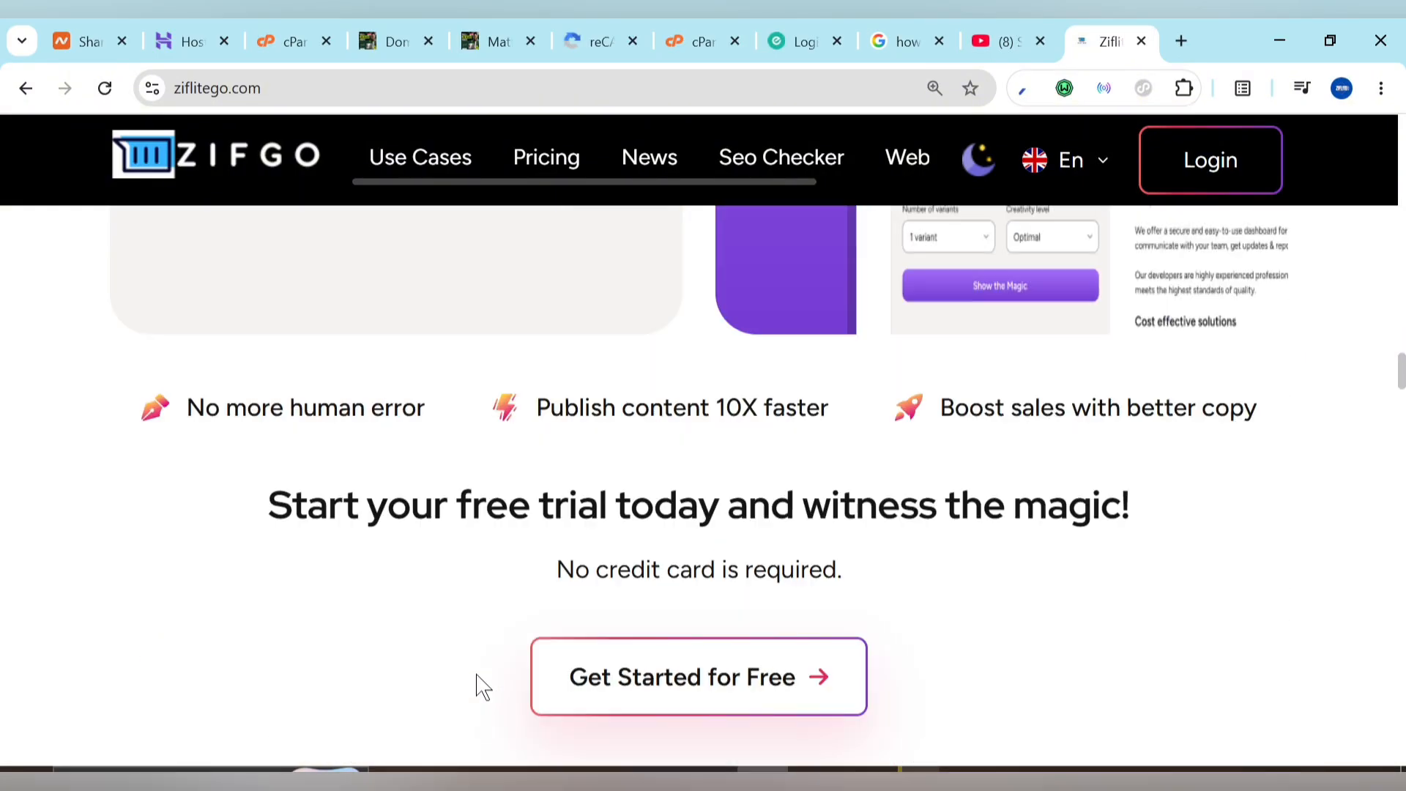
scroll(480, 686, "down", 4)
scroll(480, 686, "up", 8)
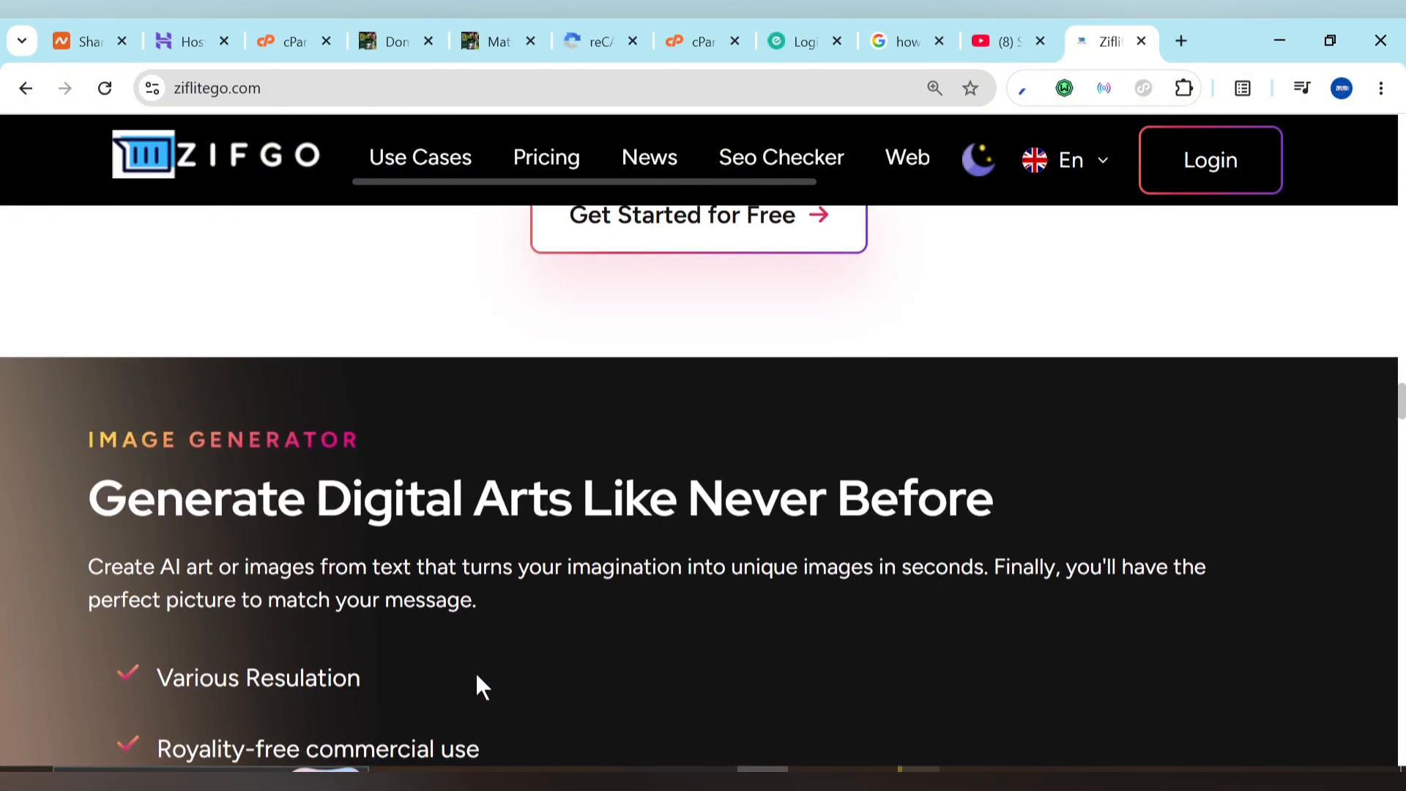
scroll(479, 685, "down", 8)
scroll(477, 681, "down", 3)
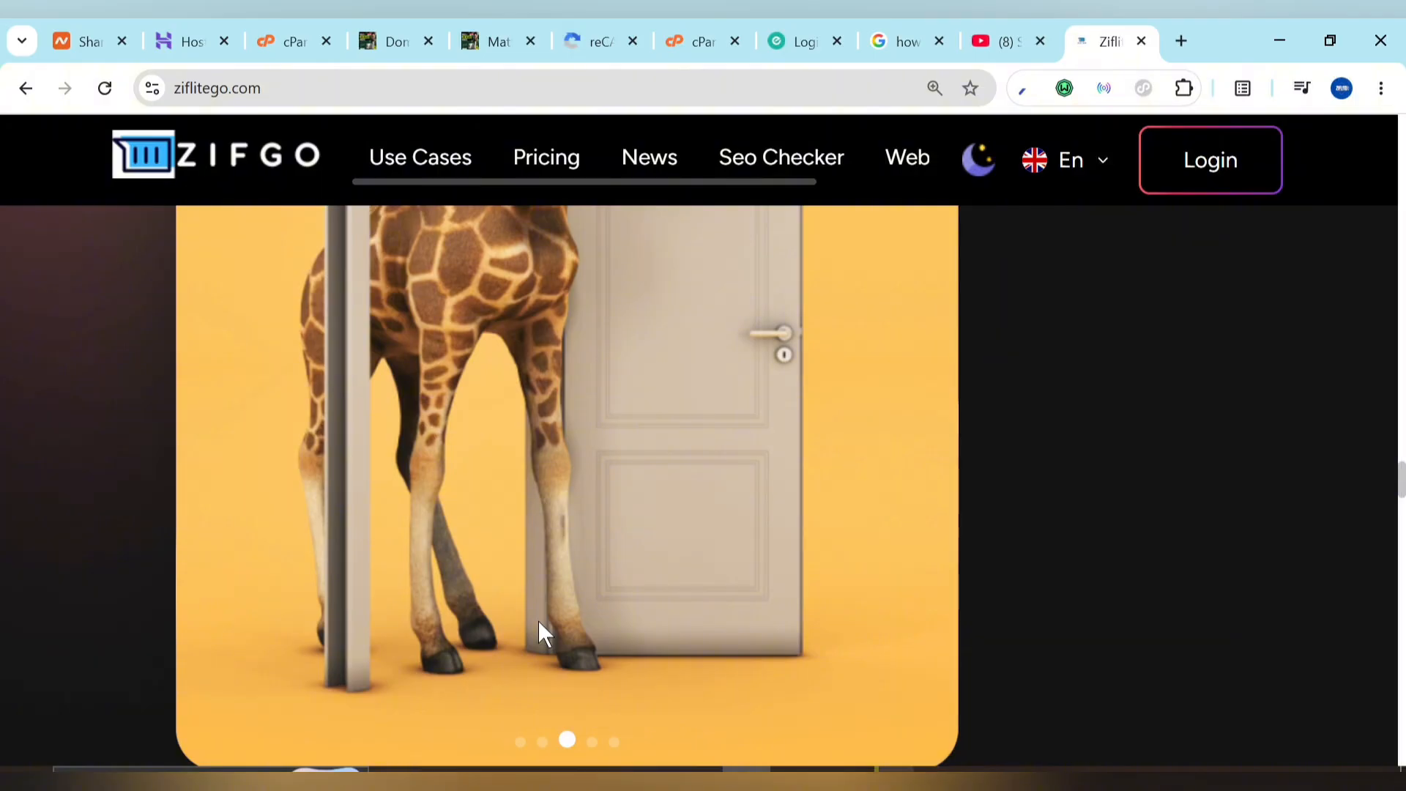
scroll(538, 619, "down", 5)
scroll(539, 623, "down", 9)
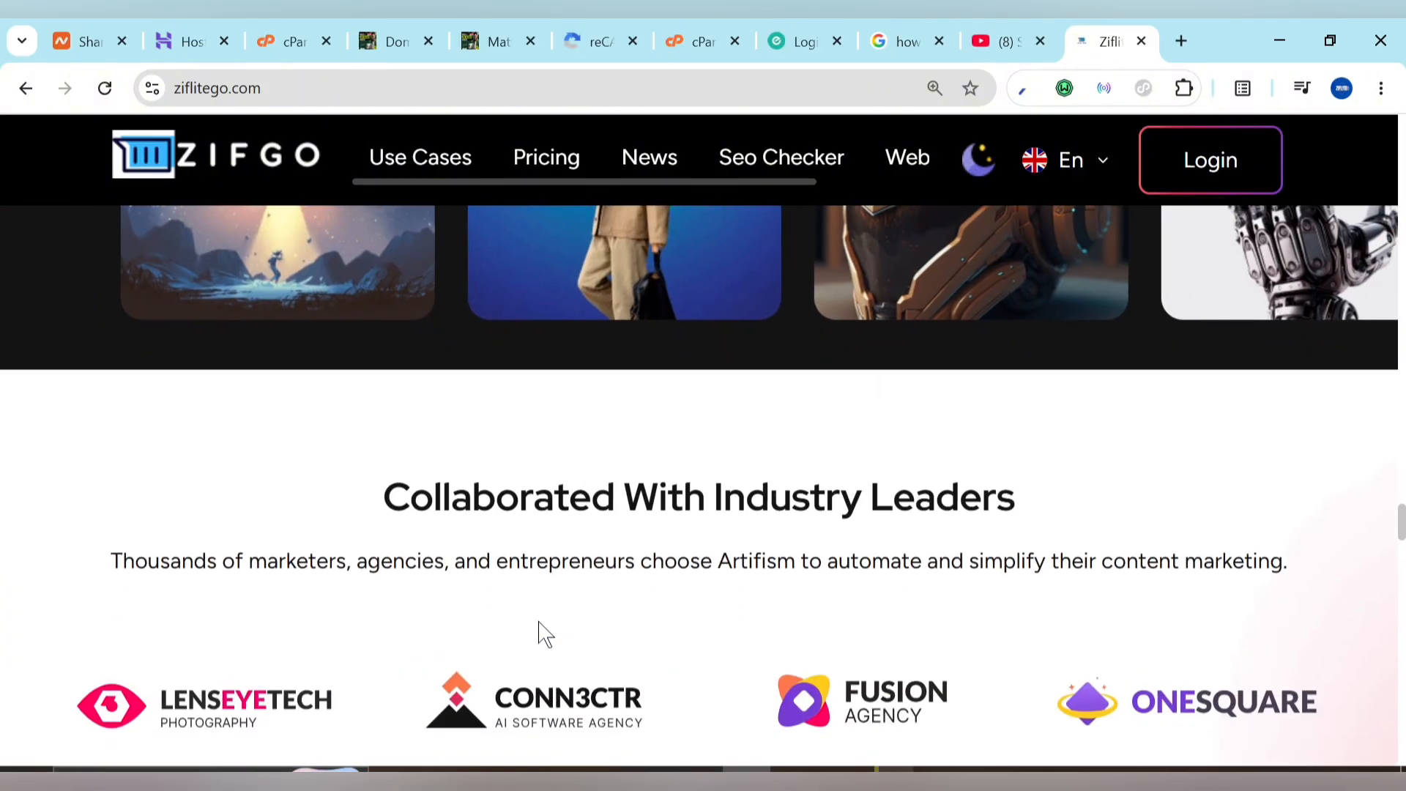
scroll(545, 634, "down", 3)
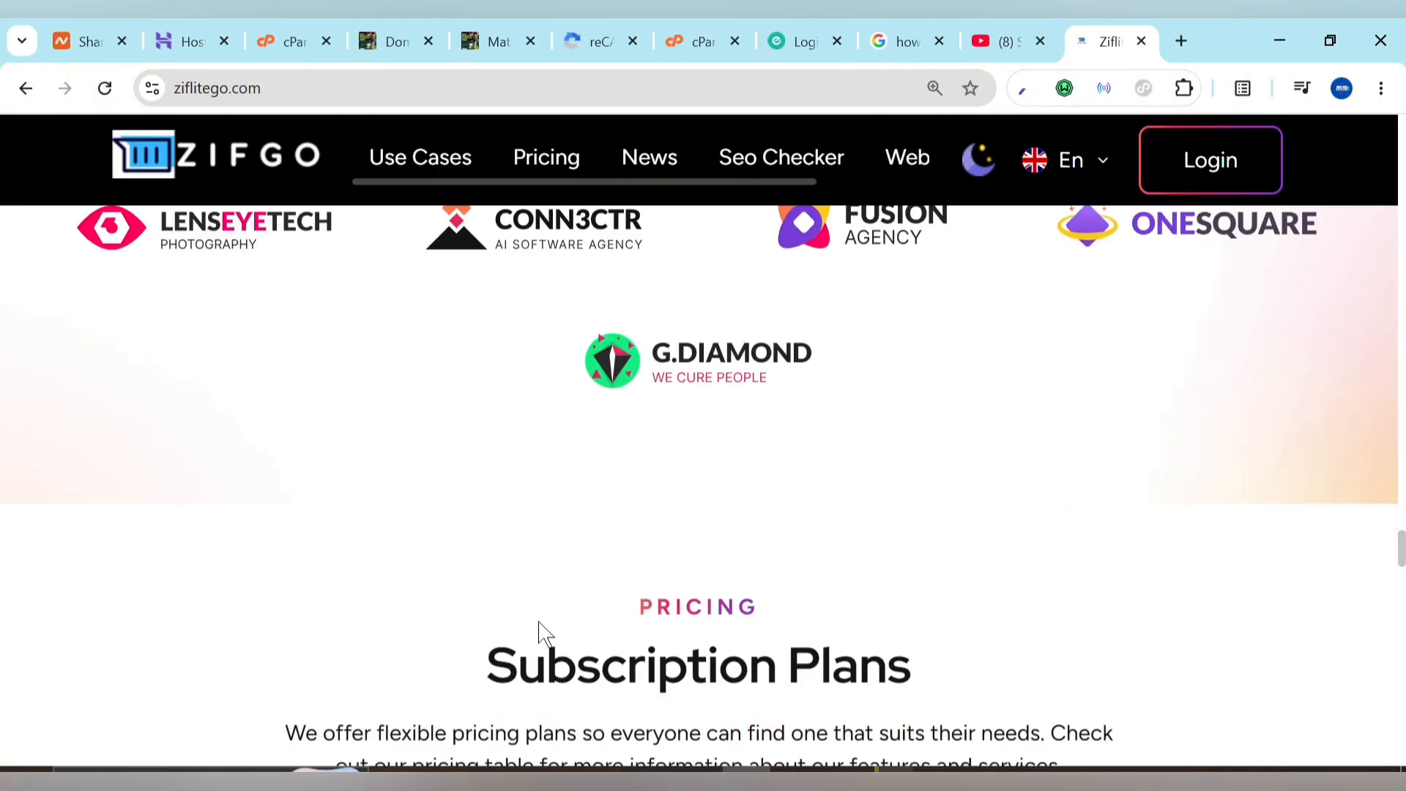
scroll(545, 634, "down", 12)
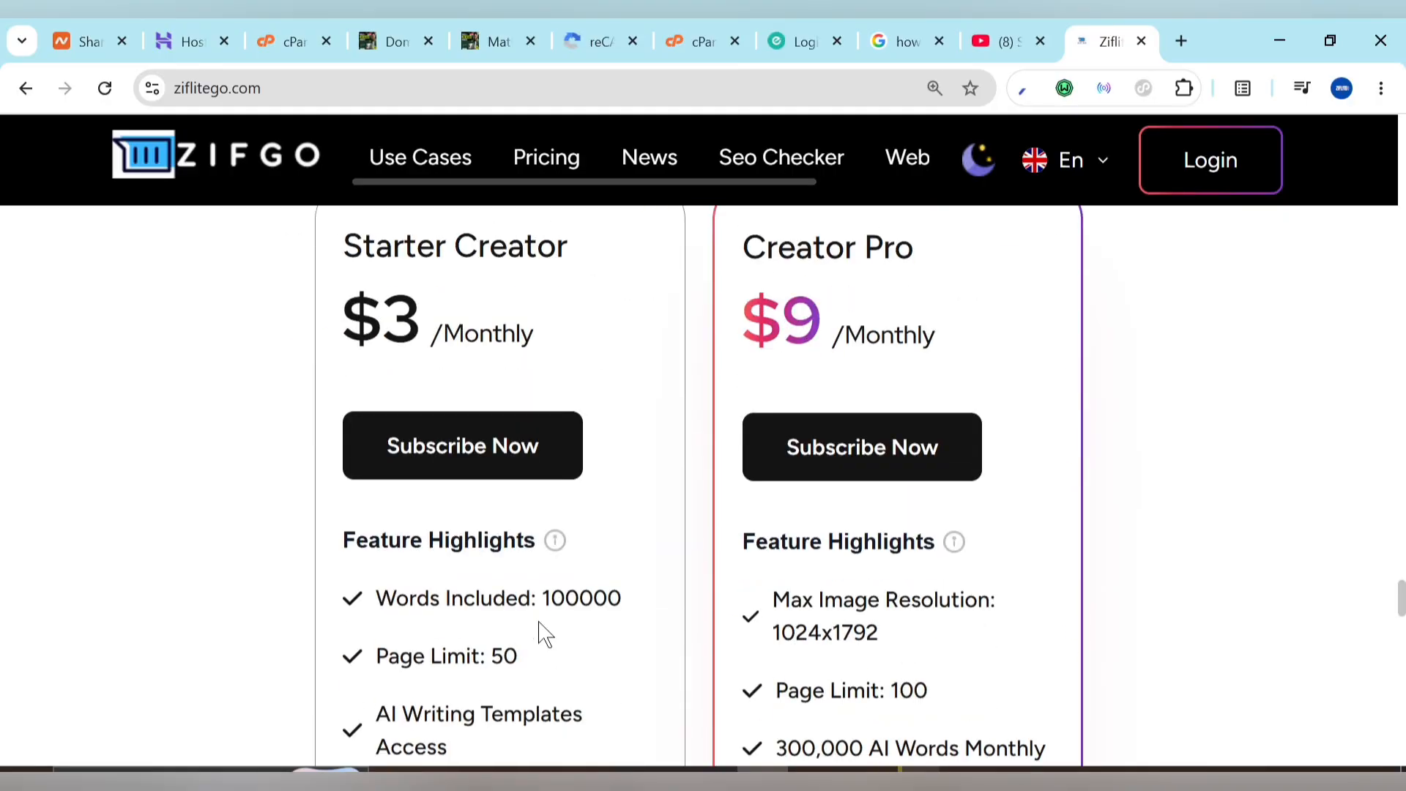
mouse_move(545, 635)
scroll(258, 509, "down", 10)
scroll(258, 509, "down", 6)
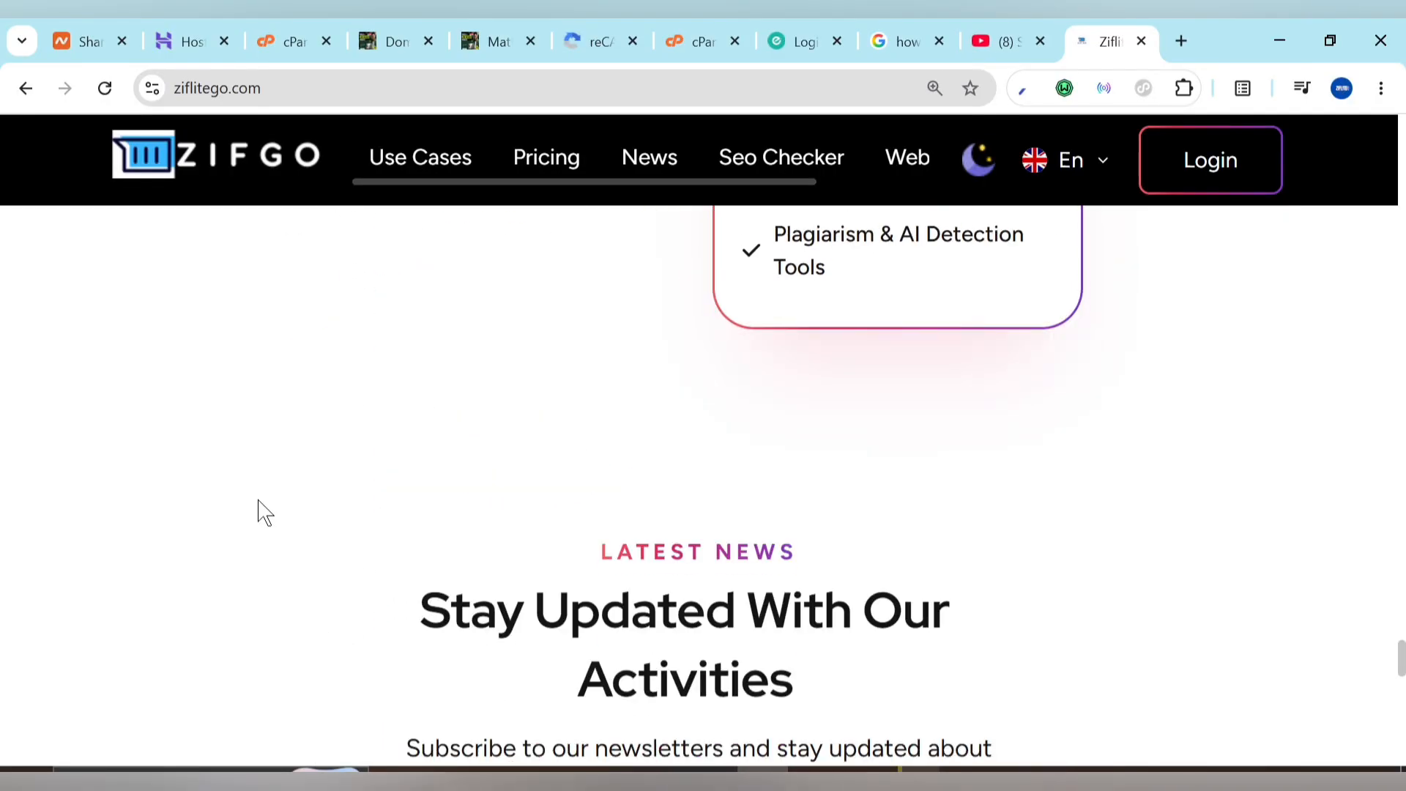